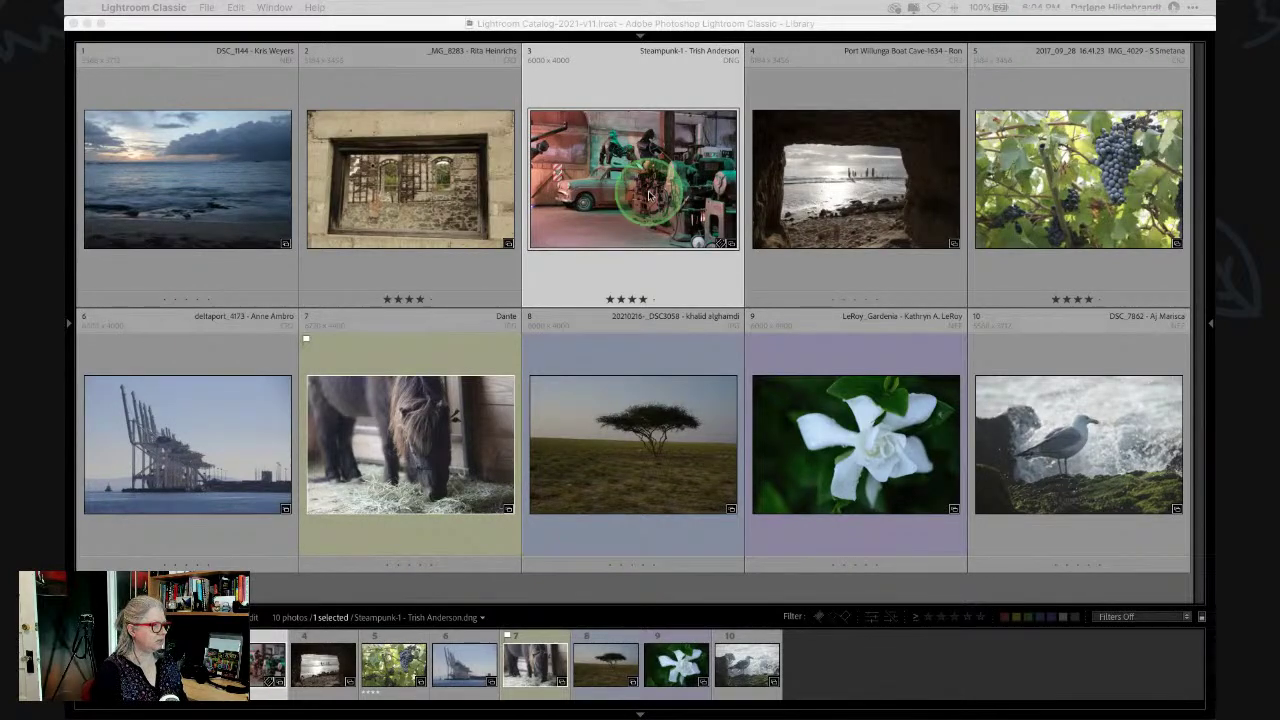
- Open the _MG_8283 photo of the stone wall with the wooden window frame in the Develop module
{"action": "left_click", "coordinate": [418, 223]}
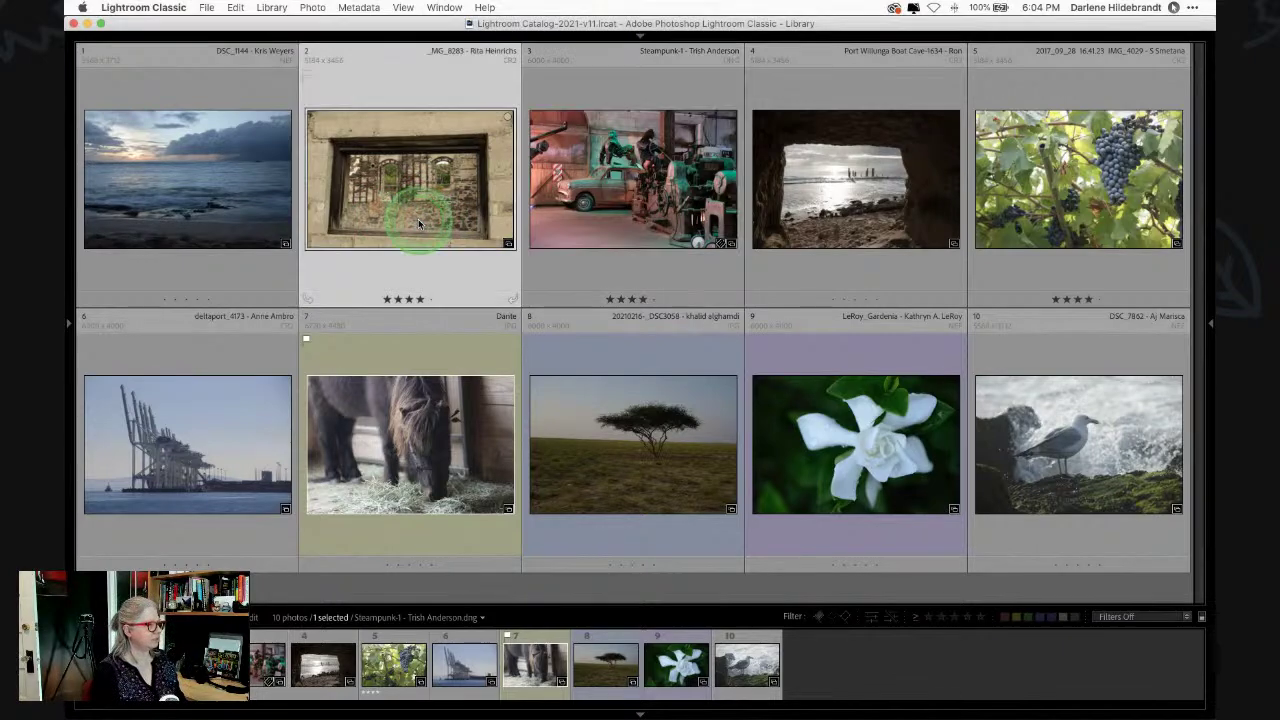
{"action": "double_click", "coordinate": [418, 223]}
{"action": "key", "text": "d"}
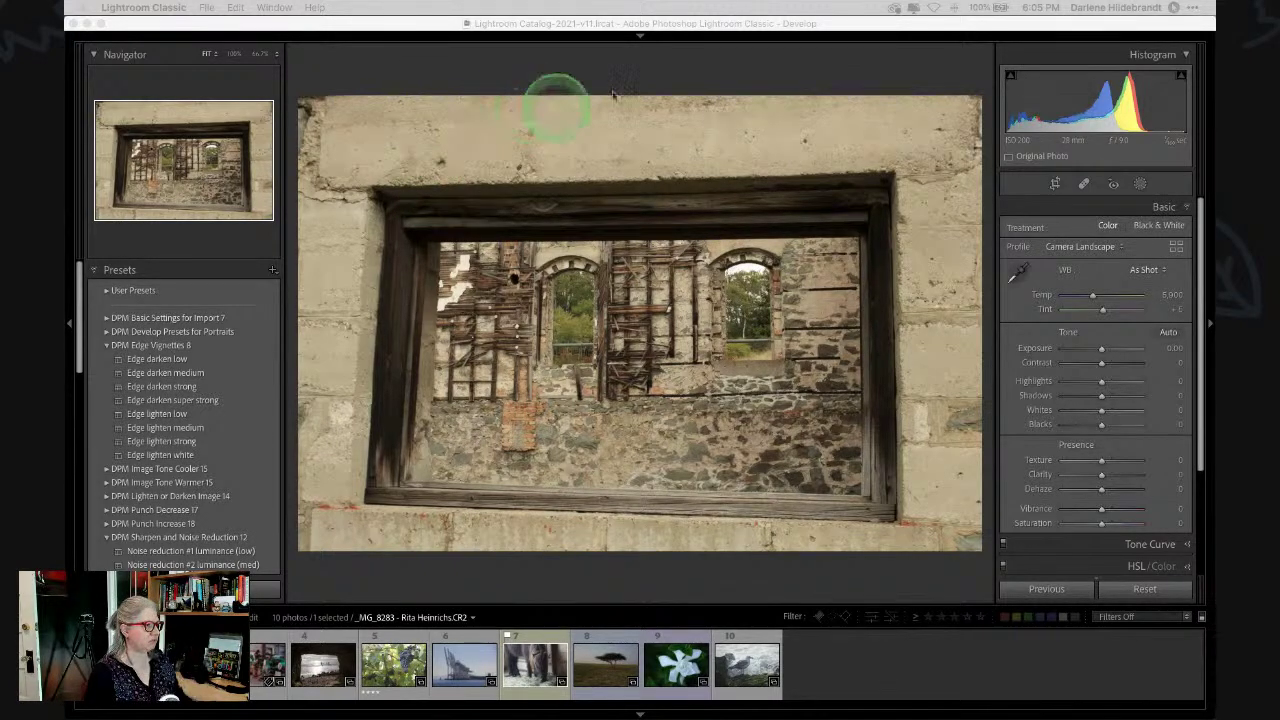
{"action": "left_click", "coordinate": [802, 85]}
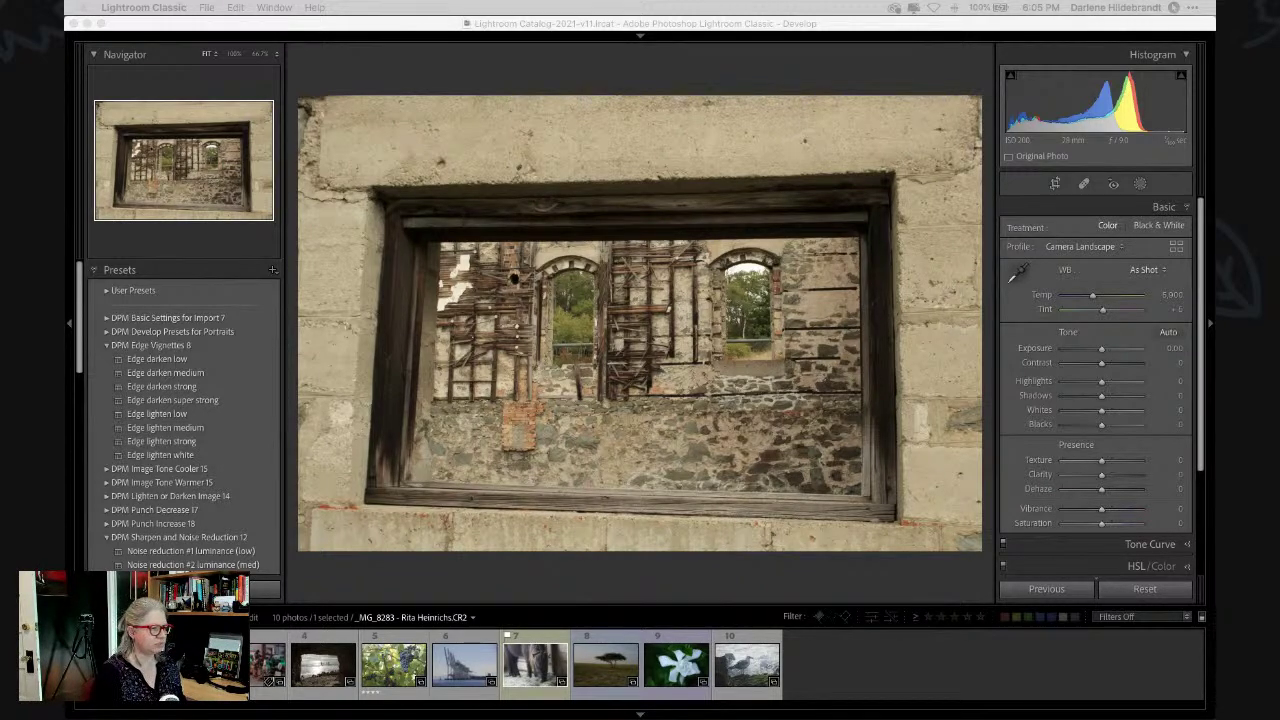
{"action": "left_click", "coordinate": [939, 575]}
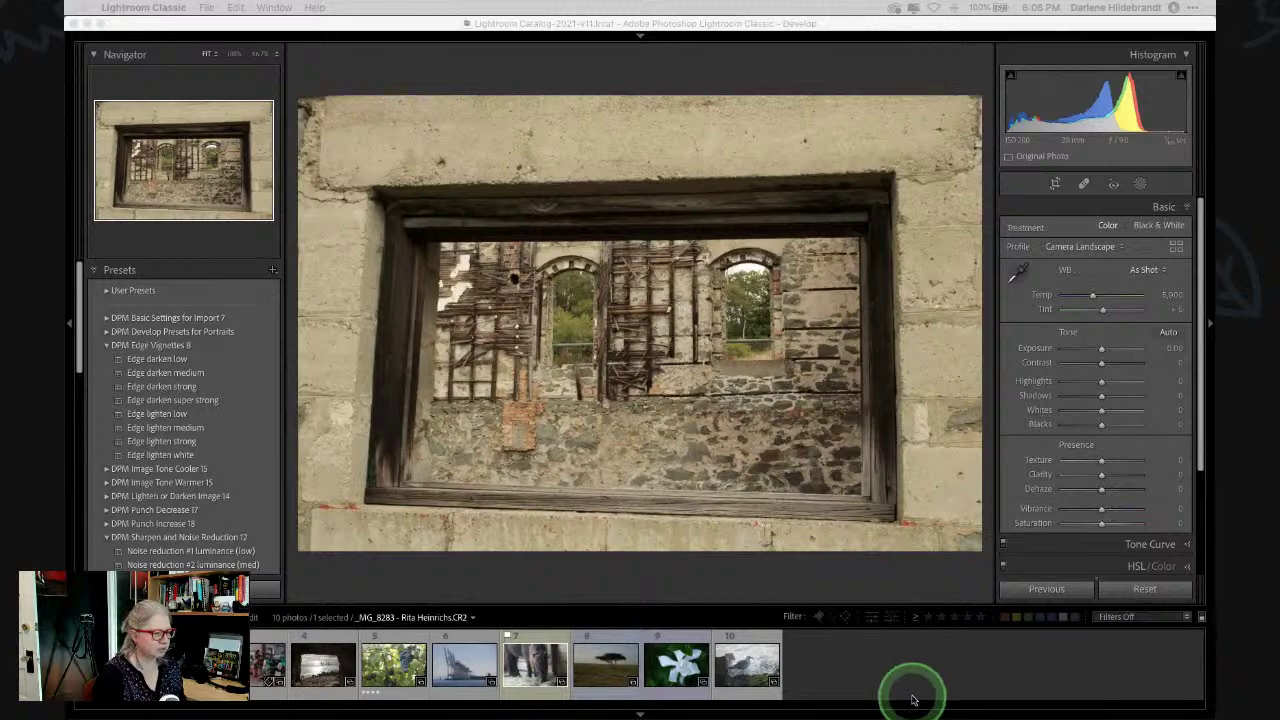
{"action": "left_click", "coordinate": [922, 570]}
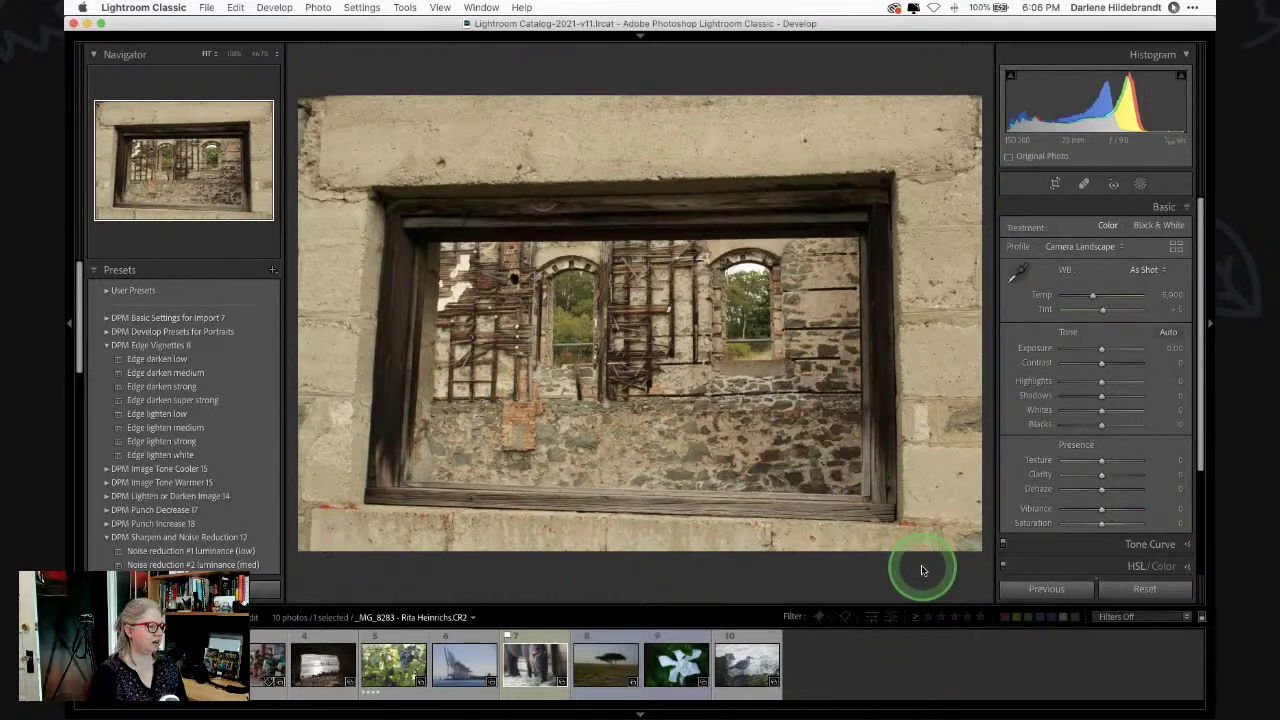
- Straighten the photo with the automatic angle correction of the Crop tool and apply the crop
{"action": "left_click", "coordinate": [1055, 183]}
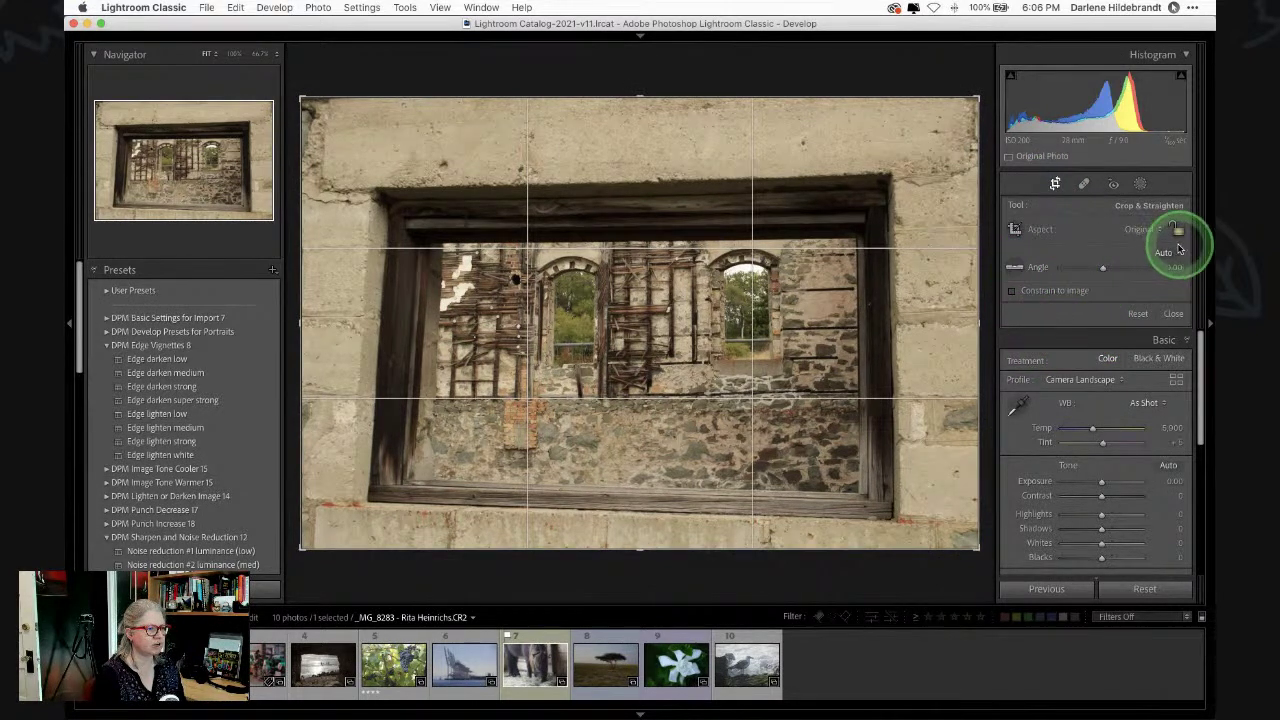
{"action": "left_click", "coordinate": [1163, 252]}
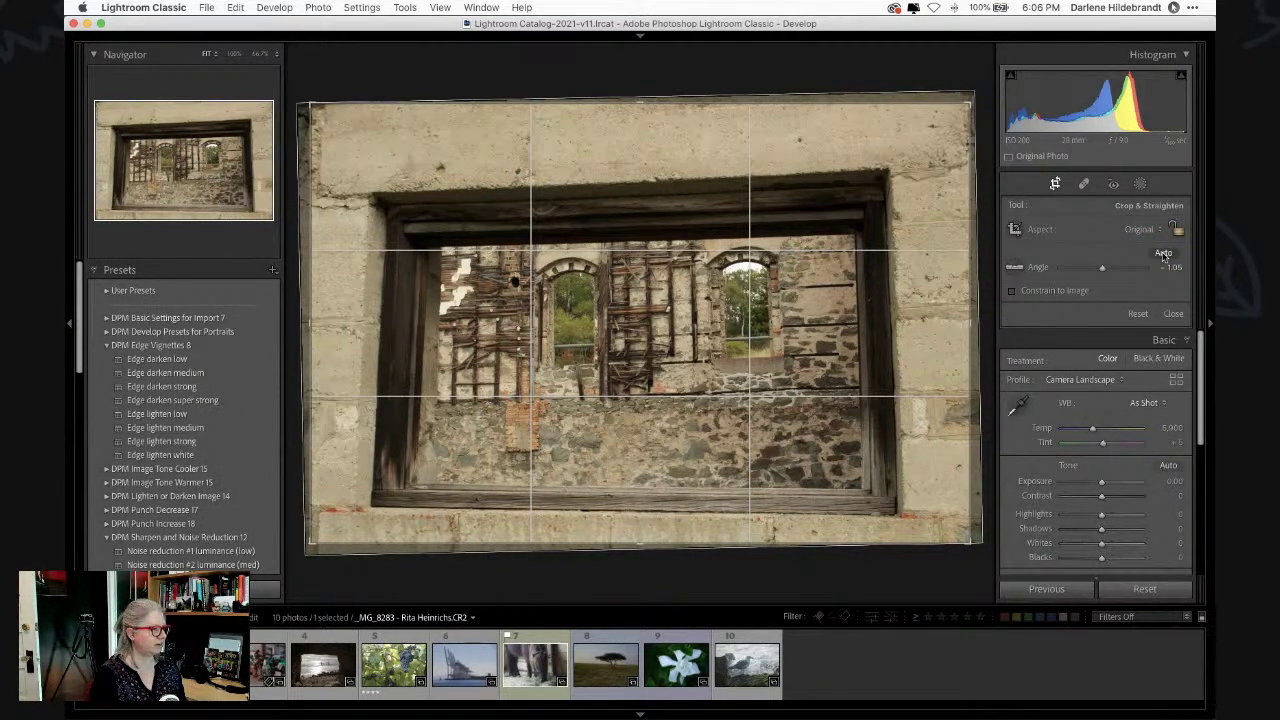
{"action": "left_click", "coordinate": [1150, 255]}
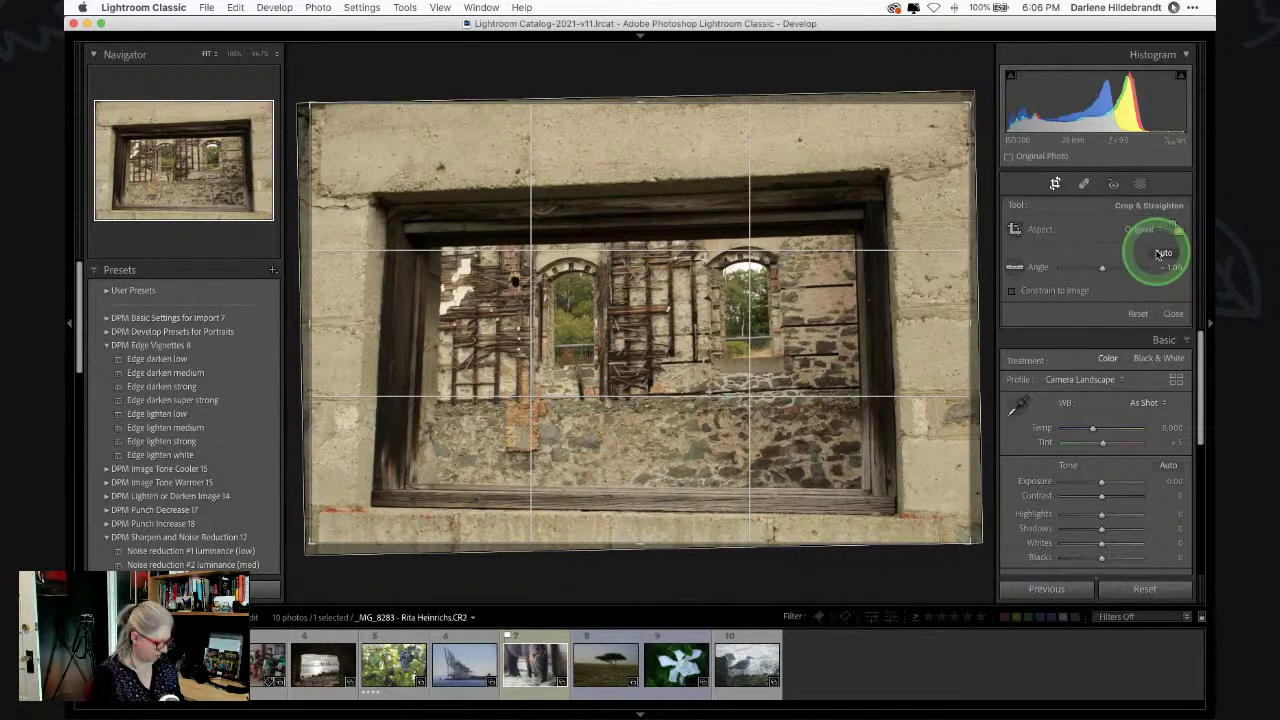
{"action": "key", "text": "Return"}
- Try the Level Upright correction in the Transform settings and undo it
{"action": "scroll", "coordinate": [1141, 311], "scroll_direction": "down", "scroll_amount": 1}
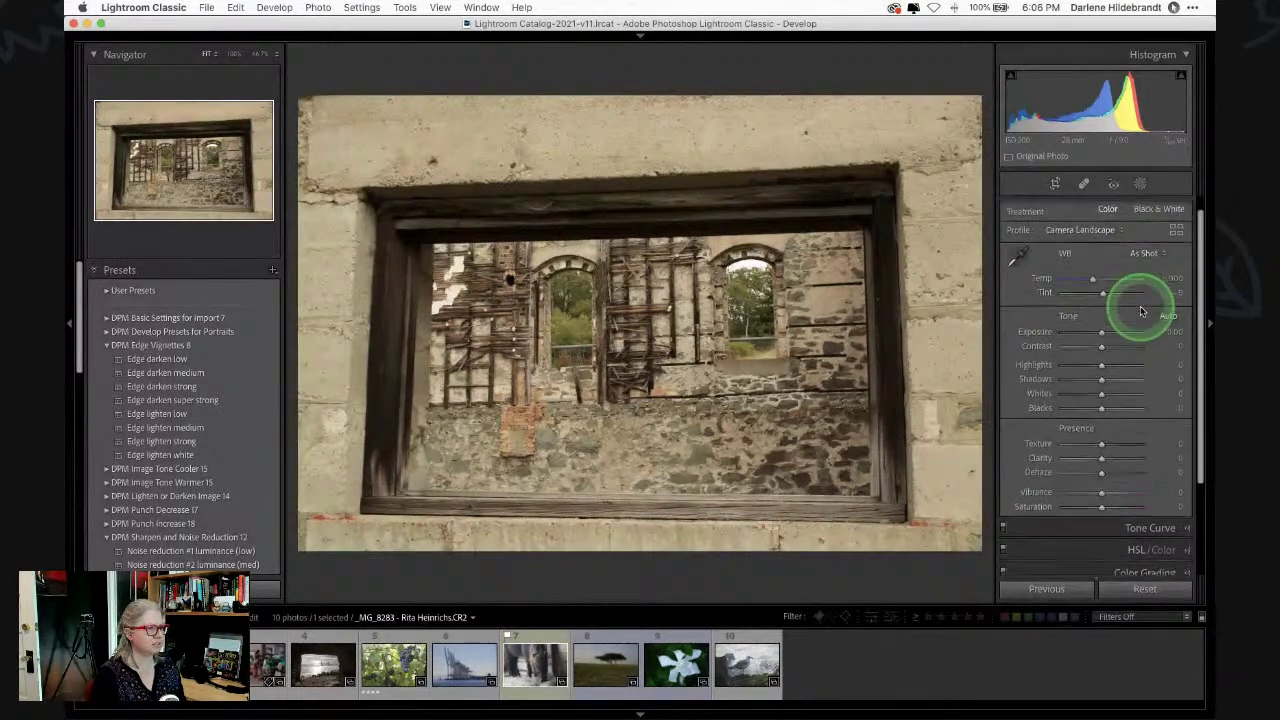
{"action": "scroll", "coordinate": [1141, 311], "scroll_direction": "down", "scroll_amount": 5}
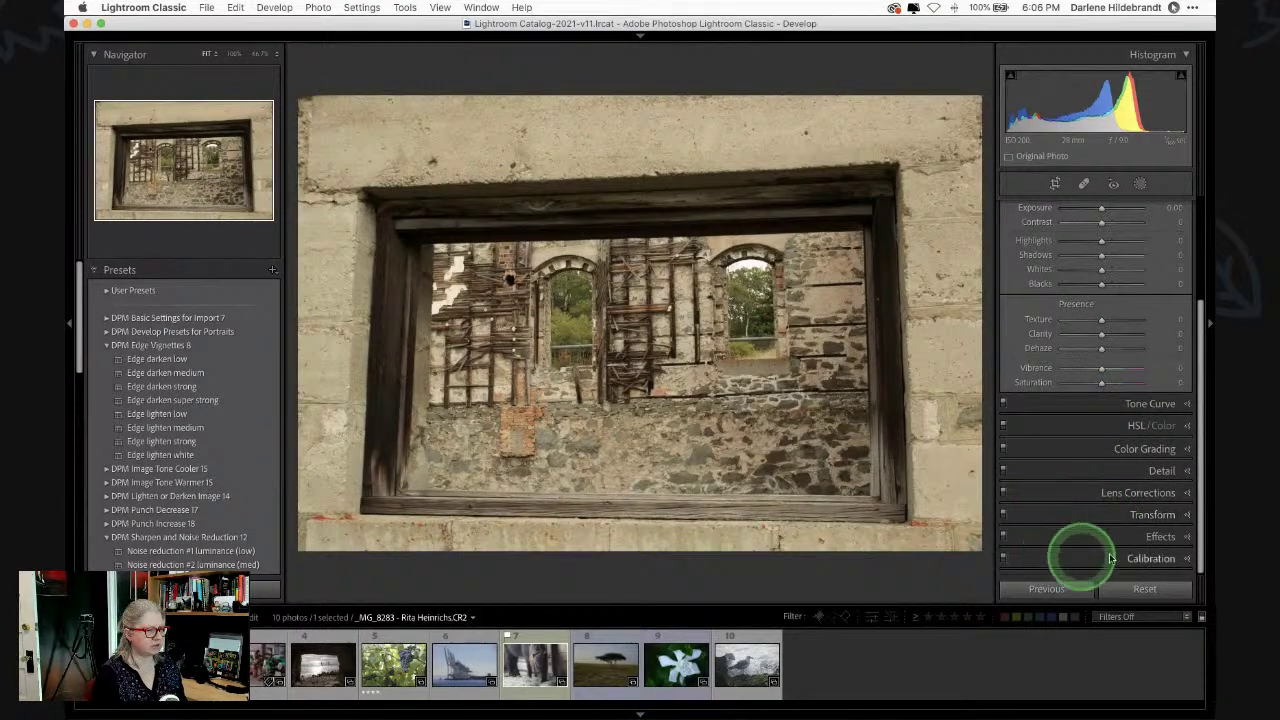
{"action": "left_click", "coordinate": [1145, 514]}
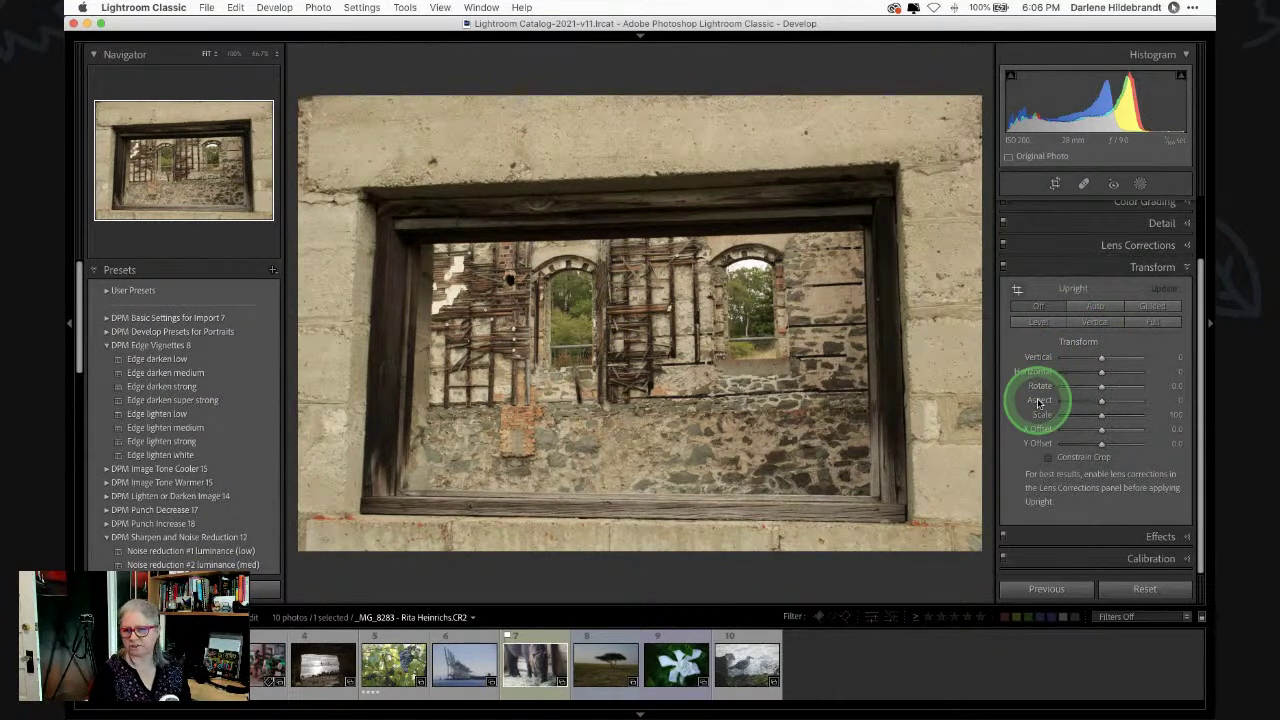
{"action": "left_click", "coordinate": [1039, 325]}
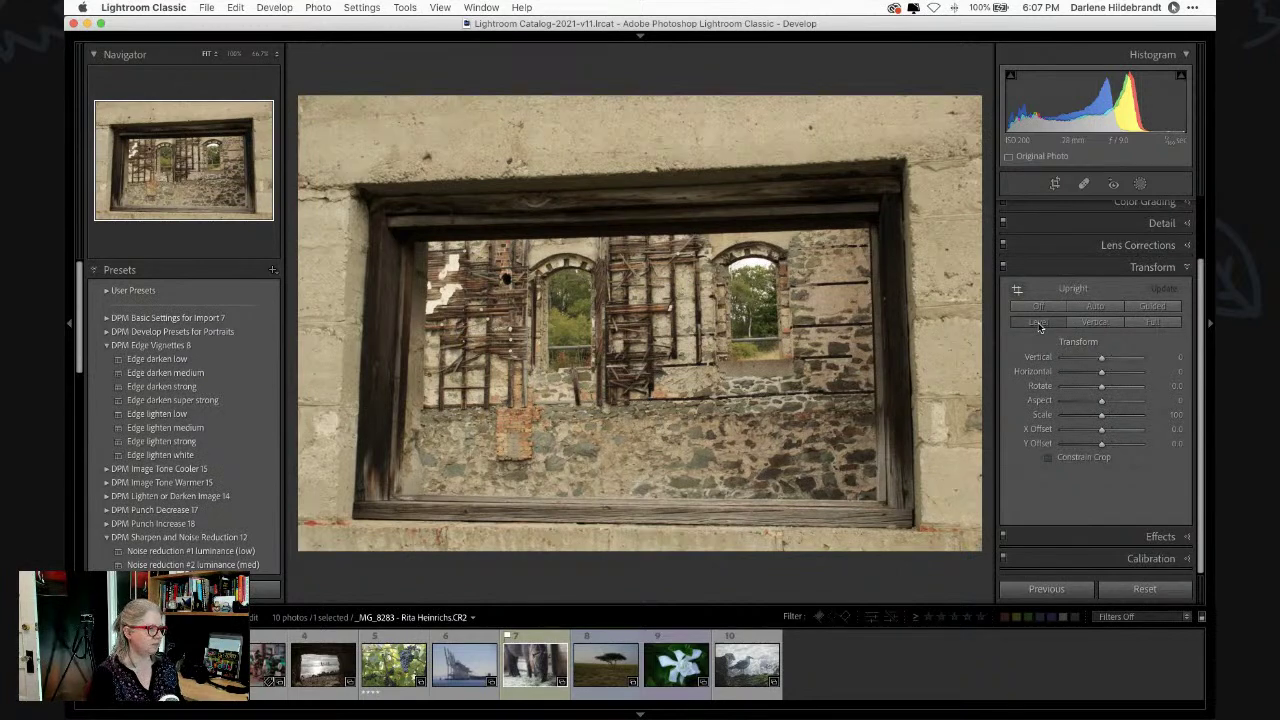
{"action": "key", "text": "super+z"}
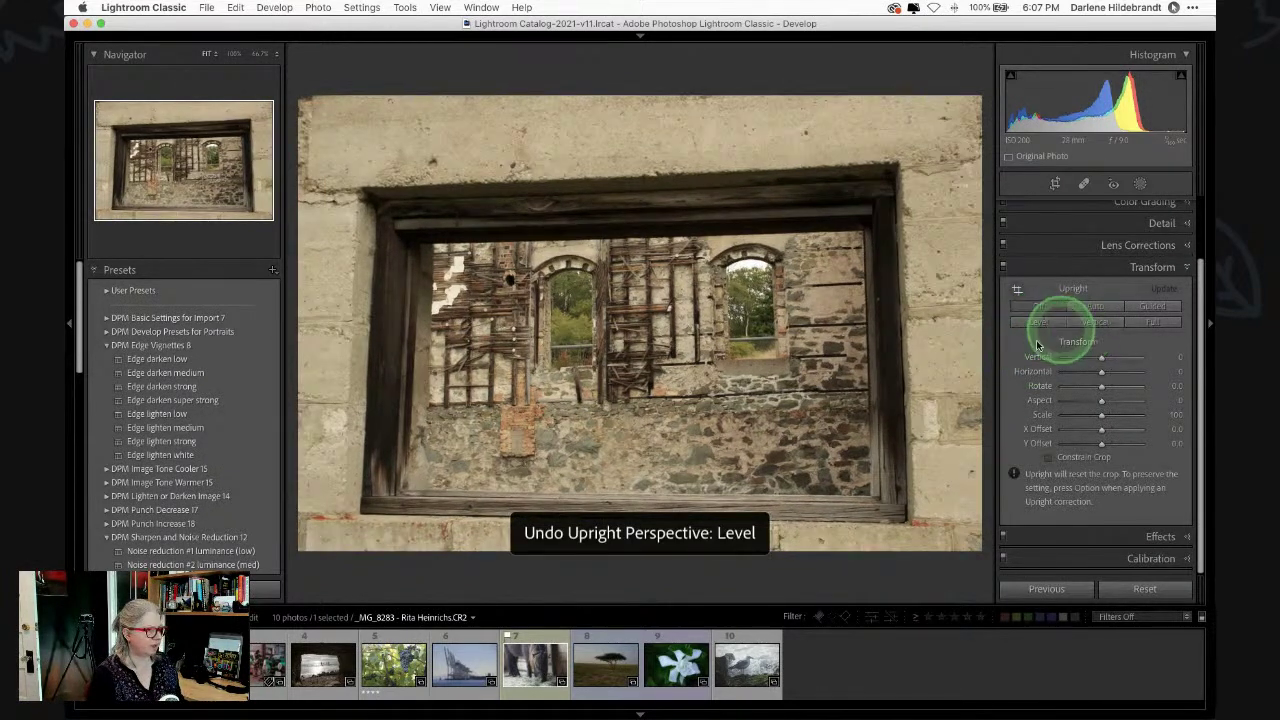
- Apply the Auto Upright correction and check the window frame against the fine rotation grid of the crop overlay
{"action": "left_click", "coordinate": [1096, 308]}
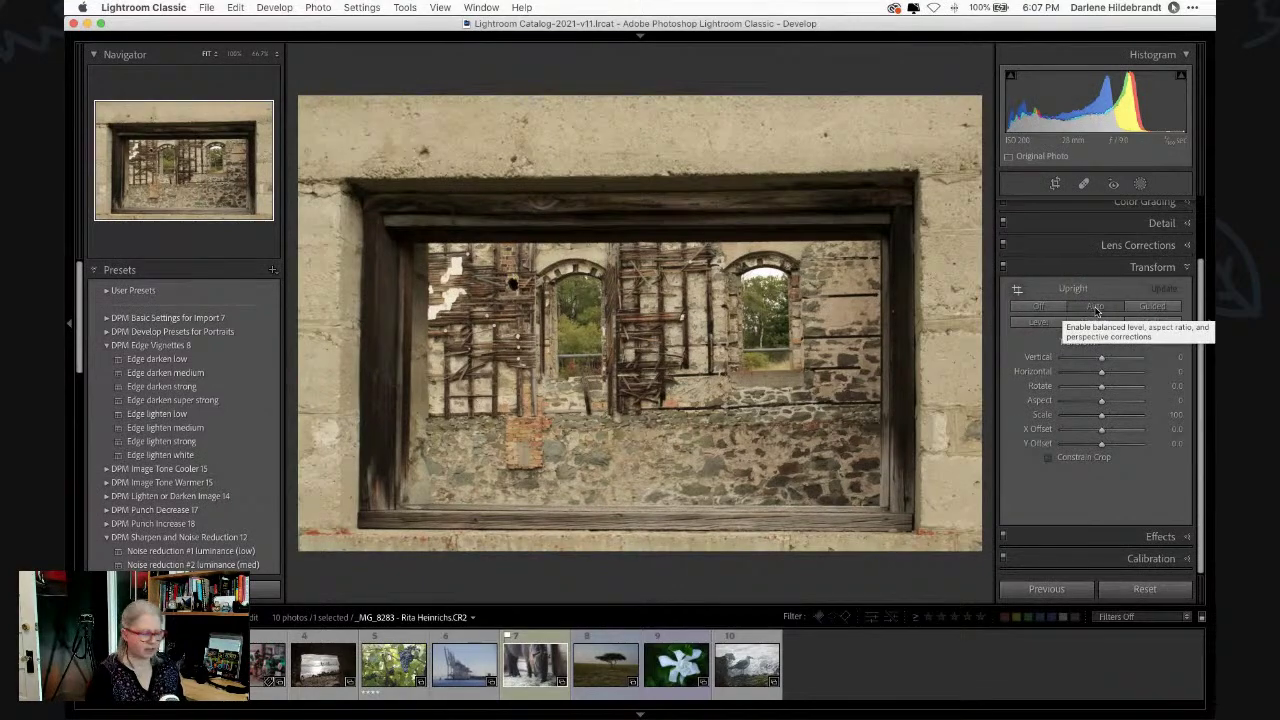
{"action": "key", "text": "r"}
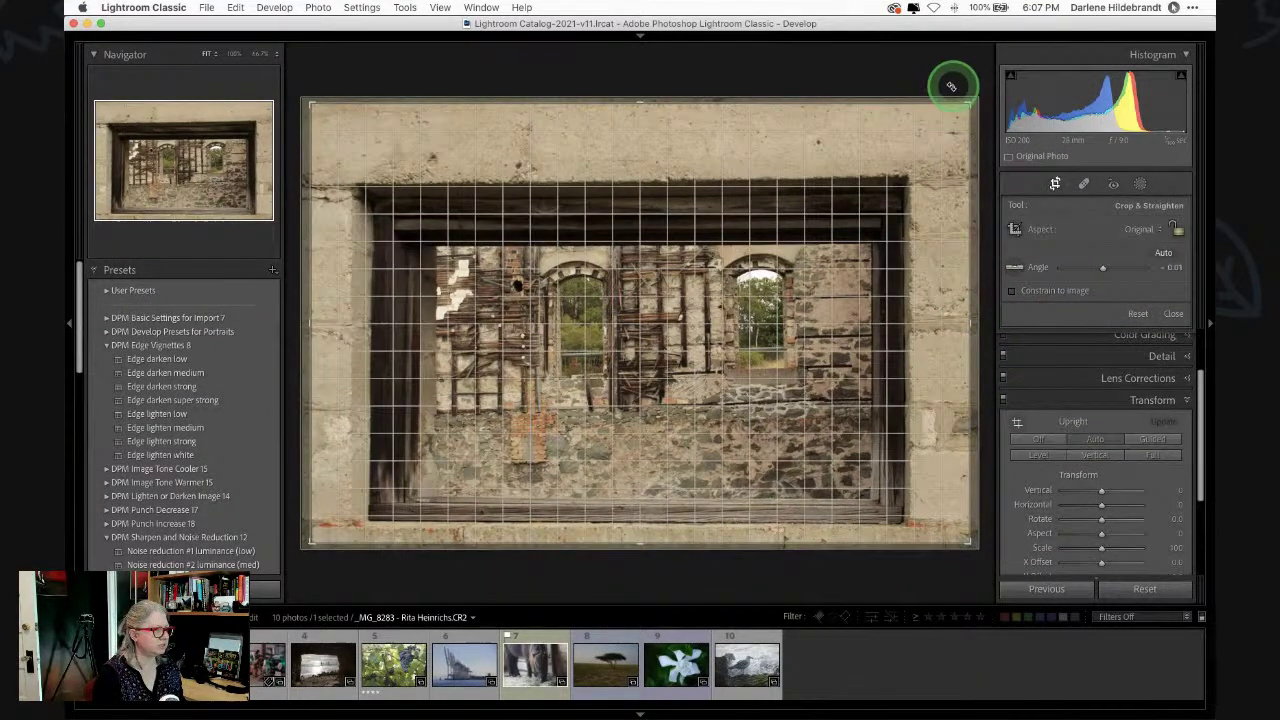
{"action": "left_click_drag", "start_coordinate": [951, 86], "coordinate": [921, 72]}
{"action": "key", "text": "o"}
{"action": "key", "text": "o"}
{"action": "key", "text": "o"}
{"action": "key", "text": "o"}
{"action": "key", "text": "o"}
{"action": "key", "text": "o"}
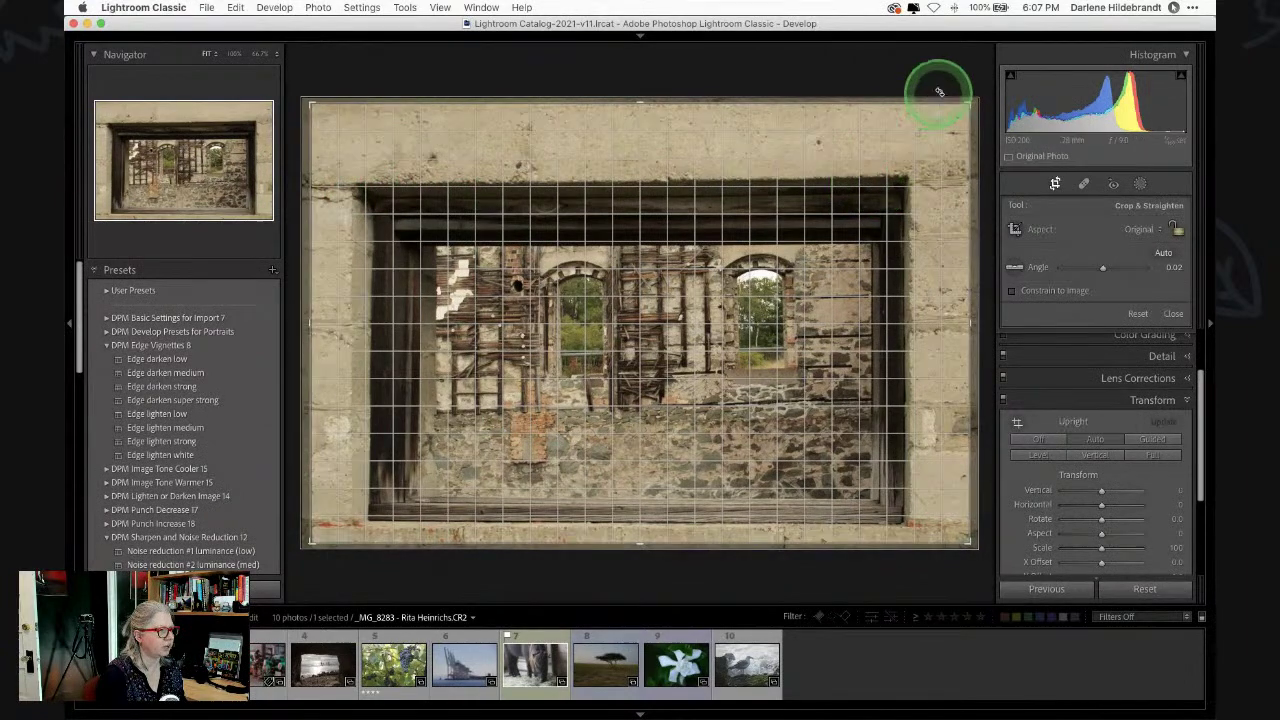
{"action": "left_click_drag", "start_coordinate": [943, 84], "coordinate": [943, 86]}
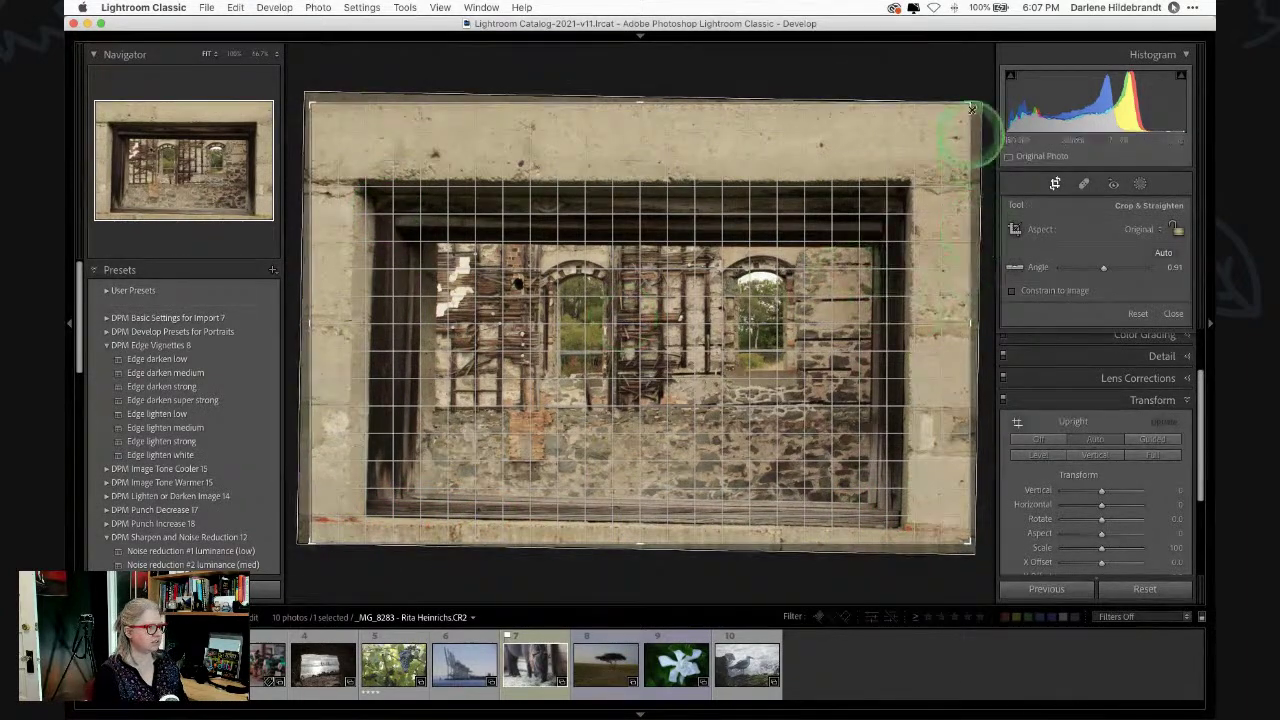
{"action": "key", "text": "super+z"}
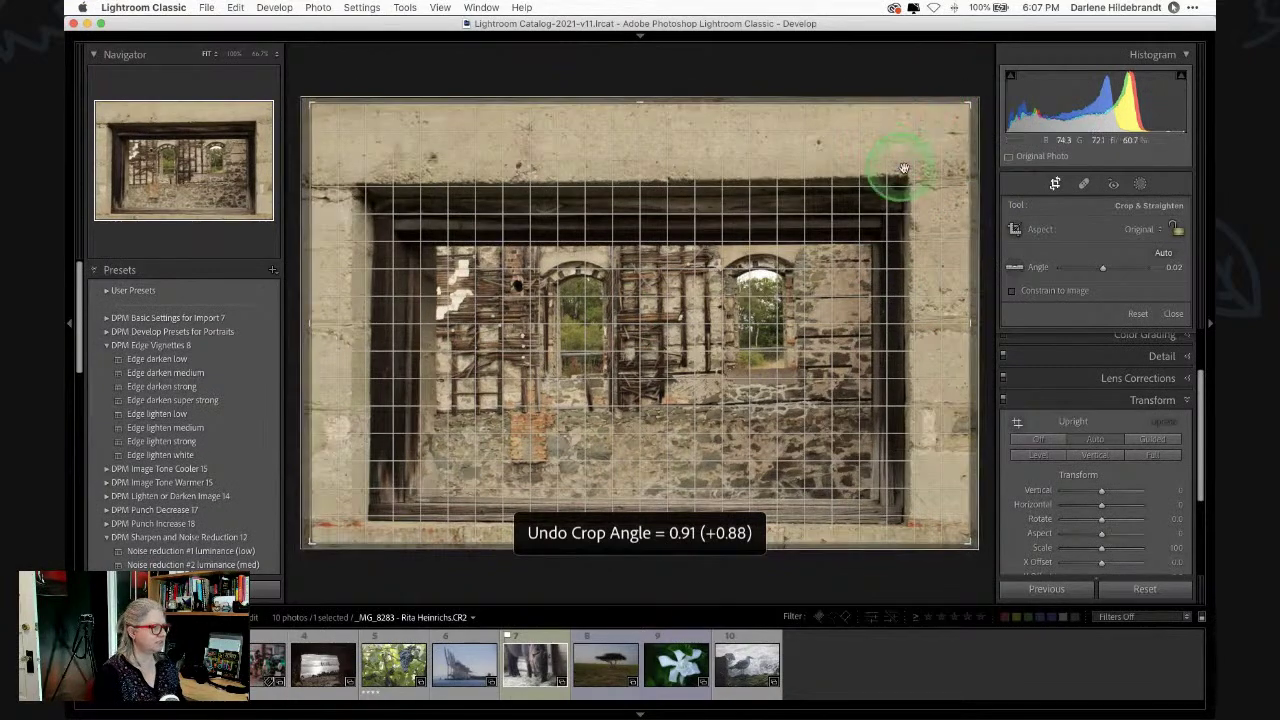
- Reset all develop settings of the photo
{"action": "left_click", "coordinate": [1075, 455]}
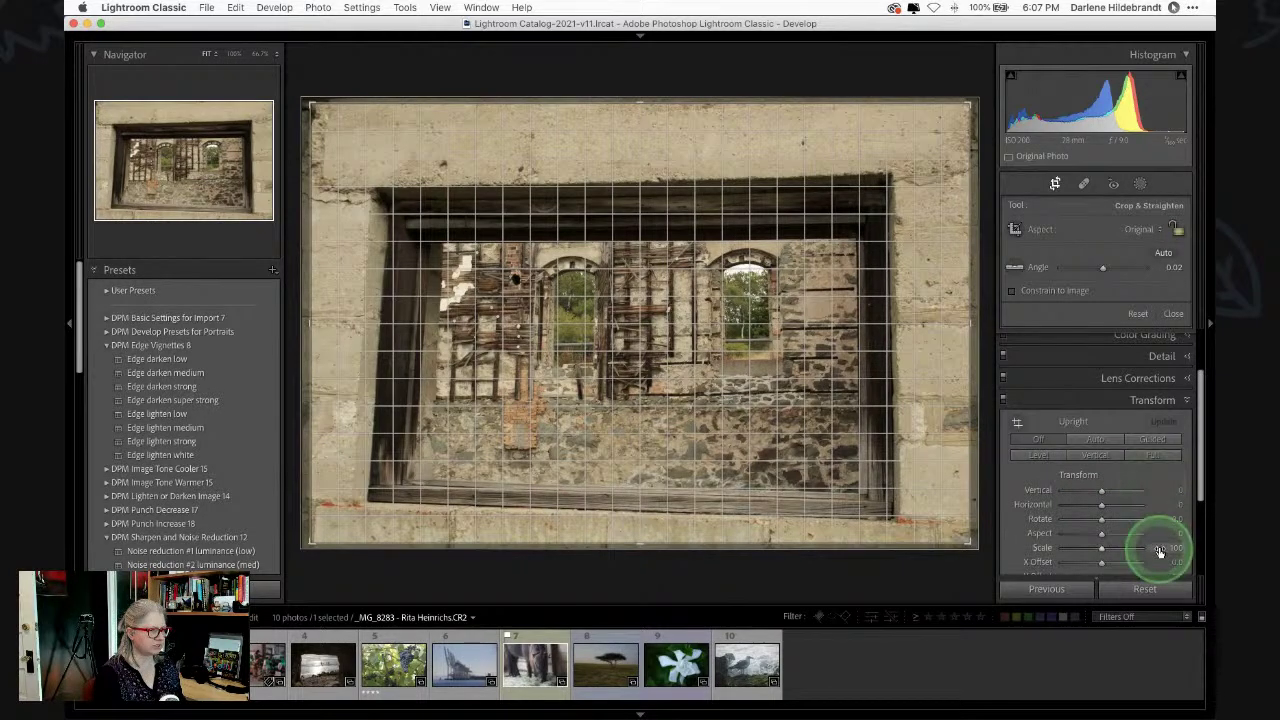
{"action": "left_click", "coordinate": [1145, 590]}
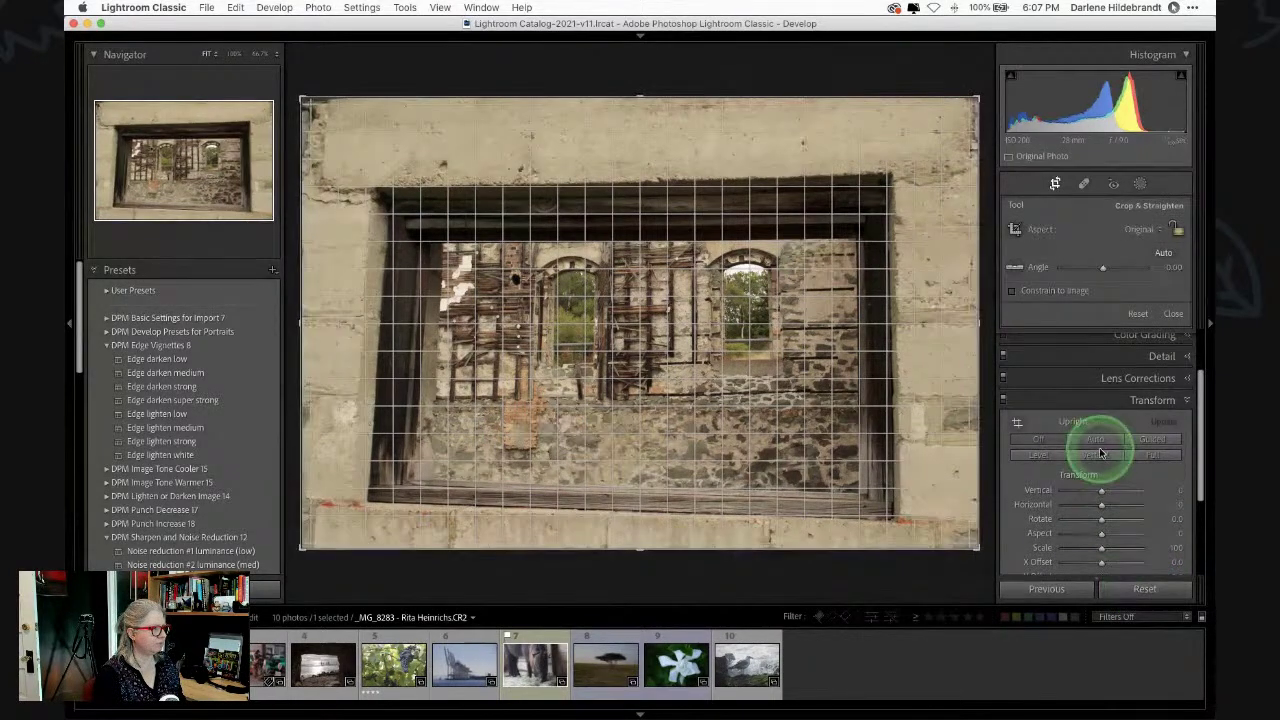
- Try the Full Upright correction, check the window frame against the rotation grid, and turn Upright off
{"action": "left_click", "coordinate": [1150, 458]}
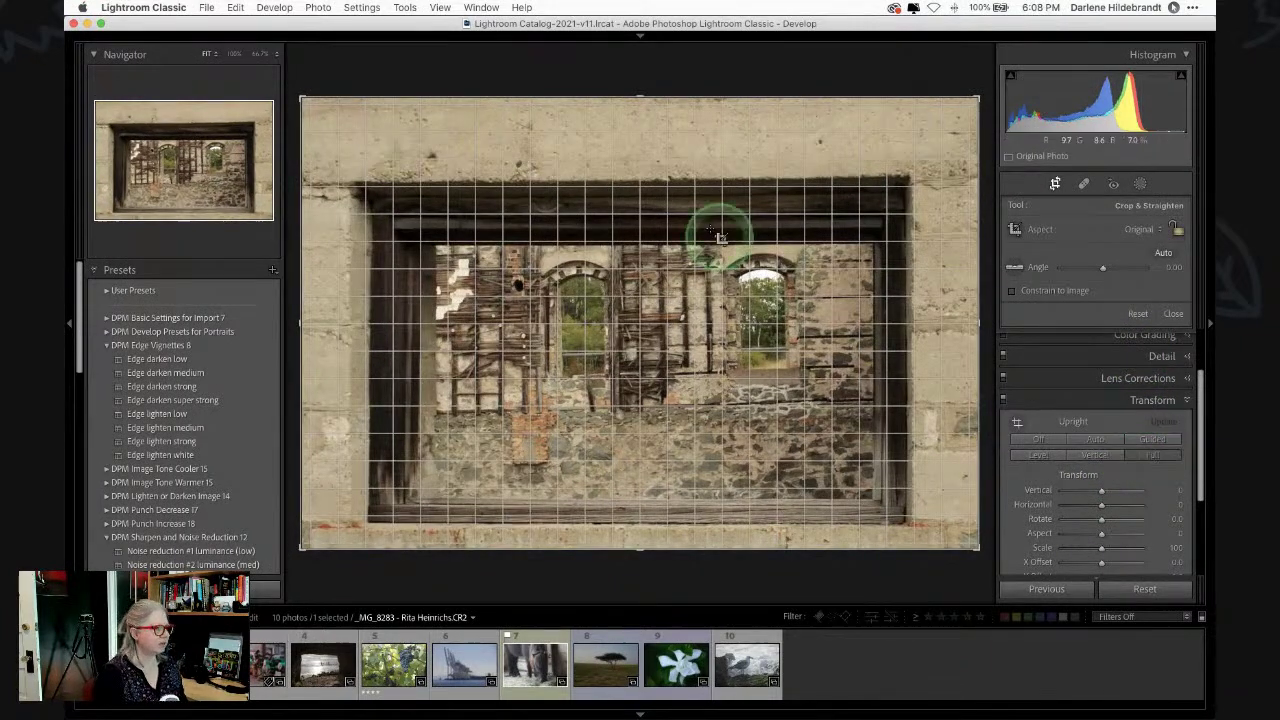
{"action": "left_click_drag", "start_coordinate": [924, 76], "coordinate": [925, 92]}
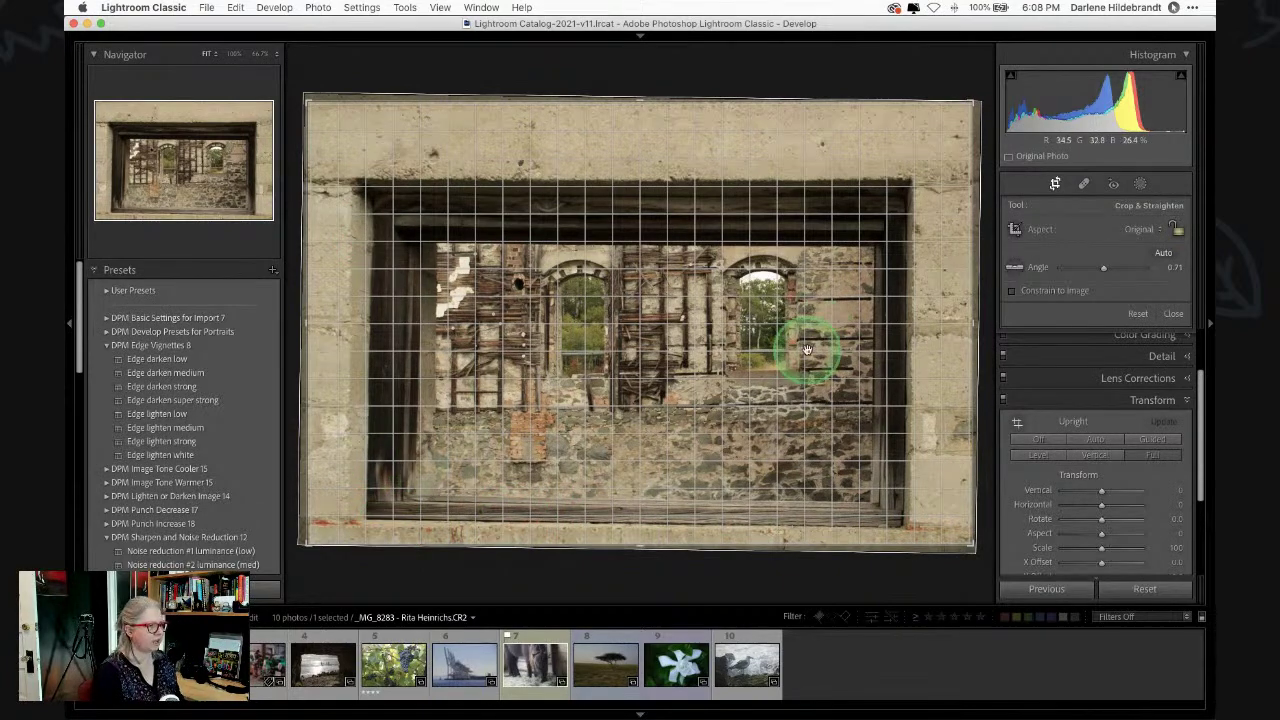
{"action": "left_click_drag", "start_coordinate": [937, 71], "coordinate": [929, 63]}
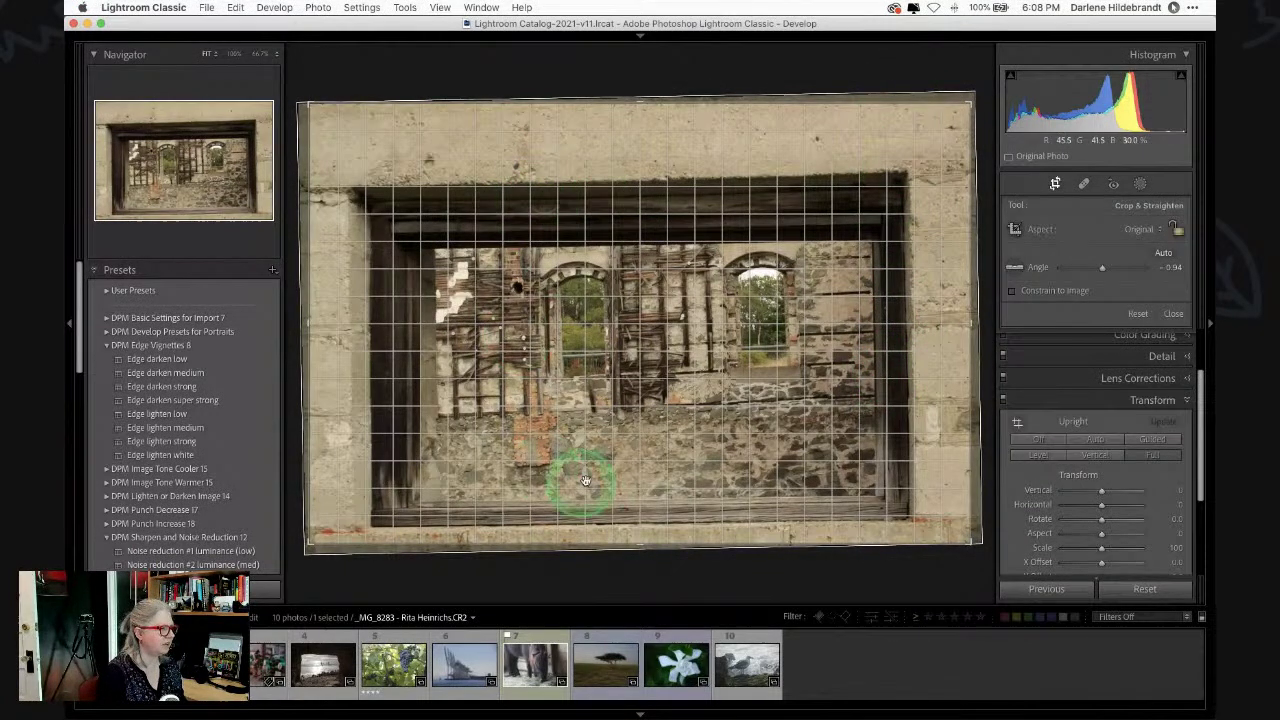
{"action": "left_click_drag", "start_coordinate": [912, 87], "coordinate": [917, 80]}
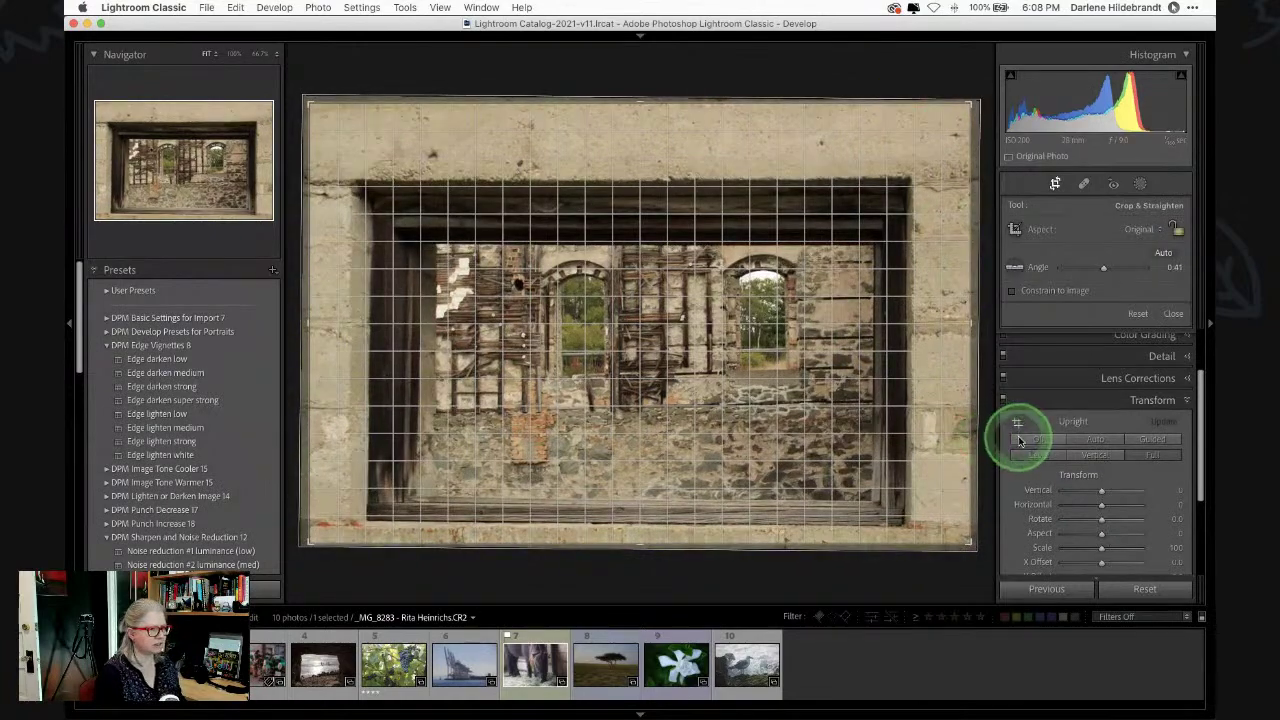
{"action": "left_click", "coordinate": [1039, 440]}
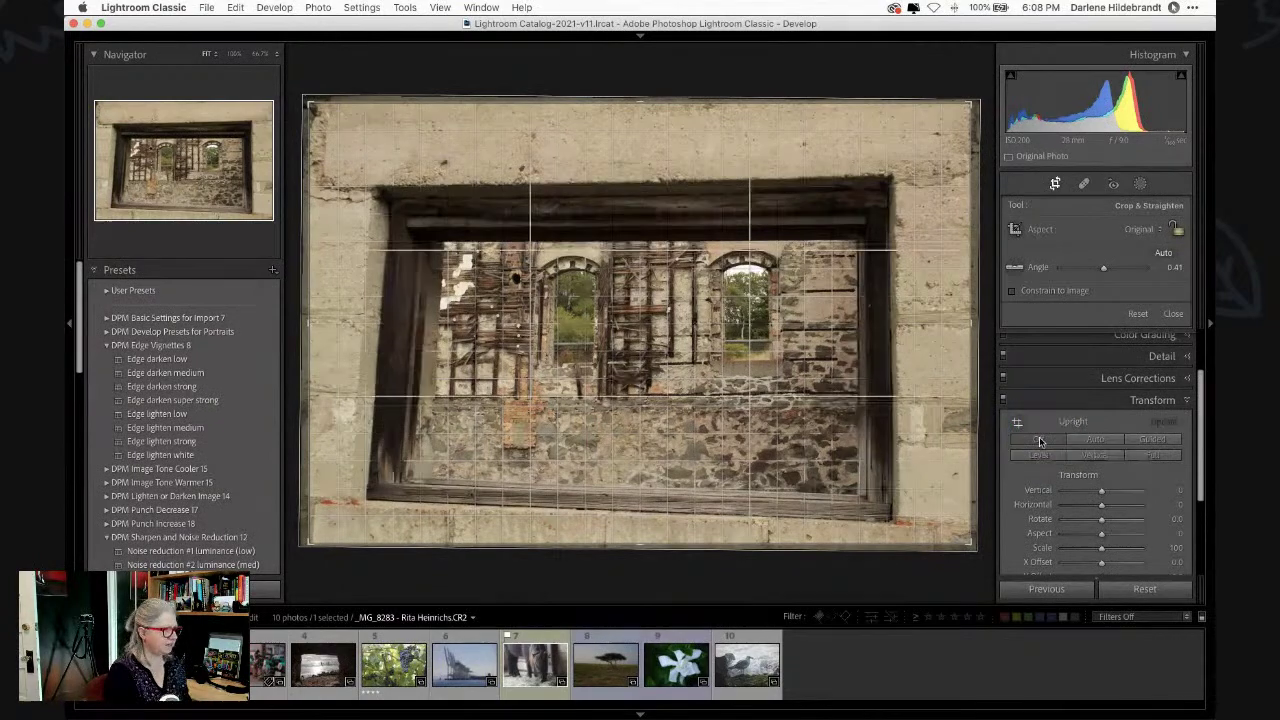
- Correct the perspective with Guided Upright, drawing two vertical and two horizontal guides along the edges of the wooden window frame
{"action": "left_click", "coordinate": [1148, 440]}
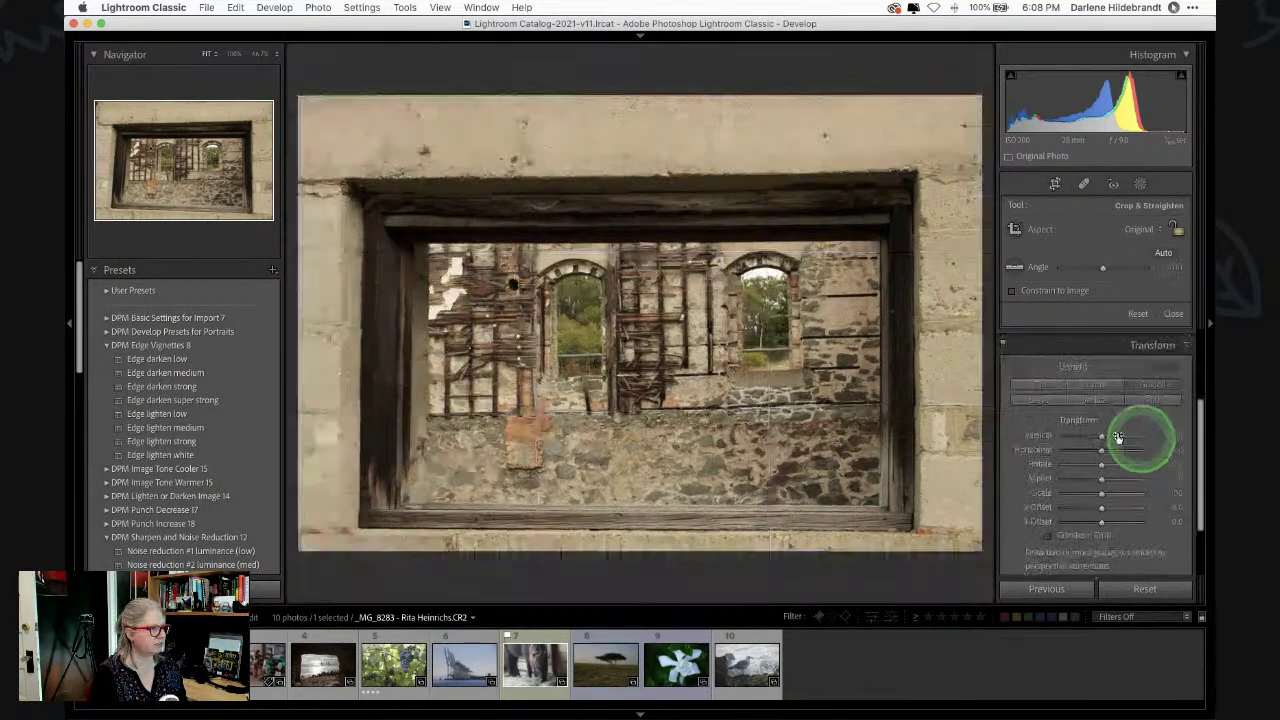
{"action": "left_click", "coordinate": [330, 381]}
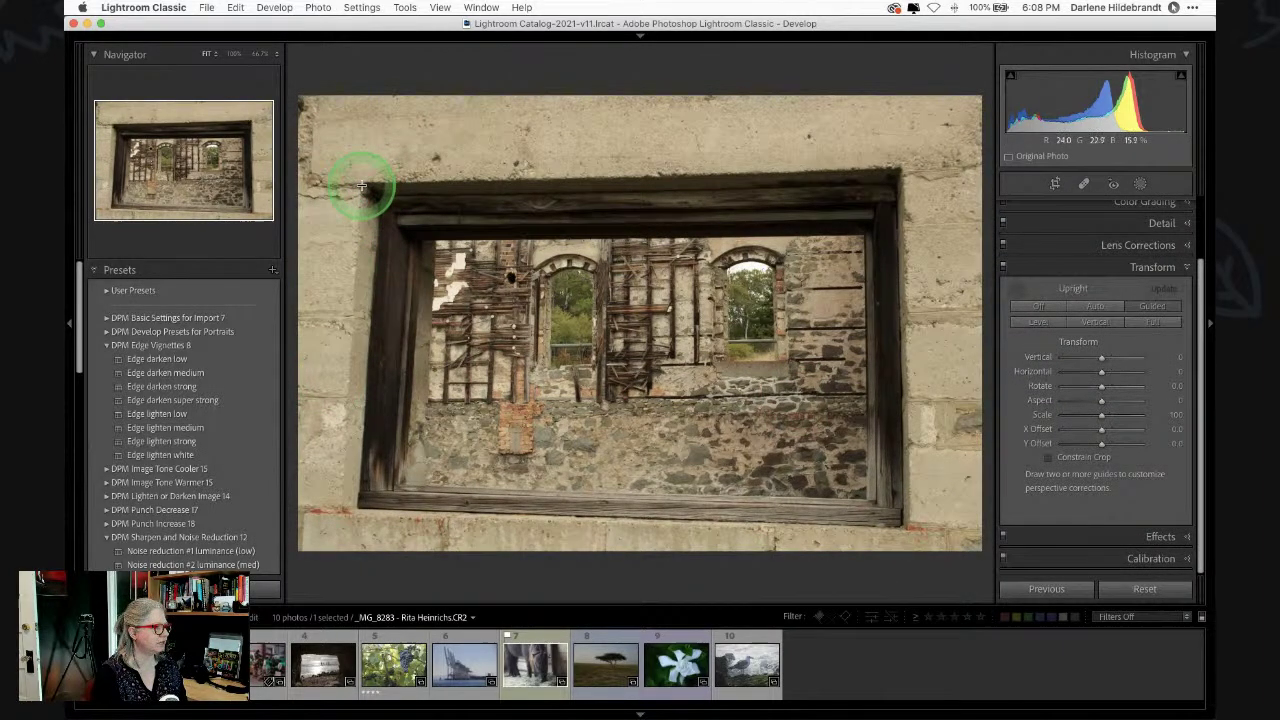
{"action": "left_click_drag", "start_coordinate": [362, 188], "coordinate": [342, 552]}
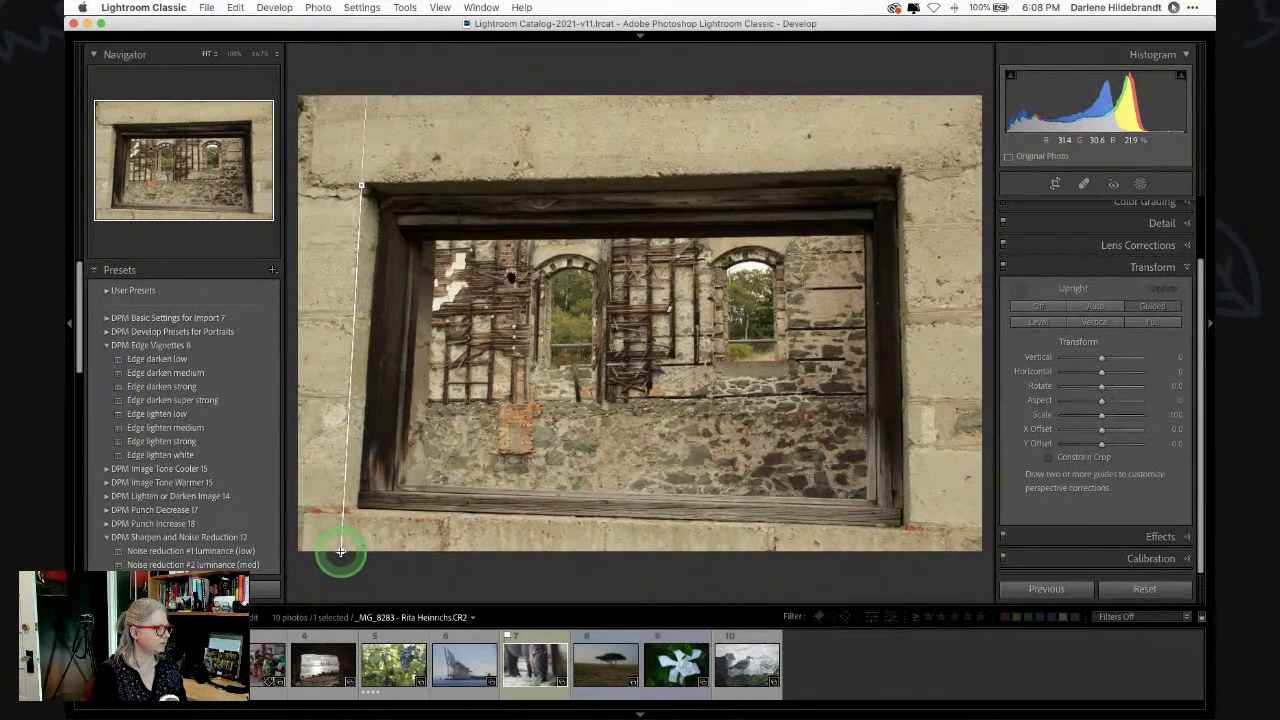
{"action": "left_click_drag", "start_coordinate": [903, 166], "coordinate": [911, 520]}
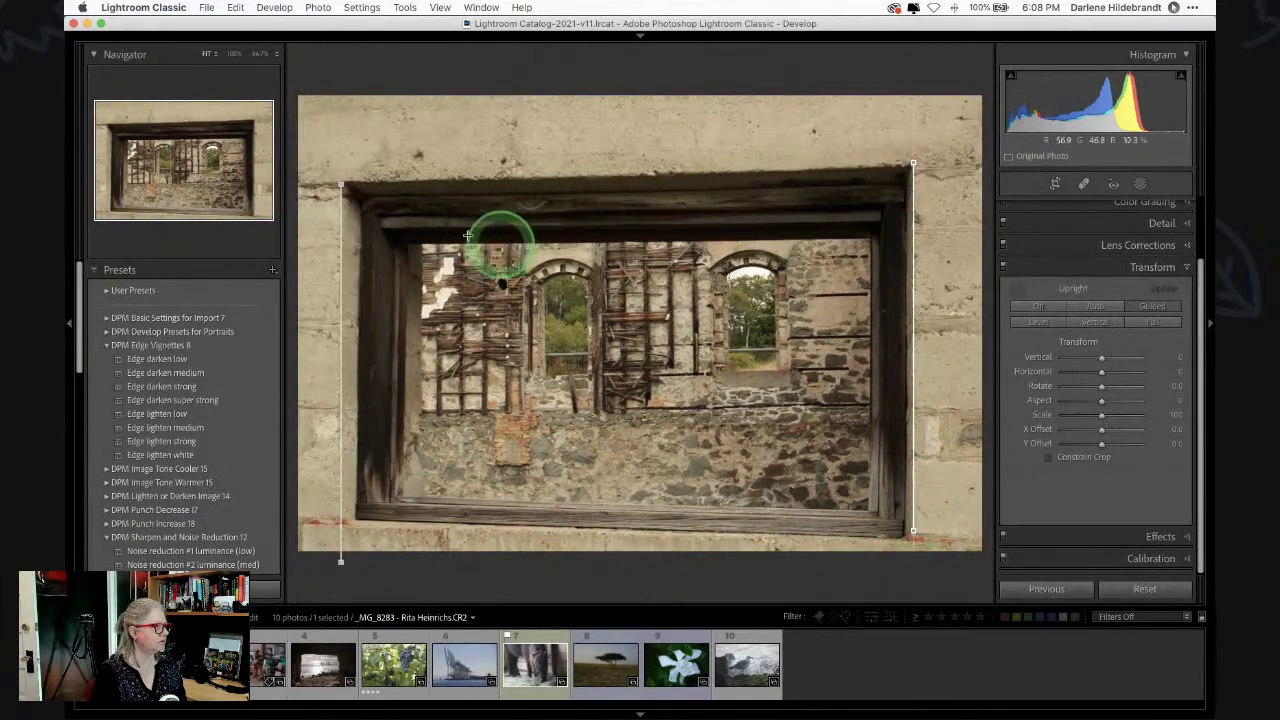
{"action": "left_click_drag", "start_coordinate": [369, 181], "coordinate": [793, 167]}
{"action": "left_click_drag", "start_coordinate": [386, 529], "coordinate": [865, 536]}
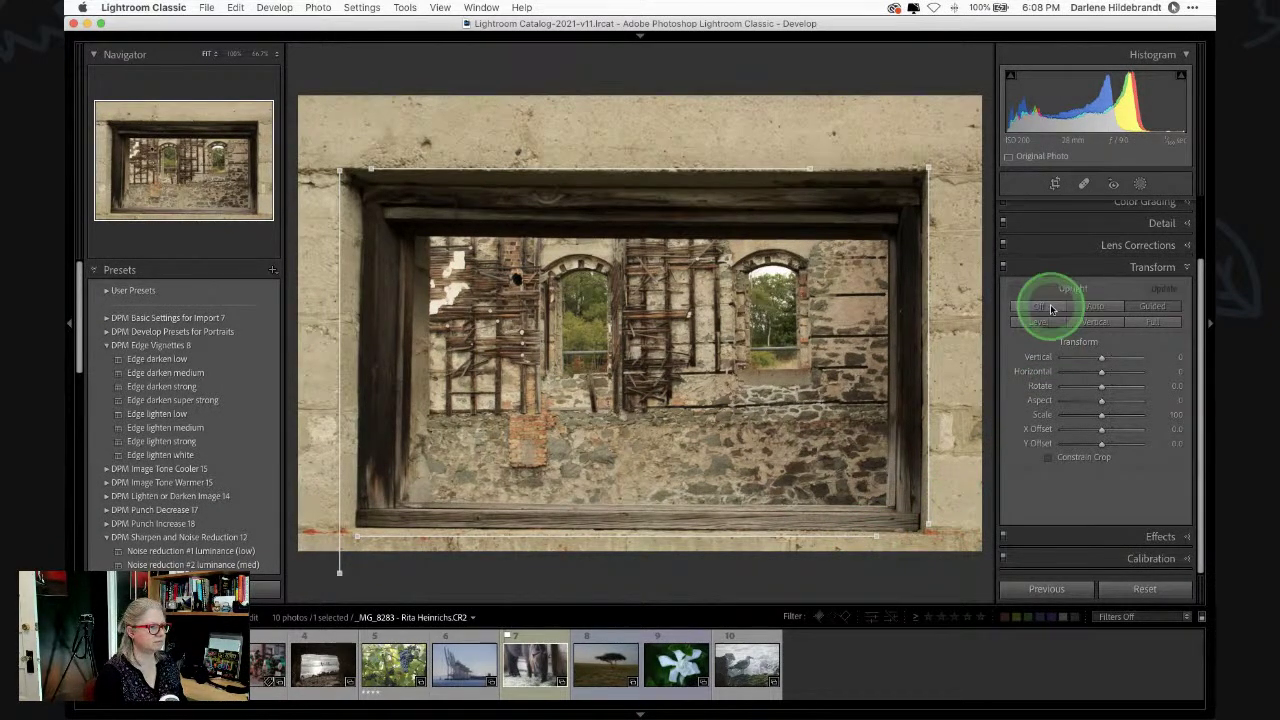
- Check the window frame against the crop grid, then shift the photo slightly up and right within the crop and apply it
{"action": "left_click", "coordinate": [1050, 309]}
{"action": "left_click", "coordinate": [1019, 290]}
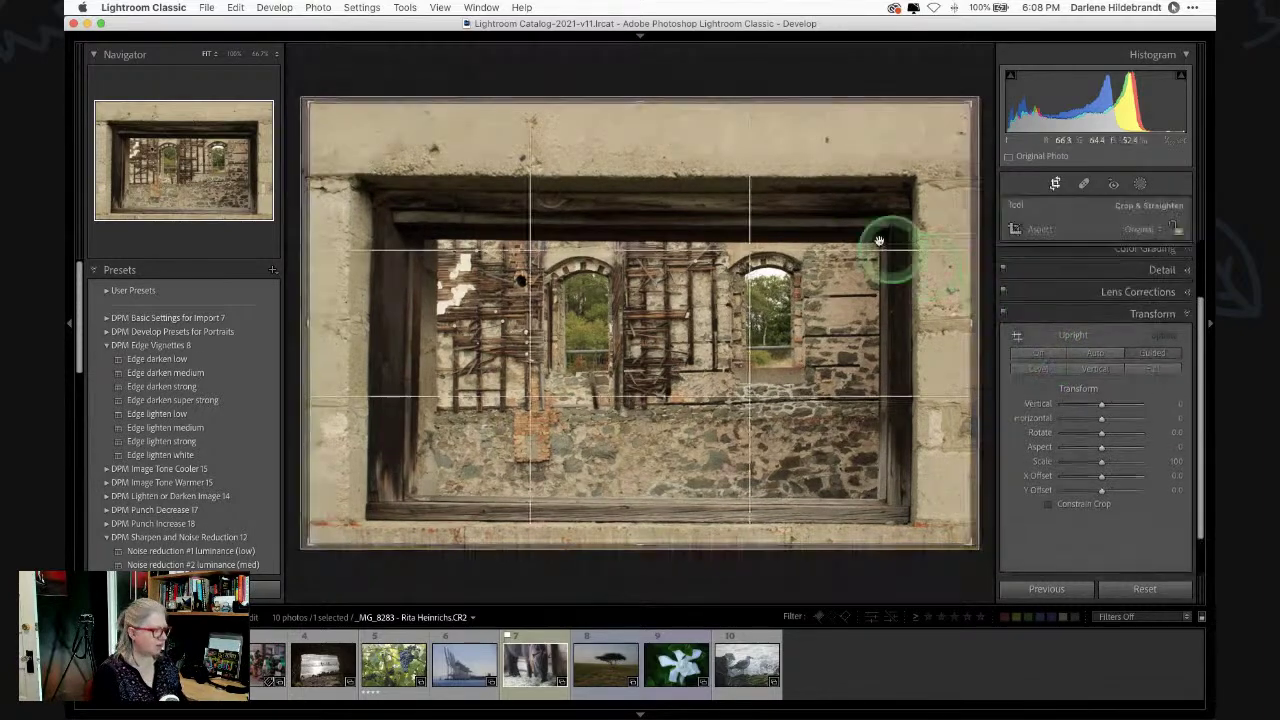
{"action": "left_click_drag", "start_coordinate": [889, 67], "coordinate": [890, 67]}
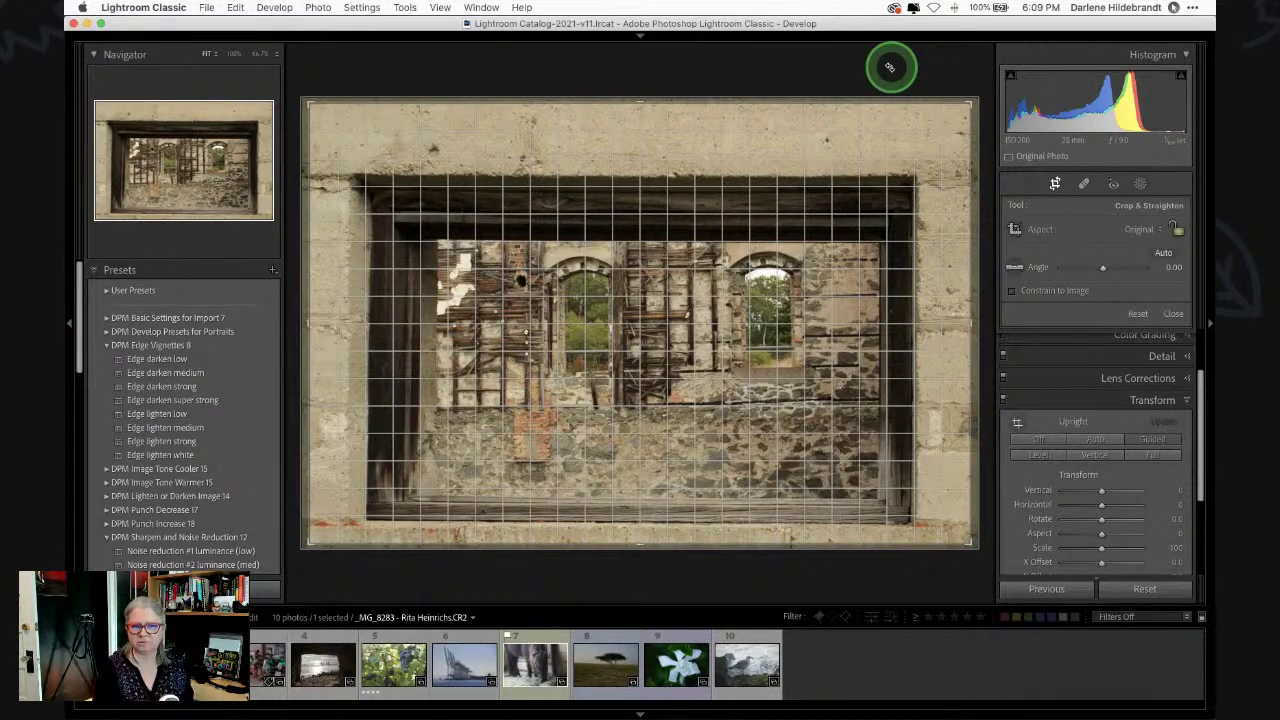
{"action": "left_click_drag", "start_coordinate": [890, 67], "coordinate": [890, 67]}
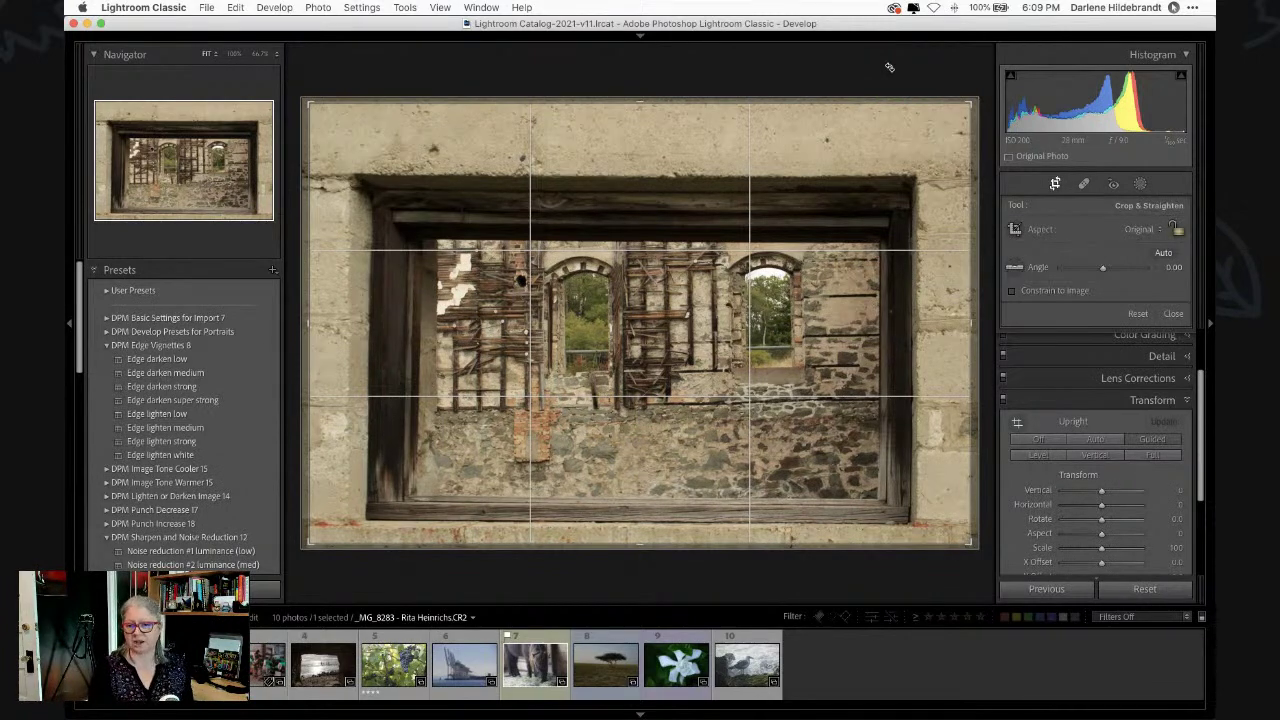
{"action": "left_click_drag", "start_coordinate": [794, 186], "coordinate": [806, 183]}
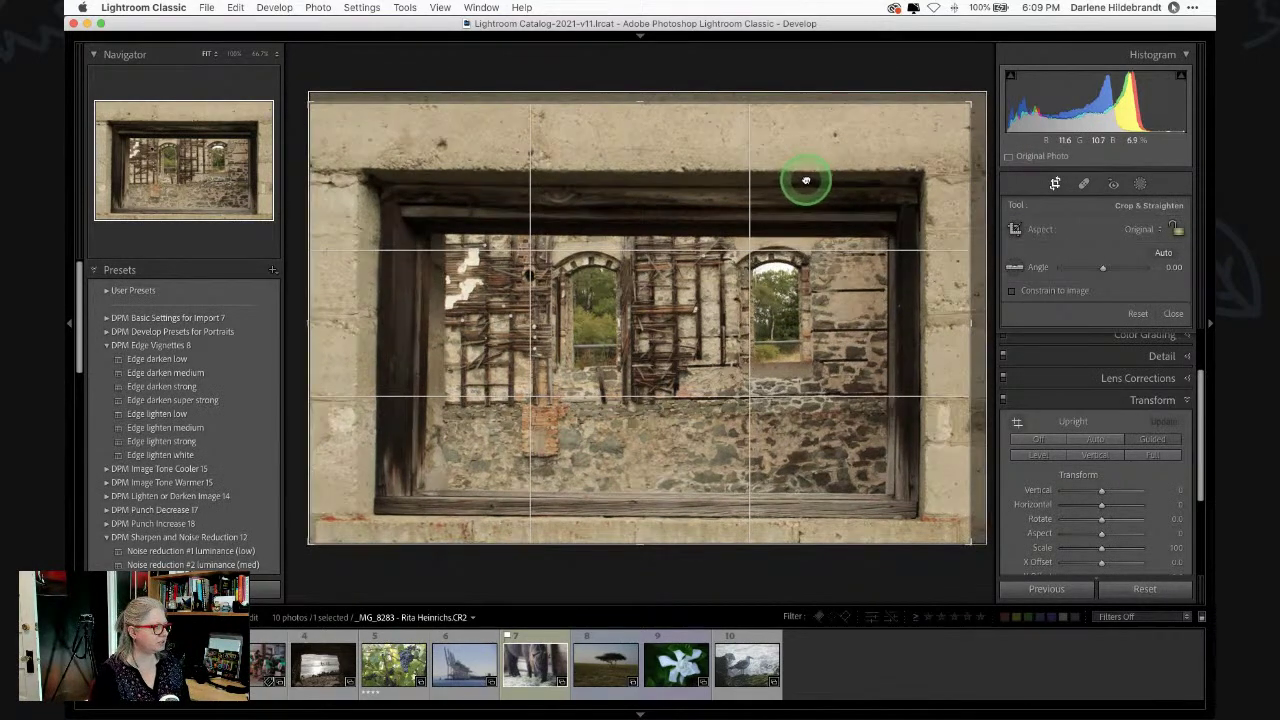
{"action": "double_click", "coordinate": [806, 181]}
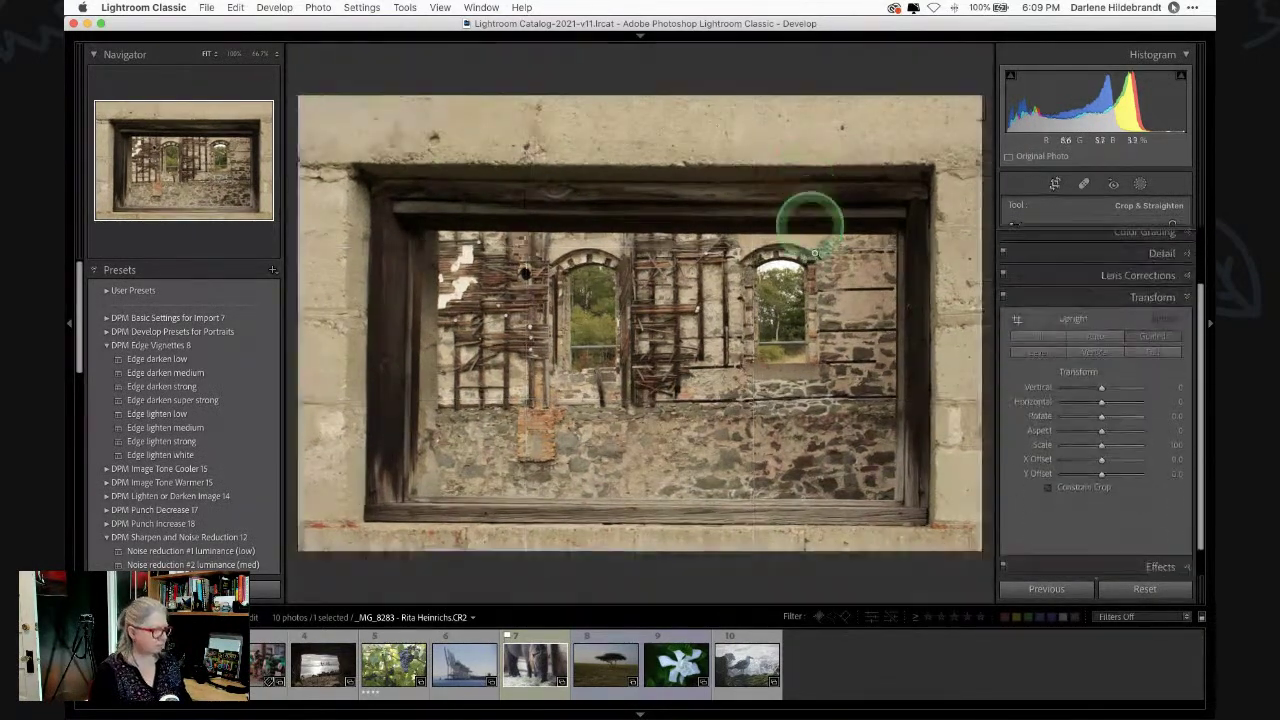
- Try the Level Upright correction on the window photo and undo it
{"action": "left_click", "coordinate": [1141, 298]}
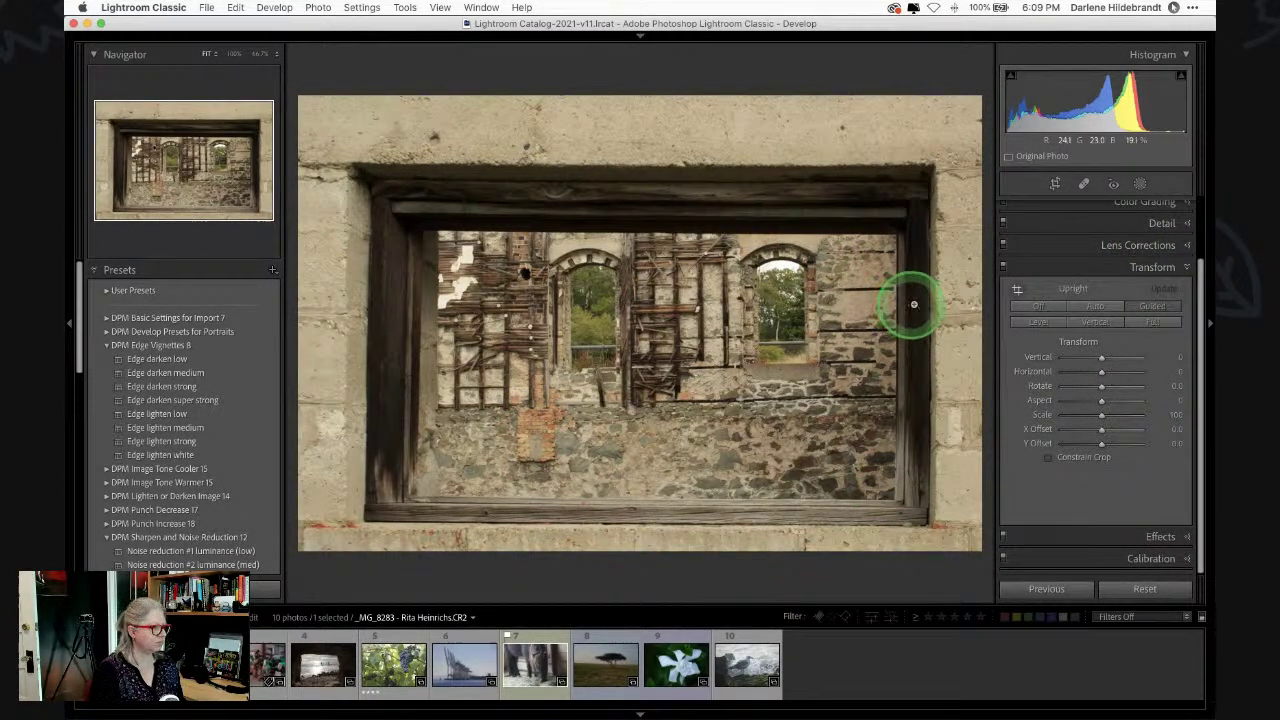
{"action": "left_click", "coordinate": [1037, 327]}
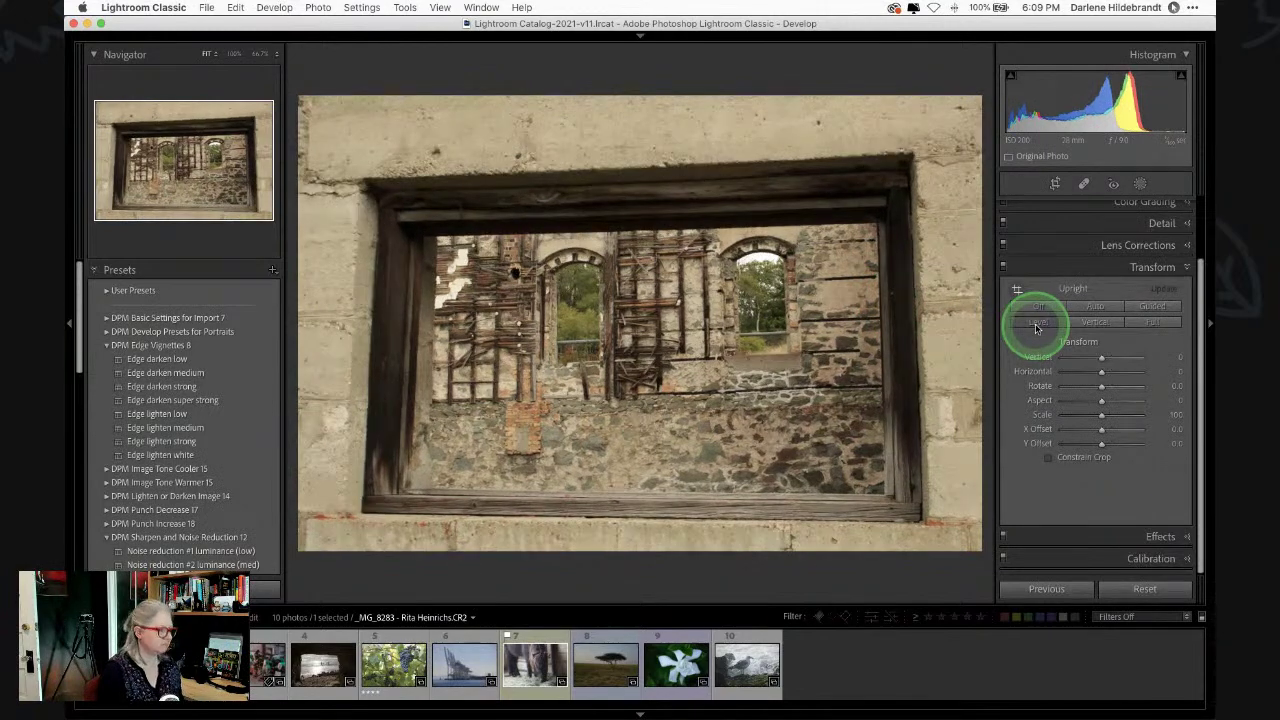
{"action": "key", "text": "super+z"}
- Check the corrected window frame against the crop grid and compare the photo before and after the corrections
{"action": "key", "text": "r"}
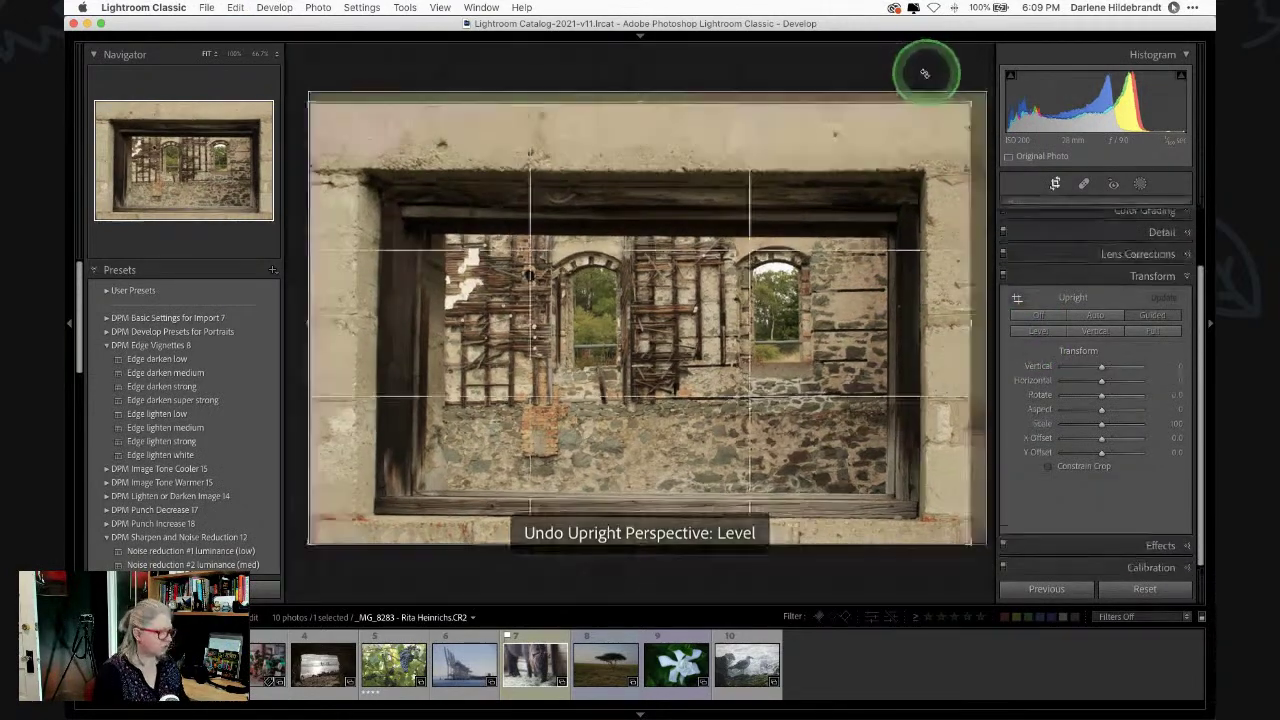
{"action": "left_click_drag", "start_coordinate": [926, 70], "coordinate": [925, 69]}
{"action": "key", "text": "r"}
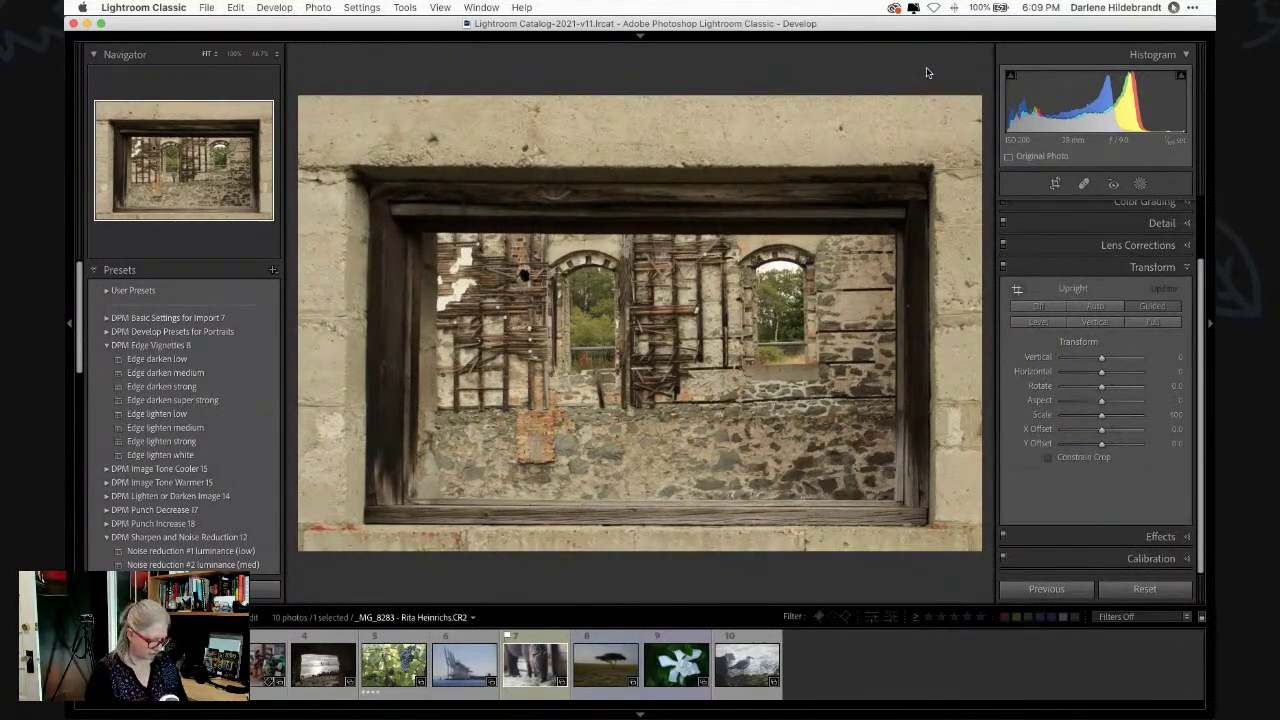
{"action": "key", "text": "backslash"}
{"action": "key", "text": "backslash"}
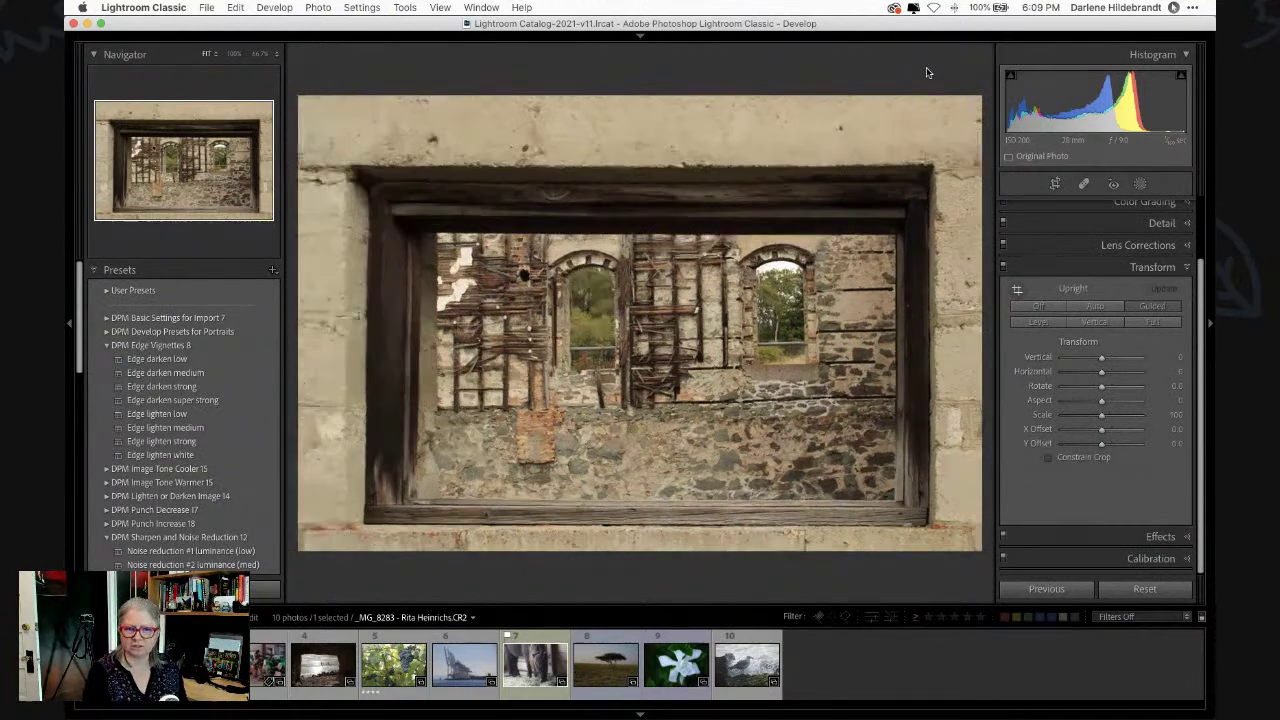
{"action": "key", "text": "backslash"}
{"action": "key", "text": "backslash"}
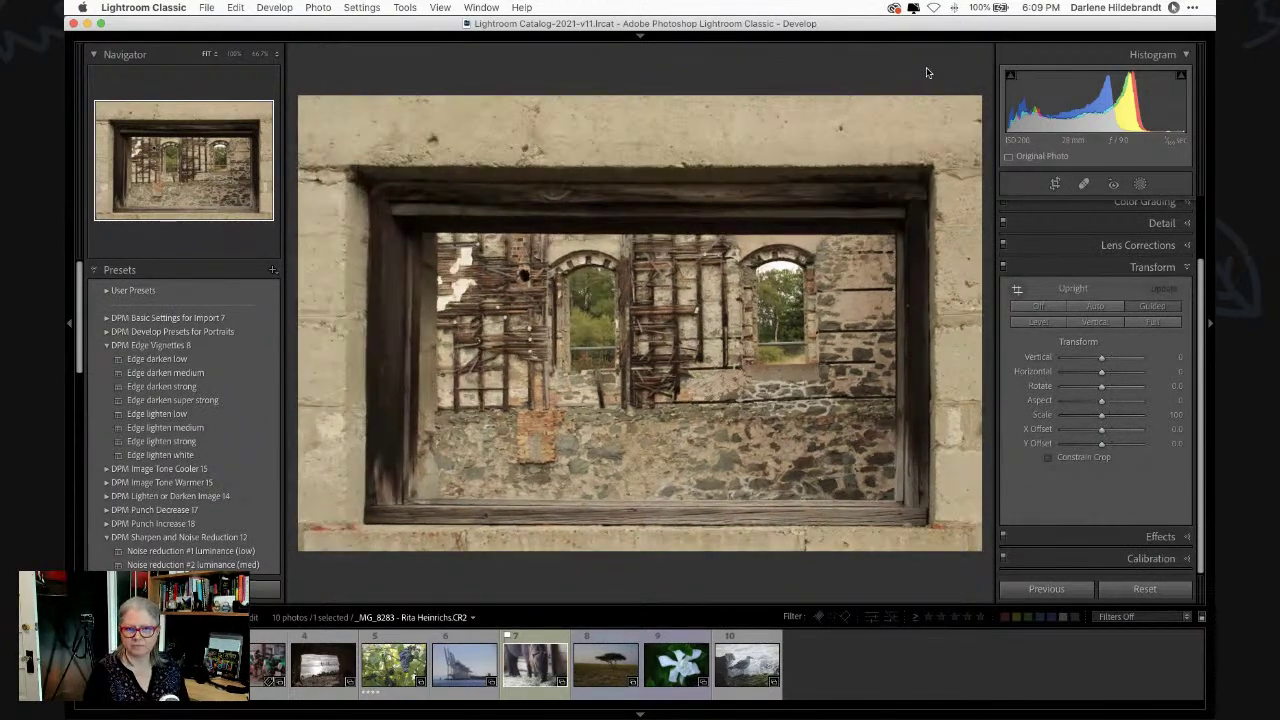
- Create a virtual copy of the corrected window photo and reset all its develop settings
{"action": "key", "text": "super+apostrophe"}
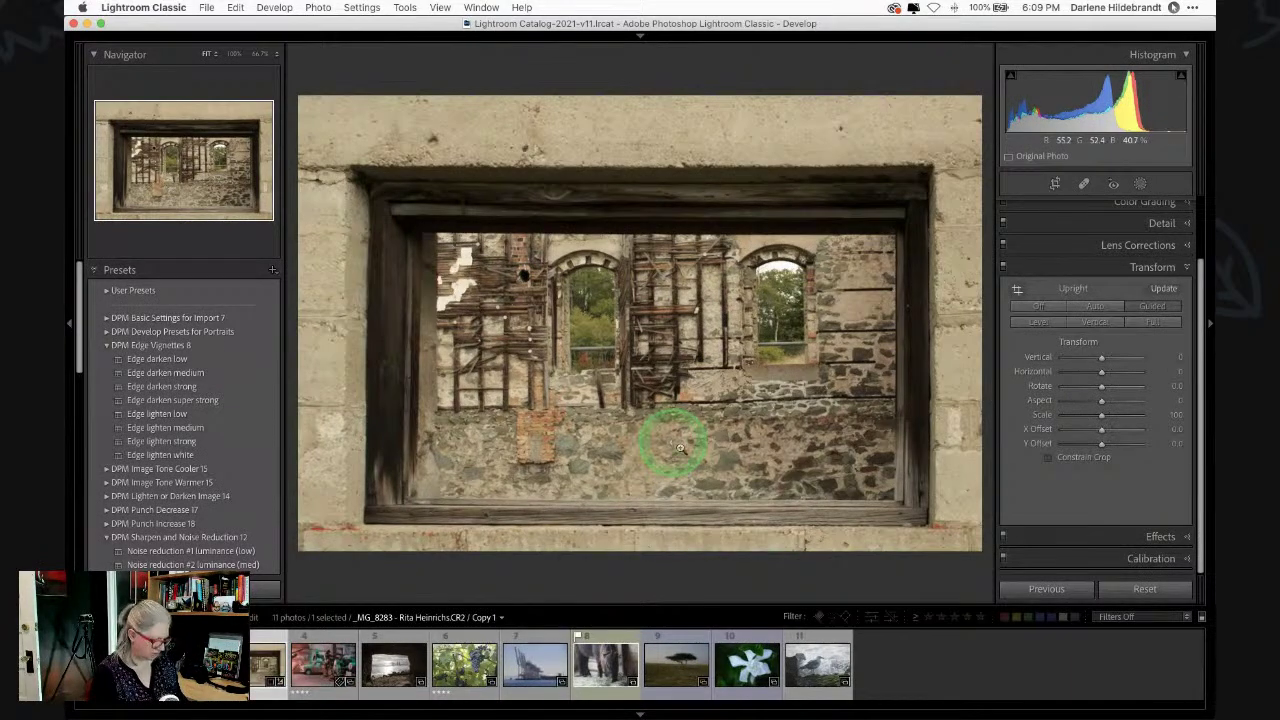
{"action": "left_click", "coordinate": [1113, 588]}
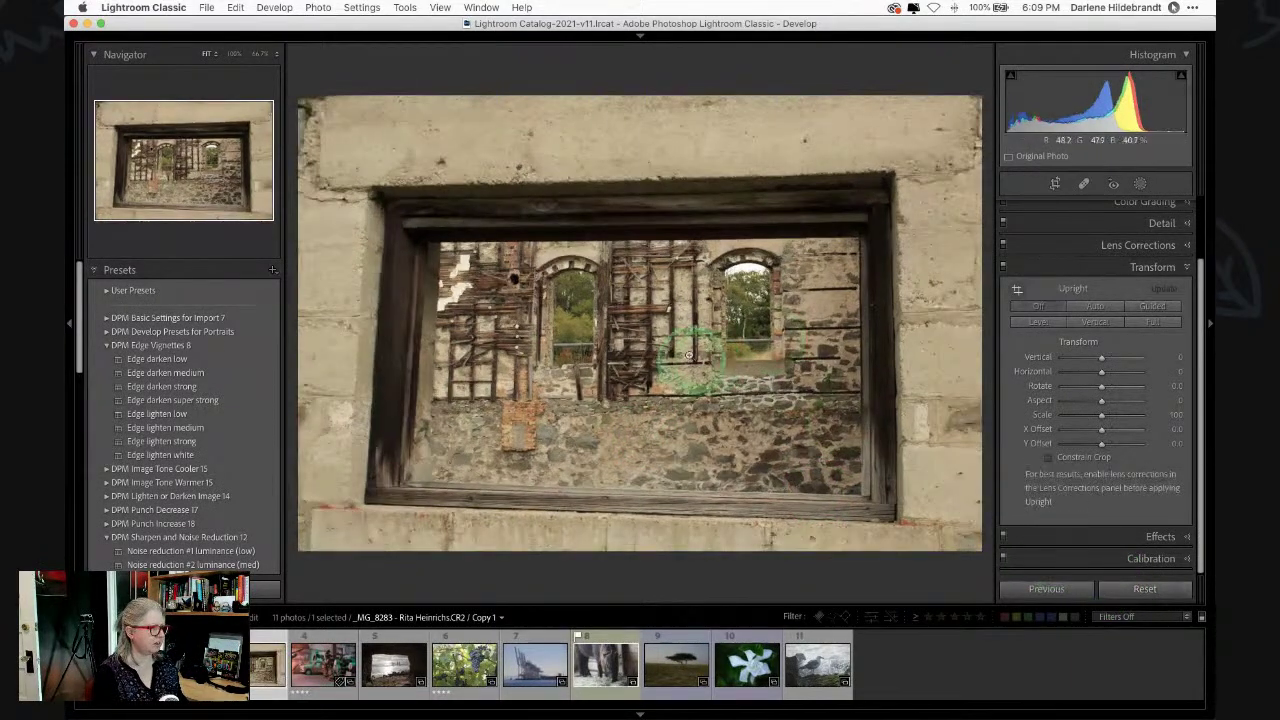
- Send a copy with Lightroom adjustments to Luminar AI, using the PSD file format and the ProPhoto RGB color space
{"action": "right_click", "coordinate": [572, 285]}
{"action": "mouse_move", "coordinate": [603, 403]}
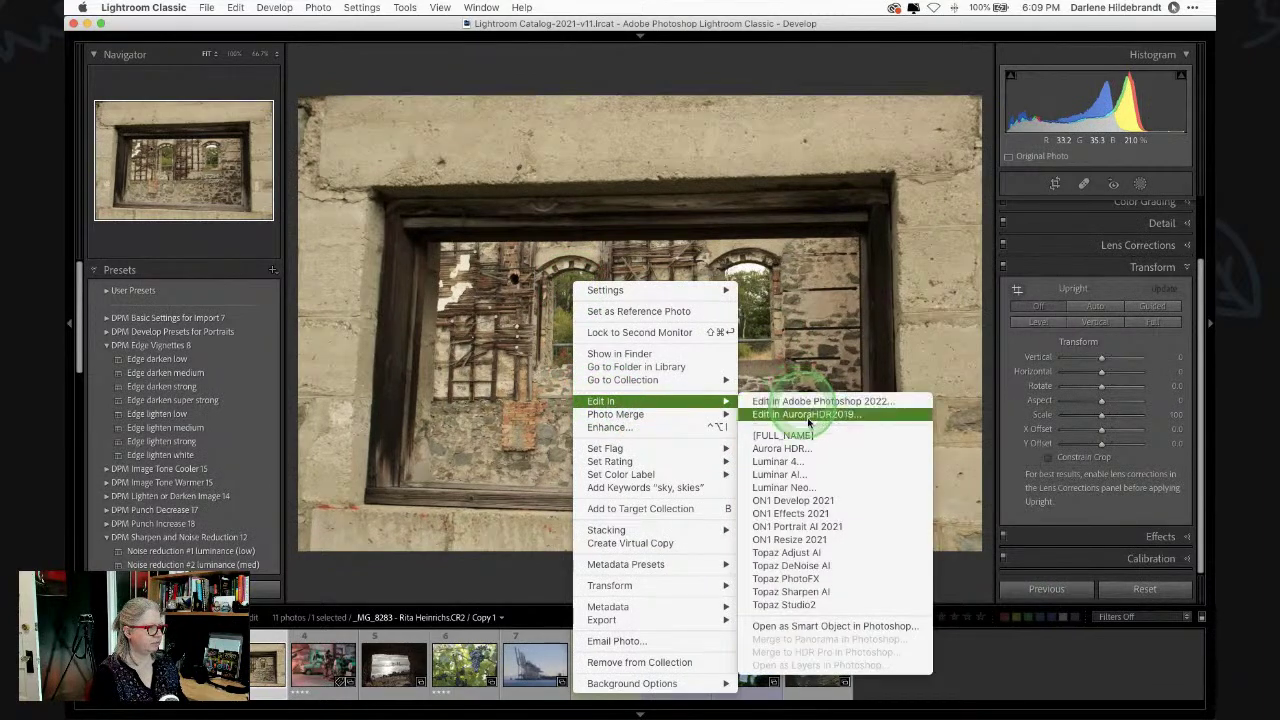
{"action": "left_click", "coordinate": [851, 460]}
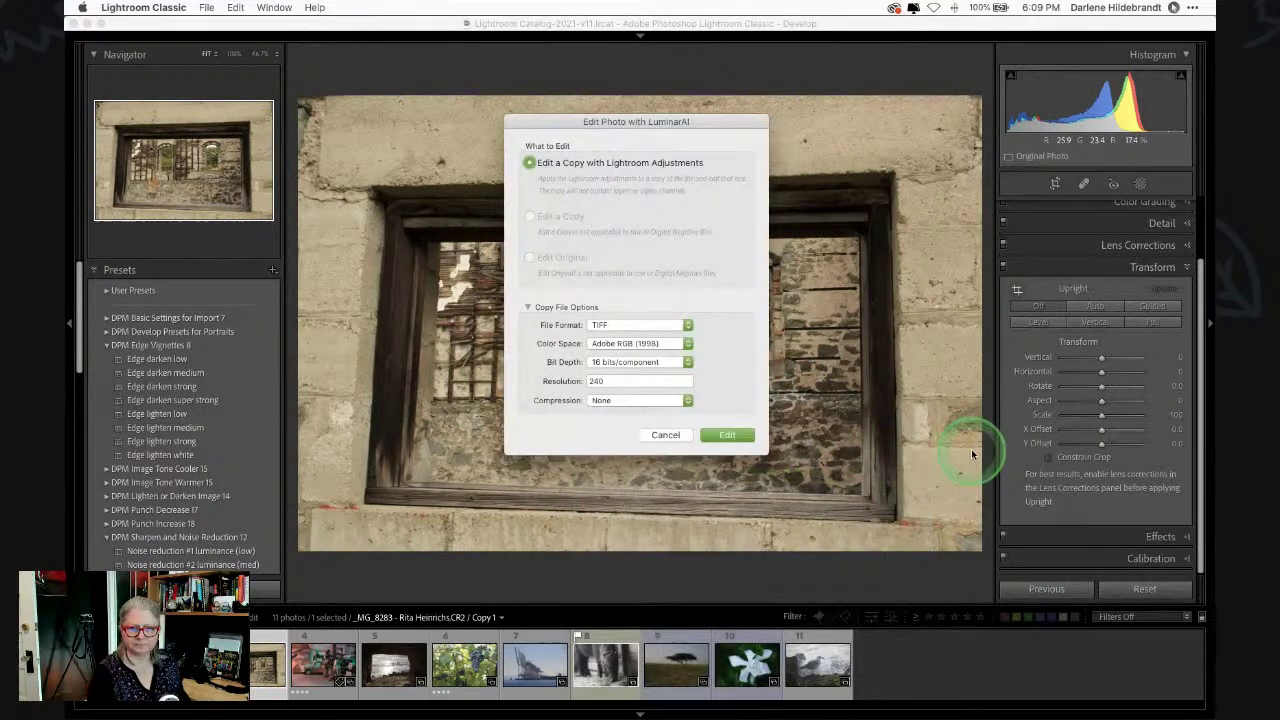
{"action": "left_click", "coordinate": [638, 321]}
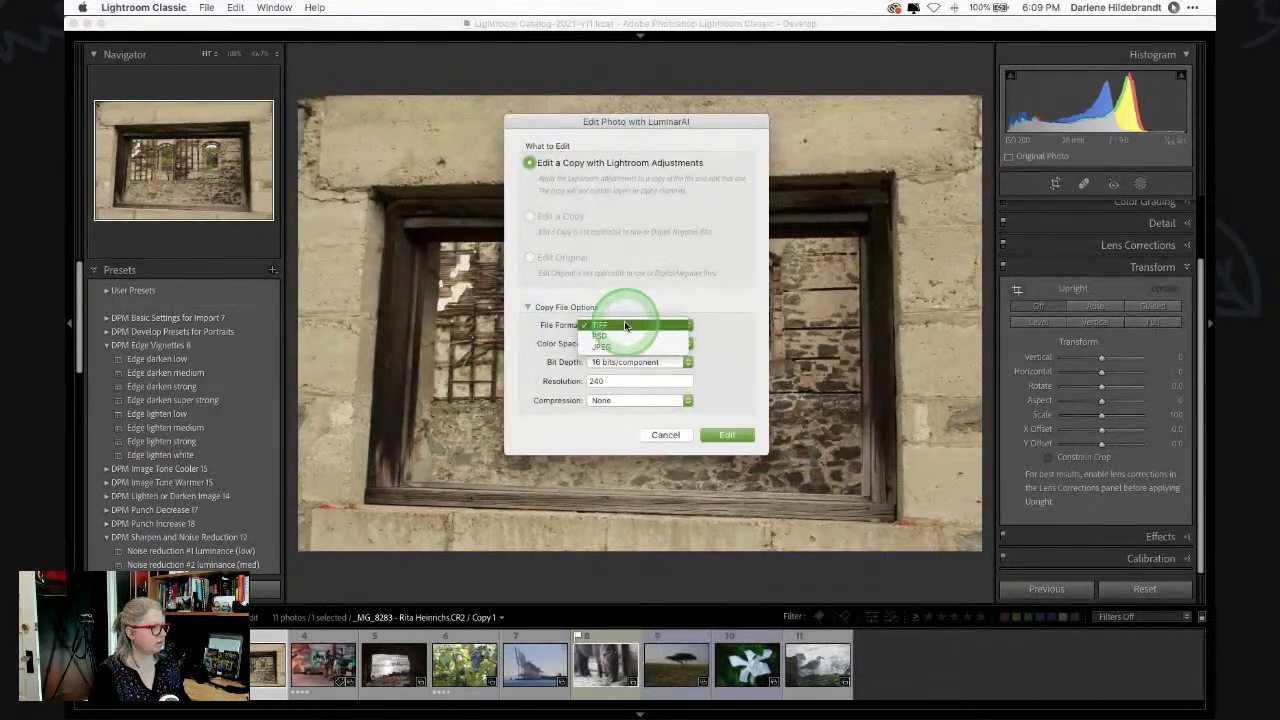
{"action": "left_click", "coordinate": [660, 357]}
{"action": "left_click", "coordinate": [631, 345]}
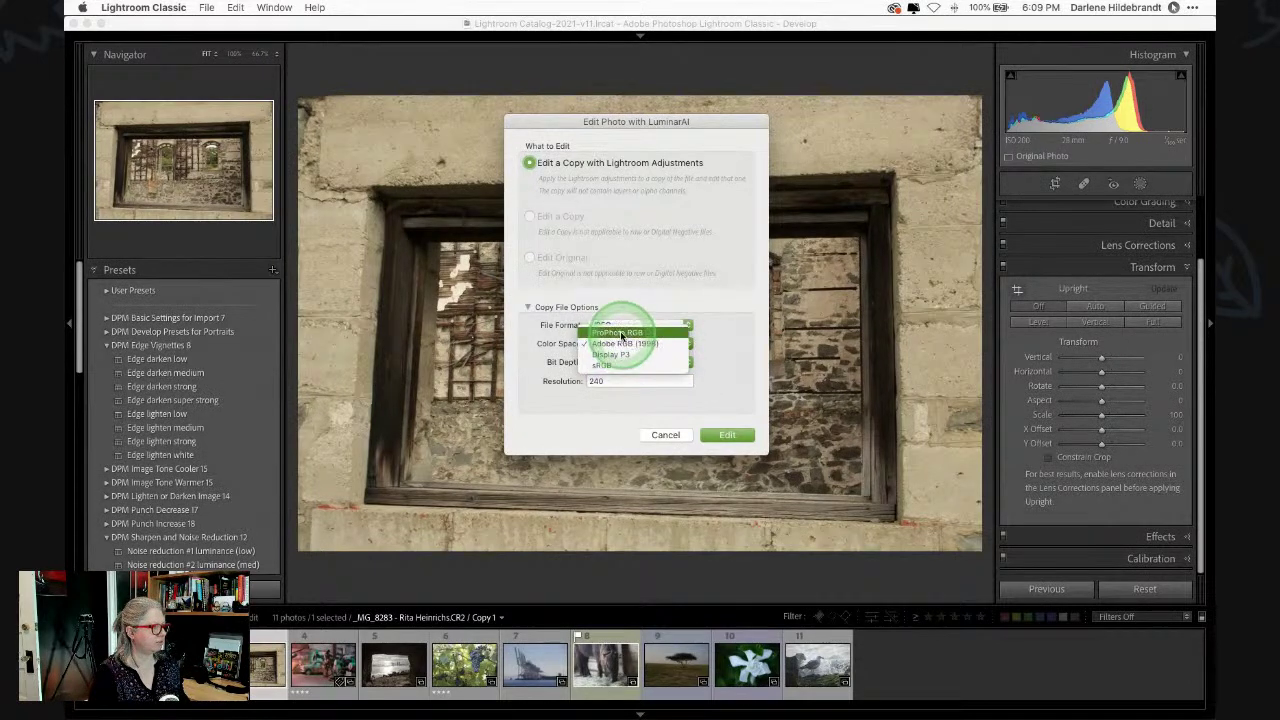
{"action": "left_click", "coordinate": [620, 327]}
{"action": "left_click", "coordinate": [722, 435]}
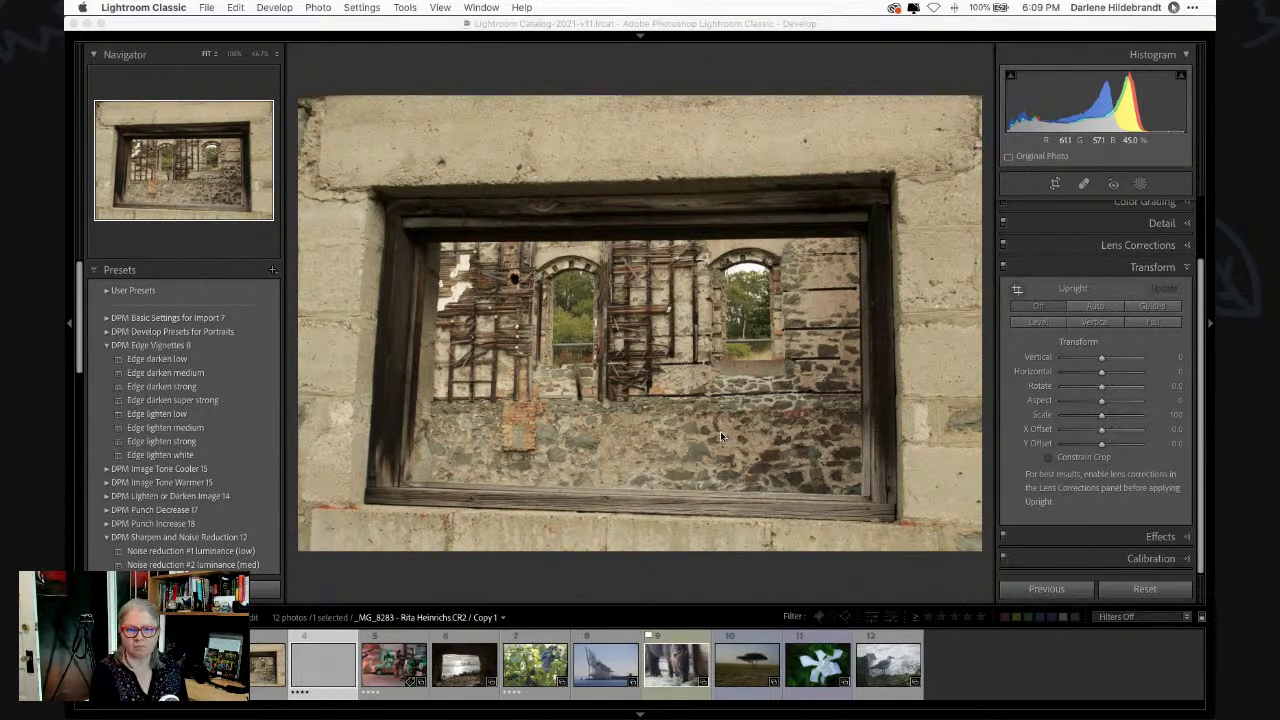
{"action": "left_click_drag", "start_coordinate": [720, 431], "coordinate": [753, 406]}
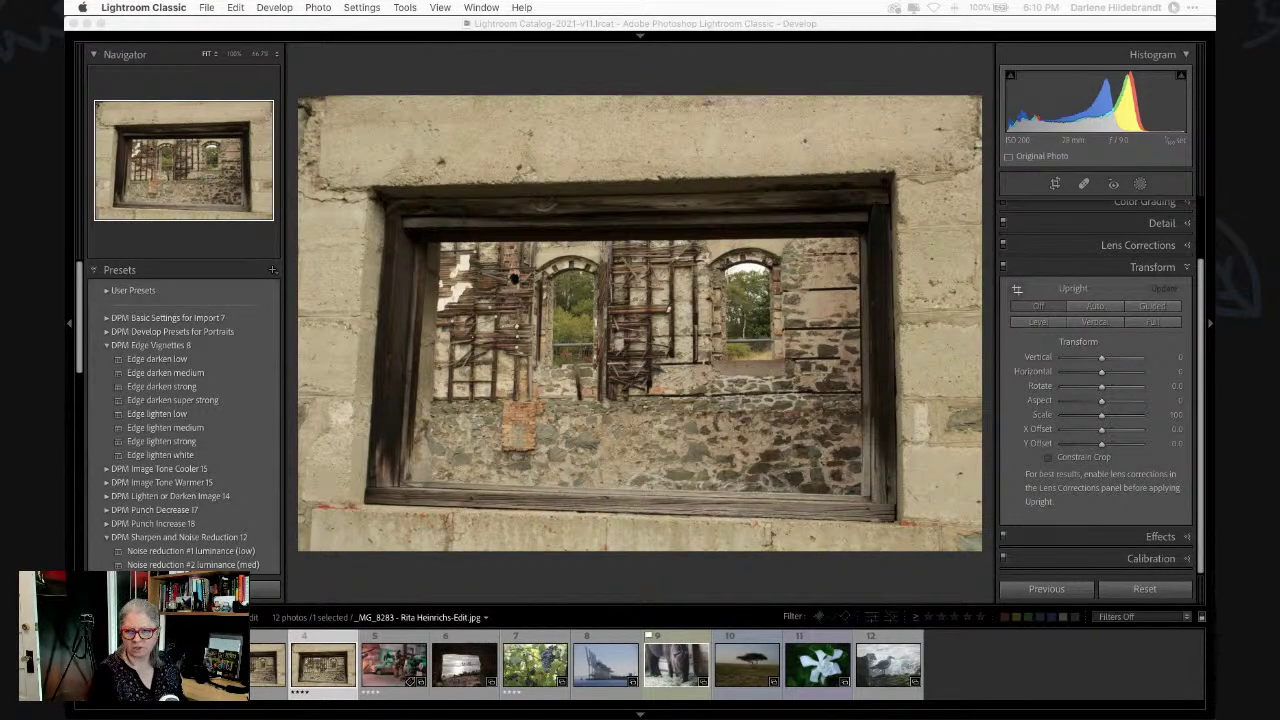
- Try manual Transform values of Vertical -11, Horizontal -13 and Rotate -0.7, toggle Constrain Crop on and off, and reset the photo
{"action": "left_click", "coordinate": [1015, 360]}
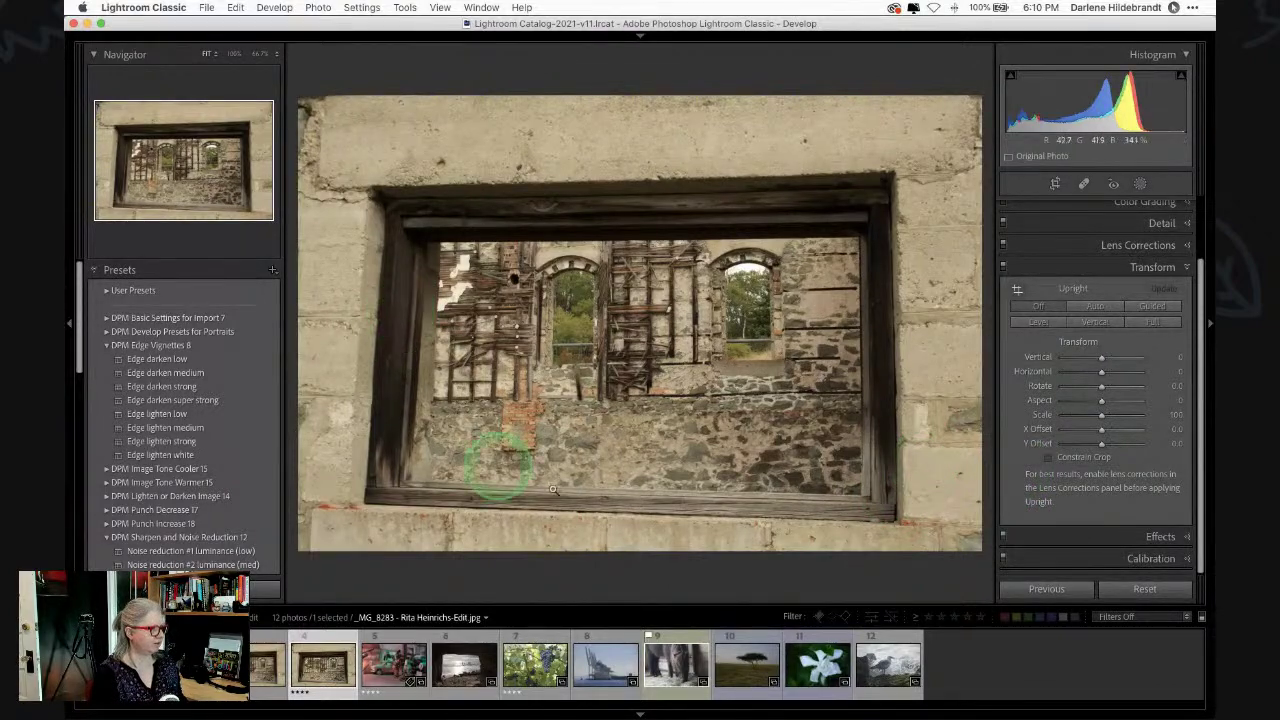
{"action": "mouse_move", "coordinate": [1101, 357]}
{"action": "left_mouse_down"}
{"action": "mouse_move", "coordinate": [1098, 387]}
{"action": "mouse_move", "coordinate": [1099, 368]}
{"action": "left_mouse_up"}
{"action": "left_click", "coordinate": [1047, 457]}
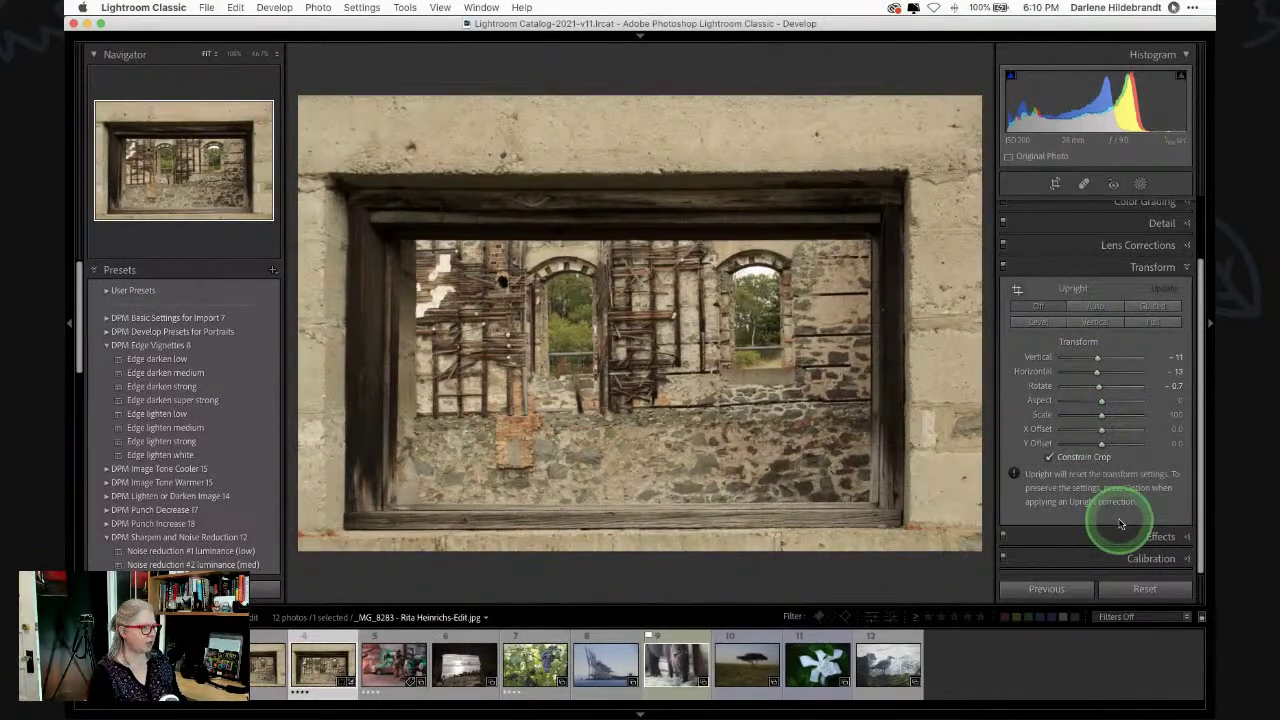
{"action": "left_click_drag", "start_coordinate": [1092, 430], "coordinate": [1092, 430]}
{"action": "left_click", "coordinate": [1050, 457]}
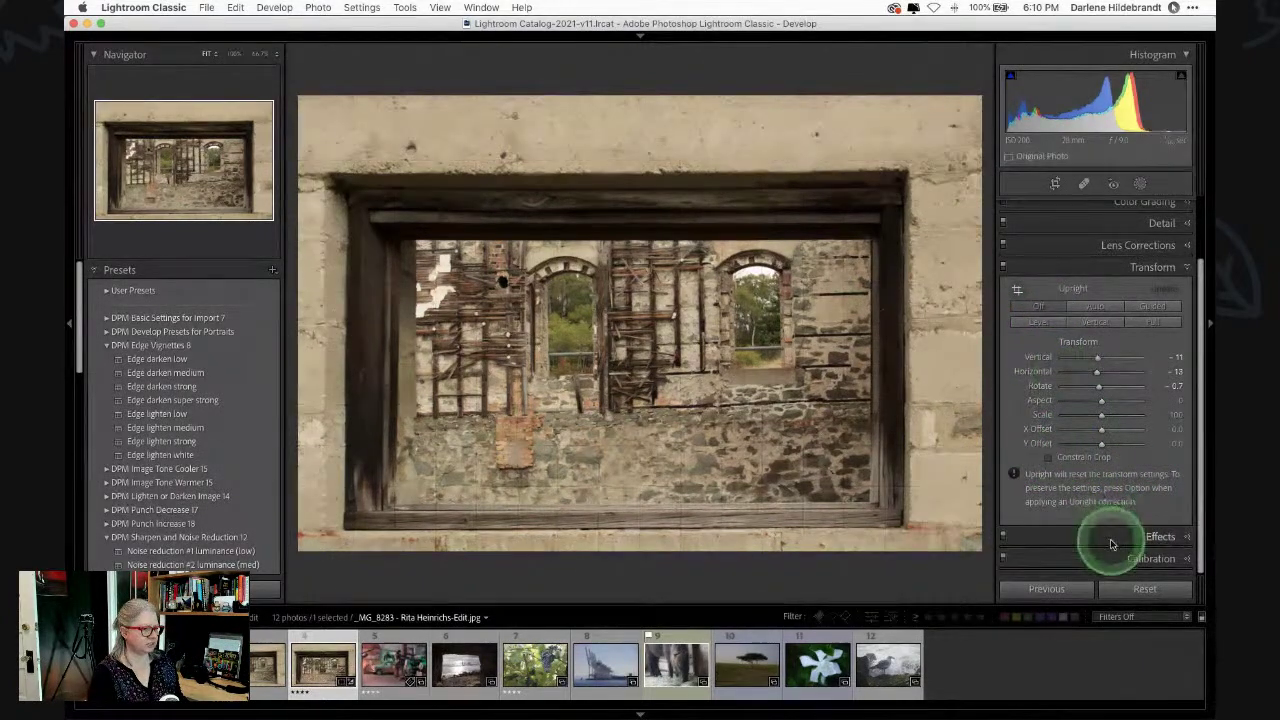
{"action": "left_click", "coordinate": [1145, 589]}
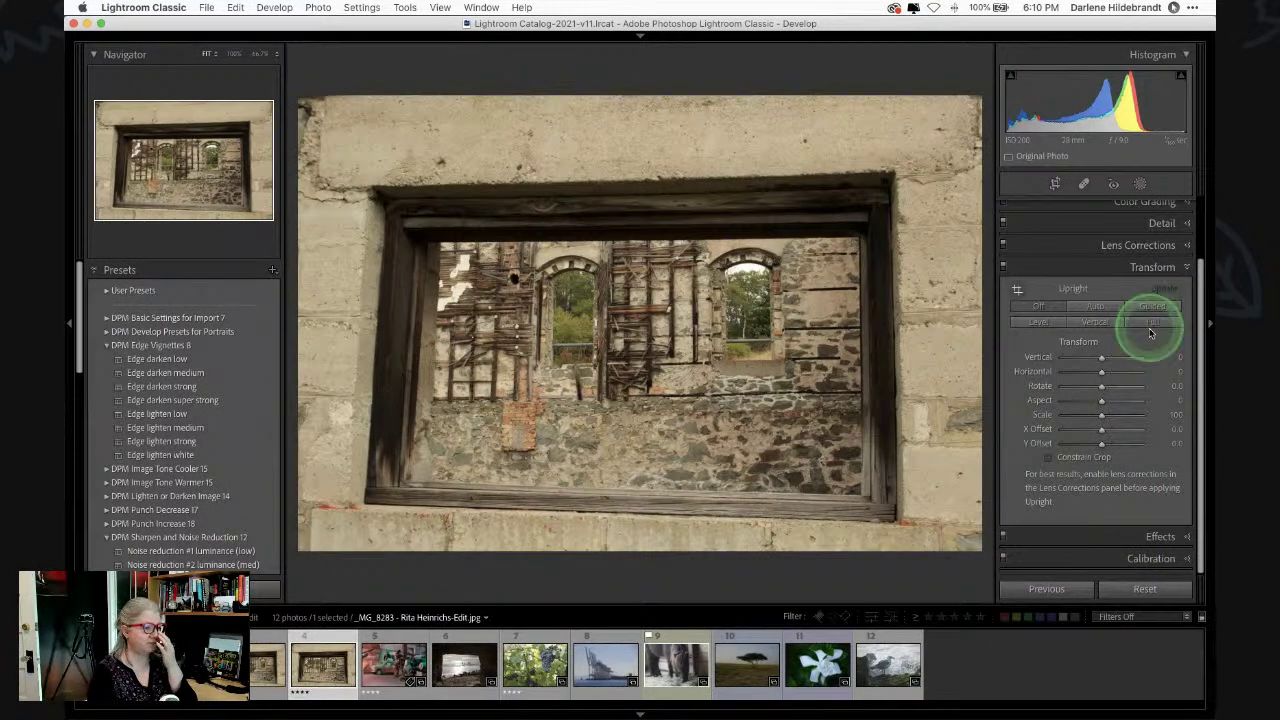
- Switch to Luminar AI and move and widen its window to fill the screen
{"action": "left_click_drag", "start_coordinate": [1066, 409], "coordinate": [1063, 410]}
{"action": "key", "text": "super+Tab"}
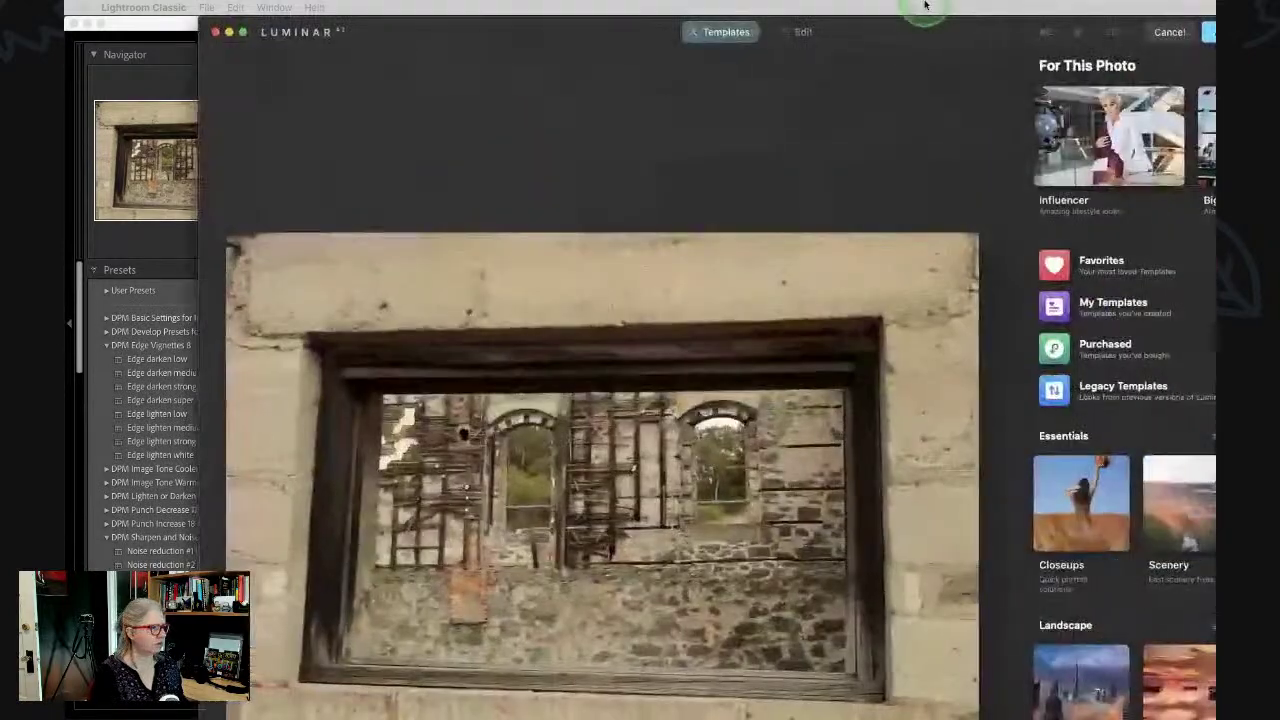
{"action": "left_click_drag", "start_coordinate": [923, 29], "coordinate": [791, 31]}
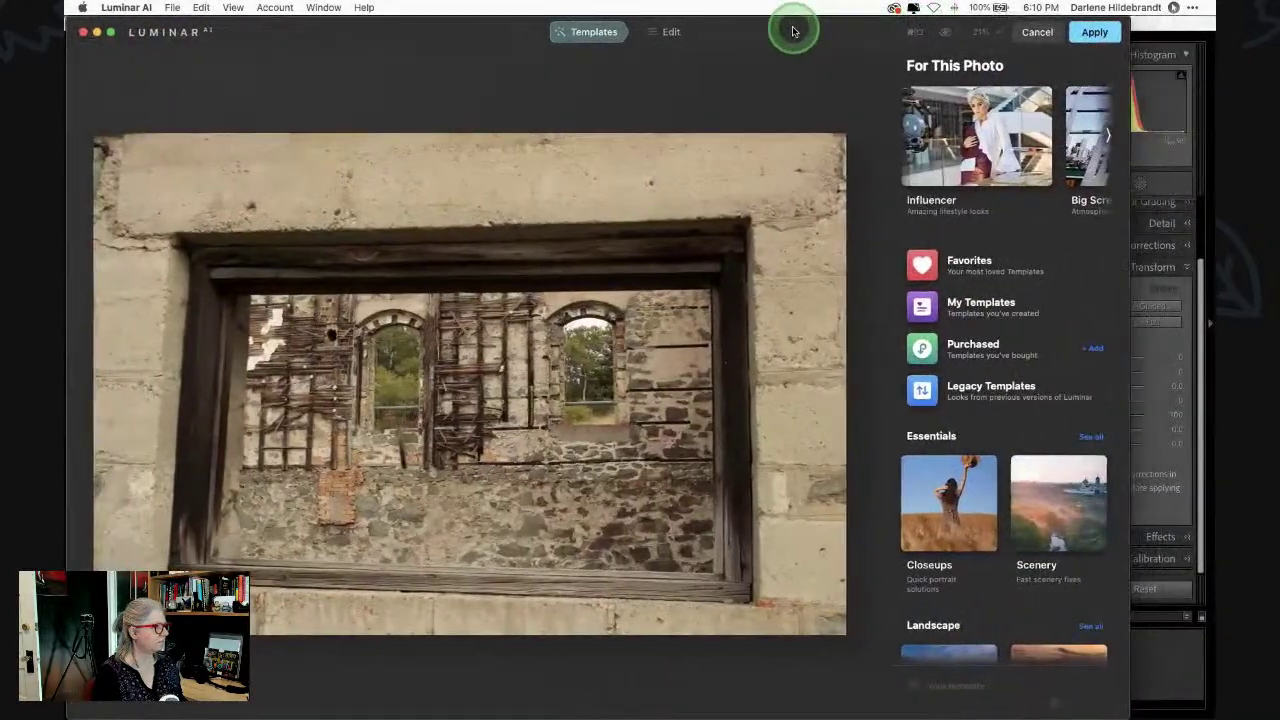
{"action": "left_click_drag", "start_coordinate": [1130, 57], "coordinate": [1211, 50]}
{"action": "left_click", "coordinate": [1125, 247]}
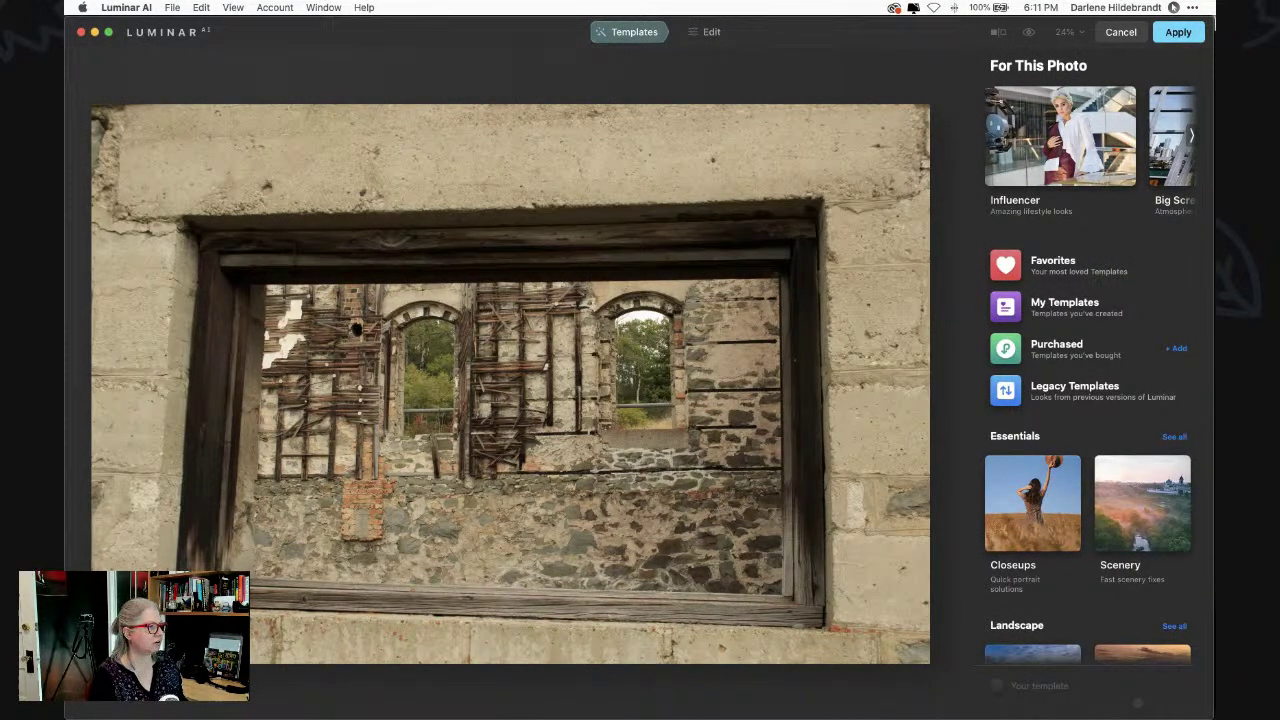
- Show the editing tools and turn on Defringe in the Optics tool
{"action": "left_click", "coordinate": [711, 32]}
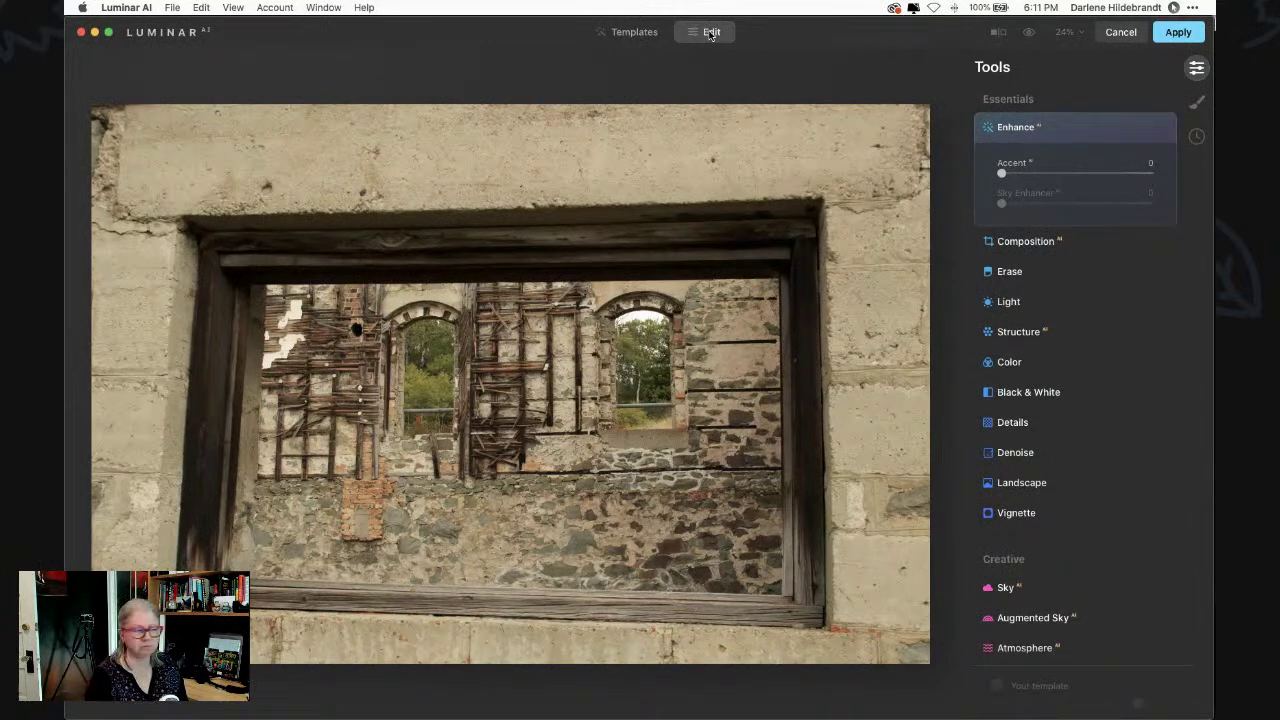
{"action": "left_click", "coordinate": [1075, 126]}
{"action": "scroll", "coordinate": [1080, 307], "scroll_direction": "down", "scroll_amount": 2}
{"action": "scroll", "coordinate": [1080, 307], "scroll_direction": "down", "scroll_amount": 10}
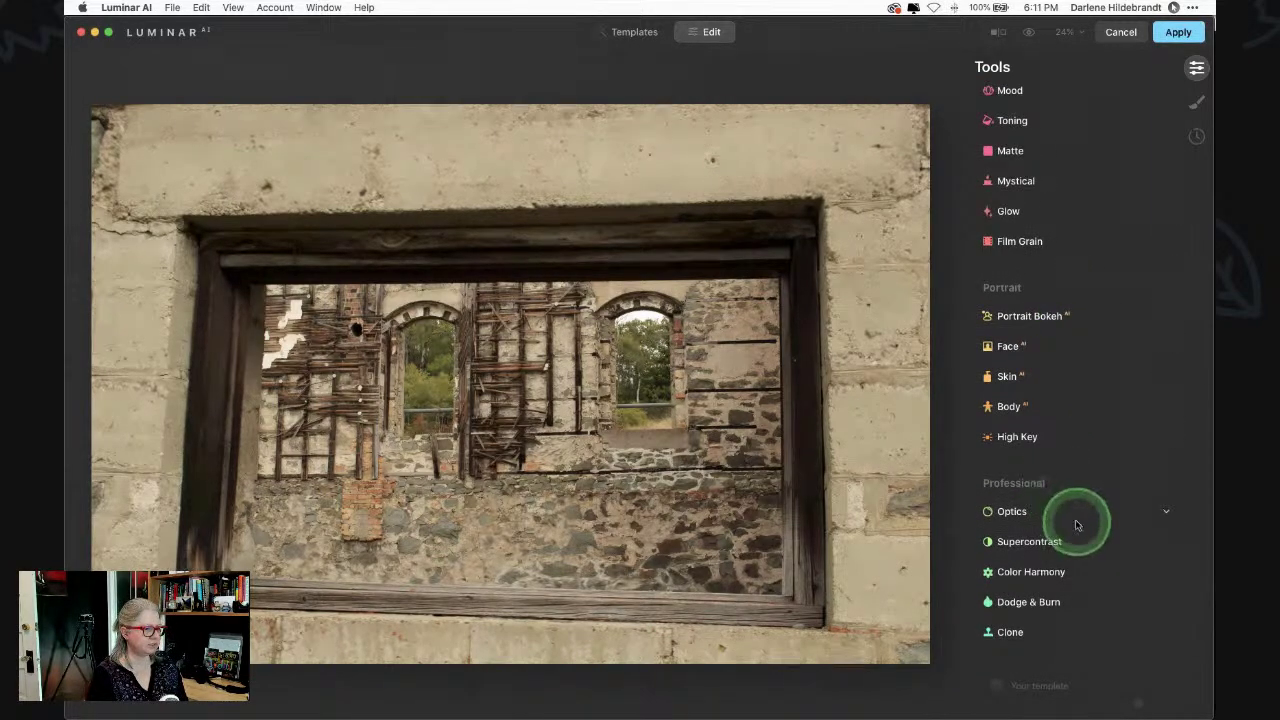
{"action": "left_click", "coordinate": [1023, 513]}
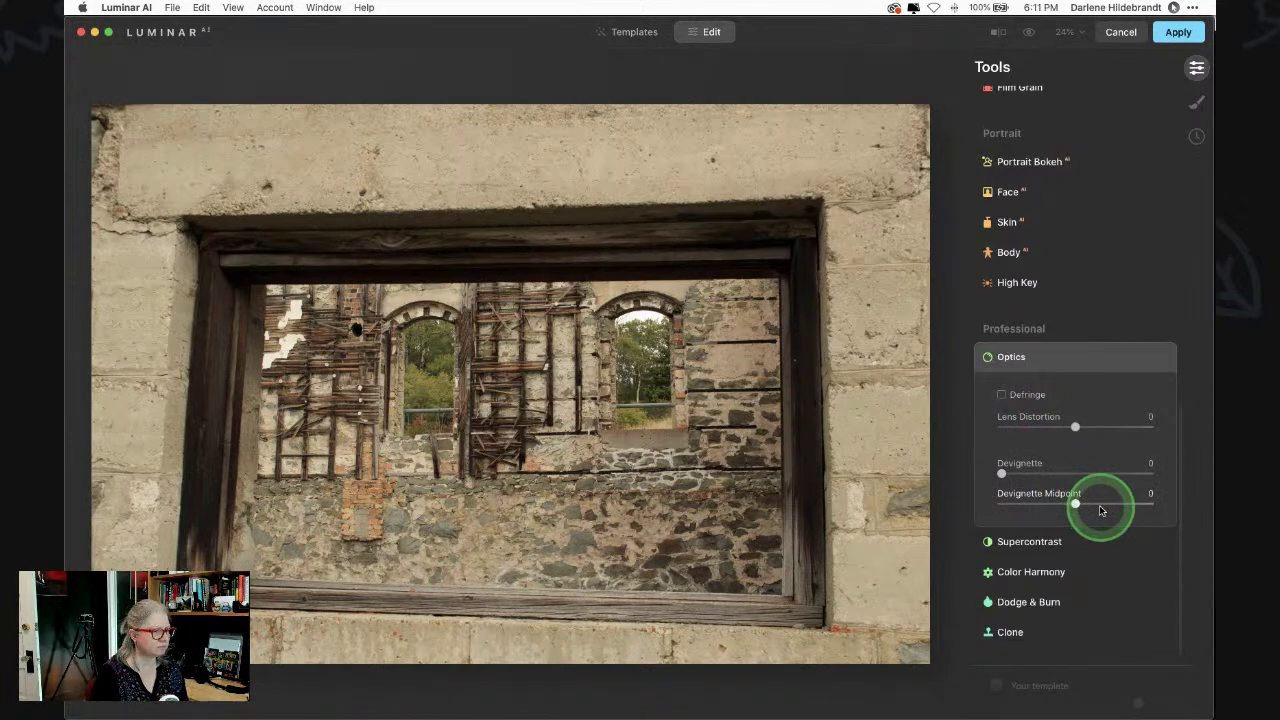
{"action": "scroll", "coordinate": [1100, 511], "scroll_direction": "up", "scroll_amount": 10}
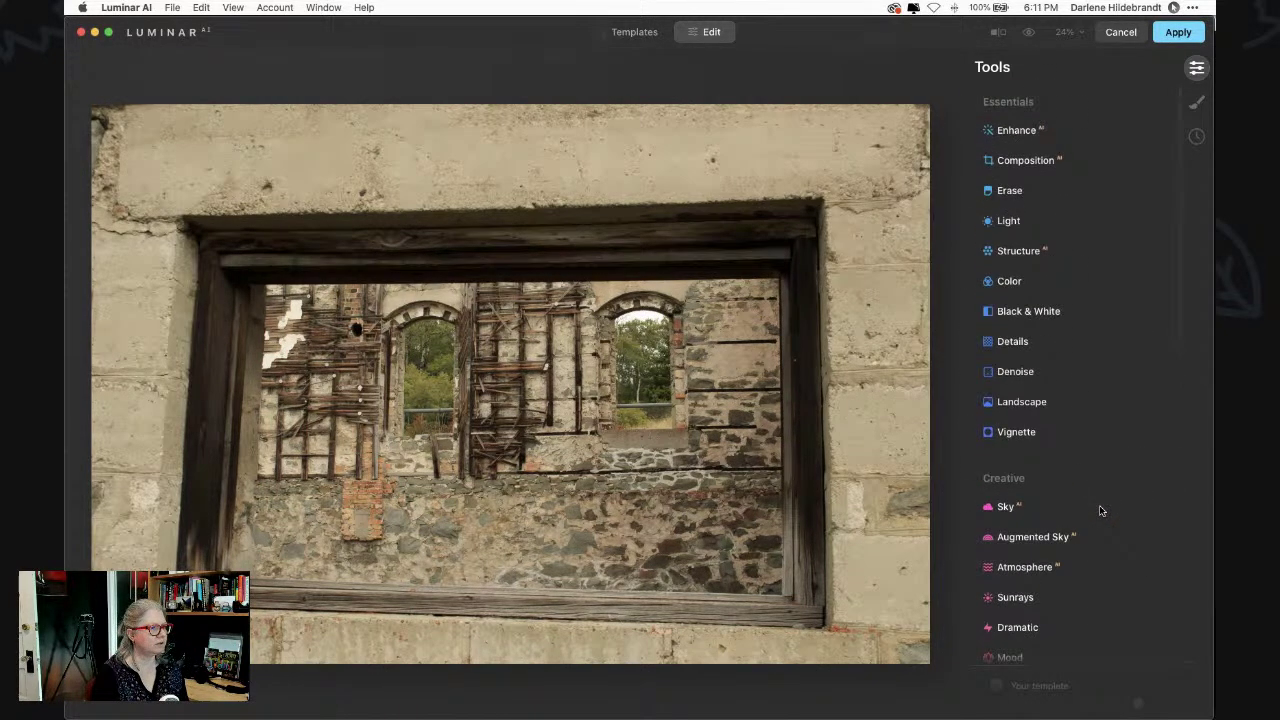
{"action": "scroll", "coordinate": [1100, 511], "scroll_direction": "down", "scroll_amount": 10}
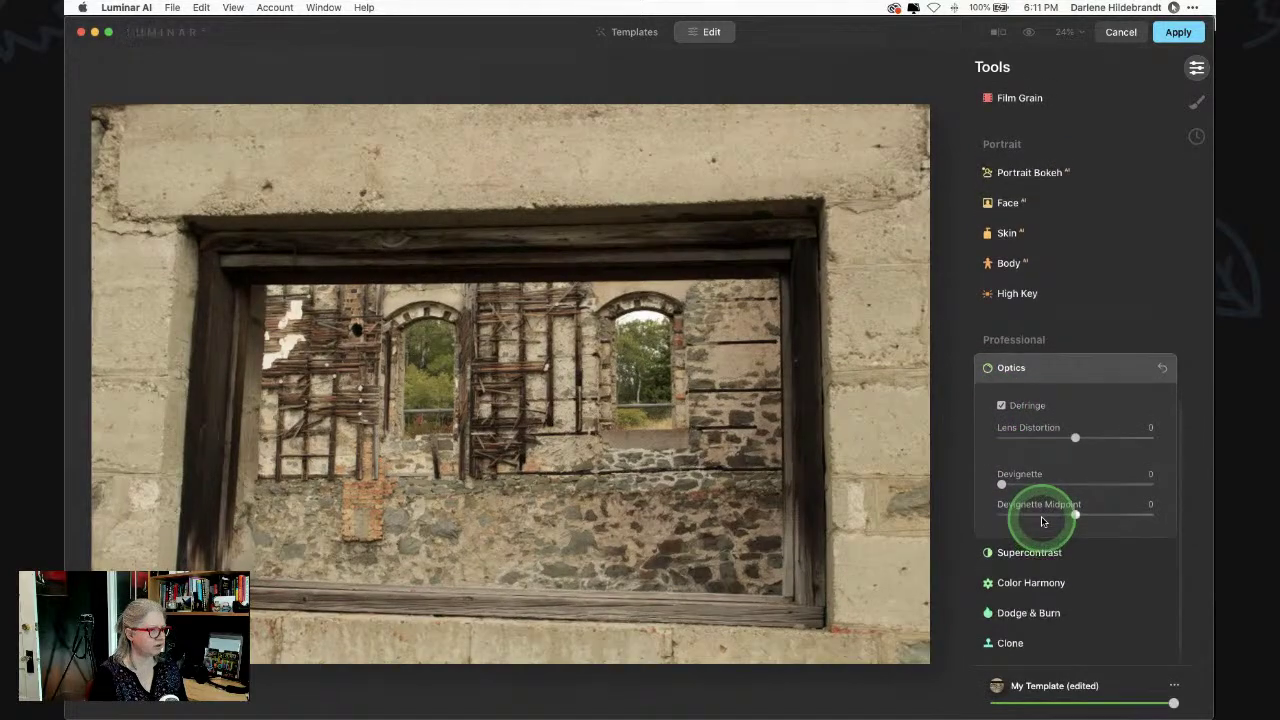
{"action": "scroll", "coordinate": [1041, 516], "scroll_direction": "up", "scroll_amount": 10}
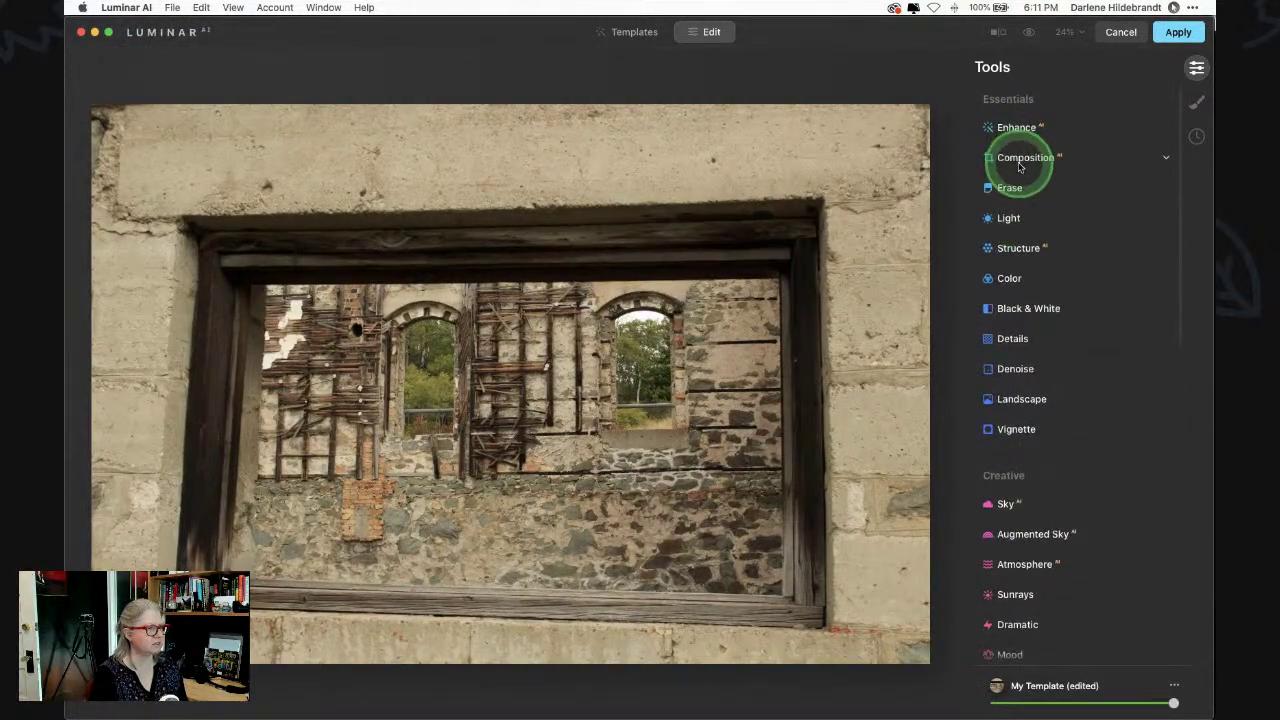
- Try the automatic Composition AI crop, shift the photo within it, and reset the composition
{"action": "left_click", "coordinate": [1022, 160]}
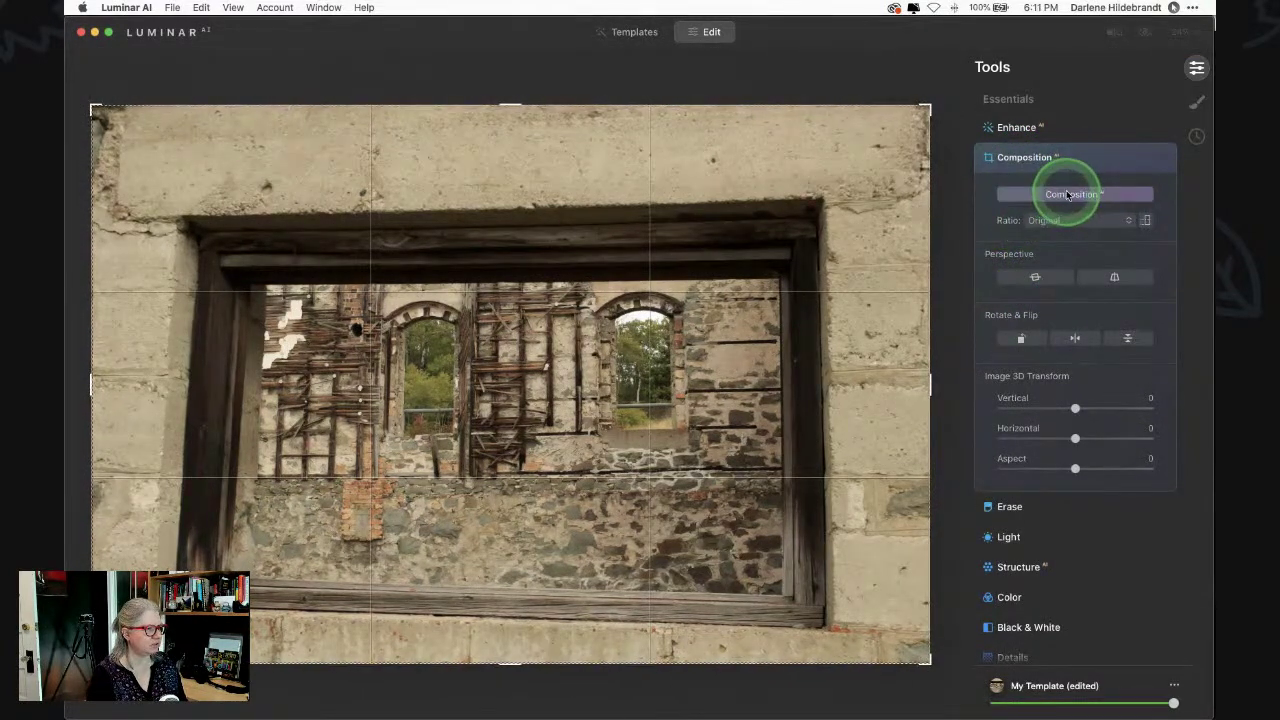
{"action": "left_click", "coordinate": [1055, 196]}
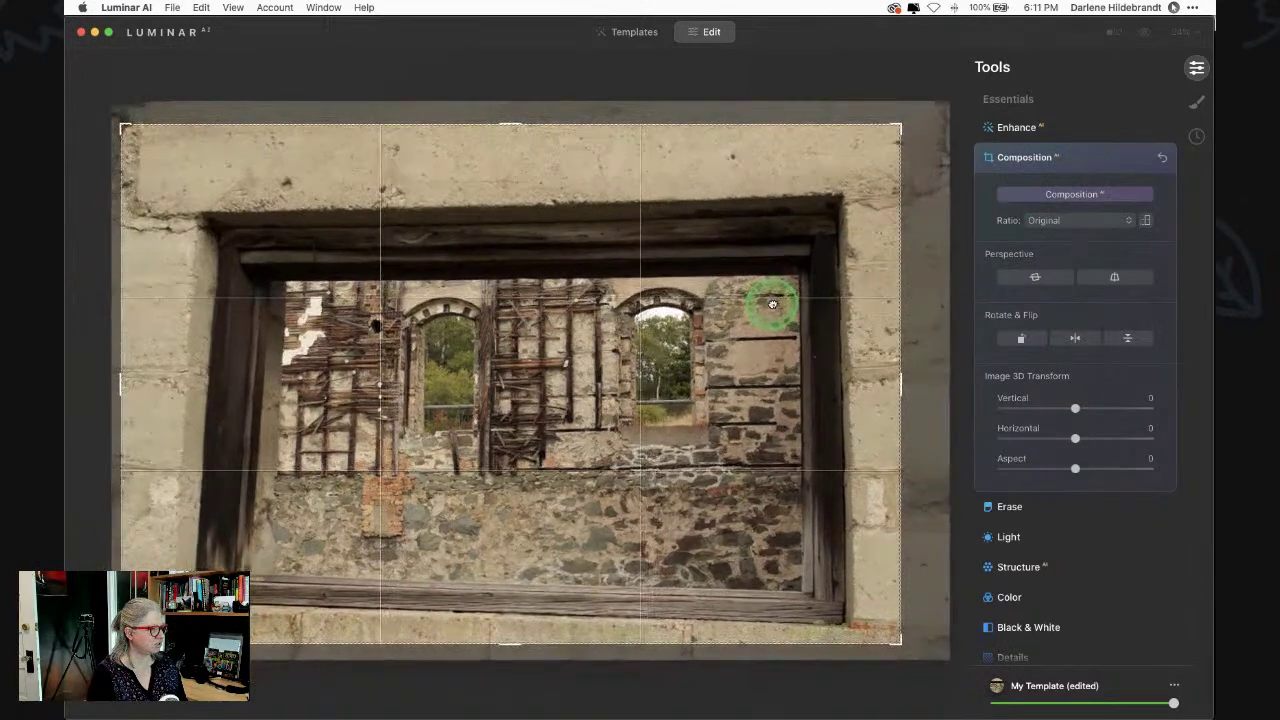
{"action": "left_click_drag", "start_coordinate": [771, 301], "coordinate": [778, 297]}
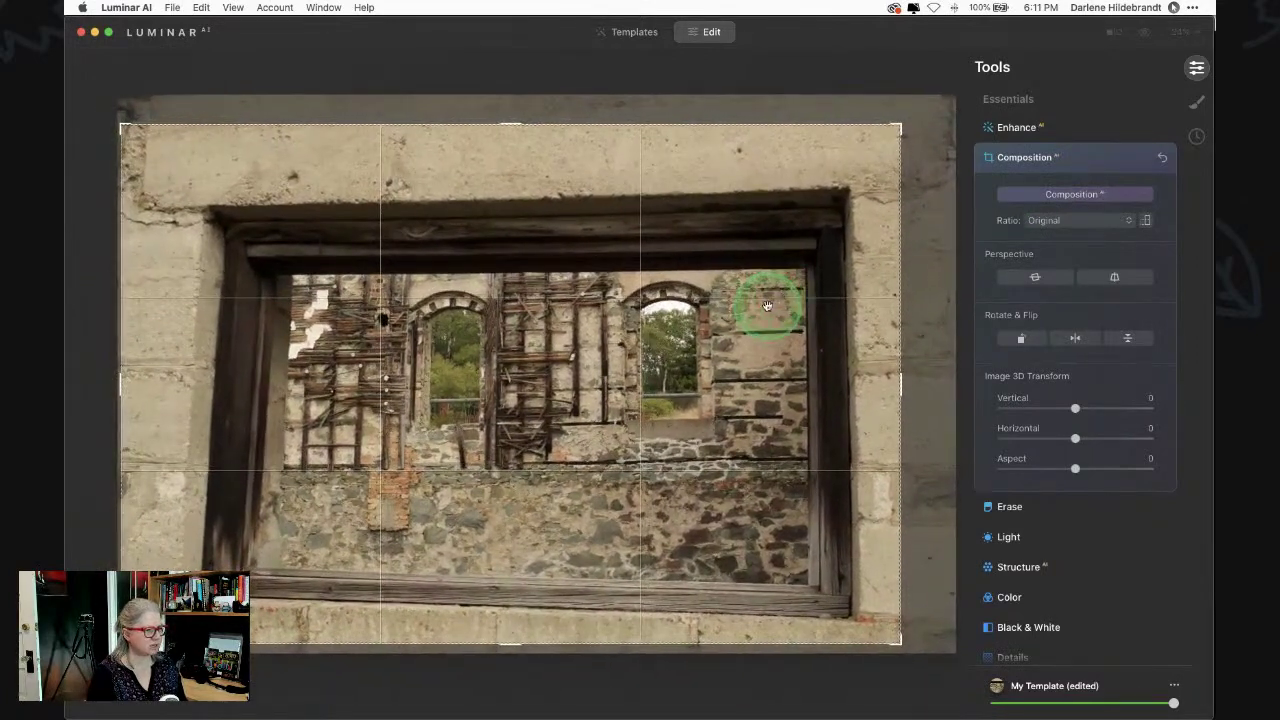
{"action": "left_click", "coordinate": [1163, 160]}
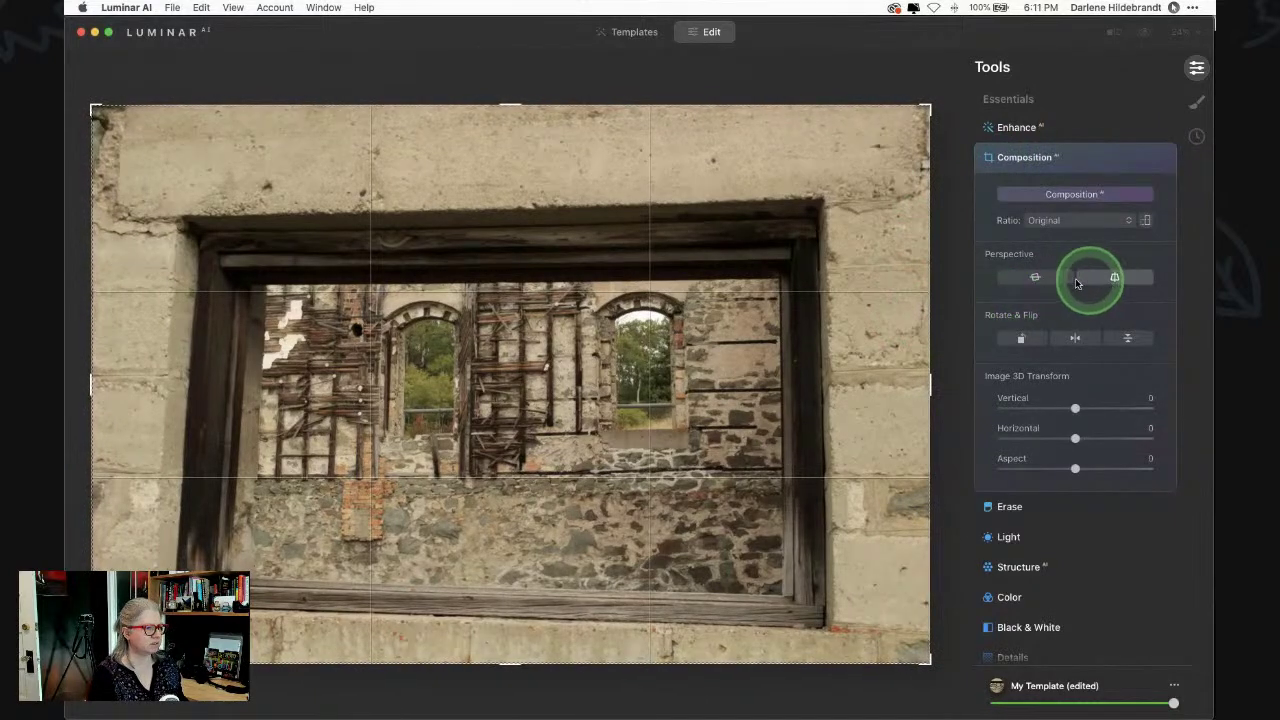
- Apply the automatic horizon alignment and the automatic vertical perspective correction to the window photo
{"action": "left_click", "coordinate": [1036, 278]}
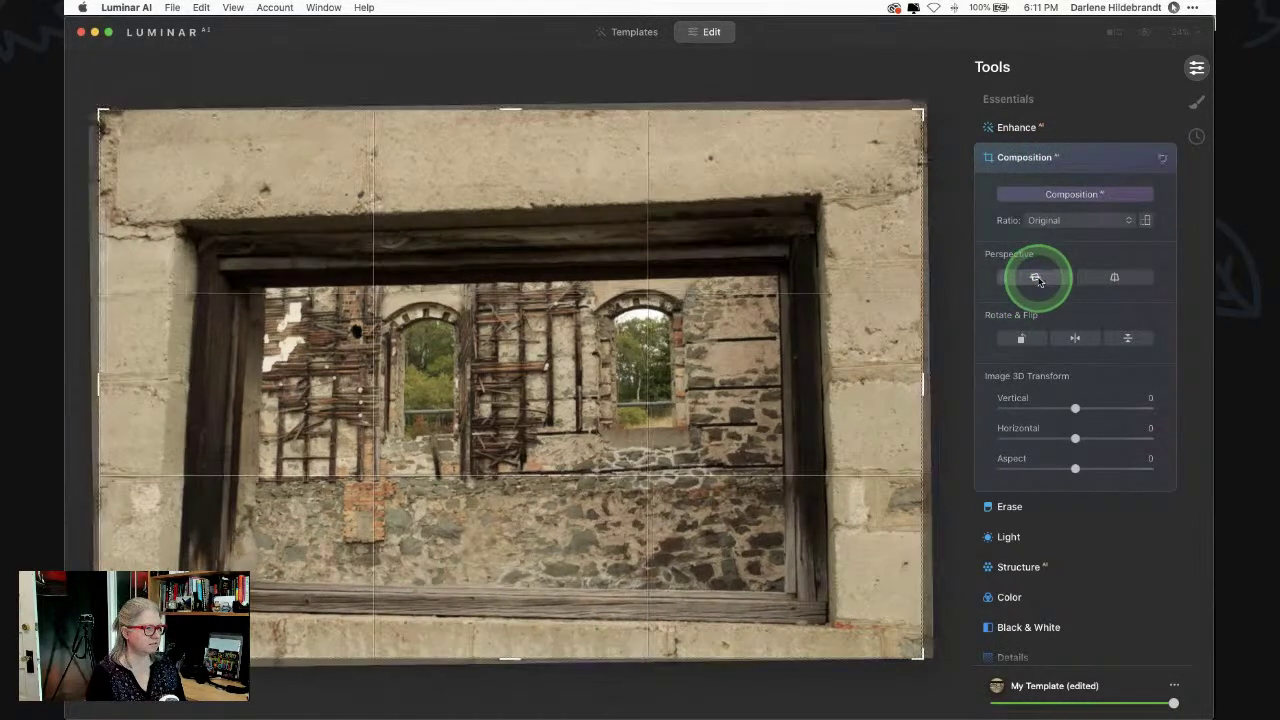
{"action": "left_click", "coordinate": [1115, 279]}
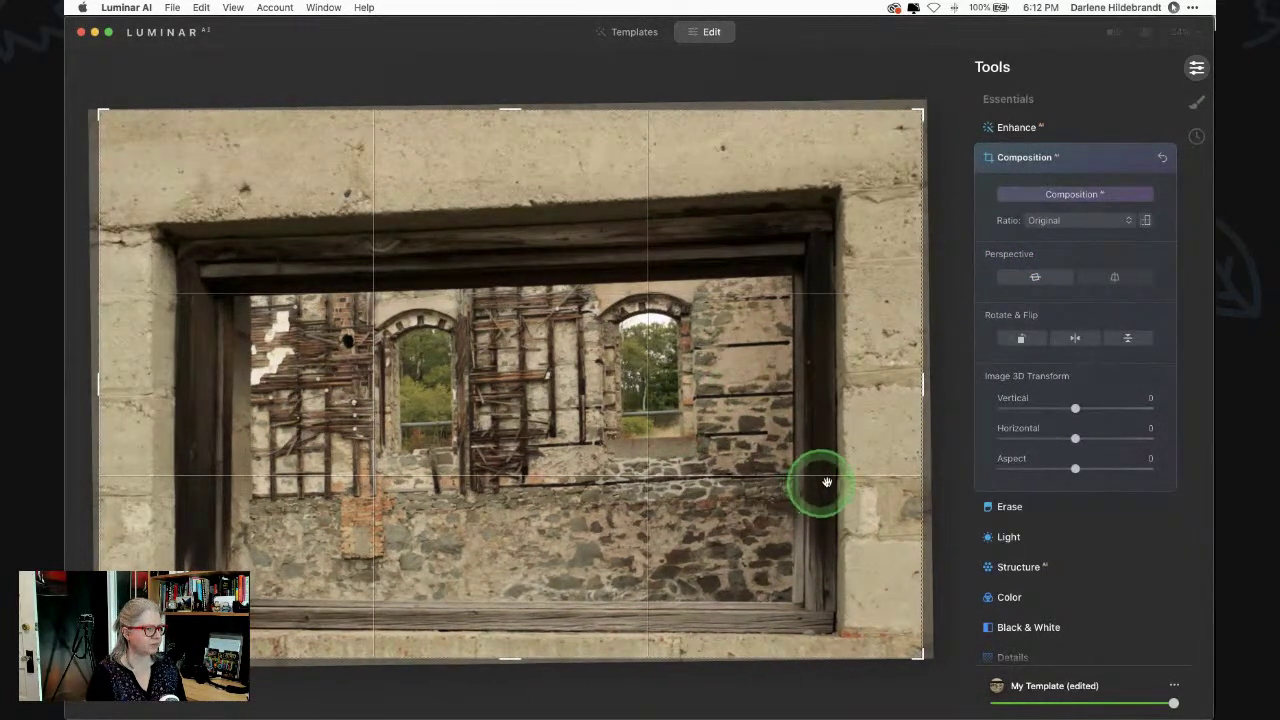
{"action": "left_click", "coordinate": [1036, 278]}
- Rotate the photo slightly clockwise within the crop frame and set the Horizontal 3D transform to -5
{"action": "left_click_drag", "start_coordinate": [943, 101], "coordinate": [944, 114]}
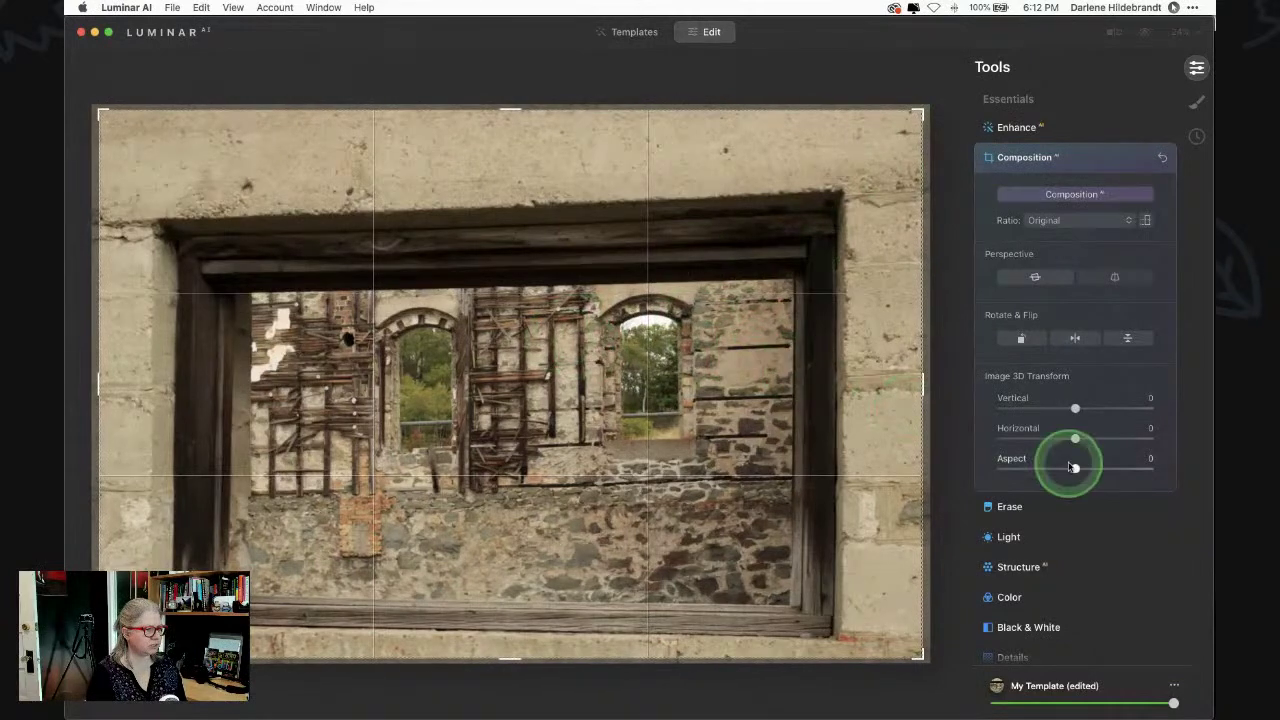
{"action": "left_click_drag", "start_coordinate": [1075, 409], "coordinate": [1071, 438]}
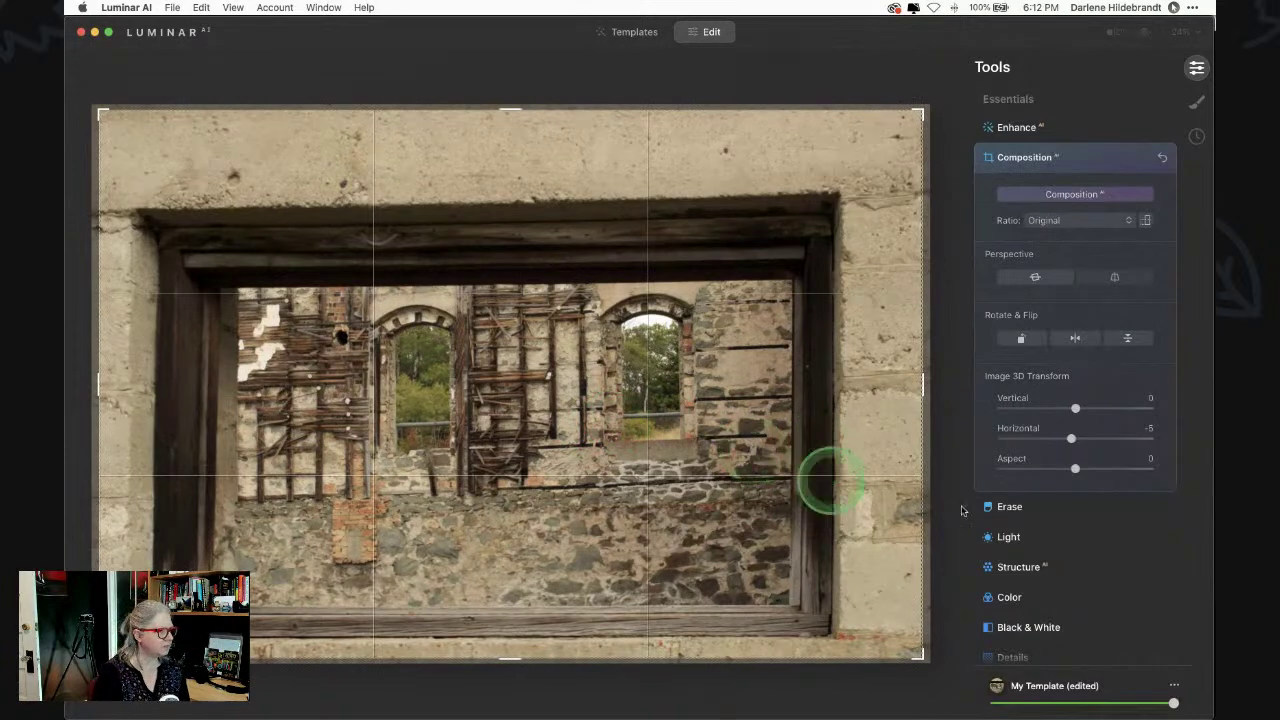
- Reset the composition and set the Vertical and Horizontal 3D transforms to -4
{"action": "left_click", "coordinate": [1162, 162]}
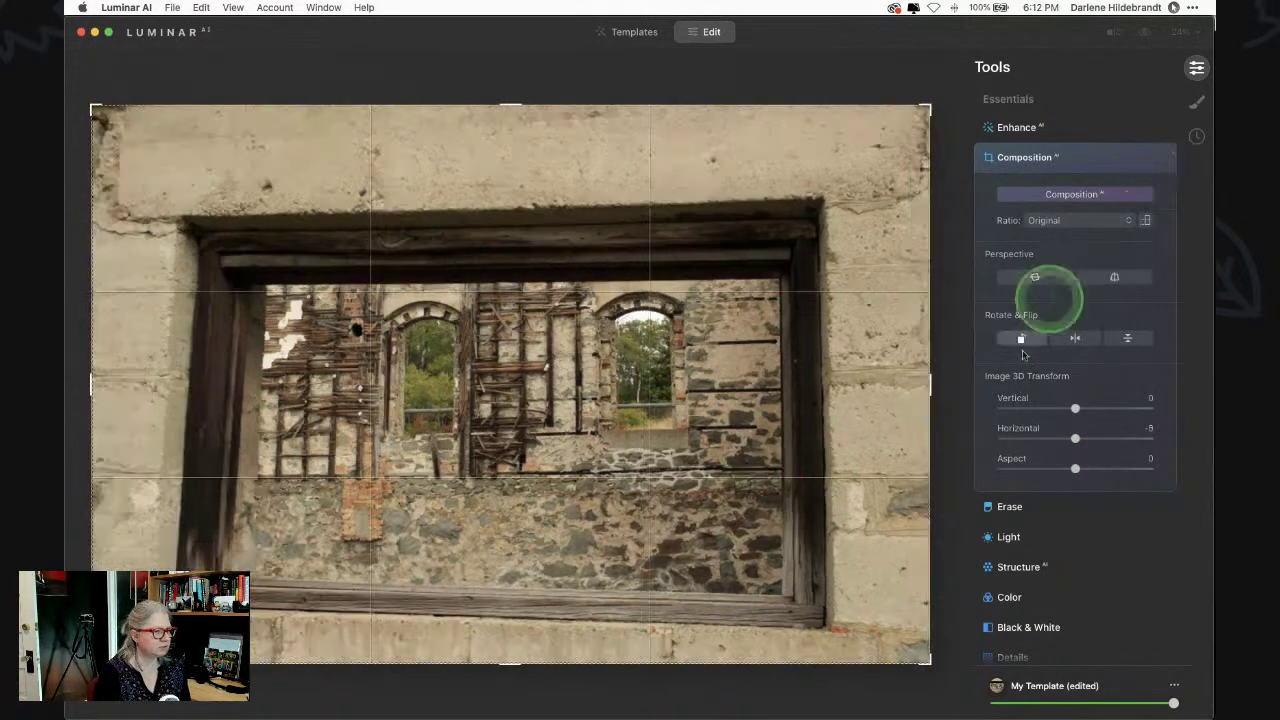
{"action": "left_click_drag", "start_coordinate": [1075, 438], "coordinate": [1071, 407]}
{"action": "left_click", "coordinate": [1075, 408]}
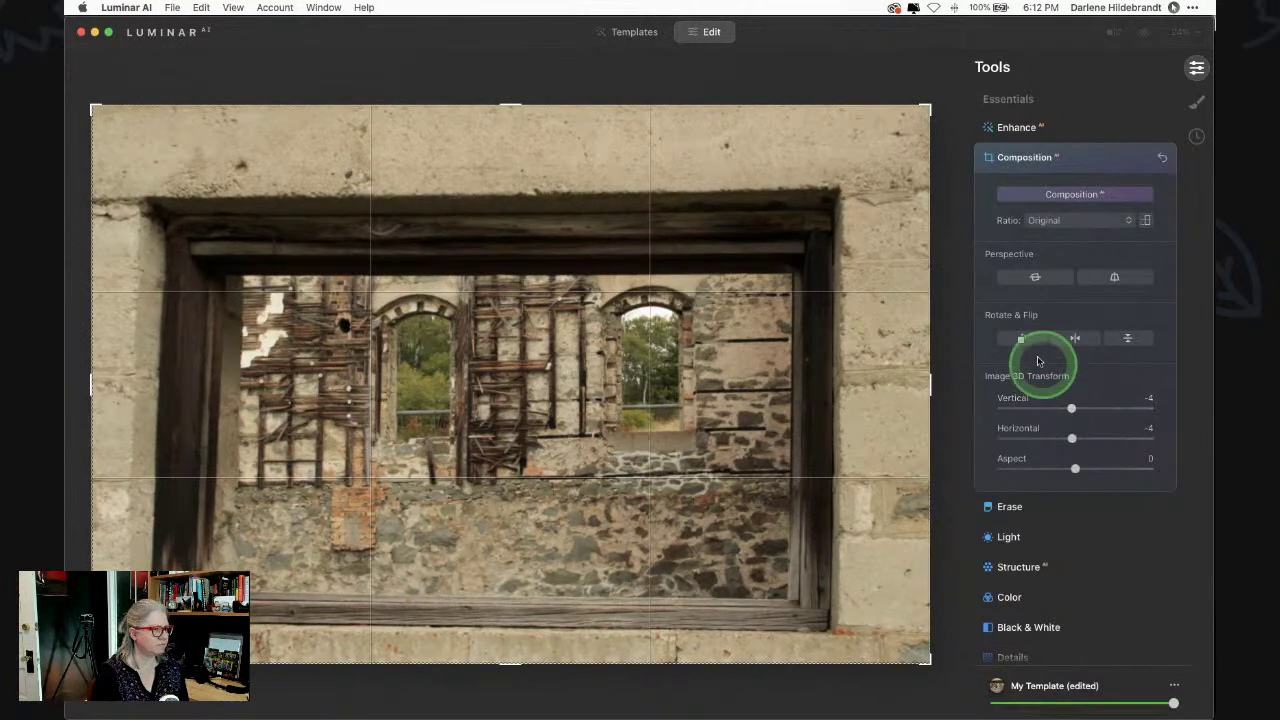
- Apply the automatic horizon and vertical perspective alignment and fine-tune the photo's rotation within the crop frame
{"action": "left_click", "coordinate": [1036, 278]}
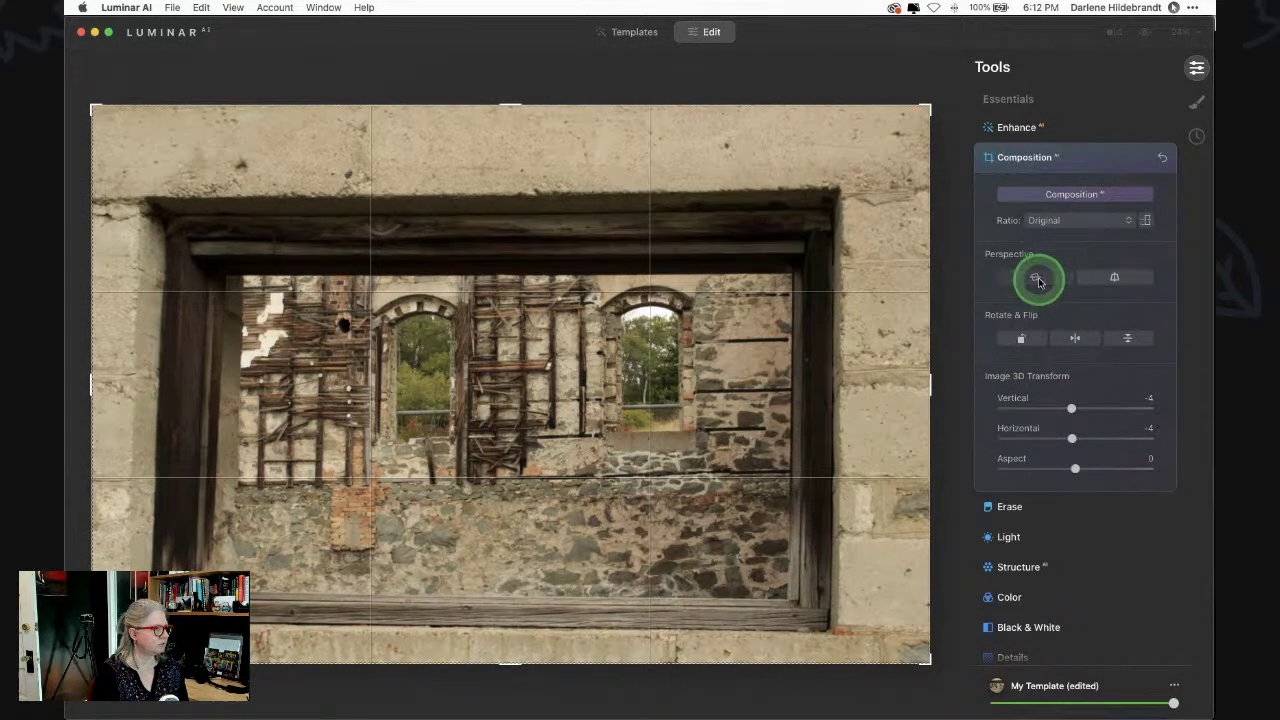
{"action": "left_click", "coordinate": [1112, 278]}
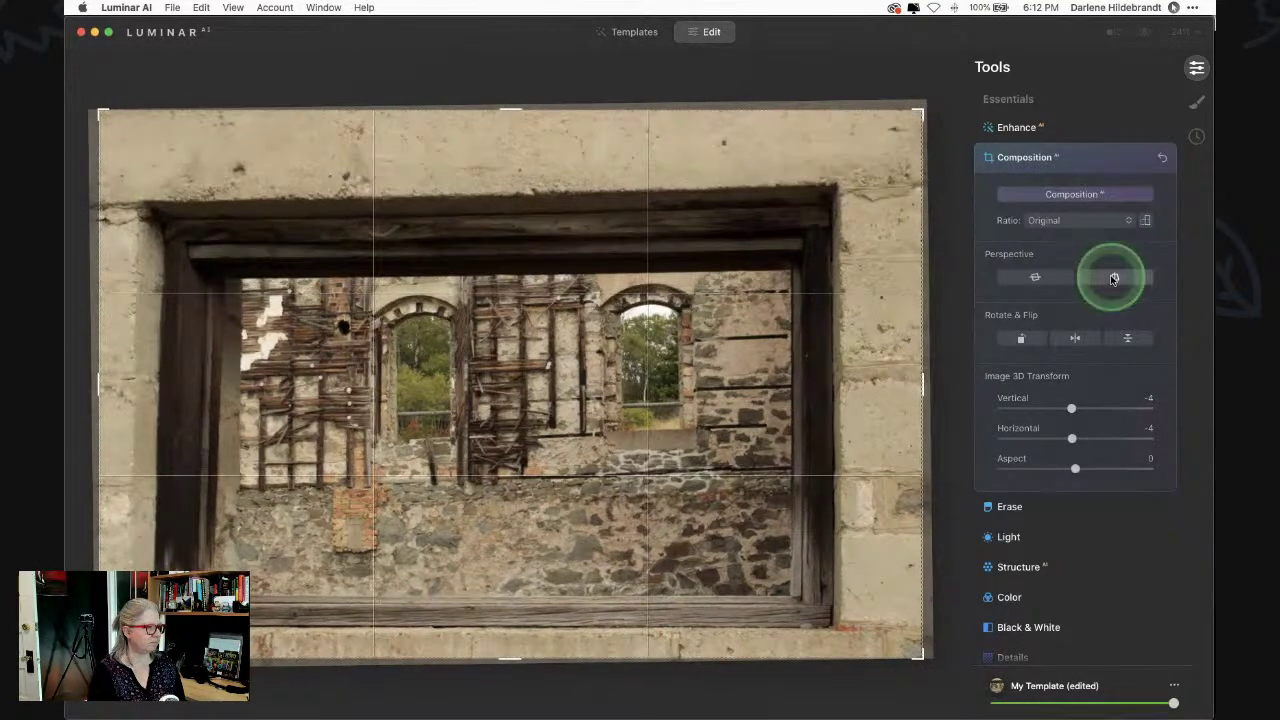
{"action": "left_click_drag", "start_coordinate": [937, 101], "coordinate": [938, 101]}
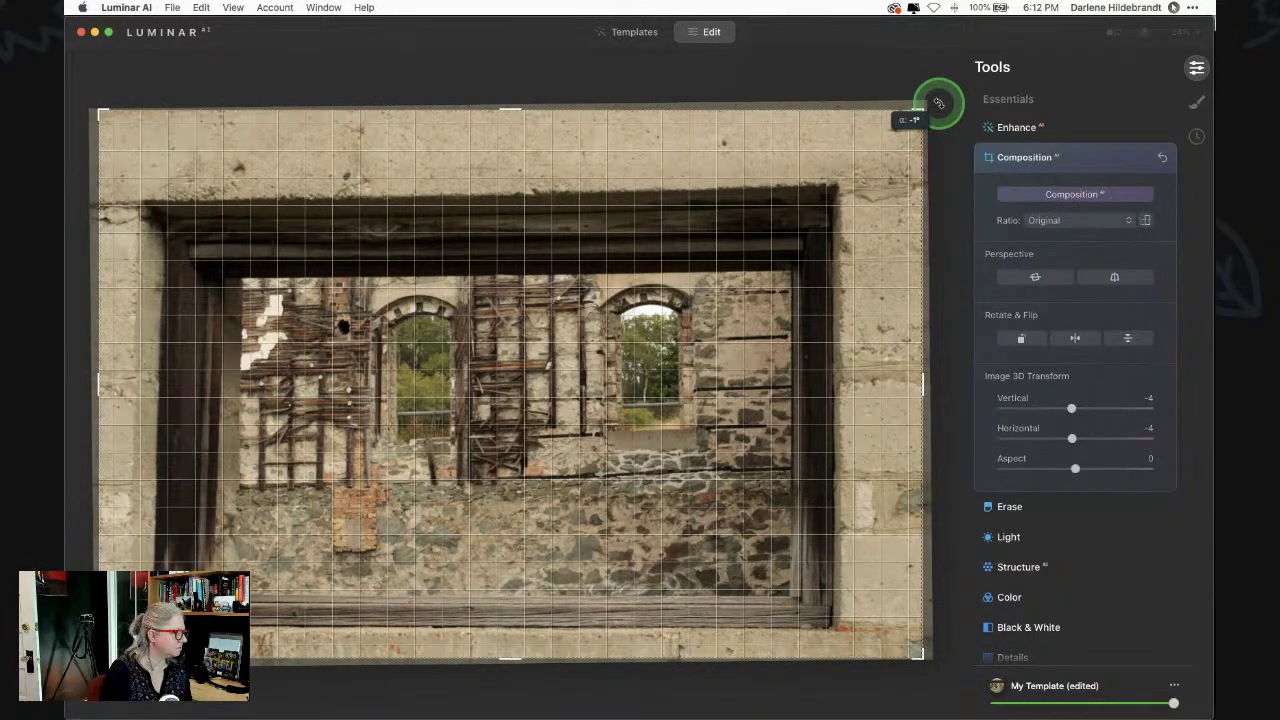
{"action": "left_click_drag", "start_coordinate": [937, 101], "coordinate": [934, 114]}
- Set the Vertical 3D transform to -7 and the Horizontal to -6, then fine-tune the rotation and apply the crop
{"action": "left_click_drag", "start_coordinate": [1071, 408], "coordinate": [1070, 440]}
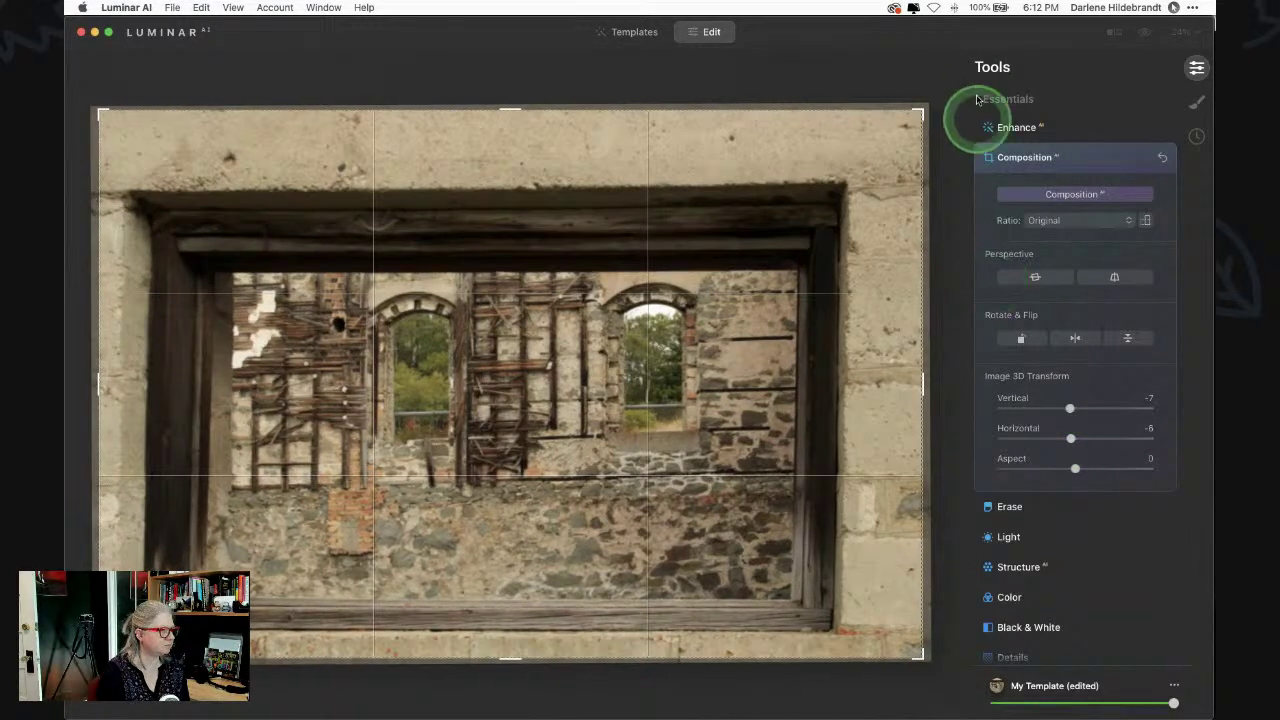
{"action": "left_click_drag", "start_coordinate": [951, 94], "coordinate": [955, 98]}
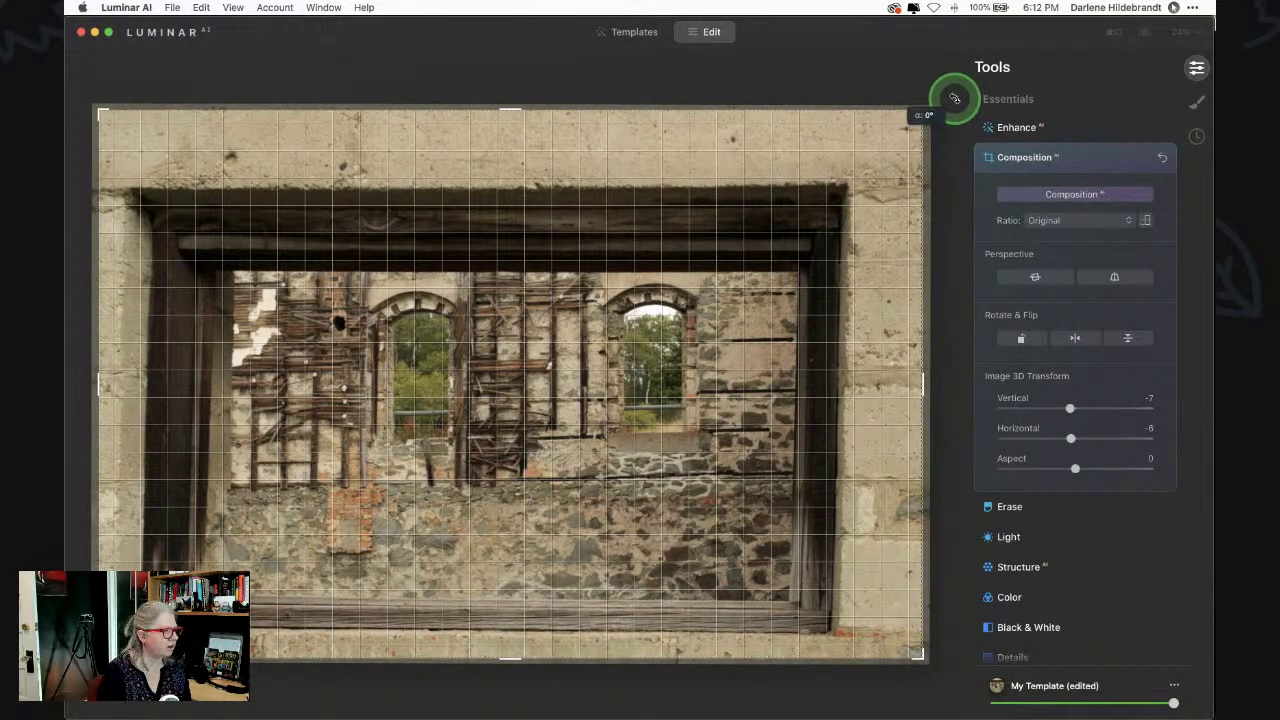
{"action": "left_click_drag", "start_coordinate": [955, 98], "coordinate": [954, 98]}
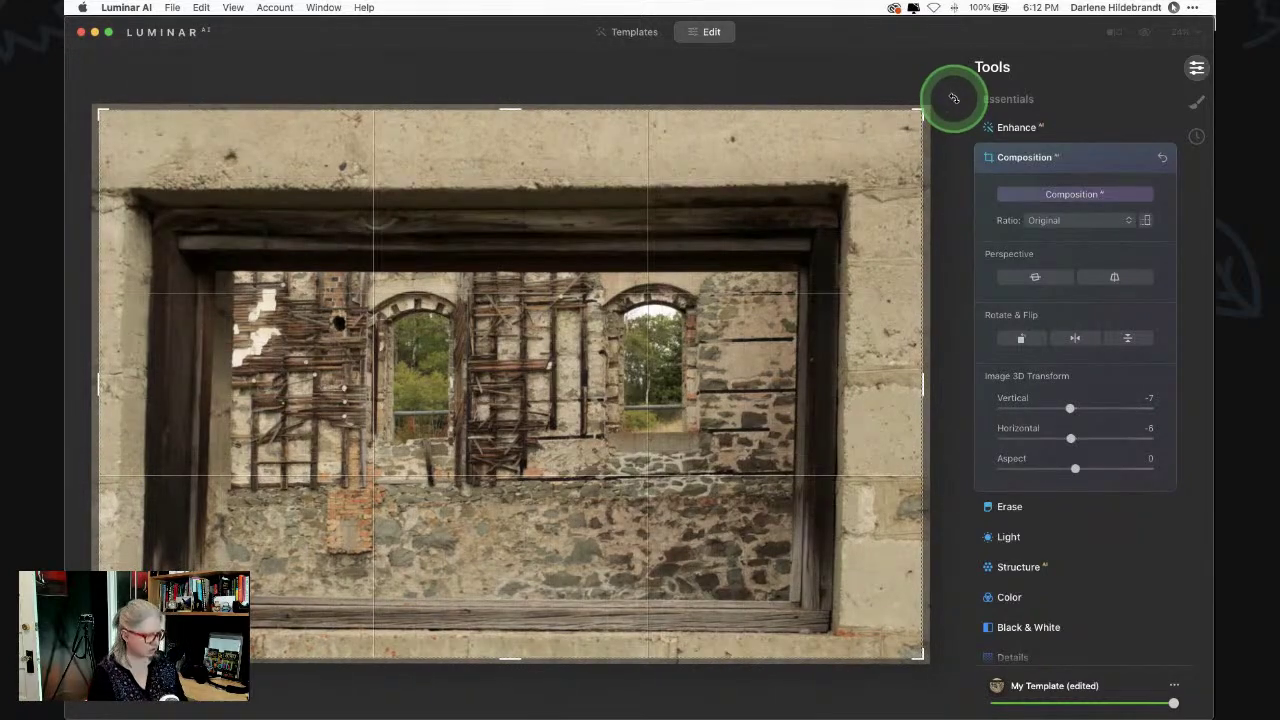
{"action": "left_click", "coordinate": [954, 98]}
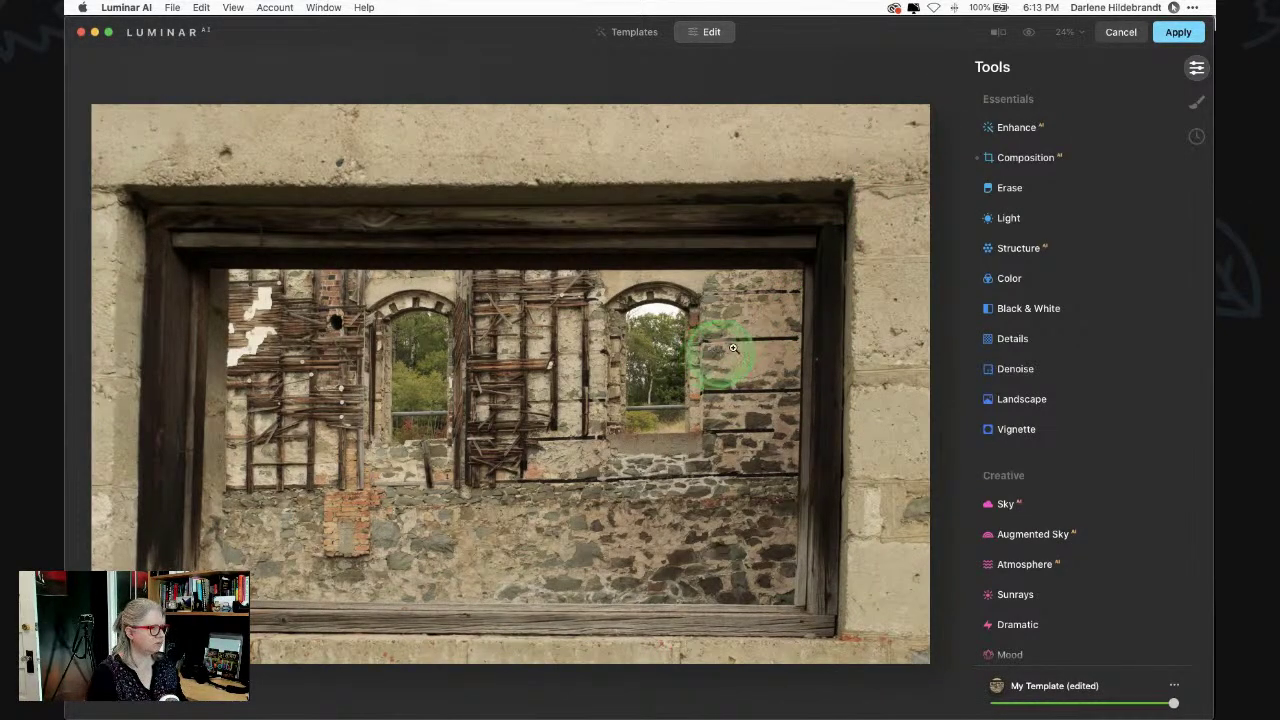
- Reopen the composition, shift the window photo up within the crop frame, and apply the edit back to Lightroom Classic
{"action": "left_click", "coordinate": [1020, 157]}
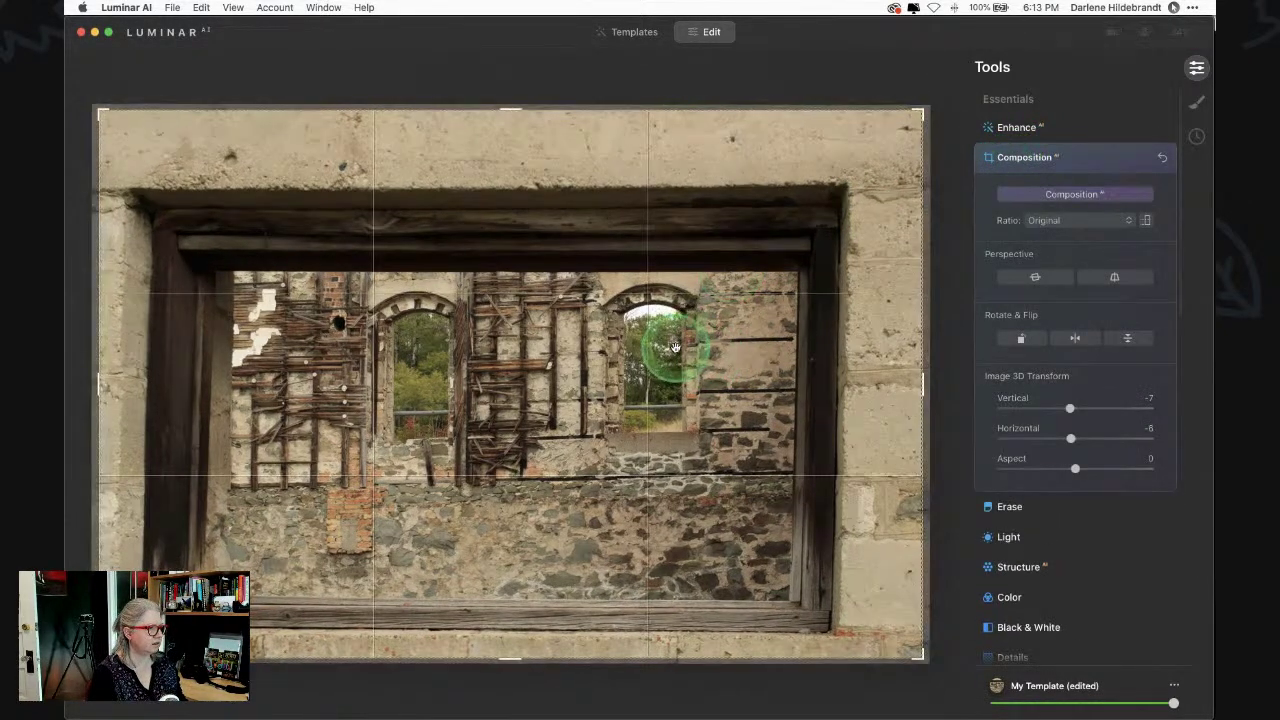
{"action": "left_click_drag", "start_coordinate": [675, 347], "coordinate": [749, 307]}
{"action": "double_click", "coordinate": [895, 256]}
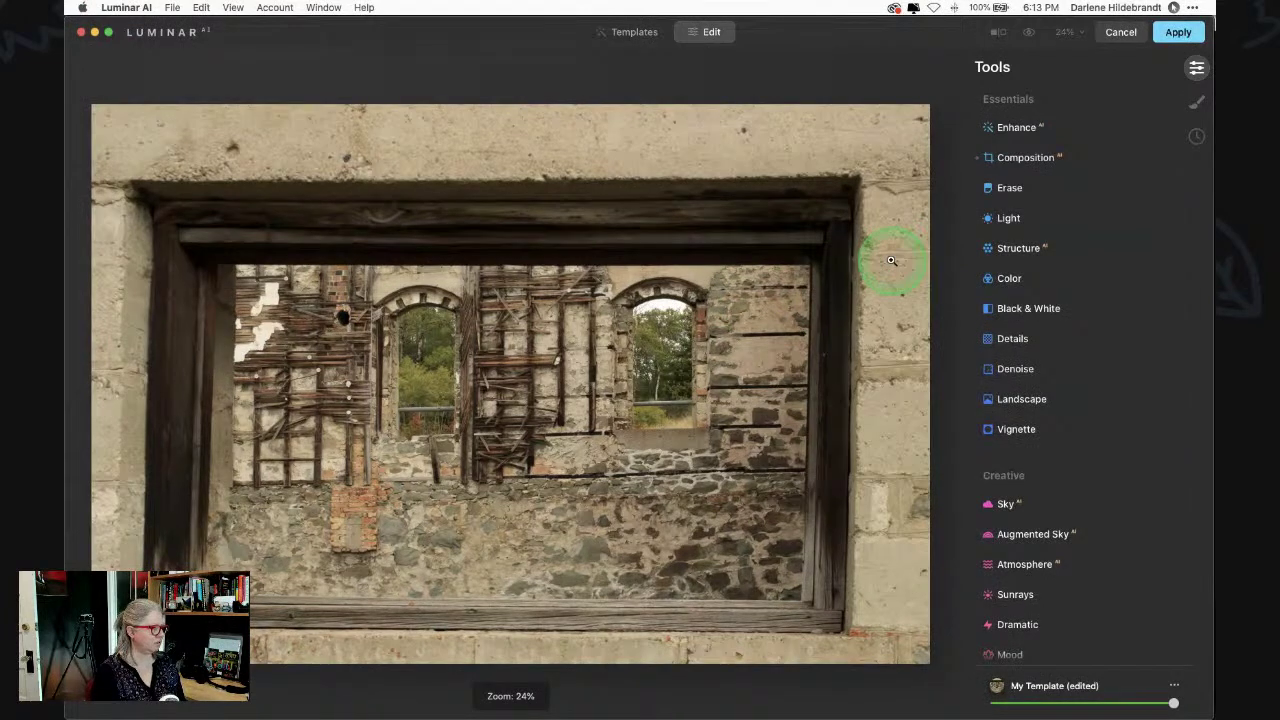
{"action": "left_click", "coordinate": [1176, 32]}
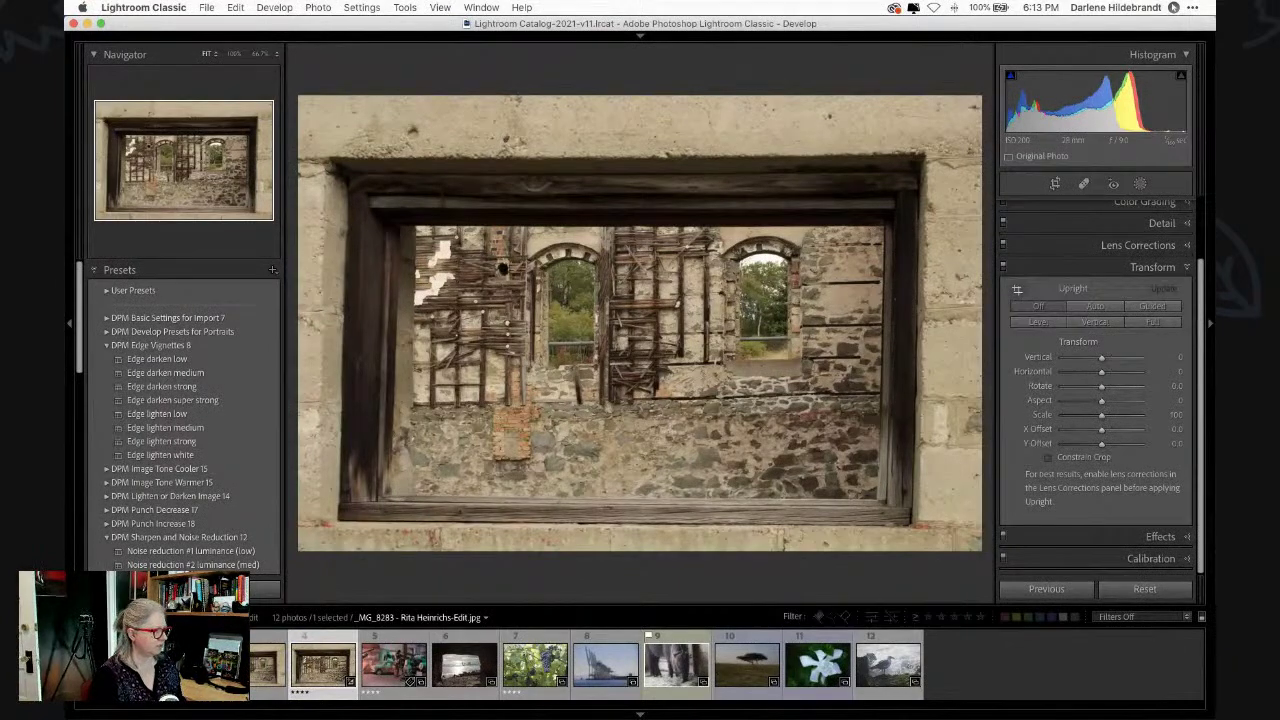
- Compare the Lightroom-corrected window photo, its uncorrected virtual copy and the Luminar-edited version side by side in the Library
{"action": "key", "text": "Left"}
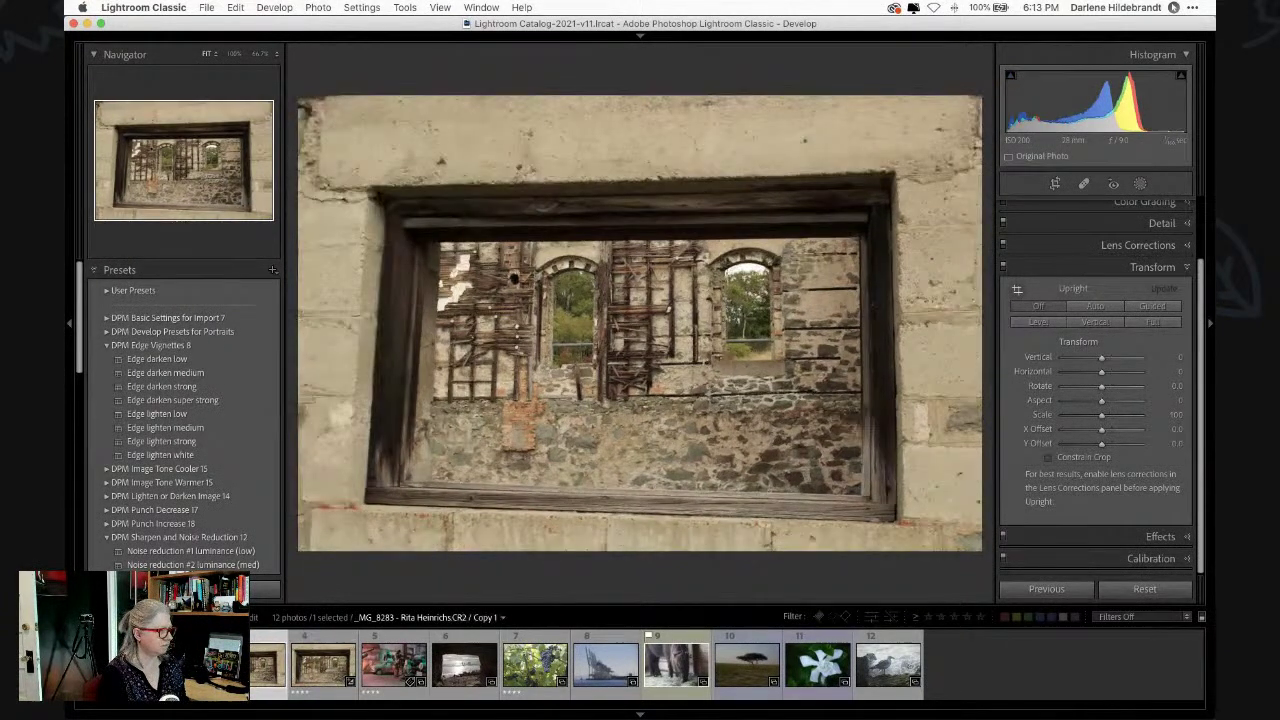
{"action": "key", "text": "Left"}
{"action": "key", "text": "g"}
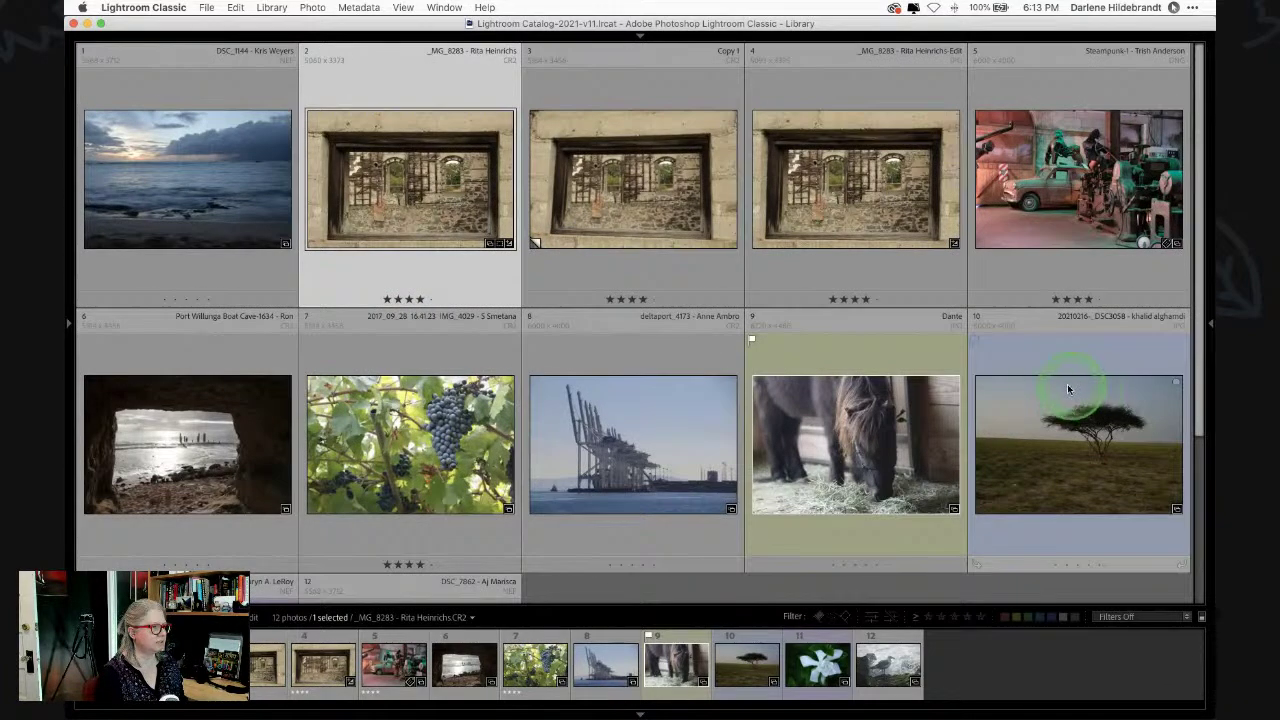
{"action": "left_click", "coordinate": [848, 162], "text": "super"}
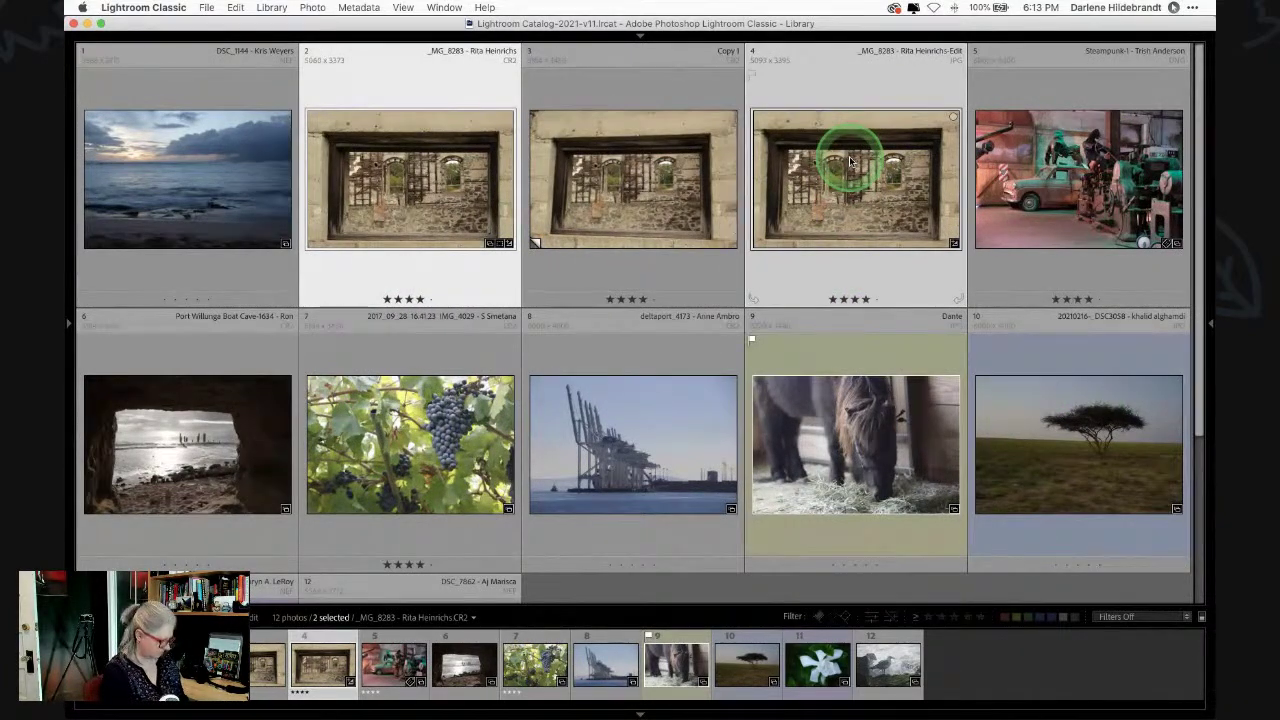
{"action": "key", "text": "n"}
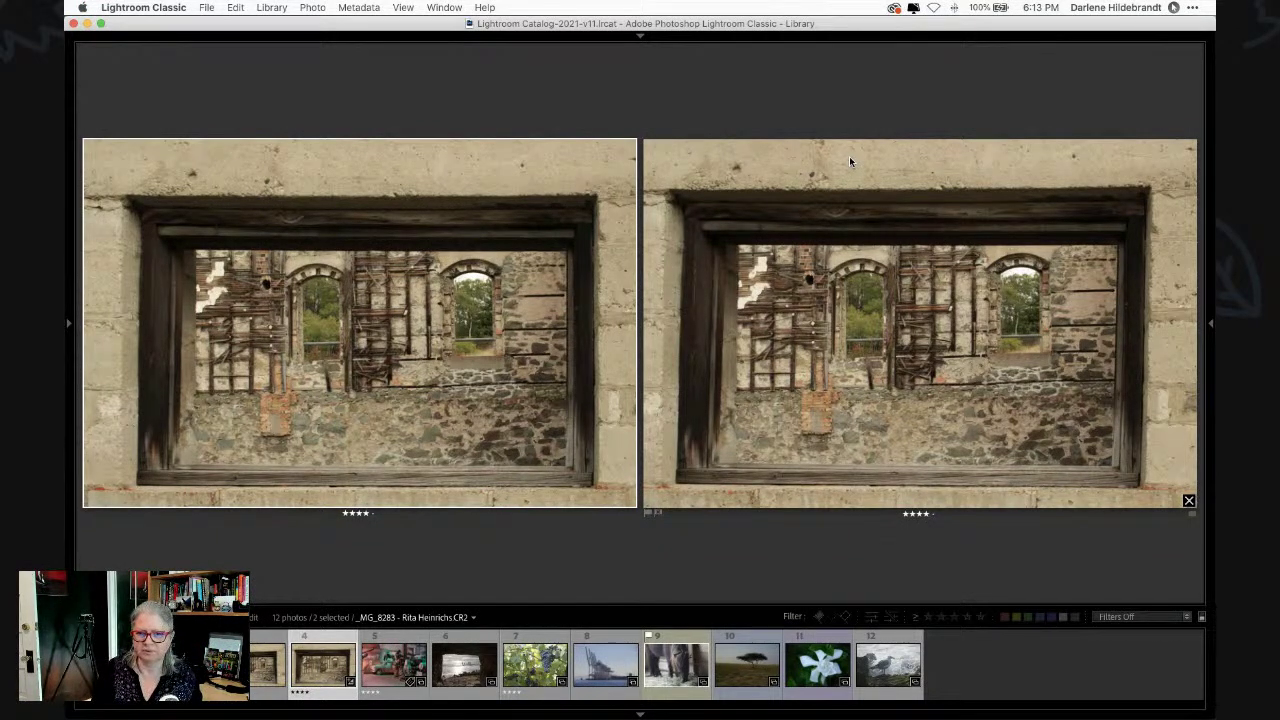
{"action": "left_click", "coordinate": [830, 168]}
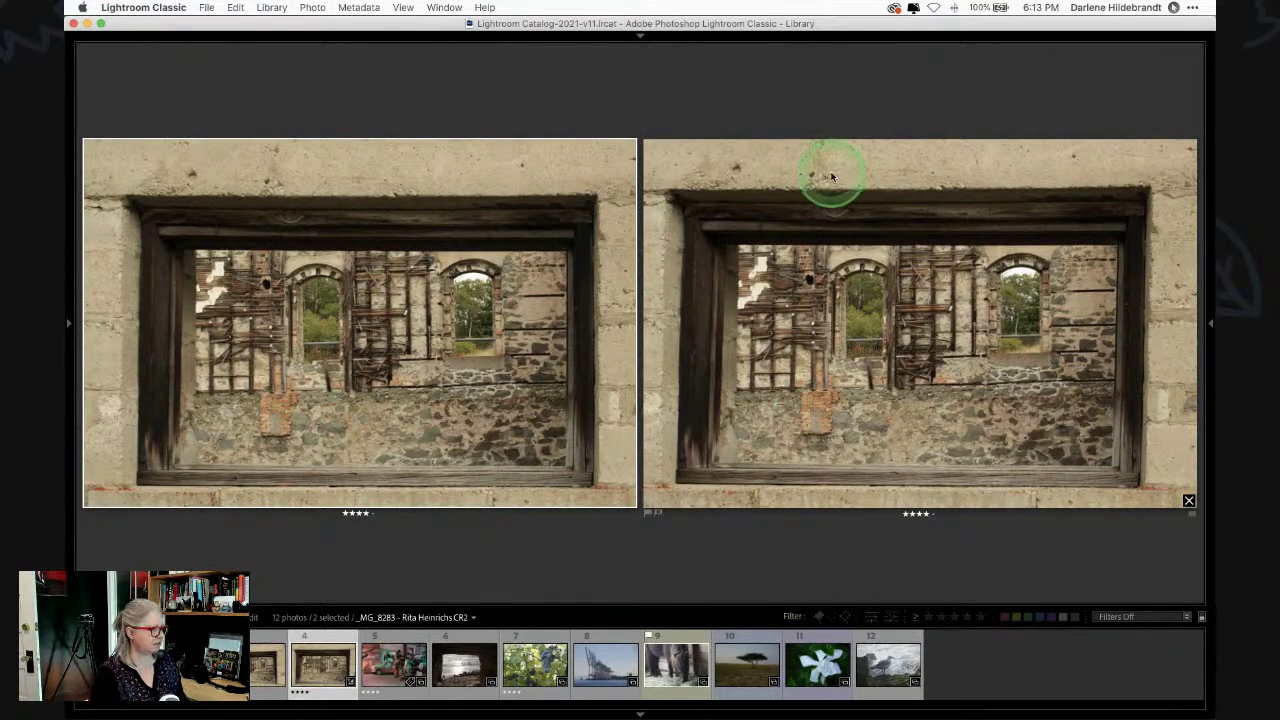
{"action": "left_click", "coordinate": [258, 670], "text": "super"}
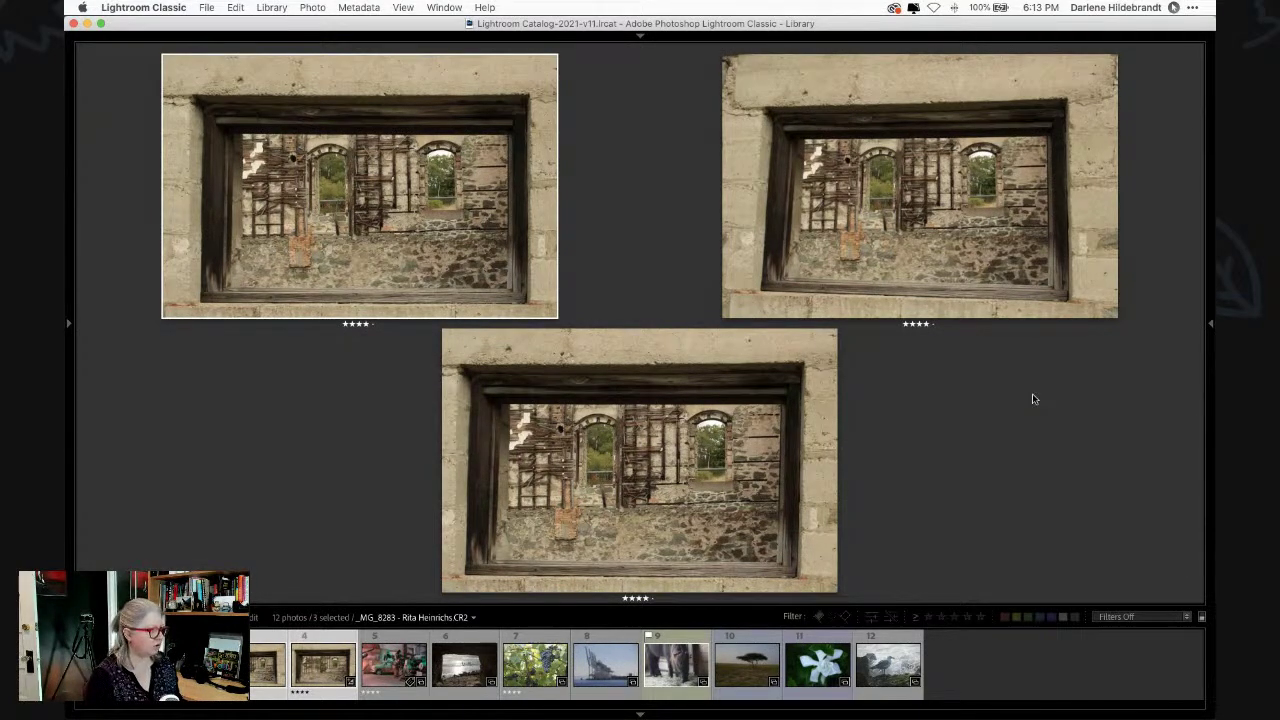
- Open the Lightroom-corrected window photo in the Develop module and apply the Camera Neutral profile
{"action": "key", "text": "g"}
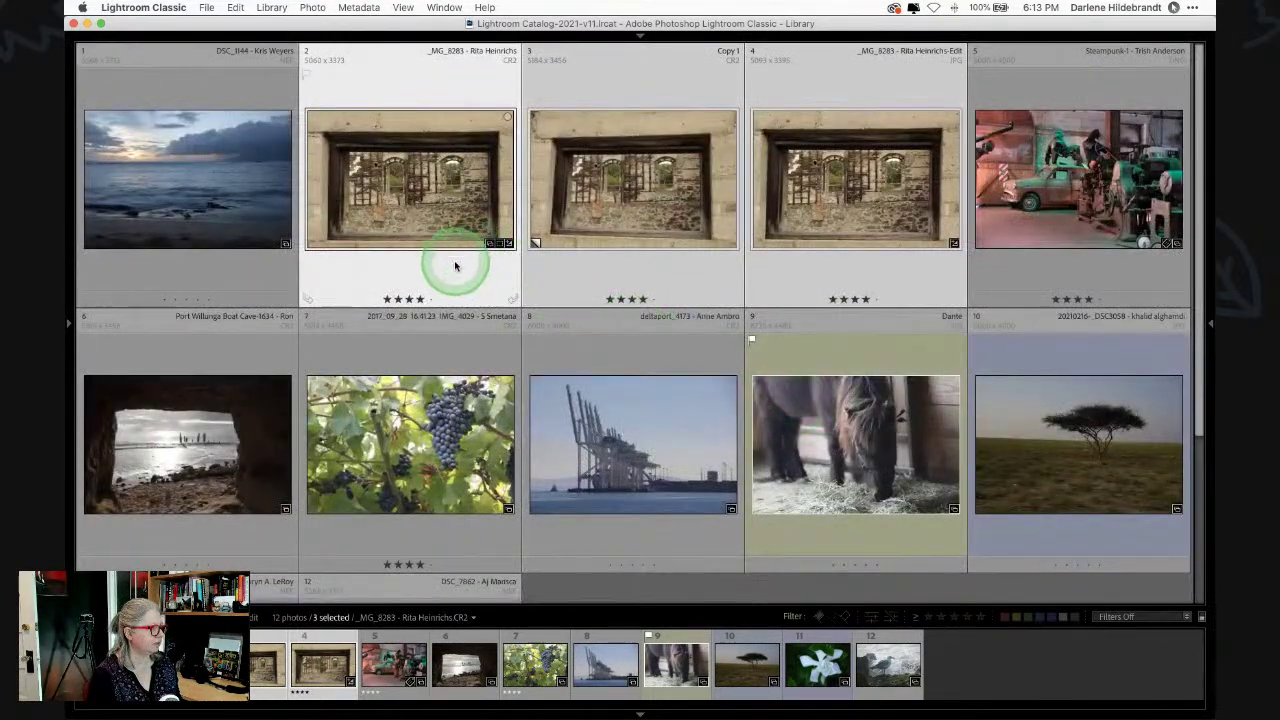
{"action": "left_click", "coordinate": [455, 265]}
{"action": "key", "text": "d"}
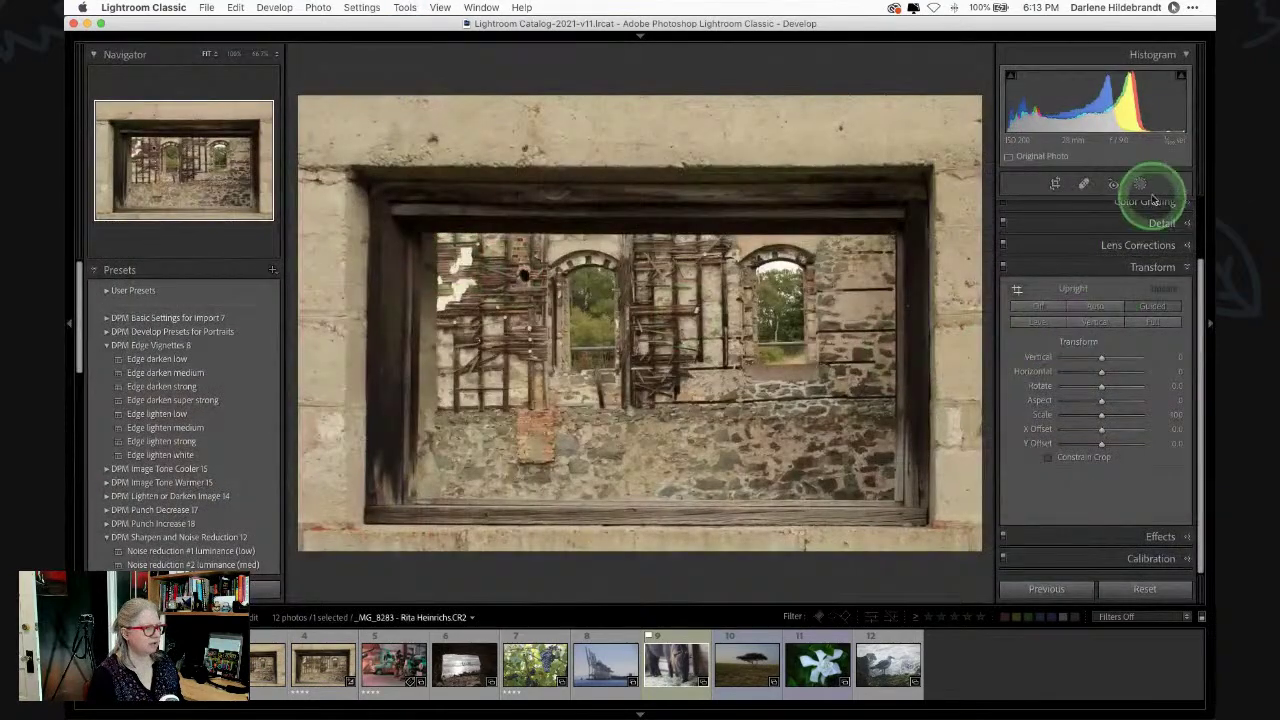
{"action": "left_click", "coordinate": [1163, 232]}
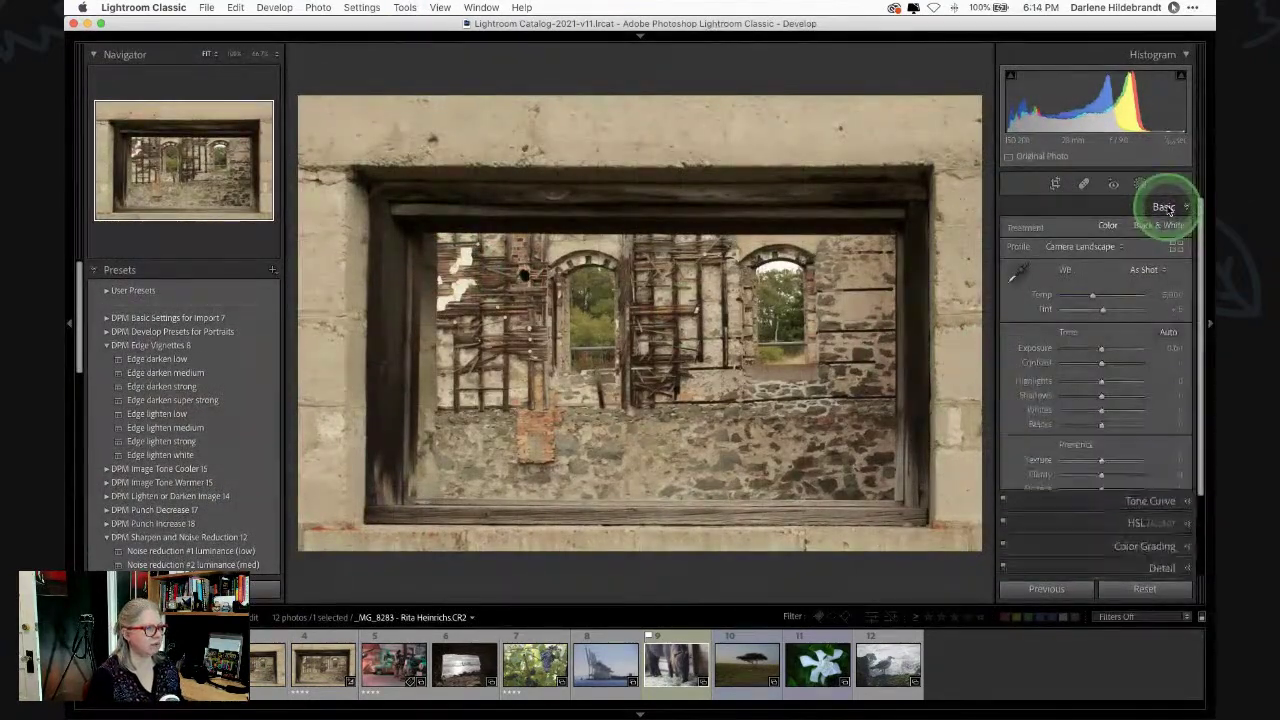
{"action": "left_click", "coordinate": [1172, 246]}
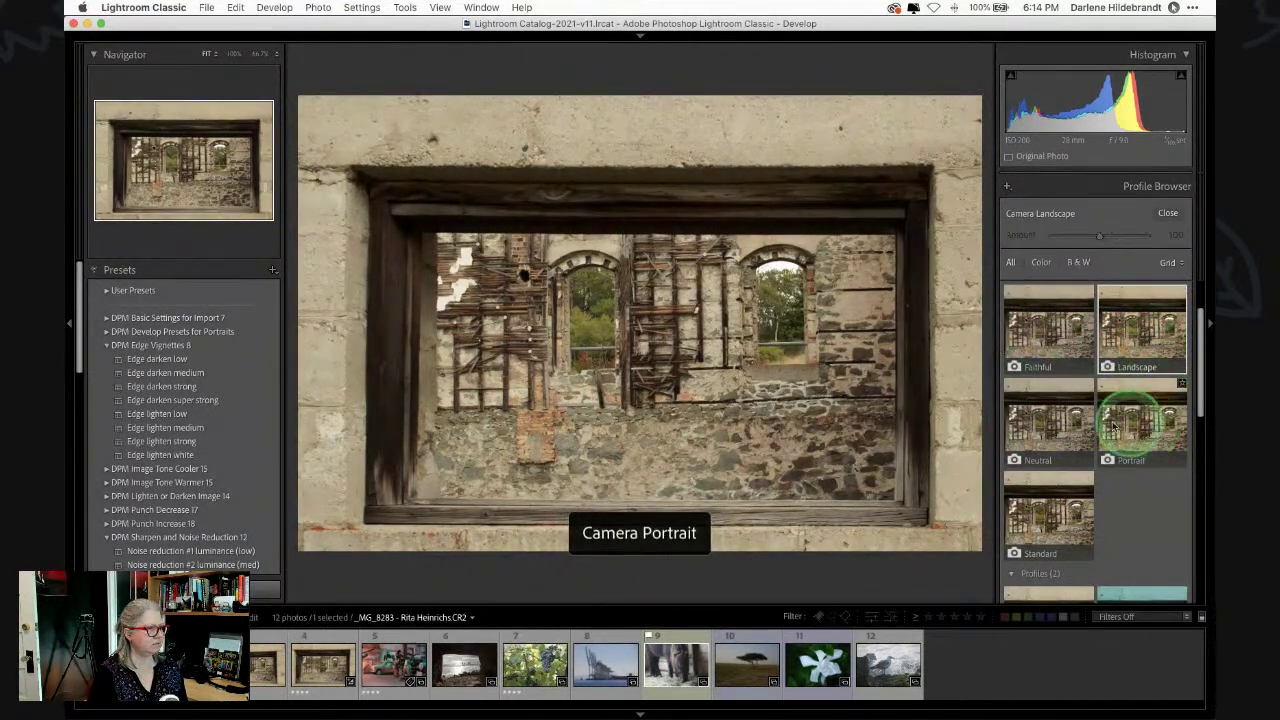
{"action": "left_click", "coordinate": [1066, 424]}
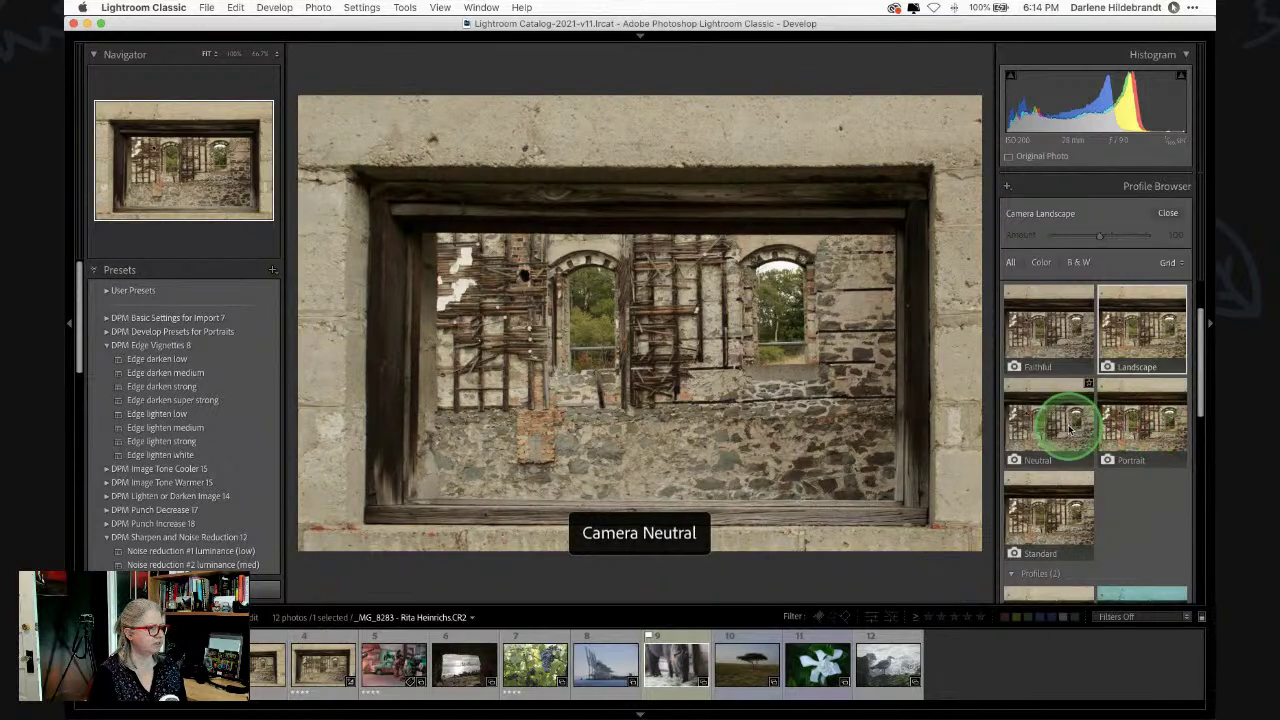
{"action": "left_click", "coordinate": [1166, 213]}
- Set the photo's Whites to +26, Blacks to -22, Texture to +26 and Clarity to +47
{"action": "left_click_drag", "start_coordinate": [1038, 410], "coordinate": [1034, 424]}
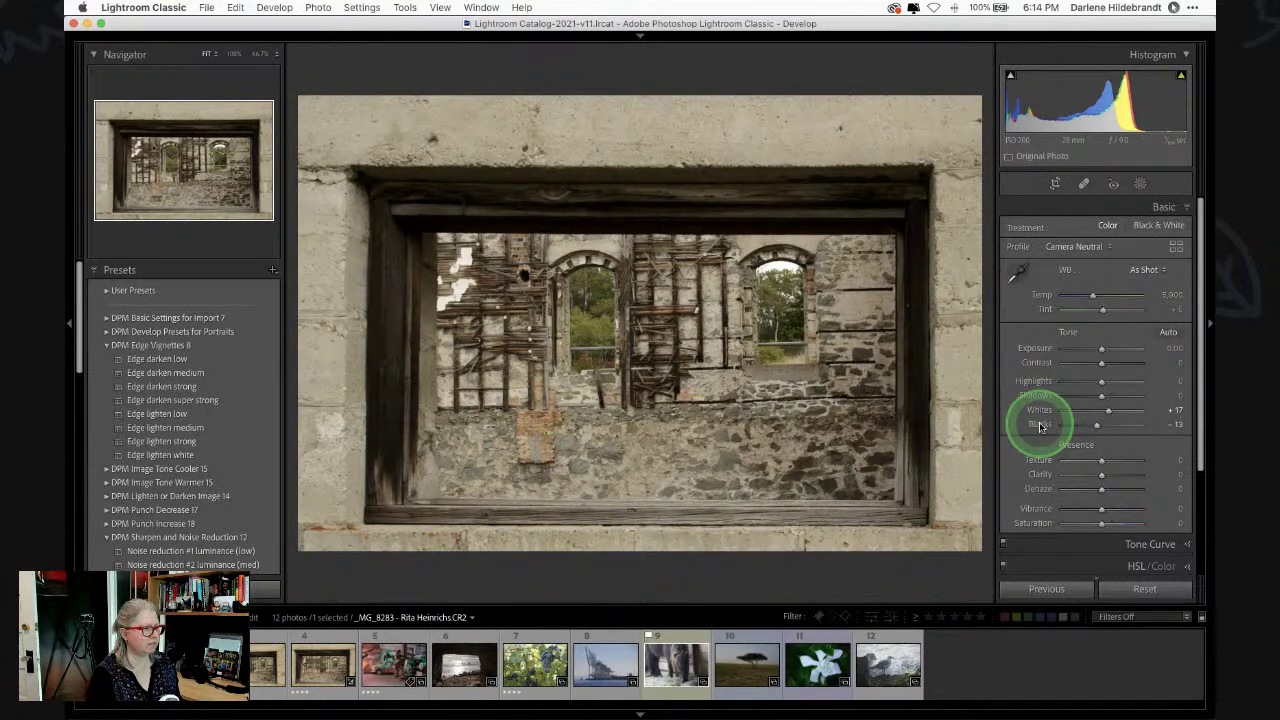
{"action": "left_click_drag", "start_coordinate": [1110, 415], "coordinate": [1112, 412], "text": "alt"}
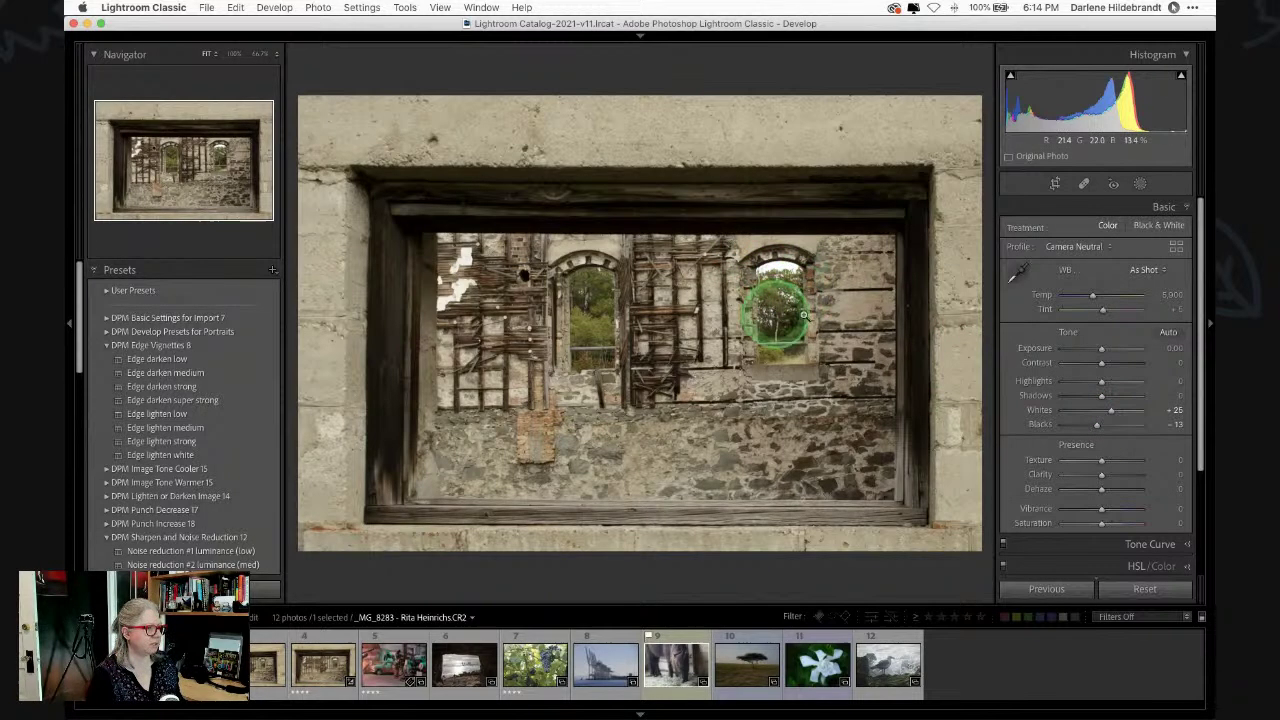
{"action": "left_click_drag", "start_coordinate": [1112, 411], "coordinate": [1095, 427], "text": "alt"}
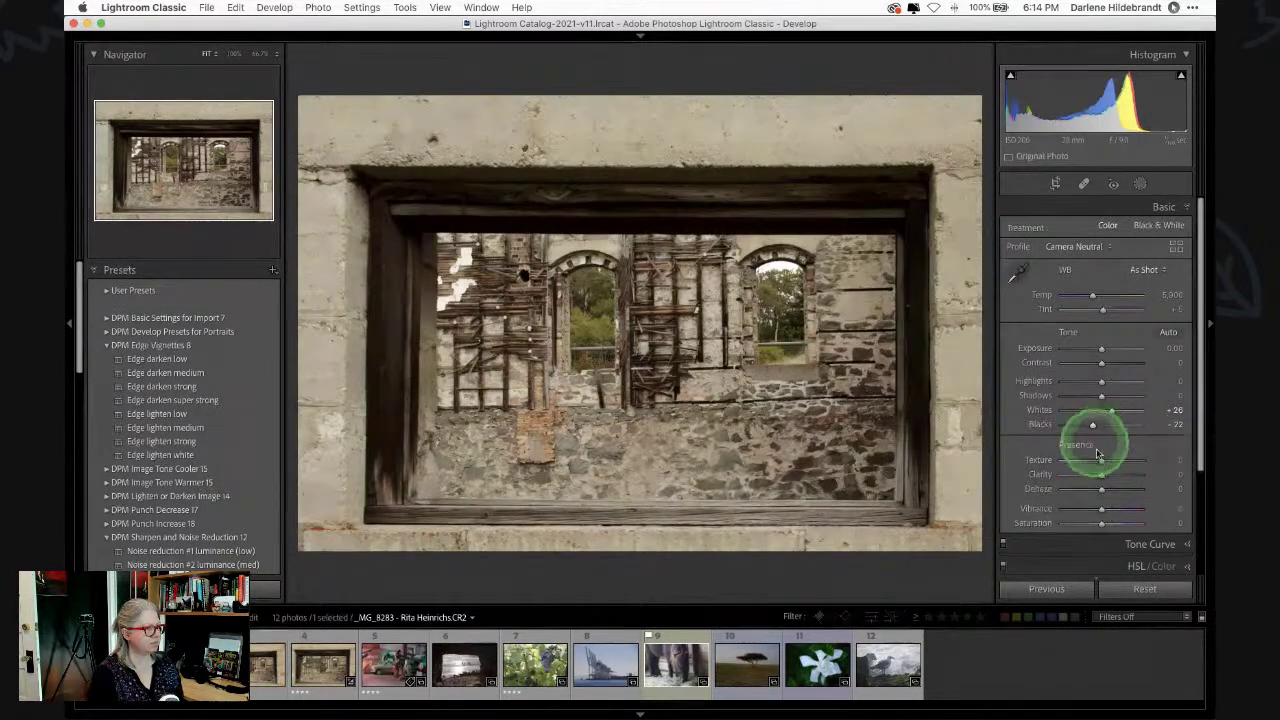
{"action": "mouse_move", "coordinate": [1101, 481]}
{"action": "left_mouse_down"}
{"action": "mouse_move", "coordinate": [1190, 481]}
{"action": "mouse_move", "coordinate": [1115, 485]}
{"action": "mouse_move", "coordinate": [1097, 458]}
{"action": "mouse_move", "coordinate": [1110, 461]}
{"action": "left_mouse_up"}
{"action": "left_click", "coordinate": [1120, 485]}
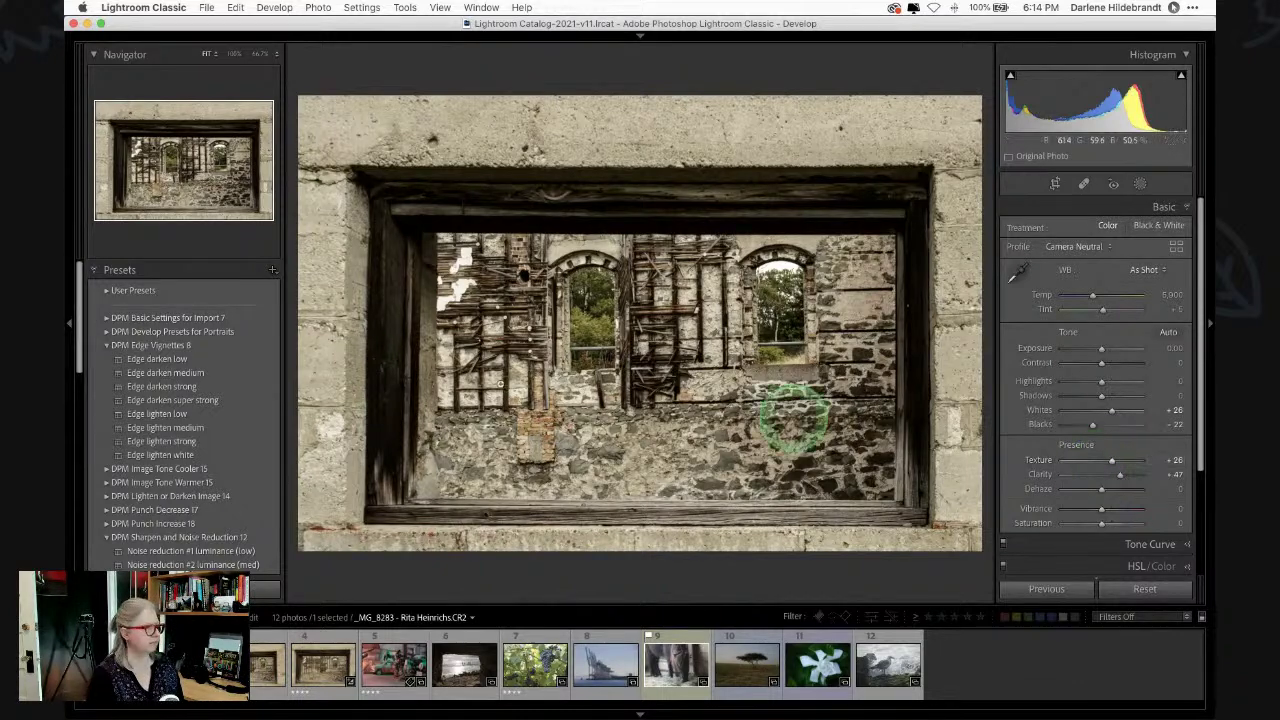
- Try the low, medium and strong edge-darkening vignette presets and settle on Edge darken medium
{"action": "left_click", "coordinate": [167, 373]}
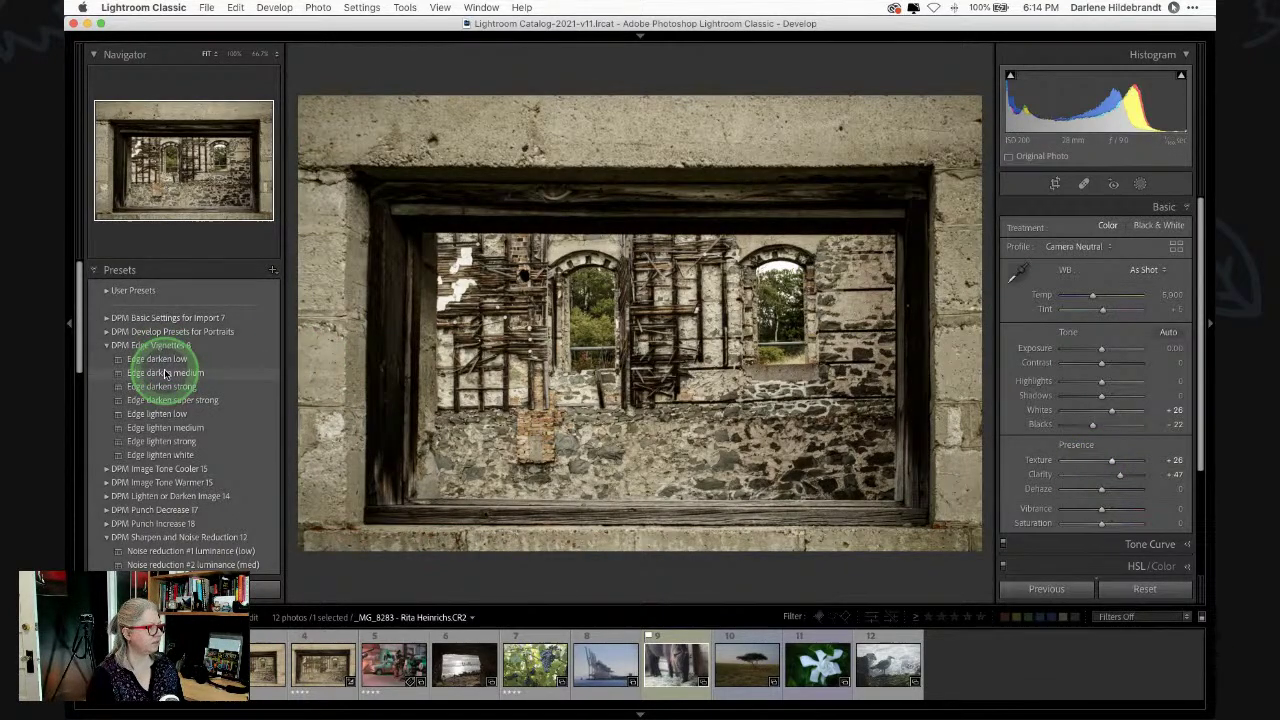
{"action": "left_click", "coordinate": [163, 387]}
{"action": "left_click", "coordinate": [163, 372]}
{"action": "left_click", "coordinate": [163, 358]}
{"action": "left_click", "coordinate": [162, 373]}
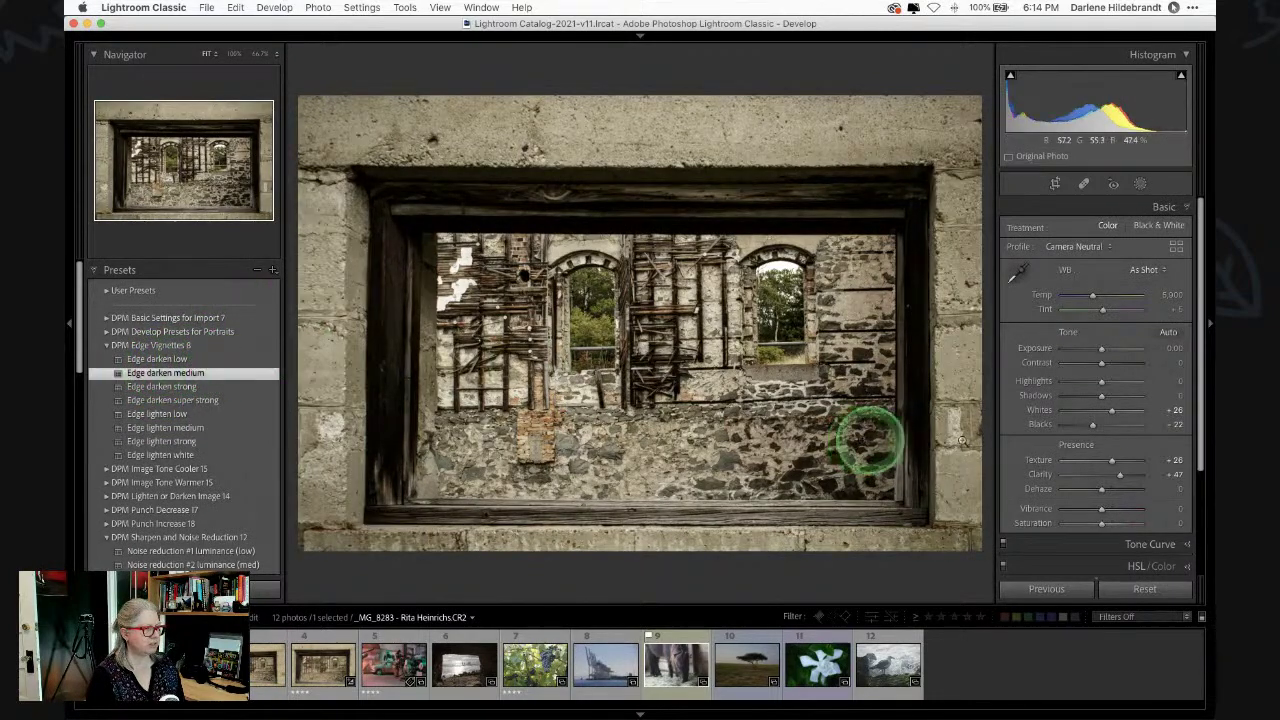
{"action": "scroll", "coordinate": [1112, 406], "scroll_direction": "down", "scroll_amount": 3}
{"action": "scroll", "coordinate": [1116, 407], "scroll_direction": "up", "scroll_amount": 3}
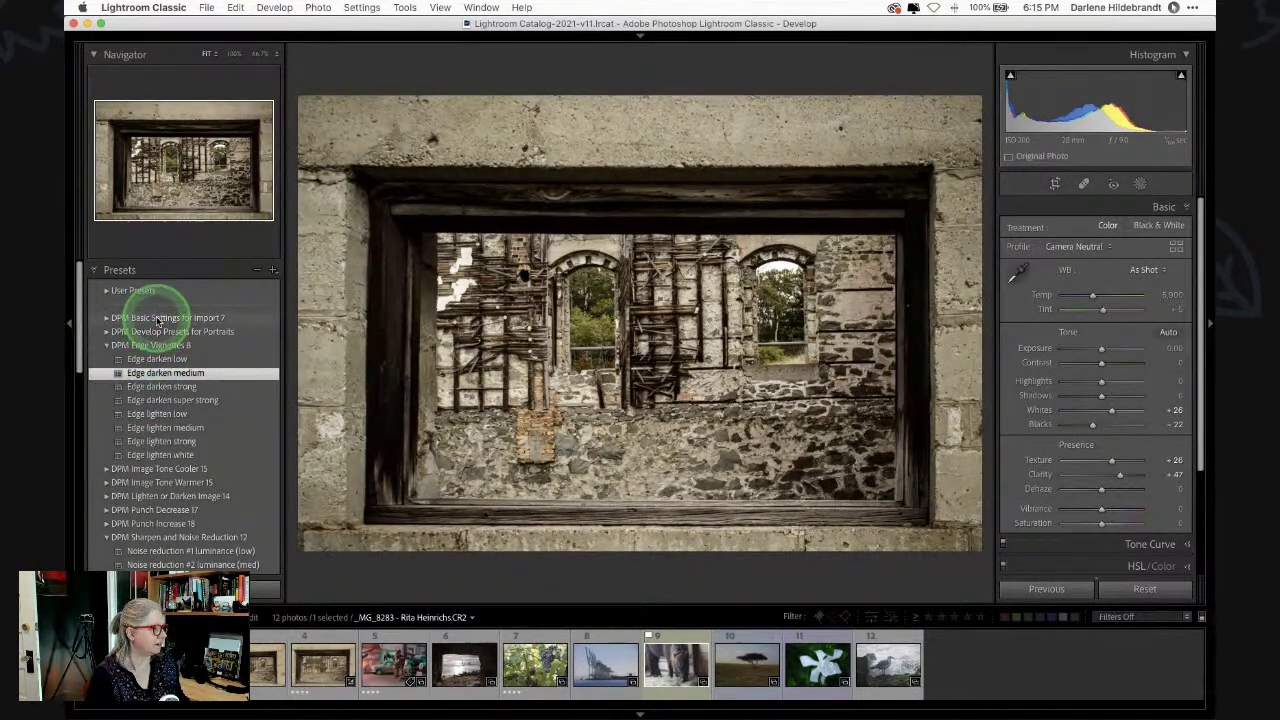
{"action": "scroll", "coordinate": [160, 365], "scroll_direction": "down", "scroll_amount": 2}
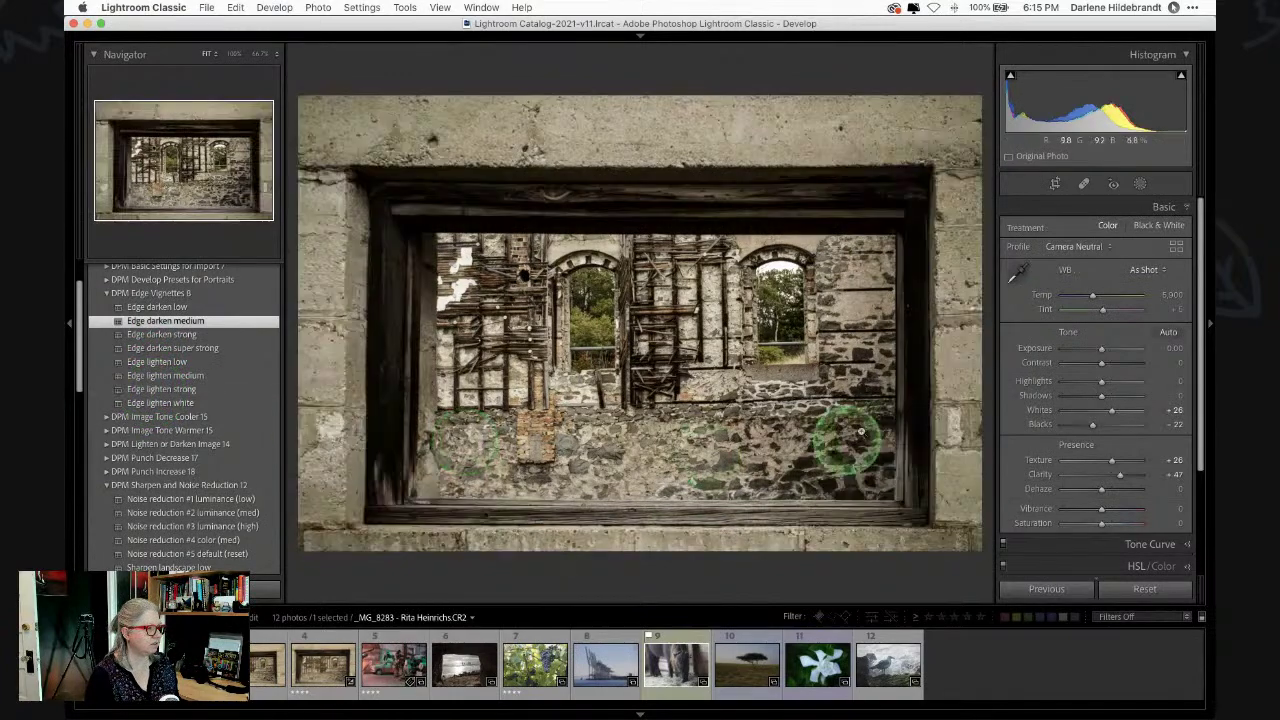
{"action": "left_click", "coordinate": [1037, 383]}
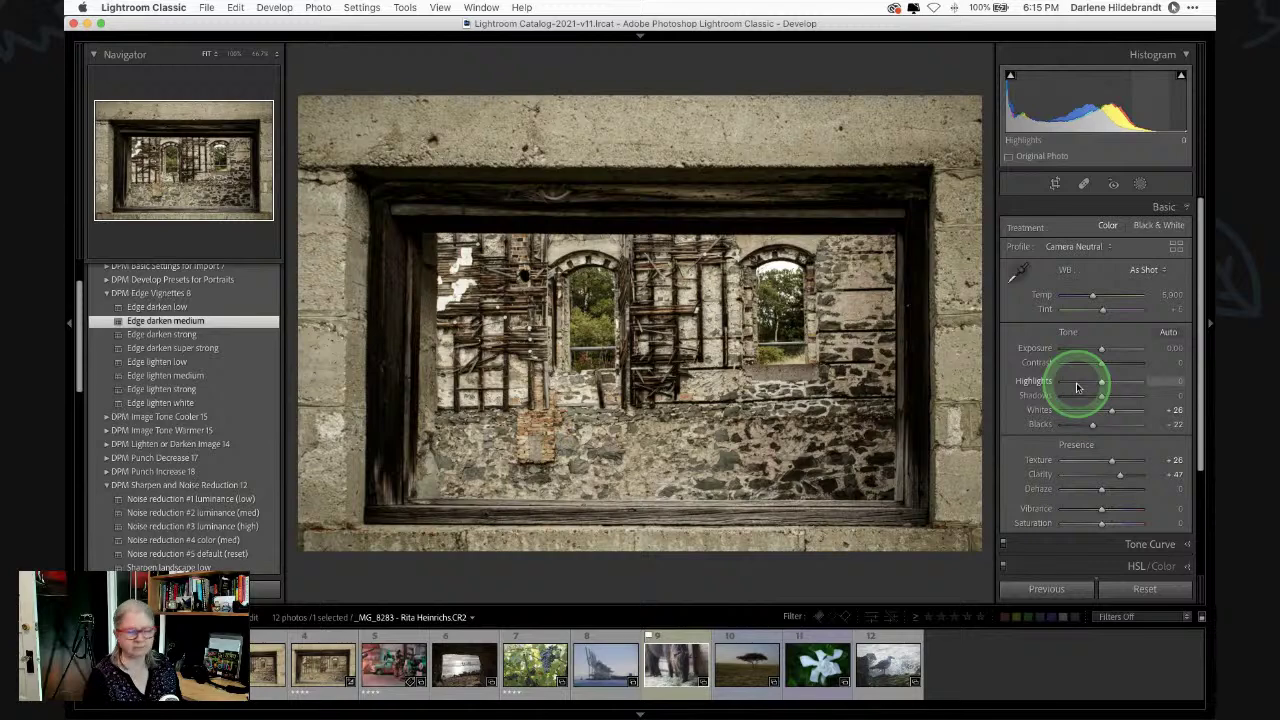
- Add a Select Subject mask over the window and set its Texture to 39 and Clarity to 23
{"action": "left_click", "coordinate": [1140, 185]}
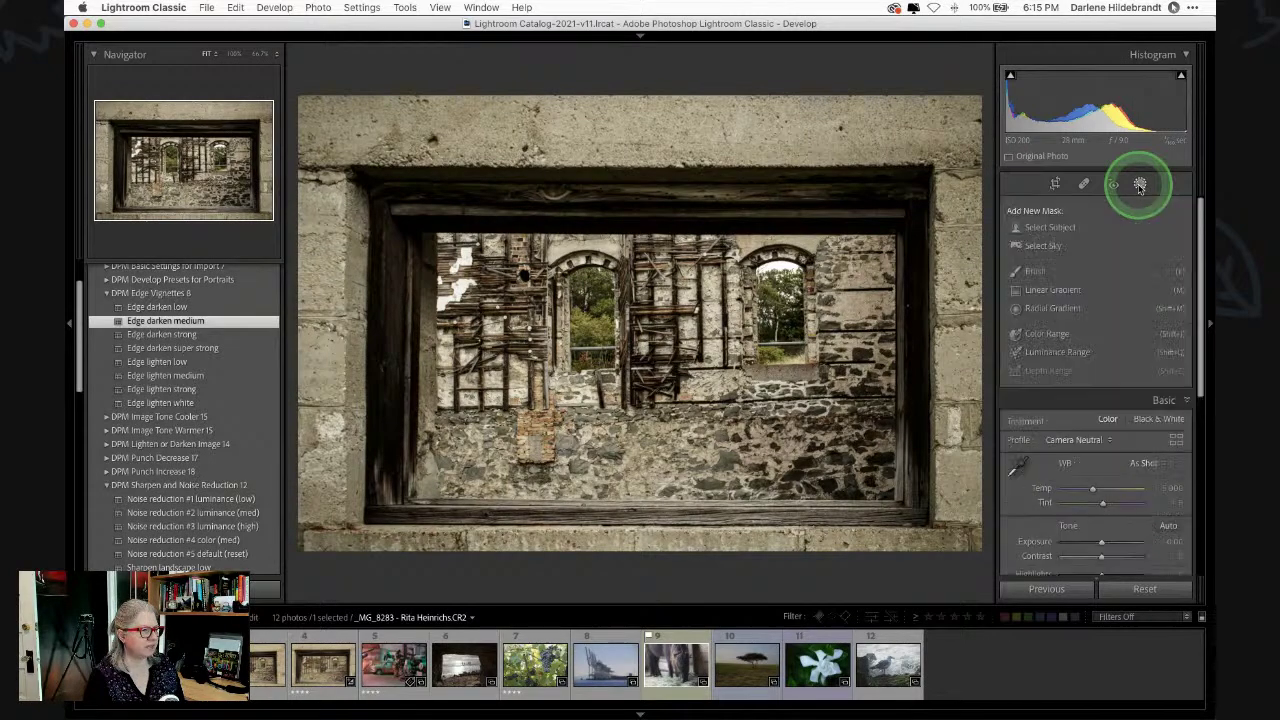
{"action": "left_click", "coordinate": [1038, 228]}
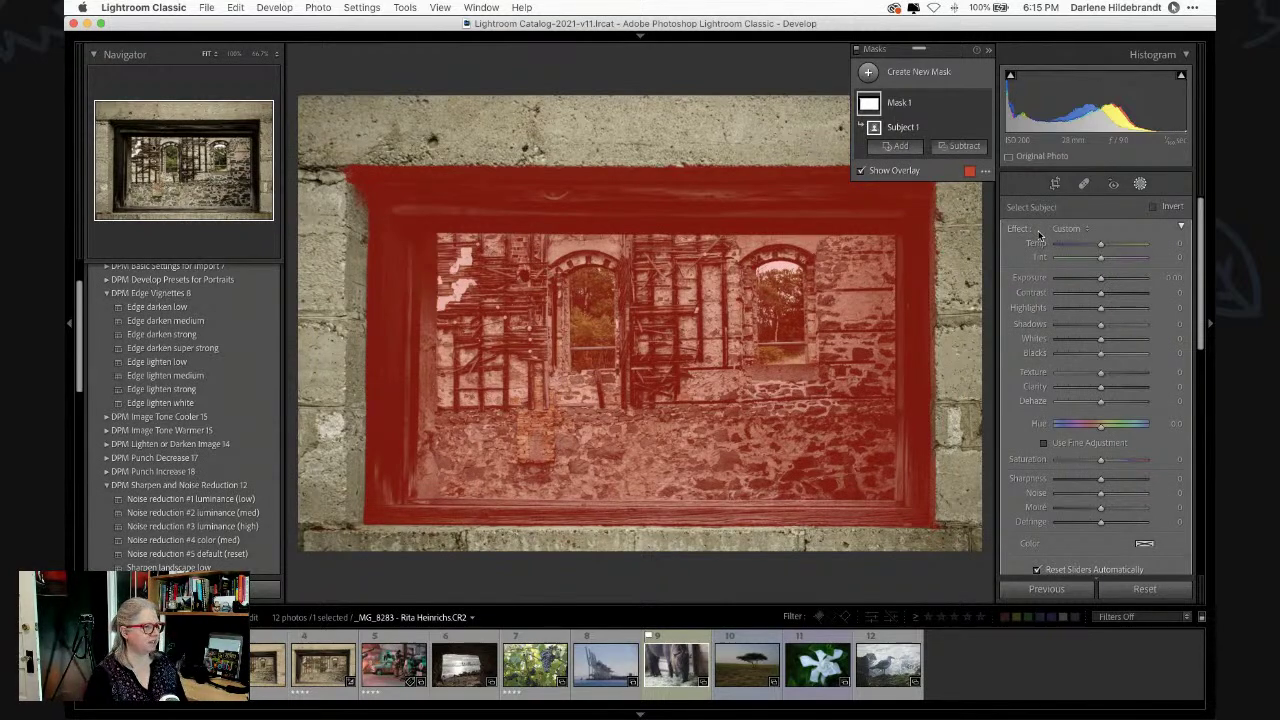
{"action": "left_click", "coordinate": [1039, 235]}
{"action": "left_click_drag", "start_coordinate": [1039, 371], "coordinate": [1107, 388]}
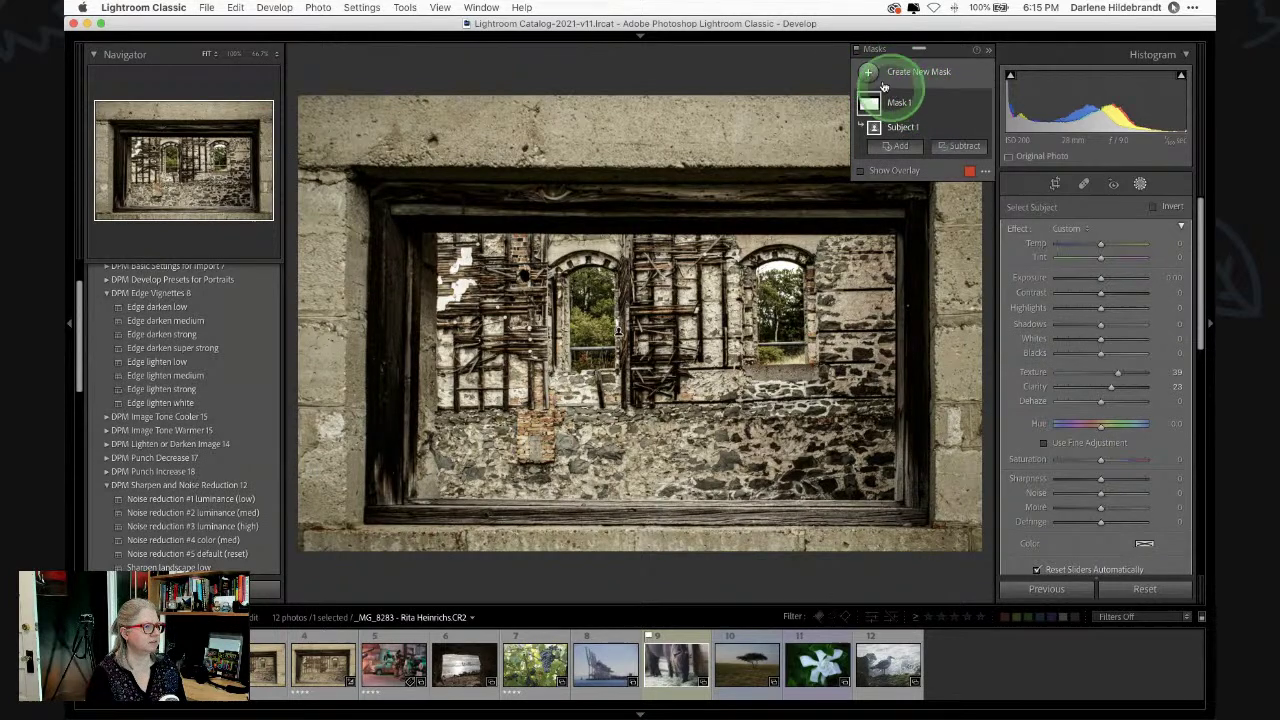
- Duplicate the window's subject mask, invert the copy to cover the surrounding wall, and set its Texture to -24 and Clarity to -18
{"action": "left_click", "coordinate": [967, 104]}
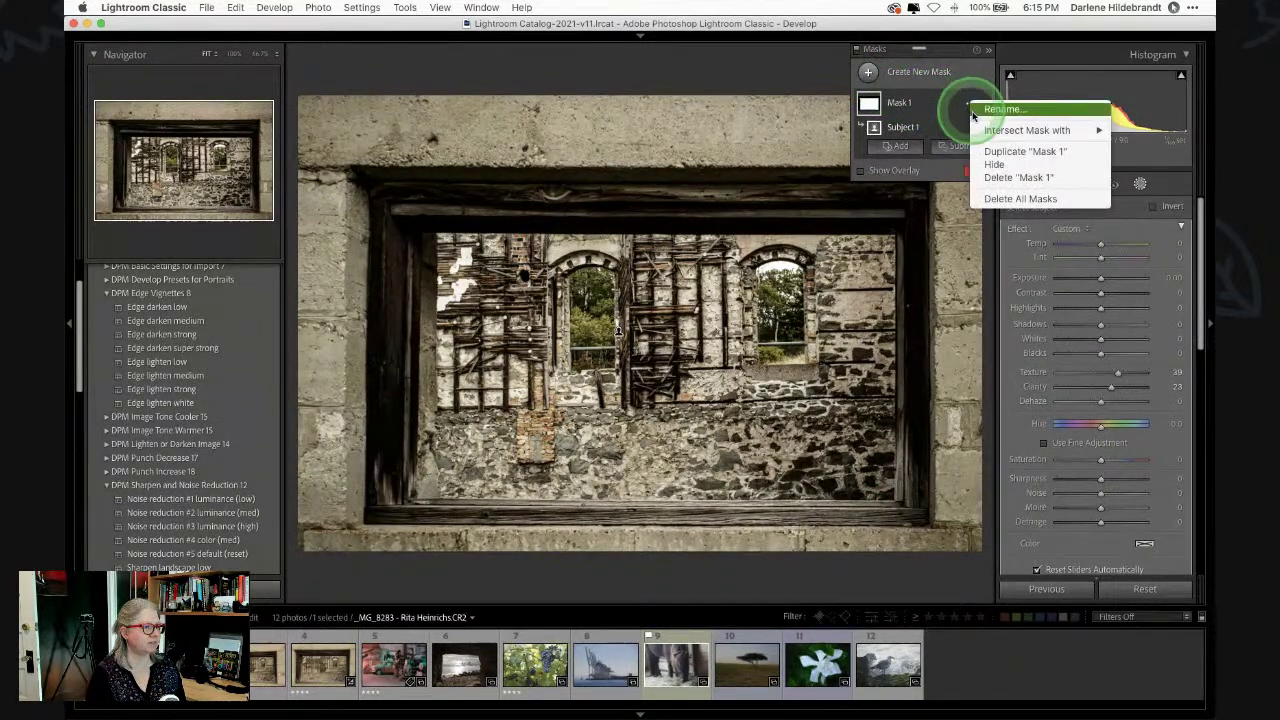
{"action": "left_click", "coordinate": [988, 152]}
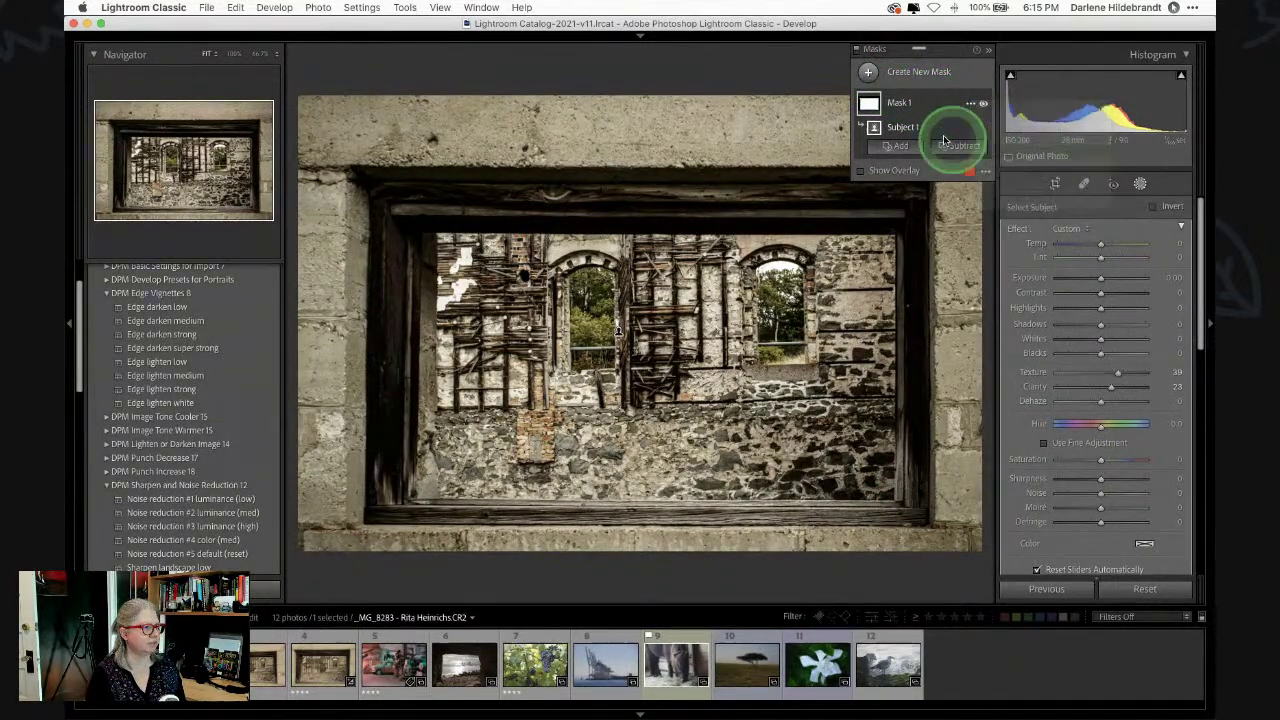
{"action": "left_click", "coordinate": [1155, 207]}
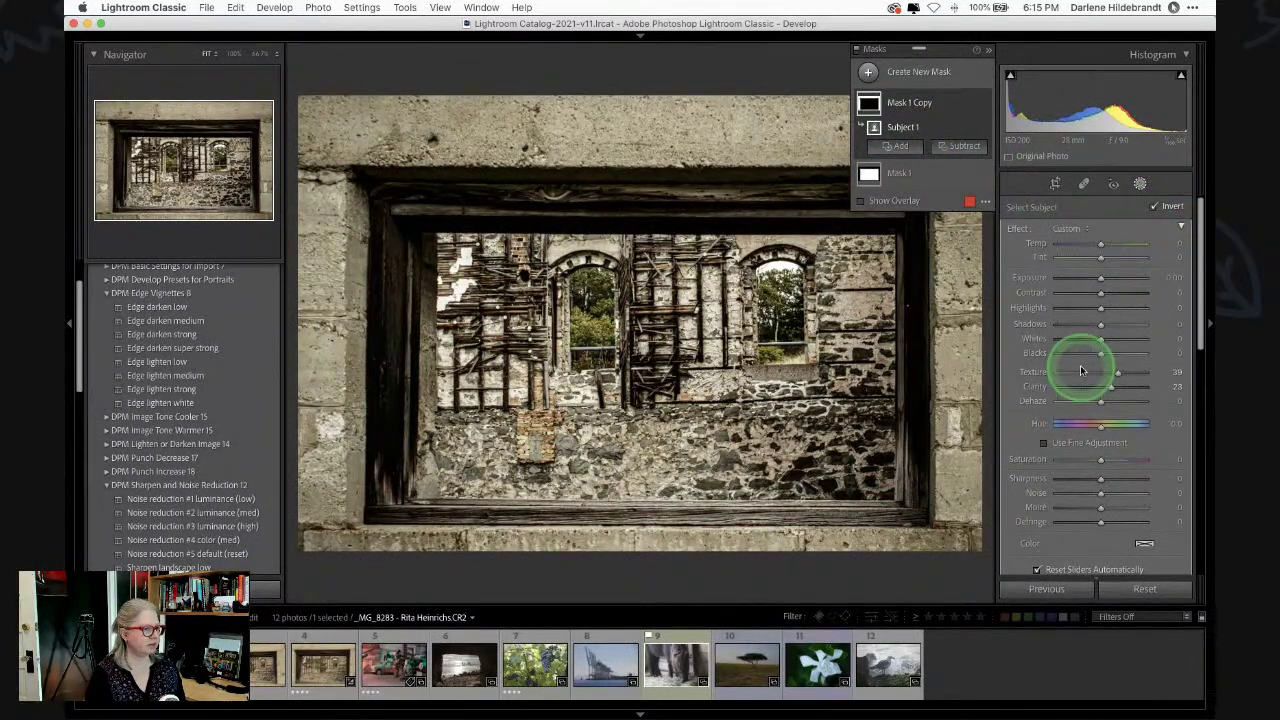
{"action": "left_click", "coordinate": [1089, 372]}
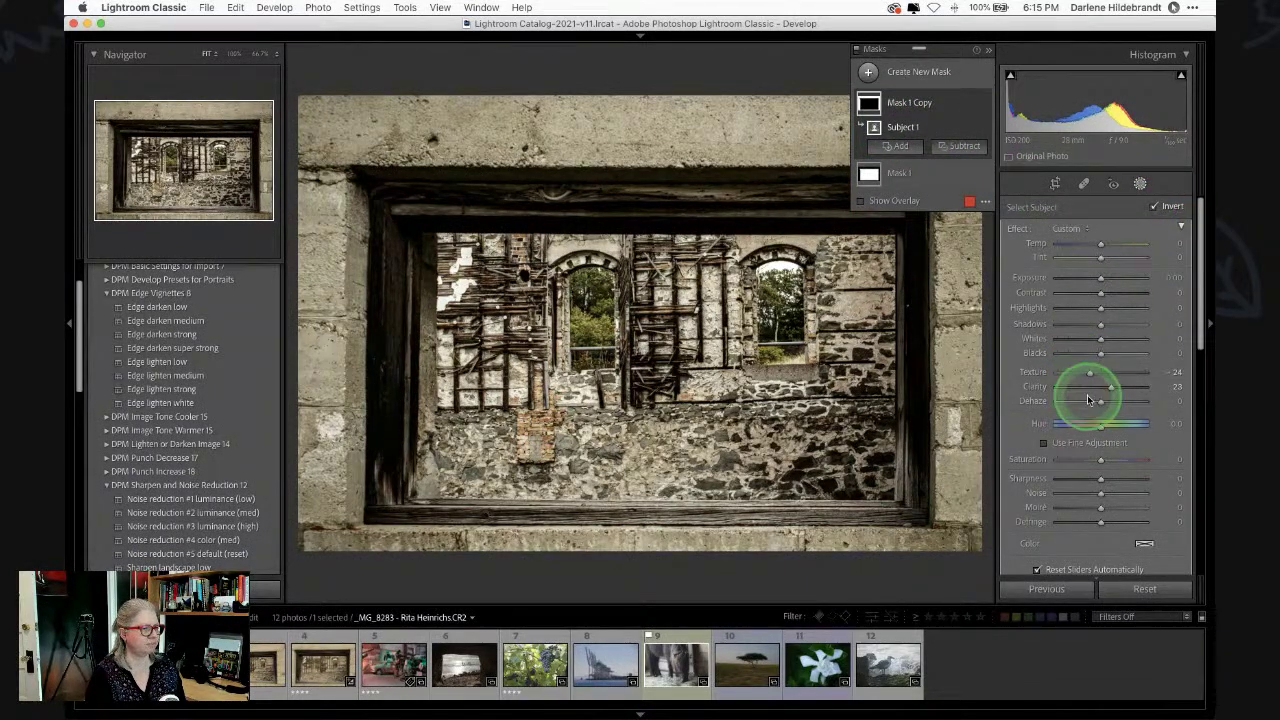
{"action": "left_click_drag", "start_coordinate": [1110, 390], "coordinate": [1091, 388]}
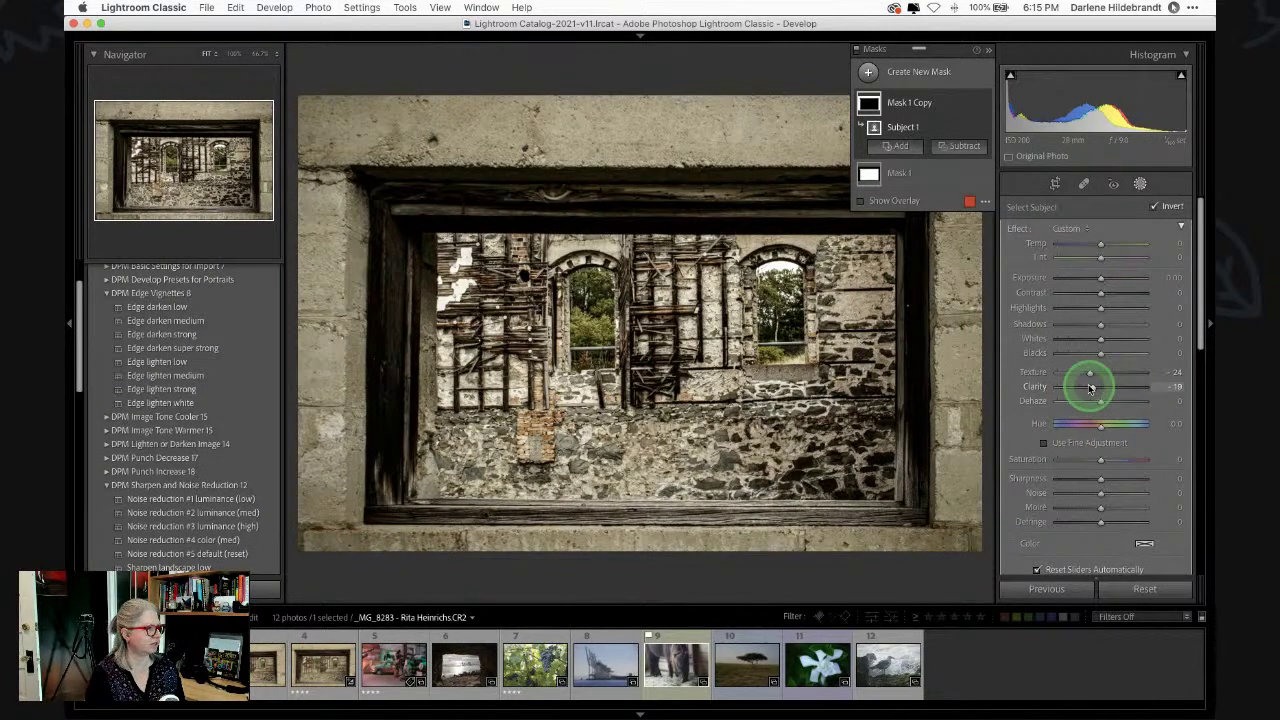
- Set the inverted mask's Exposure to -0.07, Texture to -34, Clarity to -47, Saturation to -67 and Sharpness to -70
{"action": "left_click_drag", "start_coordinate": [1100, 277], "coordinate": [1102, 277]}
{"action": "mouse_move", "coordinate": [1100, 459]}
{"action": "left_mouse_down"}
{"action": "mouse_move", "coordinate": [1033, 458]}
{"action": "mouse_move", "coordinate": [1077, 457]}
{"action": "left_mouse_up"}
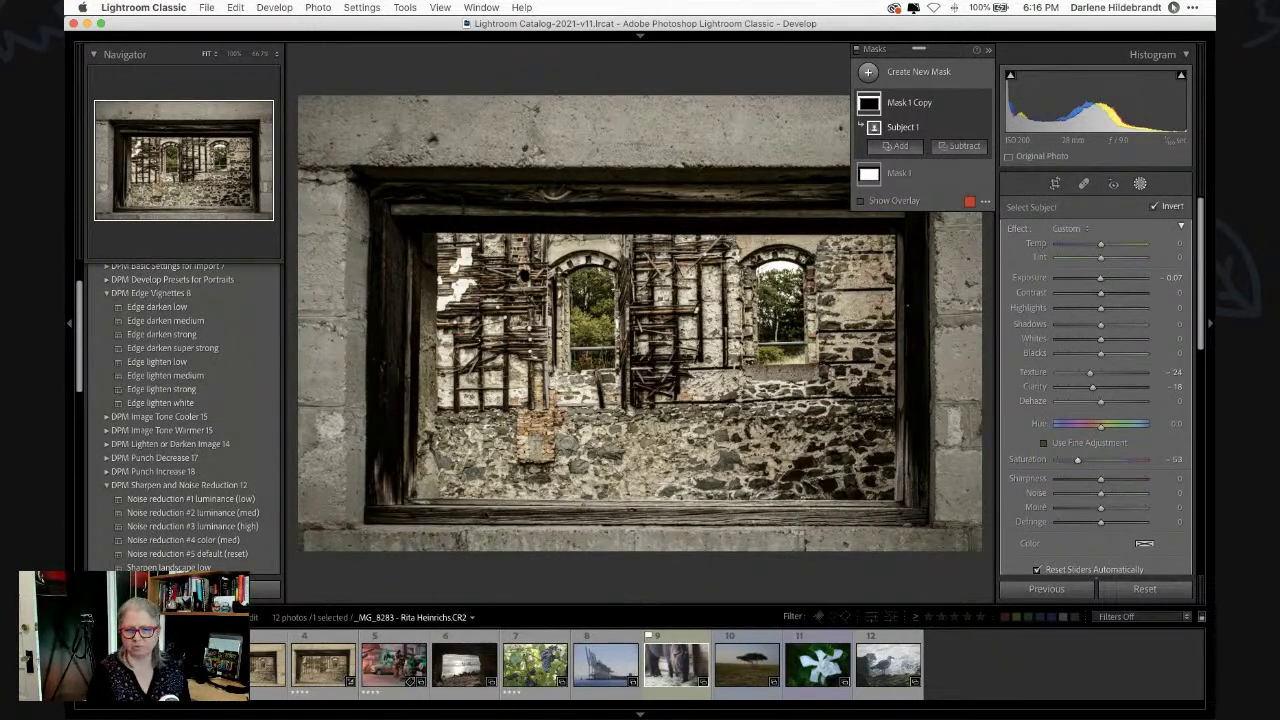
{"action": "key", "text": "super+e"}
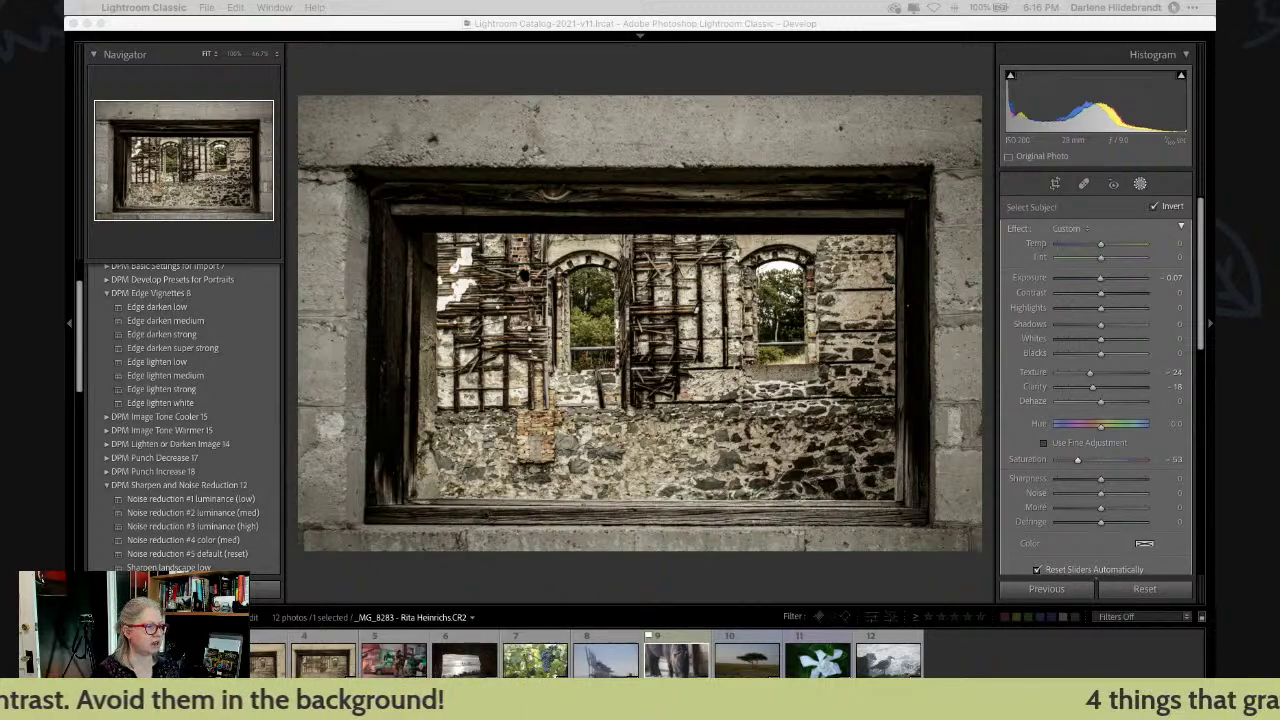
{"action": "left_click", "coordinate": [1072, 462]}
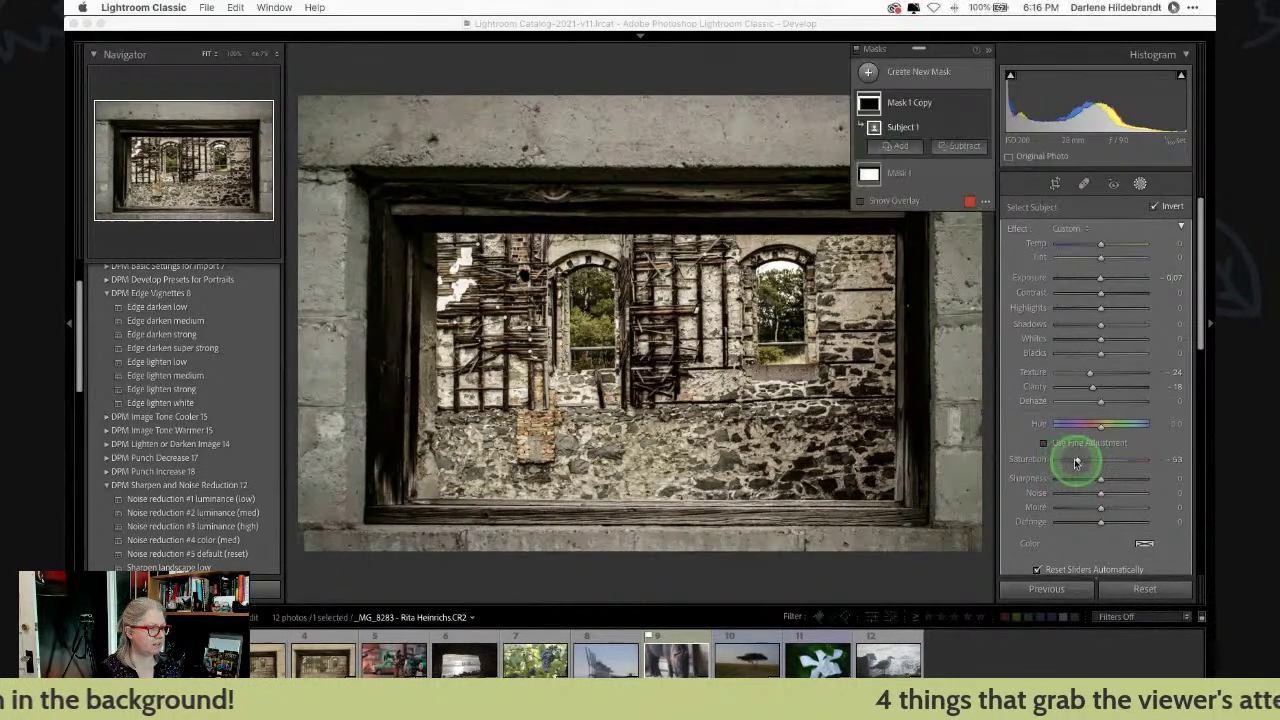
{"action": "mouse_move", "coordinate": [1072, 462]}
{"action": "left_mouse_down"}
{"action": "mouse_move", "coordinate": [1094, 477]}
{"action": "mouse_move", "coordinate": [1075, 478]}
{"action": "left_mouse_up"}
{"action": "left_click_drag", "start_coordinate": [1077, 387], "coordinate": [1071, 481]}
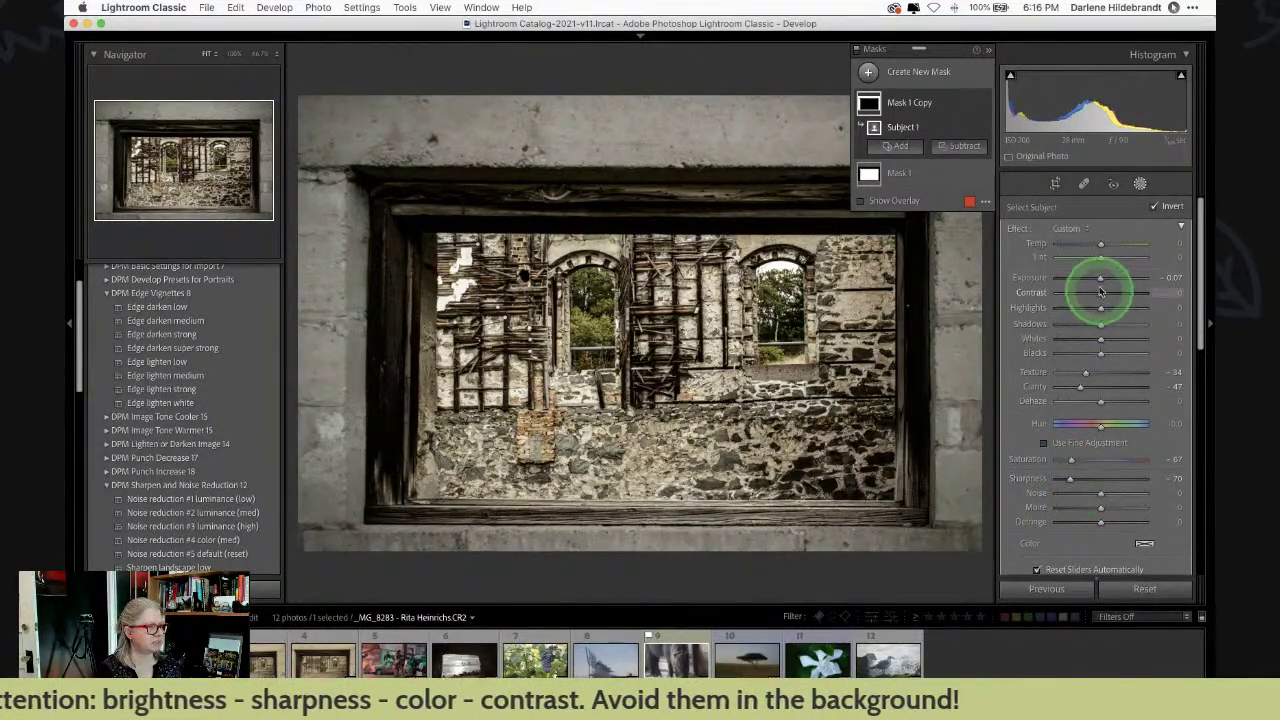
- Try Exposure -0.68 and Blacks -31 on the inverted wall mask and check its coverage with the overlay
{"action": "left_click_drag", "start_coordinate": [1100, 279], "coordinate": [1088, 352]}
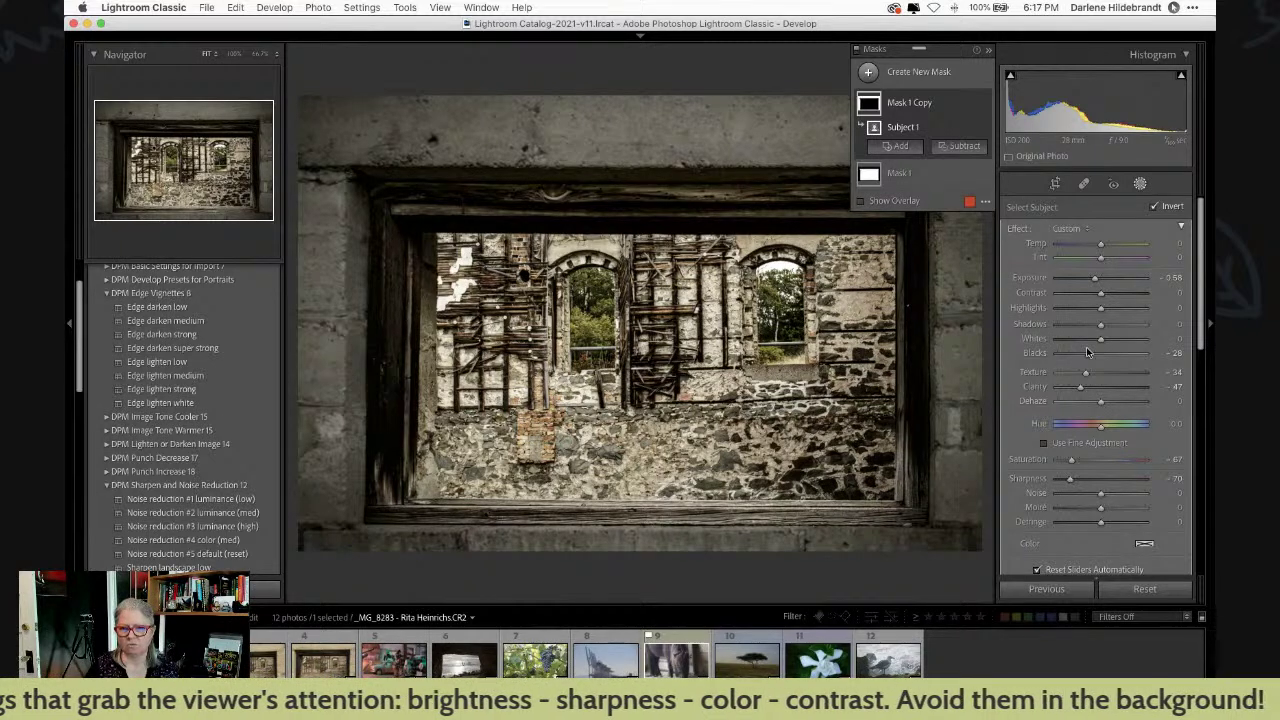
{"action": "left_click_drag", "start_coordinate": [1100, 292], "coordinate": [1072, 298]}
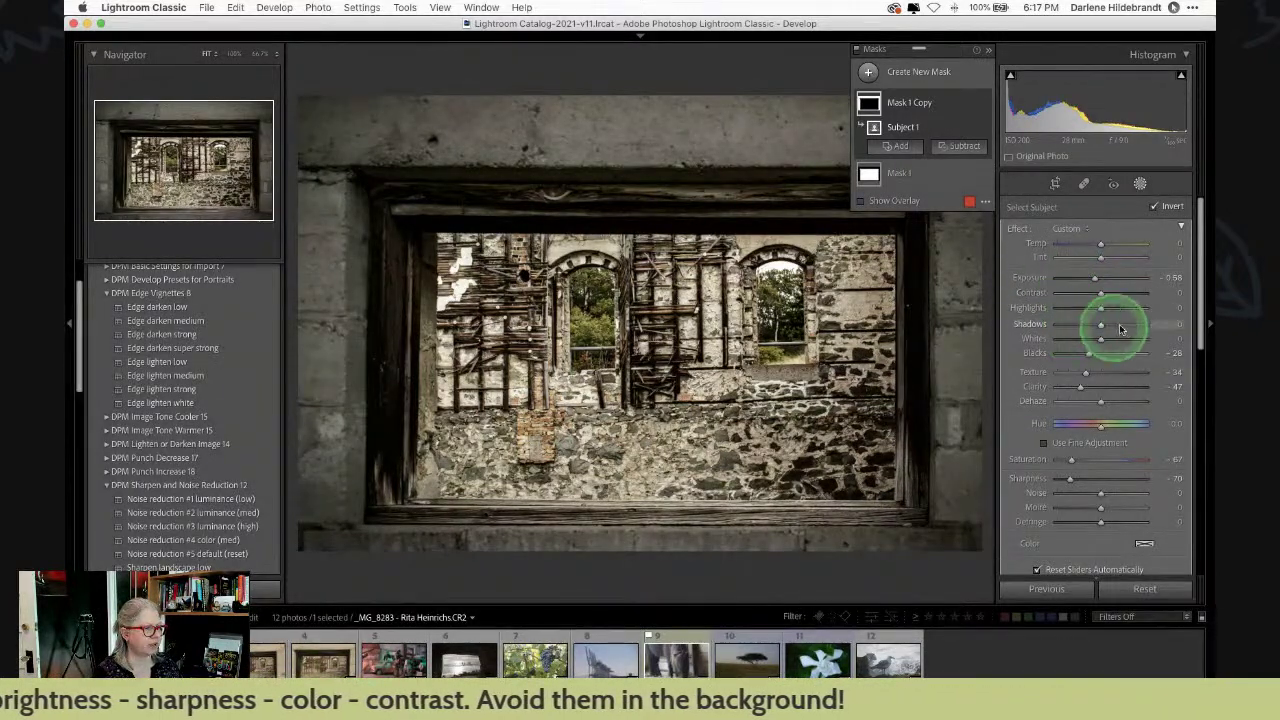
{"action": "mouse_move", "coordinate": [1090, 356]}
{"action": "left_mouse_down"}
{"action": "mouse_move", "coordinate": [1106, 351]}
{"action": "mouse_move", "coordinate": [1090, 354]}
{"action": "left_mouse_up"}
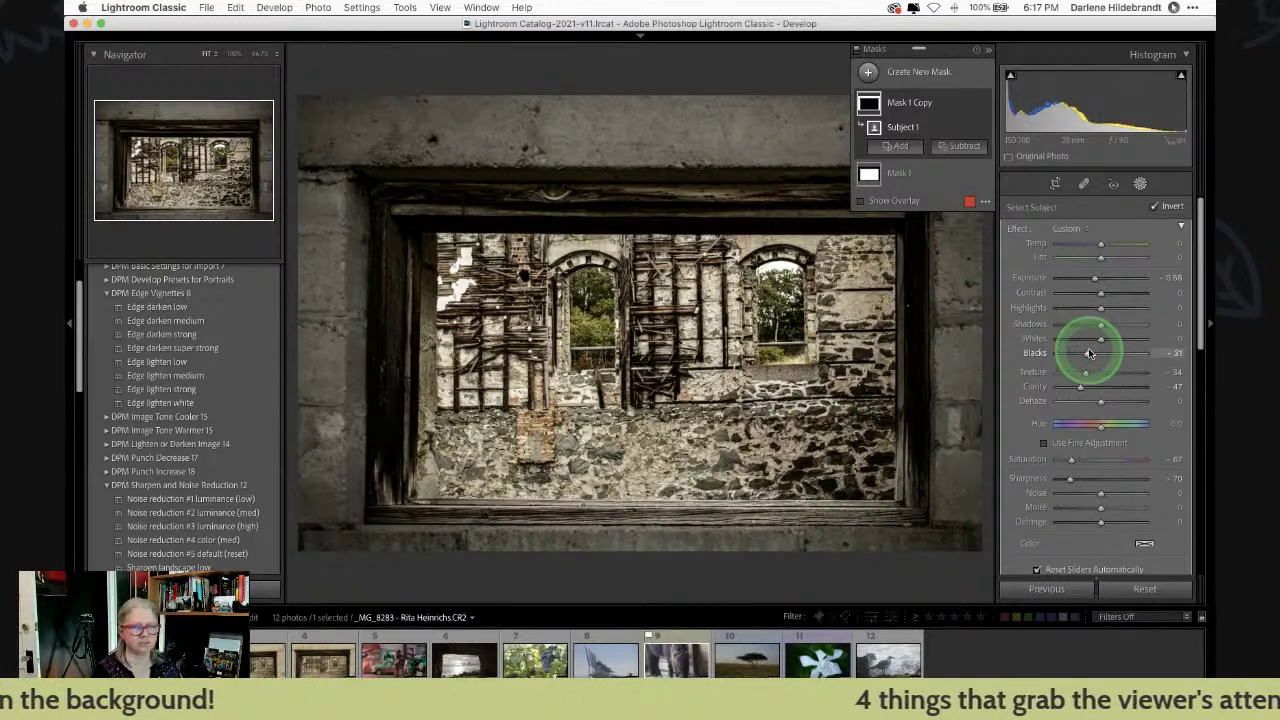
{"action": "left_click", "coordinate": [862, 202]}
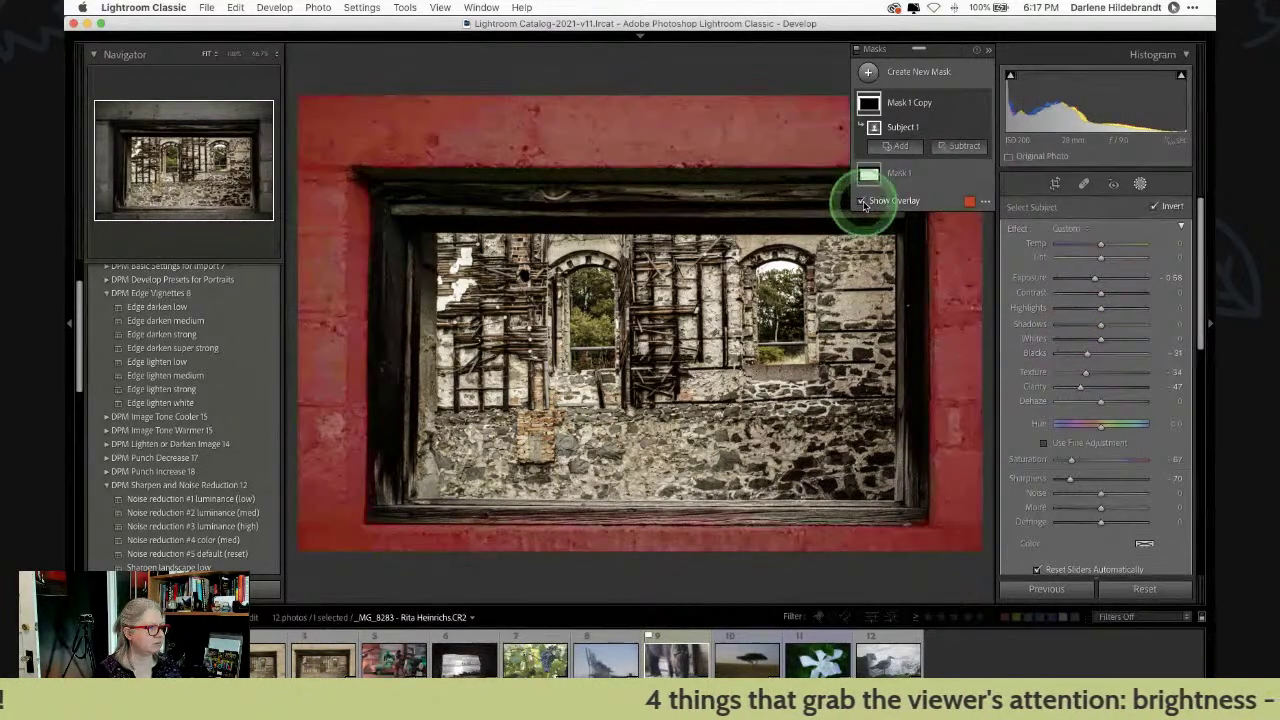
{"action": "left_click", "coordinate": [862, 202]}
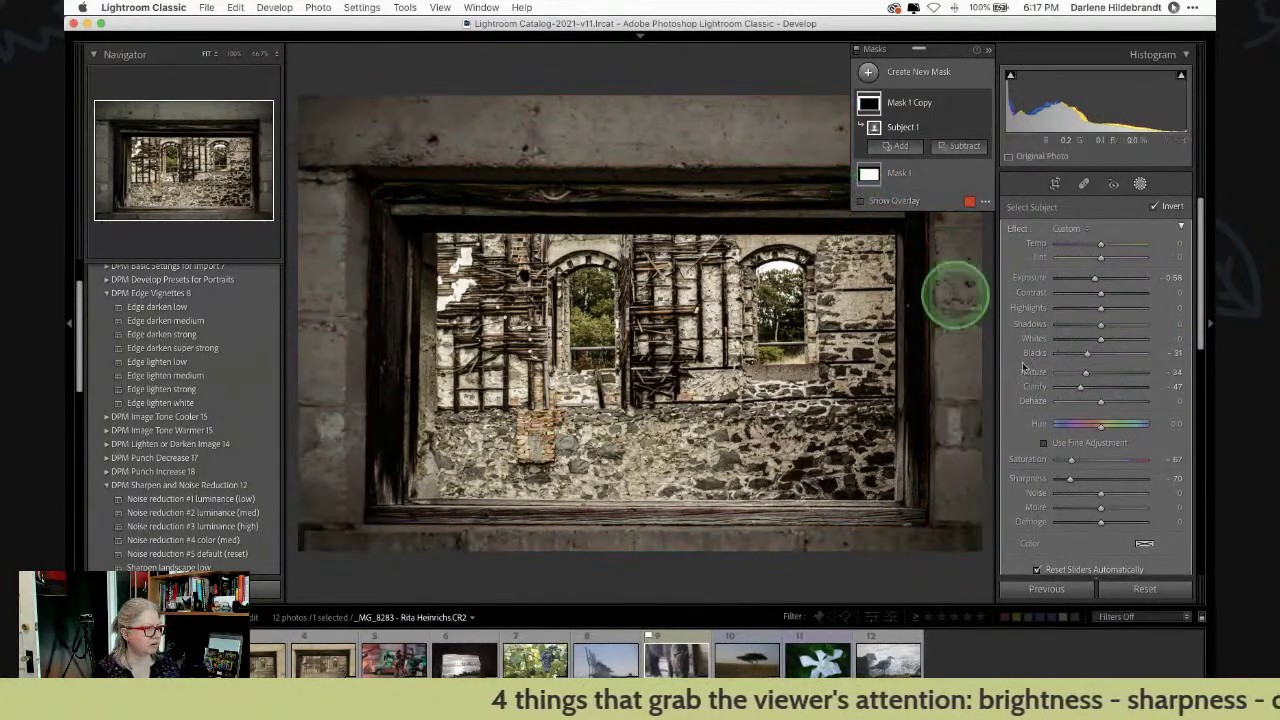
- Rebalance the inverted wall mask's darkening, settling on Exposure -0.82 and Blacks -23
{"action": "double_click", "coordinate": [1090, 354]}
{"action": "mouse_move", "coordinate": [1095, 282]}
{"action": "left_mouse_down"}
{"action": "mouse_move", "coordinate": [1106, 277]}
{"action": "mouse_move", "coordinate": [1091, 281]}
{"action": "left_mouse_up"}
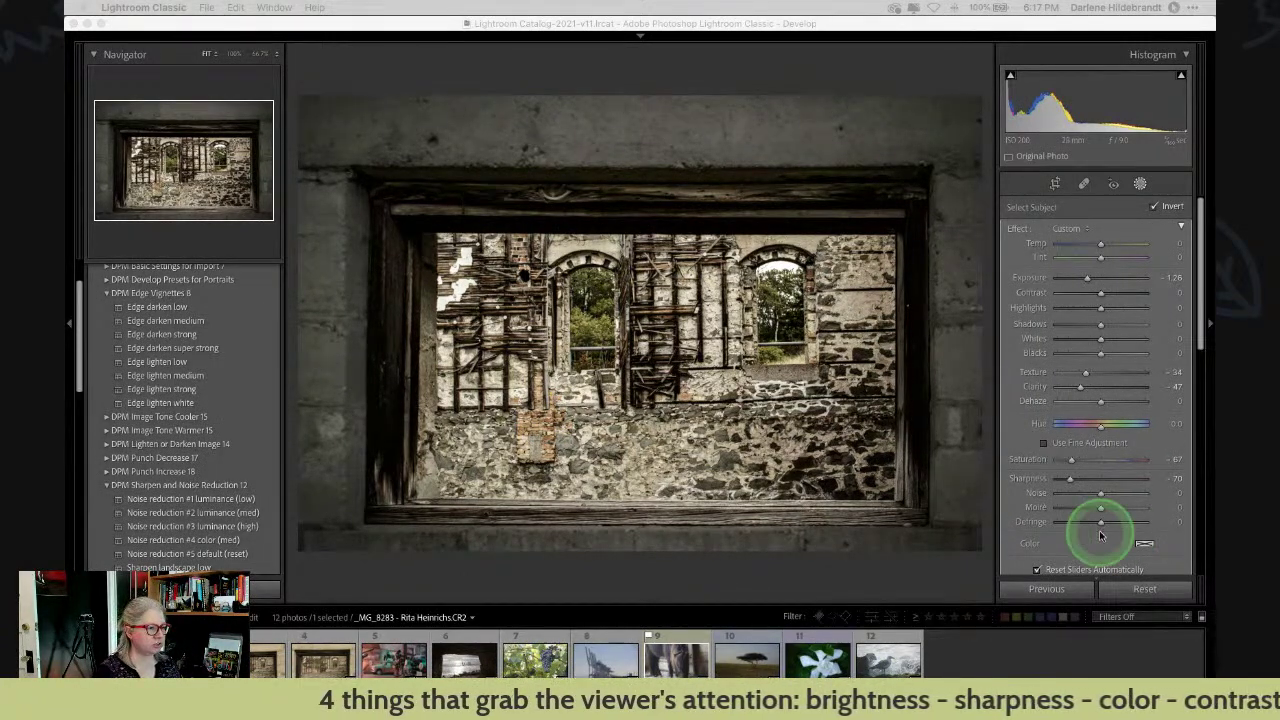
{"action": "double_click", "coordinate": [1089, 276]}
{"action": "left_click_drag", "start_coordinate": [1089, 277], "coordinate": [1091, 279]}
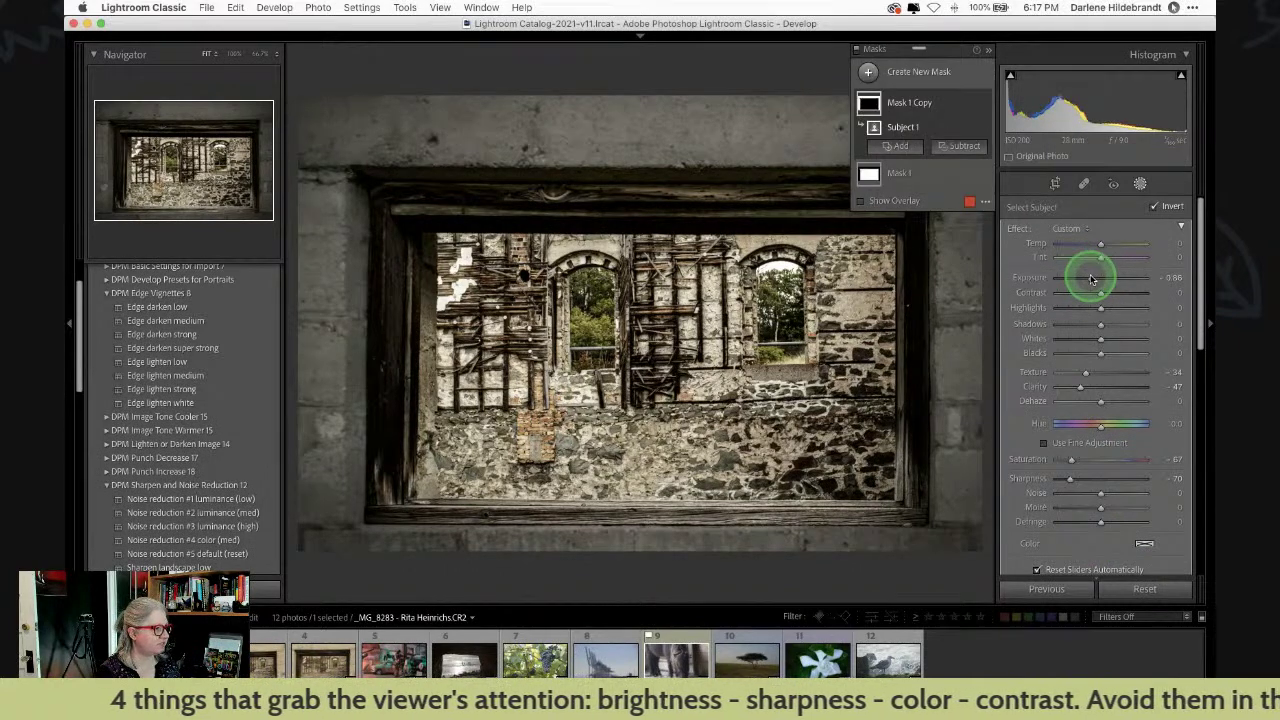
{"action": "left_click_drag", "start_coordinate": [1094, 354], "coordinate": [1092, 353]}
{"action": "left_click_drag", "start_coordinate": [1091, 280], "coordinate": [1094, 282]}
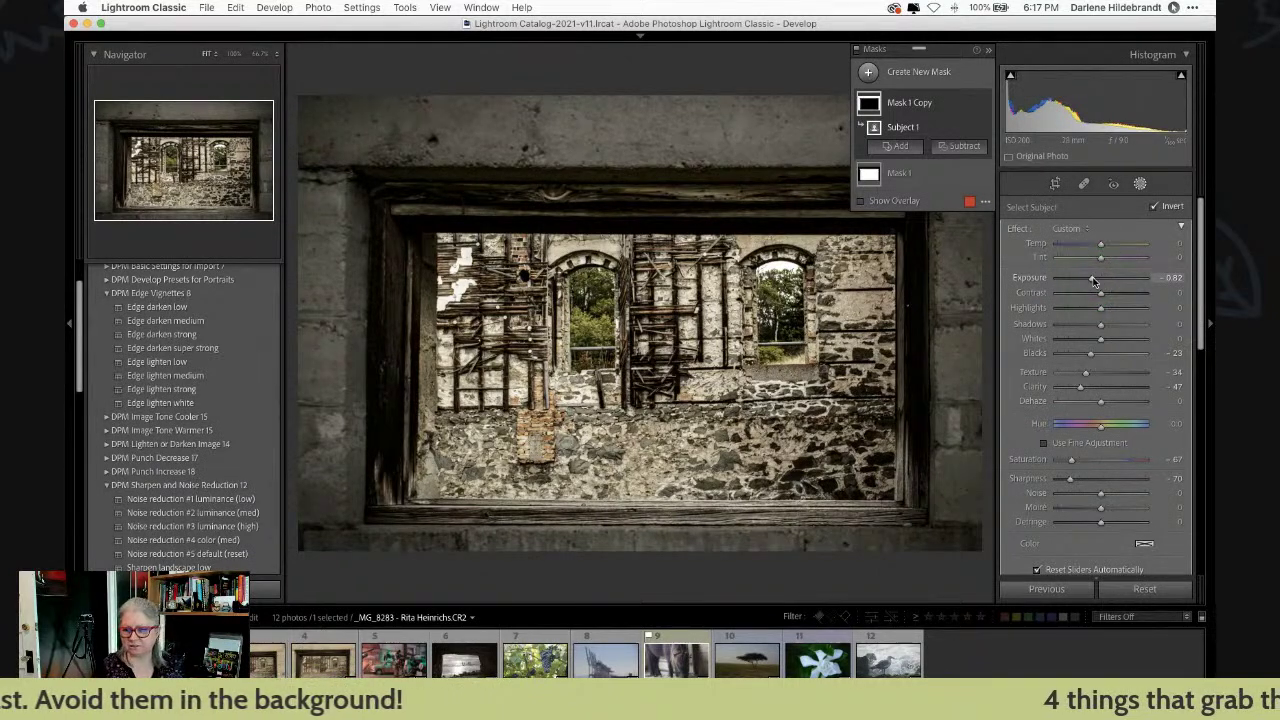
{"action": "left_click", "coordinate": [1093, 281]}
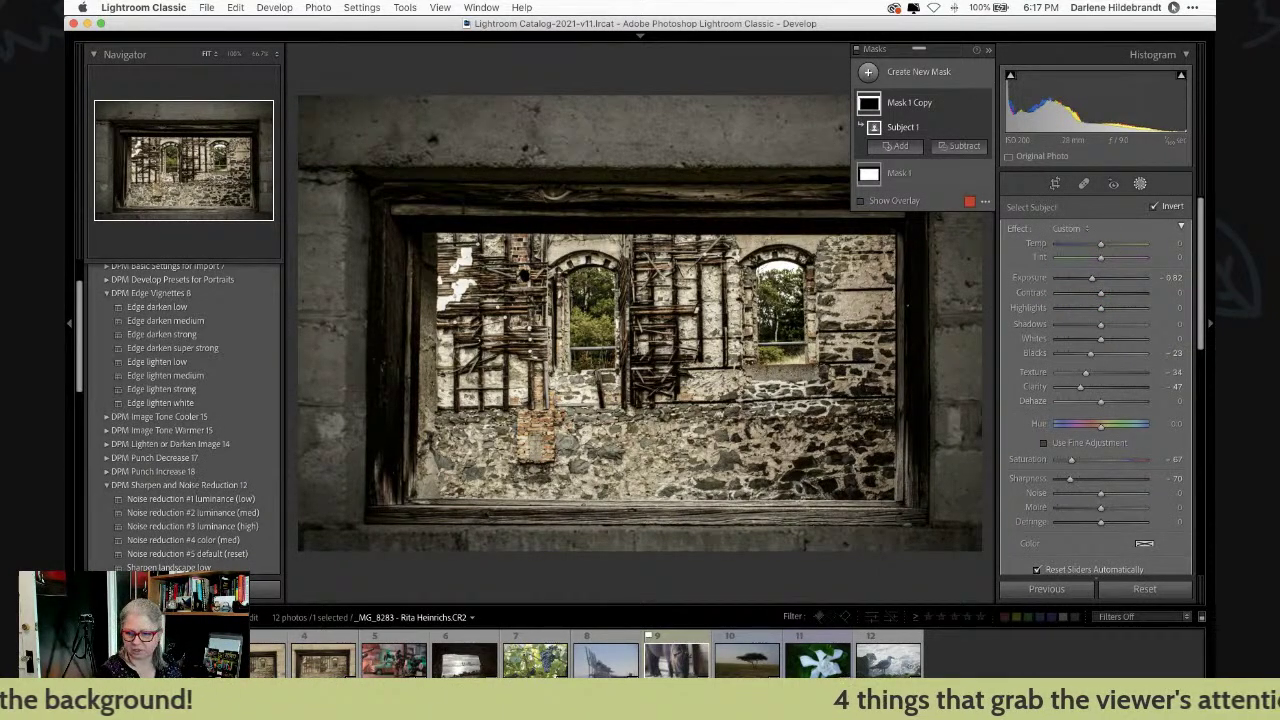
- Switch all masks off and on to compare the photo with and without the local adjustments
{"action": "left_click", "coordinate": [853, 77]}
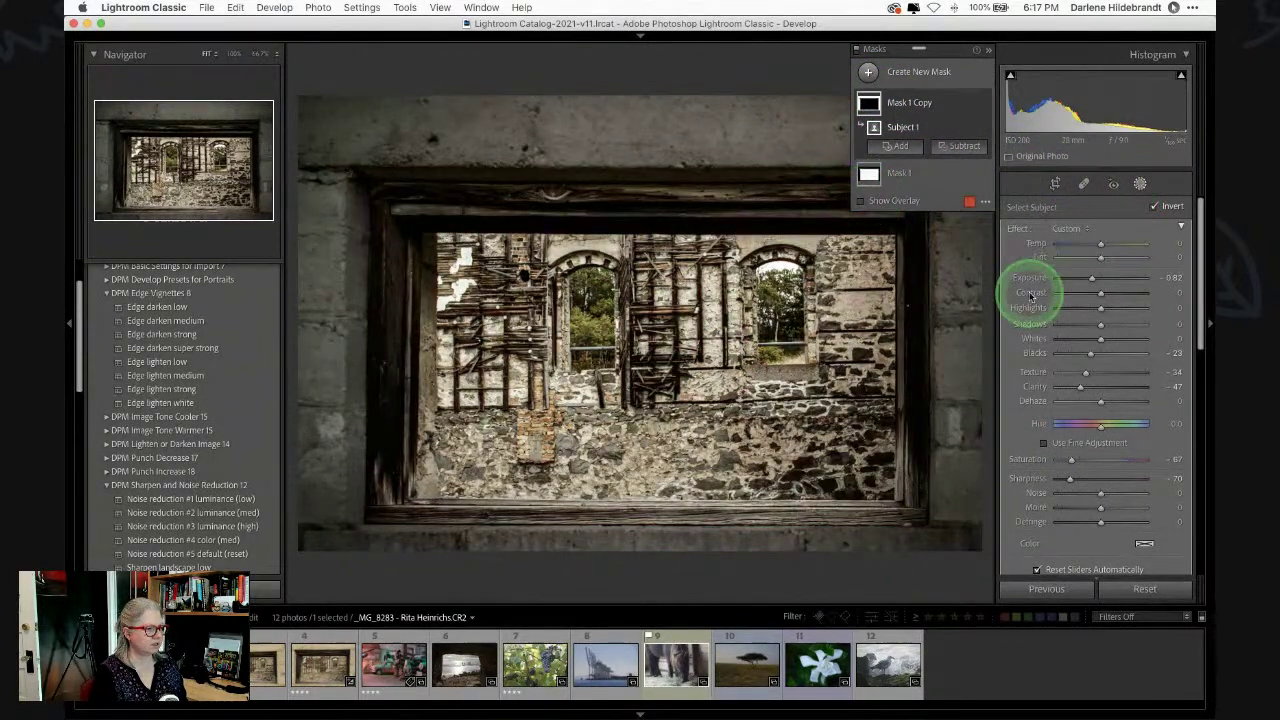
{"action": "scroll", "coordinate": [1063, 449], "scroll_direction": "down", "scroll_amount": 5}
{"action": "left_click", "coordinate": [1012, 456]}
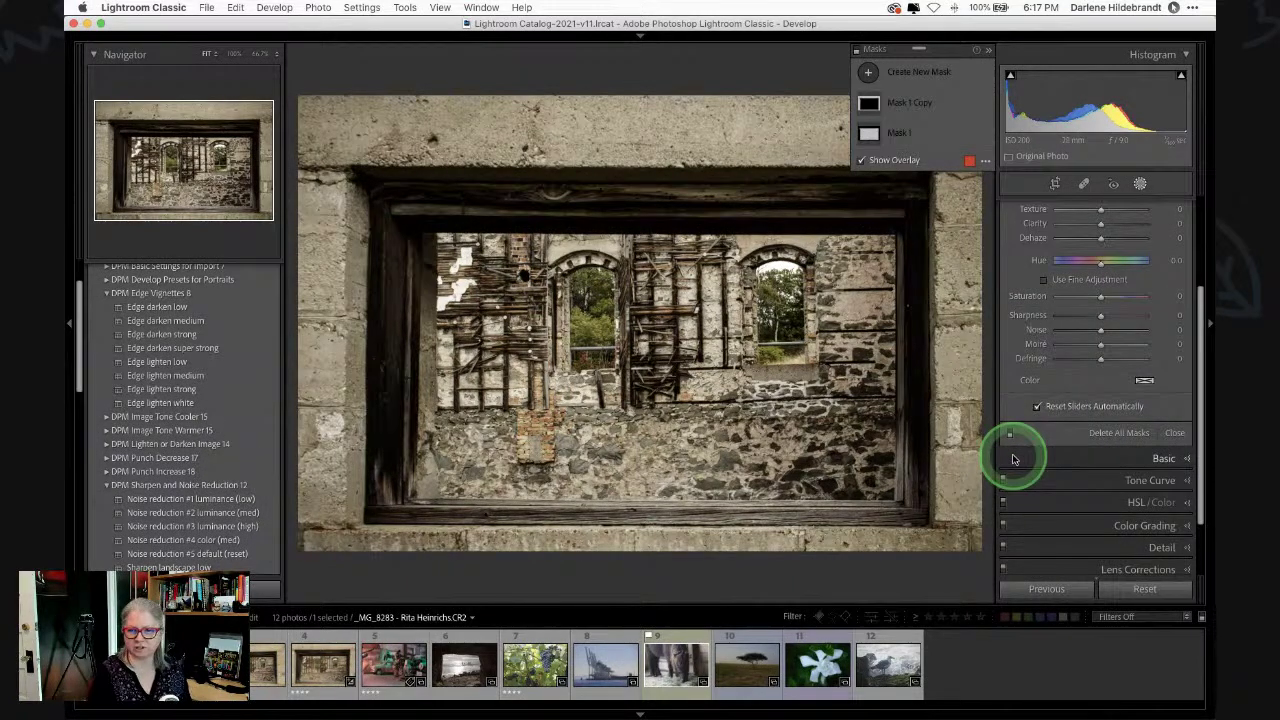
{"action": "left_click", "coordinate": [1010, 433]}
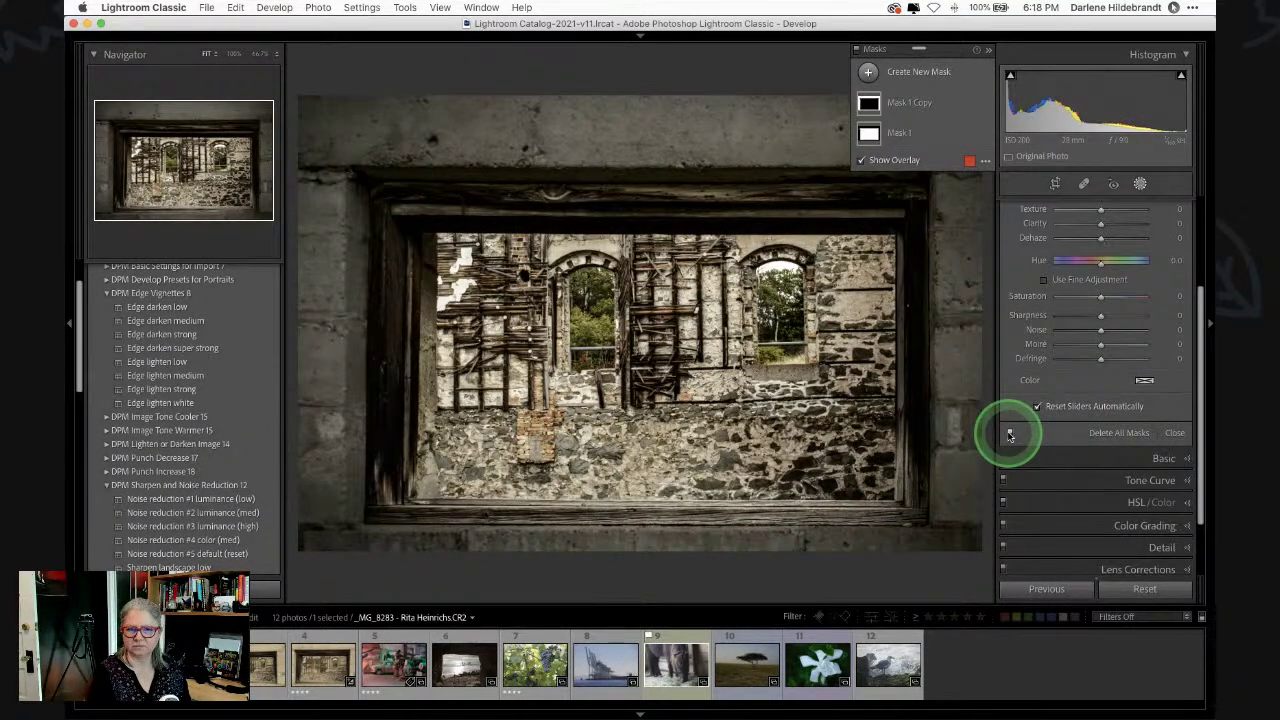
{"action": "left_click", "coordinate": [1010, 434]}
{"action": "left_click", "coordinate": [1010, 434]}
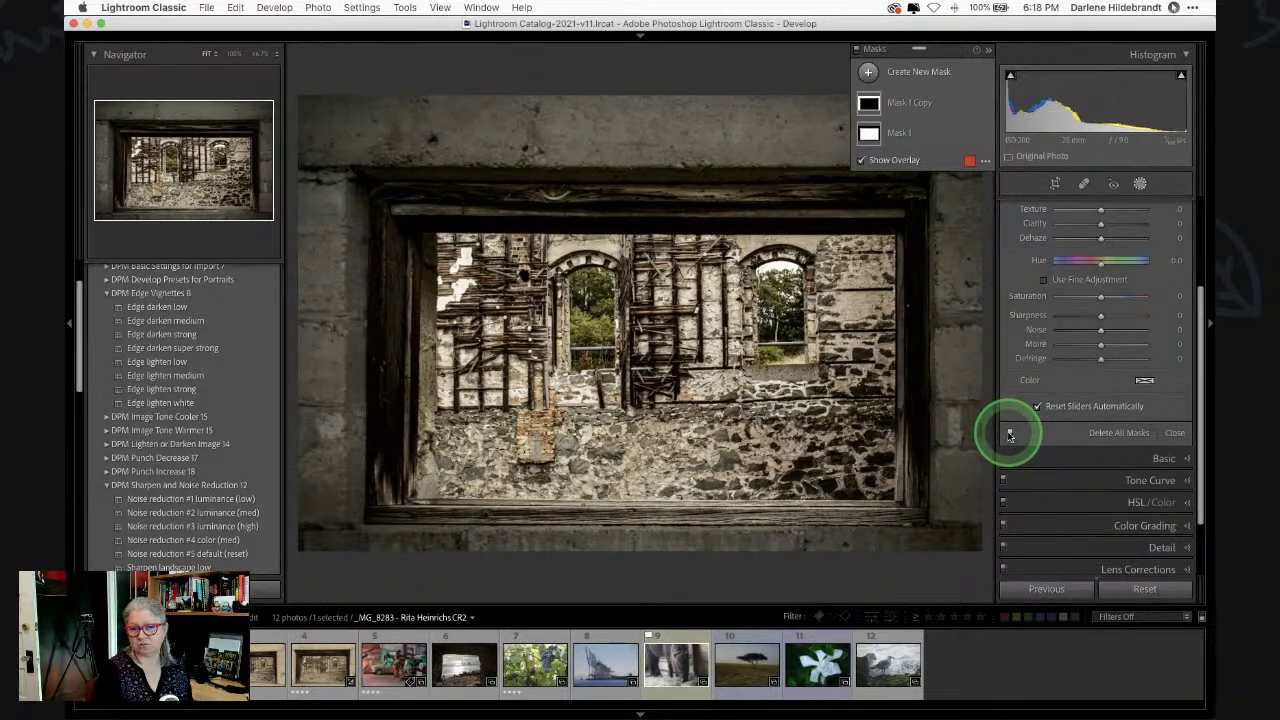
{"action": "scroll", "coordinate": [1010, 434], "scroll_direction": "up", "scroll_amount": 4}
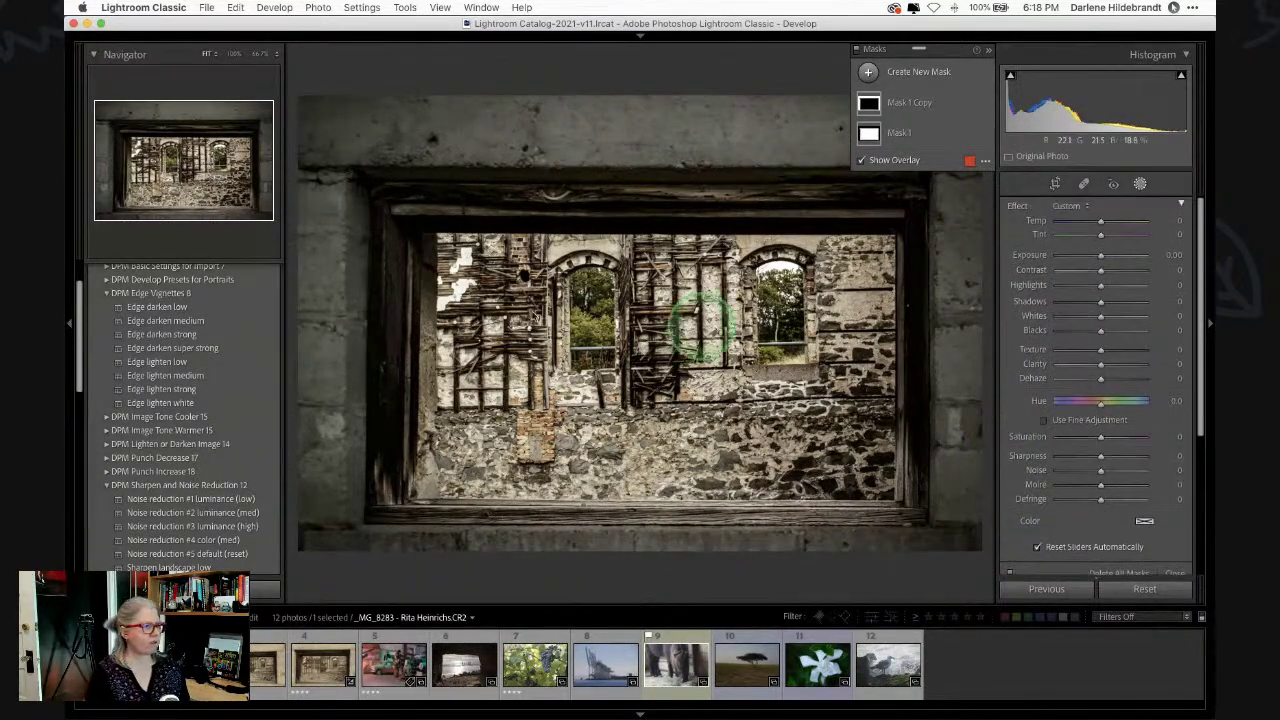
- Close the masking tool and compare the edited photo with its unedited before view
{"action": "left_click", "coordinate": [1141, 184]}
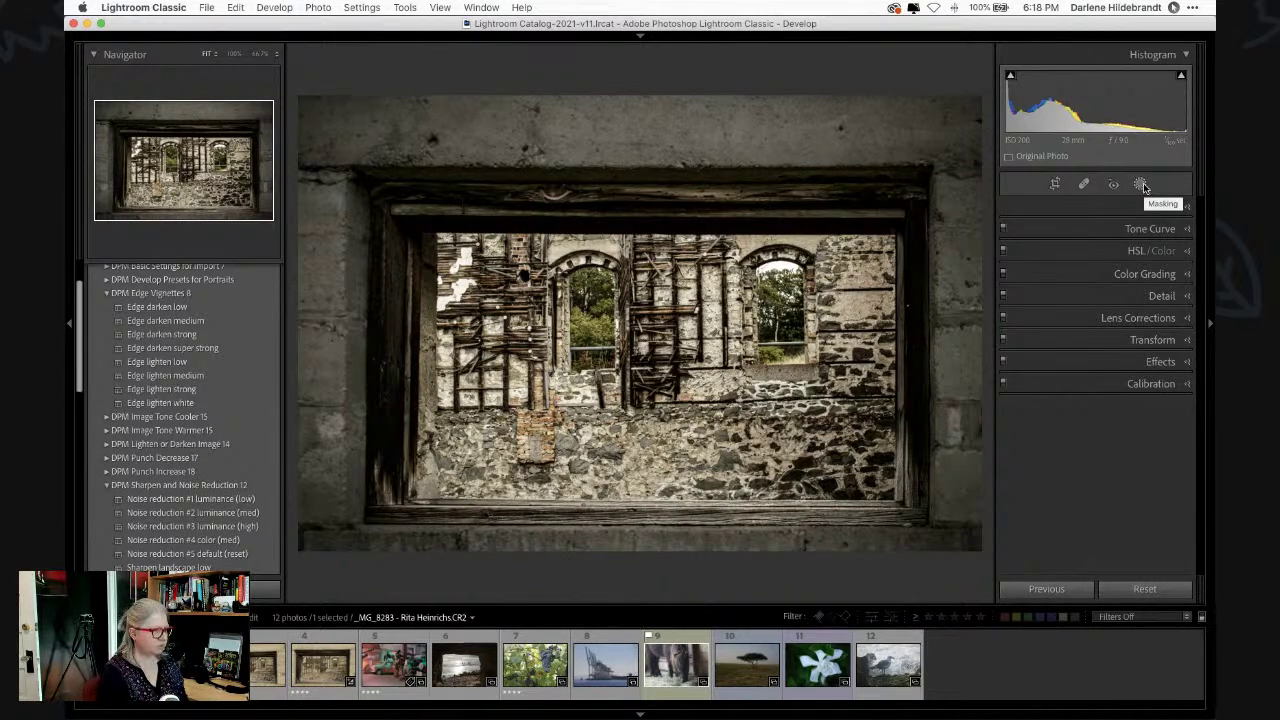
{"action": "key", "text": "backslash"}
{"action": "key", "text": "backslash"}
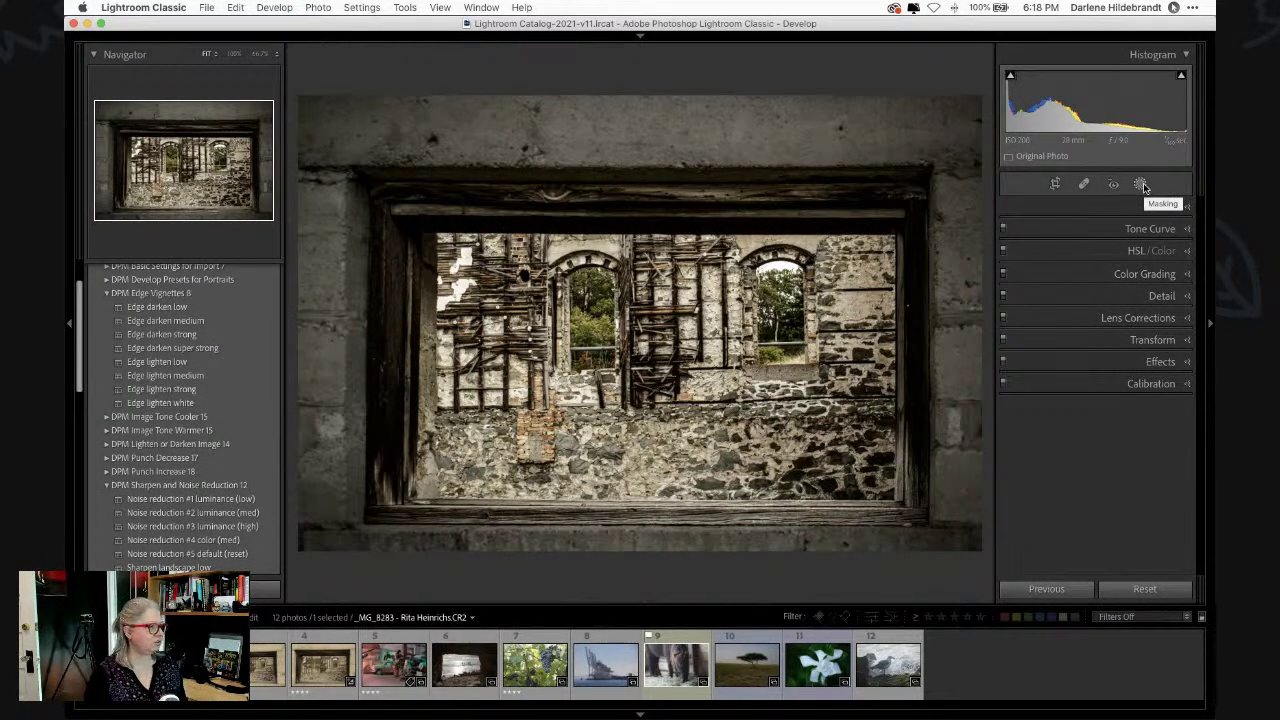
- Reopen the original subject mask over the window, set its Saturation to 28 and close masking
{"action": "left_click", "coordinate": [1141, 185]}
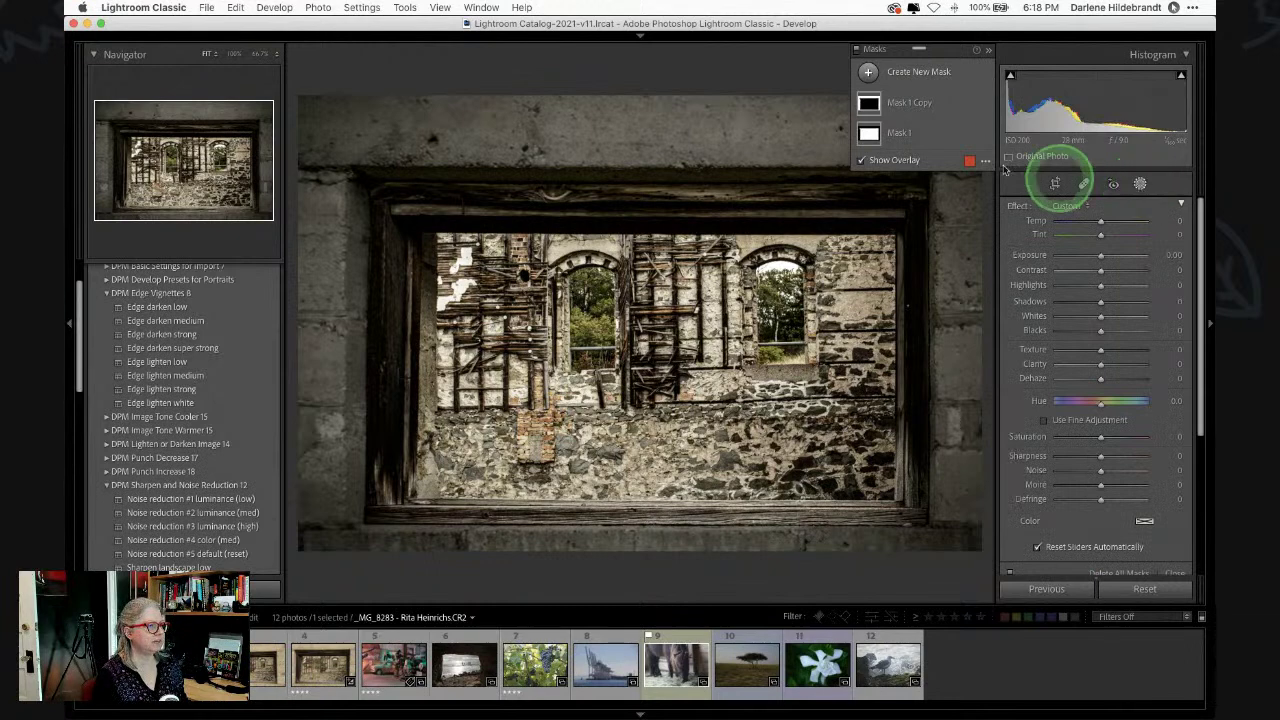
{"action": "left_click", "coordinate": [930, 142]}
{"action": "left_click", "coordinate": [1090, 412]}
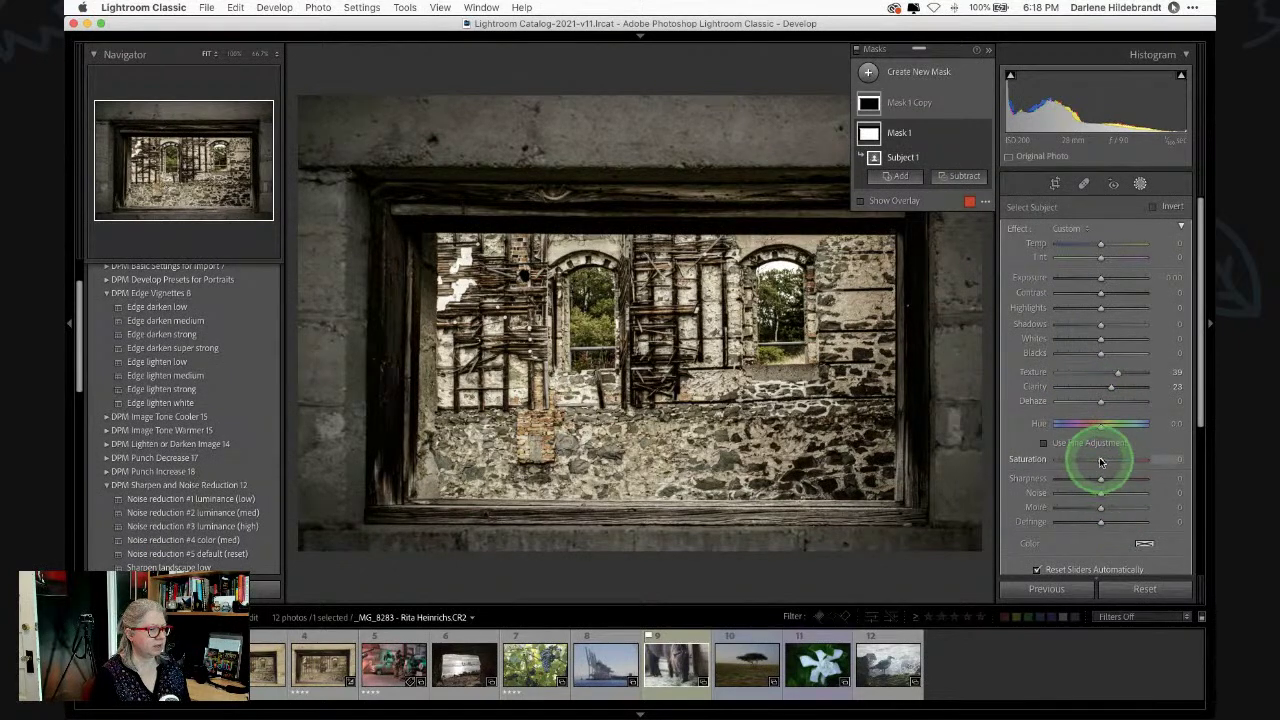
{"action": "left_click_drag", "start_coordinate": [1103, 462], "coordinate": [1113, 459]}
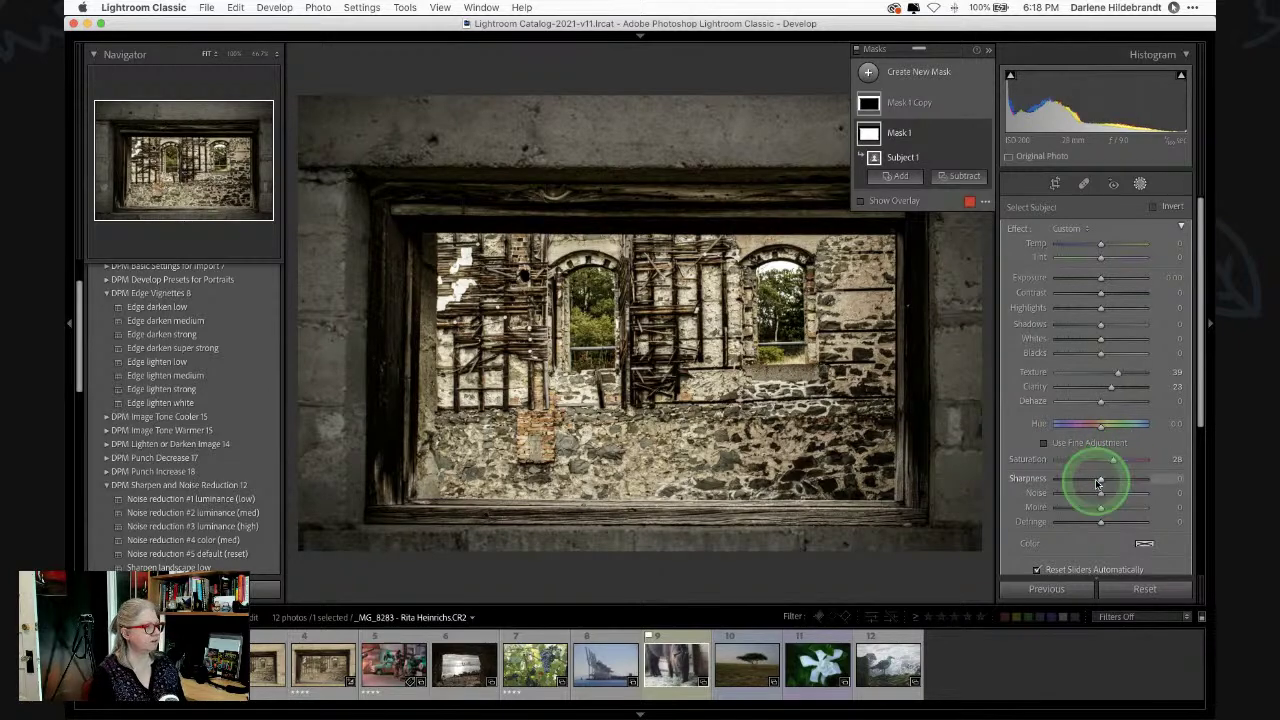
{"action": "left_click", "coordinate": [1140, 184]}
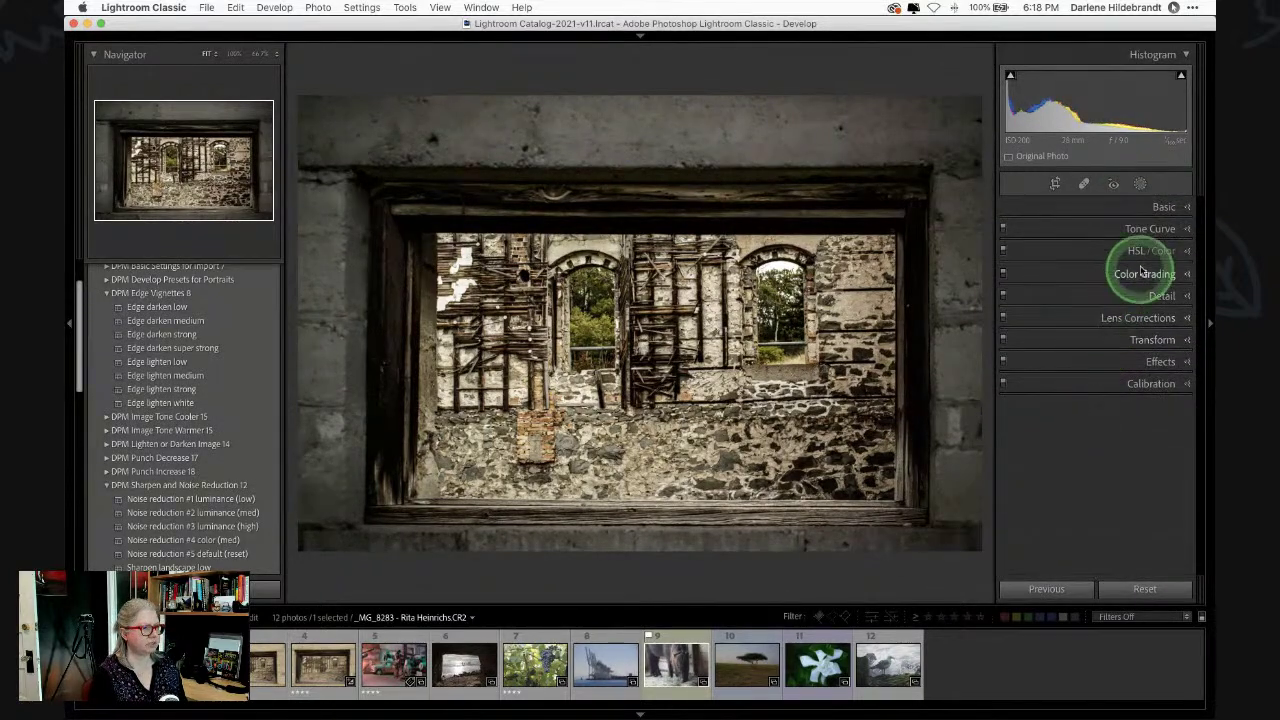
- Adjust HSL saturation by sampling colours in the photo's wall and foliage, setting Orange to +28, Yellow to +23 and Green to -4
{"action": "left_click", "coordinate": [1111, 251]}
{"action": "left_click", "coordinate": [1066, 273]}
{"action": "left_click", "coordinate": [1023, 284]}
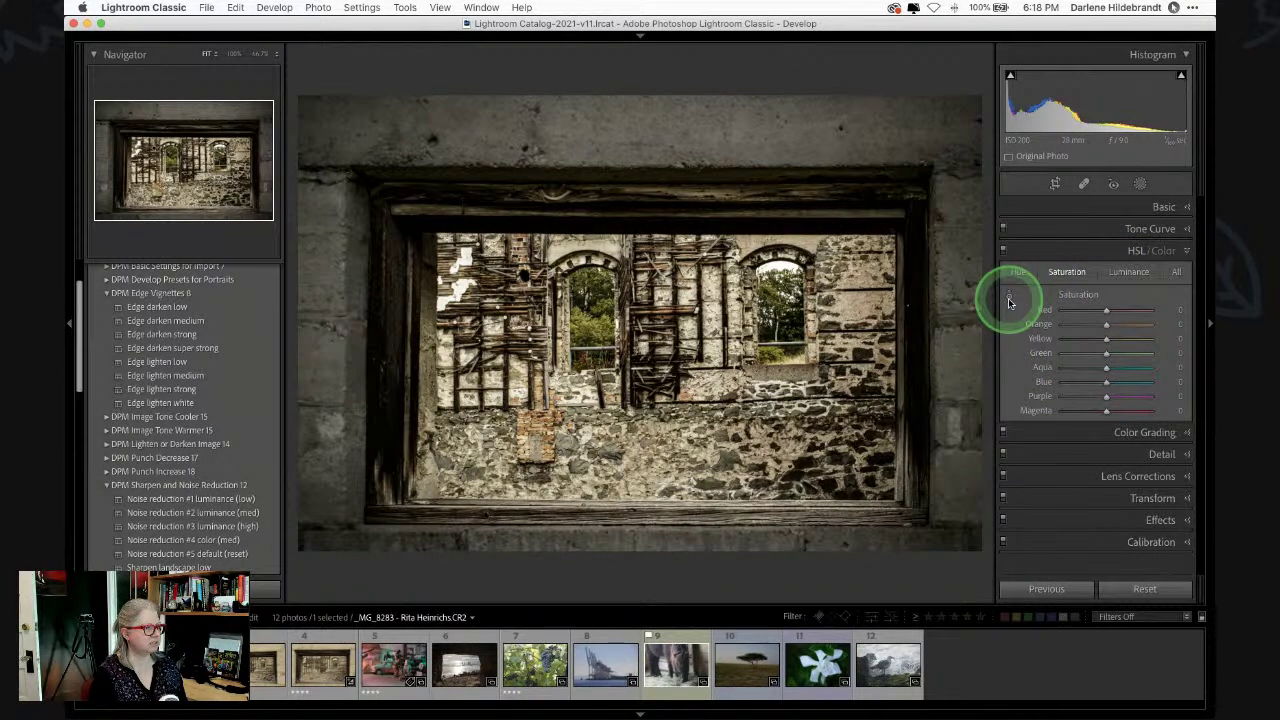
{"action": "left_click", "coordinate": [710, 370]}
{"action": "left_click_drag", "start_coordinate": [693, 405], "coordinate": [691, 340]}
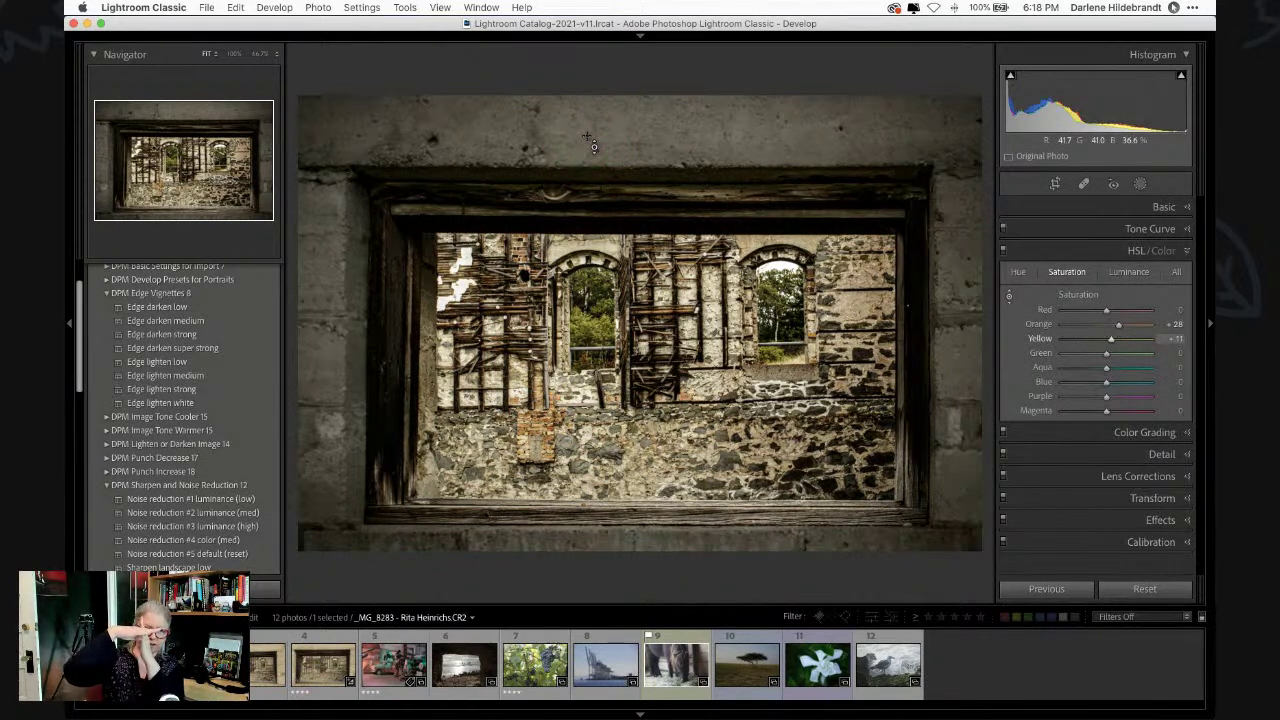
{"action": "mouse_move", "coordinate": [594, 332]}
{"action": "left_mouse_down"}
{"action": "mouse_move", "coordinate": [593, 311]}
{"action": "mouse_move", "coordinate": [588, 410]}
{"action": "mouse_move", "coordinate": [587, 181]}
{"action": "mouse_move", "coordinate": [586, 454]}
{"action": "mouse_move", "coordinate": [566, 206]}
{"action": "mouse_move", "coordinate": [568, 264]}
{"action": "mouse_move", "coordinate": [597, 331]}
{"action": "left_mouse_up"}
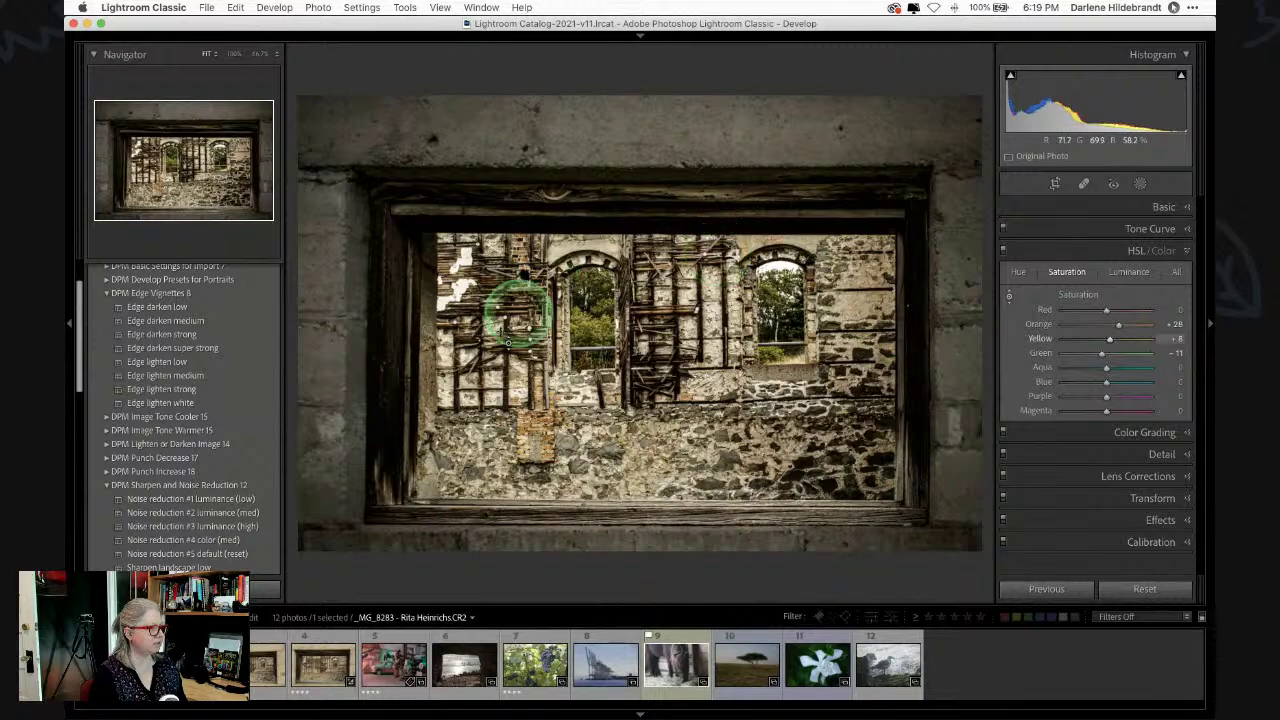
{"action": "left_click_drag", "start_coordinate": [608, 351], "coordinate": [587, 329]}
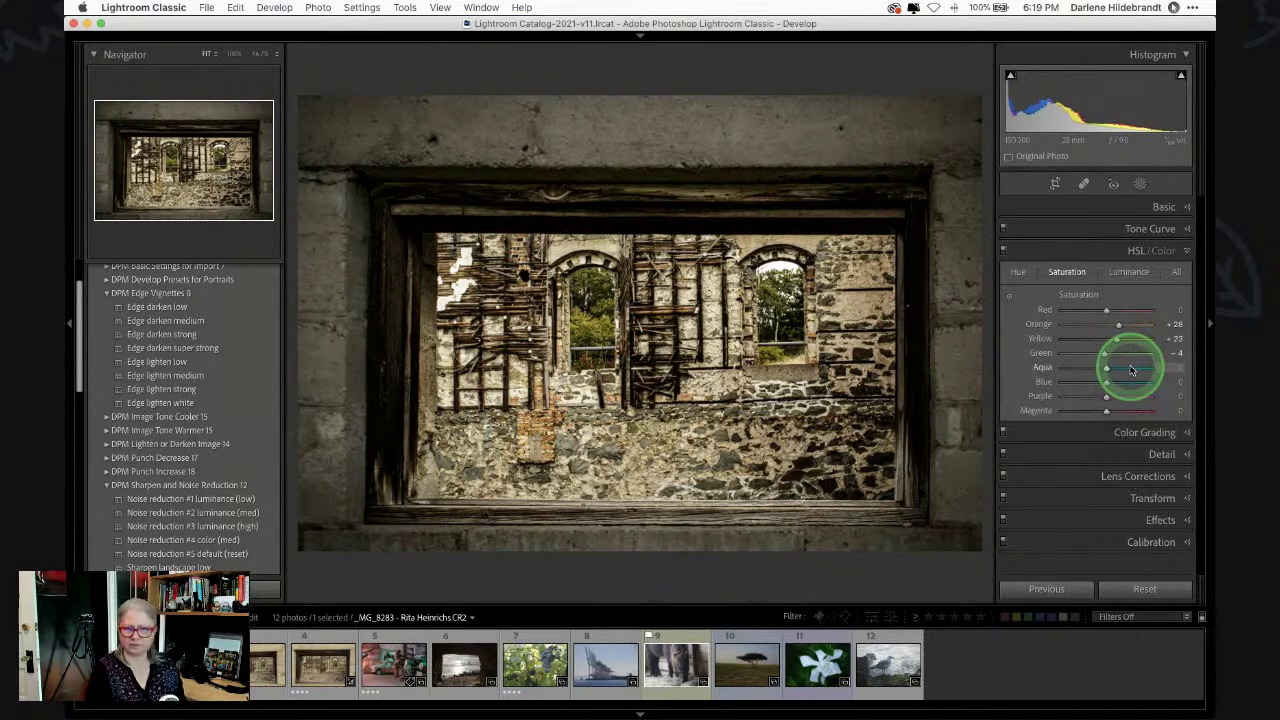
- Check the photo's before and after versions with the HSL saturation changes applied
{"action": "key", "text": "backslash"}
{"action": "key", "text": "backslash"}
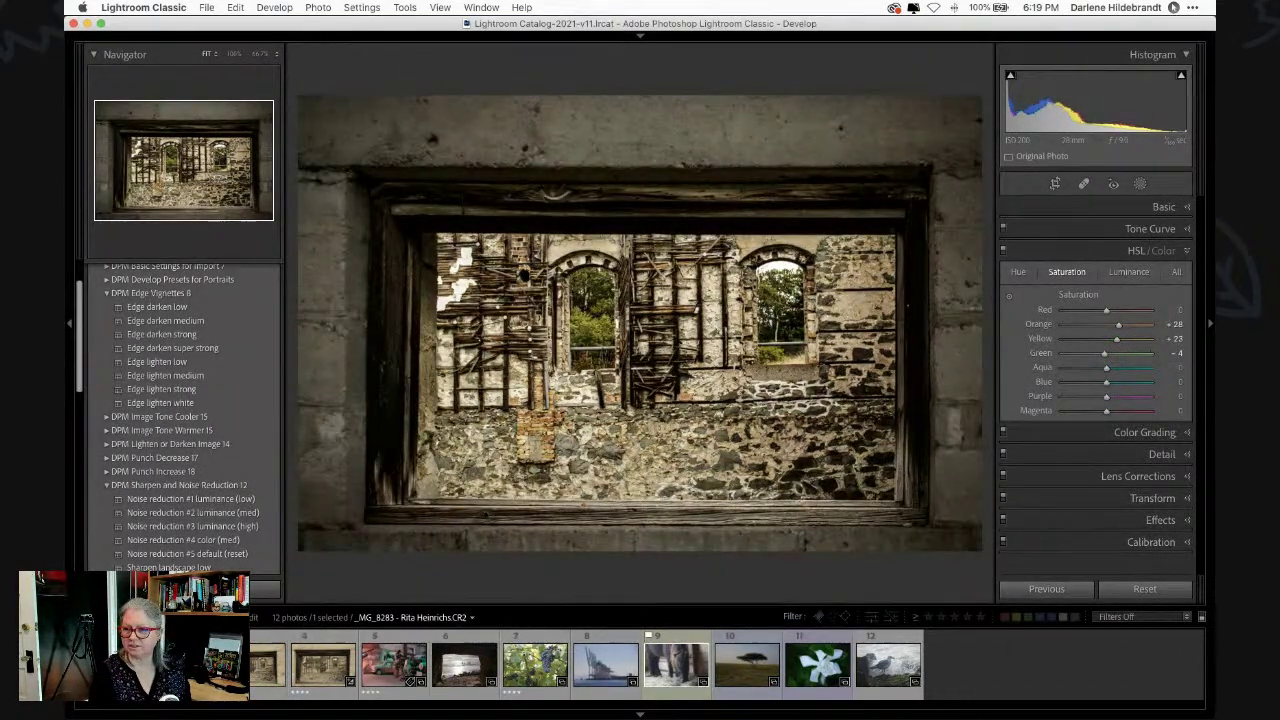
{"action": "key", "text": "shift+f"}
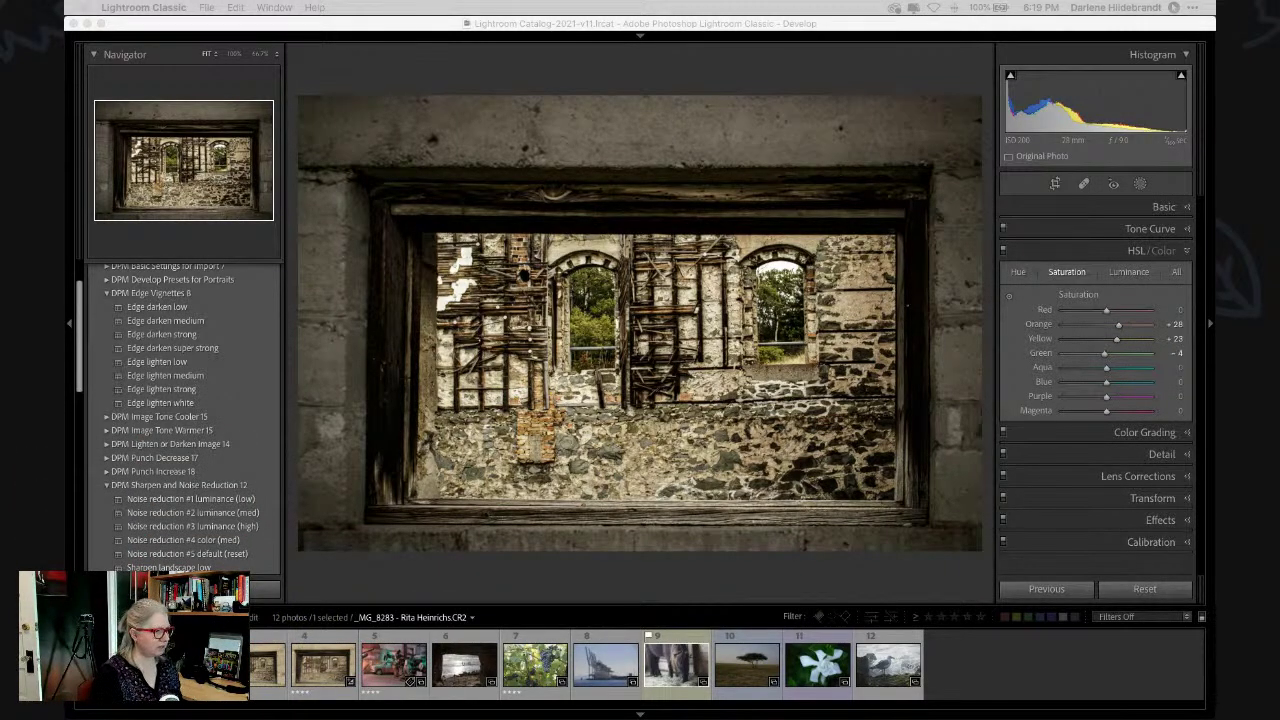
- Return to the library grid and open the photo of the grape cluster for developing
{"action": "left_click", "coordinate": [938, 578]}
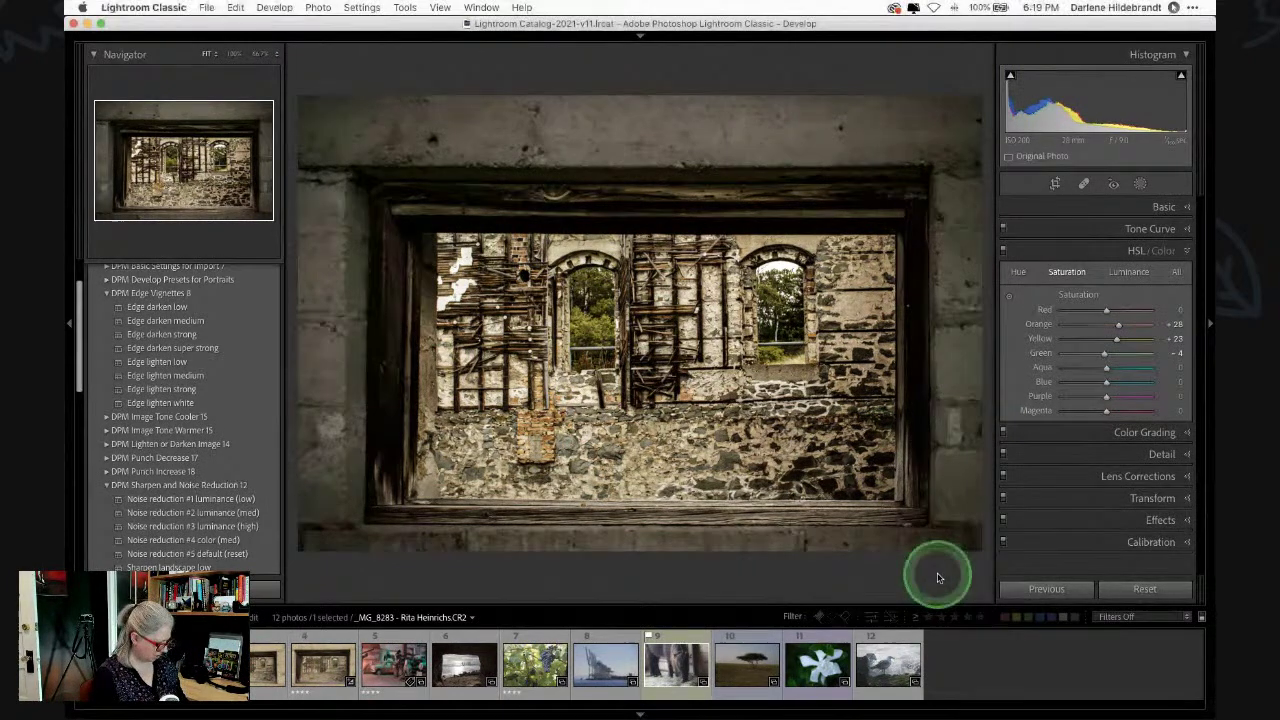
{"action": "key", "text": "g"}
{"action": "scroll", "coordinate": [933, 574], "scroll_direction": "down", "scroll_amount": 3}
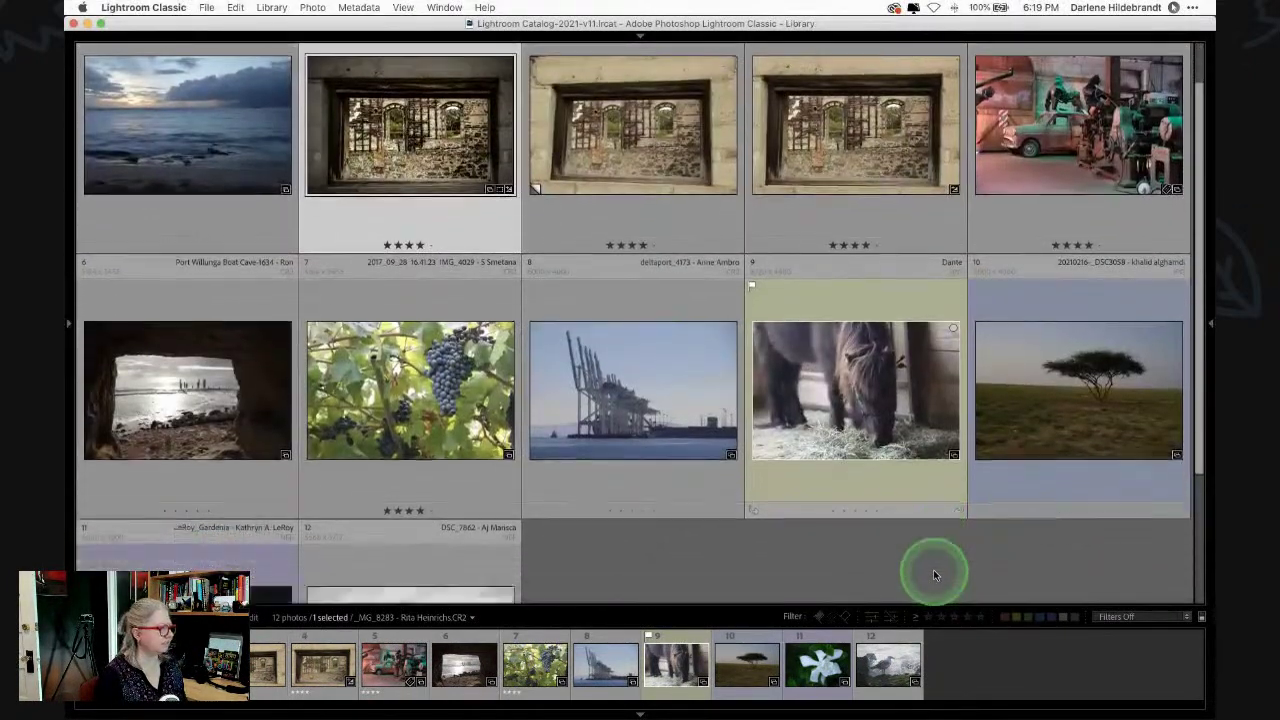
{"action": "scroll", "coordinate": [933, 574], "scroll_direction": "up", "scroll_amount": 4}
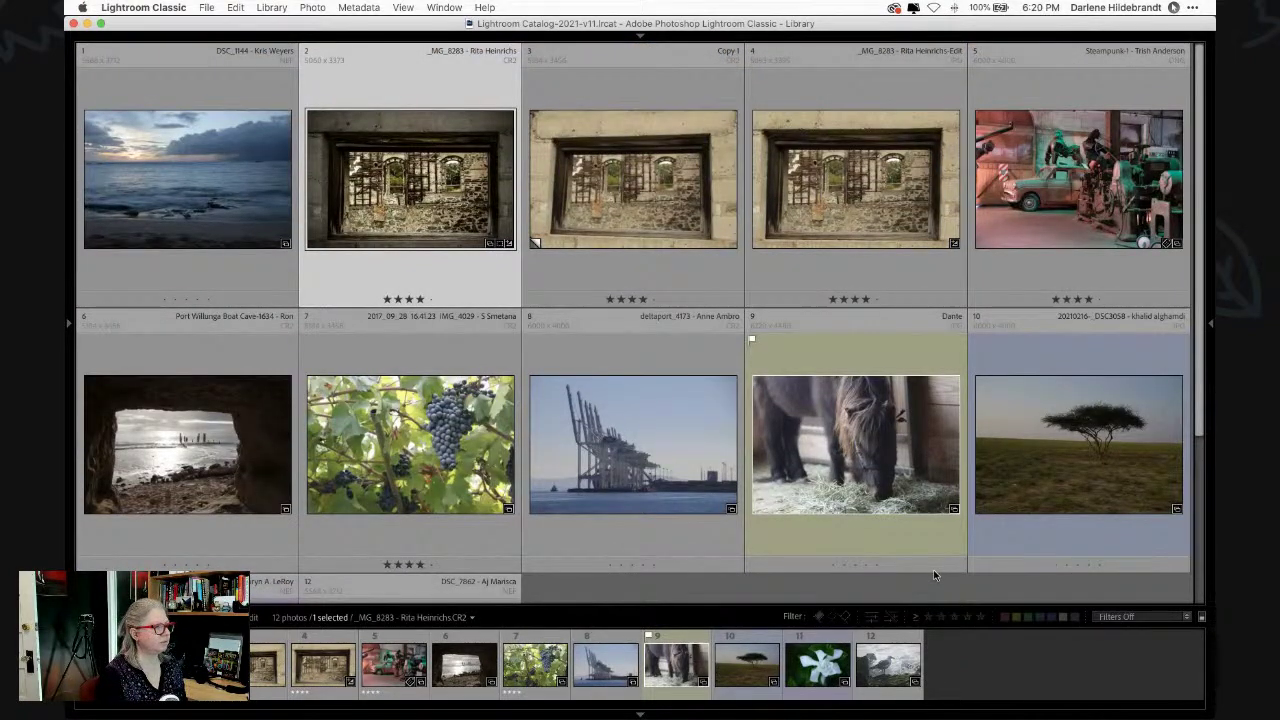
{"action": "left_click", "coordinate": [372, 453]}
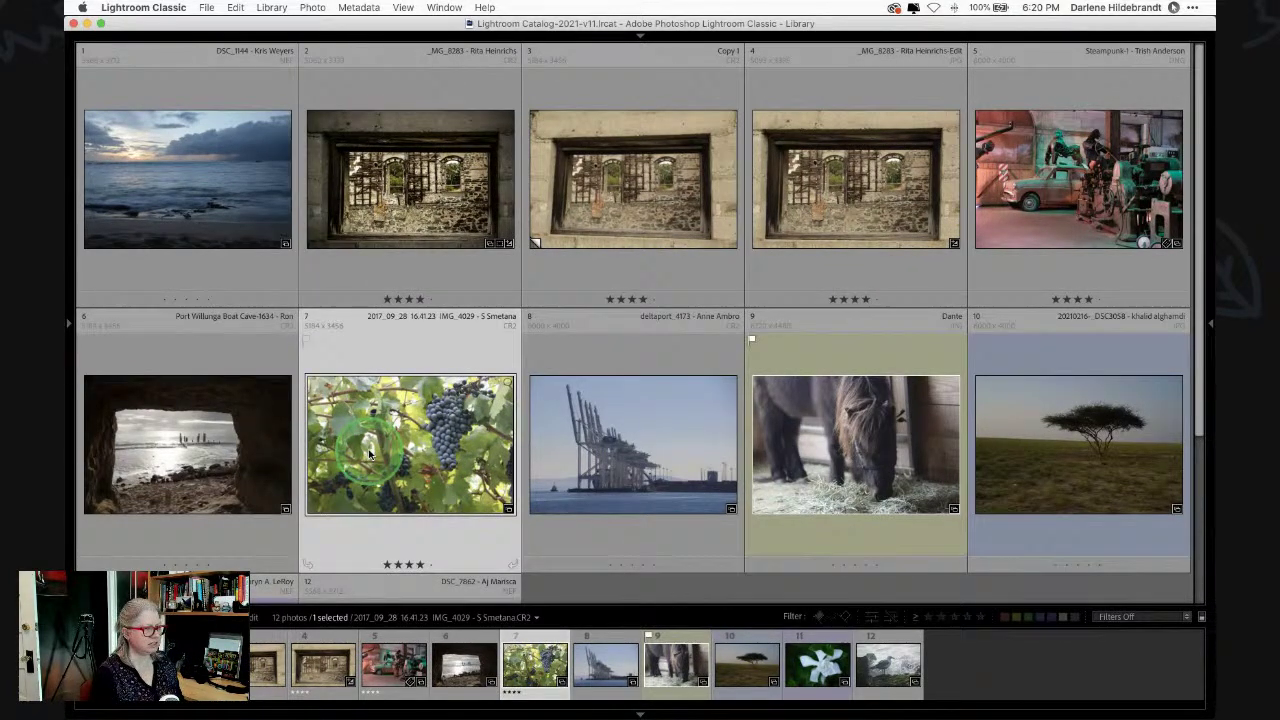
{"action": "key", "text": "d"}
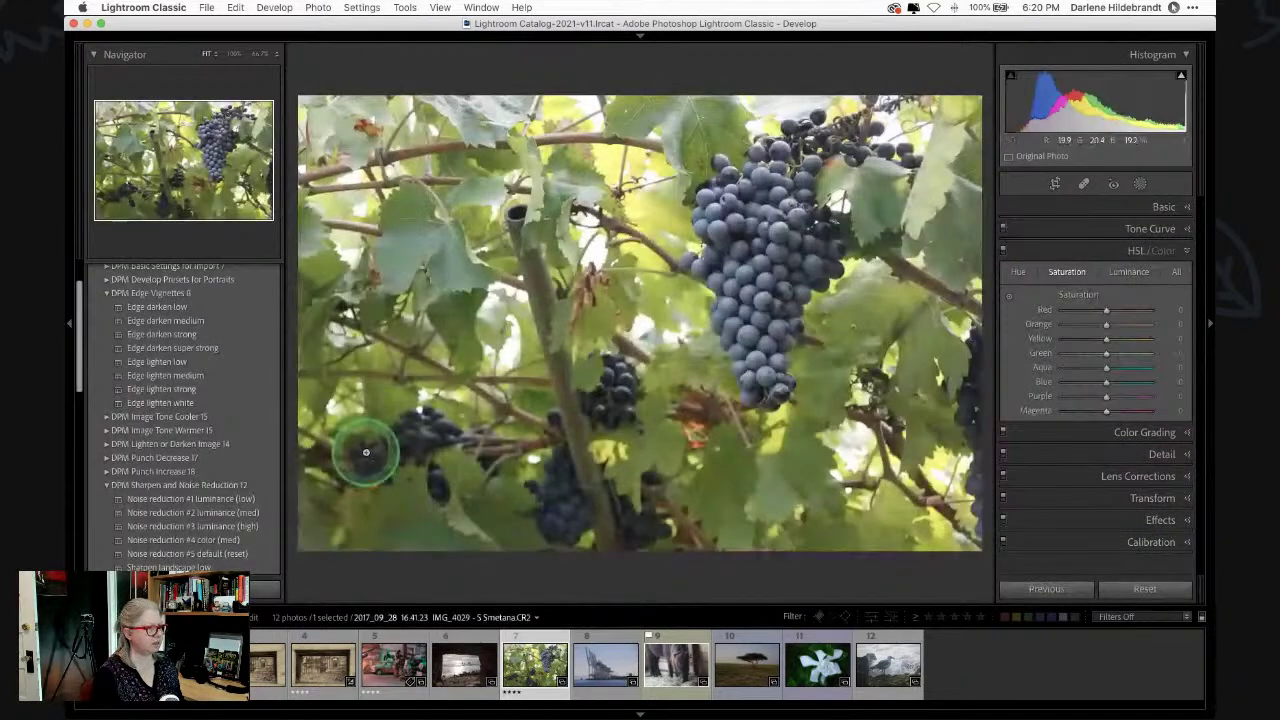
{"action": "left_click", "coordinate": [554, 411]}
{"action": "left_click", "coordinate": [727, 437]}
{"action": "left_click", "coordinate": [497, 381]}
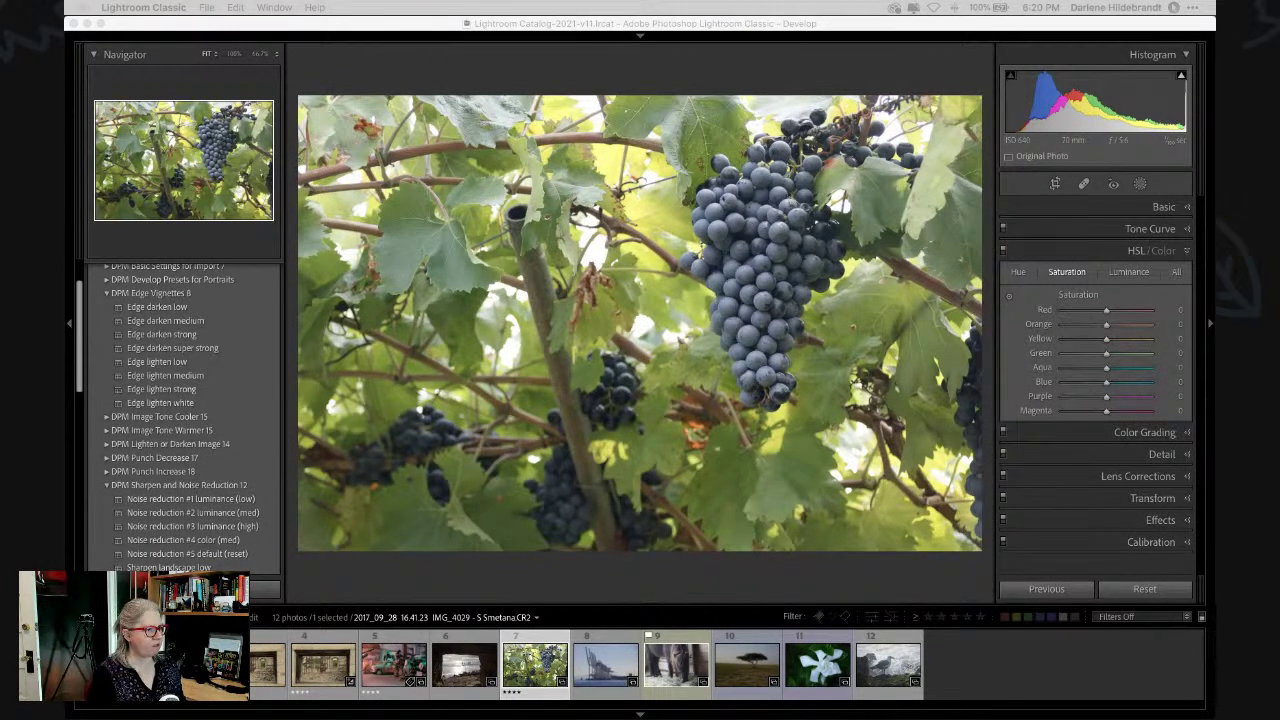
- Apply the Camera Landscape profile to the grape photo and close the profile browser
{"action": "left_click", "coordinate": [1160, 207]}
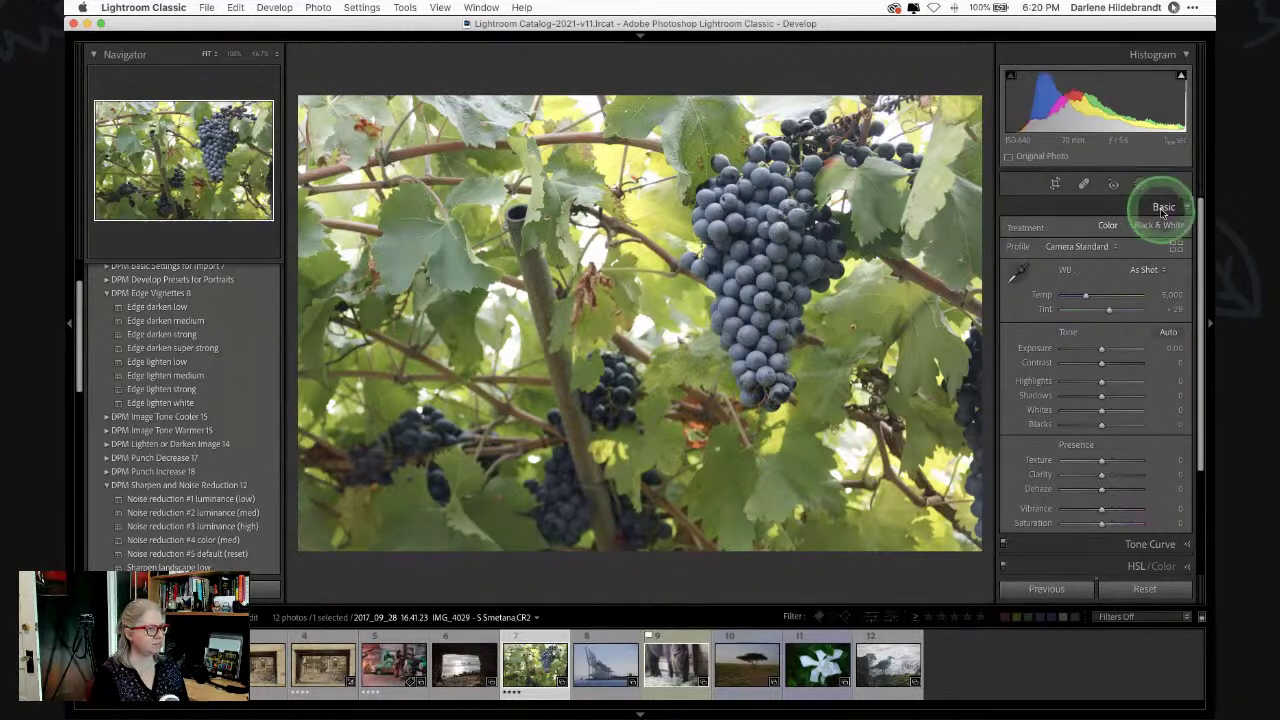
{"action": "left_click", "coordinate": [1176, 249]}
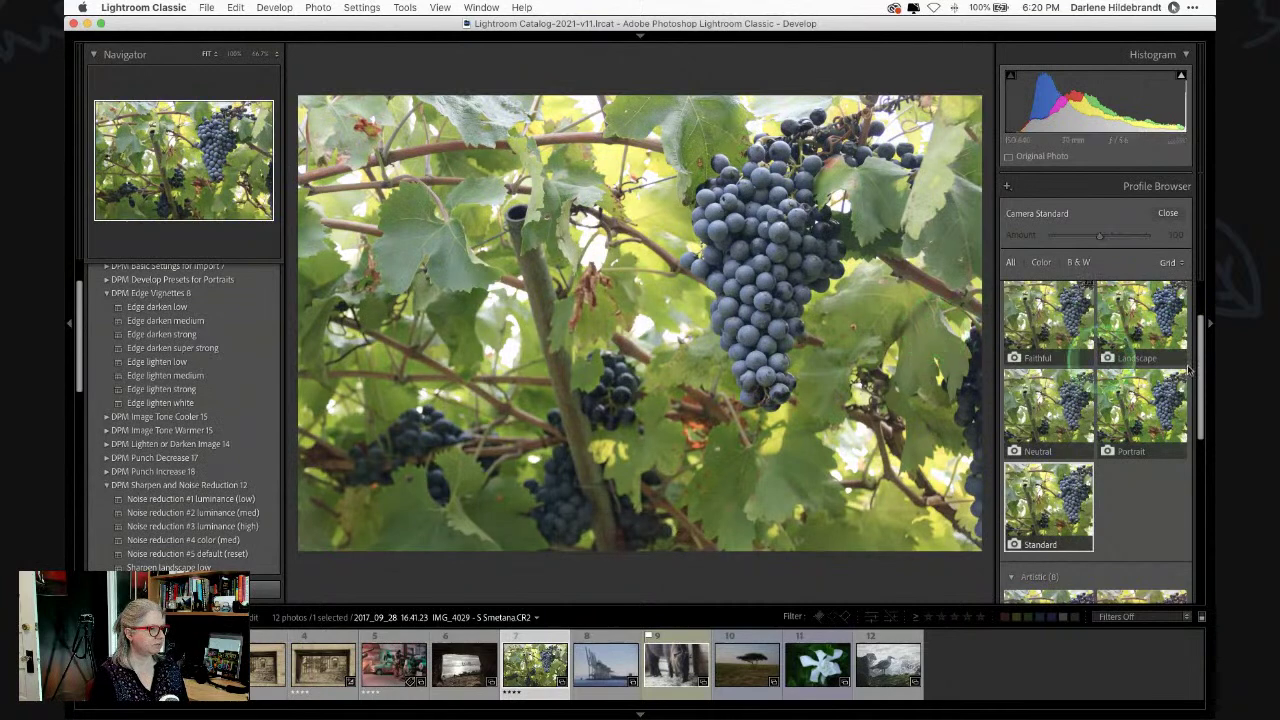
{"action": "left_click", "coordinate": [1140, 330]}
{"action": "left_click", "coordinate": [1165, 212]}
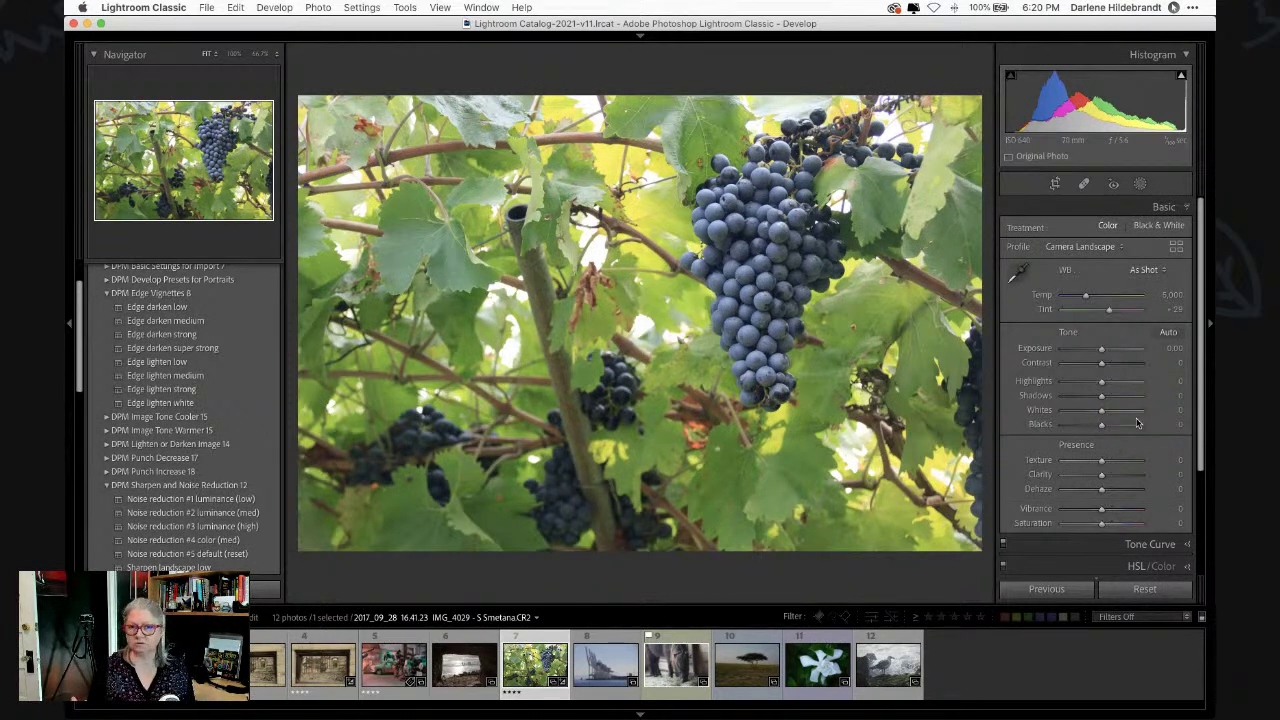
{"action": "left_click", "coordinate": [1136, 414]}
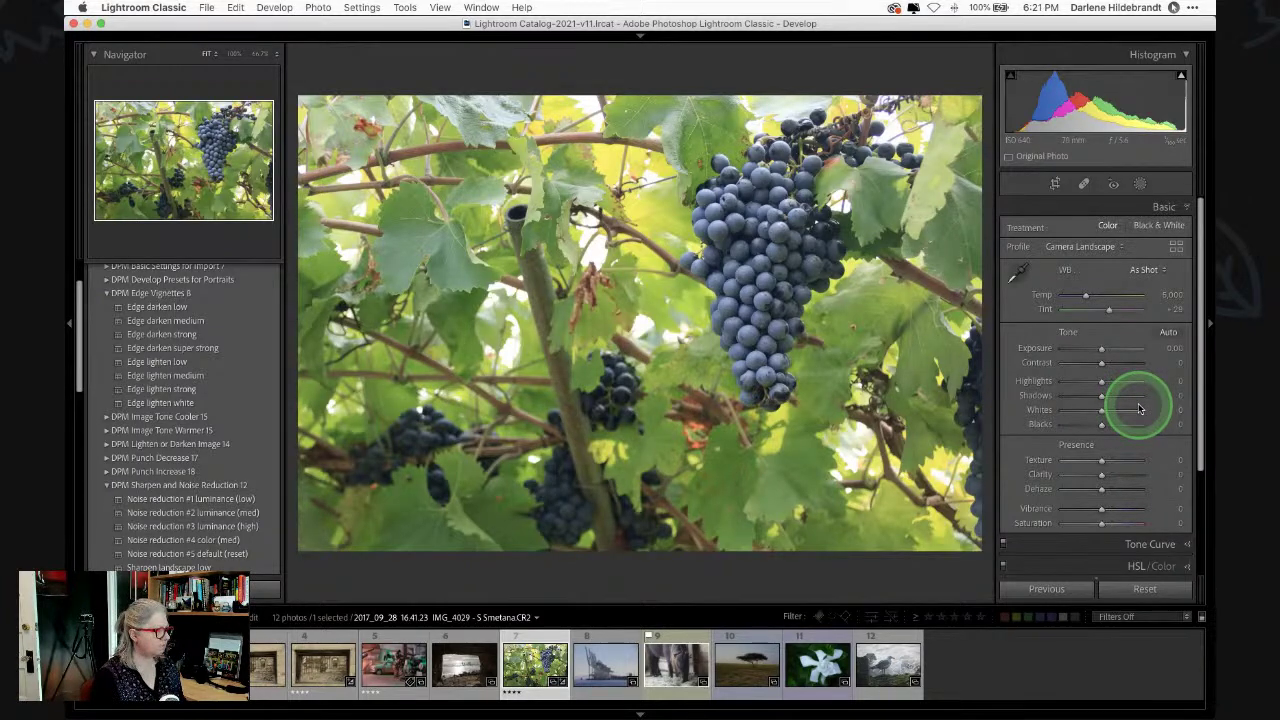
- Crop the grape photo tighter at its original aspect ratio, trimming the left side and bottom around the main cluster
{"action": "key", "text": "r"}
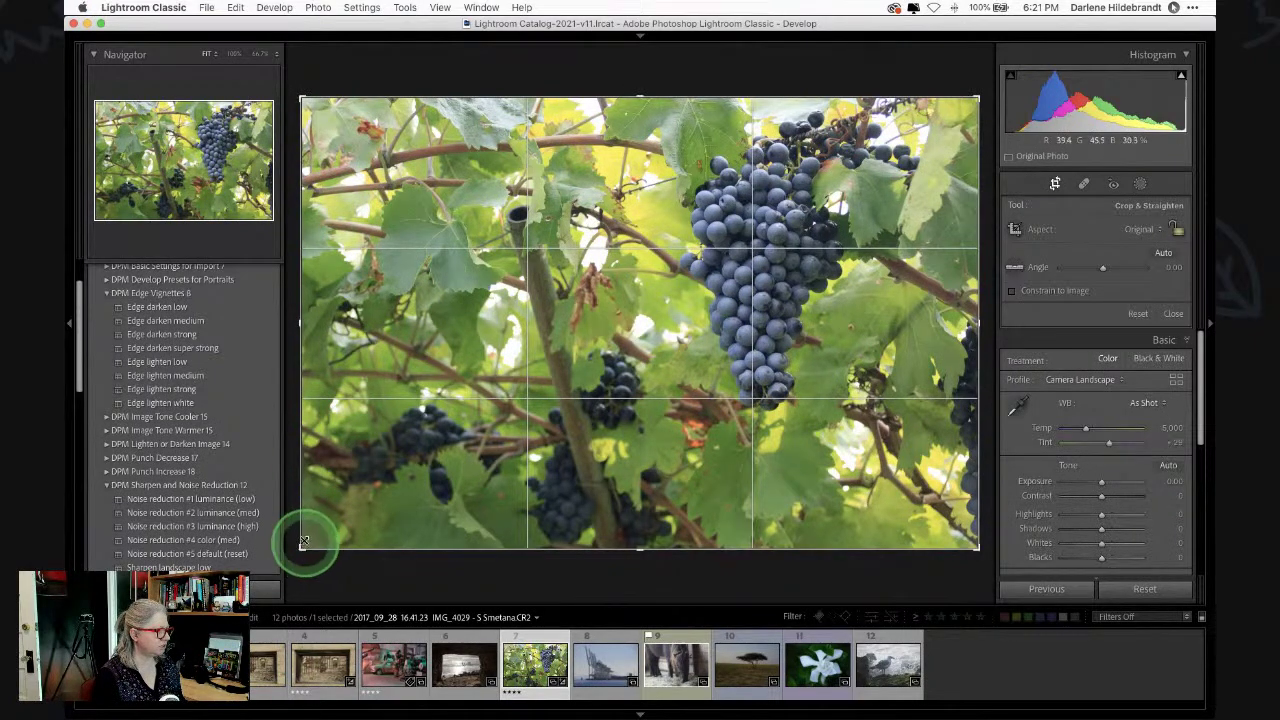
{"action": "left_click_drag", "start_coordinate": [302, 546], "coordinate": [352, 522]}
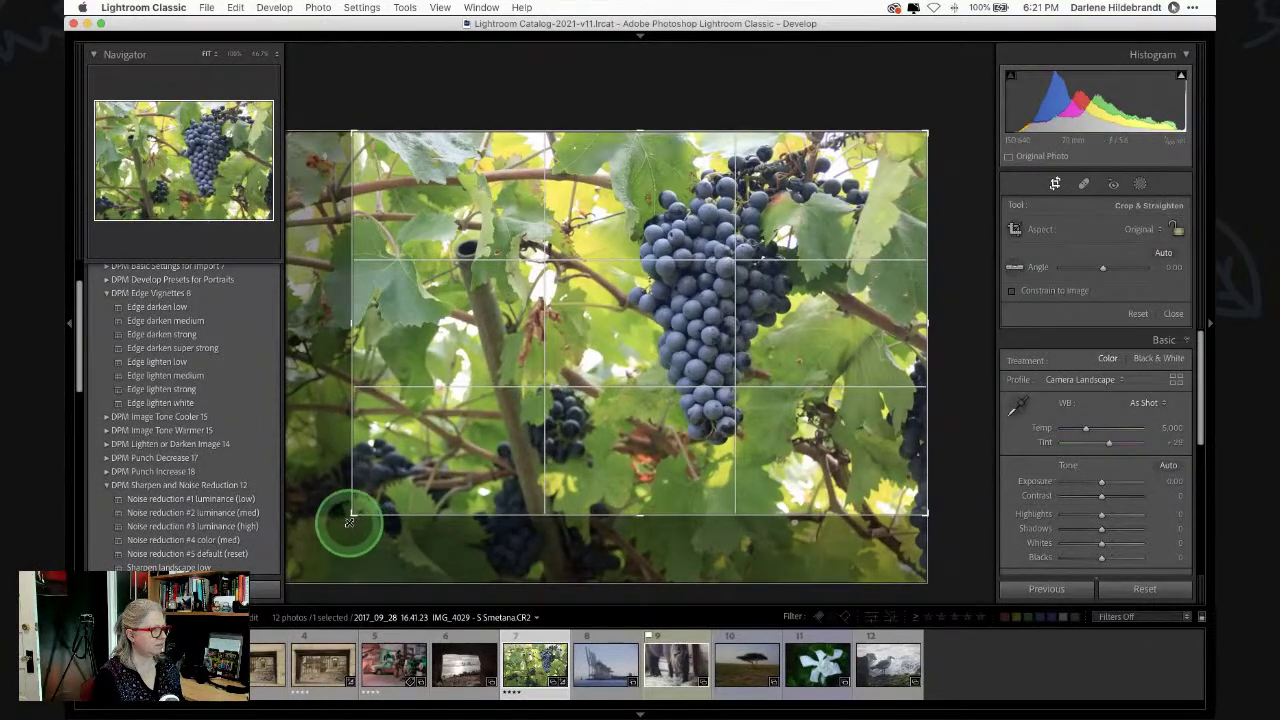
{"action": "left_click_drag", "start_coordinate": [694, 378], "coordinate": [630, 407]}
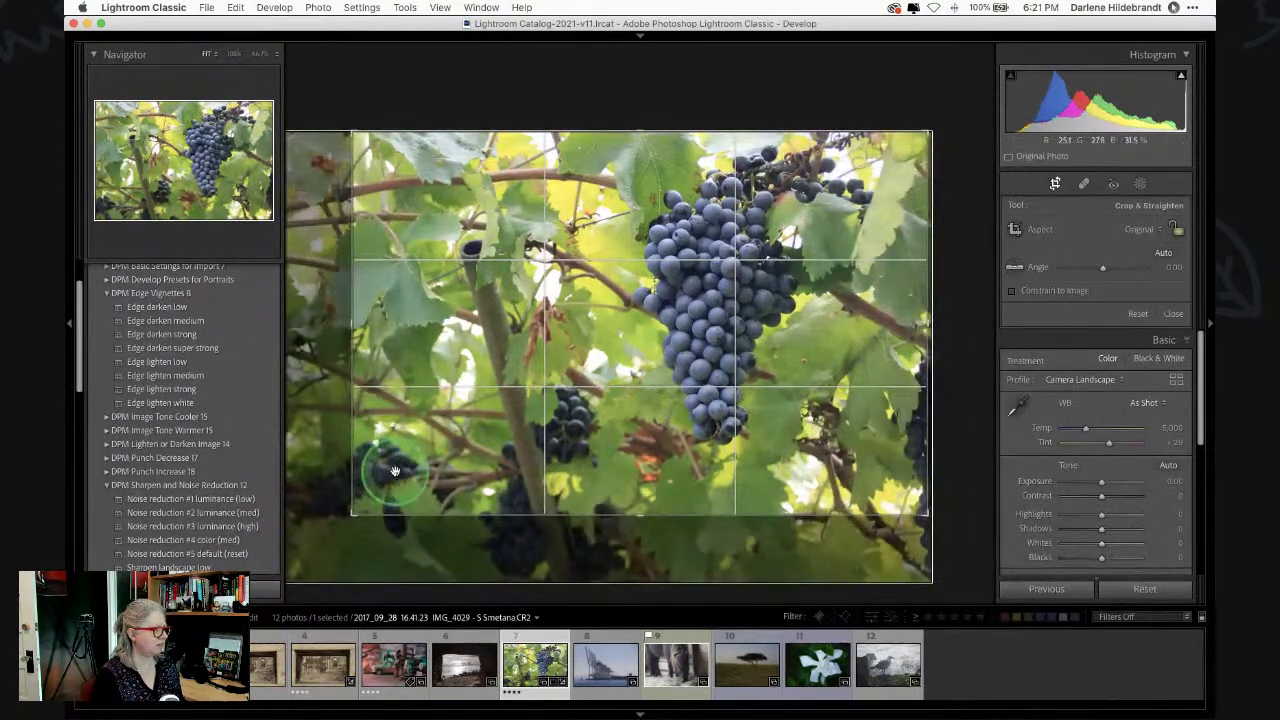
{"action": "left_click_drag", "start_coordinate": [395, 470], "coordinate": [428, 421]}
{"action": "key", "text": "Return"}
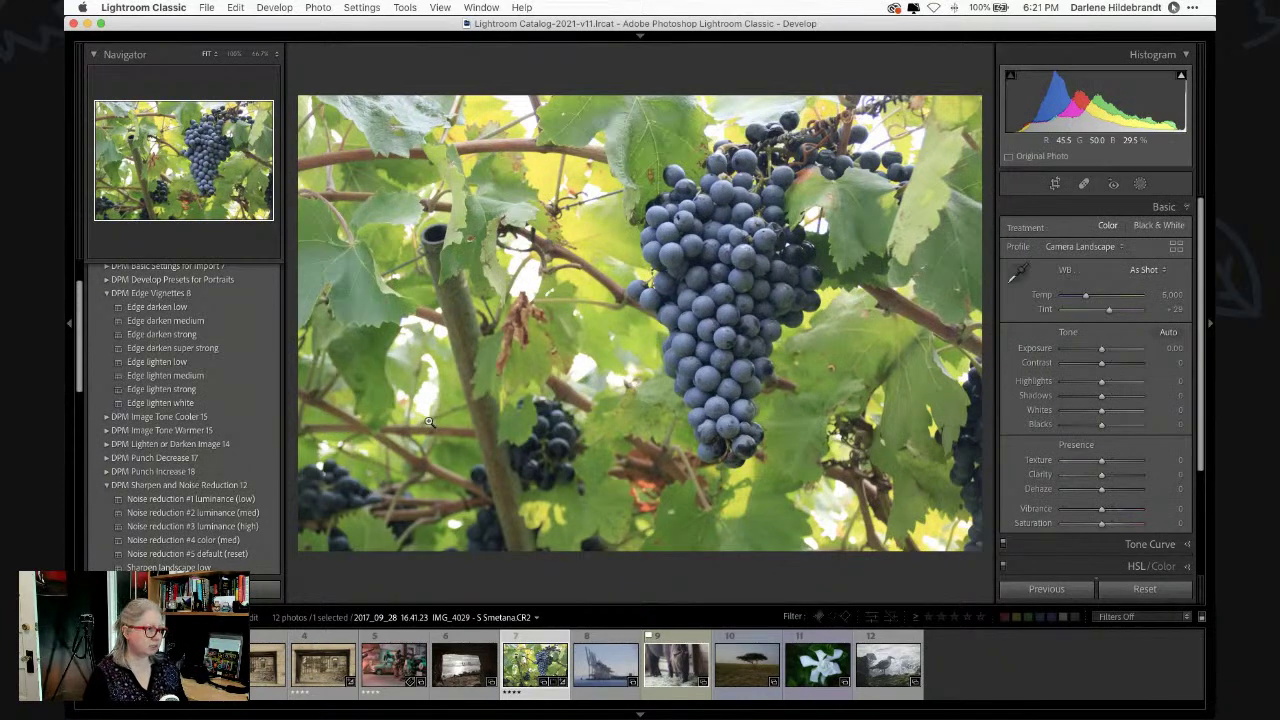
- Start spot removal in Heal mode with a brush size of 77
{"action": "key", "text": "q"}
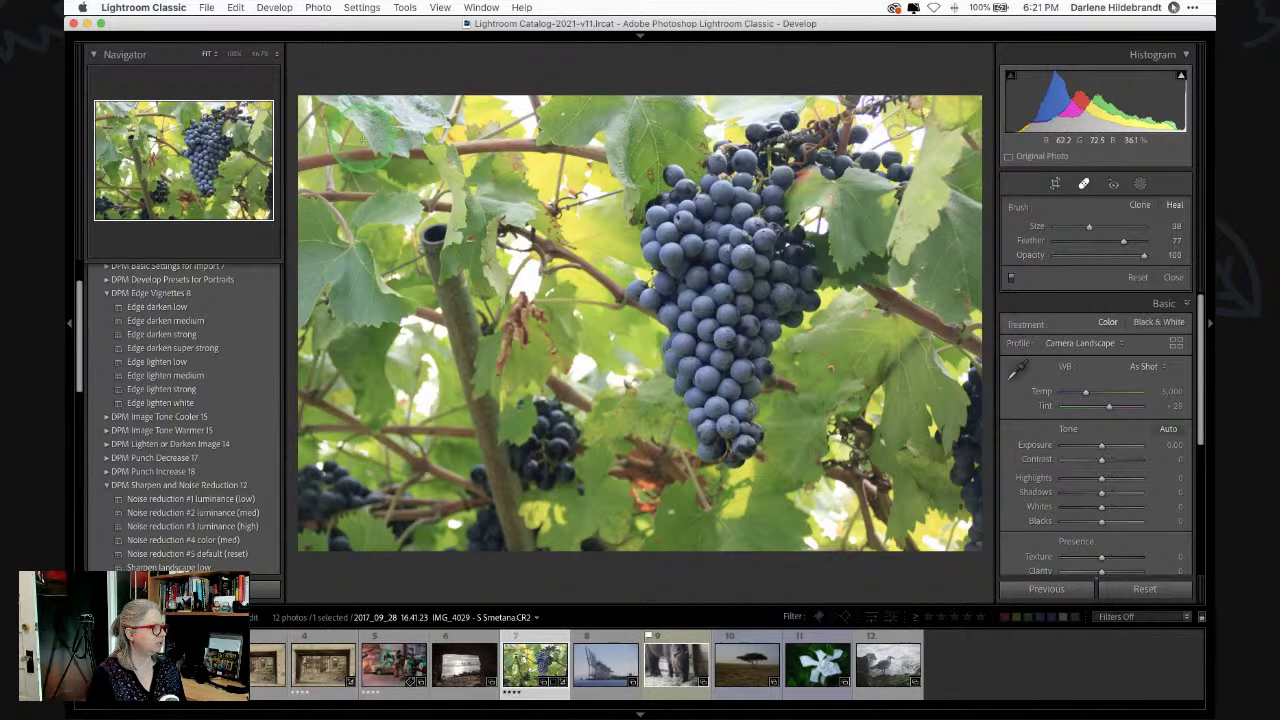
{"action": "scroll", "coordinate": [367, 150], "scroll_direction": "up", "scroll_amount": 5}
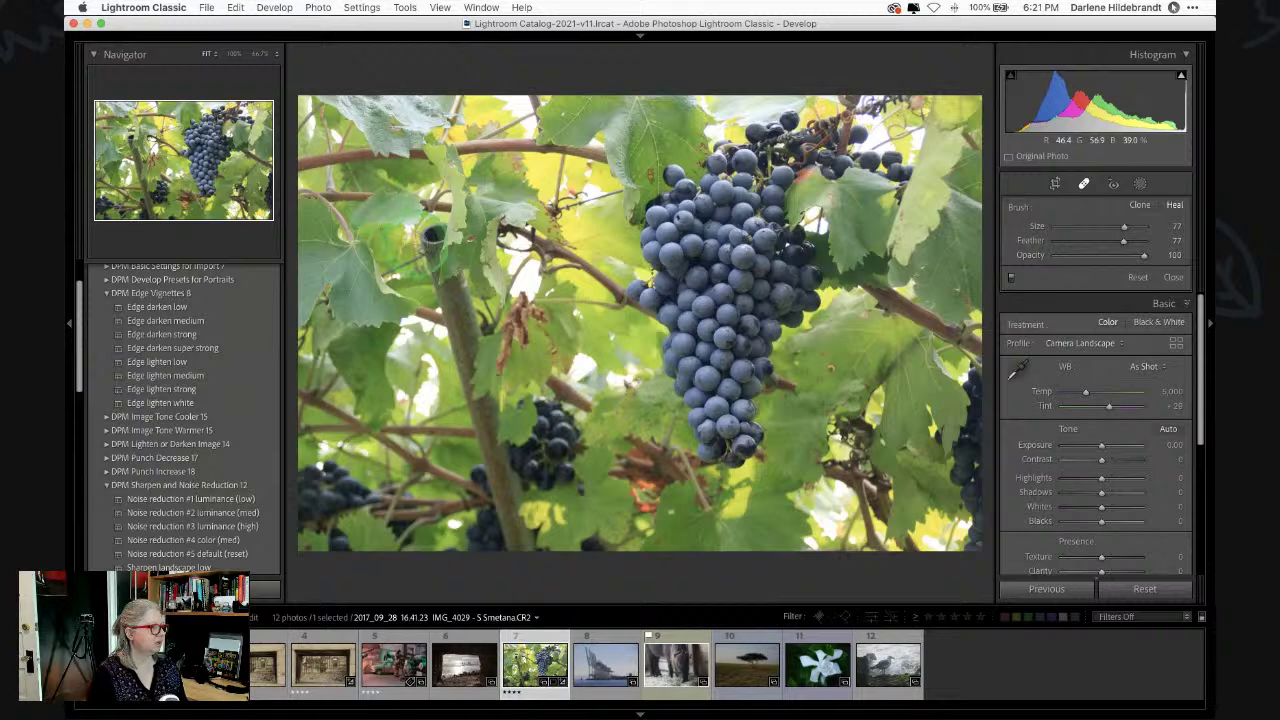
{"action": "left_click_drag", "start_coordinate": [432, 258], "coordinate": [433, 190]}
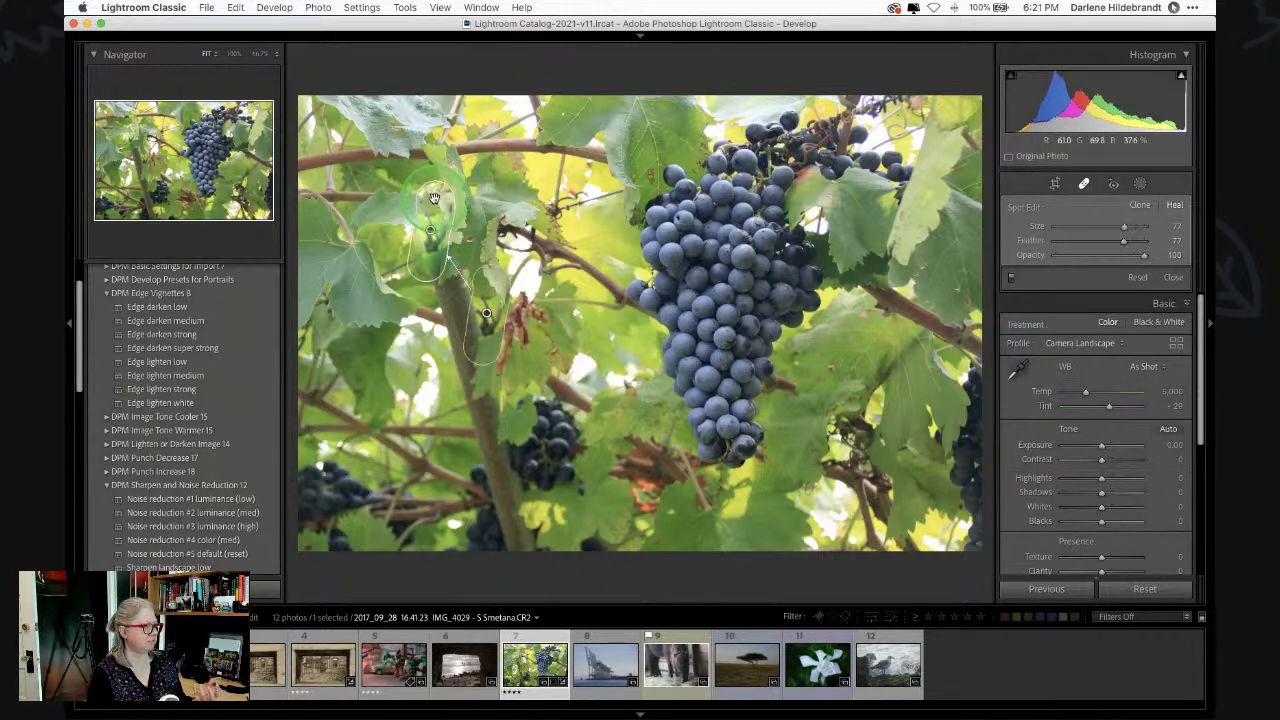
{"action": "mouse_move", "coordinate": [486, 354]}
{"action": "left_mouse_down"}
{"action": "mouse_move", "coordinate": [385, 225]}
{"action": "mouse_move", "coordinate": [349, 200]}
{"action": "mouse_move", "coordinate": [334, 268]}
{"action": "mouse_move", "coordinate": [354, 262]}
{"action": "mouse_move", "coordinate": [352, 357]}
{"action": "mouse_move", "coordinate": [370, 355]}
{"action": "left_mouse_up"}
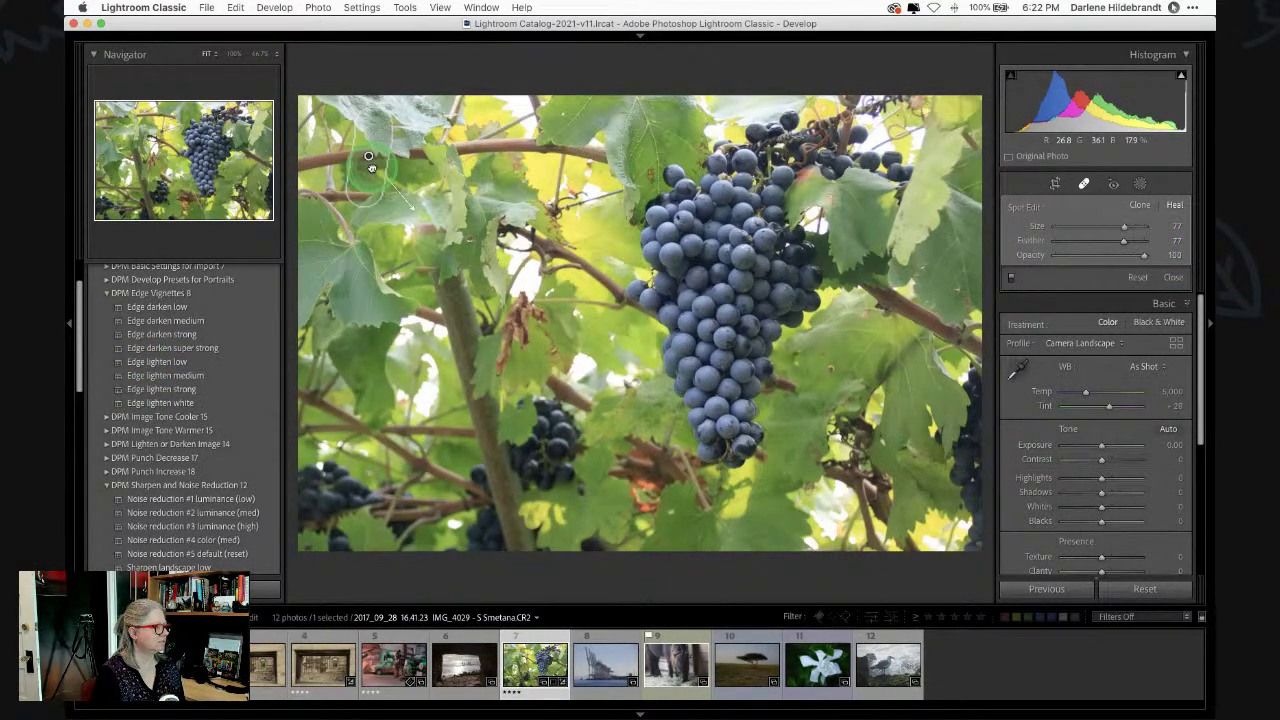
{"action": "left_click_drag", "start_coordinate": [374, 168], "coordinate": [389, 165]}
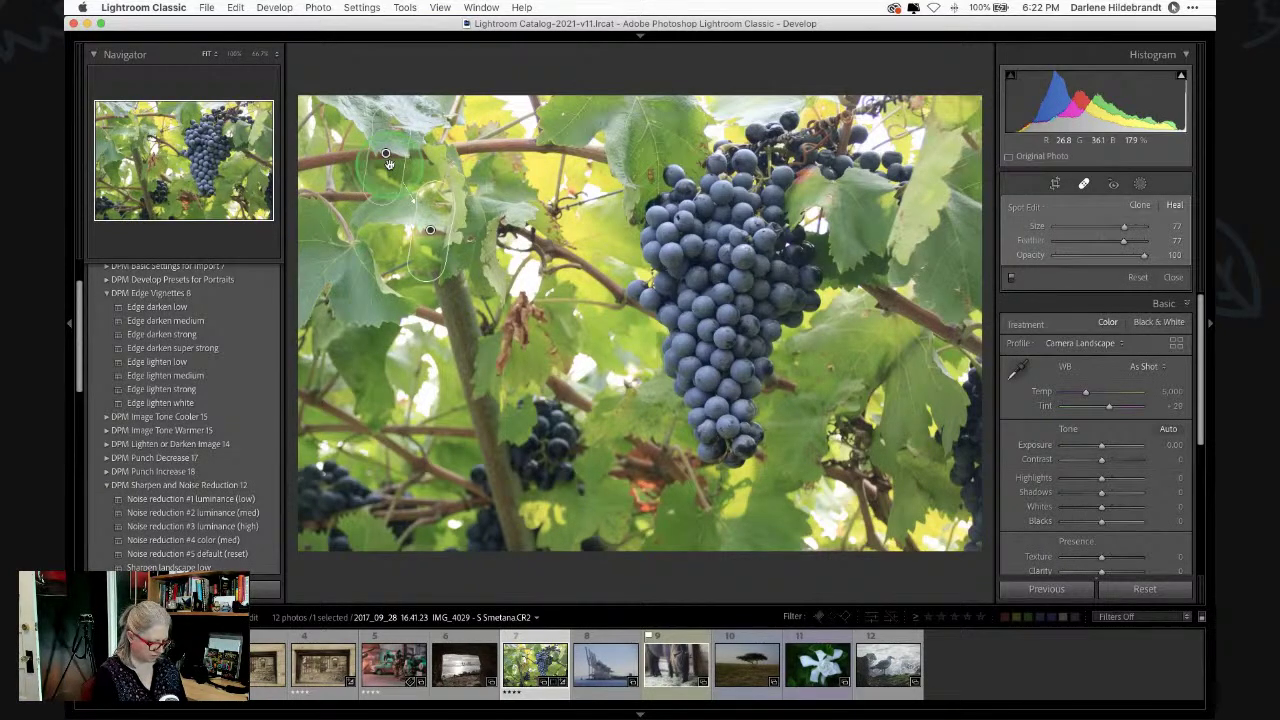
{"action": "key", "text": "Delete"}
- Heal the hollow cut end of the vine post with a single spot sampled from foliage to its left, with Feather 100
{"action": "left_click", "coordinate": [426, 238]}
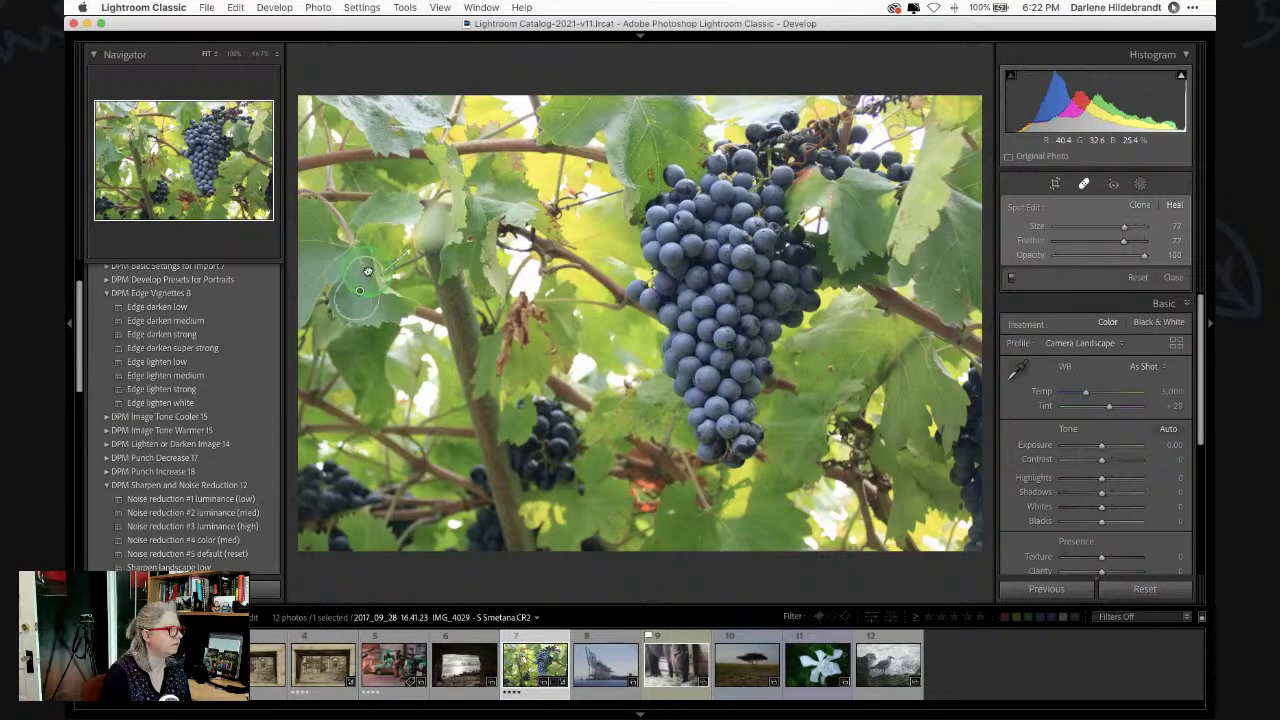
{"action": "left_click_drag", "start_coordinate": [367, 254], "coordinate": [343, 201]}
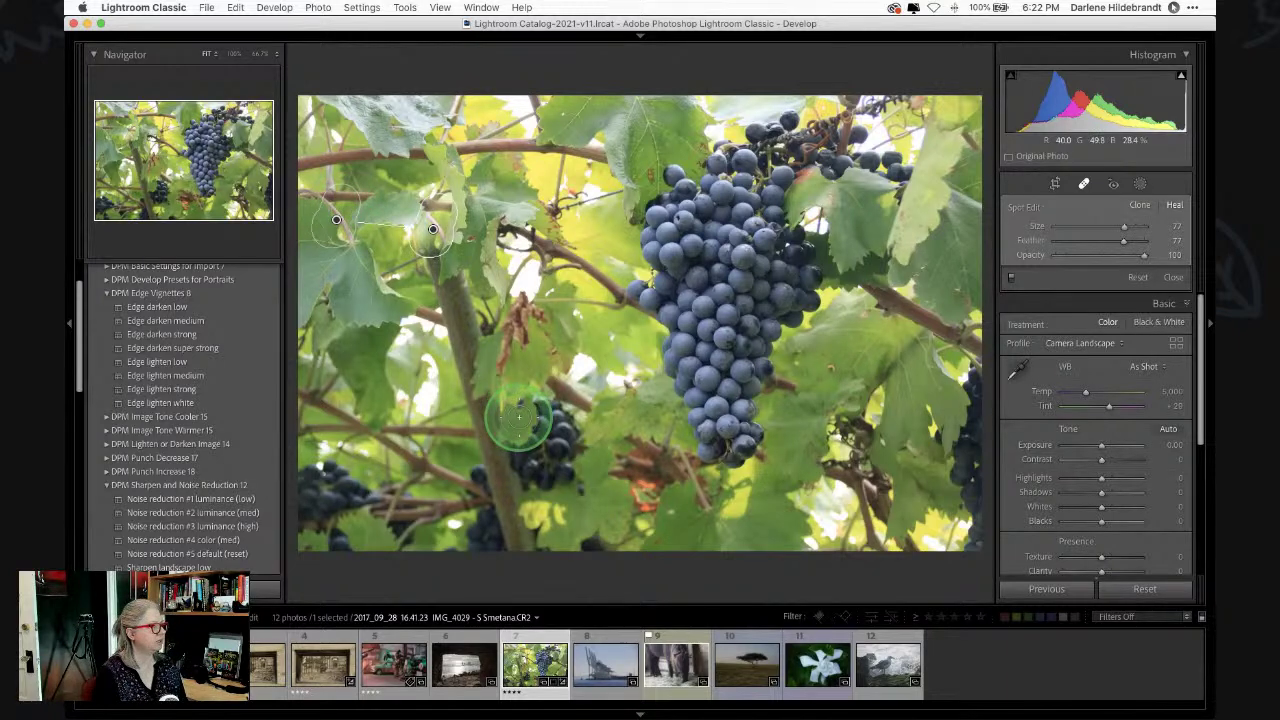
{"action": "left_click_drag", "start_coordinate": [1124, 240], "coordinate": [1175, 241]}
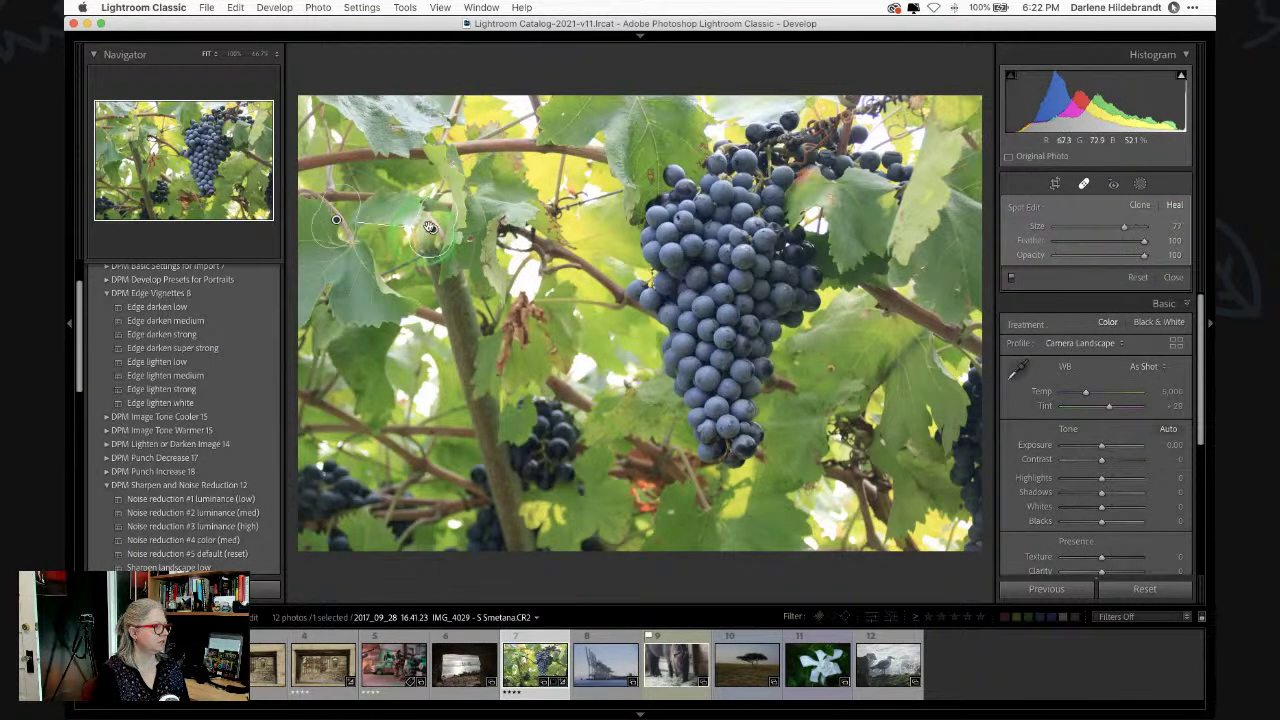
{"action": "left_click", "coordinate": [818, 263]}
{"action": "key", "text": "q"}
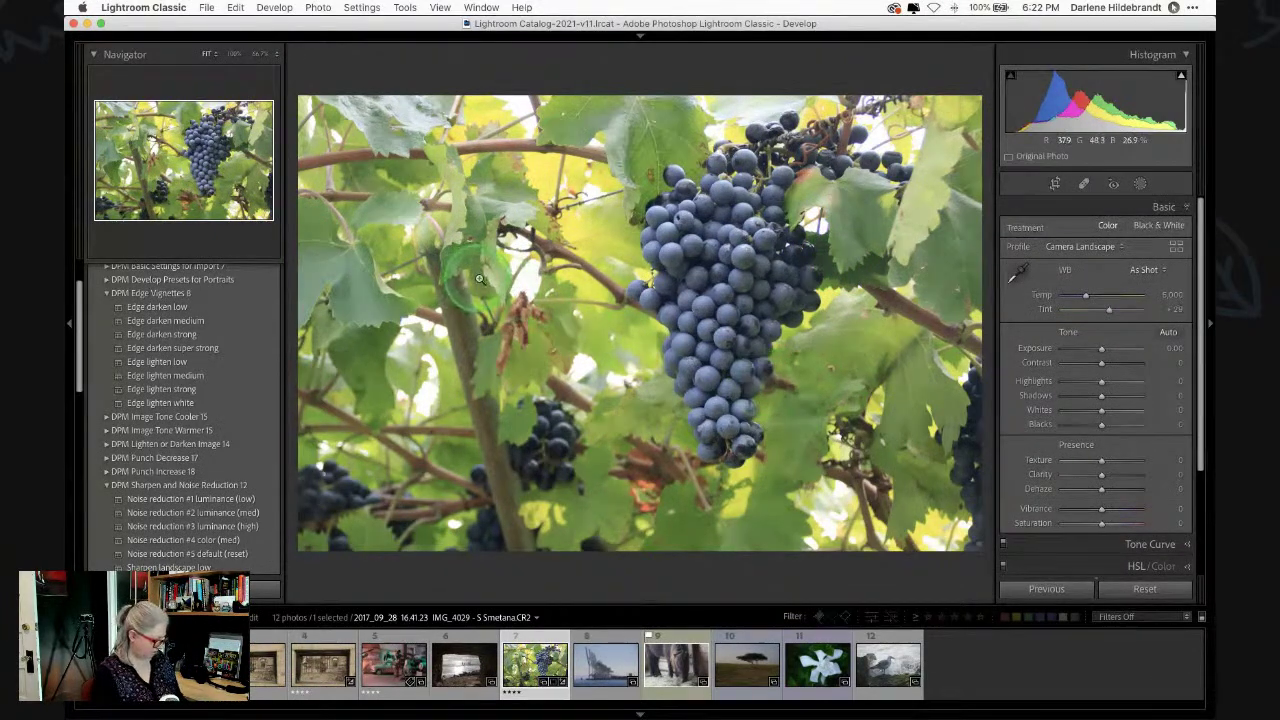
- Reselect the healing spot on the vine post, reduce its Feather to 56 and close spot removal
{"action": "key", "text": "q"}
{"action": "left_click", "coordinate": [441, 215]}
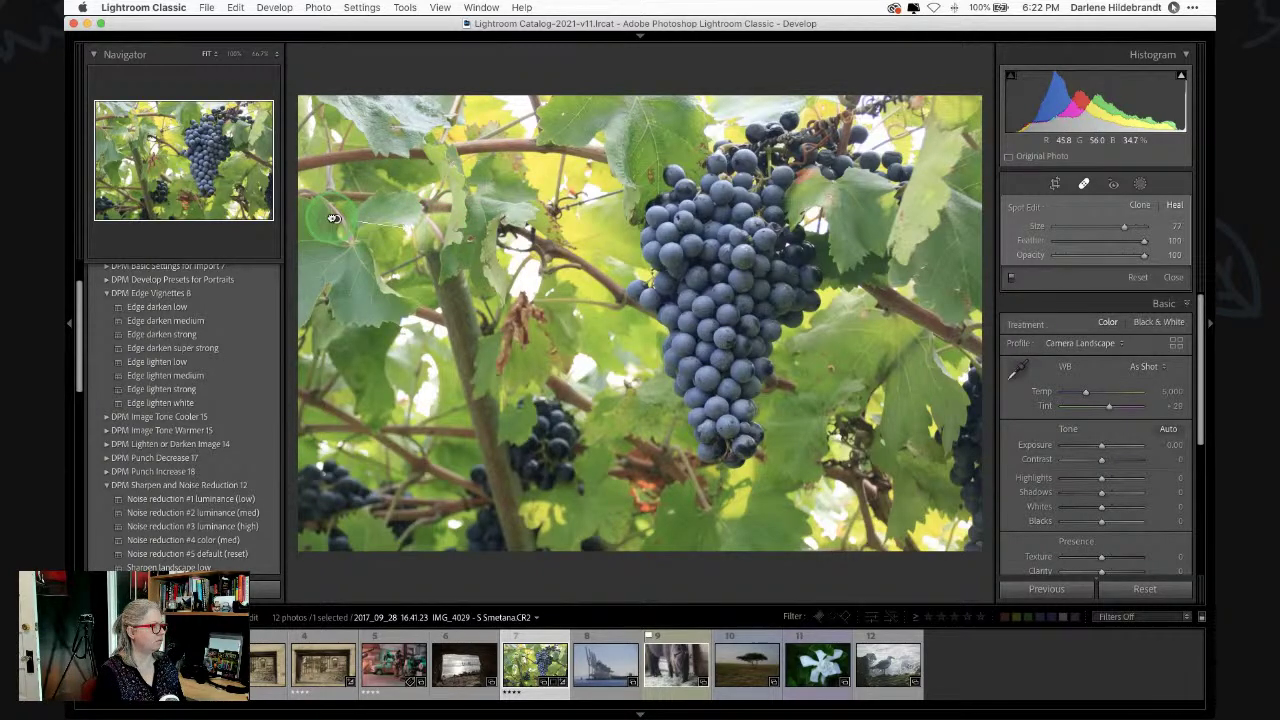
{"action": "left_click_drag", "start_coordinate": [1143, 241], "coordinate": [1101, 242]}
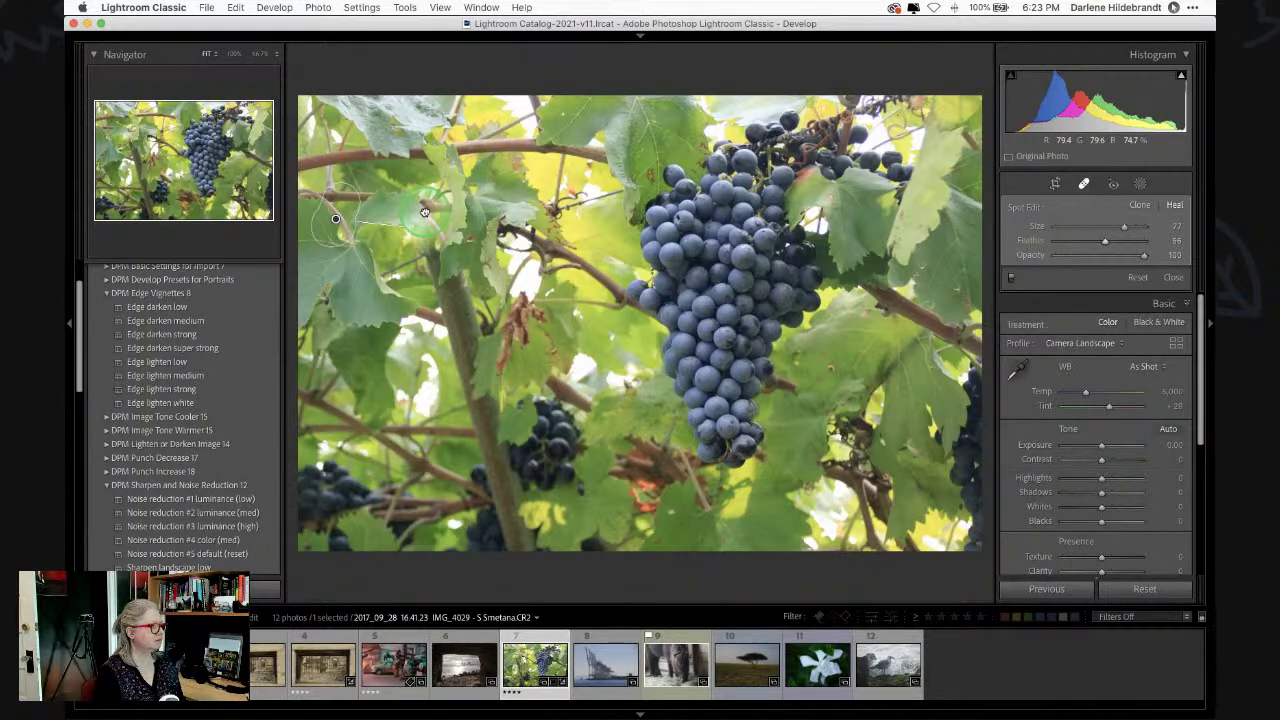
{"action": "key", "text": "q"}
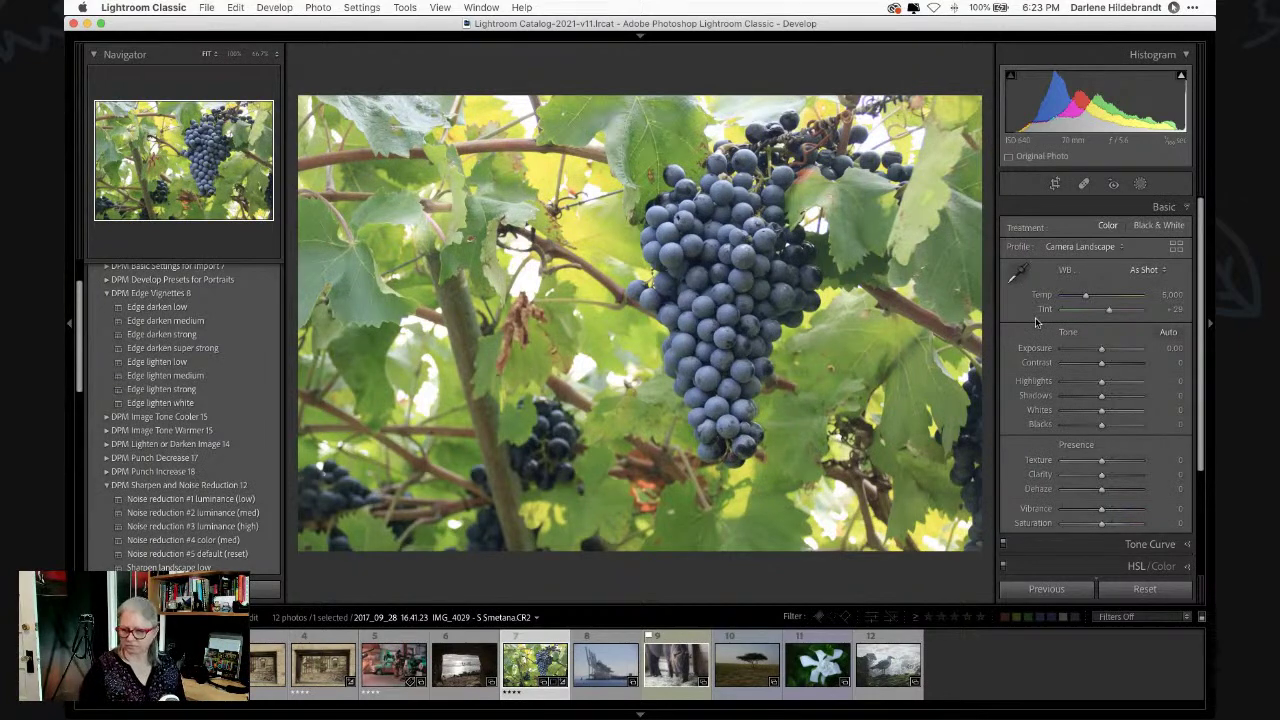
{"action": "left_click", "coordinate": [1038, 326]}
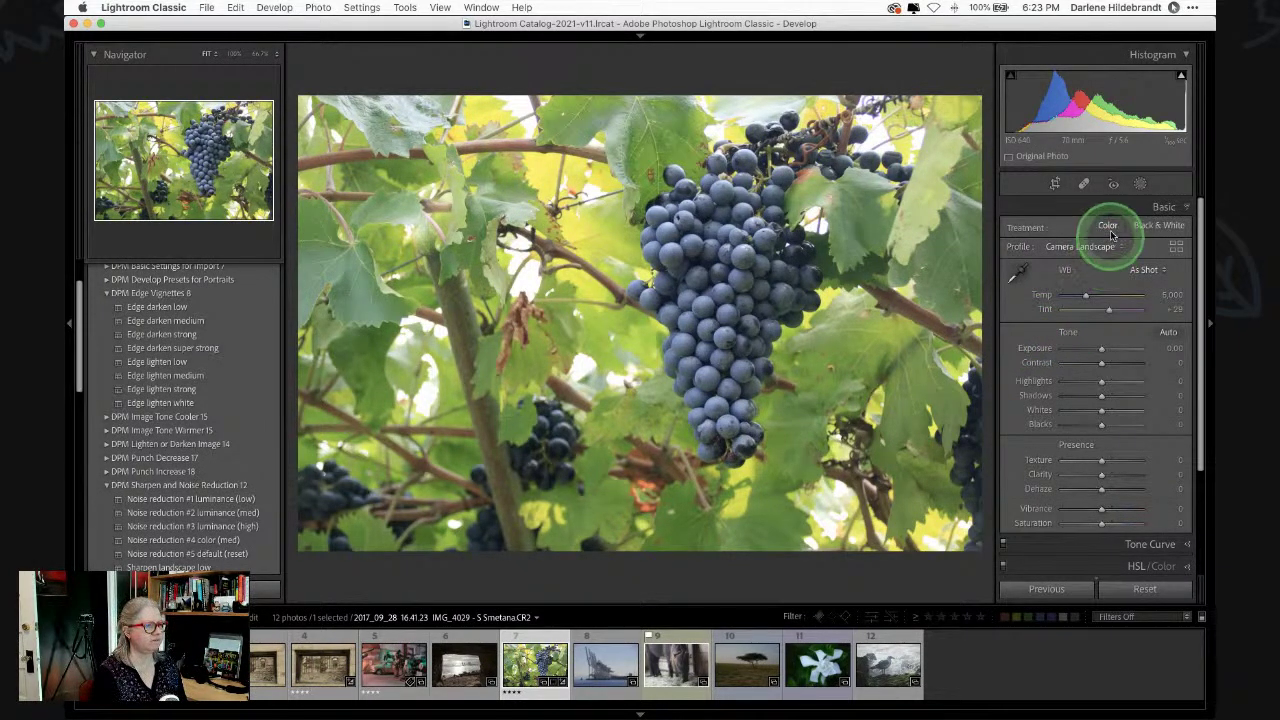
- Create a subject mask of the grape cluster and move the floating mask list clear of the grapes
{"action": "left_click", "coordinate": [1140, 184]}
{"action": "left_click", "coordinate": [1035, 227]}
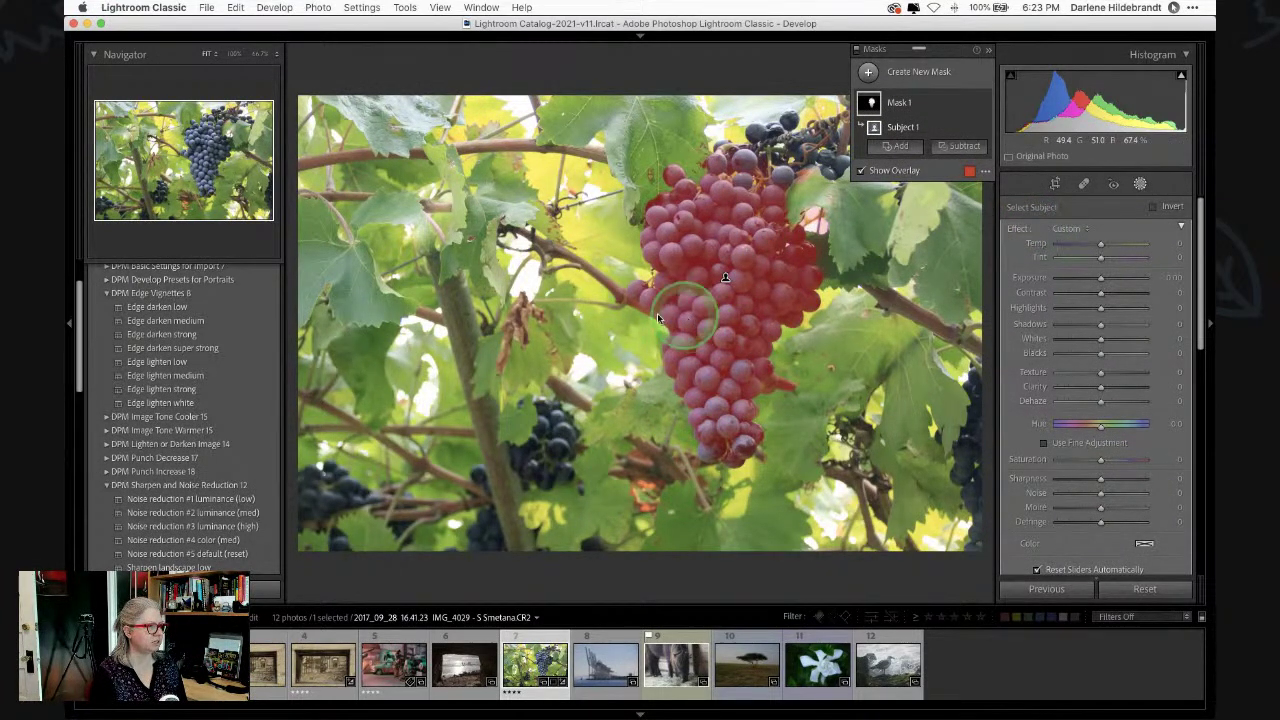
{"action": "left_click_drag", "start_coordinate": [949, 50], "coordinate": [937, 462]}
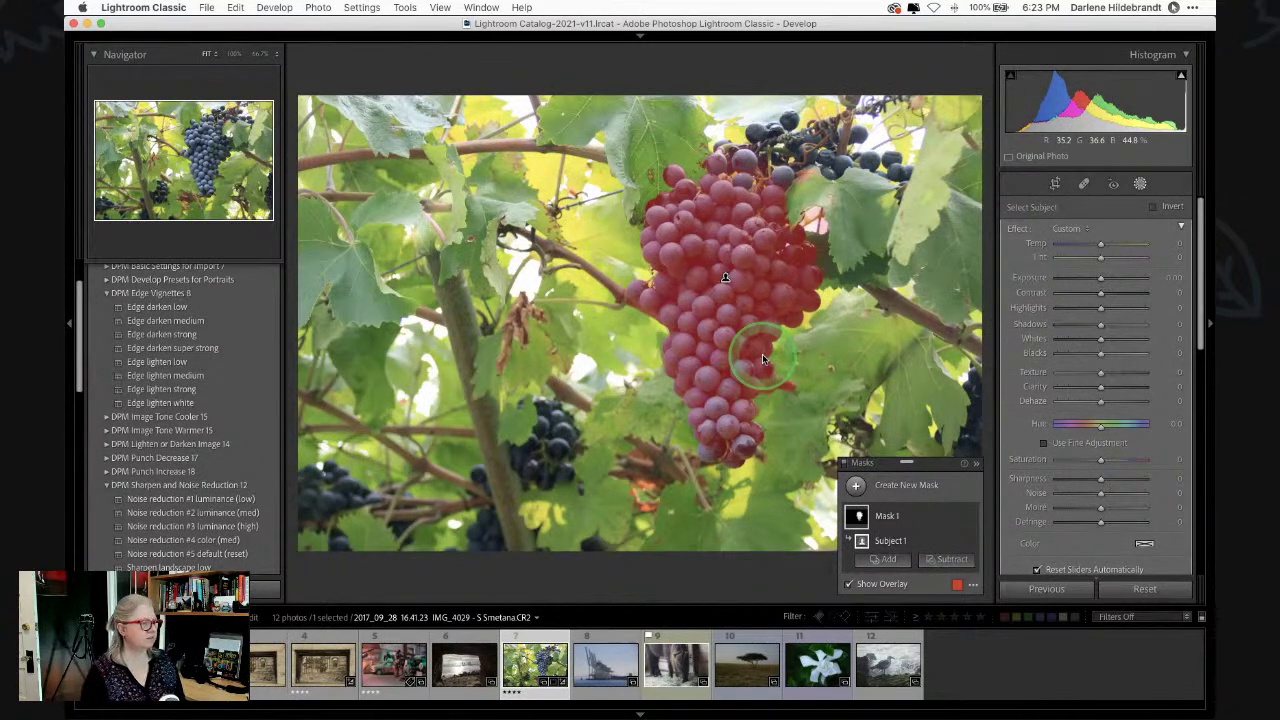
- Add a radial gradient to the subject mask, covering the unselected grapes at the top of the cluster
{"action": "left_click", "coordinate": [880, 560]}
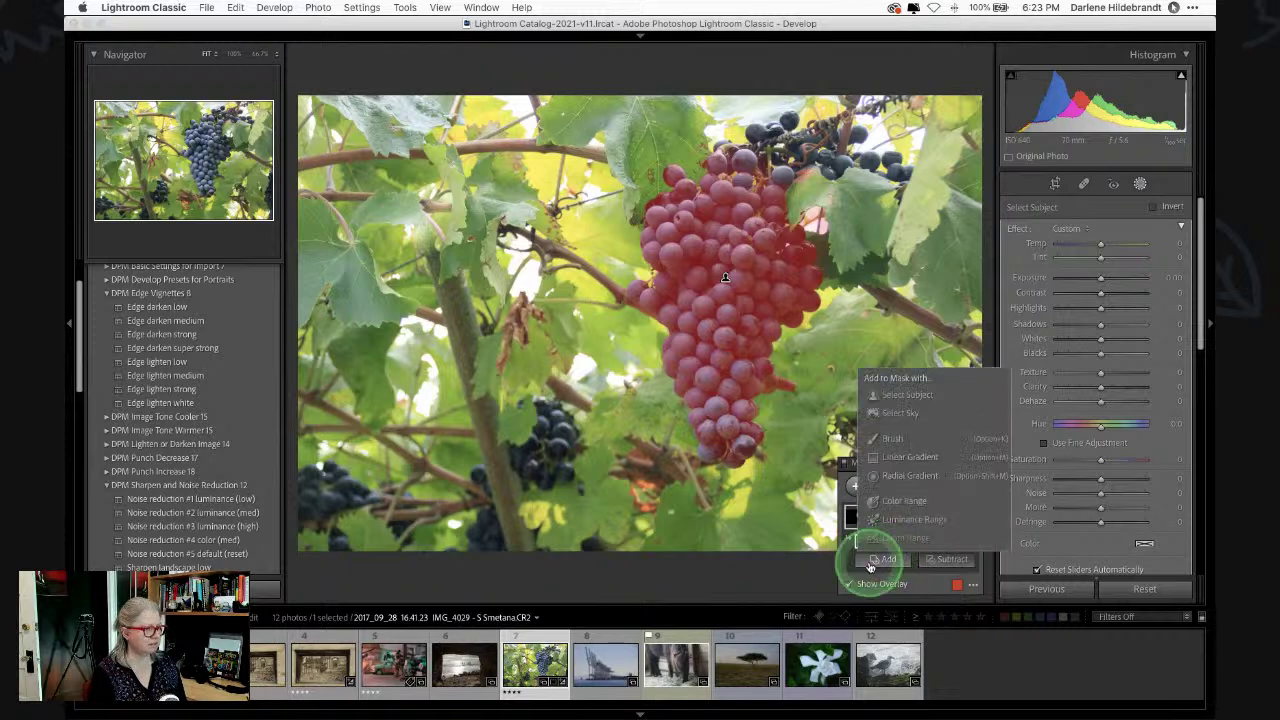
{"action": "left_click", "coordinate": [910, 476]}
{"action": "mouse_move", "coordinate": [785, 148]}
{"action": "left_mouse_down"}
{"action": "mouse_move", "coordinate": [820, 200]}
{"action": "mouse_move", "coordinate": [880, 210]}
{"action": "mouse_move", "coordinate": [895, 228]}
{"action": "mouse_move", "coordinate": [780, 178]}
{"action": "mouse_move", "coordinate": [797, 219]}
{"action": "left_mouse_up"}
{"action": "left_click", "coordinate": [946, 487]}
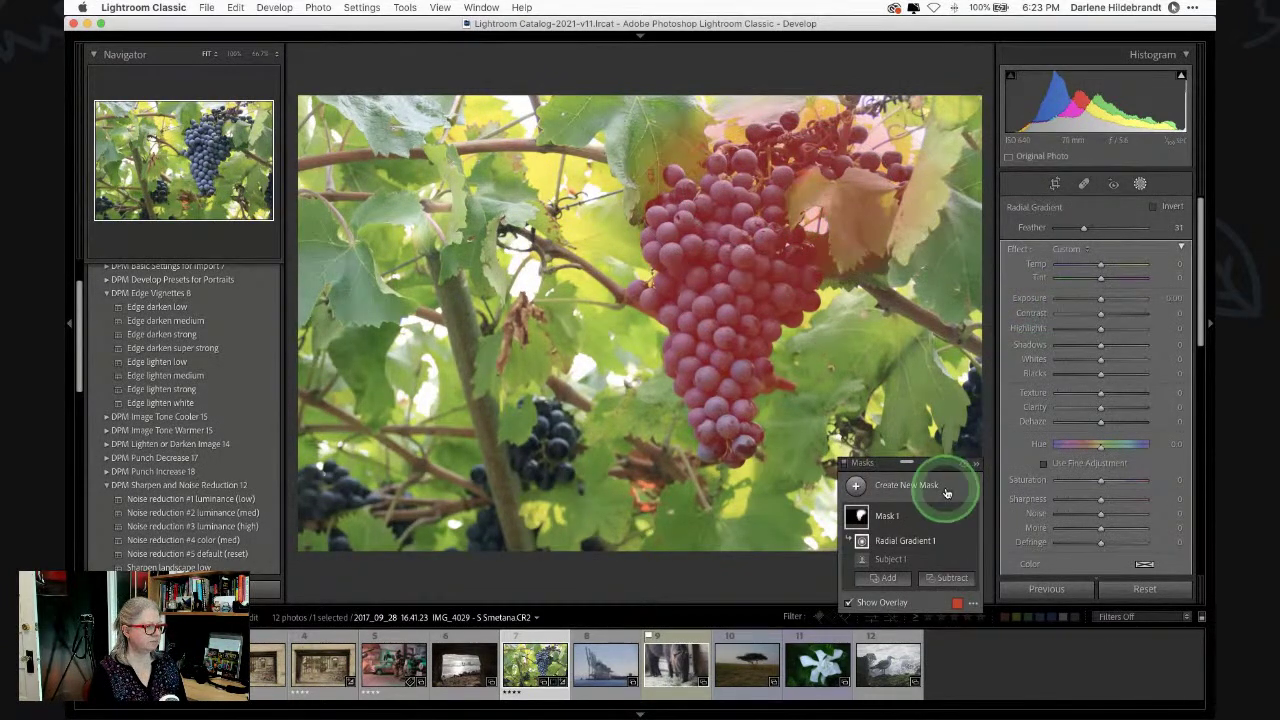
{"action": "left_click", "coordinate": [946, 487]}
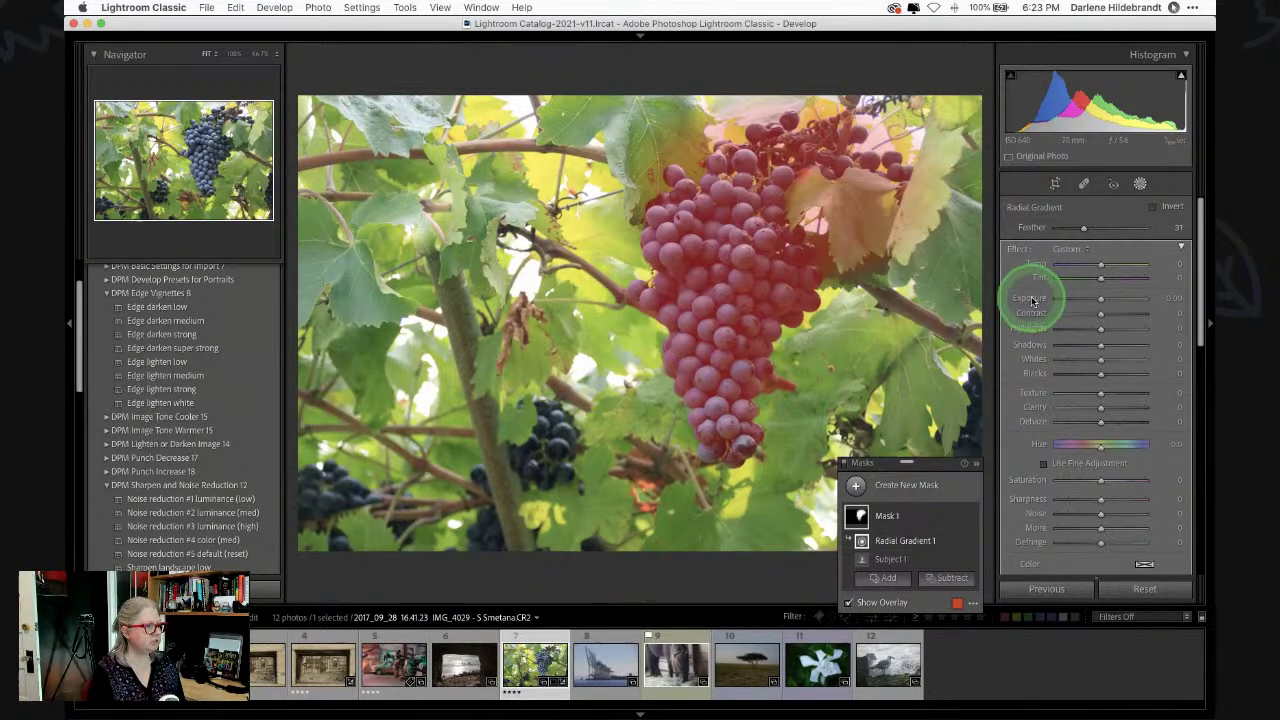
- Hide the mask overlay and sharpen the masked grapes with Texture 27 and Clarity 18
{"action": "key", "text": "o"}
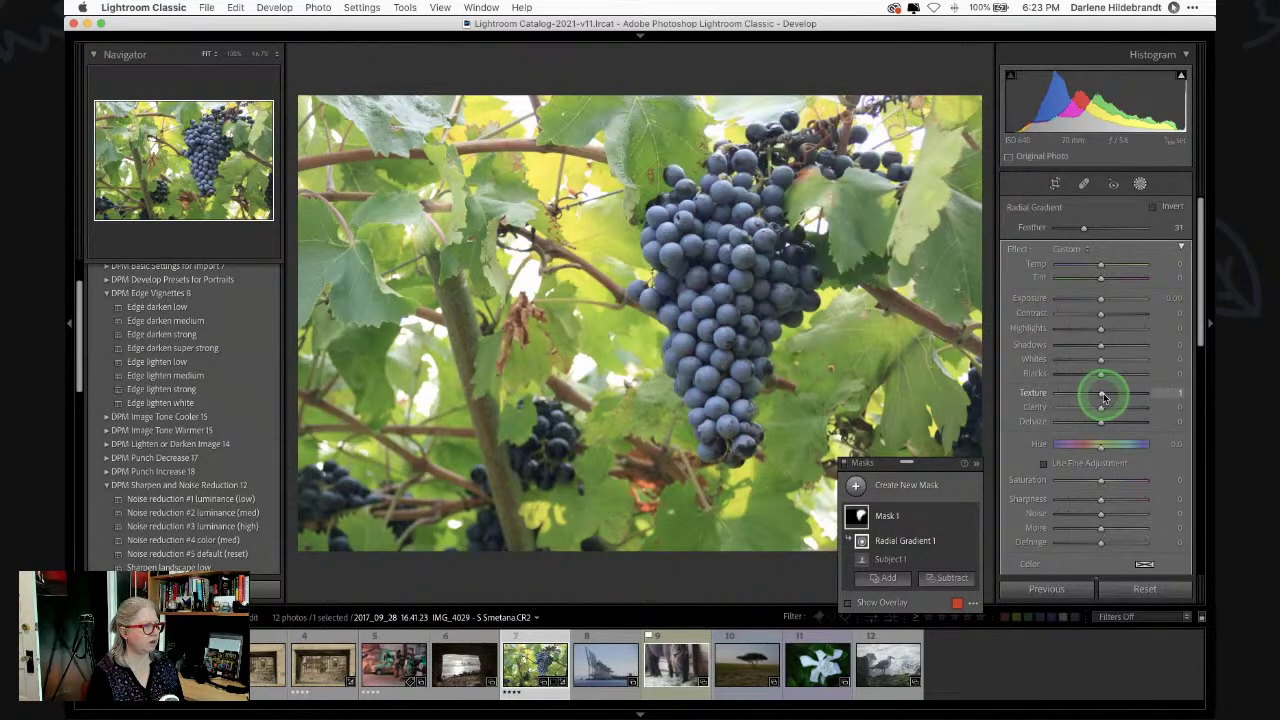
{"action": "left_click_drag", "start_coordinate": [1110, 396], "coordinate": [1111, 396]}
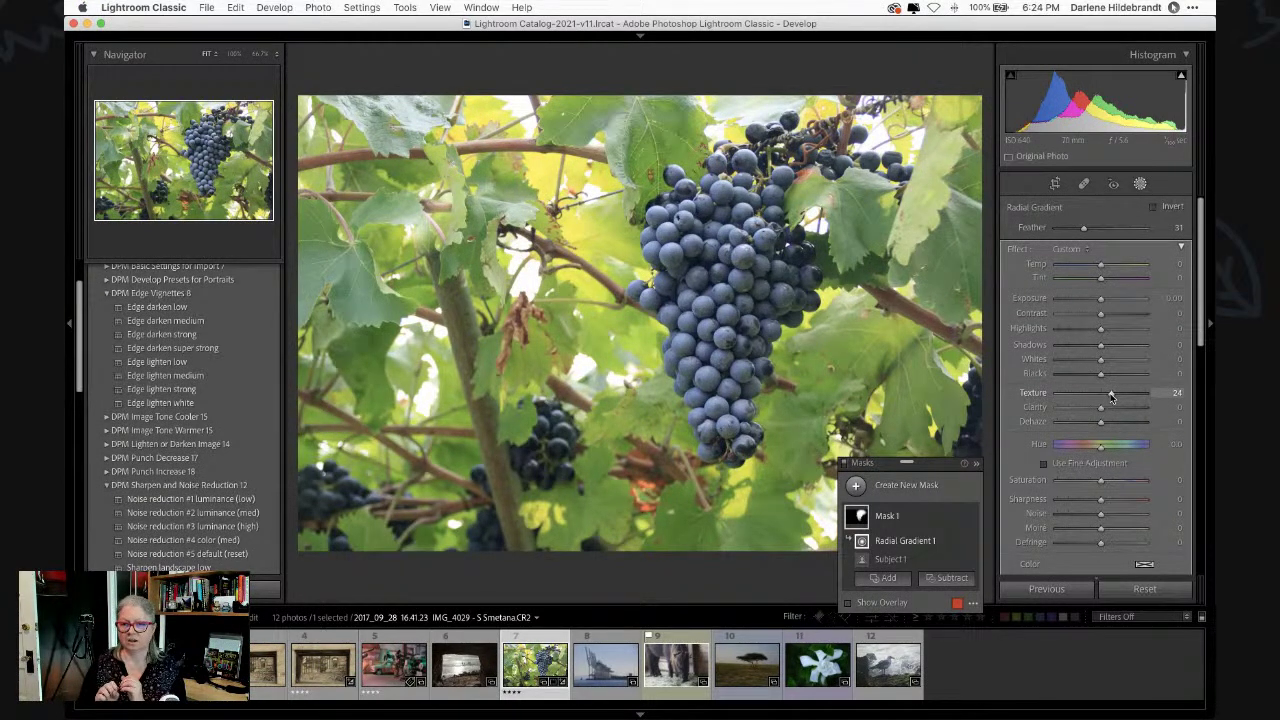
{"action": "left_click", "coordinate": [1100, 409]}
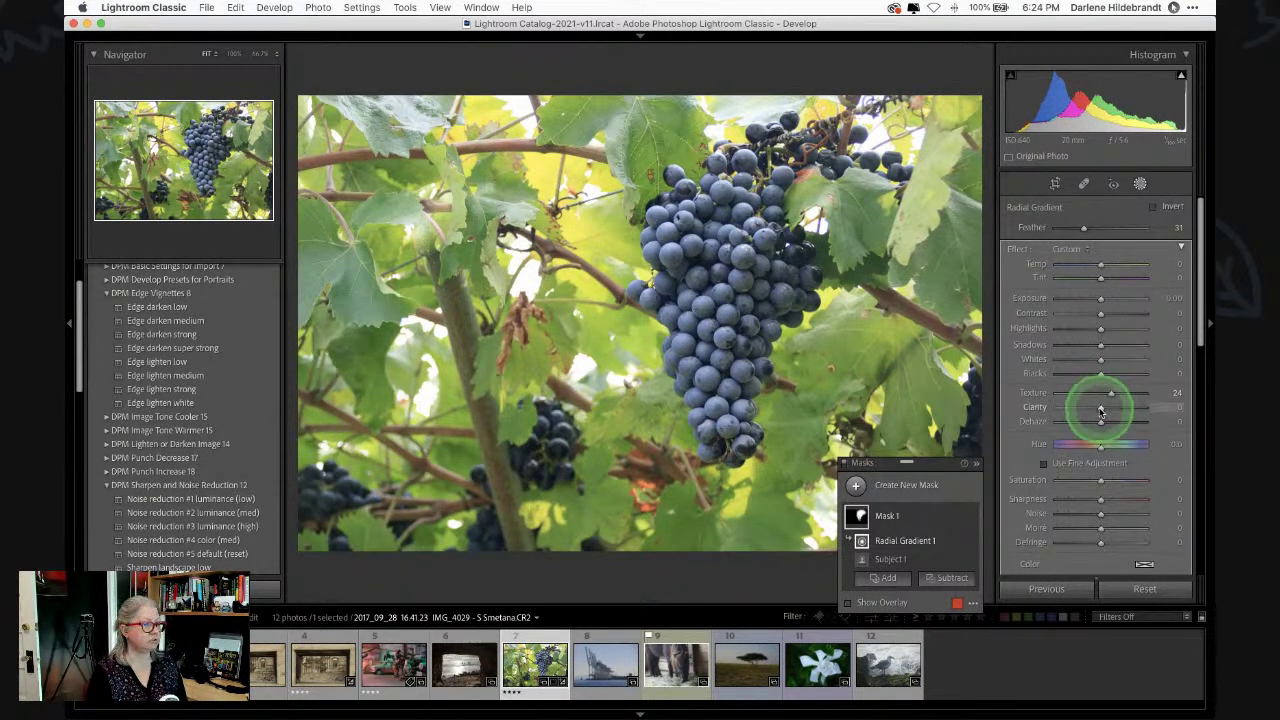
{"action": "left_click_drag", "start_coordinate": [1110, 392], "coordinate": [1113, 392]}
- Adjust the grape mask's tones to Whites 13, Exposure 0.11 and Blacks -15
{"action": "left_click", "coordinate": [1101, 362]}
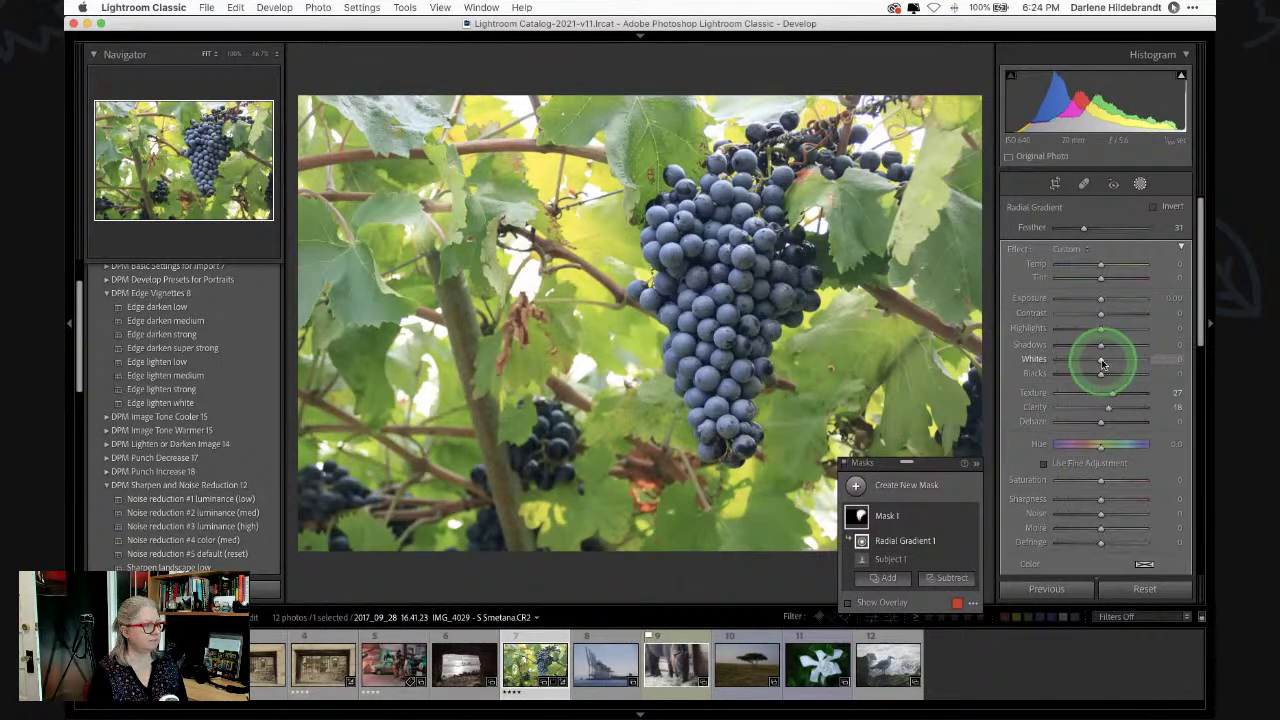
{"action": "mouse_move", "coordinate": [1108, 360]}
{"action": "left_mouse_down"}
{"action": "mouse_move", "coordinate": [1146, 352]}
{"action": "mouse_move", "coordinate": [1094, 351]}
{"action": "mouse_move", "coordinate": [1106, 350]}
{"action": "left_mouse_up"}
{"action": "left_click_drag", "start_coordinate": [1101, 298], "coordinate": [1101, 300]}
{"action": "left_click_drag", "start_coordinate": [1098, 374], "coordinate": [1095, 375]}
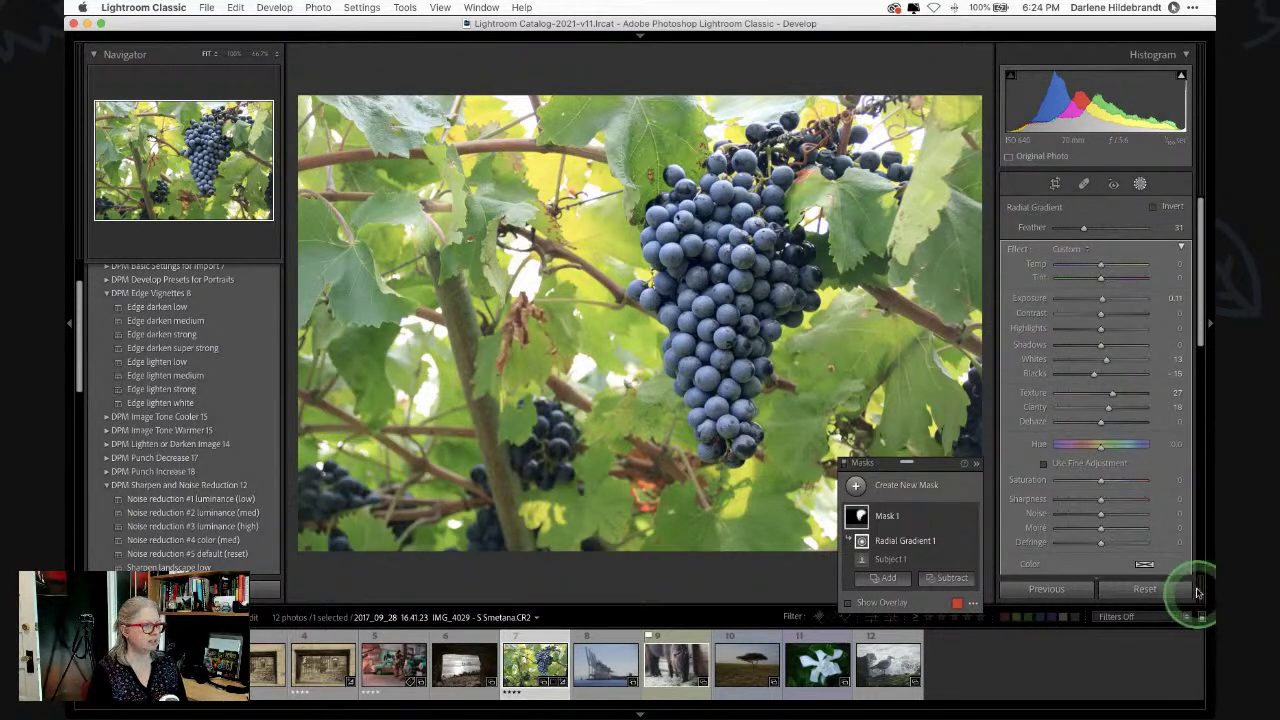
- Duplicate the grape mask, Mask 1
{"action": "left_click", "coordinate": [855, 487]}
{"action": "left_click", "coordinate": [912, 486]}
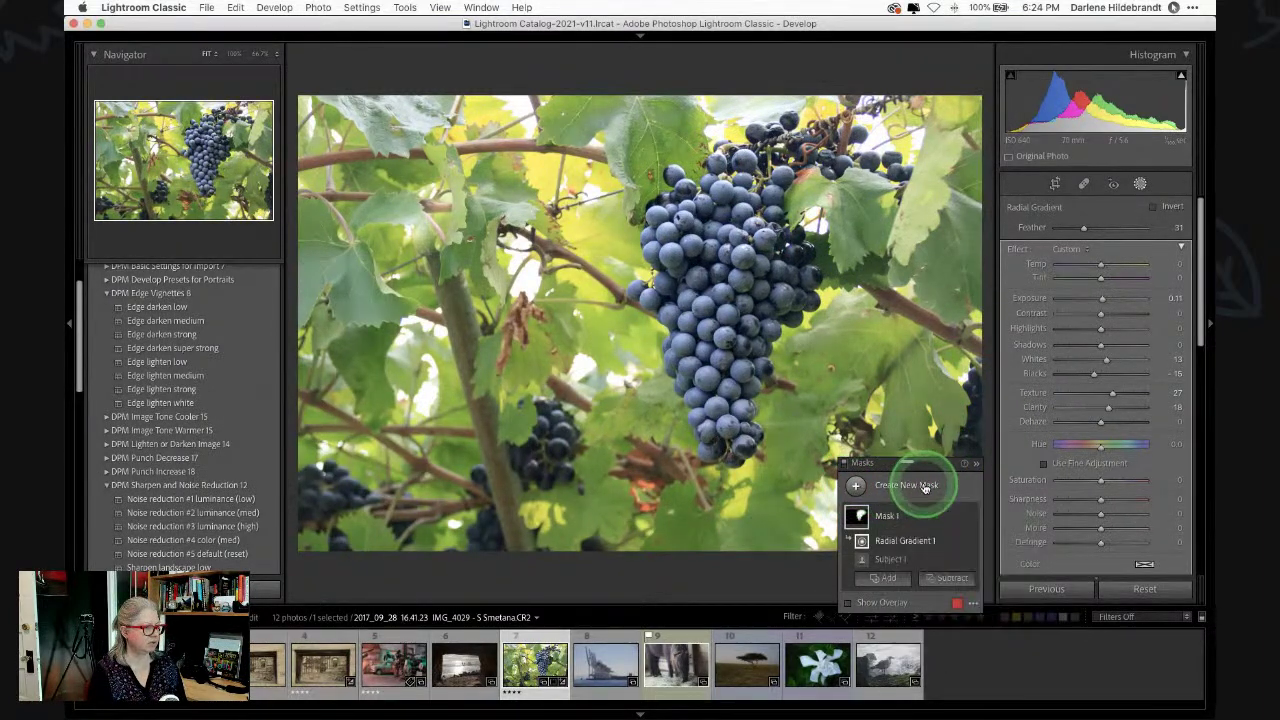
{"action": "left_click", "coordinate": [958, 516]}
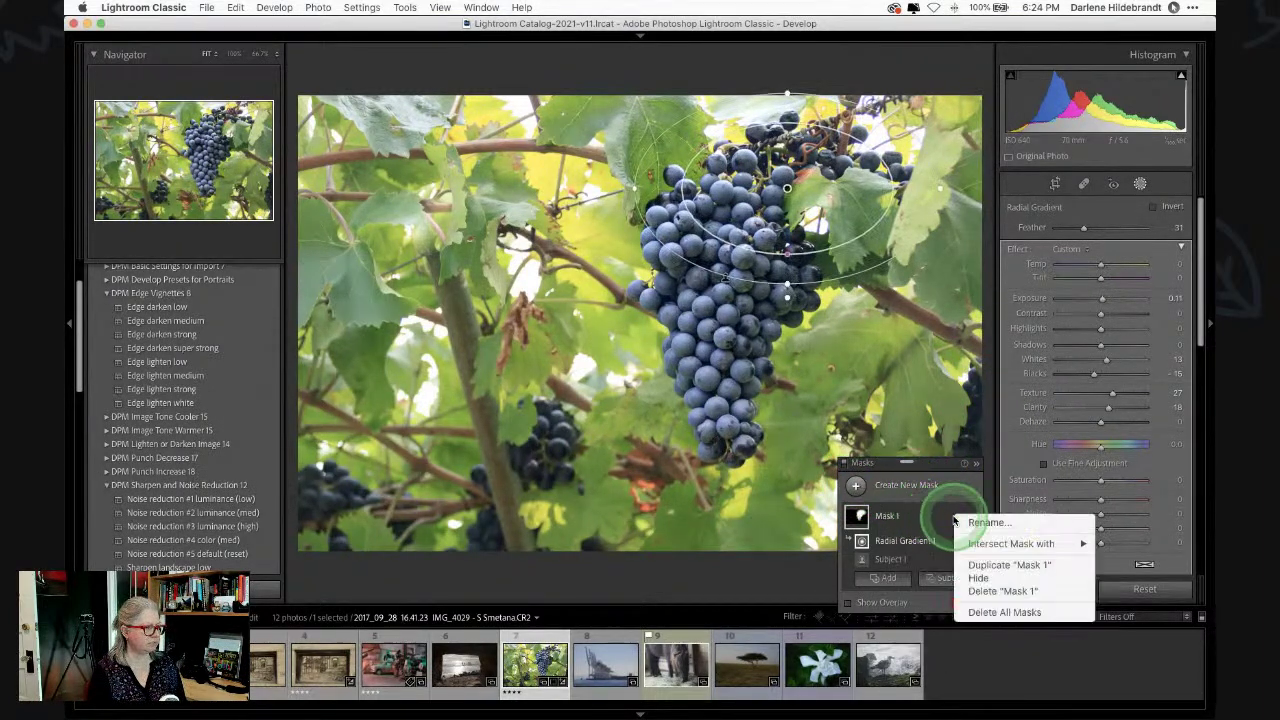
{"action": "left_click", "coordinate": [985, 566]}
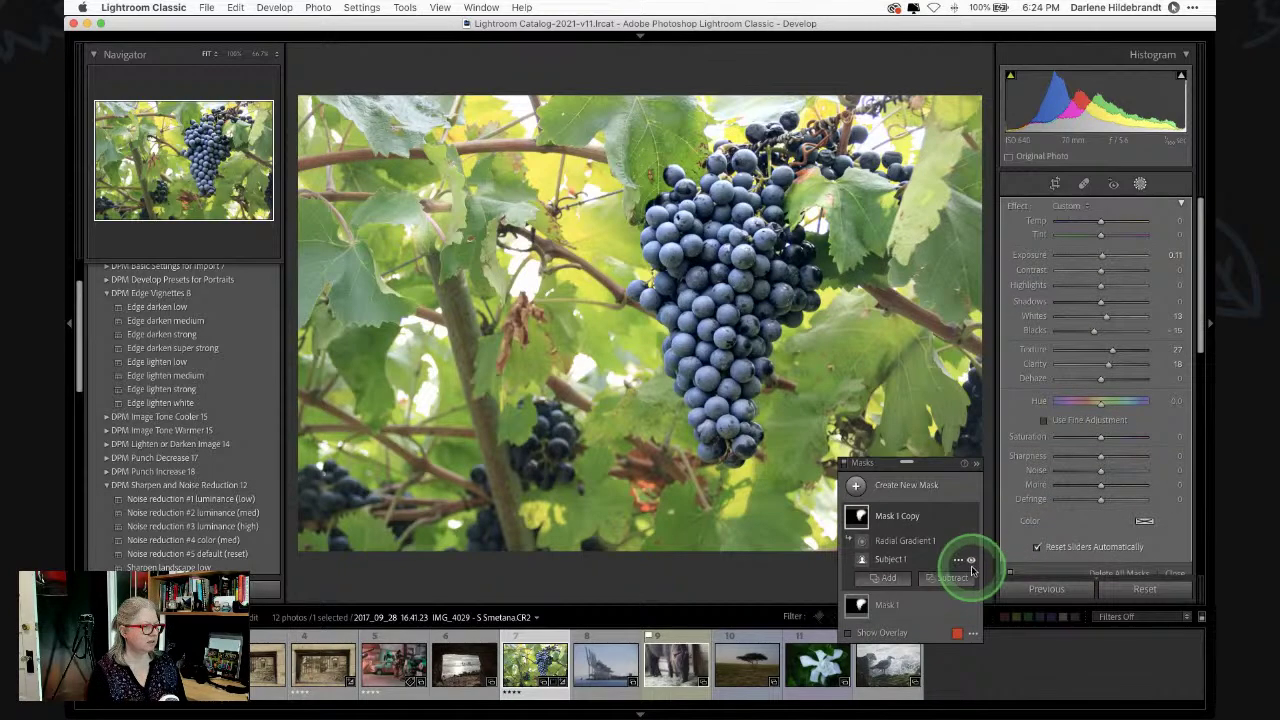
- Invert both the subject and radial gradient components of the duplicated mask and show its overlay
{"action": "left_click", "coordinate": [893, 559]}
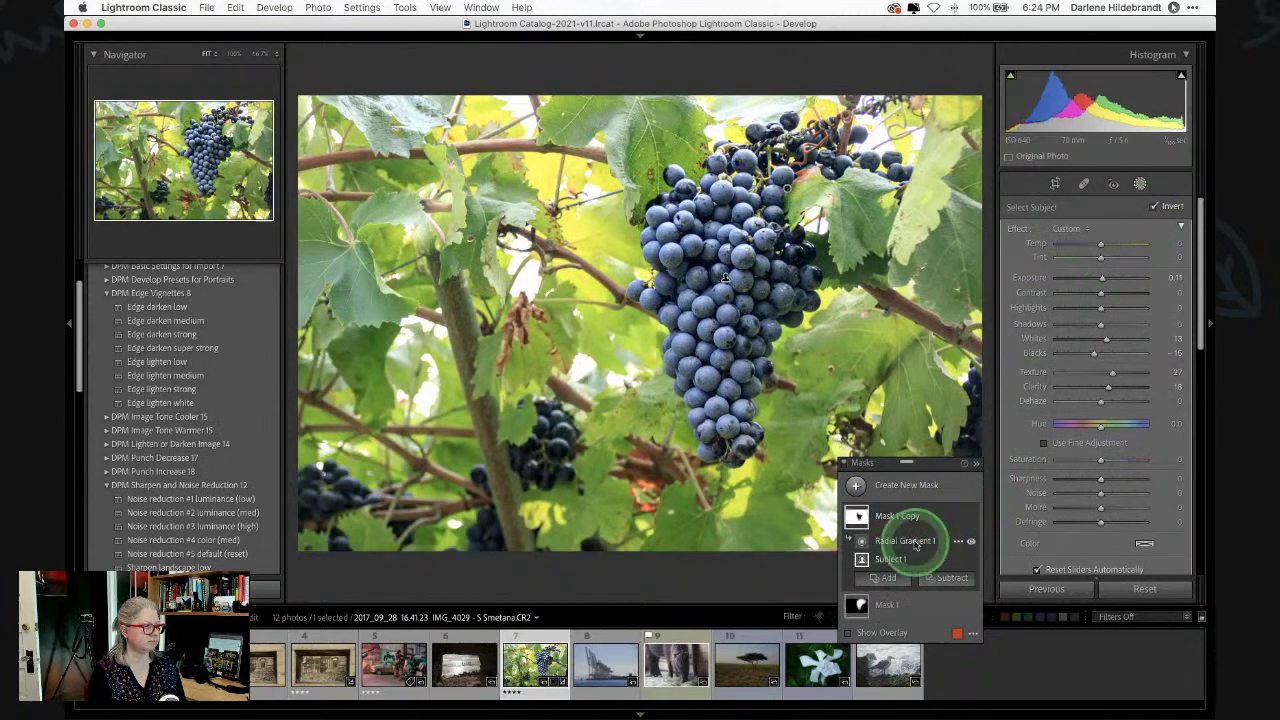
{"action": "left_click", "coordinate": [910, 542]}
{"action": "left_click", "coordinate": [1155, 207]}
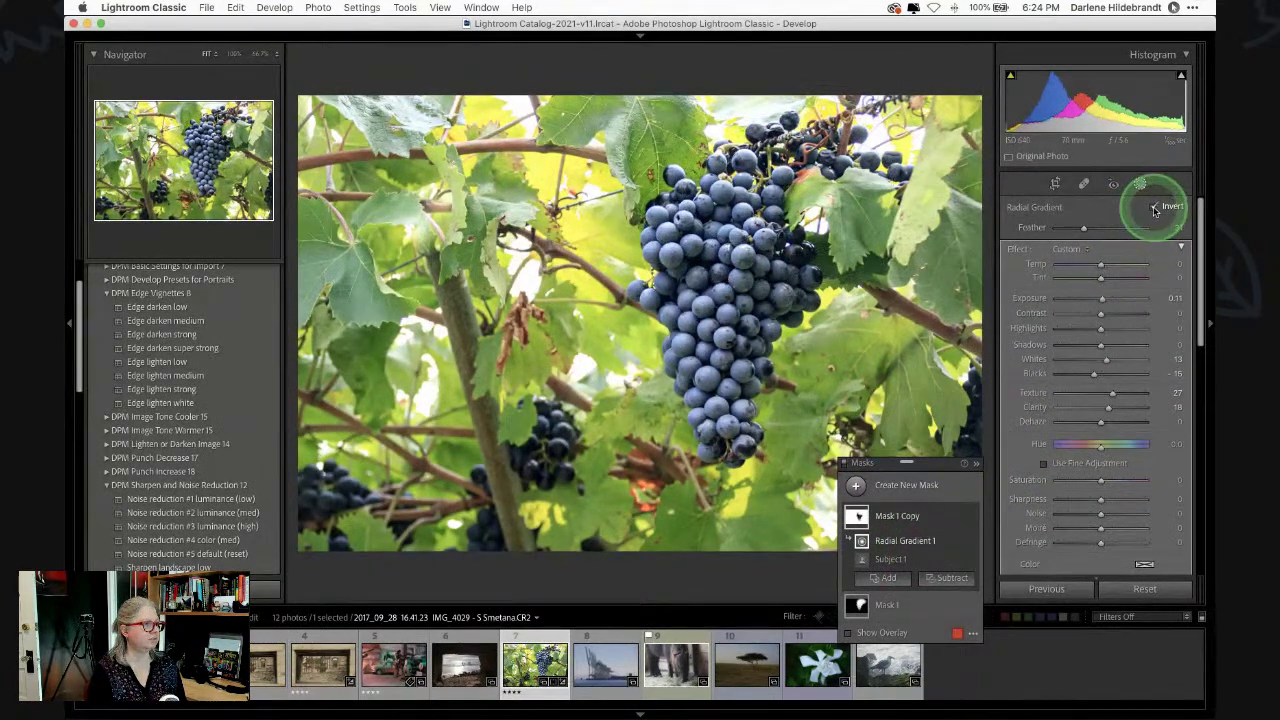
{"action": "left_click", "coordinate": [848, 633]}
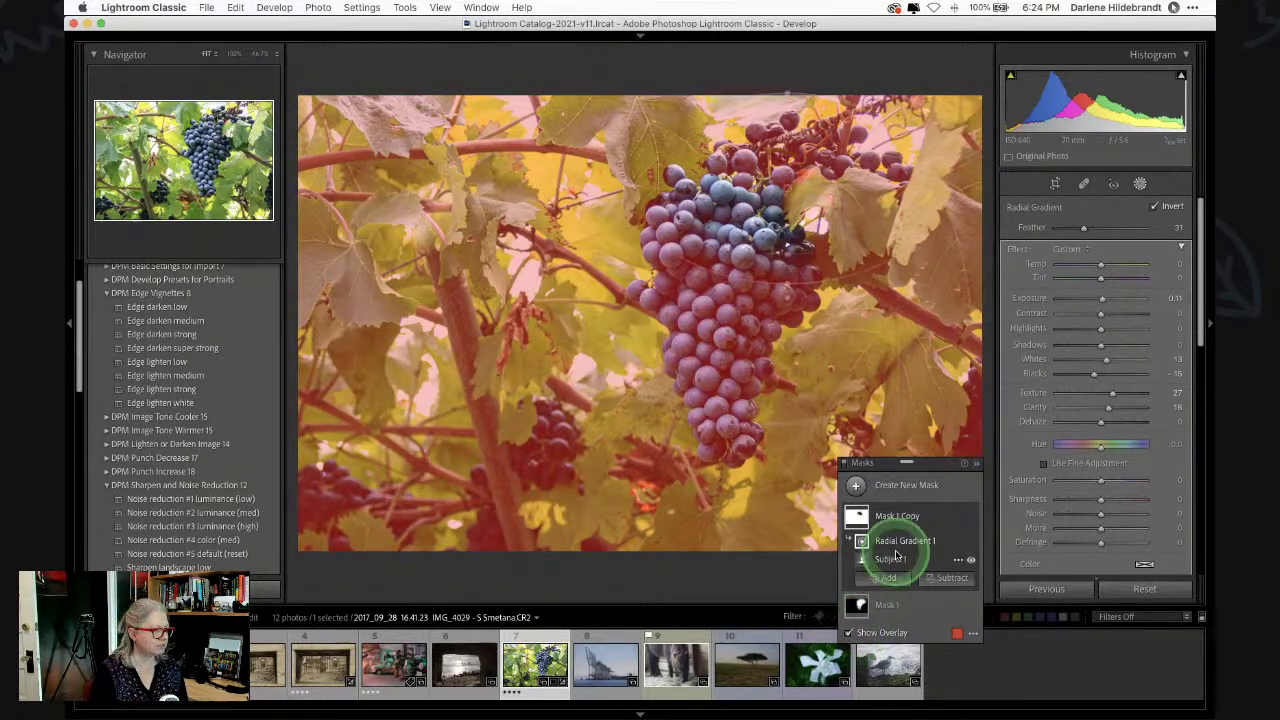
- Subtract a subject selection of the grape cluster from the duplicated mask
{"action": "left_click", "coordinate": [901, 560]}
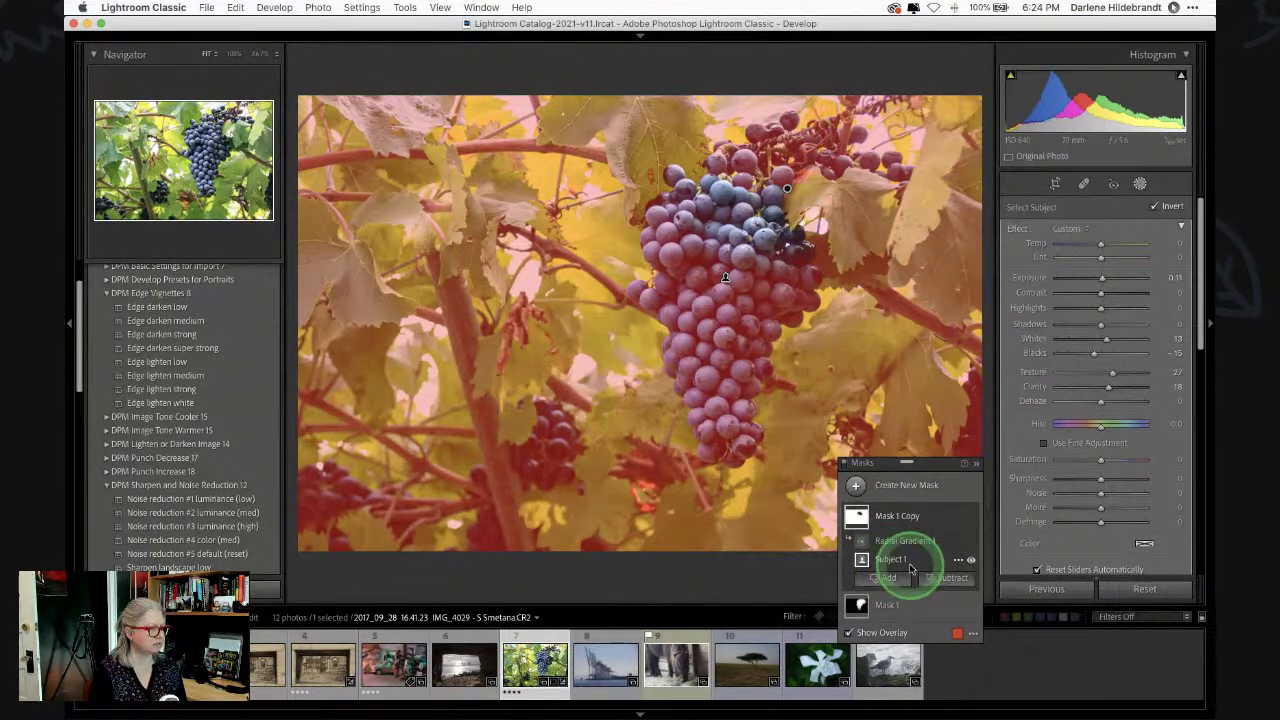
{"action": "right_click", "coordinate": [918, 570]}
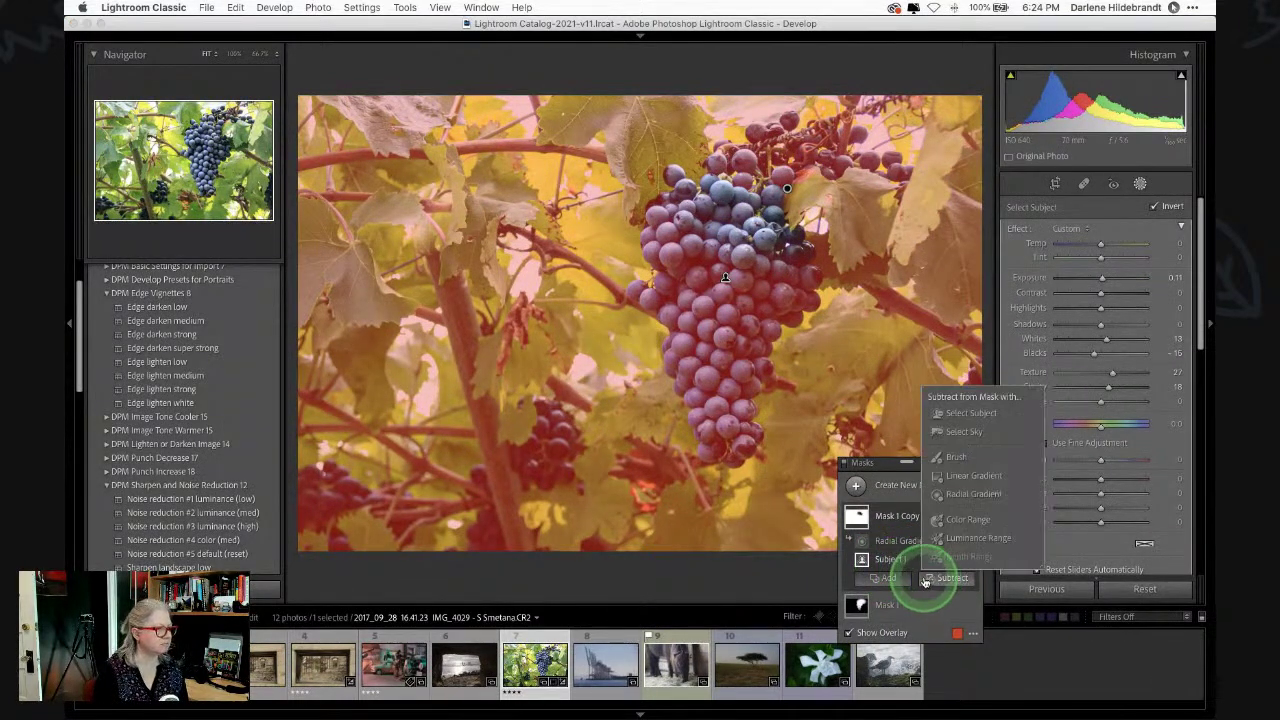
{"action": "left_click", "coordinate": [965, 408]}
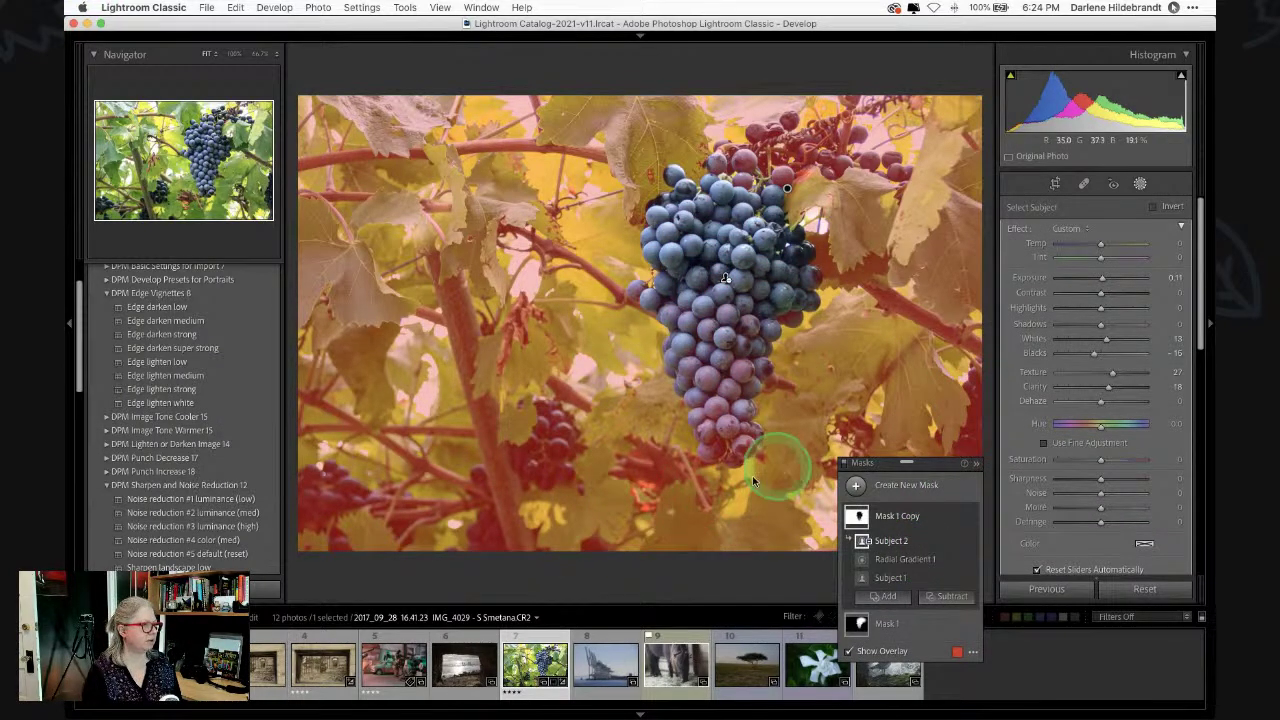
- Subtract the remaining grapes, including those at the top of the cluster, from the duplicated mask with a size 14 brush
{"action": "left_click", "coordinate": [940, 596]}
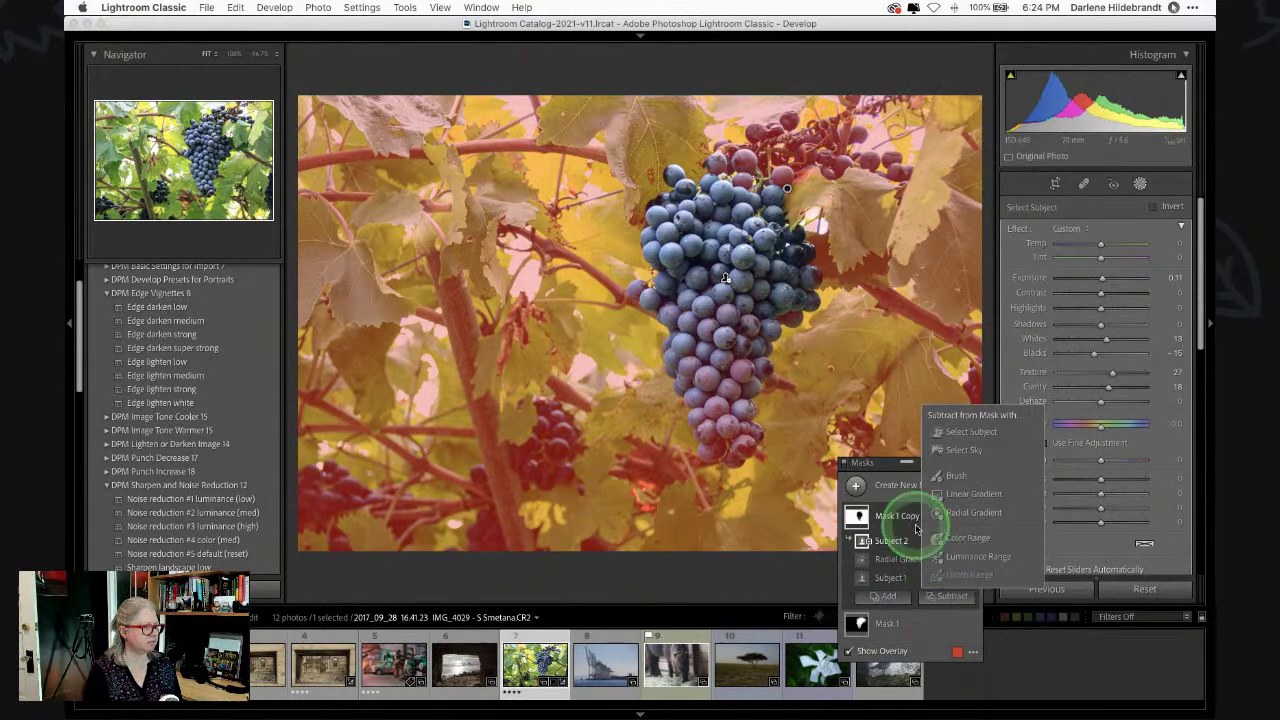
{"action": "left_click", "coordinate": [955, 476]}
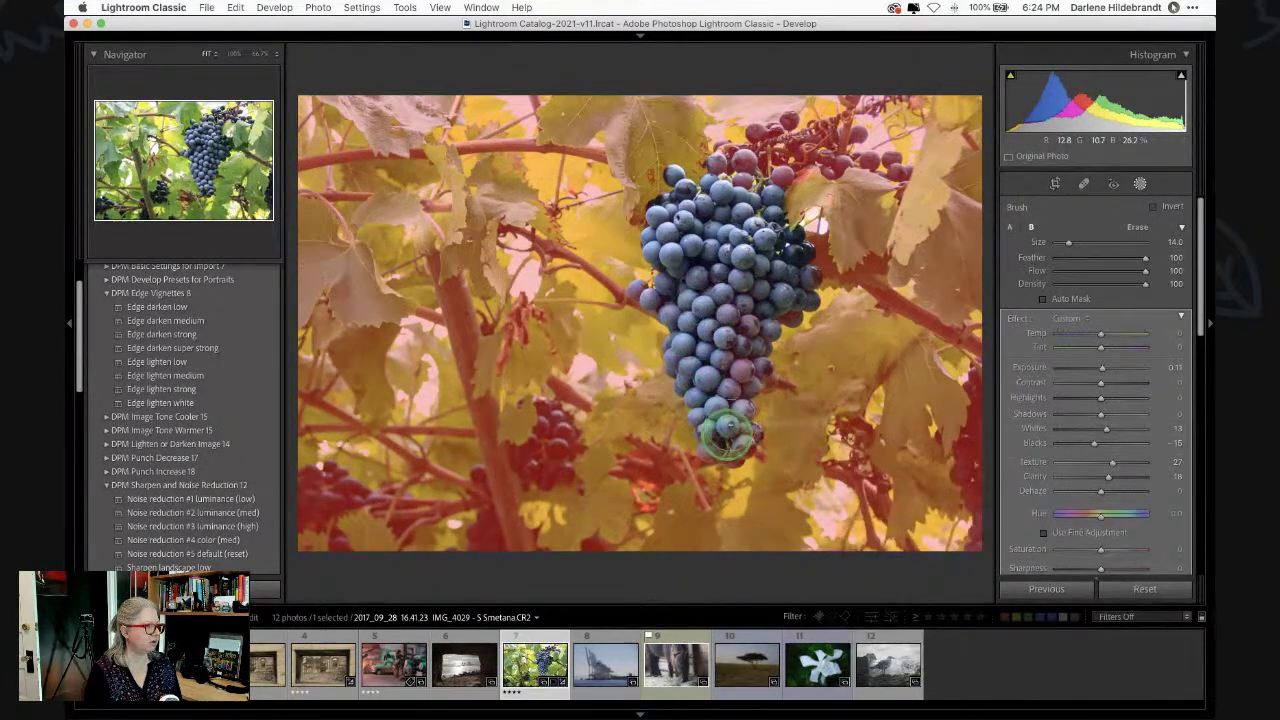
{"action": "mouse_move", "coordinate": [709, 245]}
{"action": "left_mouse_down"}
{"action": "mouse_move", "coordinate": [829, 177]}
{"action": "mouse_move", "coordinate": [790, 140]}
{"action": "mouse_move", "coordinate": [870, 208]}
{"action": "mouse_move", "coordinate": [855, 195]}
{"action": "mouse_move", "coordinate": [752, 240]}
{"action": "mouse_move", "coordinate": [872, 228]}
{"action": "mouse_move", "coordinate": [691, 197]}
{"action": "mouse_move", "coordinate": [717, 143]}
{"action": "mouse_move", "coordinate": [848, 164]}
{"action": "left_mouse_up"}
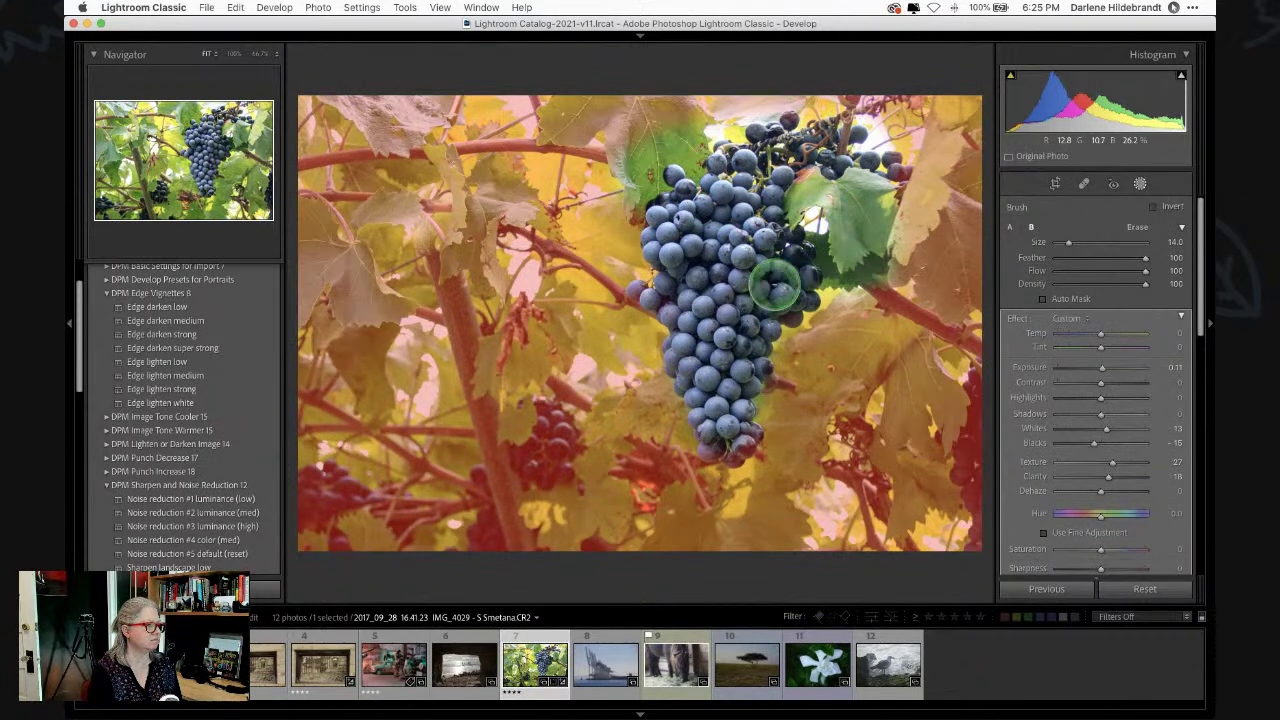
{"action": "mouse_move", "coordinate": [750, 305]}
{"action": "left_mouse_down"}
{"action": "mouse_move", "coordinate": [724, 439]}
{"action": "mouse_move", "coordinate": [687, 296]}
{"action": "left_mouse_up"}
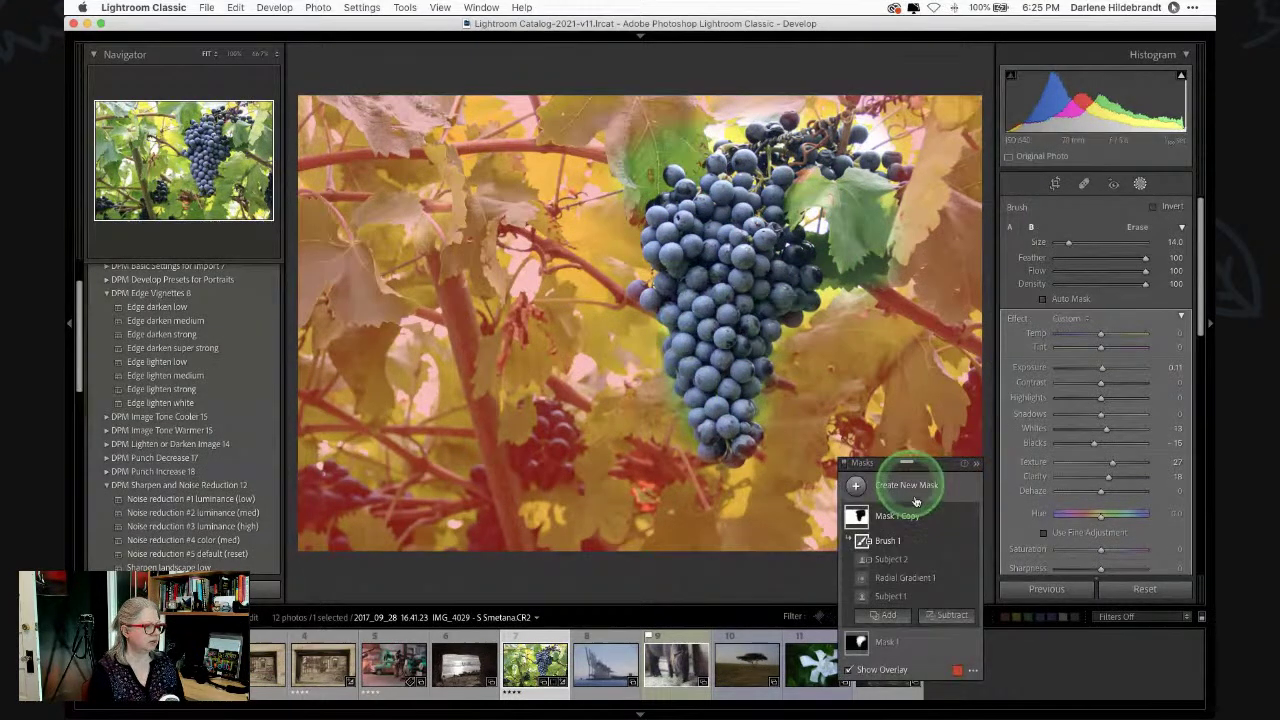
- Reset all effect sliders of the duplicated background mask and hide its overlay
{"action": "left_click", "coordinate": [905, 515]}
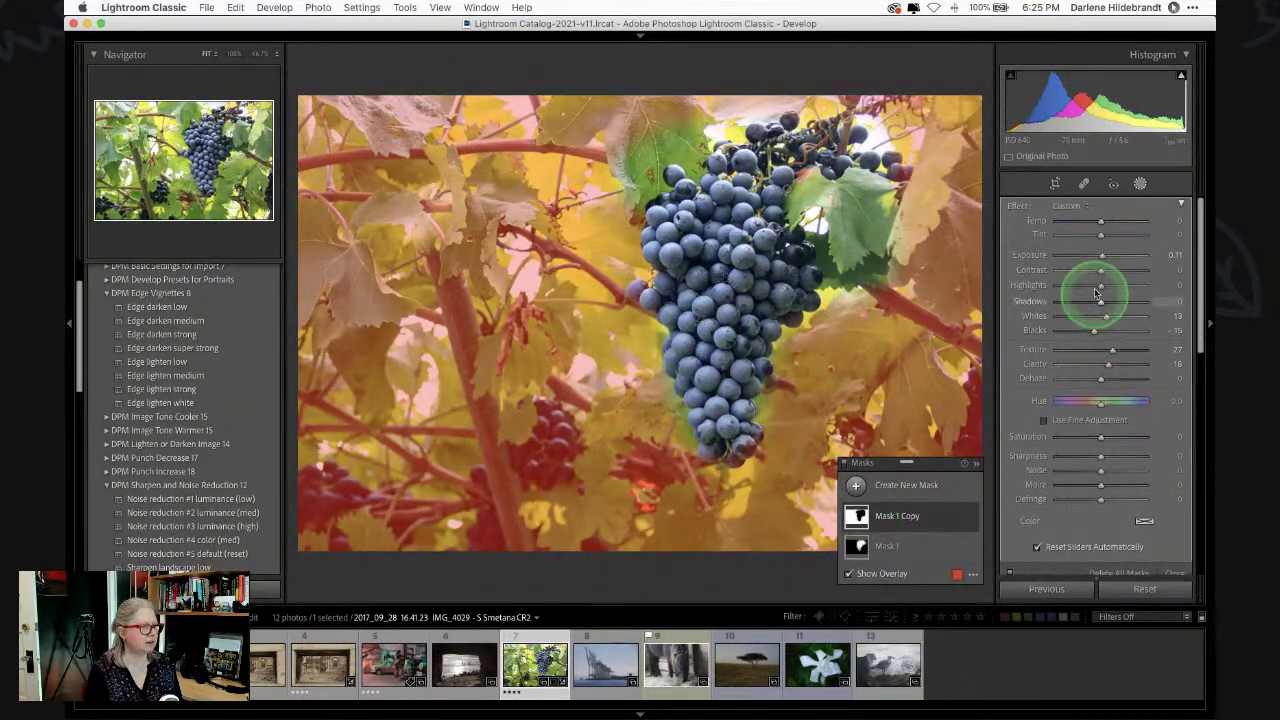
{"action": "double_click", "coordinate": [1016, 205]}
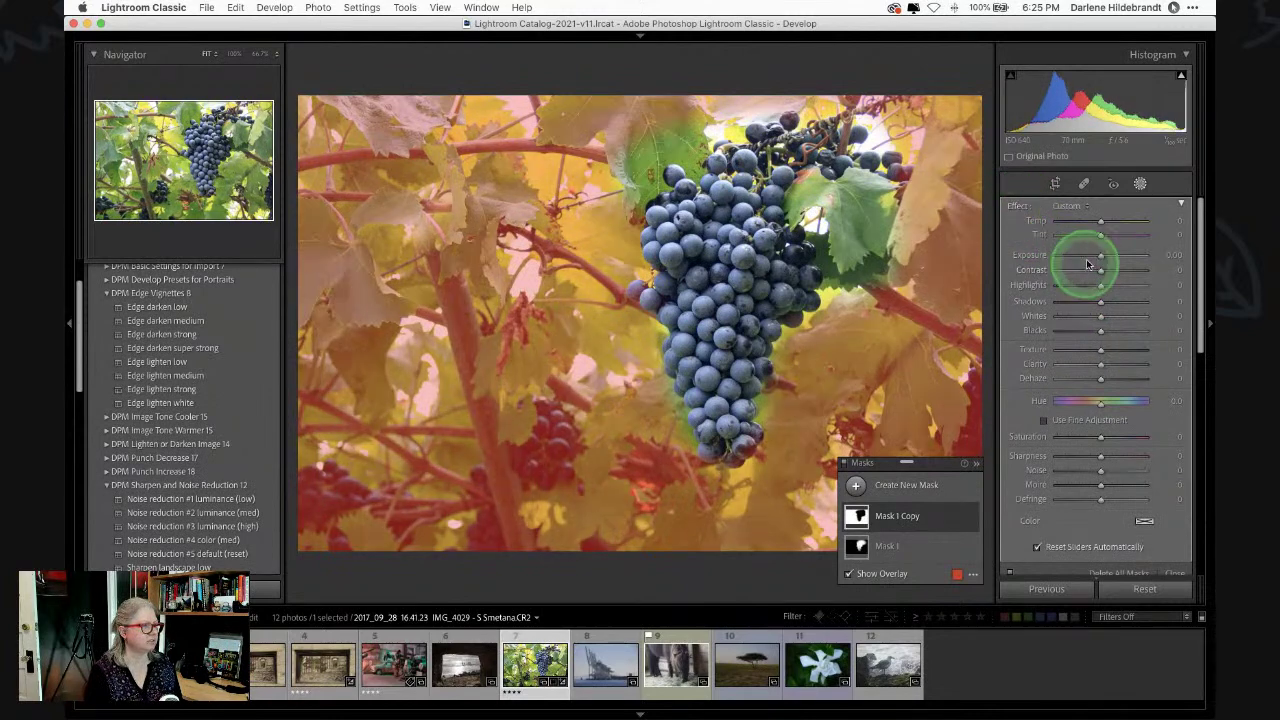
{"action": "key", "text": "o"}
- Darken the background mask with Exposure -0.32, Highlights -57 and Blacks -18, warm its Temp slightly, and close masking
{"action": "left_click_drag", "start_coordinate": [1102, 258], "coordinate": [1074, 281]}
{"action": "left_click", "coordinate": [1102, 335]}
{"action": "left_click_drag", "start_coordinate": [1102, 335], "coordinate": [1093, 327]}
{"action": "left_click", "coordinate": [1098, 314]}
{"action": "left_click", "coordinate": [1101, 222]}
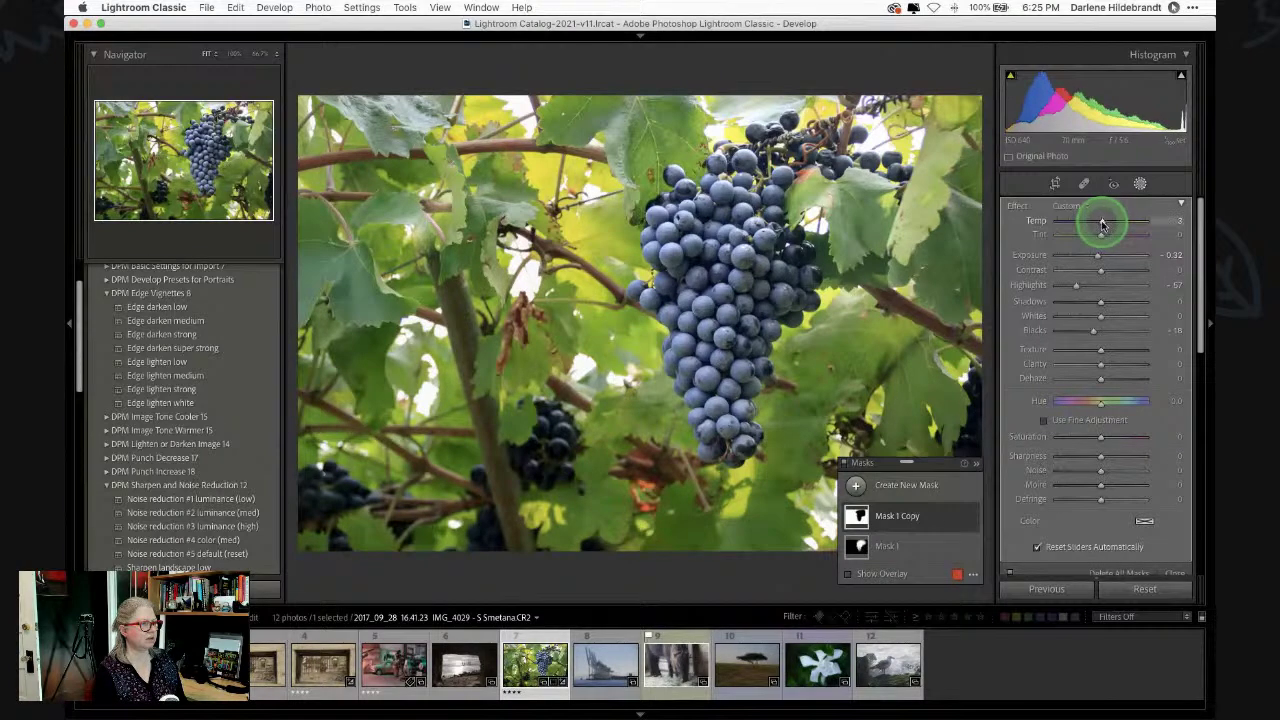
{"action": "left_click", "coordinate": [1140, 183]}
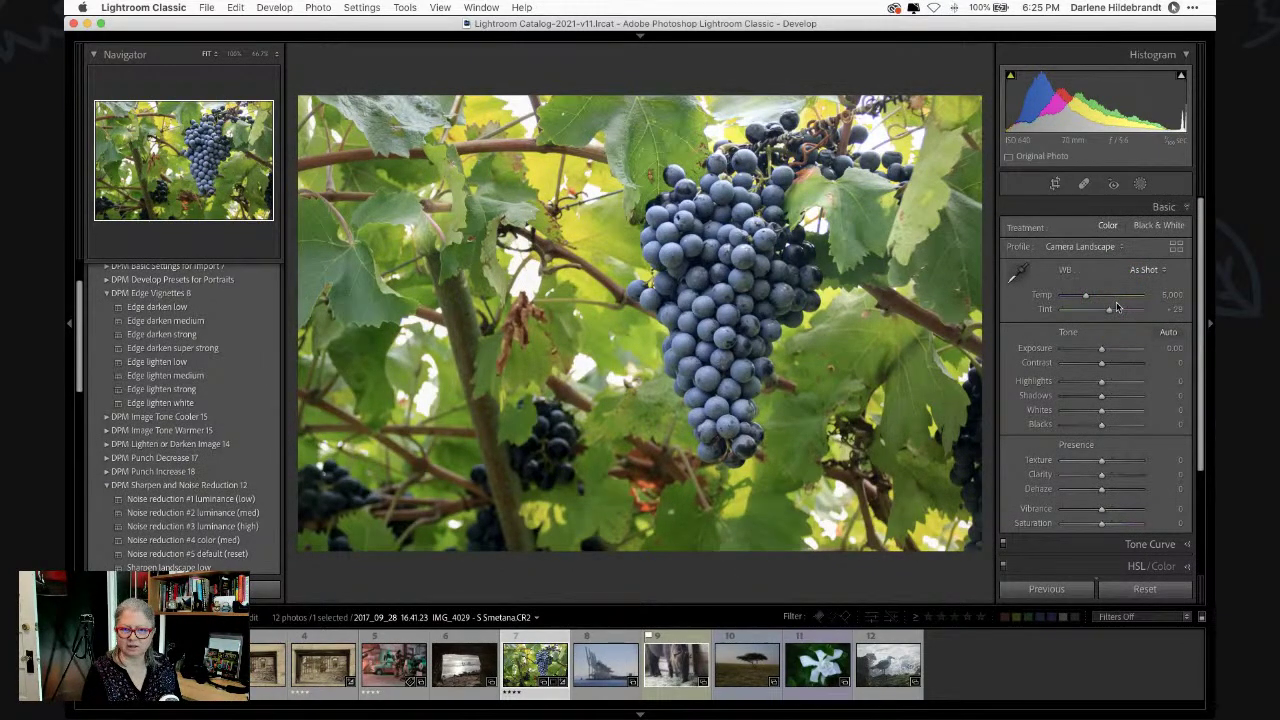
- Check the photo's white and black clipping and lower the global Blacks to about -15
{"action": "left_click", "coordinate": [1101, 344]}
{"action": "scroll", "coordinate": [1106, 347], "scroll_direction": "down", "scroll_amount": 1}
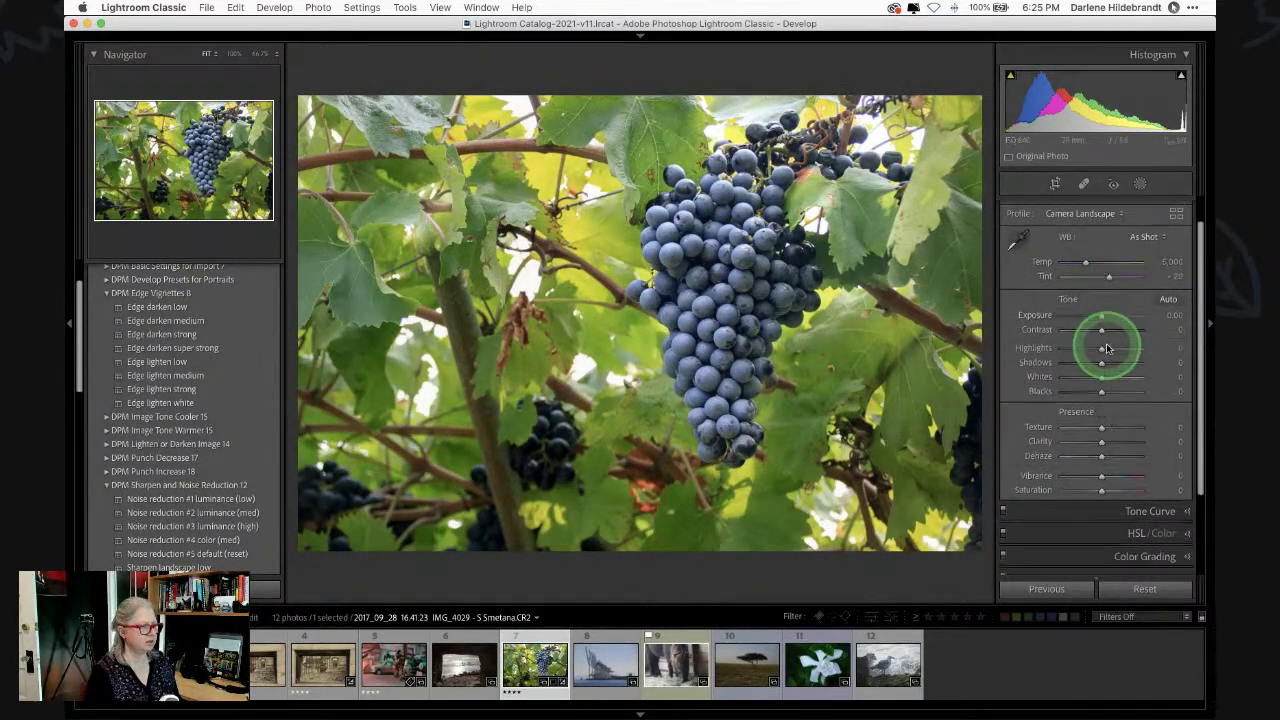
{"action": "left_click", "coordinate": [1102, 377], "text": "alt"}
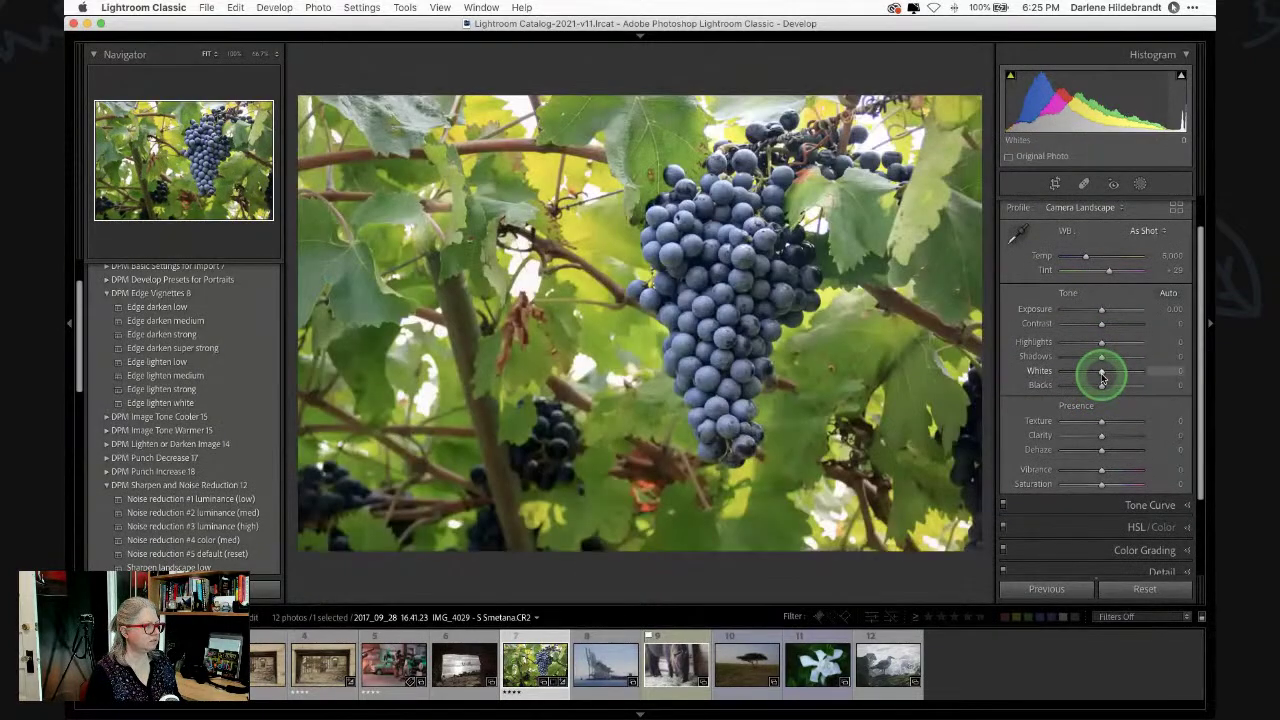
{"action": "left_click", "coordinate": [1102, 377], "text": "alt"}
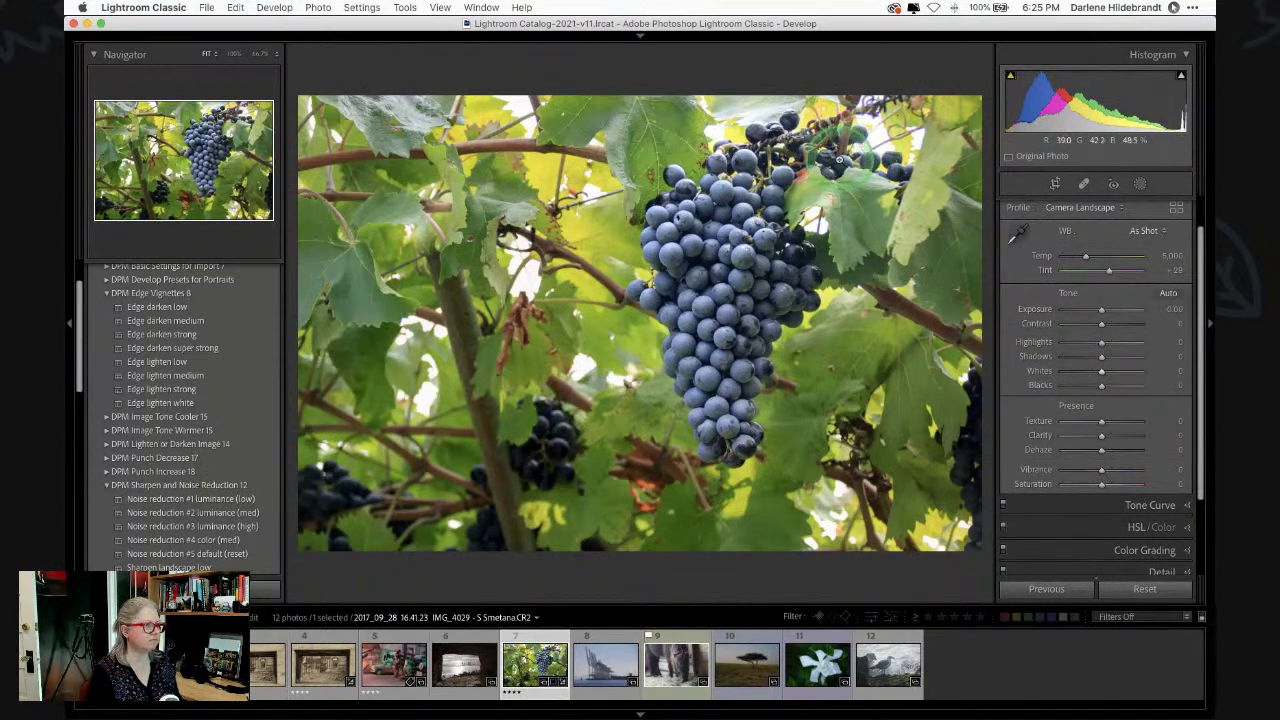
{"action": "left_click", "coordinate": [1102, 385], "text": "alt"}
{"action": "left_click_drag", "start_coordinate": [1104, 390], "coordinate": [1096, 389]}
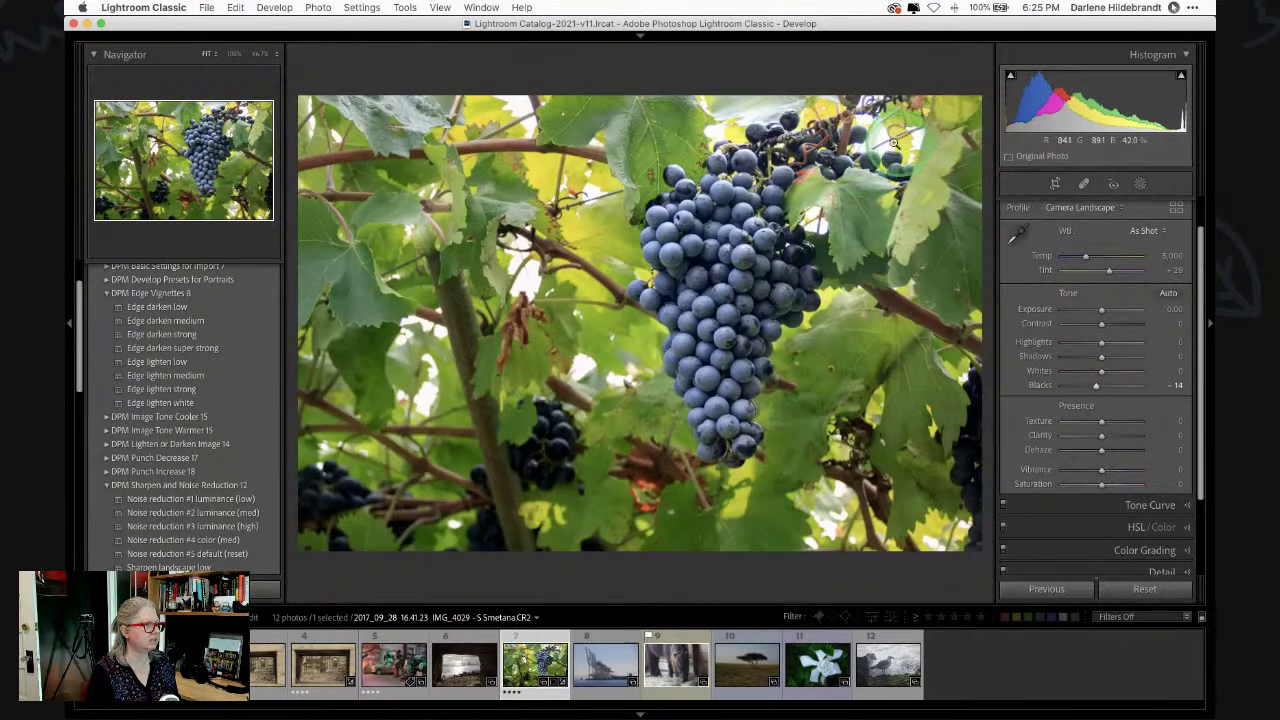
{"action": "left_click", "coordinate": [942, 296]}
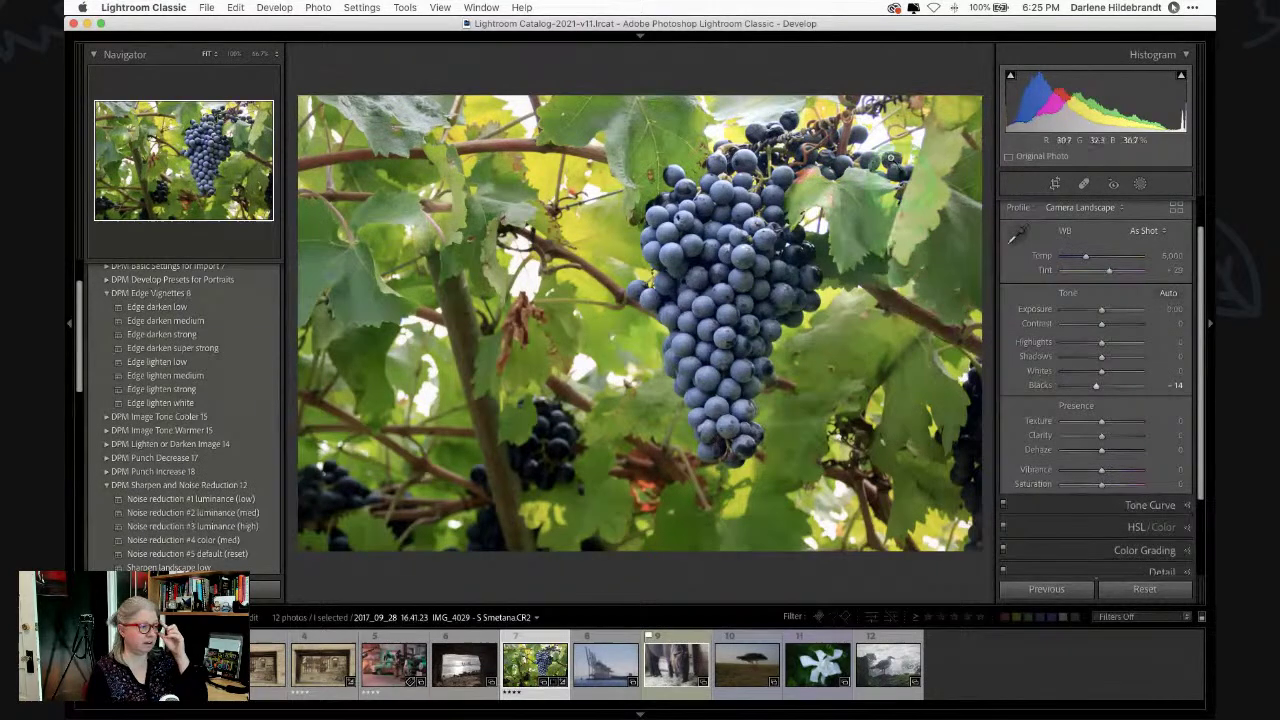
{"action": "left_click_drag", "start_coordinate": [1097, 385], "coordinate": [1094, 385]}
- Turn on Remove Chromatic Aberration and Enable Profile Corrections to treat the purple-fringed edges among the leaves and grapes
{"action": "scroll", "coordinate": [1094, 377], "scroll_direction": "down", "scroll_amount": 4}
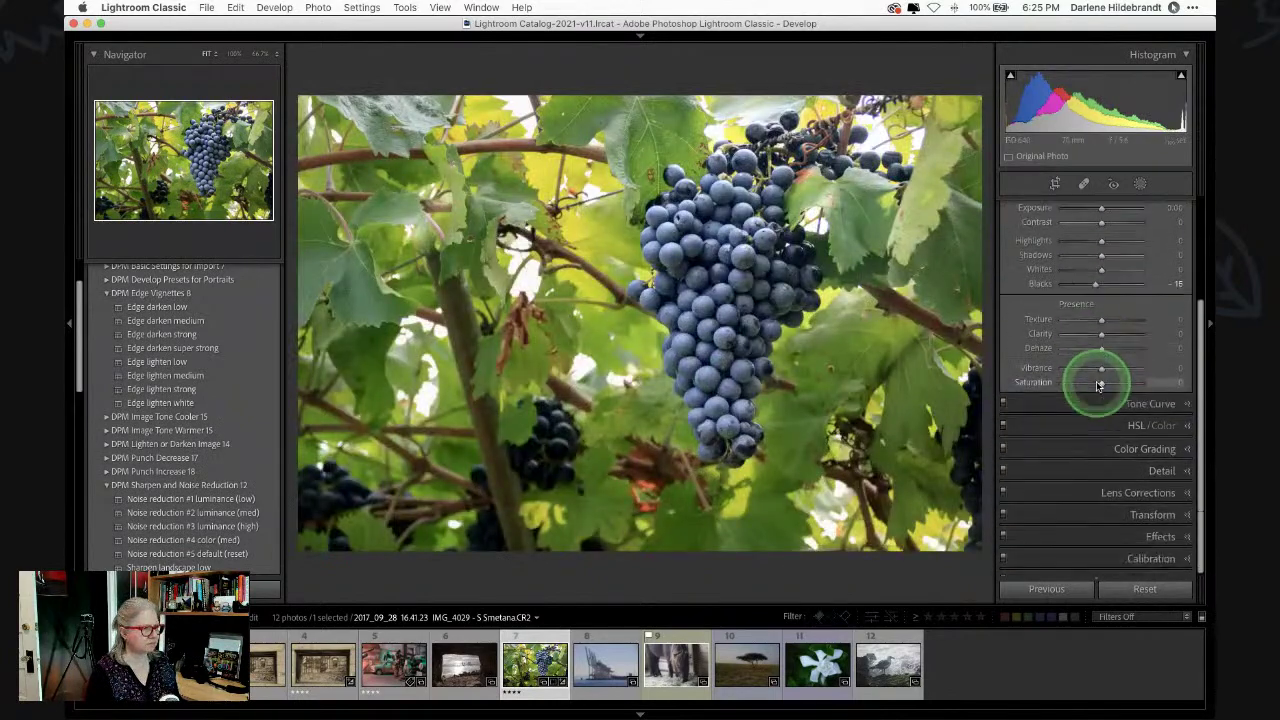
{"action": "left_click", "coordinate": [821, 219]}
{"action": "left_click_drag", "start_coordinate": [684, 386], "coordinate": [742, 293]}
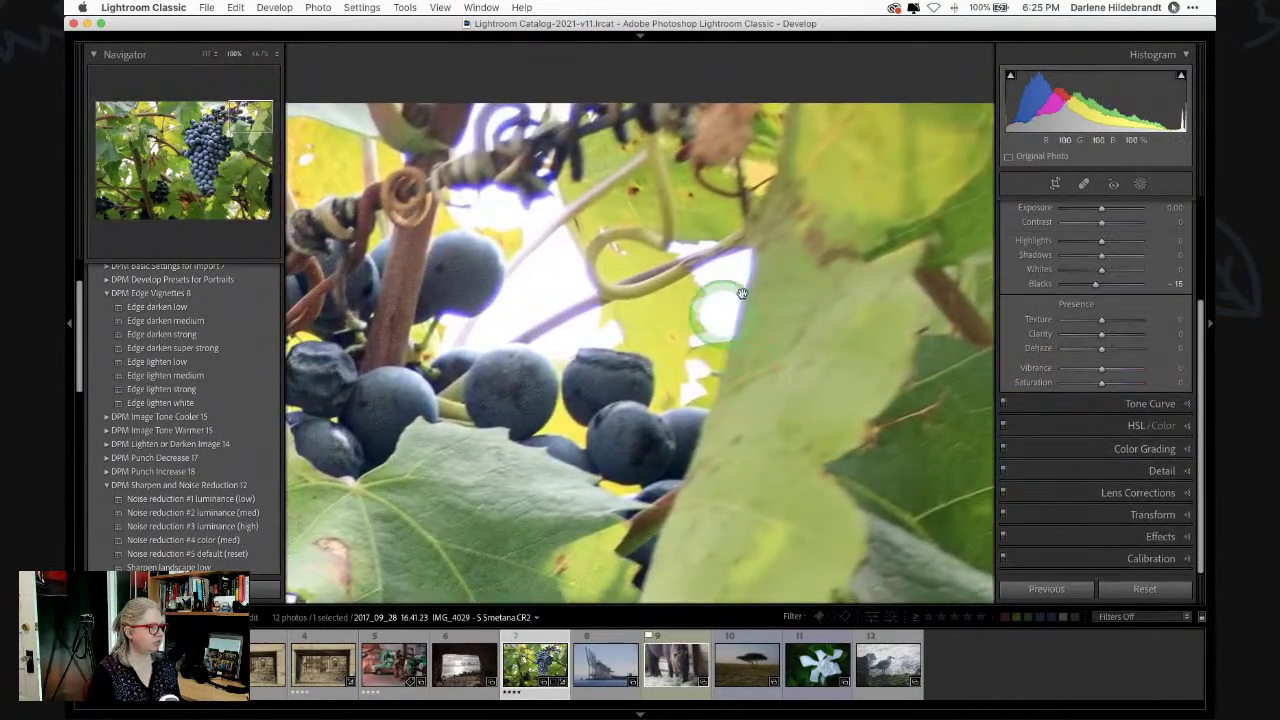
{"action": "left_click", "coordinate": [276, 56]}
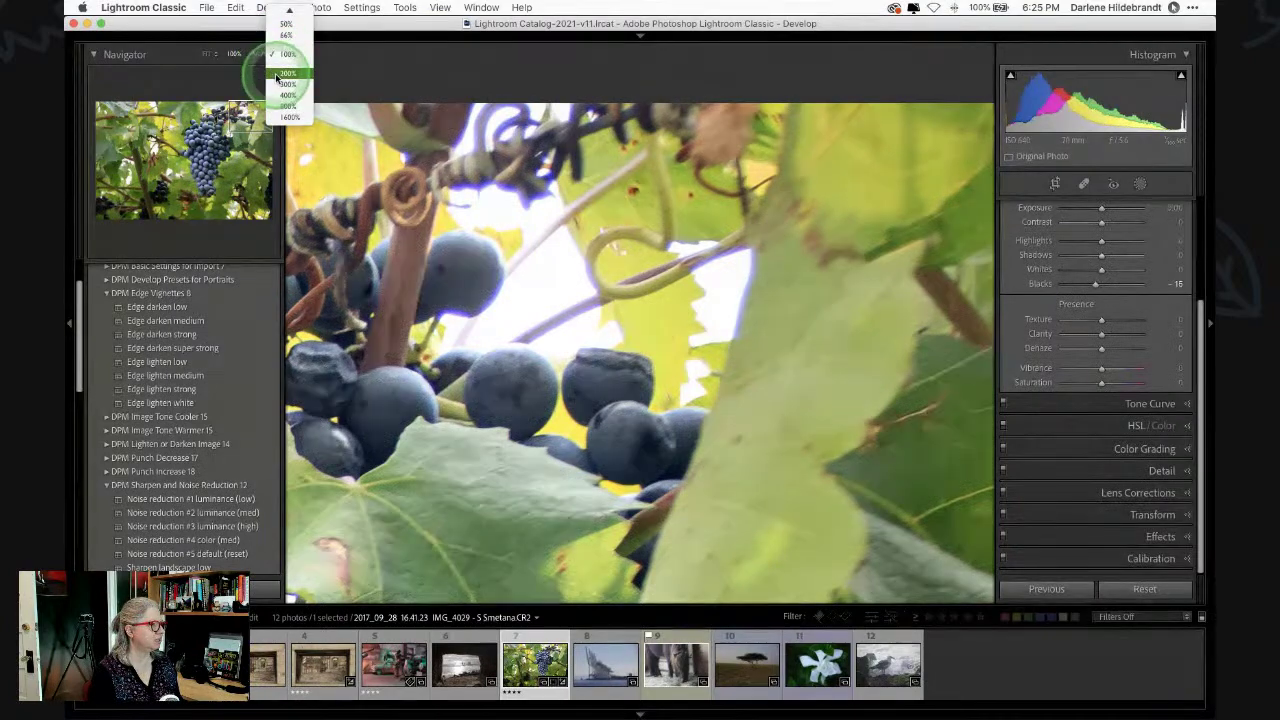
{"action": "left_click", "coordinate": [284, 68]}
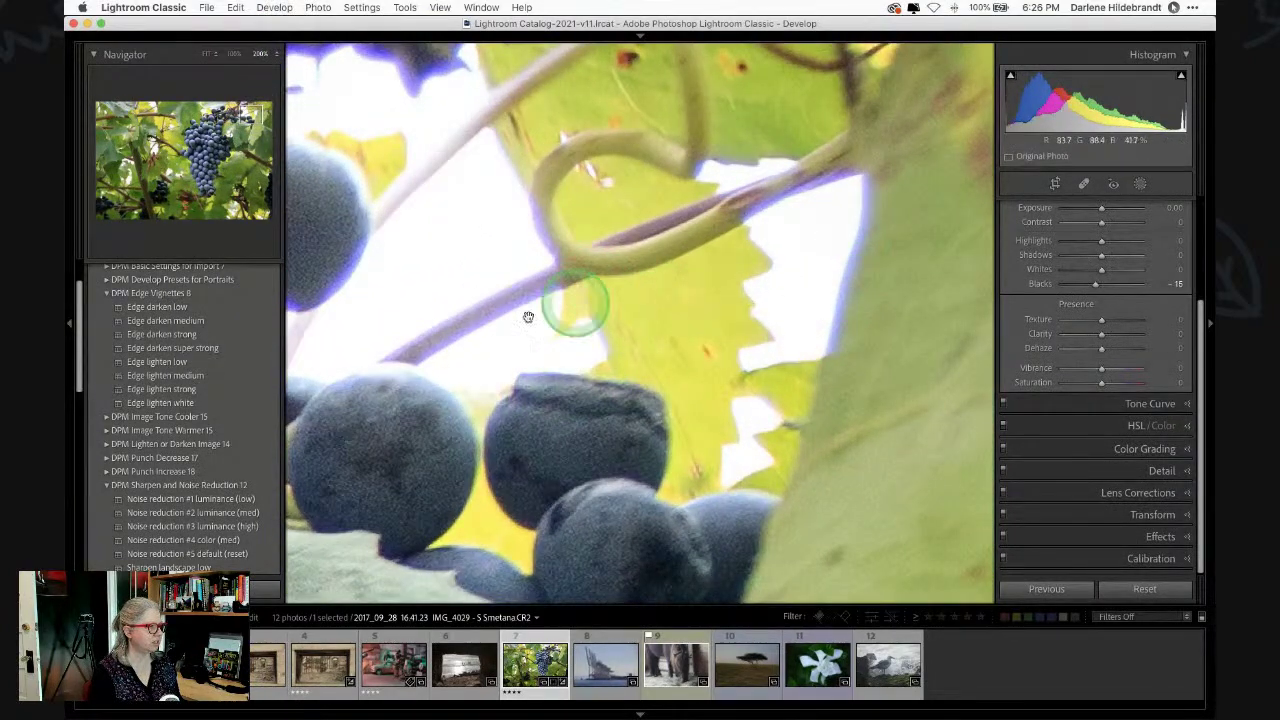
{"action": "left_click", "coordinate": [1117, 492]}
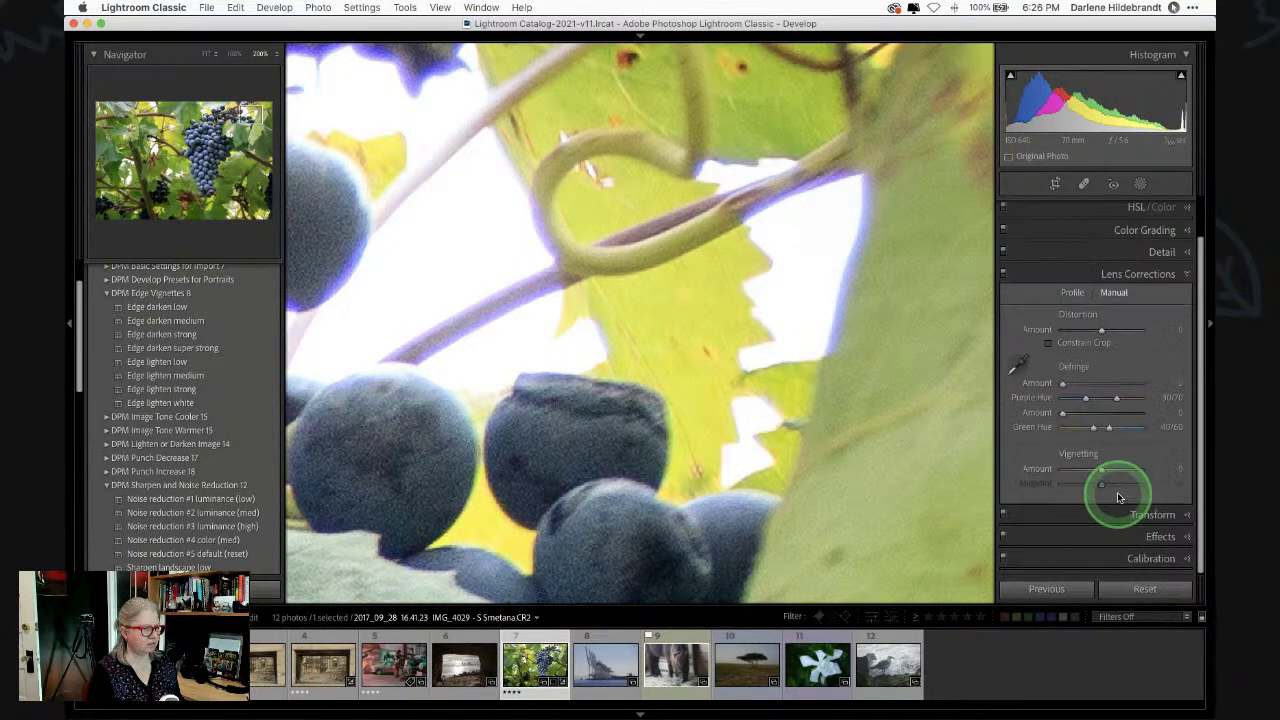
{"action": "left_click", "coordinate": [1073, 292]}
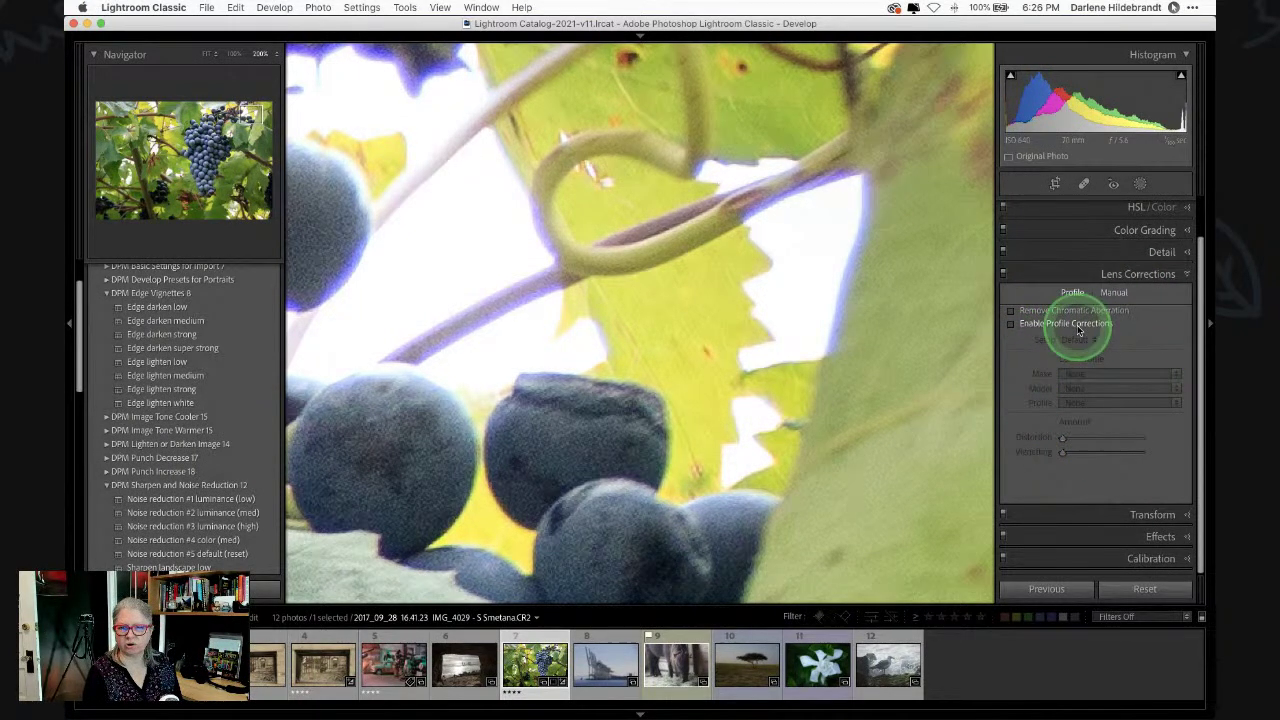
{"action": "left_click", "coordinate": [1010, 311]}
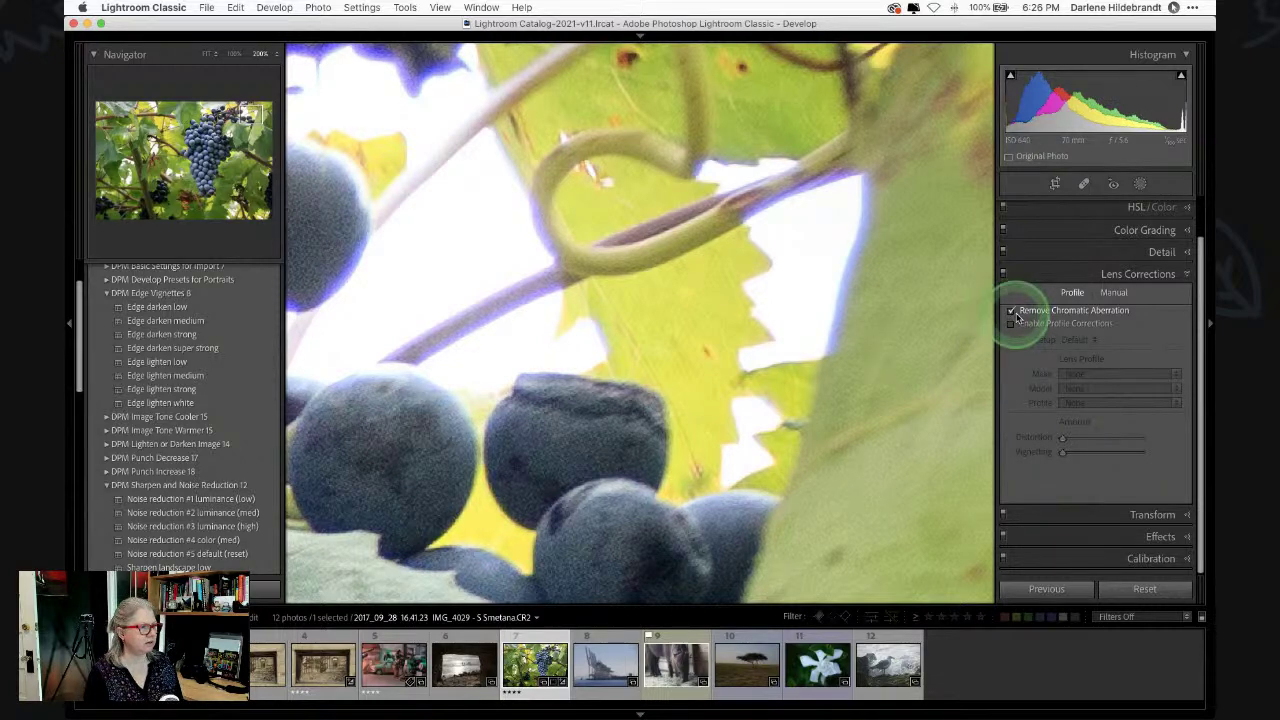
{"action": "left_click", "coordinate": [1011, 324]}
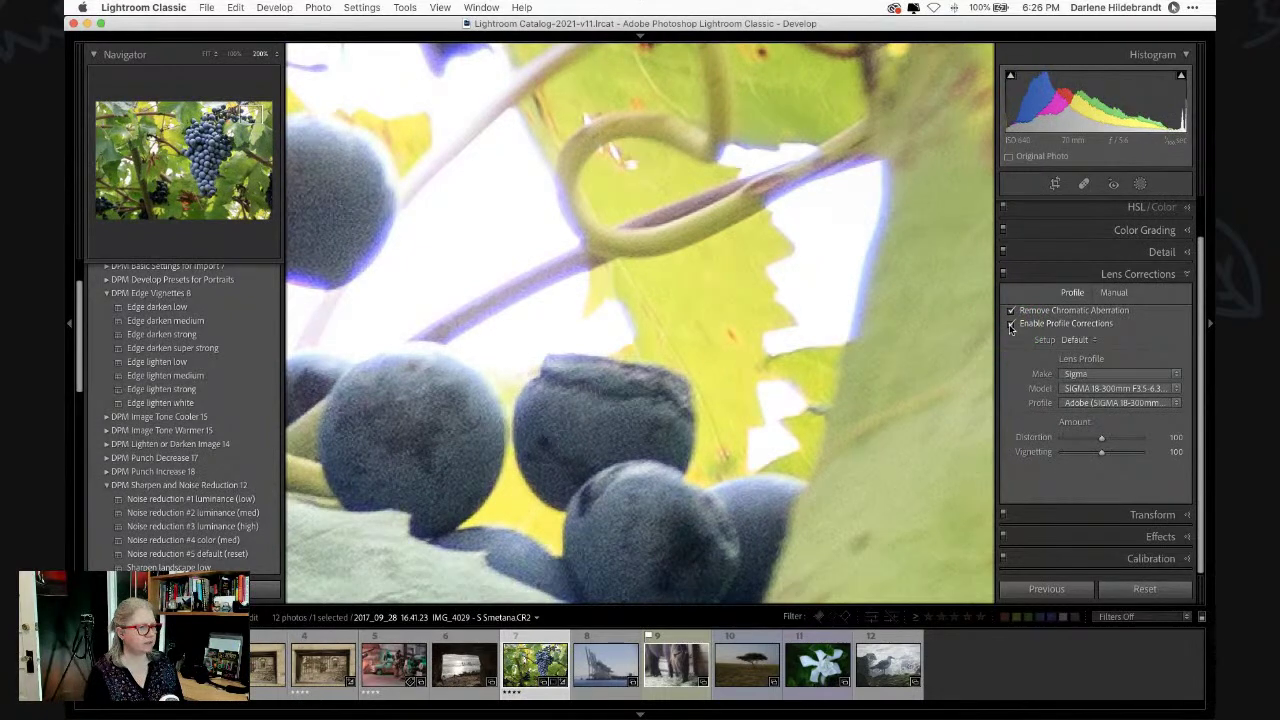
- Keep the SIGMA 18-300mm lens profile and remove the purple fringe sampled at the leaf edge, with the purple Defringe Amount at 16
{"action": "left_click", "coordinate": [1080, 389]}
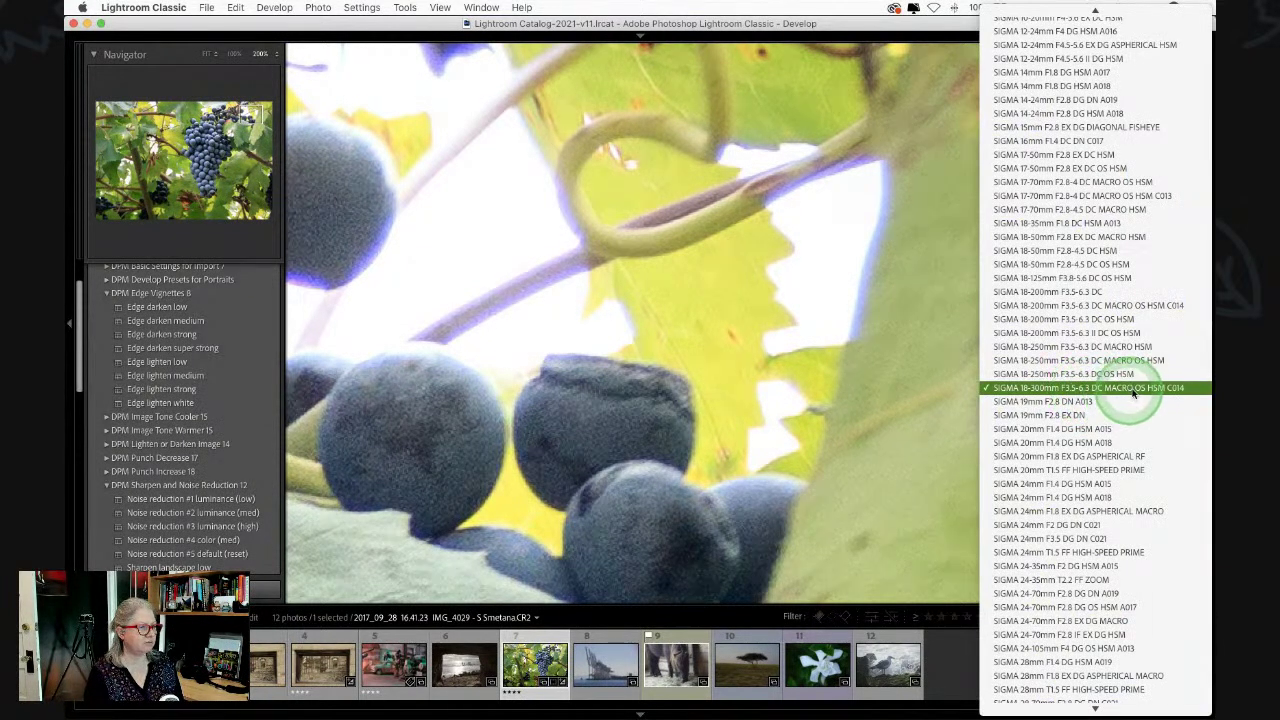
{"action": "left_click", "coordinate": [1110, 389]}
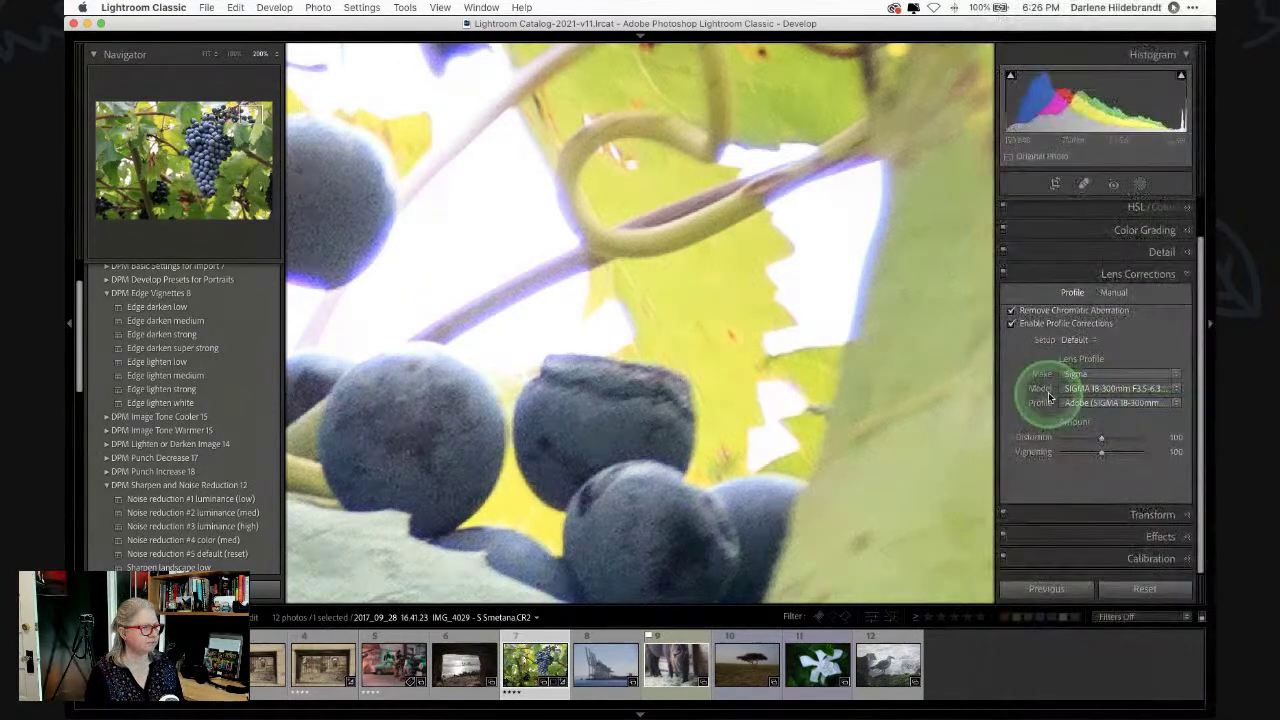
{"action": "left_click", "coordinate": [1113, 294]}
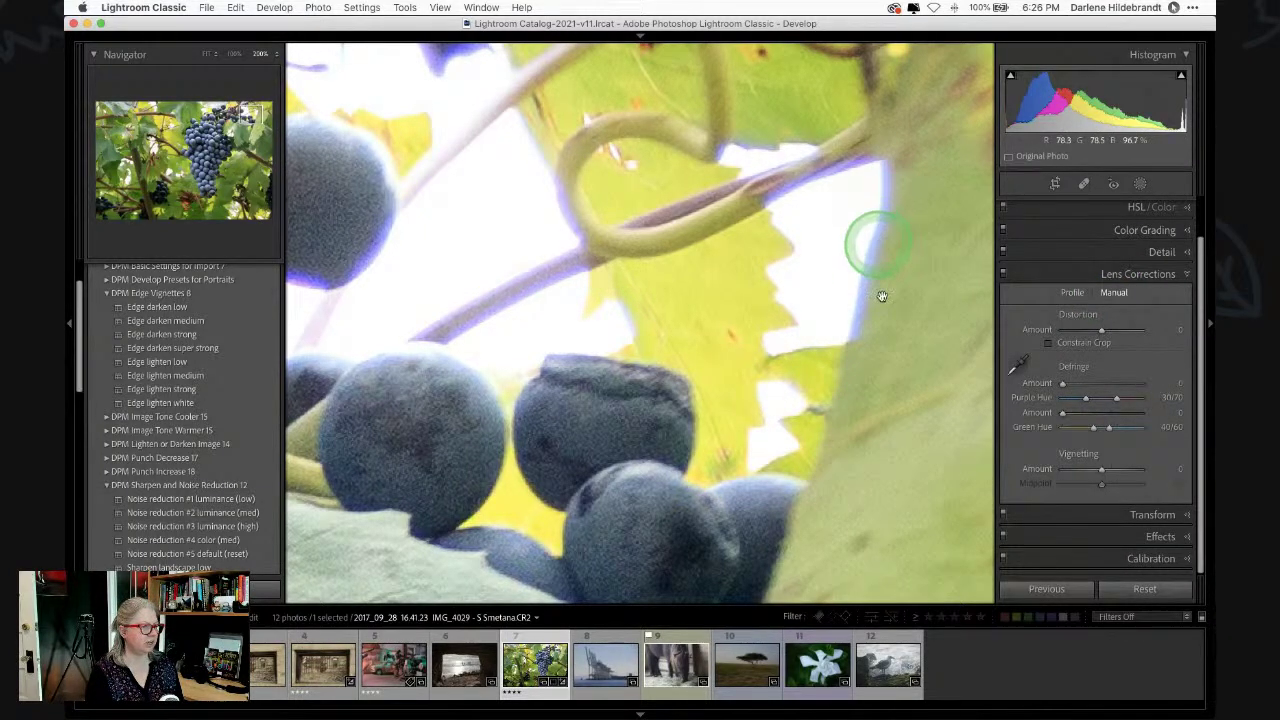
{"action": "left_click", "coordinate": [1018, 367]}
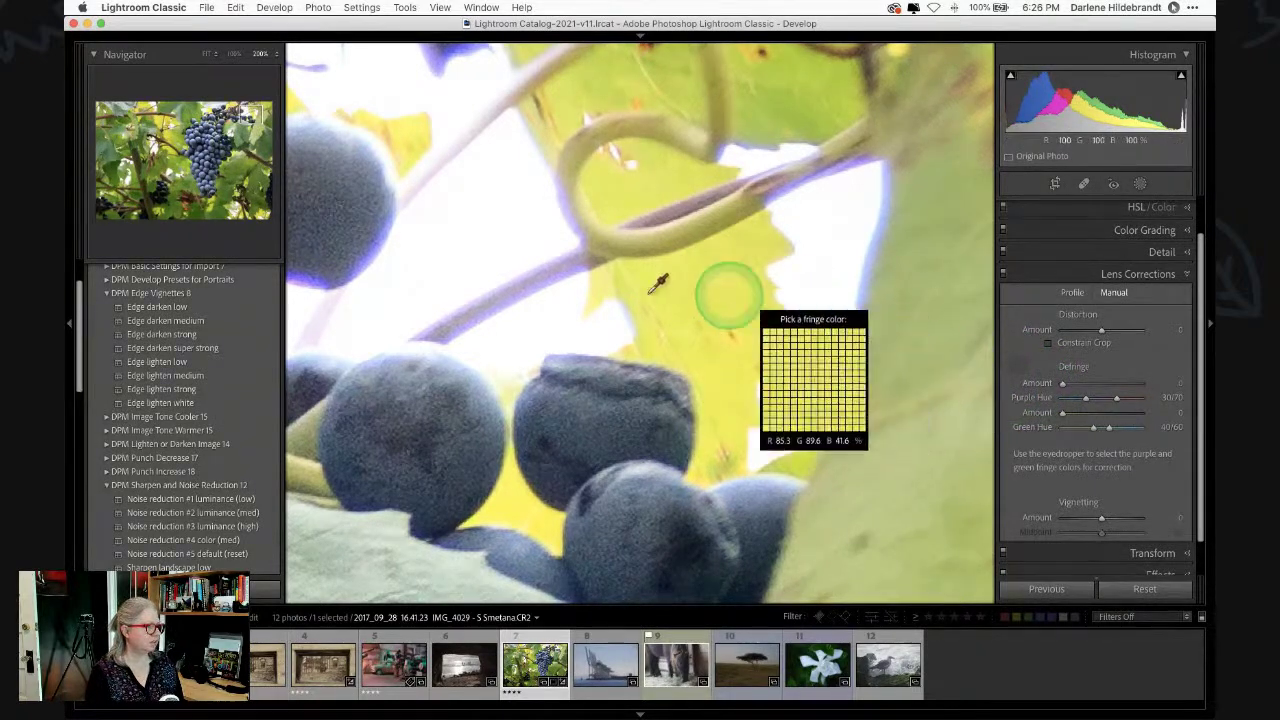
{"action": "left_click", "coordinate": [880, 220]}
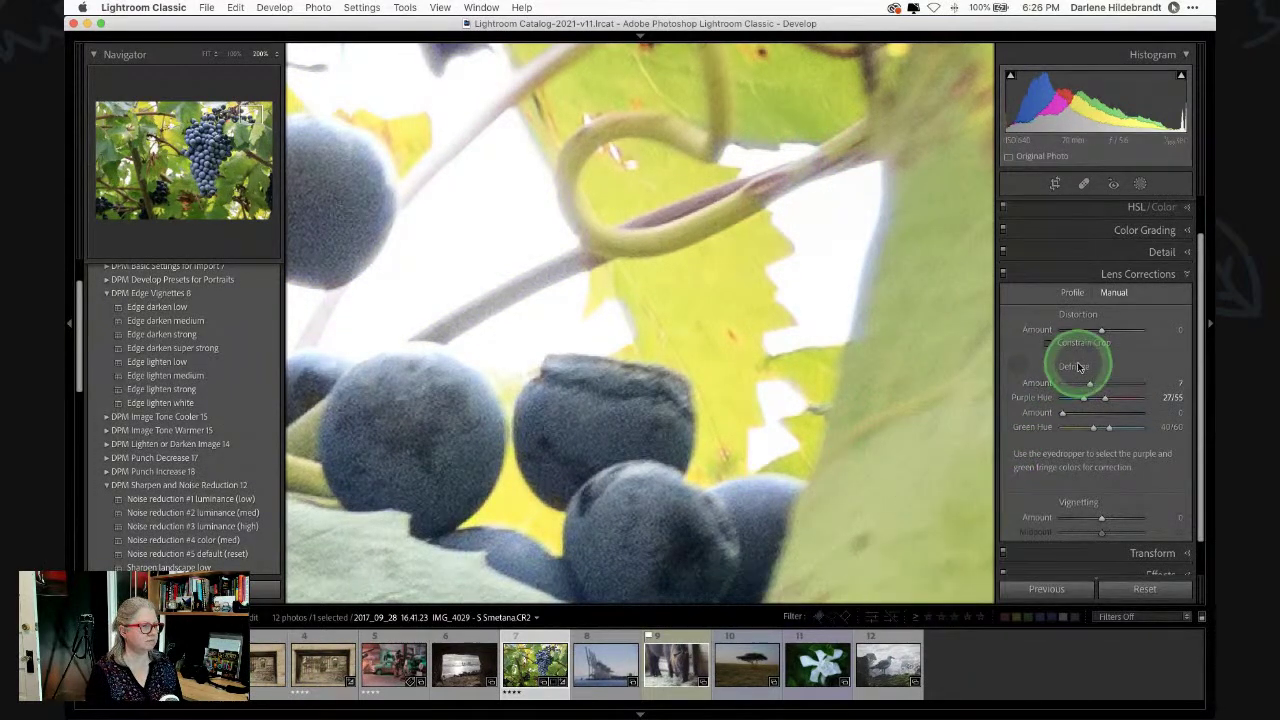
{"action": "left_click_drag", "start_coordinate": [1074, 381], "coordinate": [1123, 380]}
- Compare the leaf and stem edges with and without the Lens Corrections
{"action": "left_click", "coordinate": [1004, 274]}
{"action": "left_click", "coordinate": [1004, 275]}
{"action": "left_click", "coordinate": [1004, 275]}
{"action": "left_click", "coordinate": [1004, 275]}
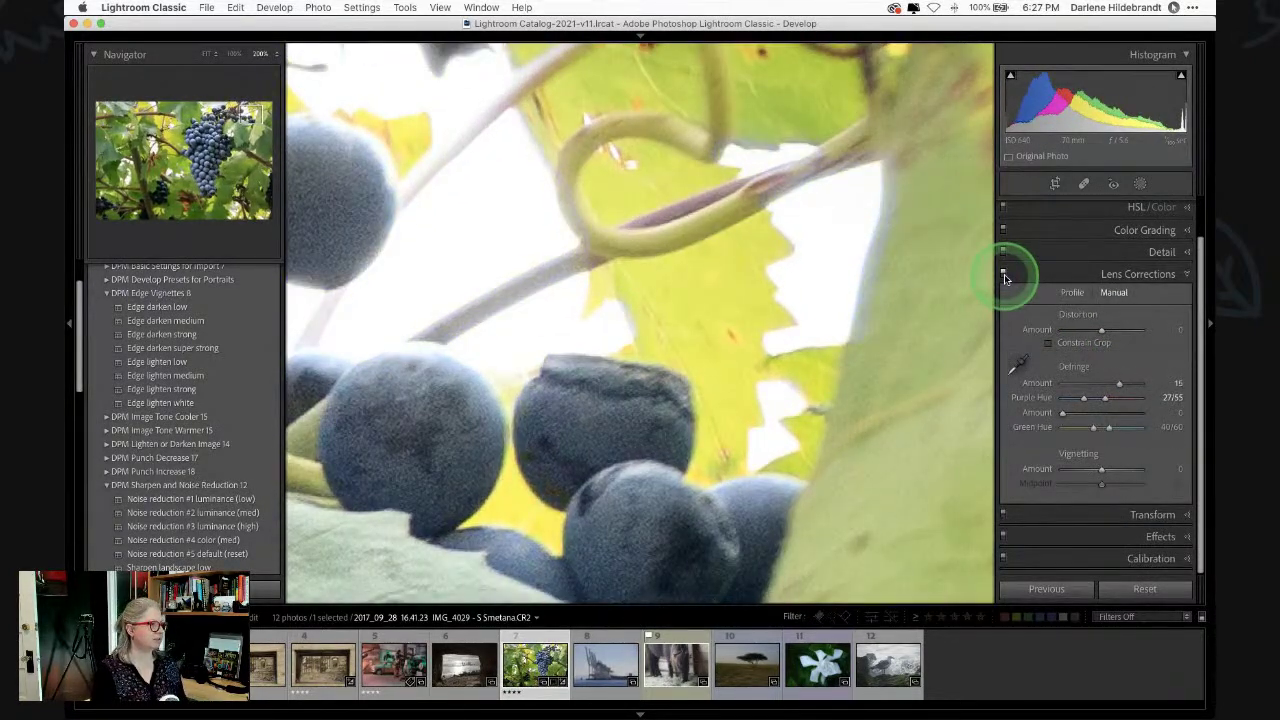
{"action": "left_click", "coordinate": [1004, 275]}
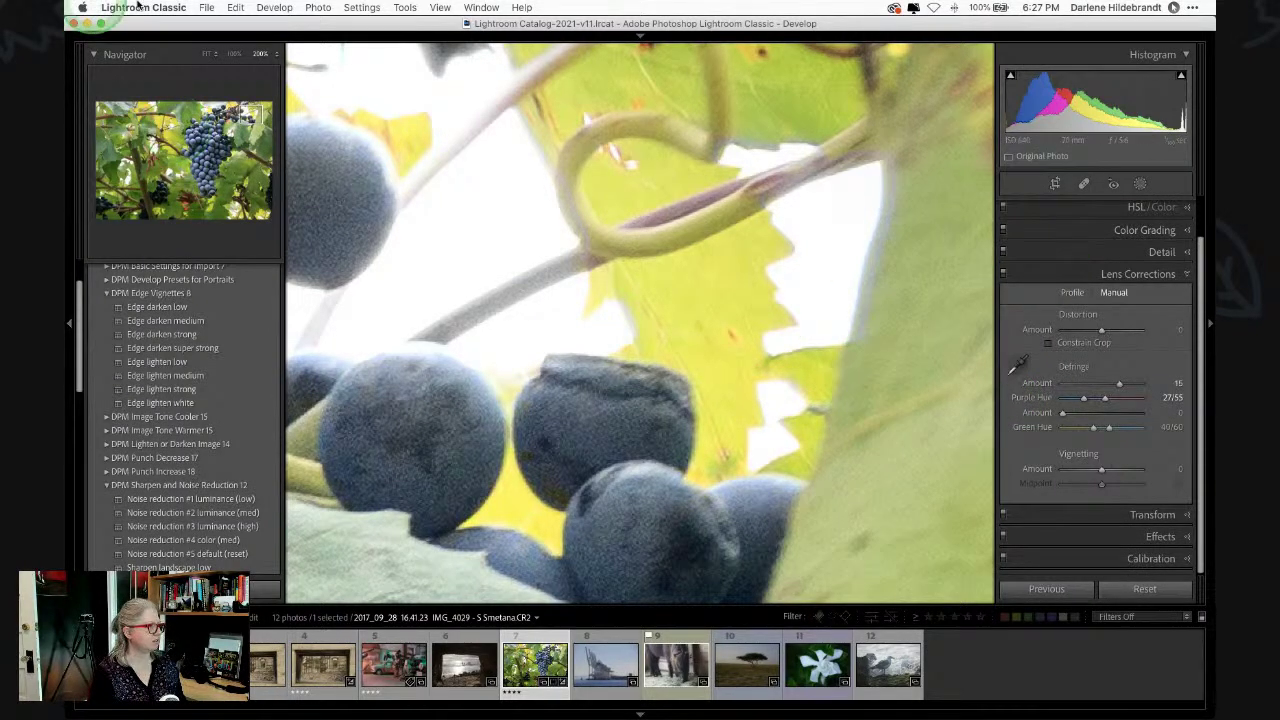
- Try the Noise reduction #2 luminance (med) preset on a 200% close-up of the grapes and leaf
{"action": "left_click", "coordinate": [234, 53]}
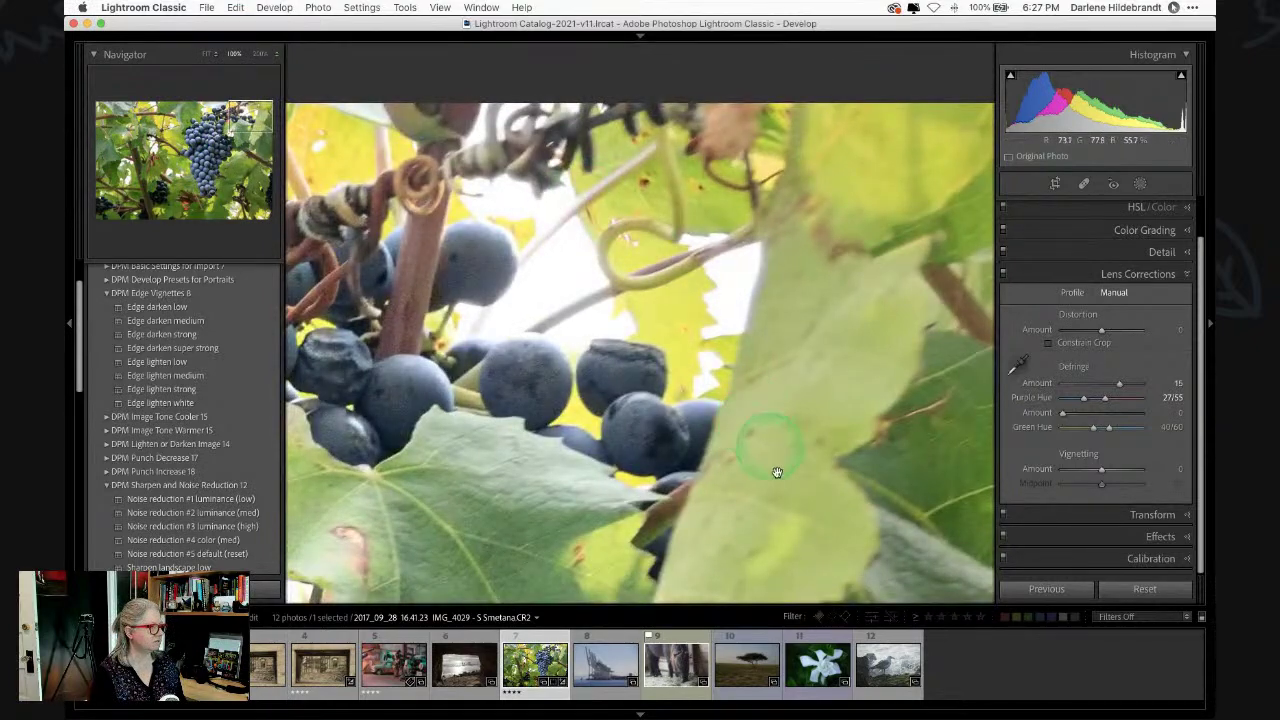
{"action": "scroll", "coordinate": [749, 429], "scroll_direction": "down", "scroll_amount": 5}
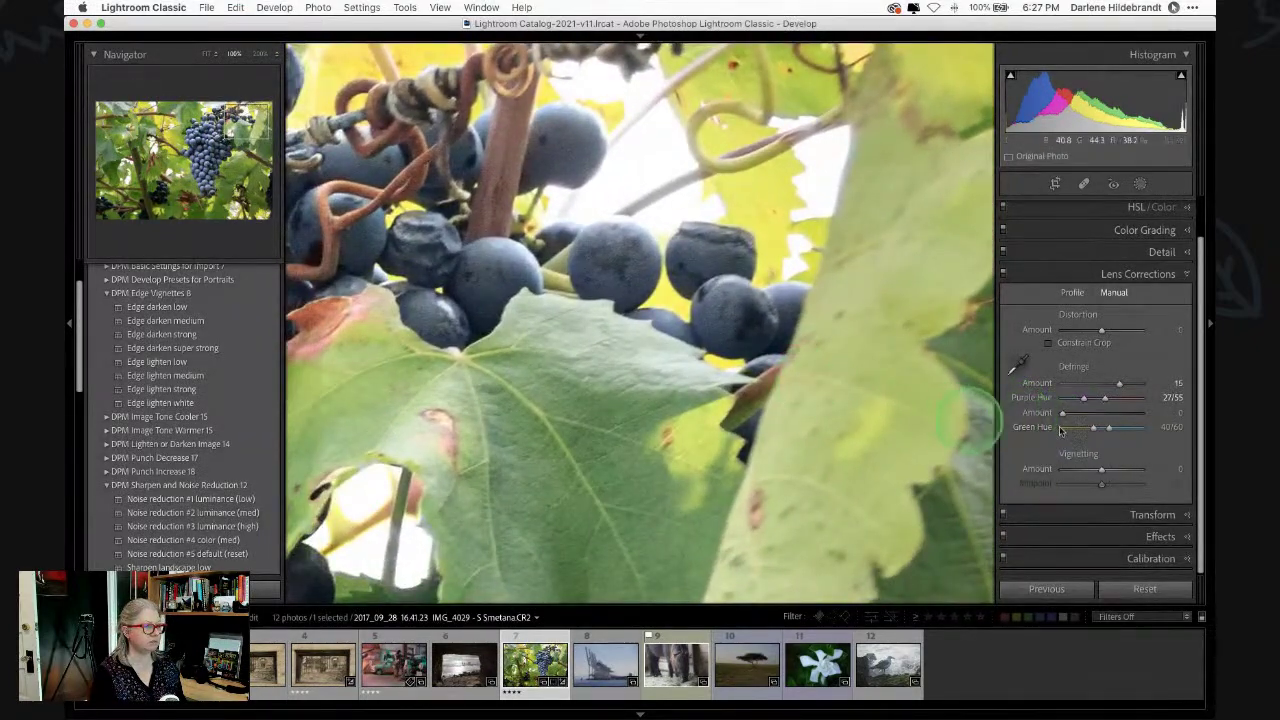
{"action": "scroll", "coordinate": [185, 362], "scroll_direction": "down", "scroll_amount": 1}
{"action": "scroll", "coordinate": [185, 362], "scroll_direction": "down", "scroll_amount": 5}
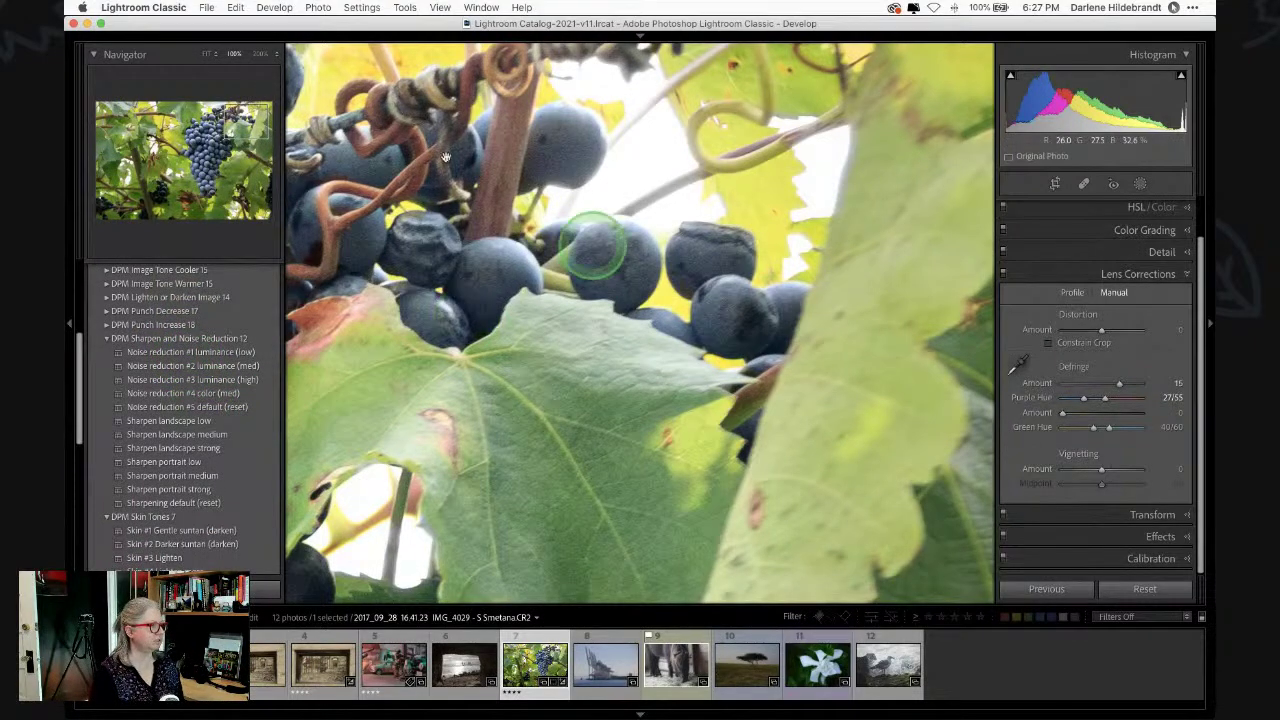
{"action": "left_click", "coordinate": [260, 54]}
{"action": "left_click_drag", "start_coordinate": [567, 285], "coordinate": [720, 286]}
{"action": "left_click_drag", "start_coordinate": [551, 343], "coordinate": [882, 322]}
{"action": "left_click_drag", "start_coordinate": [391, 249], "coordinate": [470, 415]}
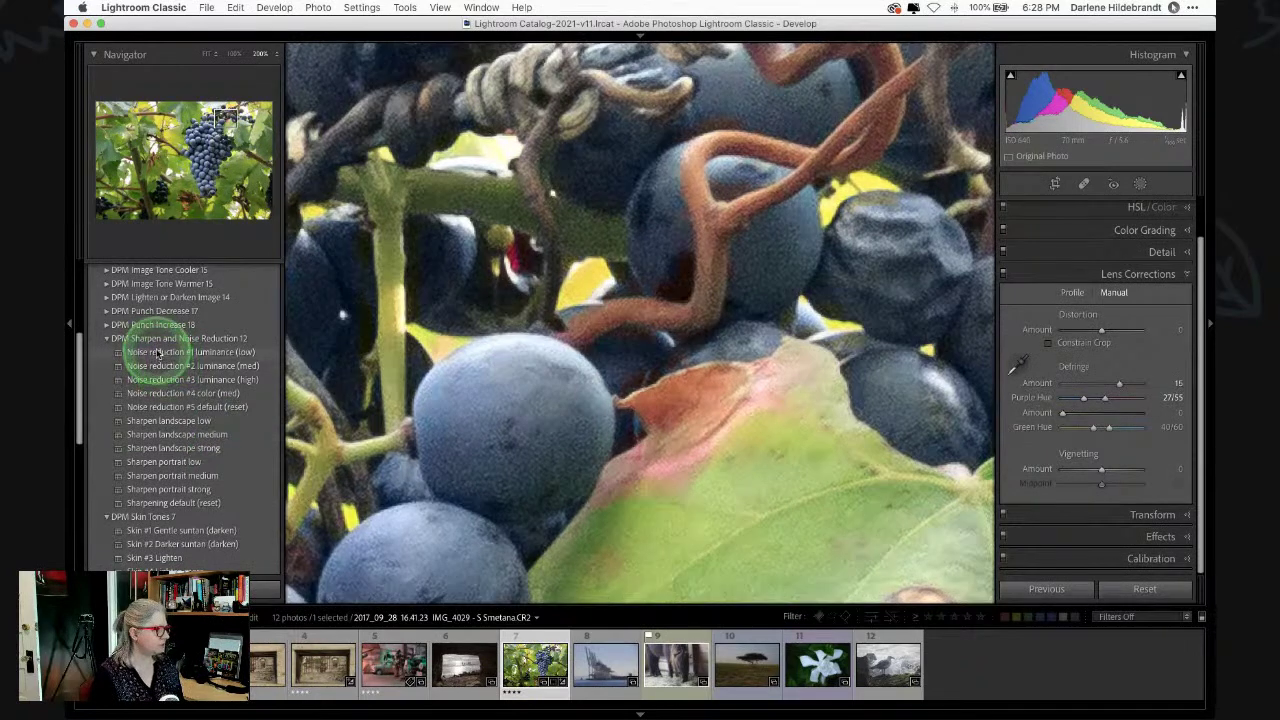
{"action": "left_click", "coordinate": [157, 366]}
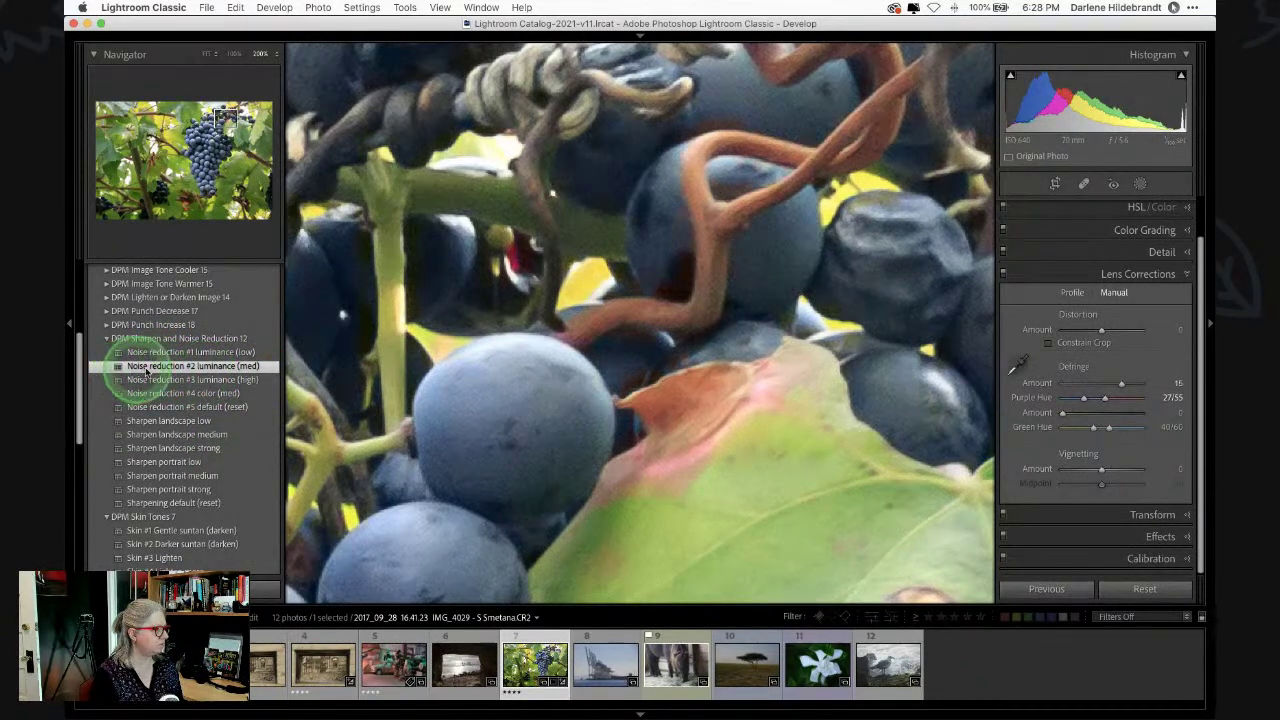
- Try the Sharpen landscape low, medium and strong presets on the grape close-up, ending with low
{"action": "left_click", "coordinate": [127, 424]}
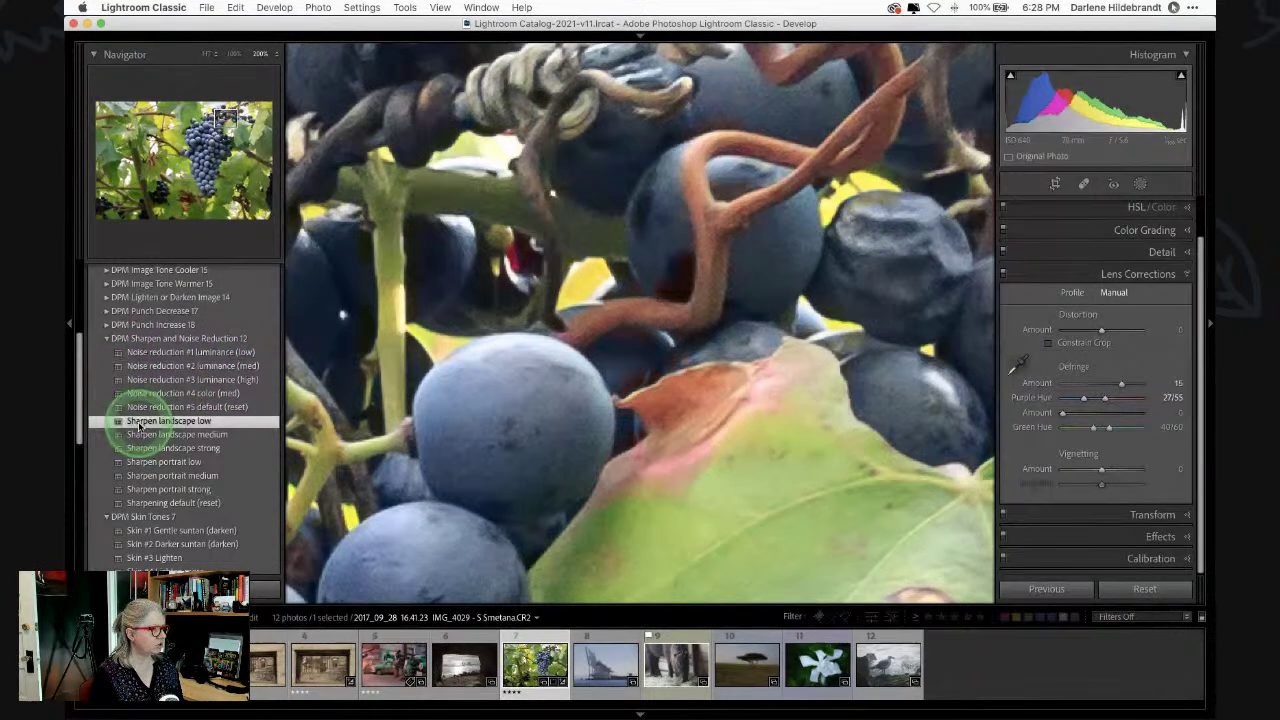
{"action": "left_click", "coordinate": [147, 436]}
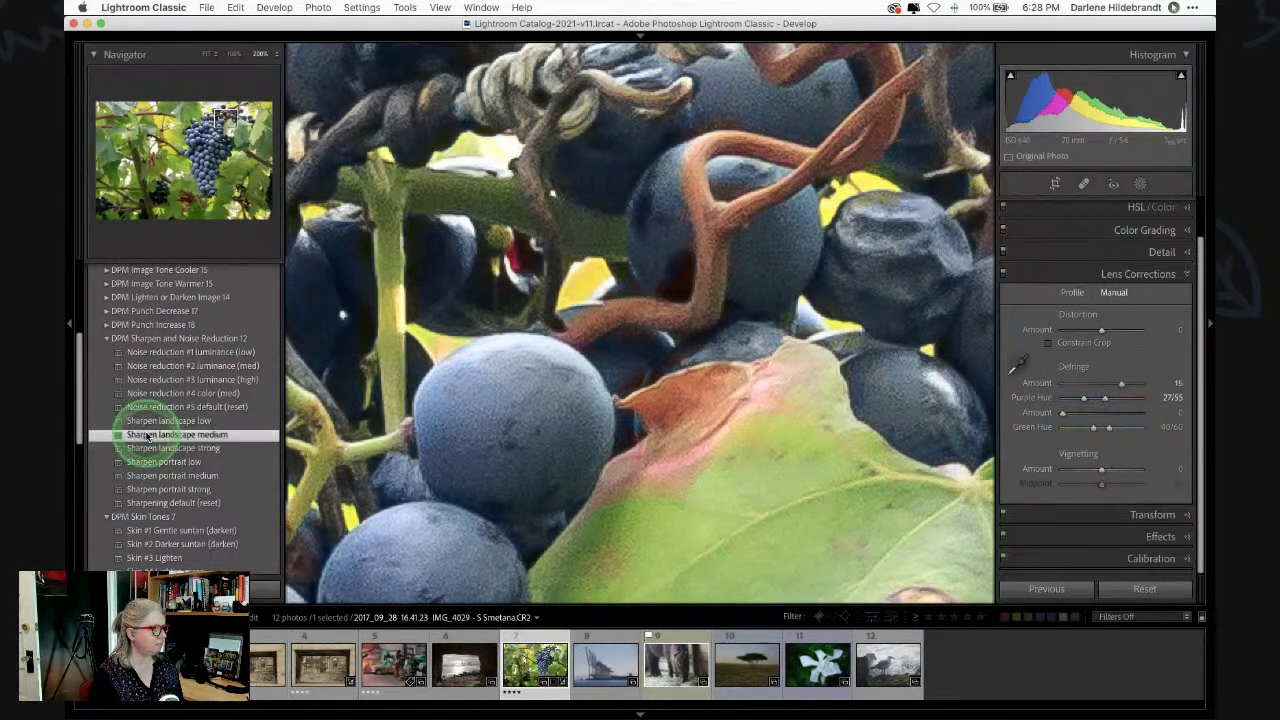
{"action": "left_click", "coordinate": [155, 448]}
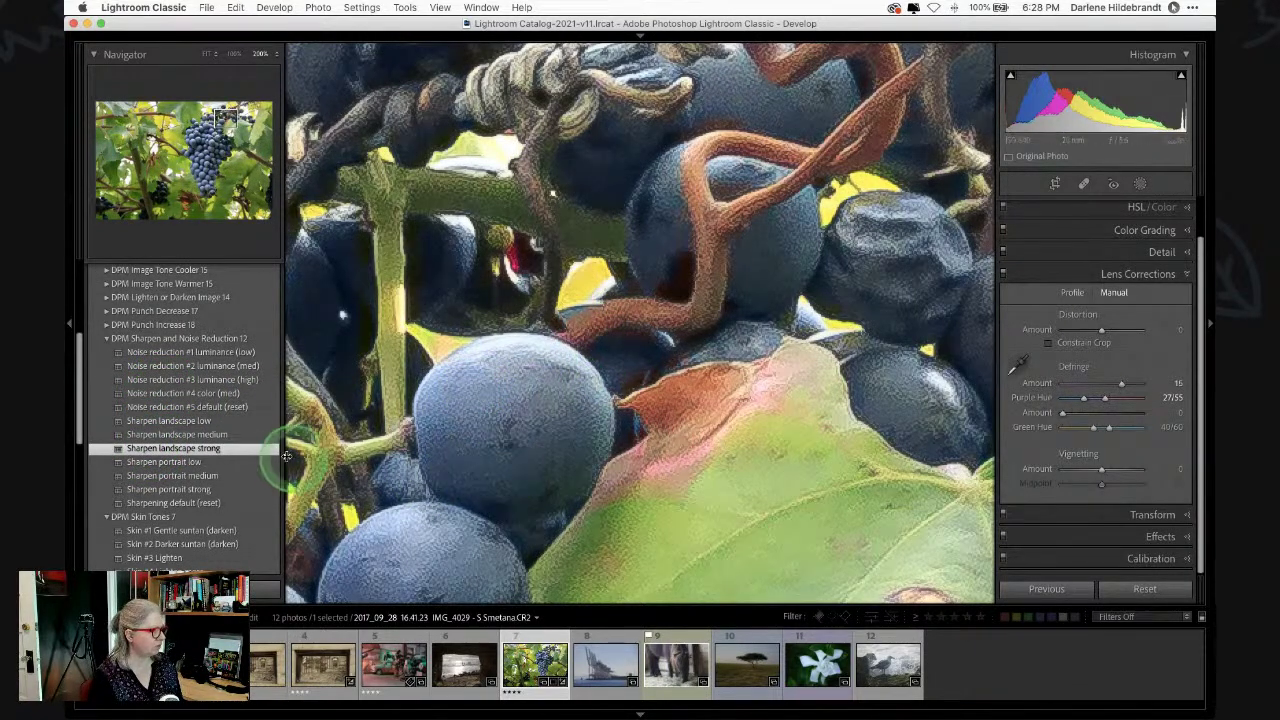
{"action": "left_click", "coordinate": [190, 422]}
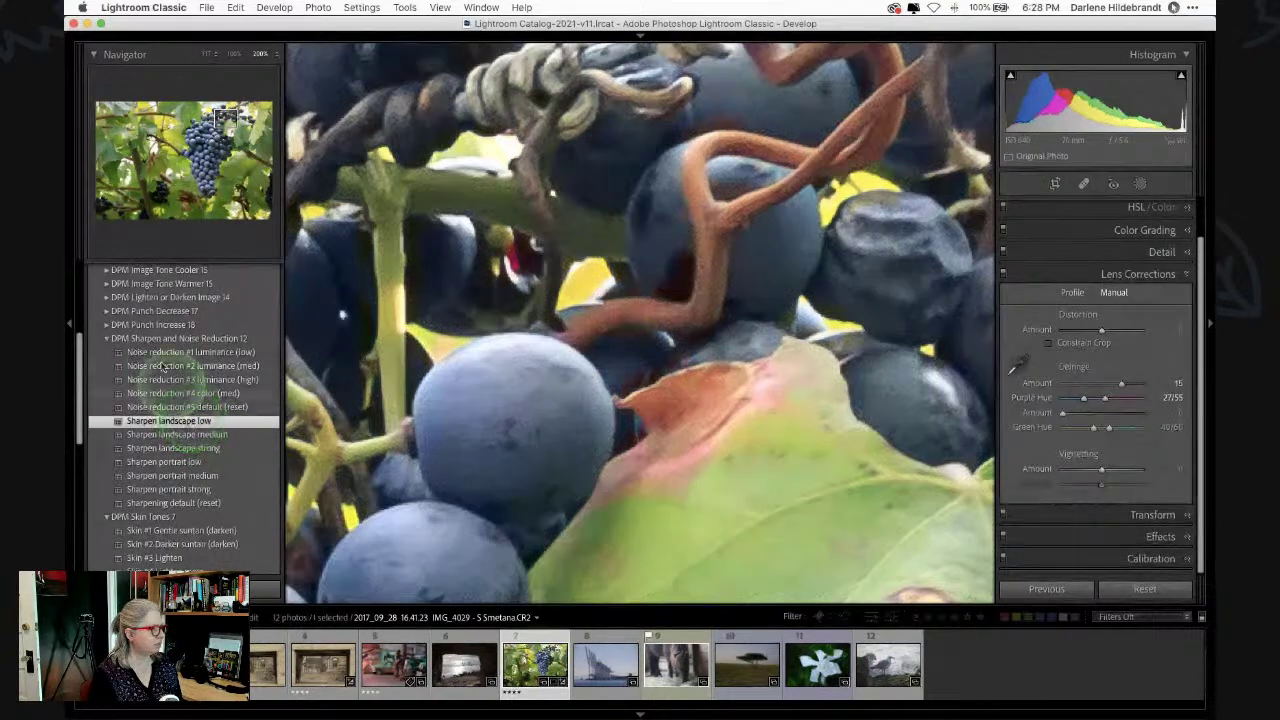
- Apply the Noise reduction #1 luminance (low) and Sharpen portrait low presets, with the Detail settings shown
{"action": "left_click", "coordinate": [180, 352]}
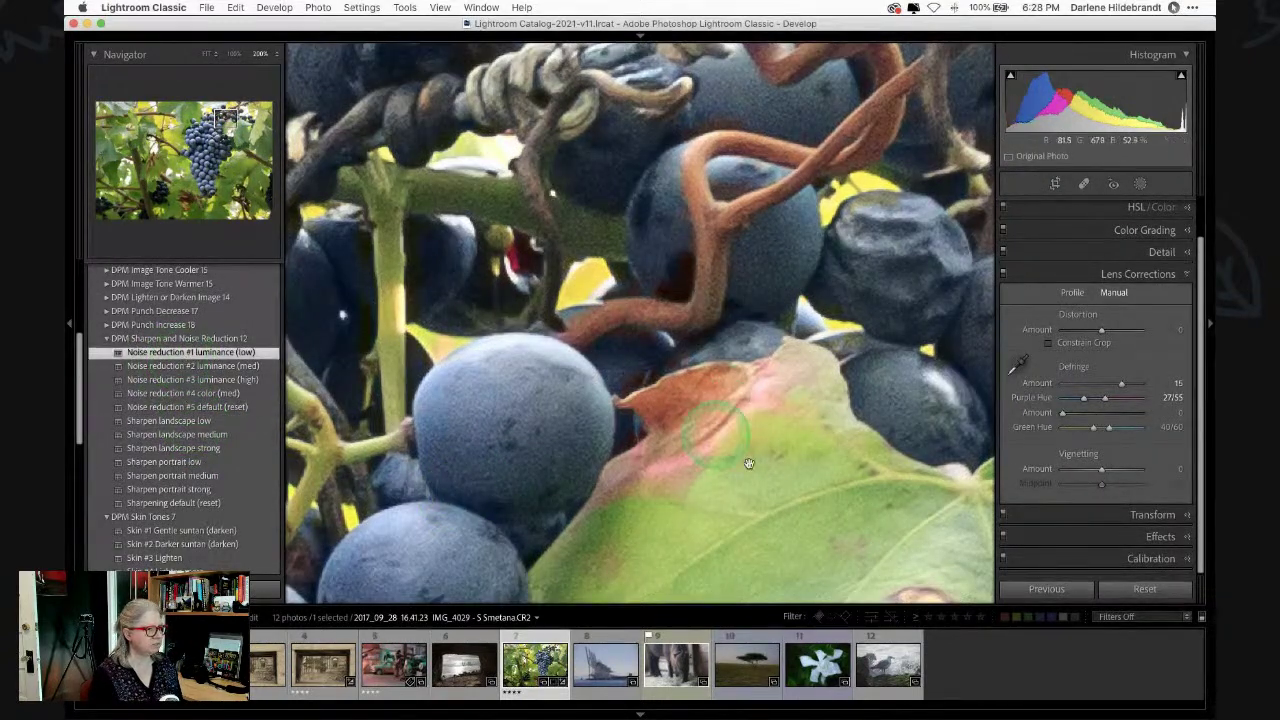
{"action": "left_click", "coordinate": [1140, 252]}
{"action": "scroll", "coordinate": [1091, 396], "scroll_direction": "down", "scroll_amount": 3}
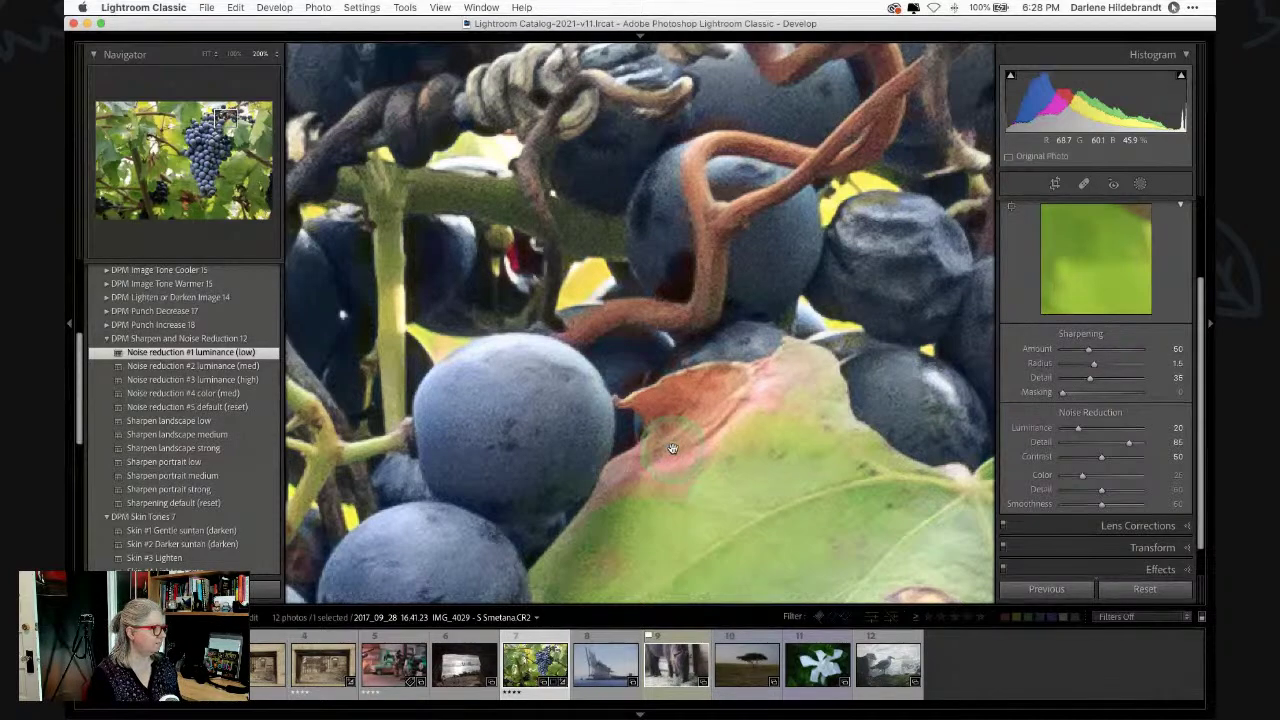
{"action": "left_click", "coordinate": [158, 463]}
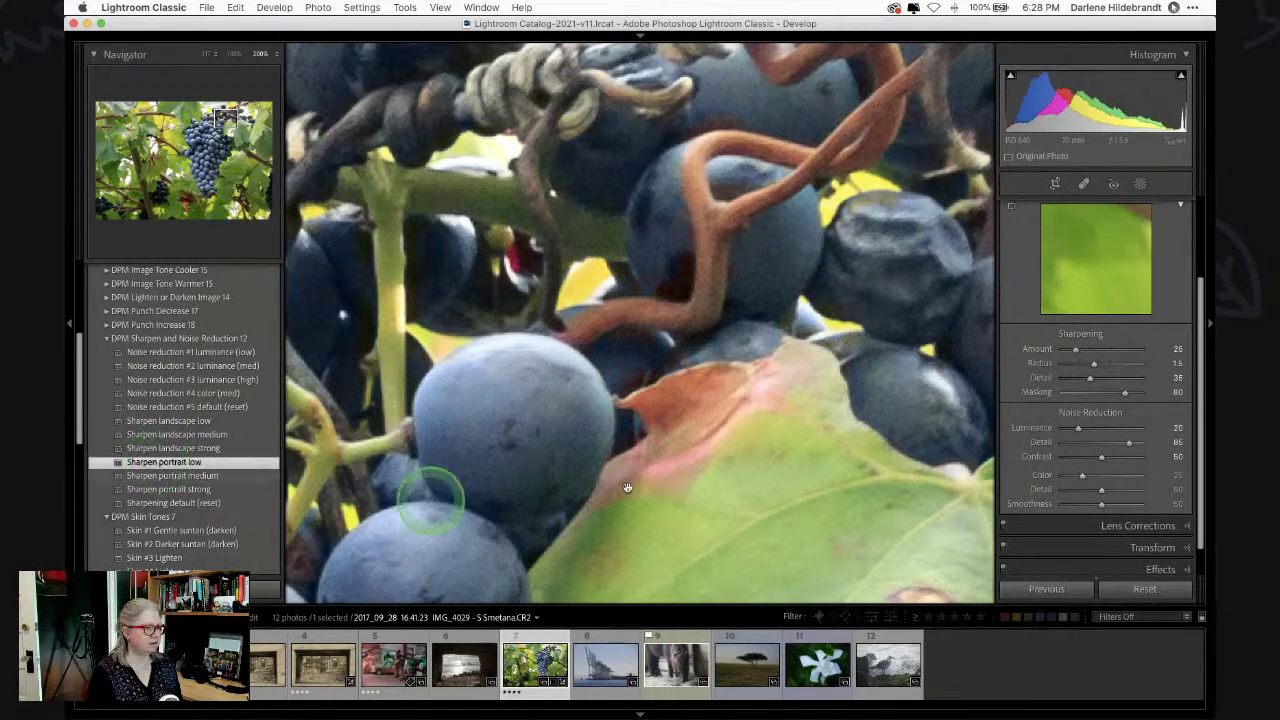
- Preview which edges the sharpening affects and set the sharpening Masking to 81
{"action": "left_click", "coordinate": [1123, 395], "text": "alt"}
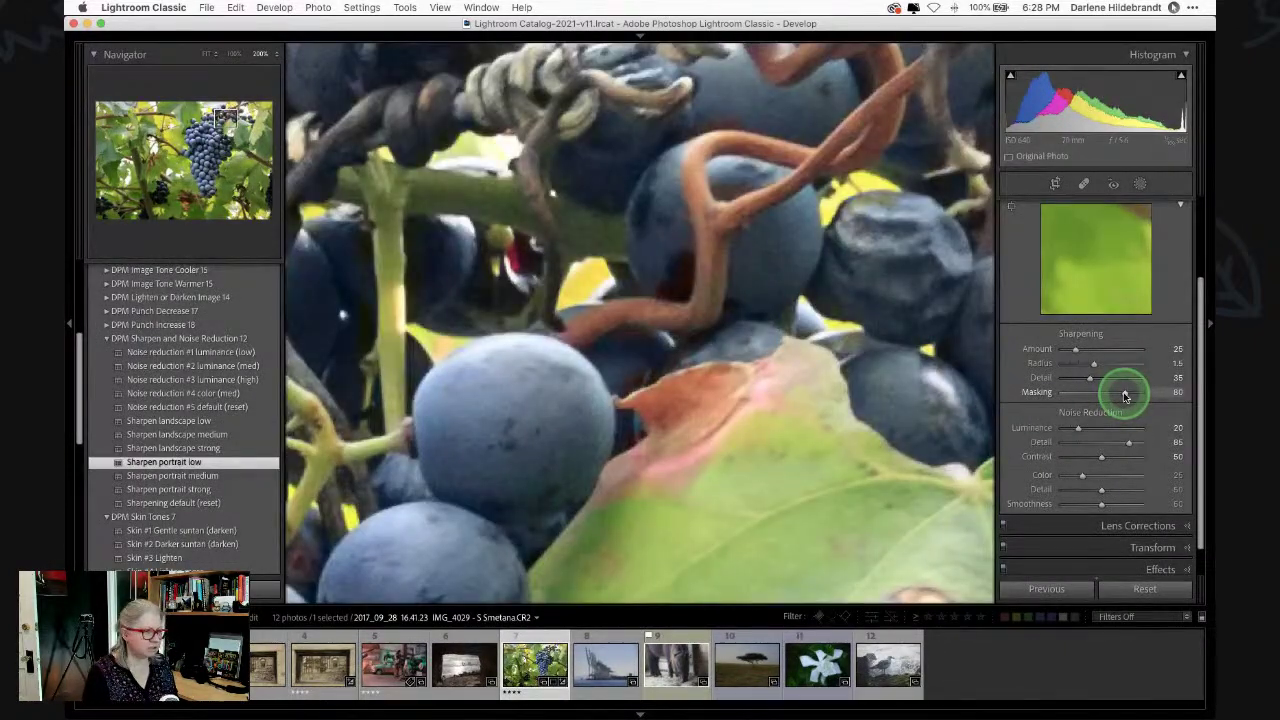
{"action": "left_click", "coordinate": [1123, 395], "text": "alt"}
{"action": "mouse_move", "coordinate": [1123, 395]}
{"action": "left_mouse_down"}
{"action": "mouse_move", "coordinate": [1030, 392]}
{"action": "mouse_move", "coordinate": [1125, 390]}
{"action": "left_mouse_up"}
{"action": "left_click", "coordinate": [809, 374]}
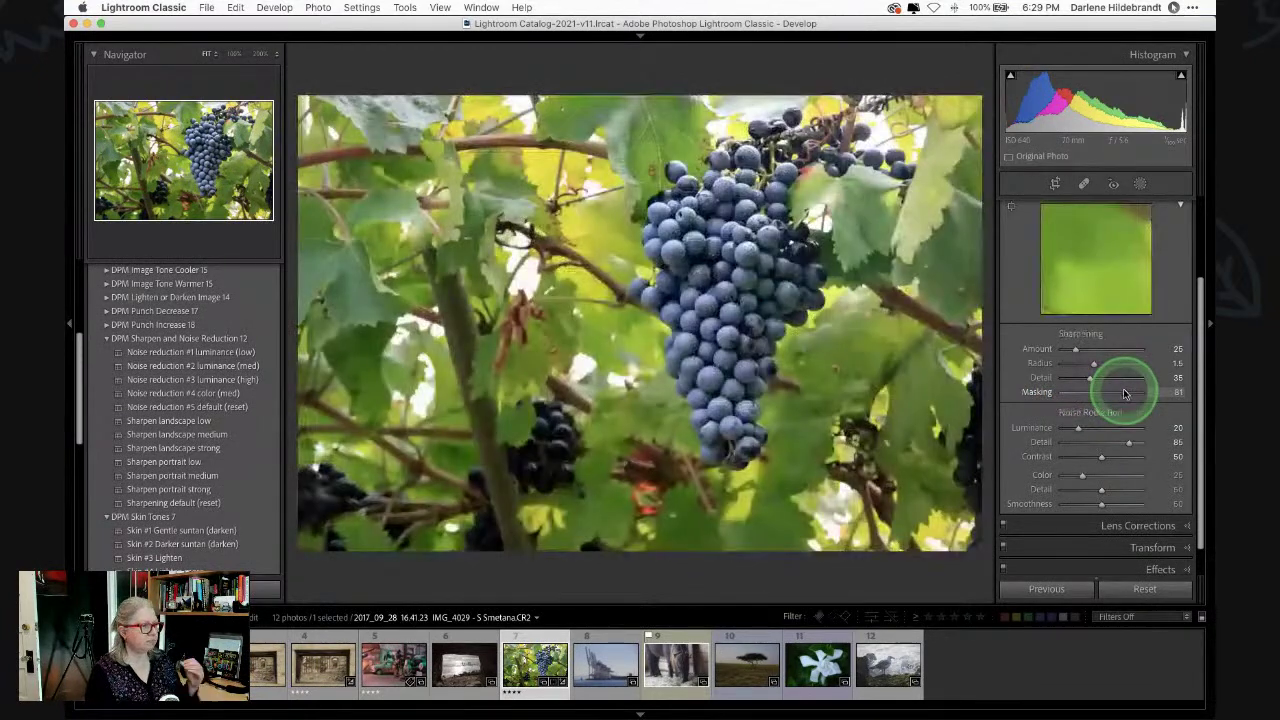
- Raise the Sharpening Amount to about 69, judging the effect on a close-up of the grapes
{"action": "left_click_drag", "start_coordinate": [1076, 349], "coordinate": [1089, 350]}
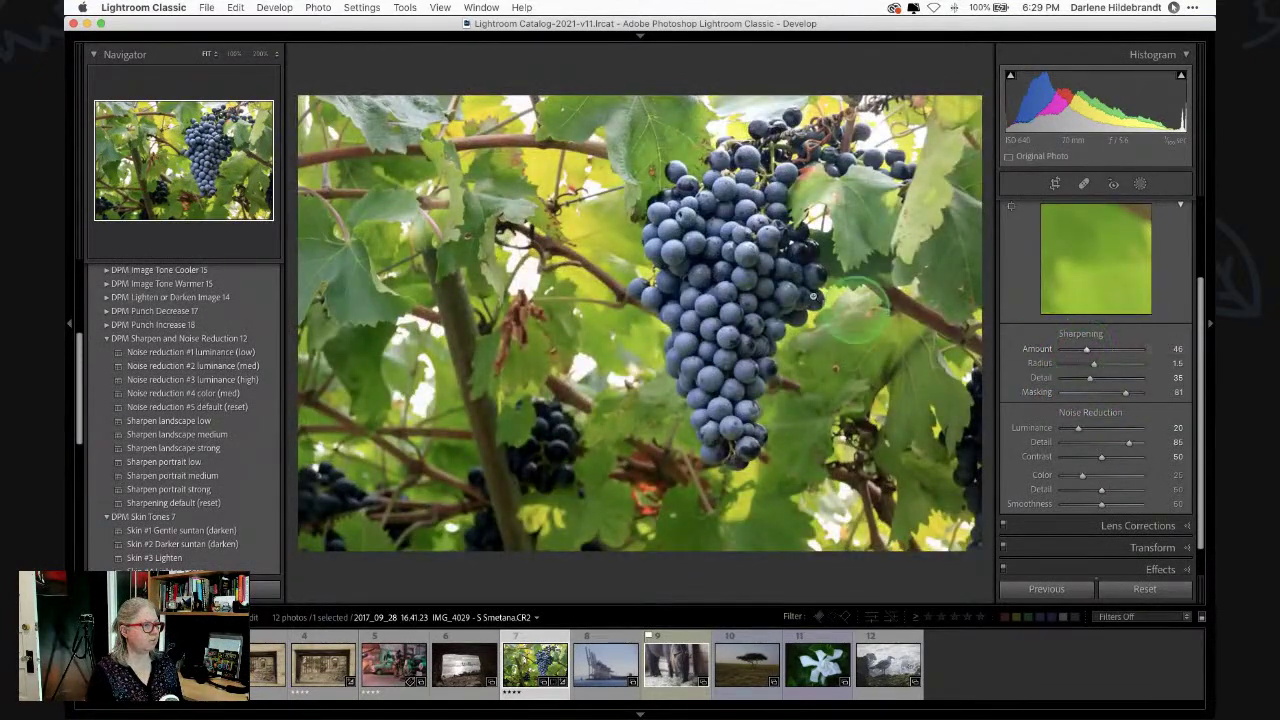
{"action": "left_click", "coordinate": [751, 263]}
{"action": "left_click_drag", "start_coordinate": [573, 352], "coordinate": [808, 430]}
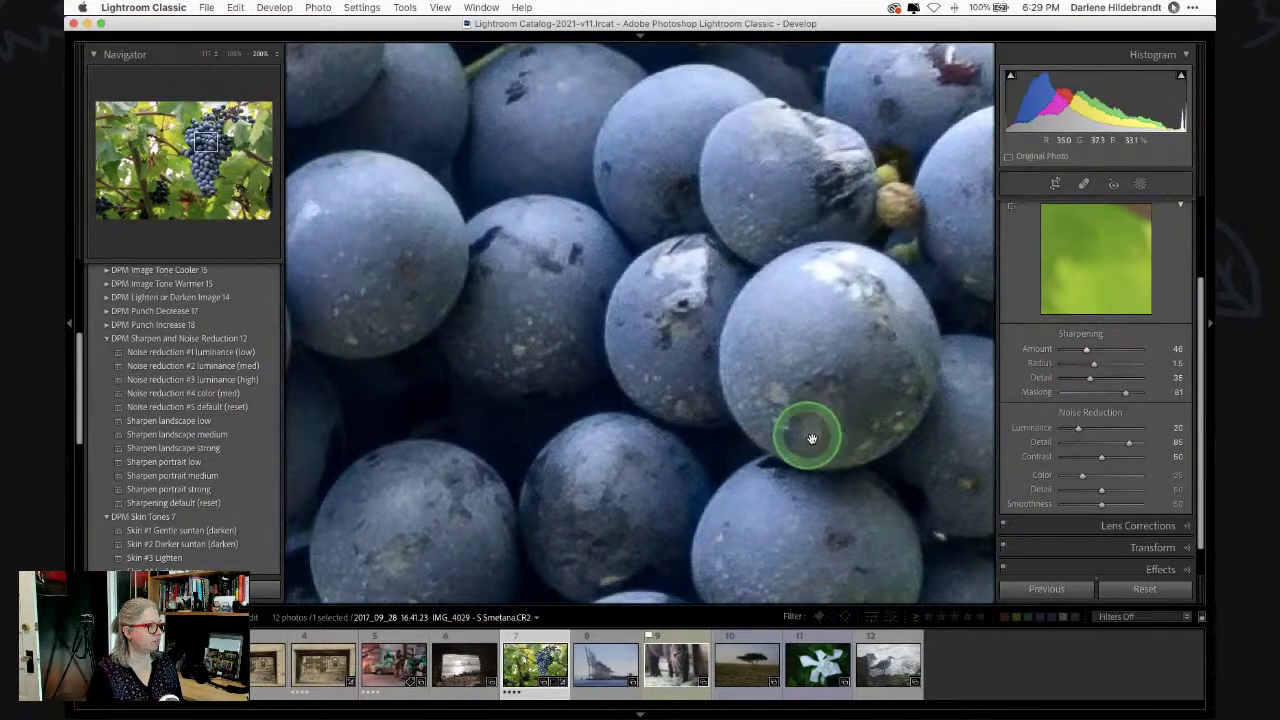
{"action": "left_click_drag", "start_coordinate": [717, 288], "coordinate": [718, 437]}
{"action": "left_click_drag", "start_coordinate": [1086, 349], "coordinate": [1124, 349]}
{"action": "mouse_move", "coordinate": [1124, 395]}
{"action": "left_mouse_down"}
{"action": "mouse_move", "coordinate": [1040, 393]}
{"action": "mouse_move", "coordinate": [1128, 393]}
{"action": "left_mouse_up"}
{"action": "left_click_drag", "start_coordinate": [1123, 349], "coordinate": [1101, 352]}
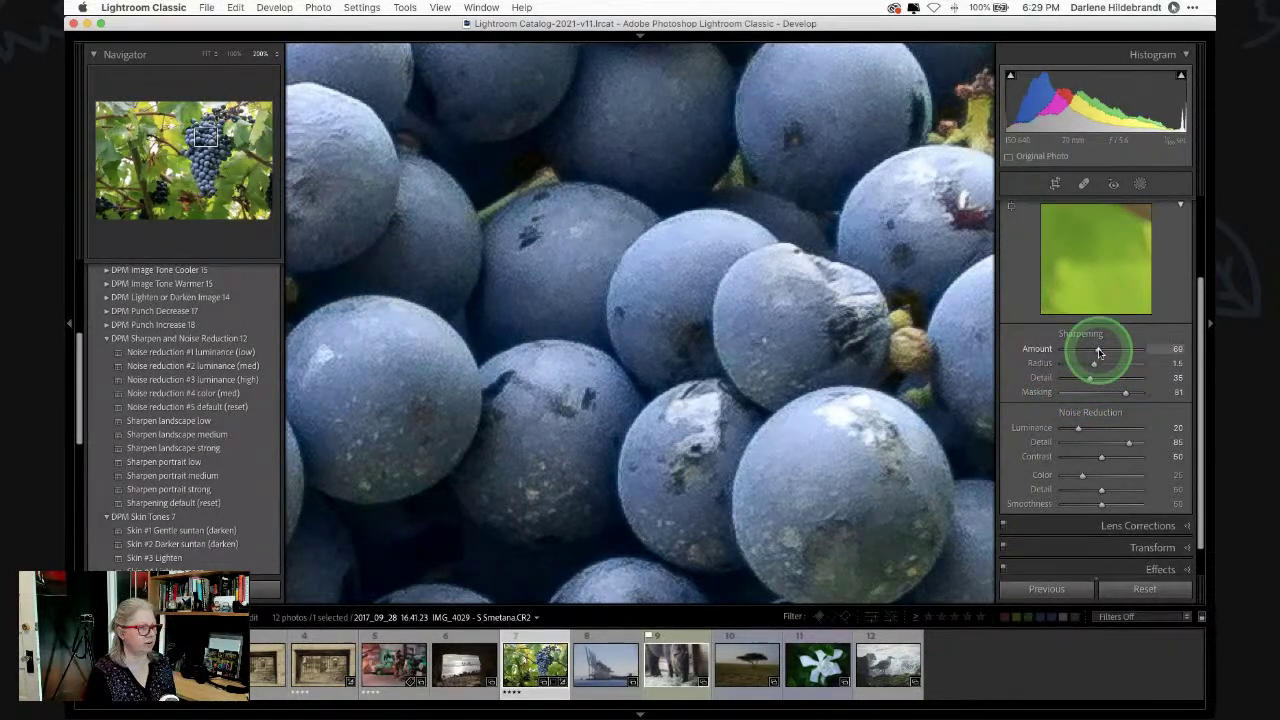
{"action": "left_click", "coordinate": [731, 343]}
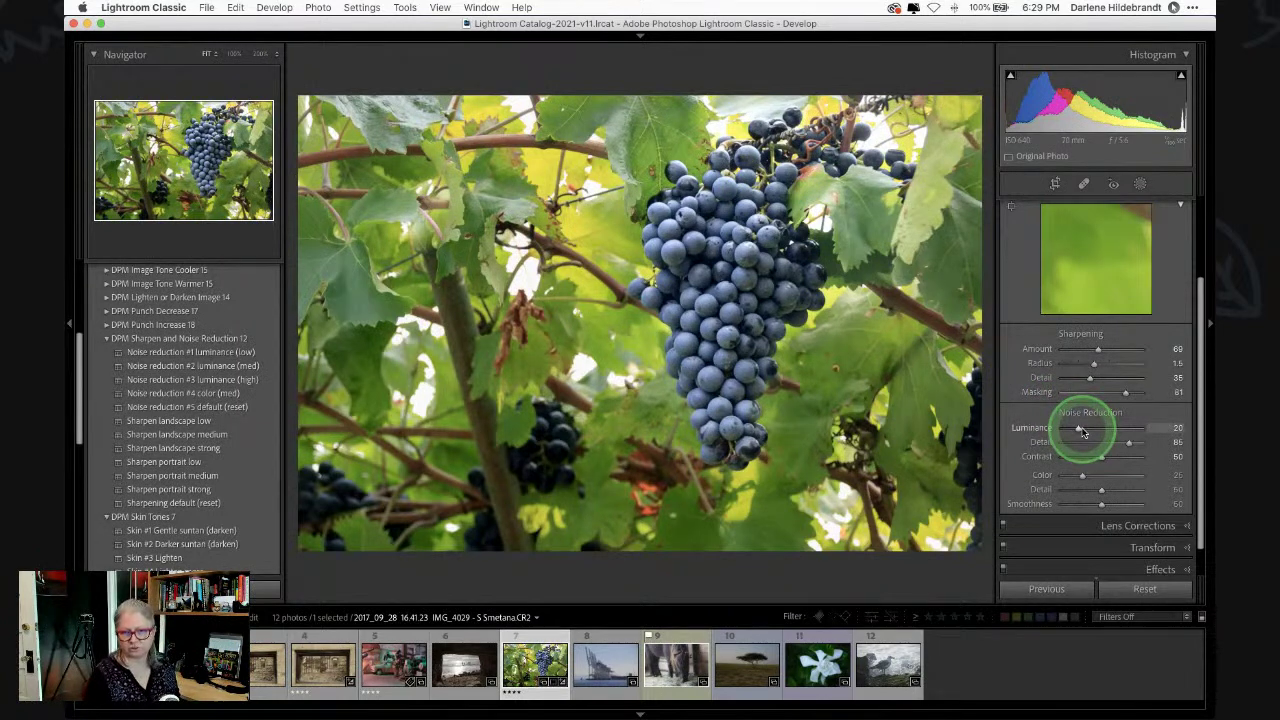
- Adjust HSL Luminance from the leaves in the photo, setting Yellow to +60, Green to about -66 and Aqua to -25
{"action": "scroll", "coordinate": [1093, 422], "scroll_direction": "up", "scroll_amount": 2}
{"action": "scroll", "coordinate": [1093, 422], "scroll_direction": "up", "scroll_amount": 4}
{"action": "left_click", "coordinate": [1123, 257]}
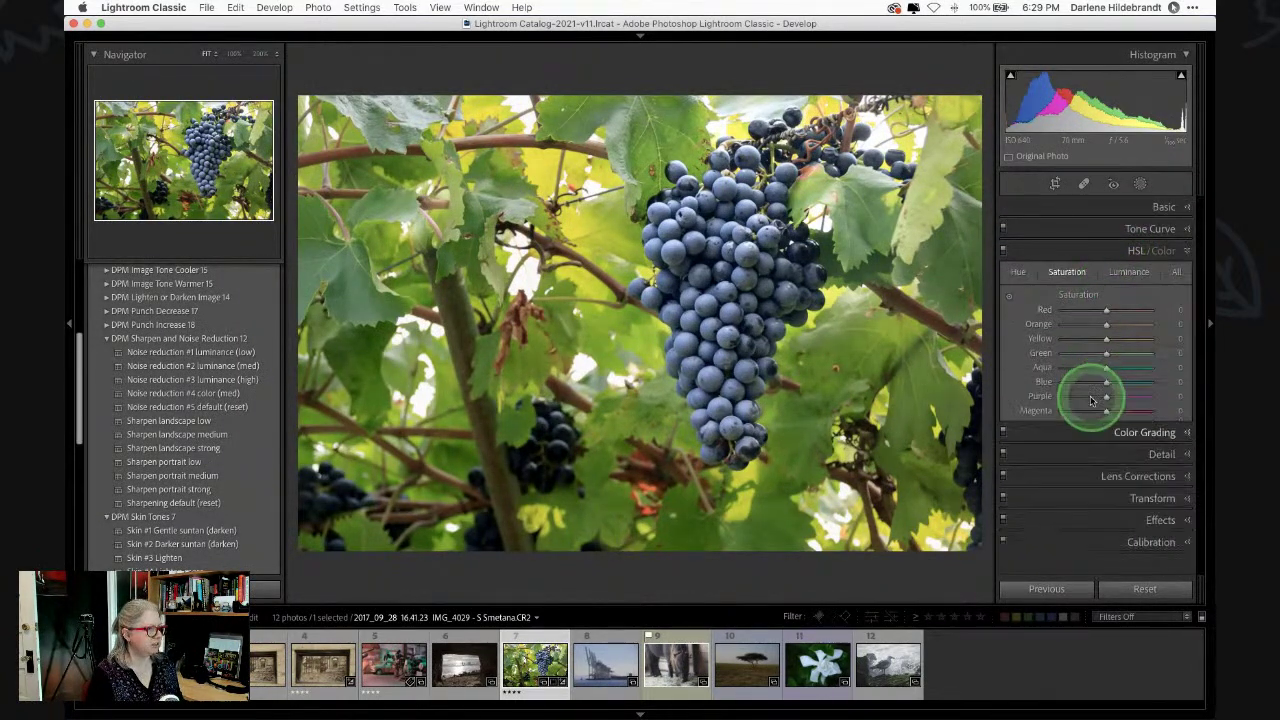
{"action": "left_click", "coordinate": [1128, 272]}
{"action": "left_click", "coordinate": [1009, 296]}
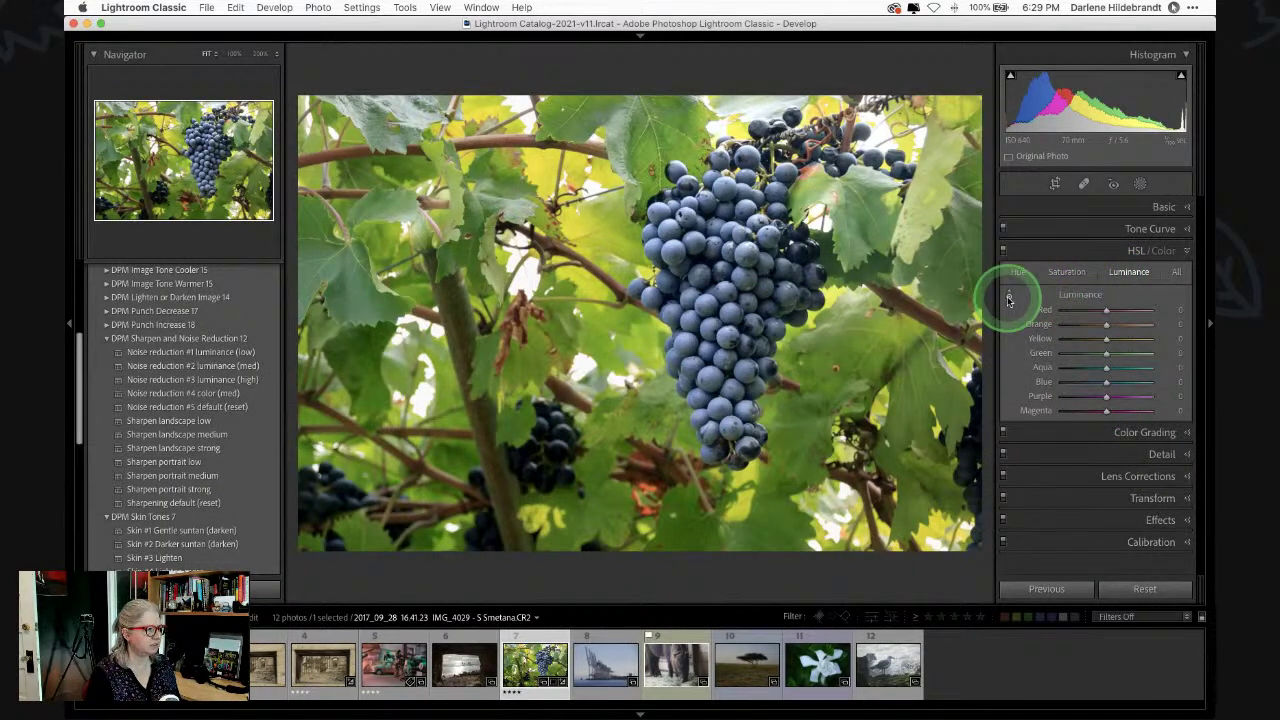
{"action": "left_click", "coordinate": [451, 237]}
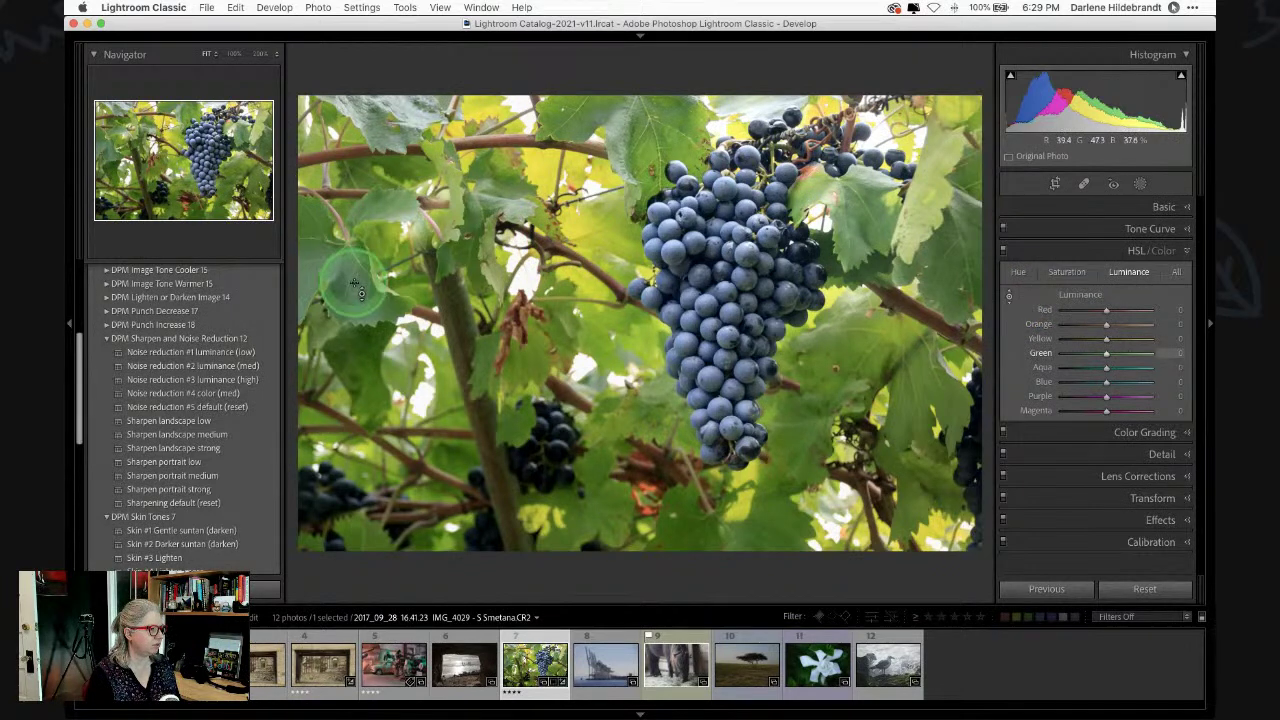
{"action": "left_click_drag", "start_coordinate": [355, 285], "coordinate": [354, 317]}
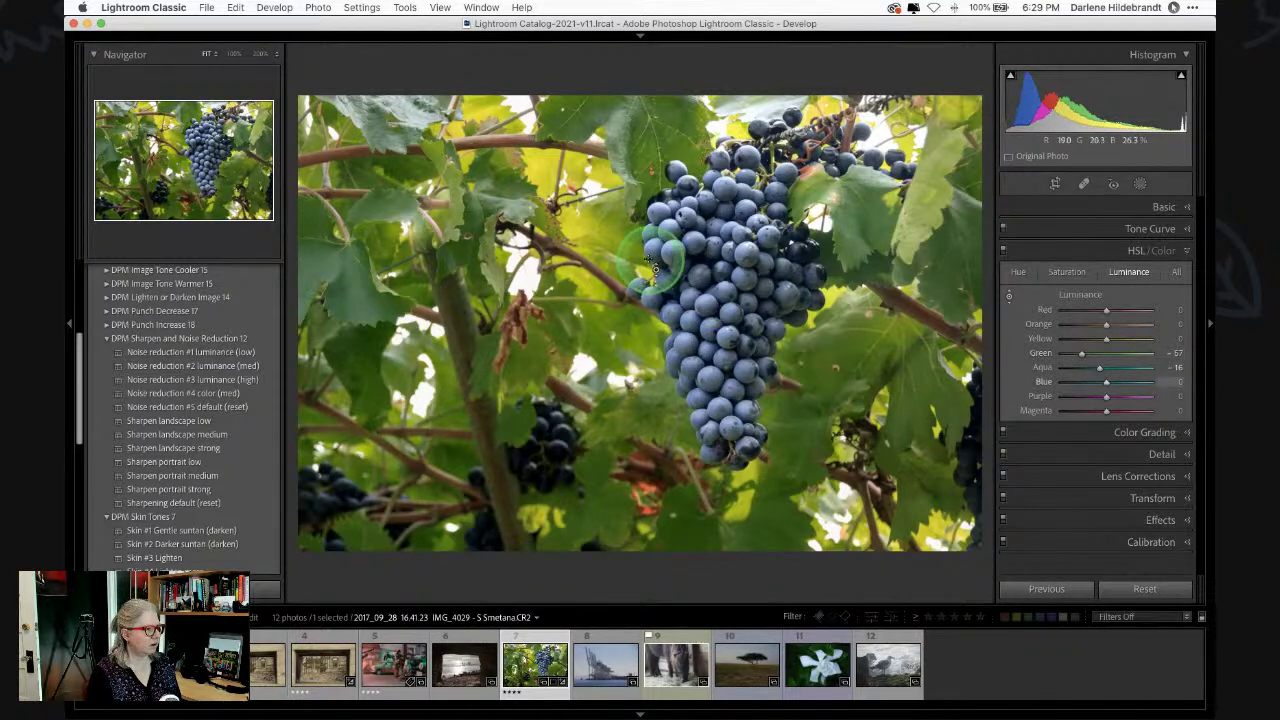
{"action": "left_click_drag", "start_coordinate": [586, 224], "coordinate": [578, 133]}
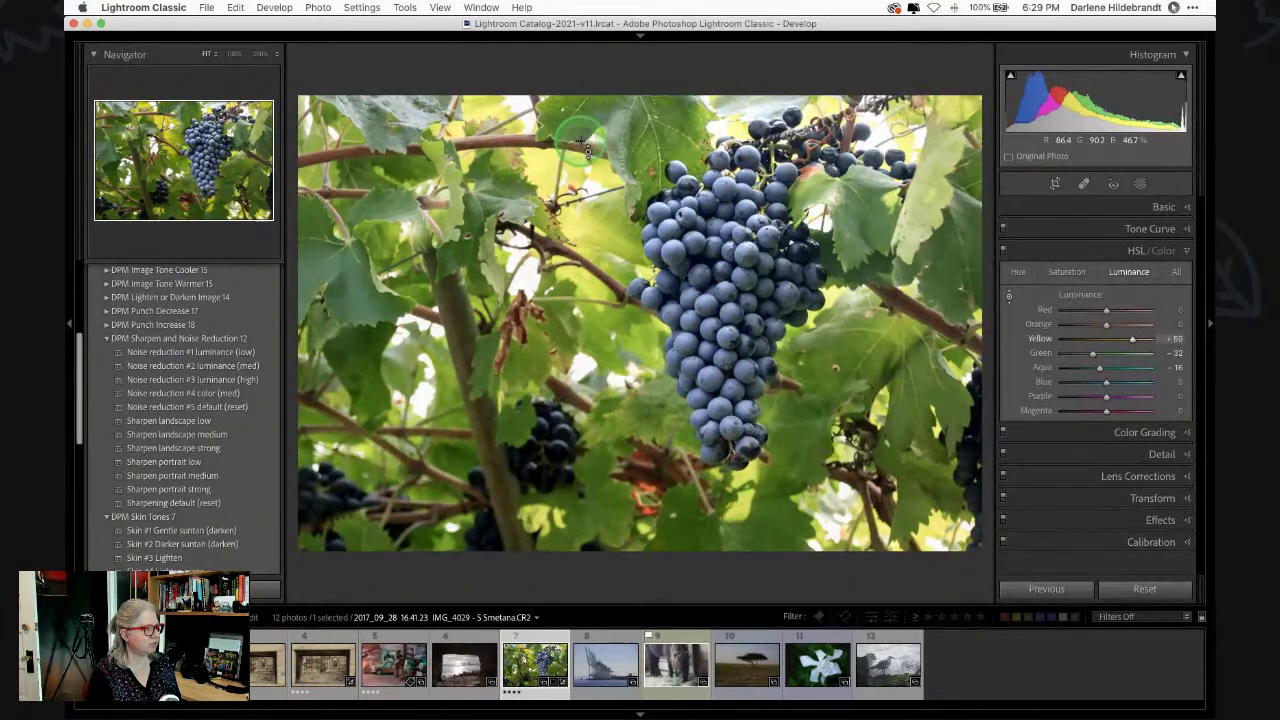
{"action": "left_click_drag", "start_coordinate": [362, 313], "coordinate": [362, 300]}
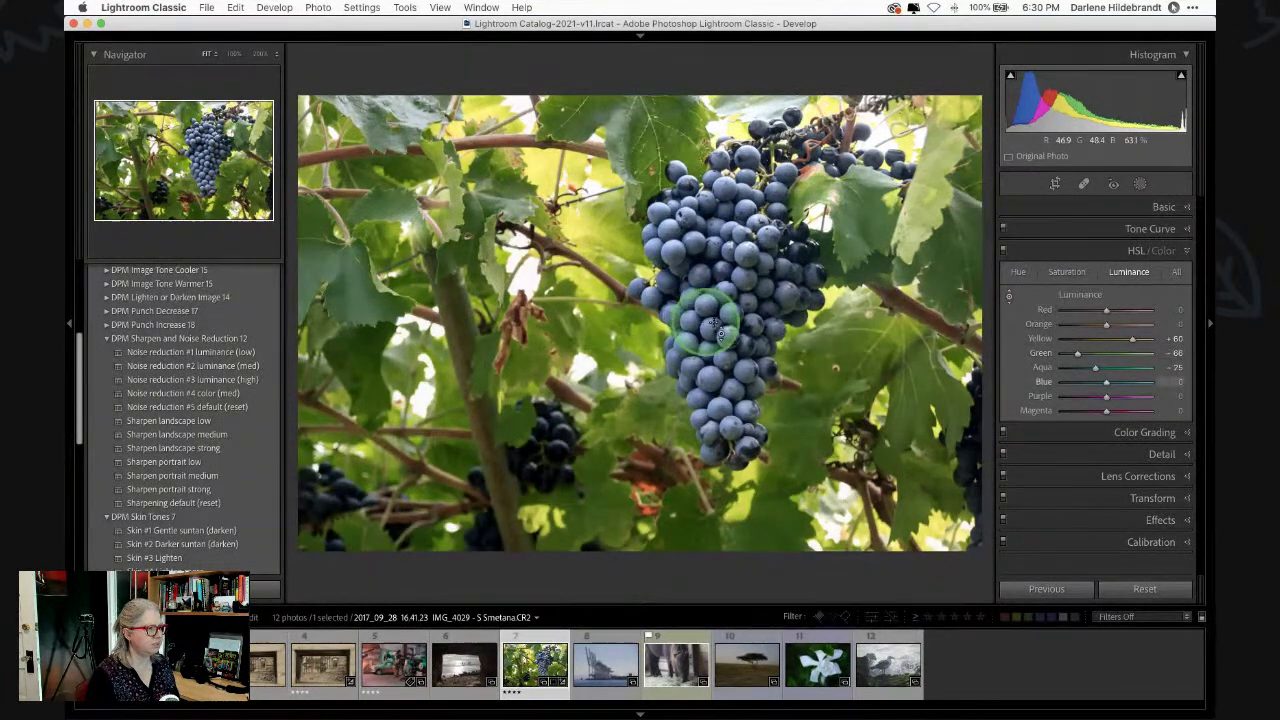
- Adjust the Blue luminance of the grapes and shift the Blue hue to about +19
{"action": "left_click", "coordinate": [756, 298]}
{"action": "mouse_move", "coordinate": [753, 298]}
{"action": "left_mouse_down"}
{"action": "mouse_move", "coordinate": [748, 256]}
{"action": "mouse_move", "coordinate": [747, 330]}
{"action": "mouse_move", "coordinate": [750, 292]}
{"action": "left_mouse_up"}
{"action": "mouse_move", "coordinate": [1104, 378]}
{"action": "left_mouse_down"}
{"action": "mouse_move", "coordinate": [1154, 374]}
{"action": "mouse_move", "coordinate": [1112, 371]}
{"action": "mouse_move", "coordinate": [1122, 386]}
{"action": "left_mouse_up"}
{"action": "left_click", "coordinate": [1066, 271]}
{"action": "left_click", "coordinate": [1018, 271]}
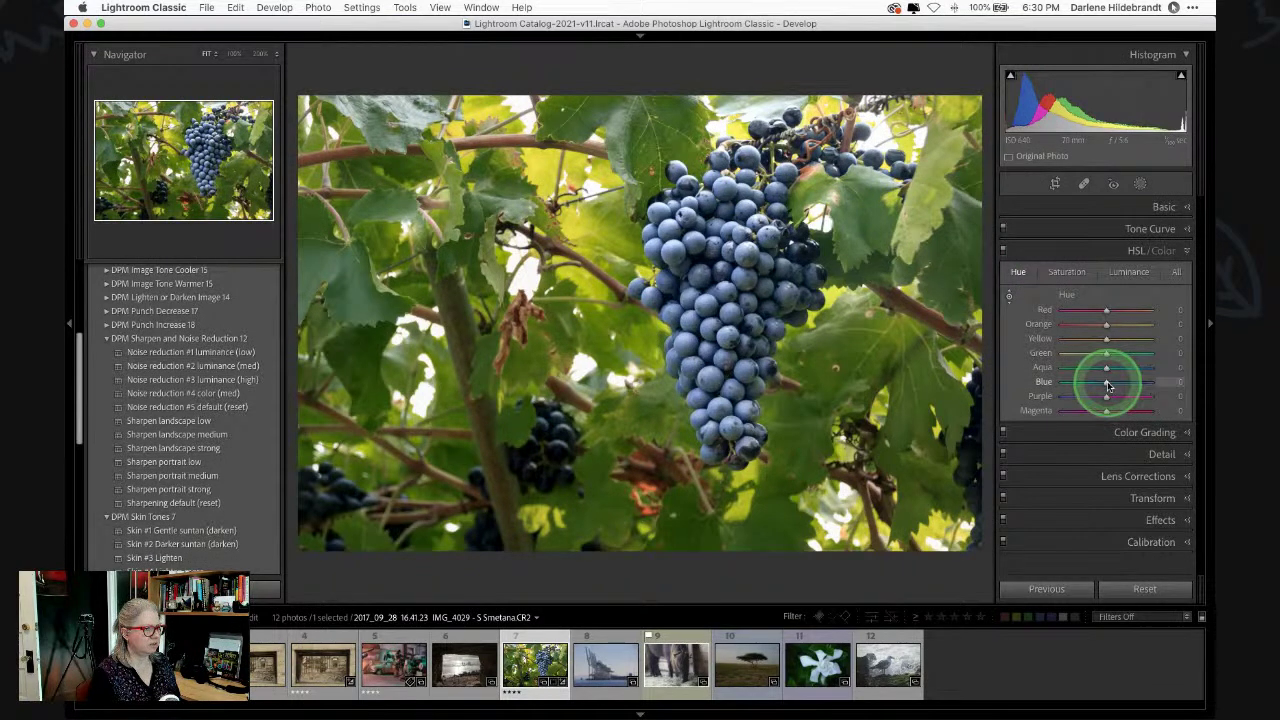
{"action": "left_click_drag", "start_coordinate": [1115, 386], "coordinate": [1116, 386]}
- Compare the grape photo with and without the HSL adjustments
{"action": "left_click", "coordinate": [1004, 251]}
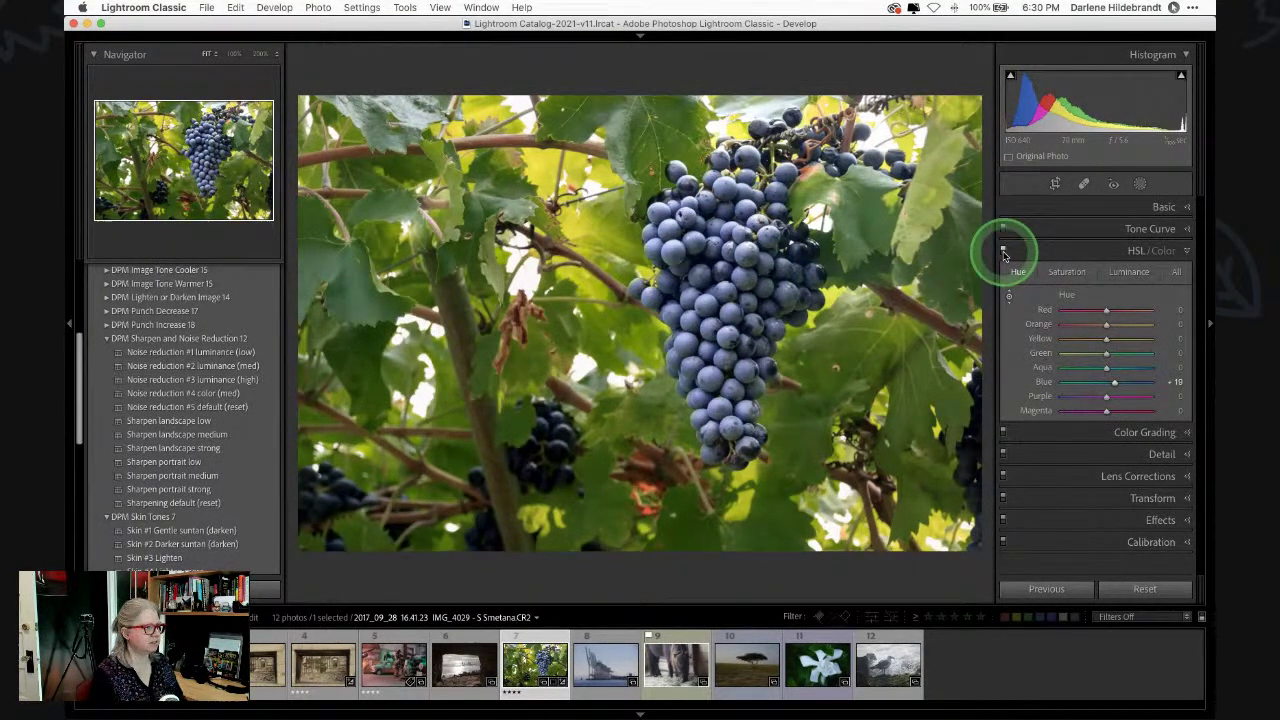
{"action": "left_click", "coordinate": [1004, 251]}
{"action": "left_click", "coordinate": [1004, 251]}
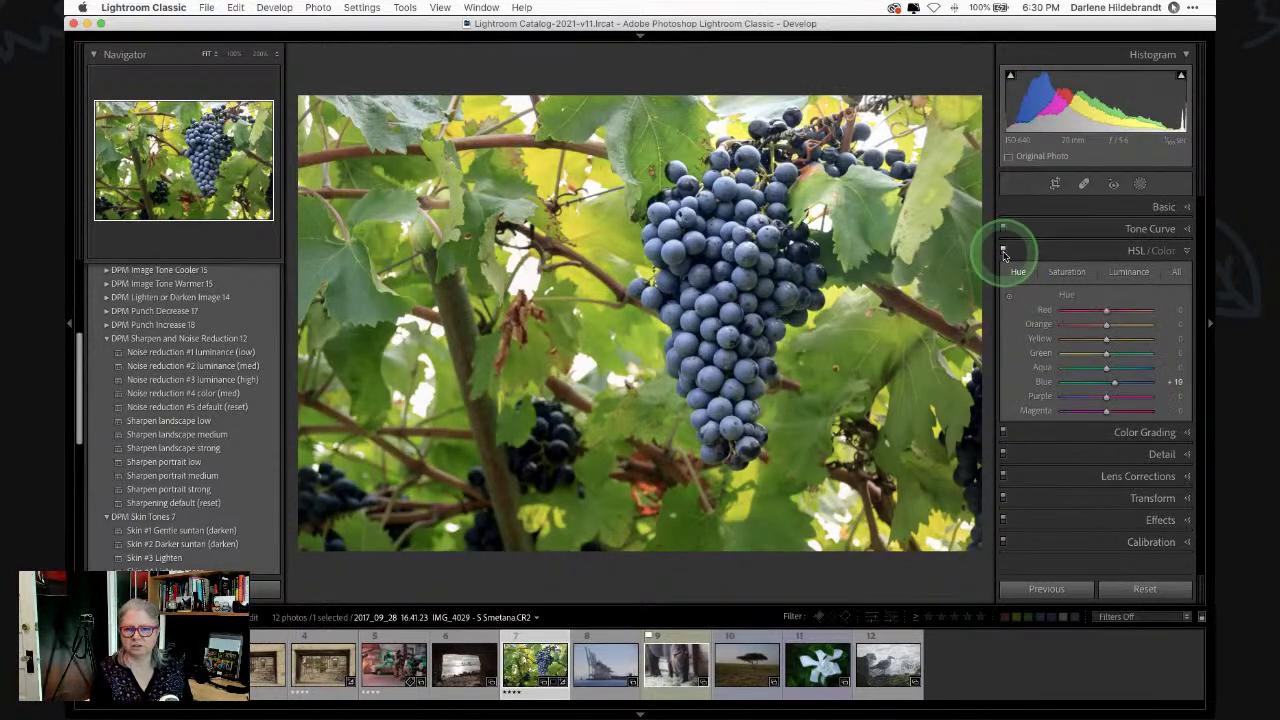
{"action": "left_click", "coordinate": [1004, 251]}
{"action": "left_click", "coordinate": [1005, 252]}
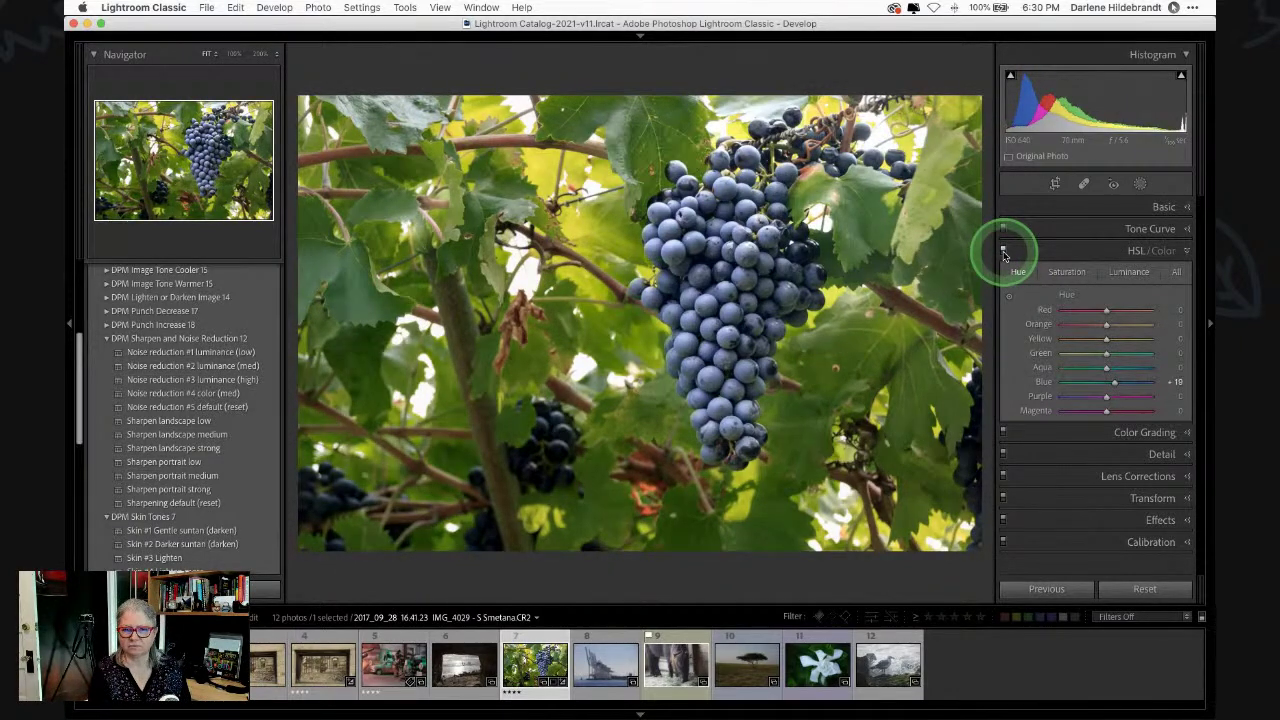
- Adjust the Green and Yellow luminance of the leaves, and set the Yellow hue to -10 and the Green hue to -15
{"action": "left_click", "coordinate": [1114, 274]}
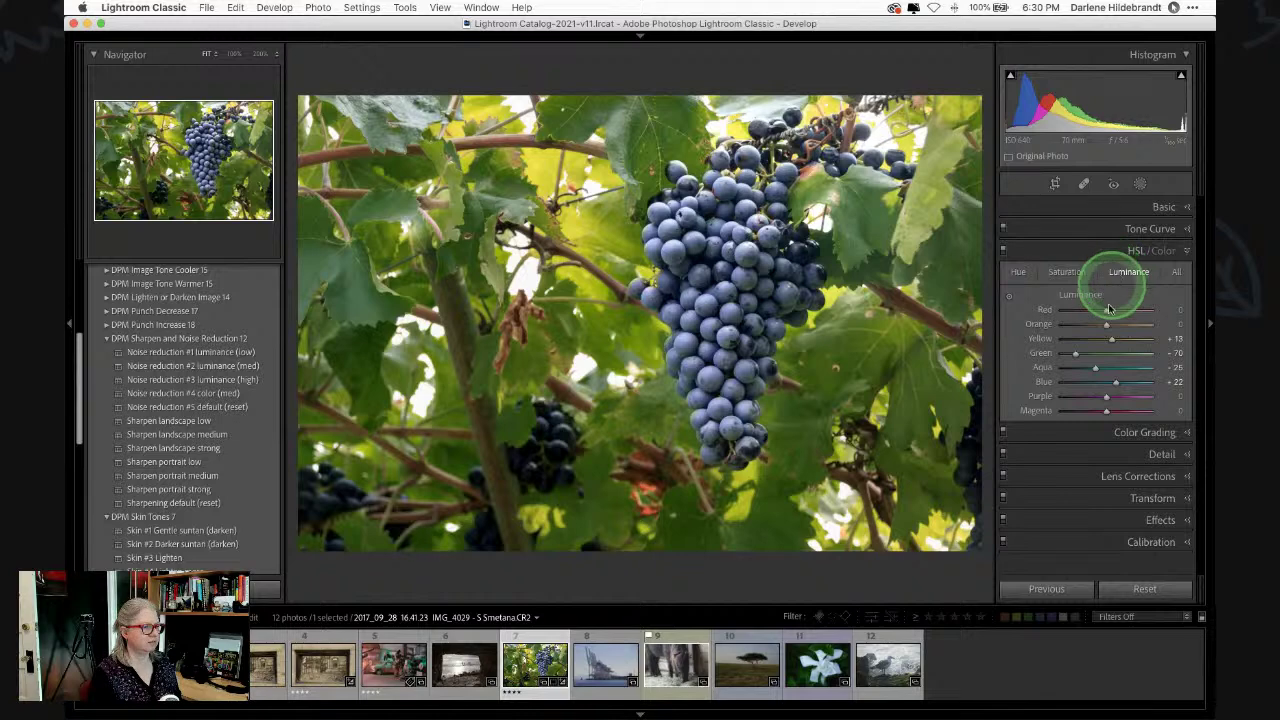
{"action": "left_click_drag", "start_coordinate": [1071, 357], "coordinate": [1102, 341]}
{"action": "left_click", "coordinate": [1018, 272]}
{"action": "left_click", "coordinate": [1107, 341]}
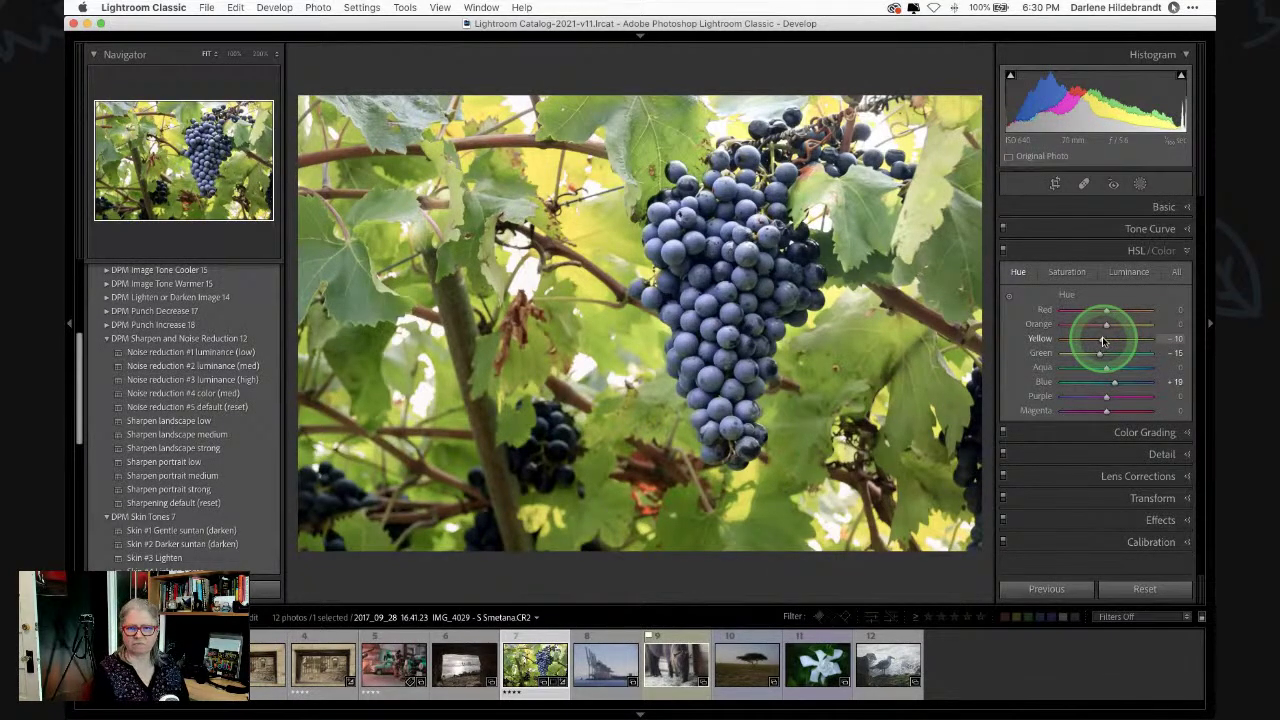
- Try the DPM edge-lightening vignette presets on the grape photo and apply Edge lighten medium
{"action": "scroll", "coordinate": [172, 395], "scroll_direction": "up", "scroll_amount": 4}
{"action": "left_click", "coordinate": [172, 398]}
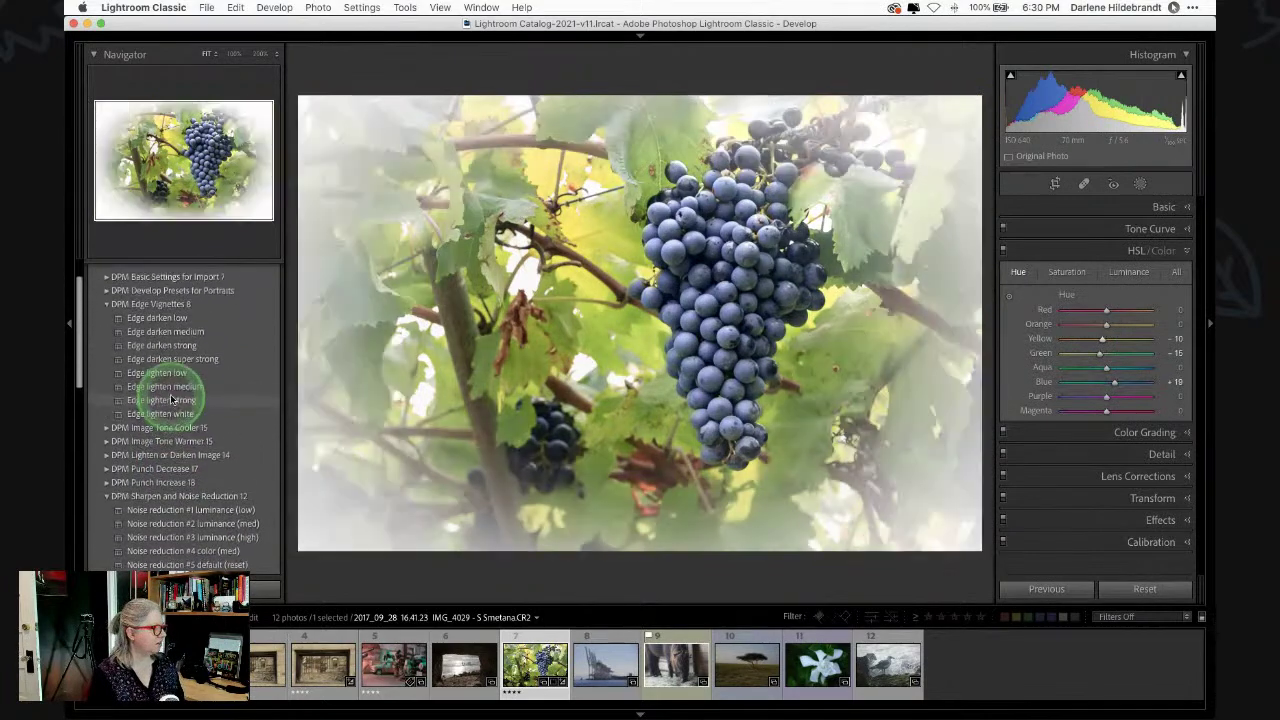
{"action": "scroll", "coordinate": [172, 398], "scroll_direction": "up", "scroll_amount": 1}
{"action": "left_click", "coordinate": [160, 404]}
{"action": "left_click", "coordinate": [162, 442]}
{"action": "left_click", "coordinate": [165, 418]}
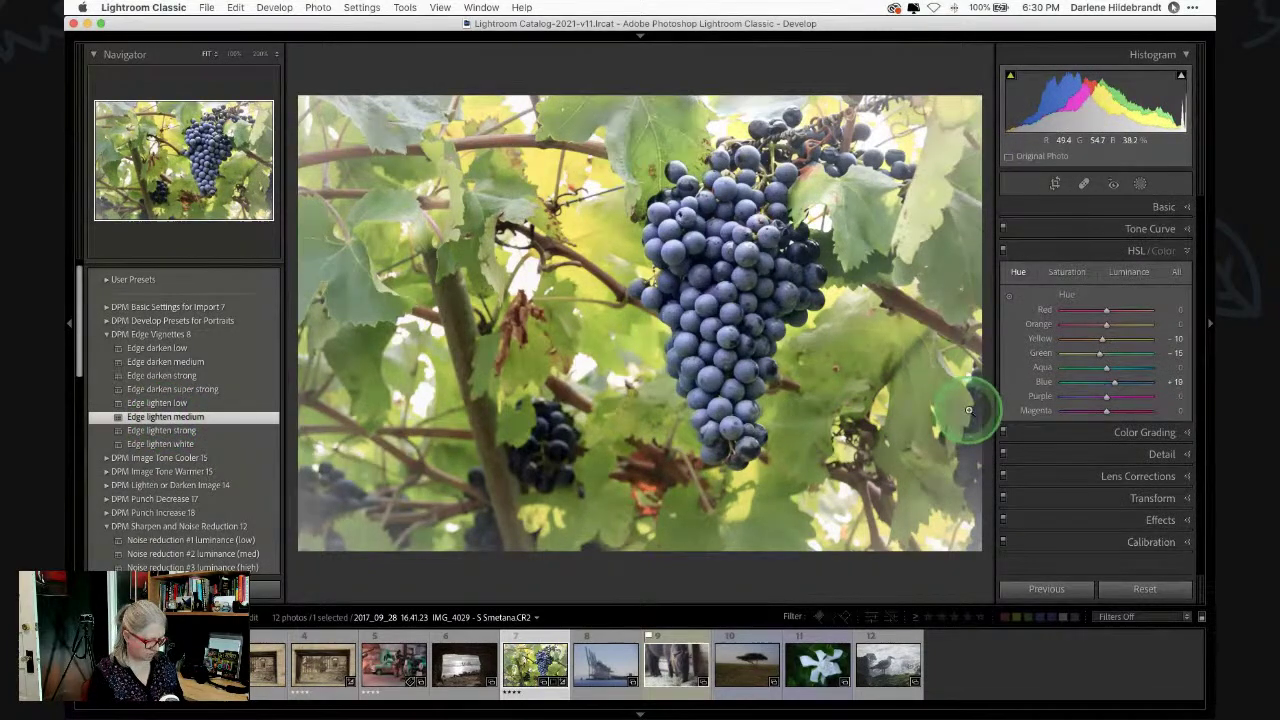
- Examine the grape photo against a blacked-out interface, and restore the normal view
{"action": "key", "text": "l"}
{"action": "key", "text": "l"}
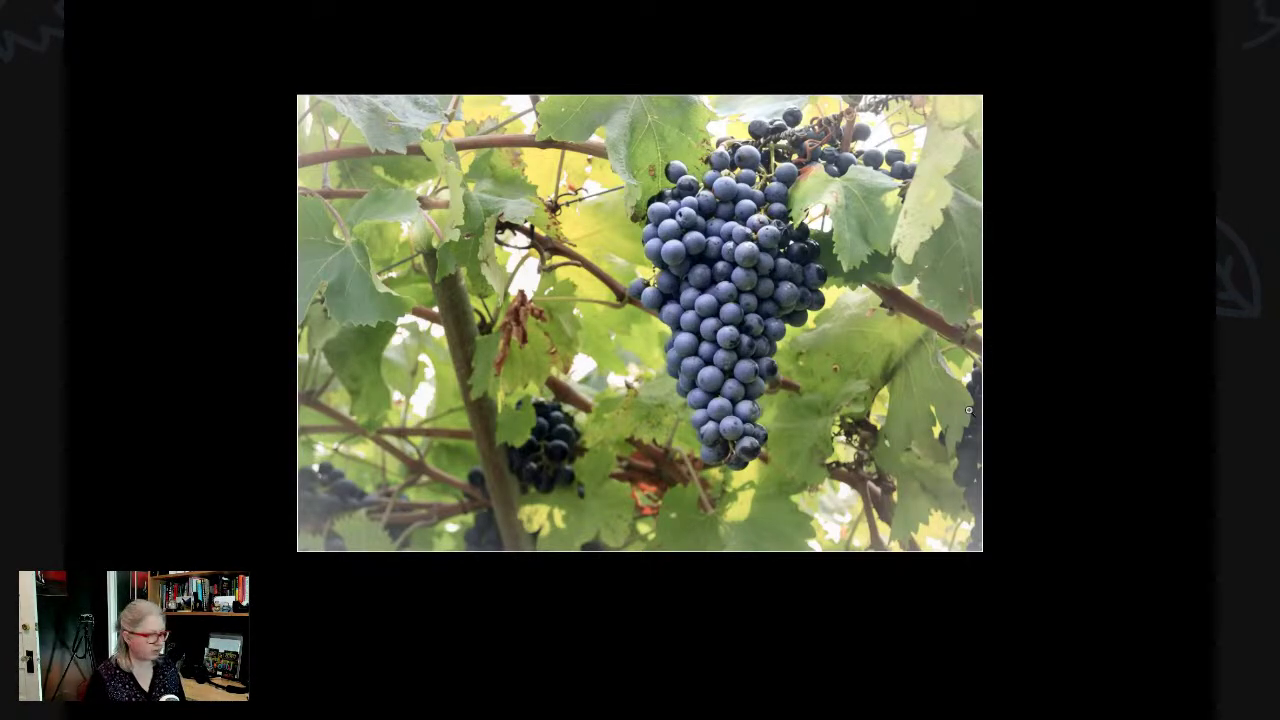
{"action": "key", "text": "l"}
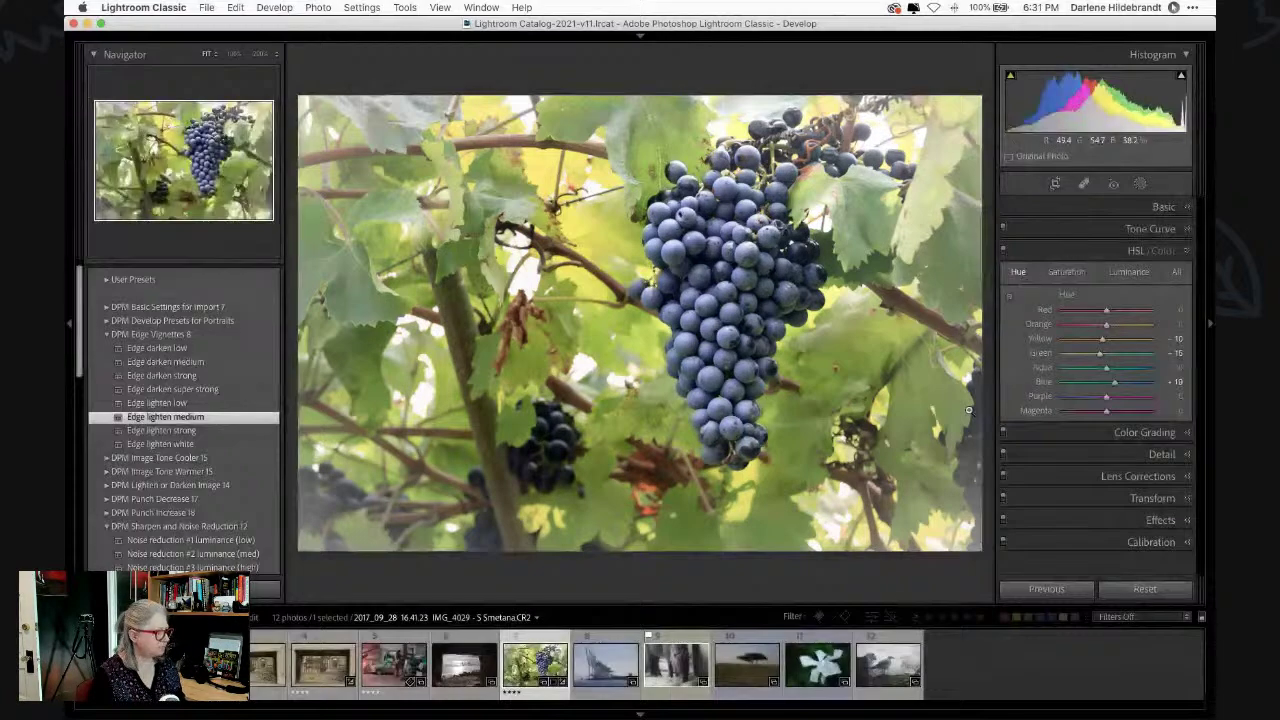
- Create a radial gradient mask over the small dark grape cluster in the photo's lower background
{"action": "left_click", "coordinate": [1140, 183]}
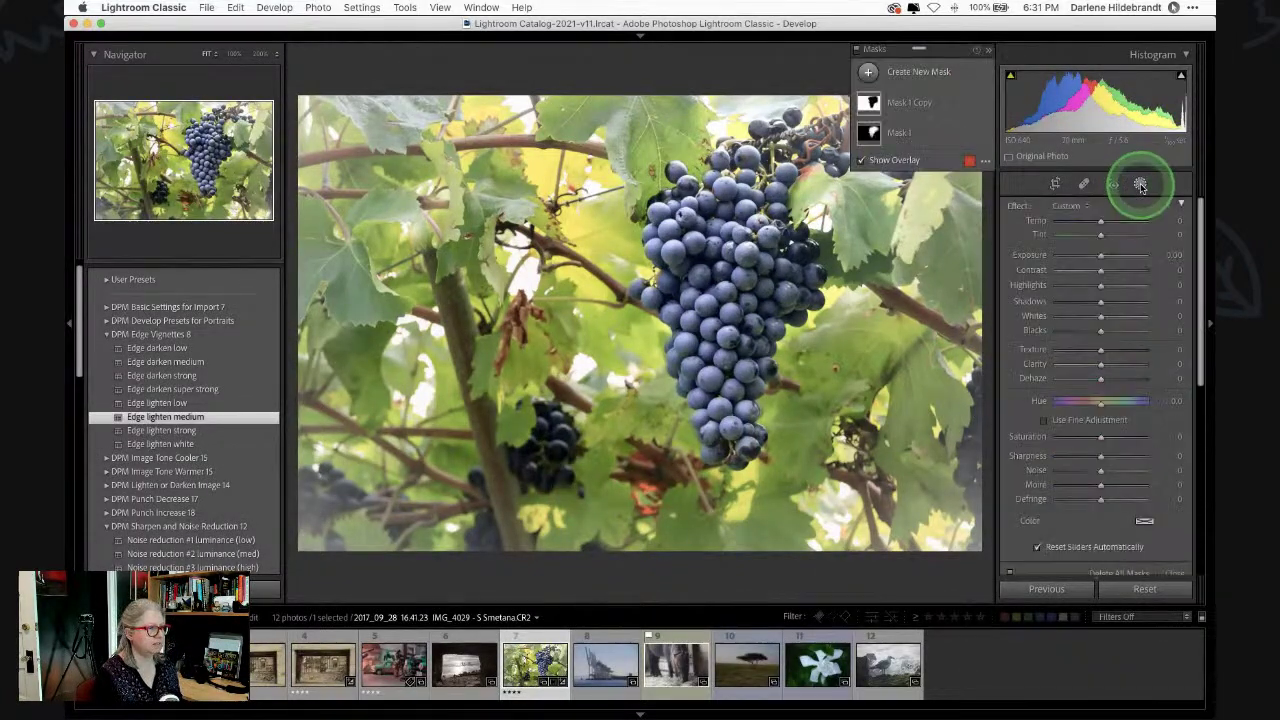
{"action": "left_click", "coordinate": [868, 72]}
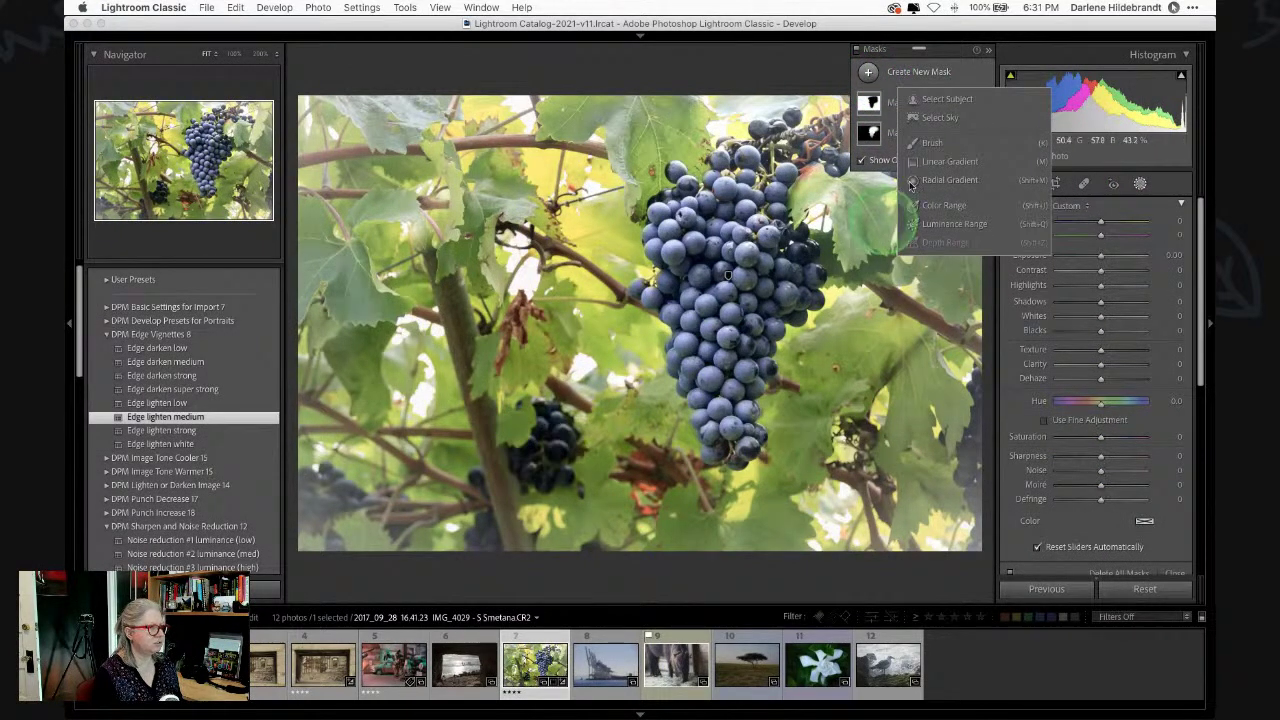
{"action": "left_click", "coordinate": [946, 185]}
{"action": "left_click_drag", "start_coordinate": [522, 458], "coordinate": [654, 571]}
{"action": "left_click", "coordinate": [529, 471]}
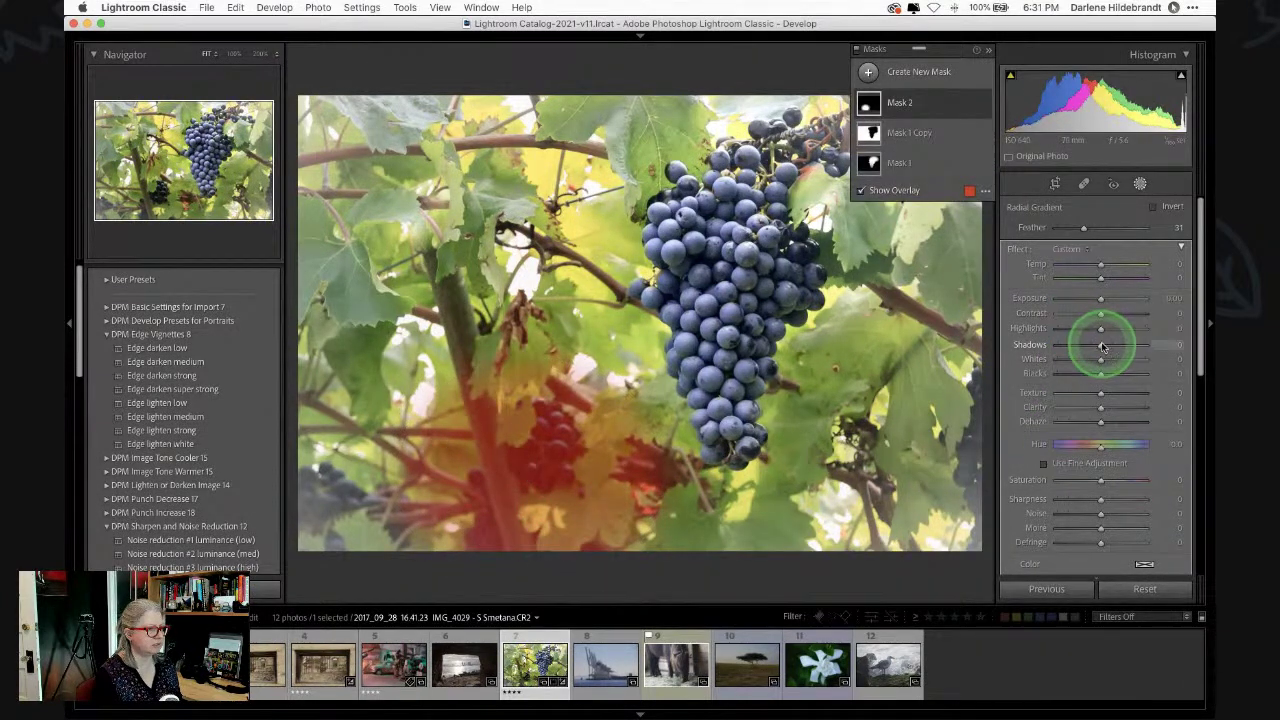
- Hide the mask overlay and soften the masked cluster with Shadows 30, Contrast -24, Clarity about -45 and Dehaze -1
{"action": "key", "text": "o"}
{"action": "left_click_drag", "start_coordinate": [1100, 345], "coordinate": [1091, 315]}
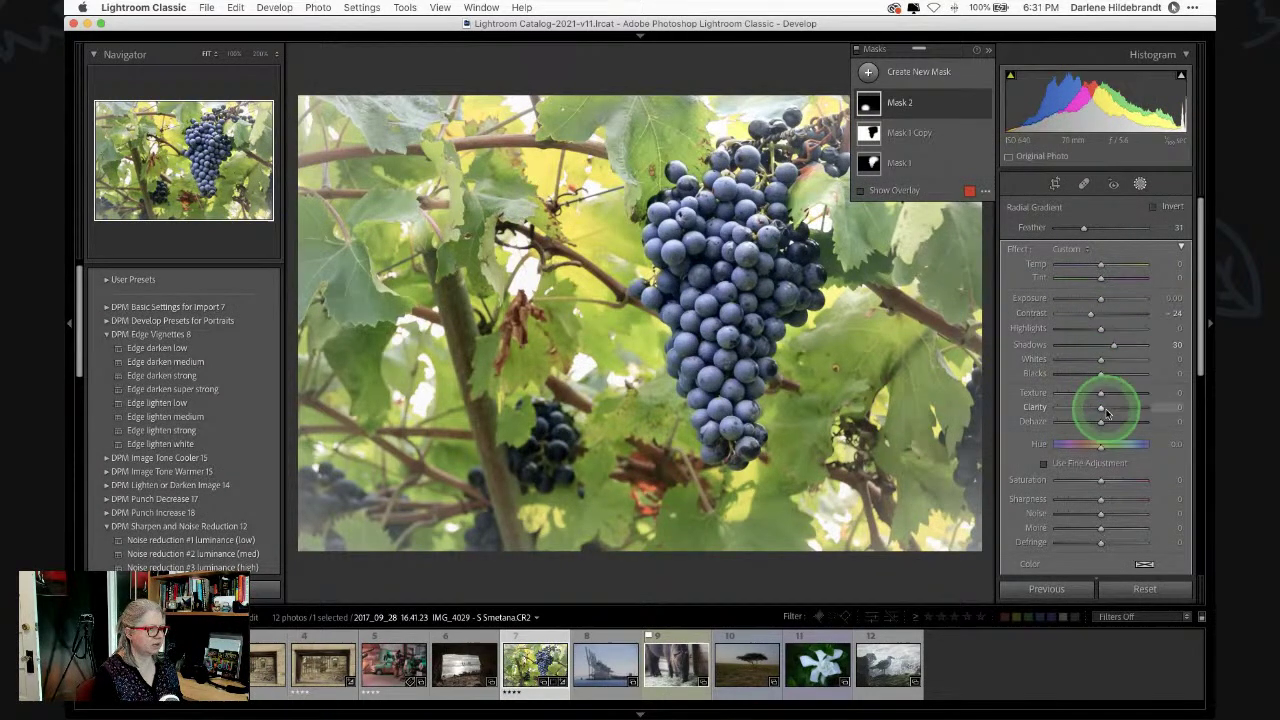
{"action": "mouse_move", "coordinate": [1106, 408]}
{"action": "left_mouse_down"}
{"action": "mouse_move", "coordinate": [1078, 409]}
{"action": "mouse_move", "coordinate": [1100, 422]}
{"action": "left_mouse_up"}
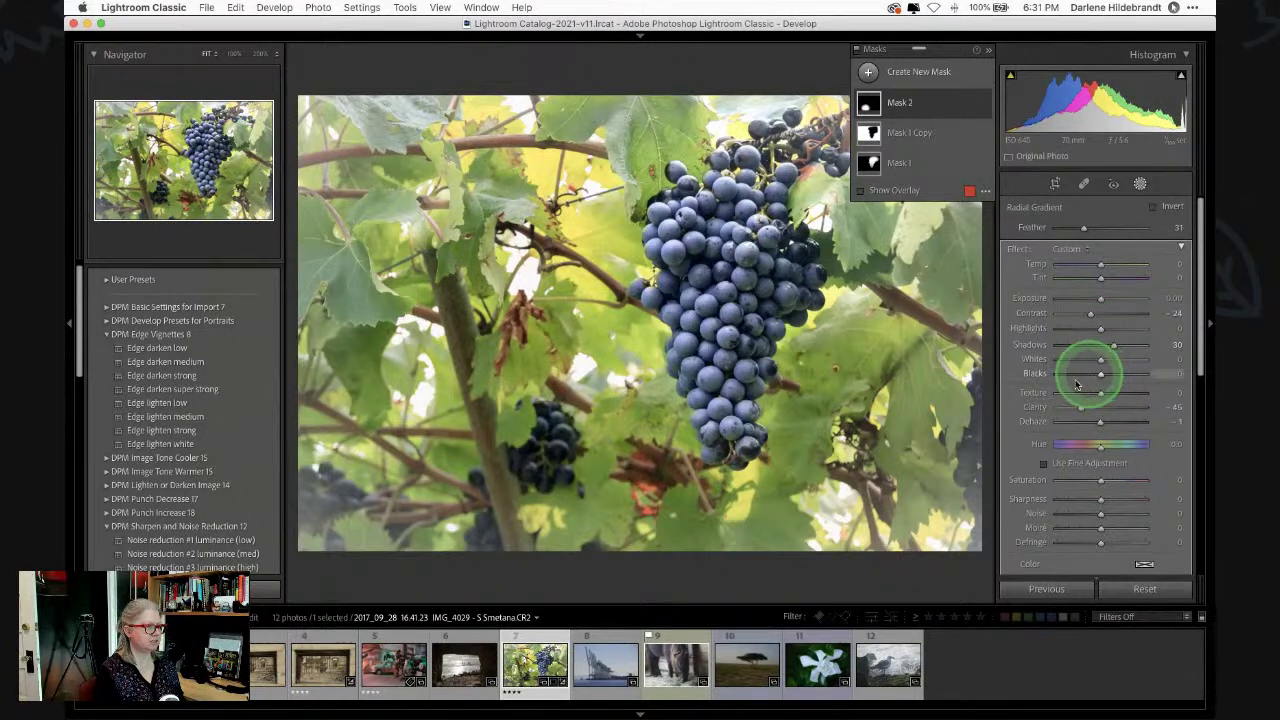
- Lighten the masked cluster with Exposure 0.40, Shadows 24, Blacks about 9 and Highlights about -51, and close masking
{"action": "left_click_drag", "start_coordinate": [1101, 298], "coordinate": [1108, 346]}
{"action": "left_click_drag", "start_coordinate": [1104, 366], "coordinate": [1105, 372]}
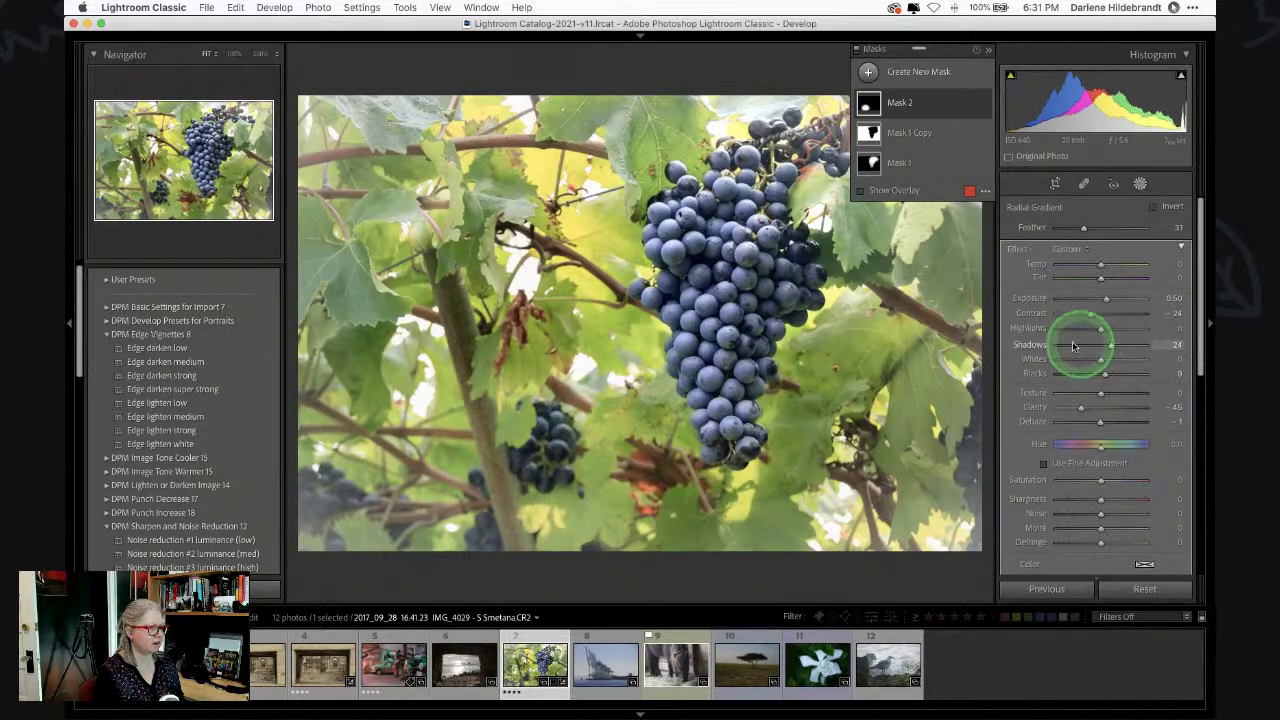
{"action": "left_click_drag", "start_coordinate": [1085, 330], "coordinate": [1108, 302]}
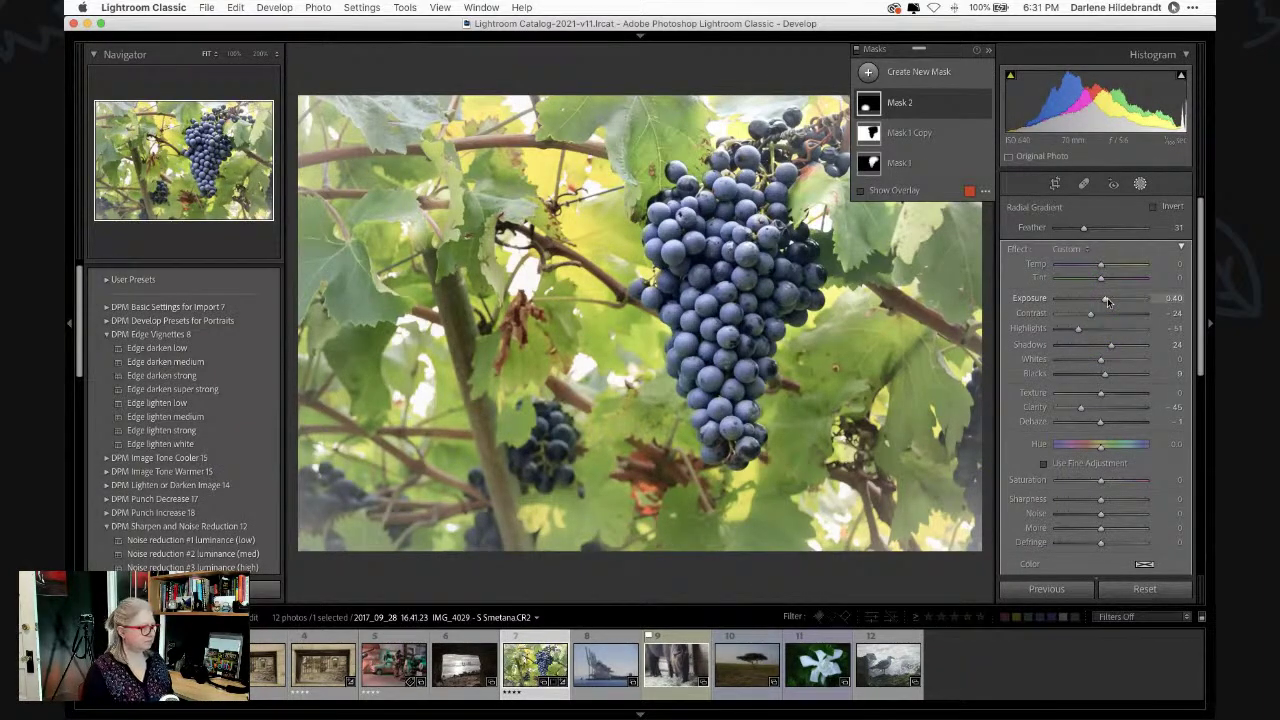
{"action": "left_click", "coordinate": [1140, 184]}
{"action": "left_click", "coordinate": [1151, 262]}
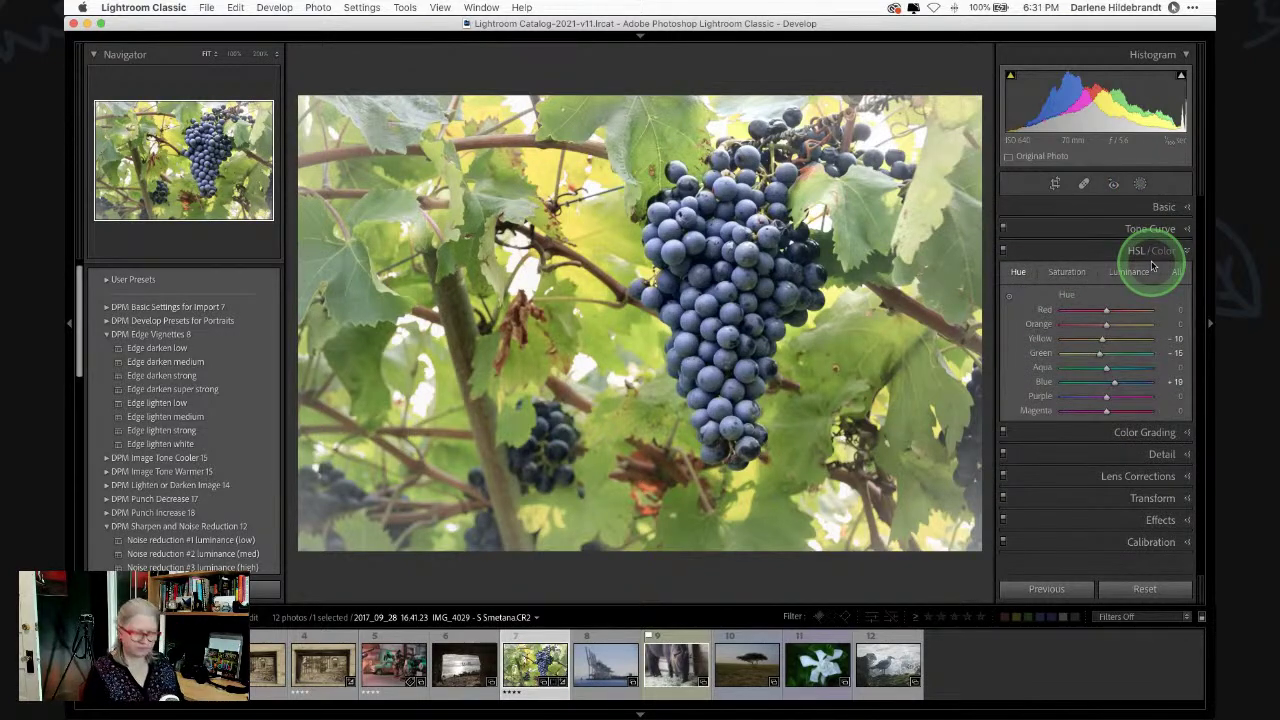
- Compare the edited grape photo with its original unedited version
{"action": "key", "text": "backslash"}
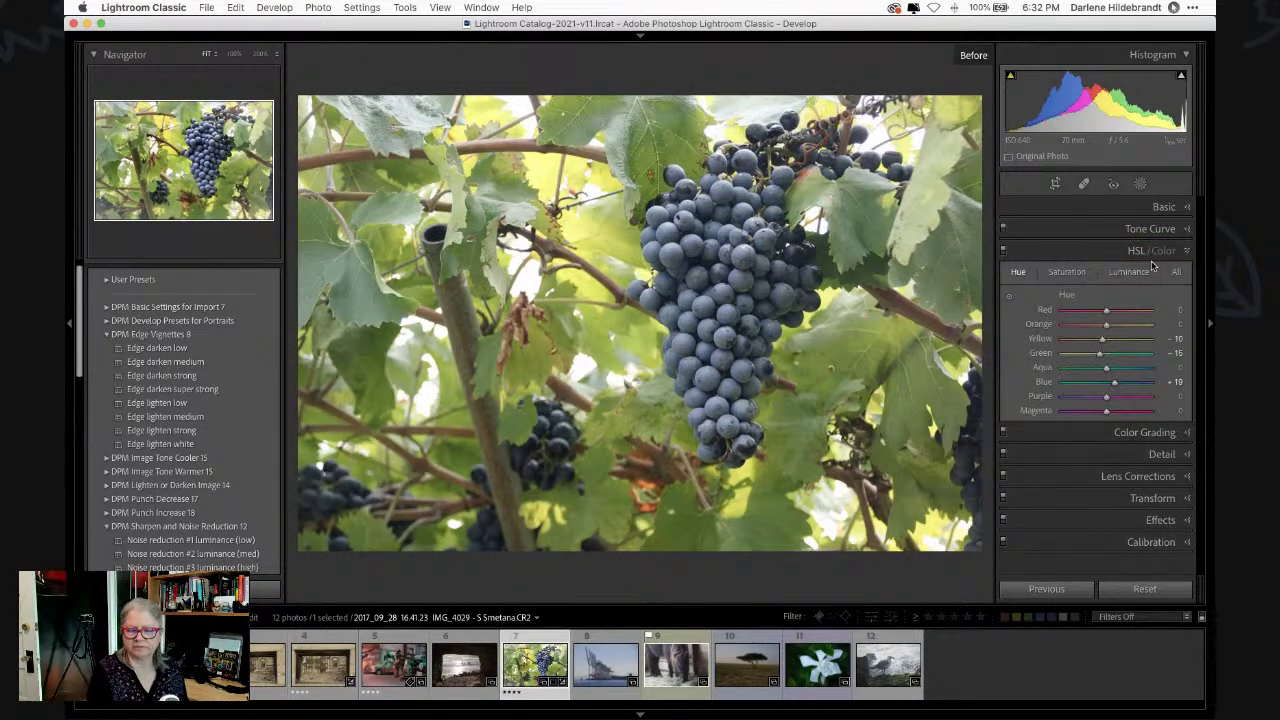
{"action": "key", "text": "backslash"}
{"action": "key", "text": "backslash"}
{"action": "key", "text": "backslash"}
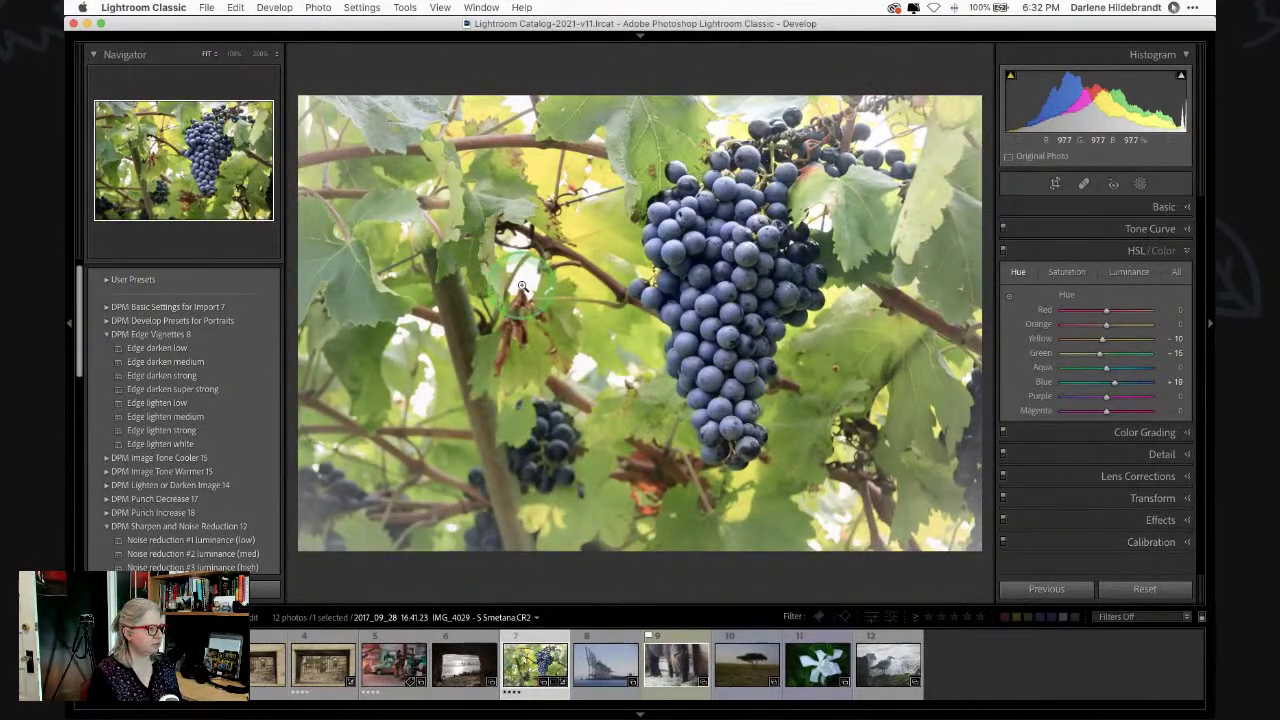
- Send a copy with Lightroom adjustments to Luminar AI as a JPEG in the sRGB color space
{"action": "right_click", "coordinate": [694, 246]}
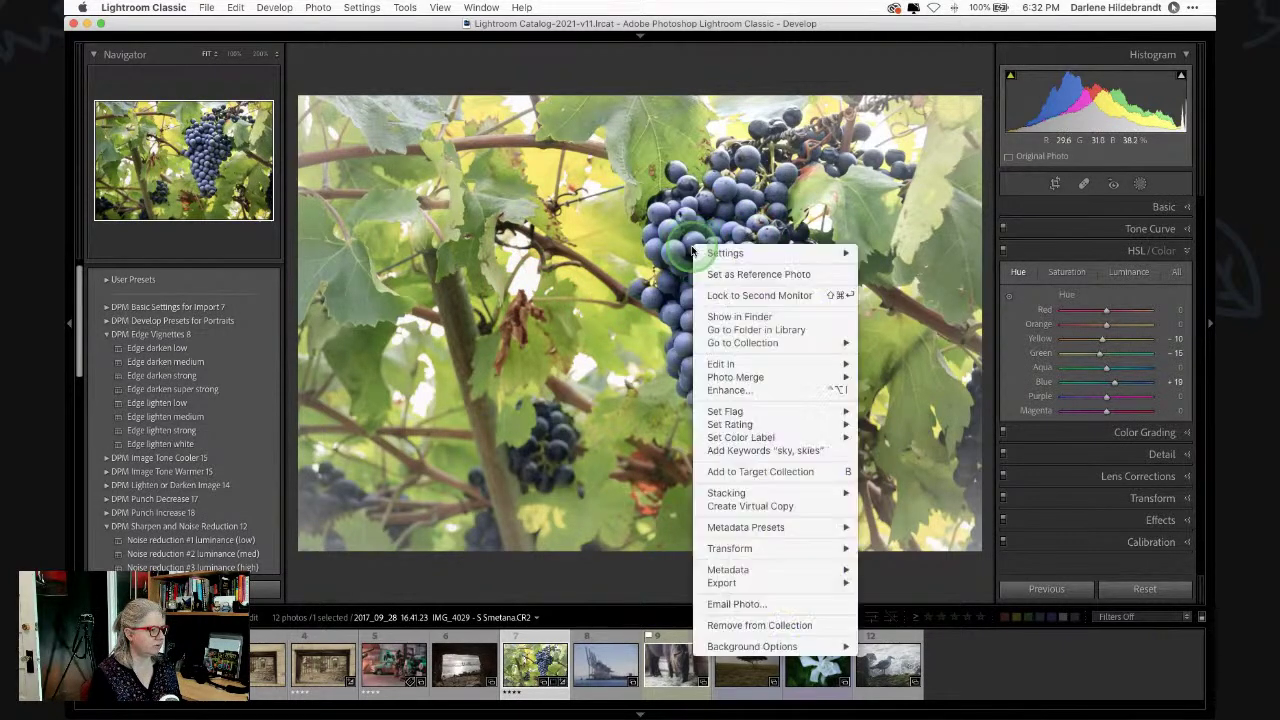
{"action": "mouse_move", "coordinate": [800, 365]}
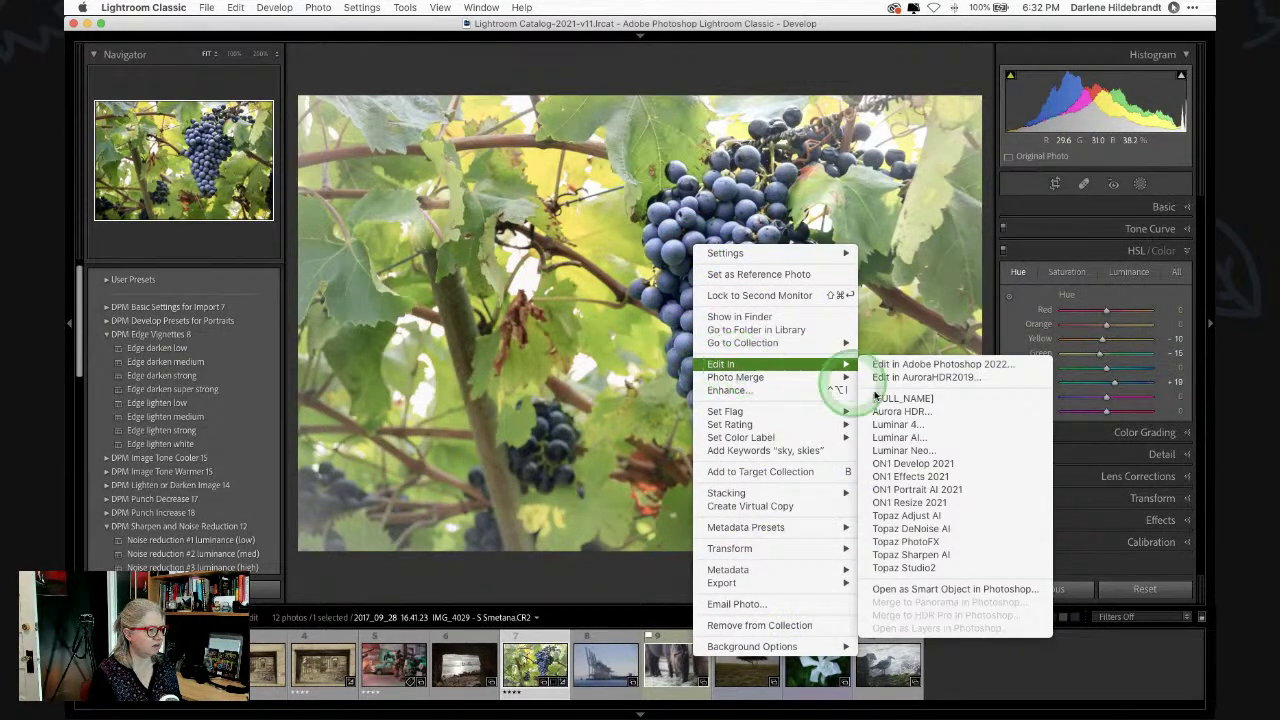
{"action": "left_click", "coordinate": [898, 437]}
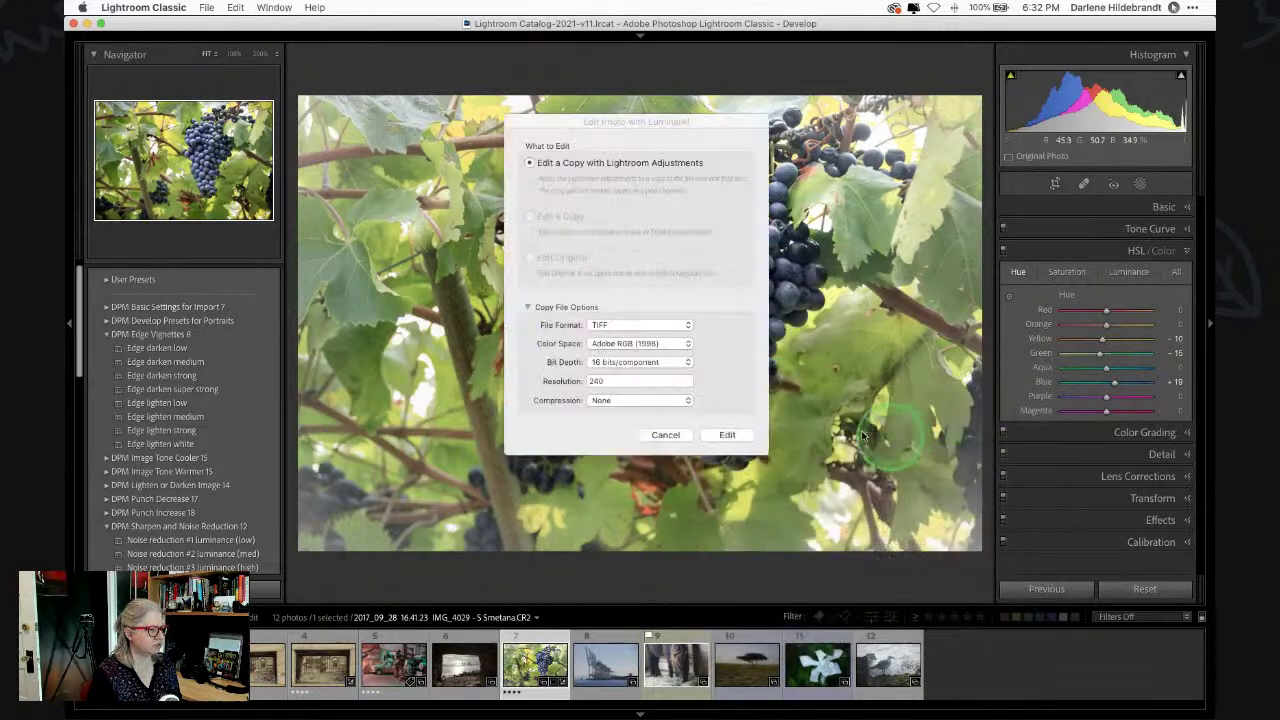
{"action": "left_click", "coordinate": [600, 325]}
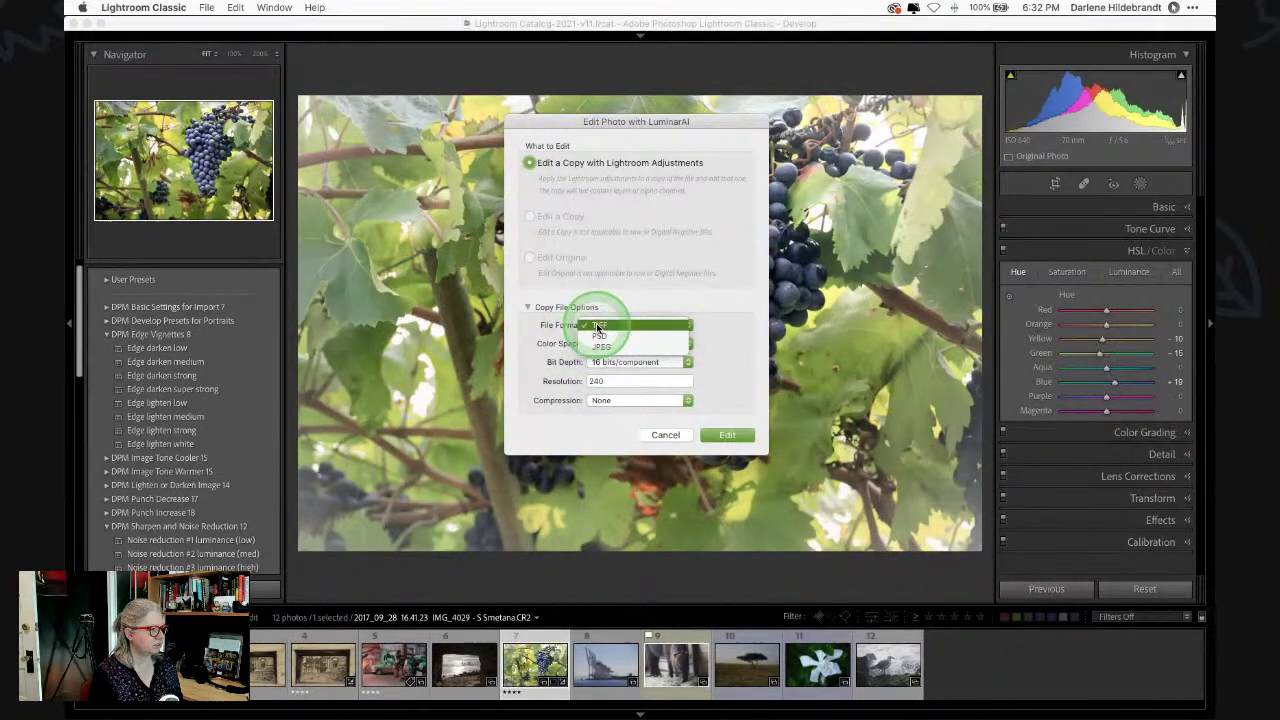
{"action": "left_click", "coordinate": [613, 345]}
{"action": "left_click", "coordinate": [613, 344]}
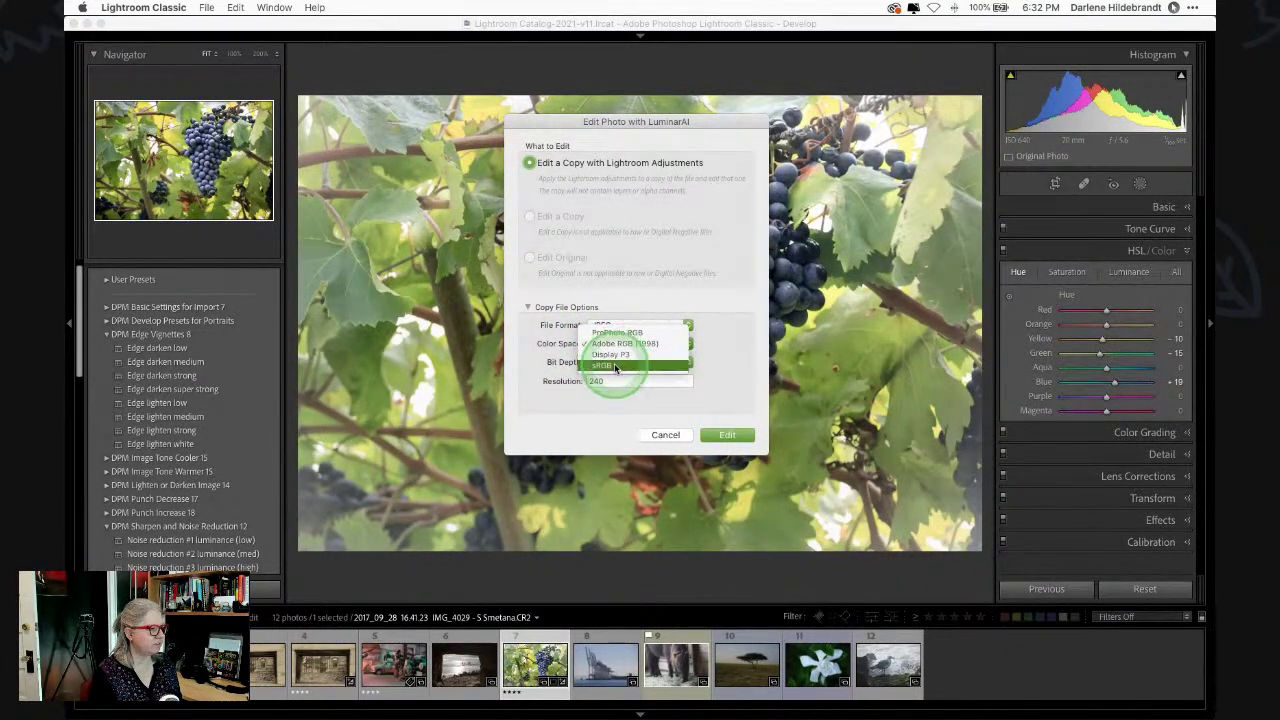
{"action": "left_click", "coordinate": [610, 364]}
{"action": "left_click", "coordinate": [716, 435]}
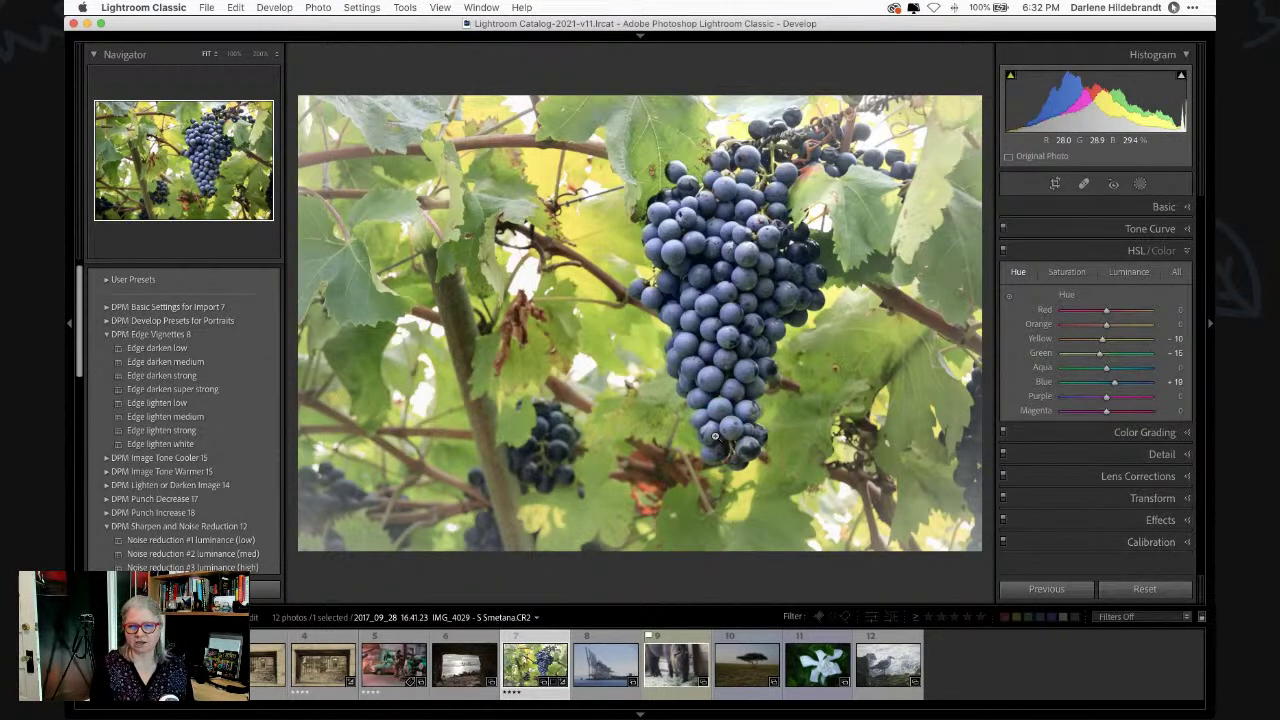
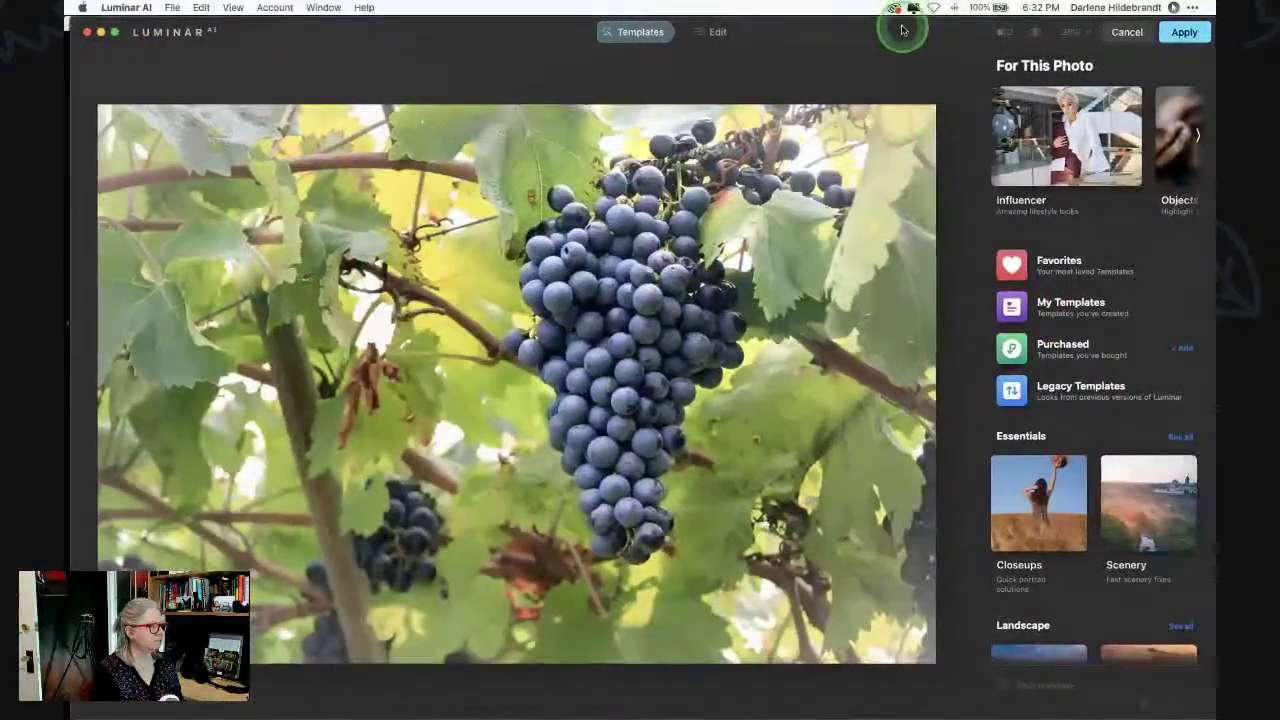
- Browse the saved and favorite templates in Luminar AI, and try Fast Fix, Long Exposure and Forest Stream
{"action": "left_click_drag", "start_coordinate": [901, 30], "coordinate": [895, 29]}
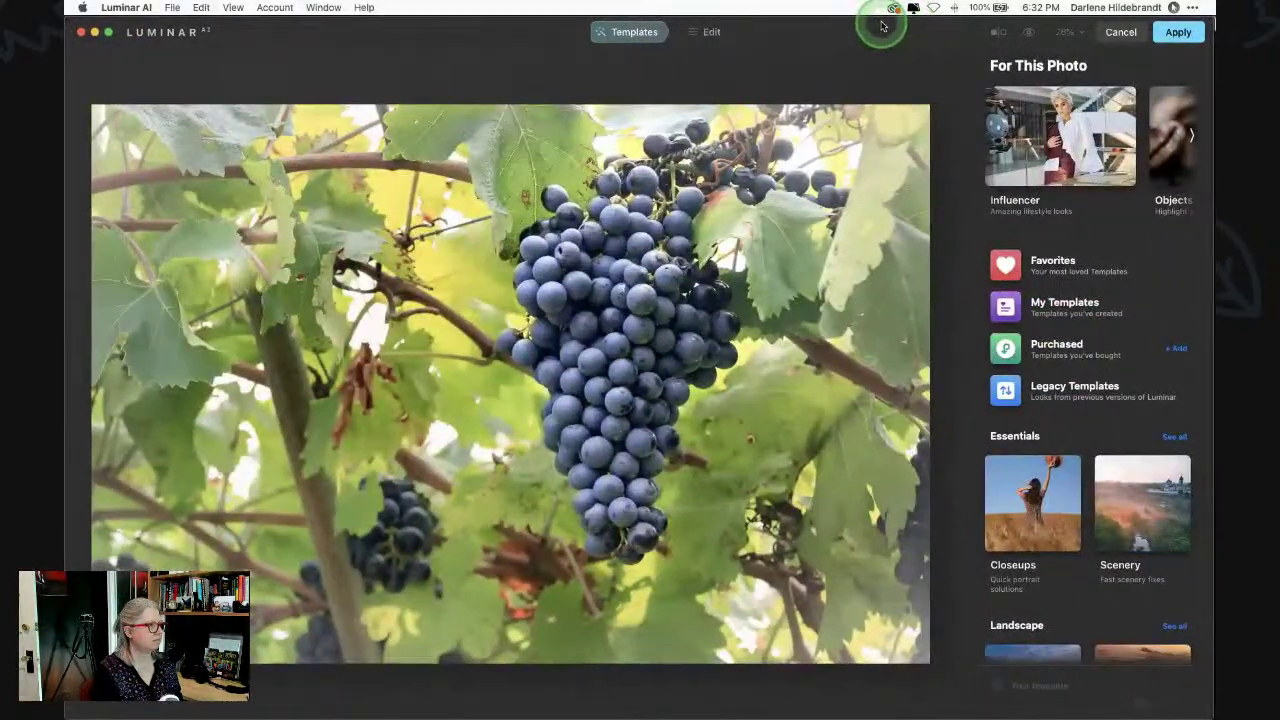
{"action": "left_click", "coordinate": [1000, 310]}
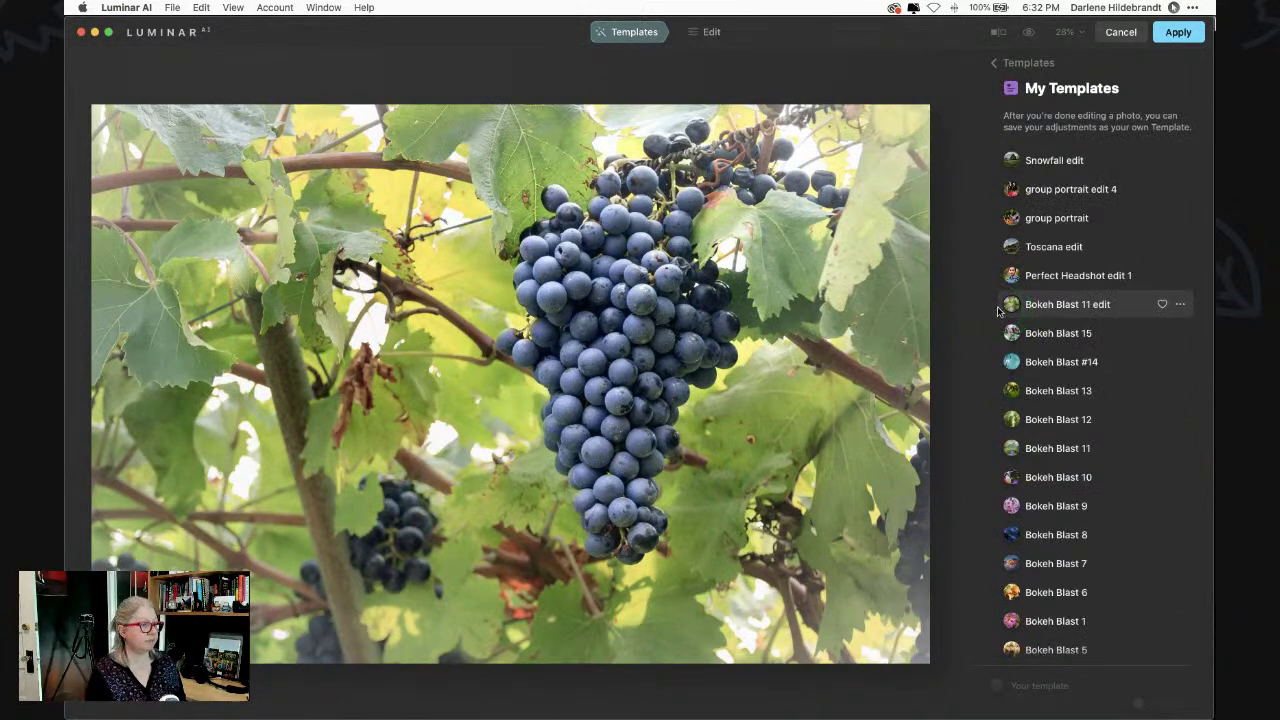
{"action": "left_click", "coordinate": [1020, 62]}
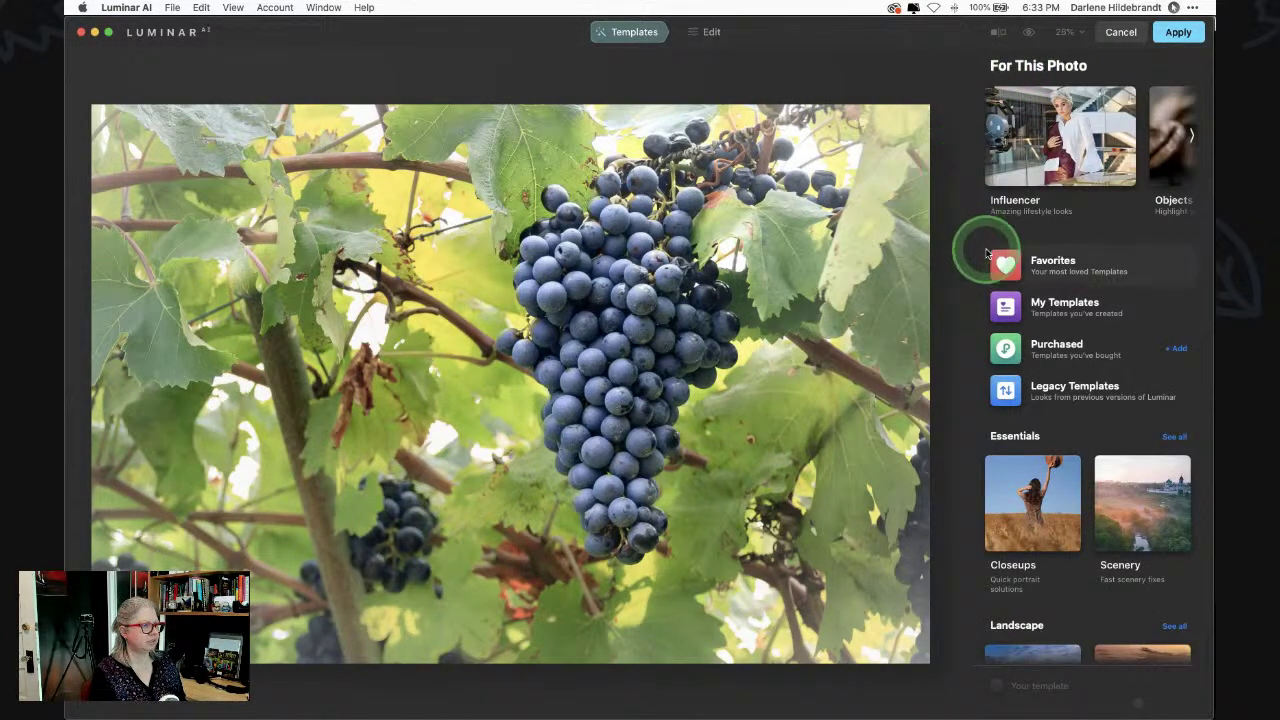
{"action": "left_click", "coordinate": [1006, 264]}
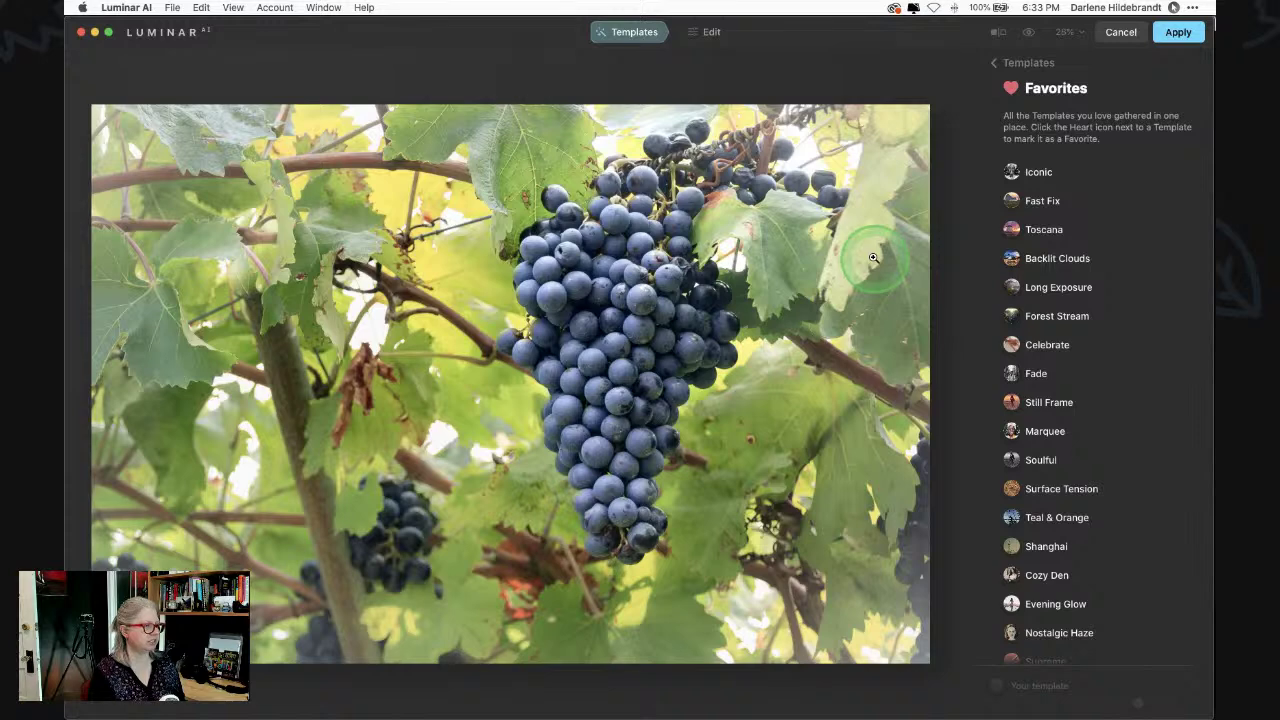
{"action": "left_click", "coordinate": [1038, 202]}
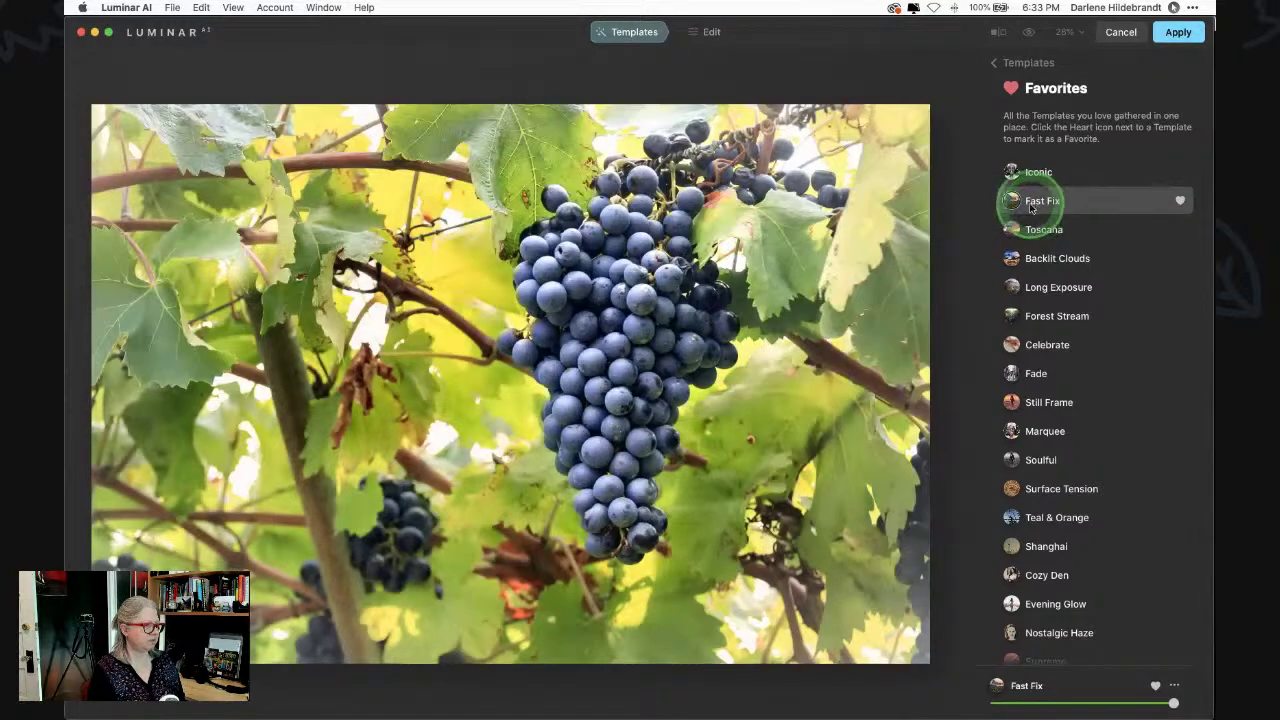
{"action": "left_click", "coordinate": [1052, 288]}
{"action": "left_click", "coordinate": [1058, 316]}
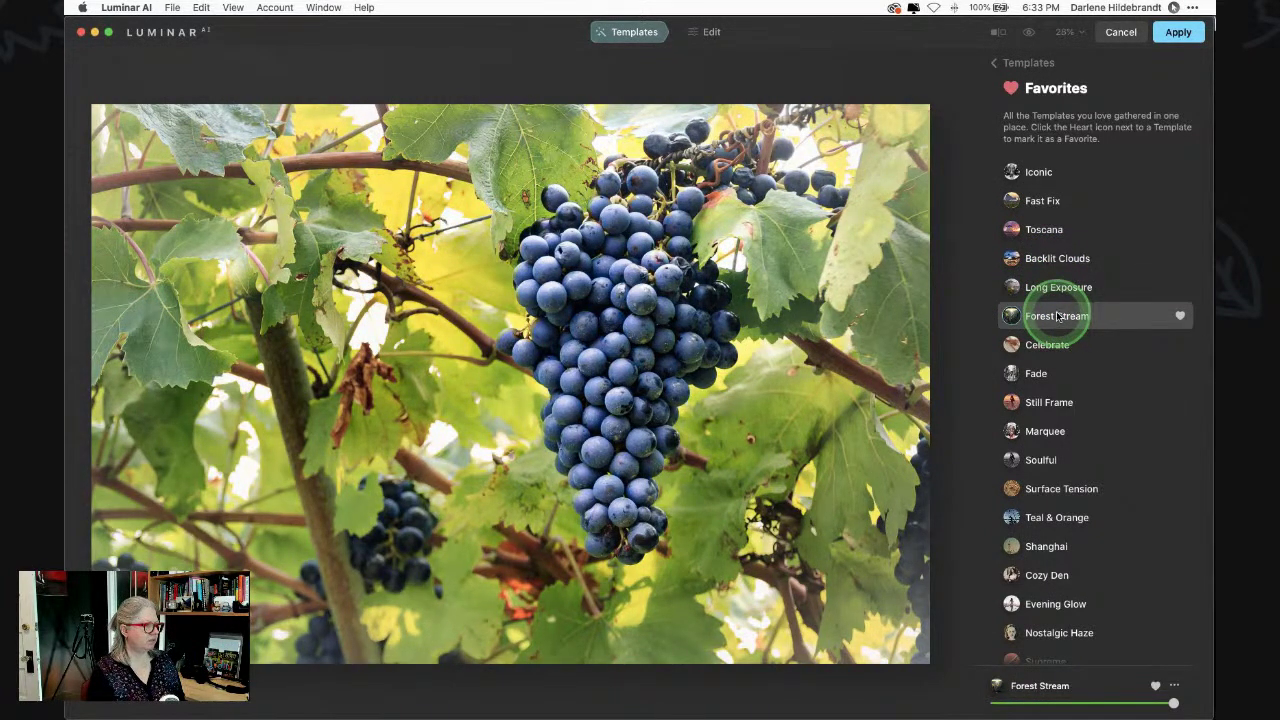
- Try several templates from the suggested Objects collection, including Perfect Macro, Brilliance and Razor, and apply Surface Tension
{"action": "left_click", "coordinate": [997, 62]}
{"action": "scroll", "coordinate": [1120, 135], "scroll_direction": "right", "scroll_amount": 2}
{"action": "left_click", "coordinate": [1158, 138]}
{"action": "left_click", "coordinate": [1064, 282]}
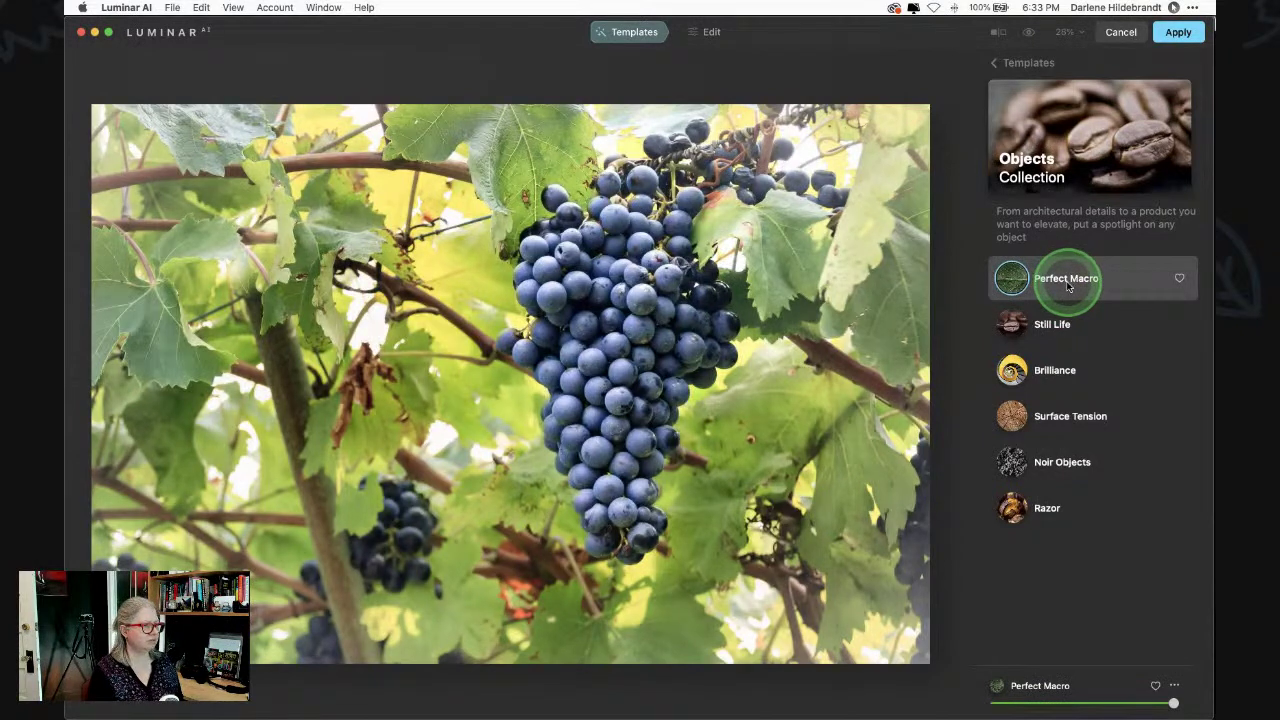
{"action": "left_click", "coordinate": [1056, 370]}
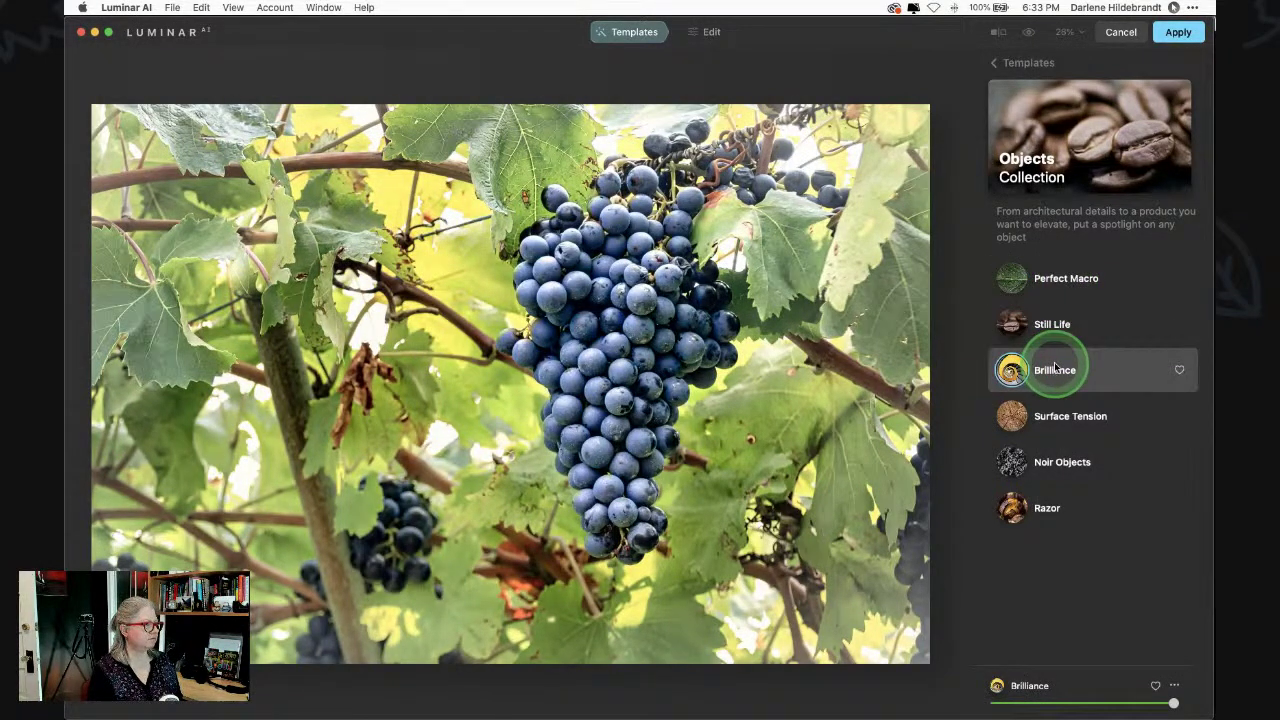
{"action": "left_click", "coordinate": [1060, 416]}
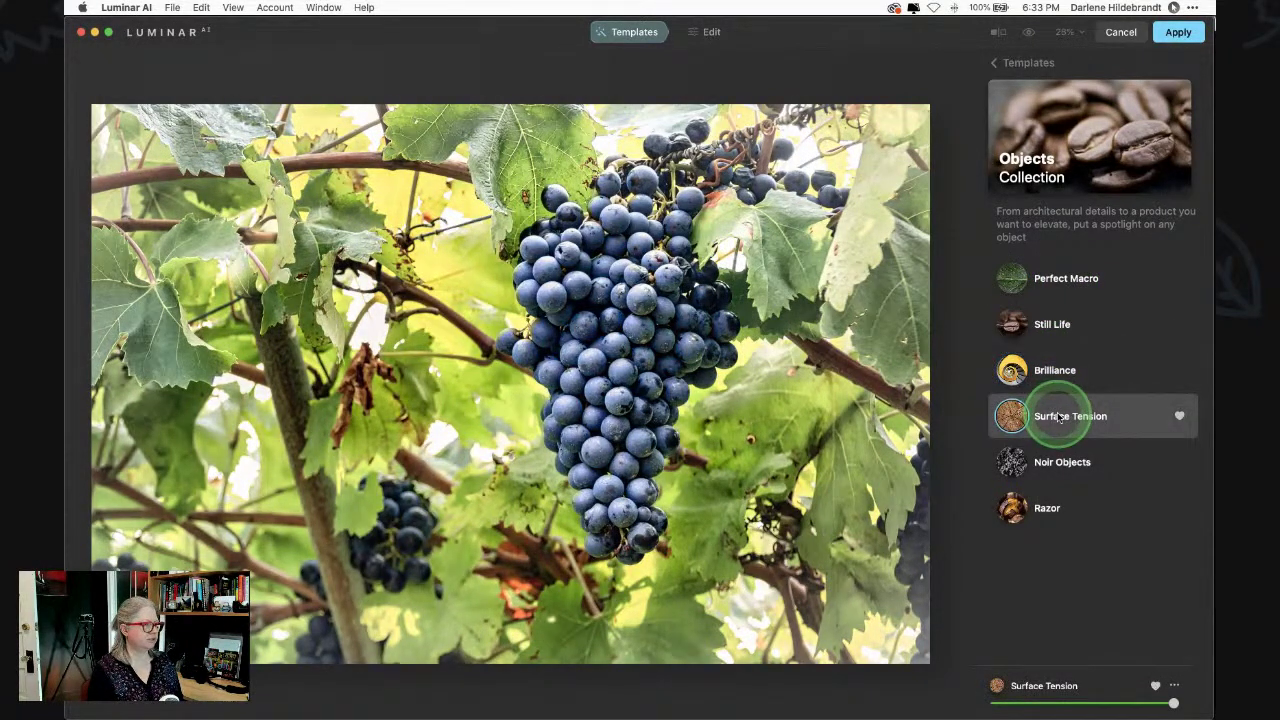
{"action": "left_click", "coordinate": [1053, 507]}
{"action": "left_click", "coordinate": [1053, 416]}
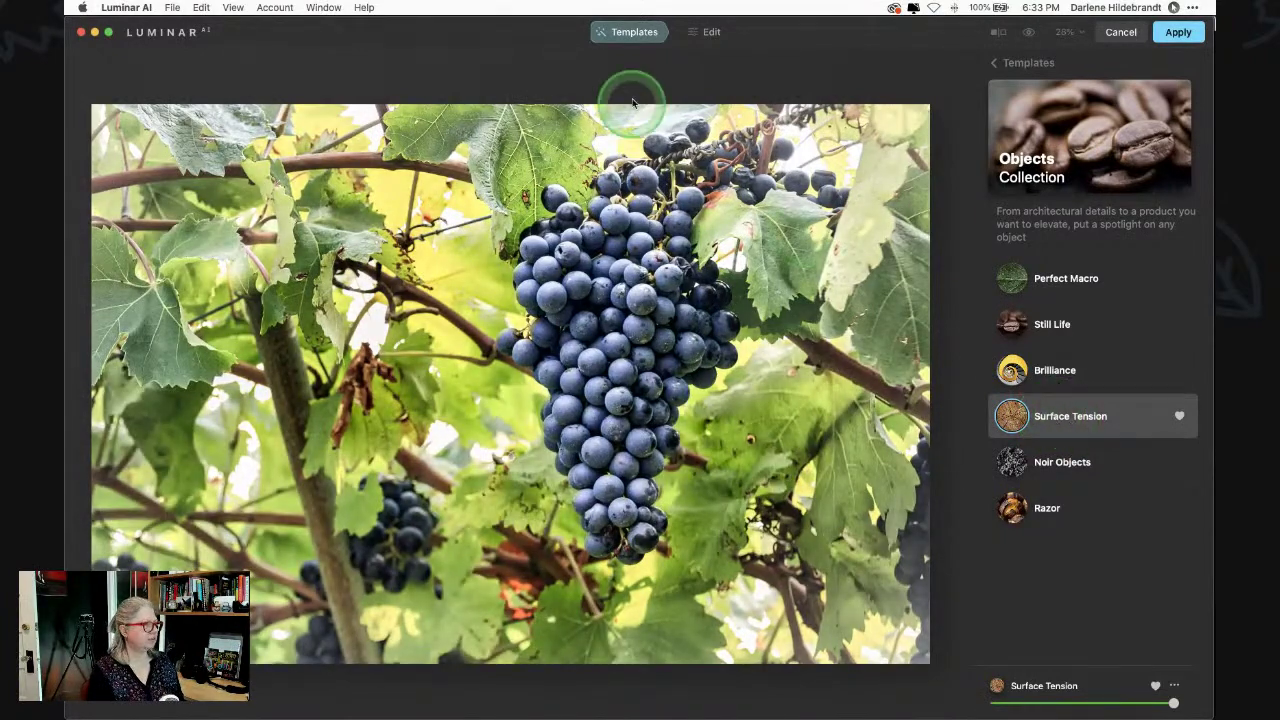
- Open the editing tools and toggle the Enhance tool off and on to compare its effect on the grape photo
{"action": "left_click", "coordinate": [707, 33]}
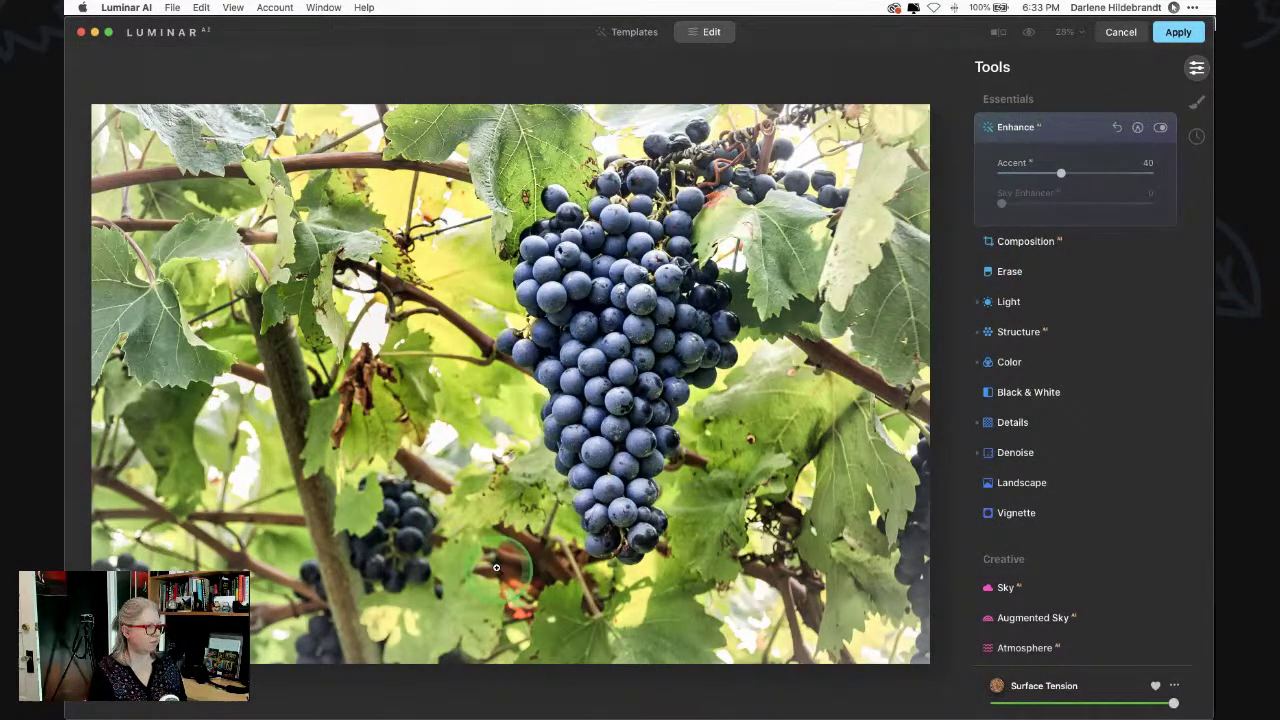
{"action": "left_click", "coordinate": [1160, 128]}
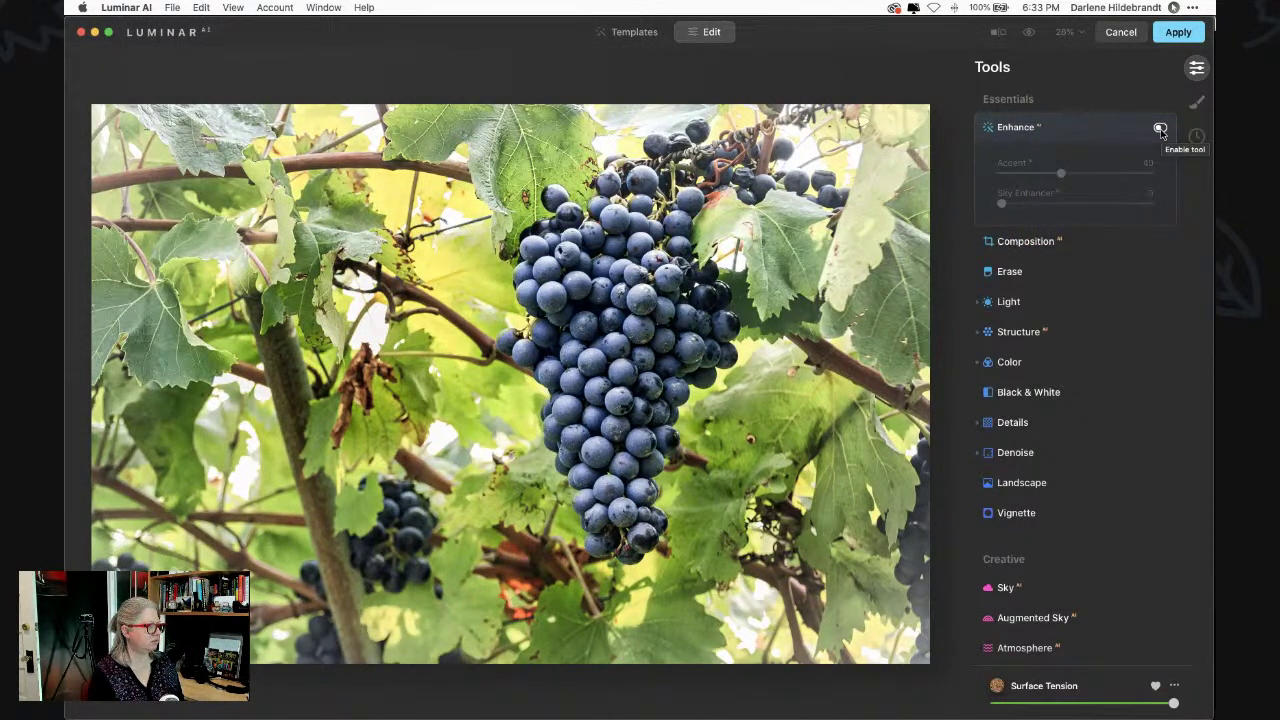
{"action": "left_click", "coordinate": [1160, 130]}
{"action": "left_click", "coordinate": [1160, 124]}
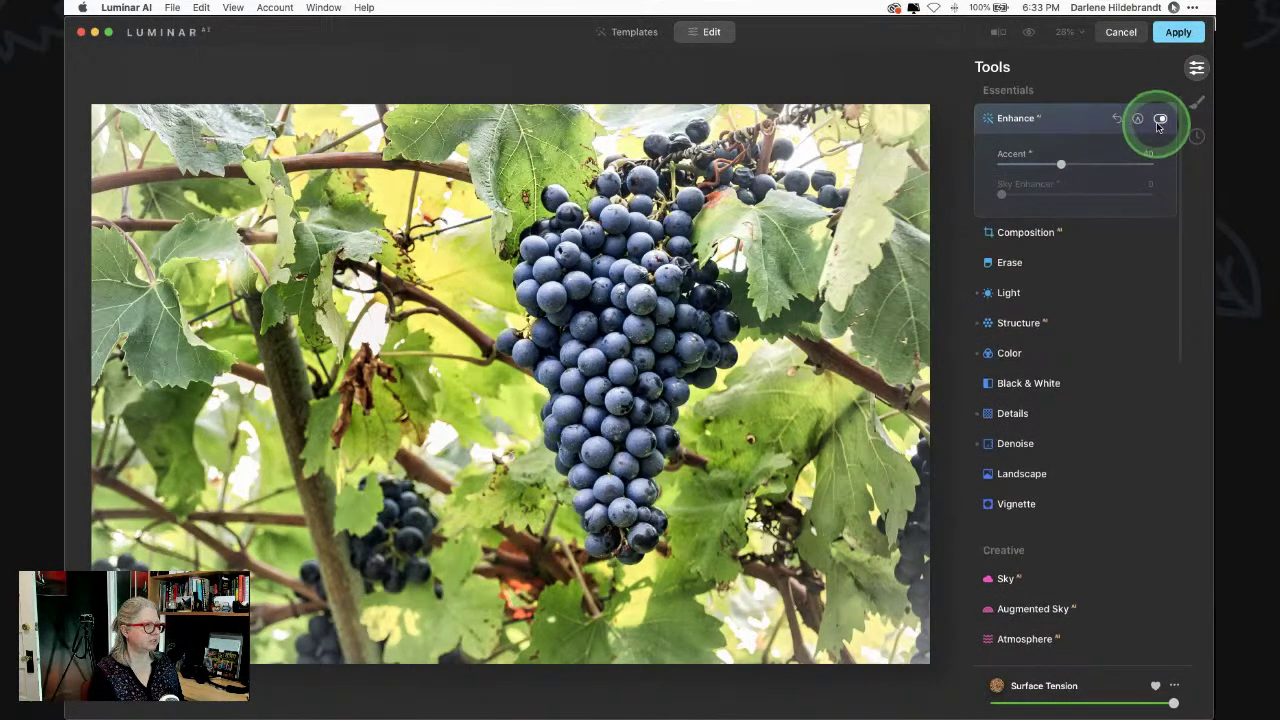
{"action": "left_click", "coordinate": [1160, 124]}
{"action": "left_click", "coordinate": [1160, 124]}
{"action": "left_click", "coordinate": [1160, 124]}
- Add a radial mask to the Enhance tool, sized and positioned to surround the main grape cluster
{"action": "left_click", "coordinate": [1137, 124]}
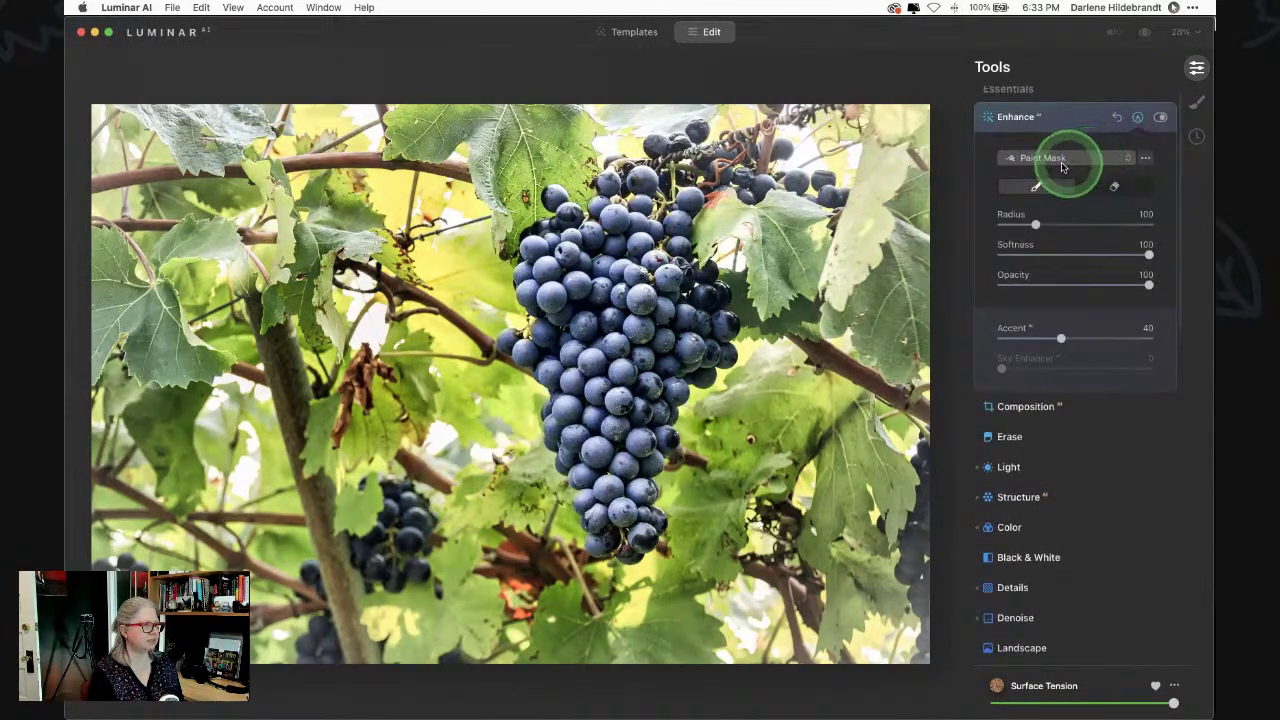
{"action": "left_click", "coordinate": [1040, 159]}
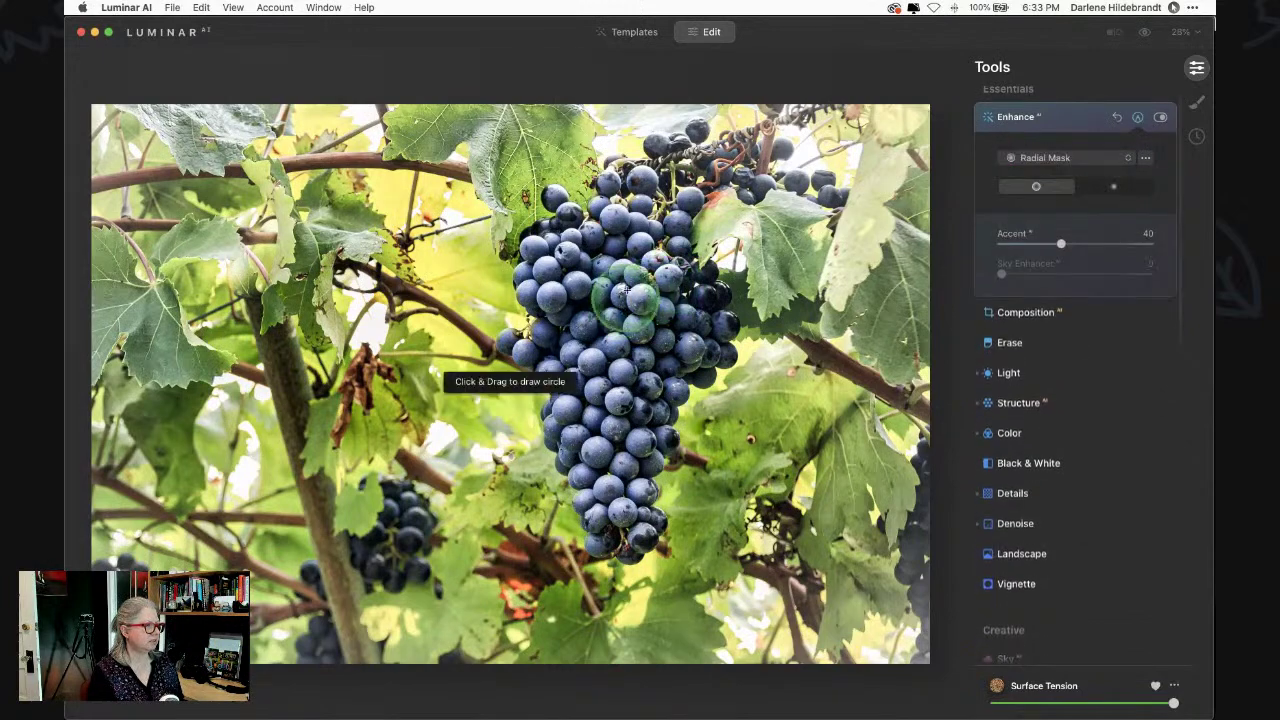
{"action": "left_click_drag", "start_coordinate": [607, 285], "coordinate": [590, 410]}
{"action": "left_click_drag", "start_coordinate": [607, 537], "coordinate": [605, 612]}
{"action": "left_click_drag", "start_coordinate": [644, 336], "coordinate": [680, 389]}
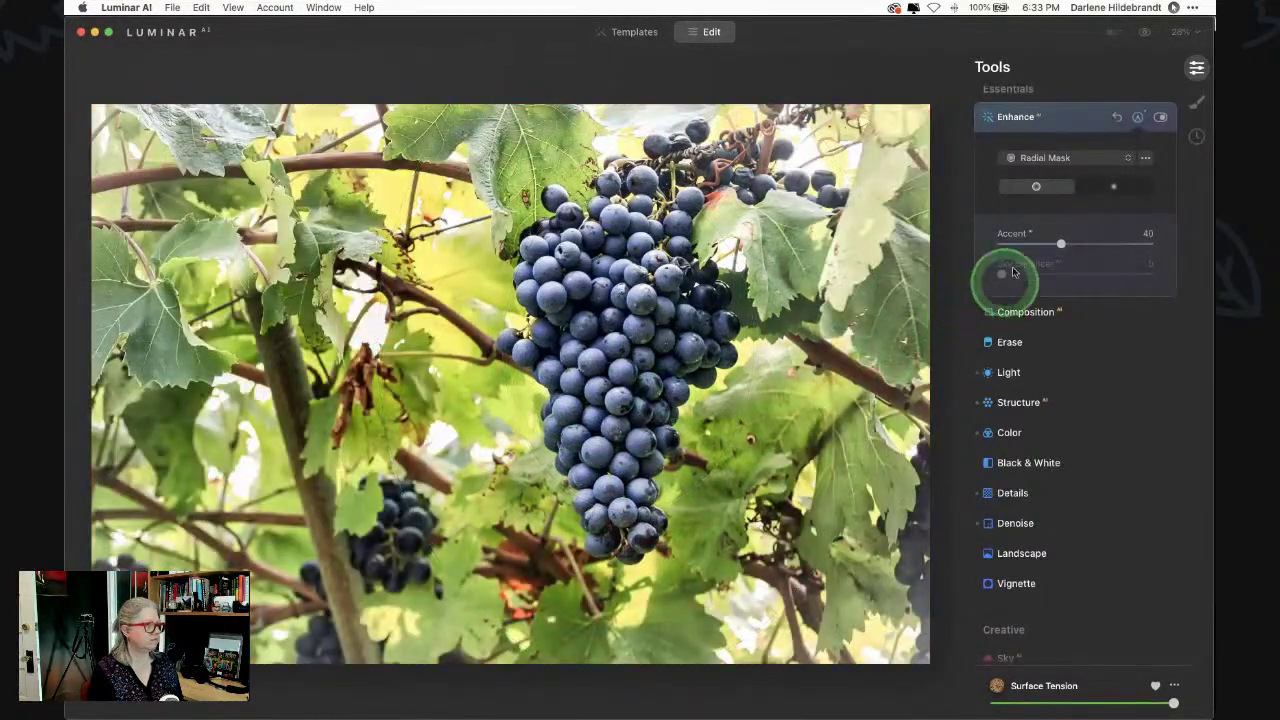
- Raise the Enhance tool's Accent to 60 and invert its radial mask
{"action": "left_click_drag", "start_coordinate": [1062, 245], "coordinate": [1103, 243]}
{"action": "left_click", "coordinate": [1140, 172]}
{"action": "left_click", "coordinate": [1147, 160]}
{"action": "left_click", "coordinate": [1149, 197]}
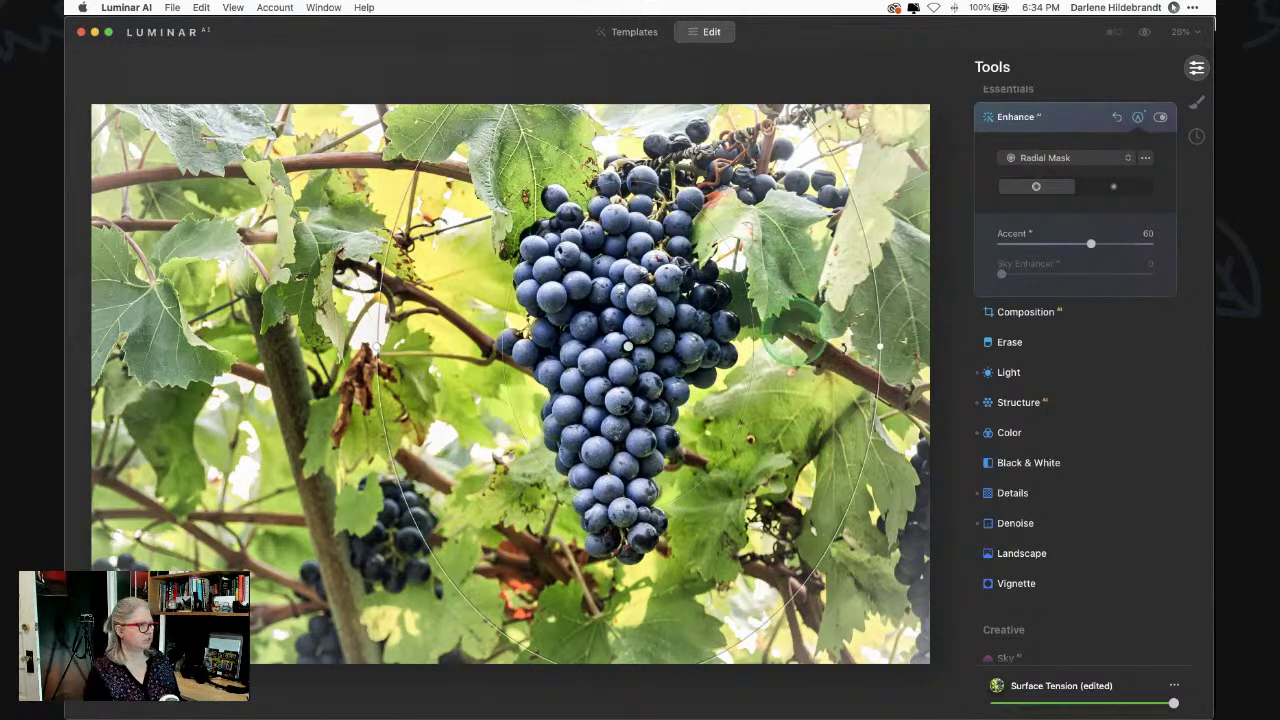
- Copy the radial mask from the Enhance tool and close the tool
{"action": "left_click", "coordinate": [1048, 118]}
{"action": "left_click", "coordinate": [1056, 118]}
{"action": "left_click", "coordinate": [1136, 157]}
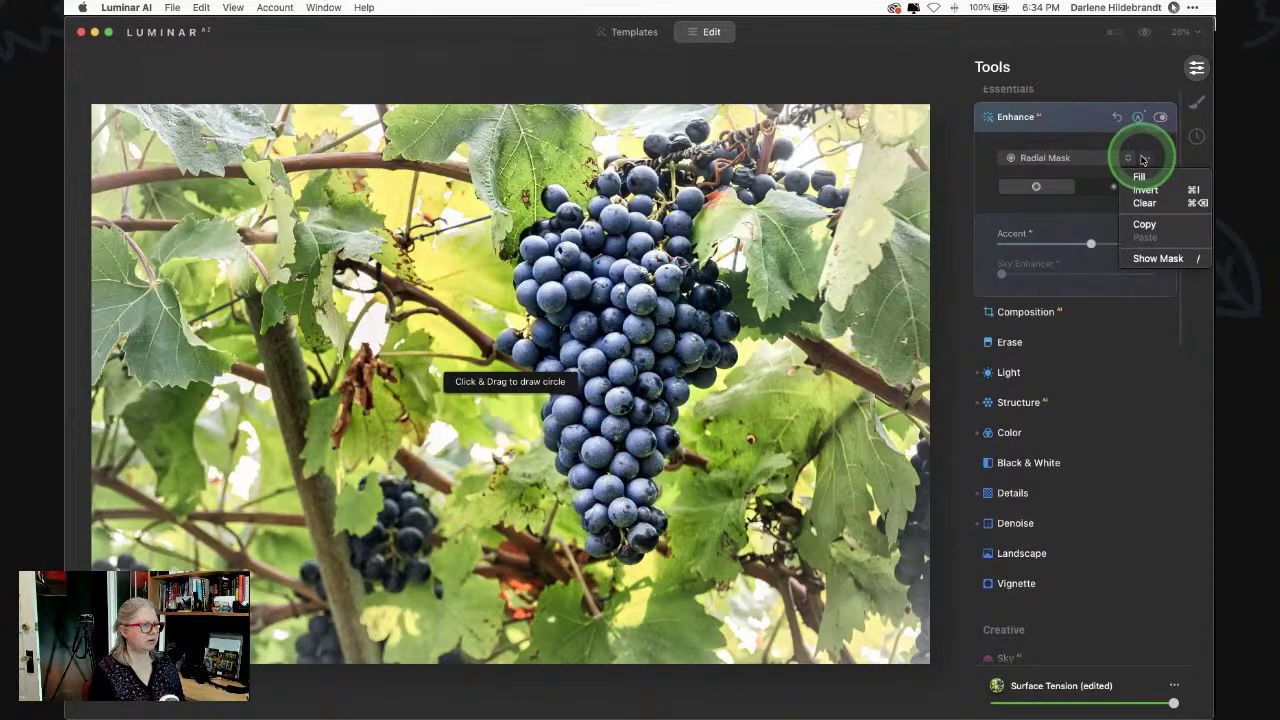
{"action": "left_click", "coordinate": [1064, 133]}
{"action": "left_click", "coordinate": [1064, 125]}
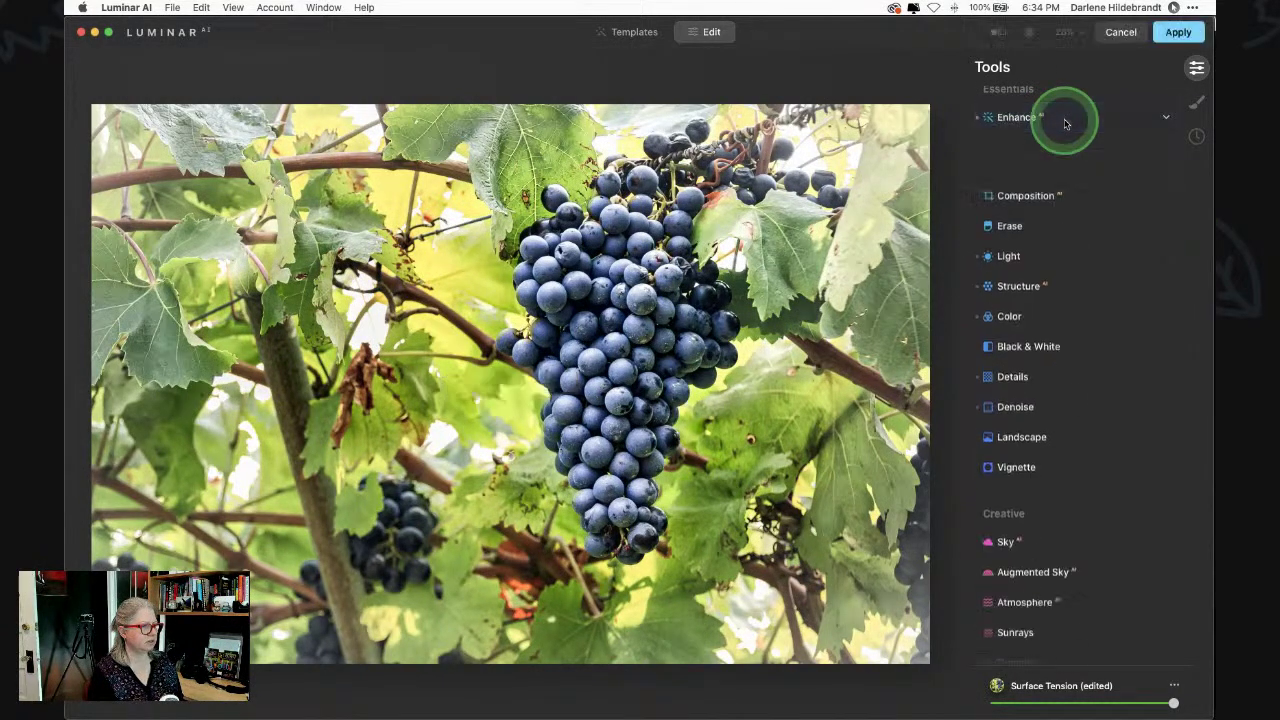
- Paste the copied radial mask onto the Structure tool
{"action": "left_click", "coordinate": [1030, 242]}
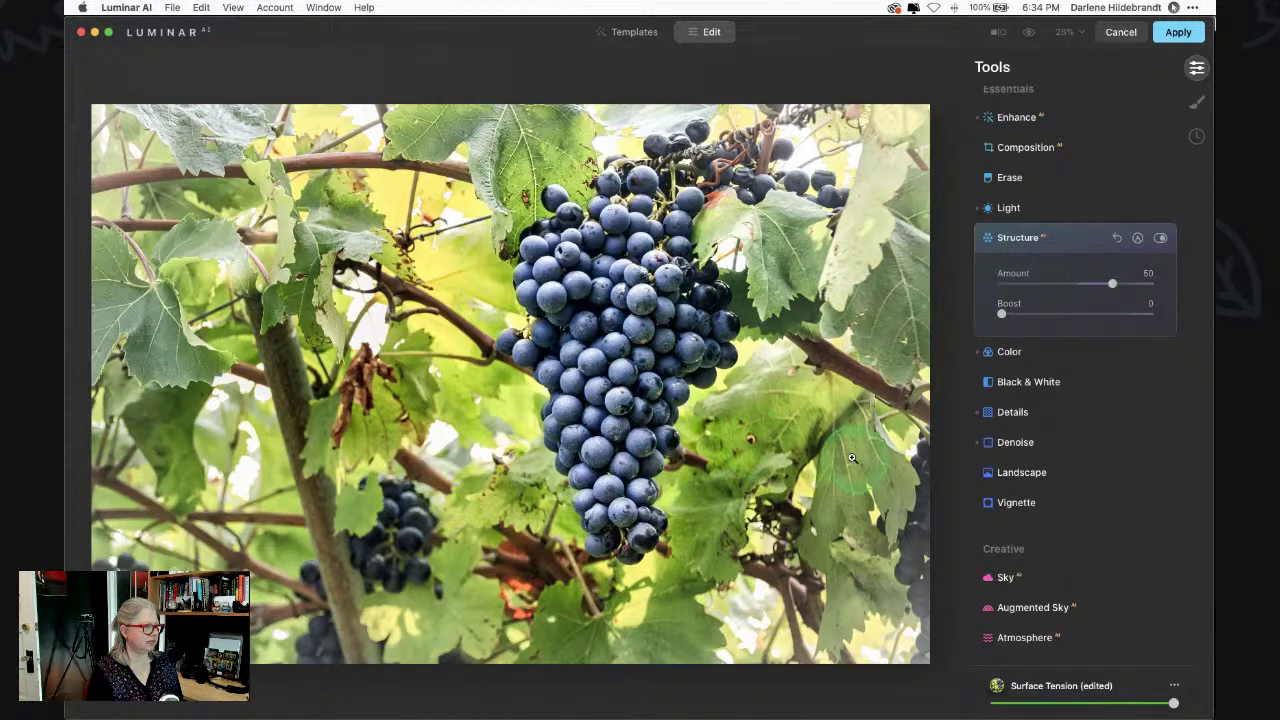
{"action": "left_click", "coordinate": [1137, 237]}
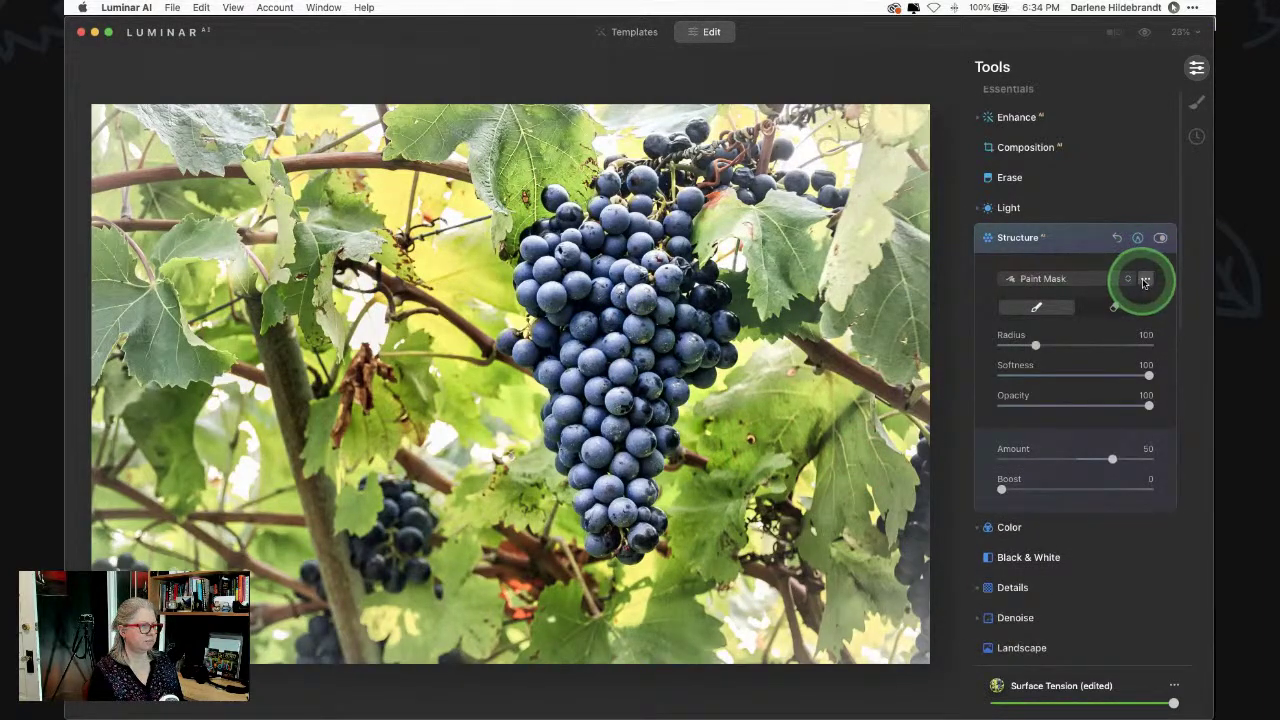
{"action": "left_click", "coordinate": [1144, 283]}
{"action": "left_click", "coordinate": [1108, 360]}
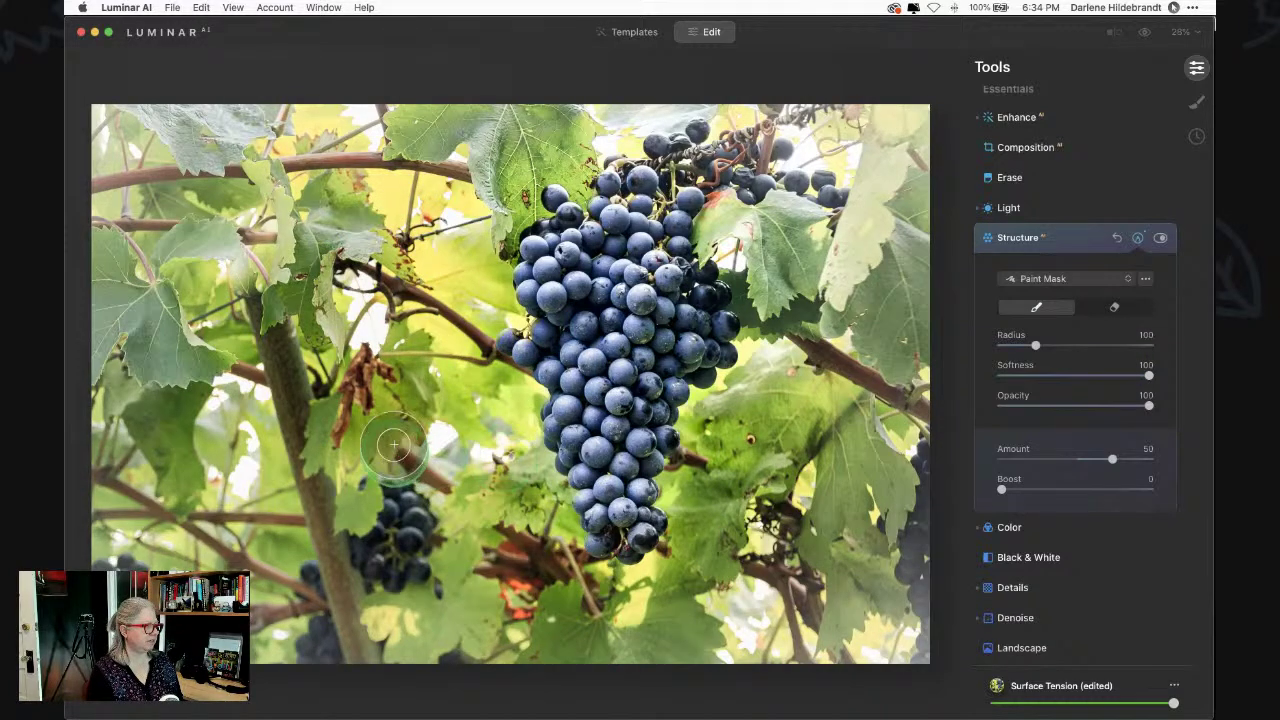
{"action": "left_click", "coordinate": [1062, 240]}
- Lower the Enhance tool's Accent to 45 and look over the Light and Details settings
{"action": "left_click", "coordinate": [1049, 213]}
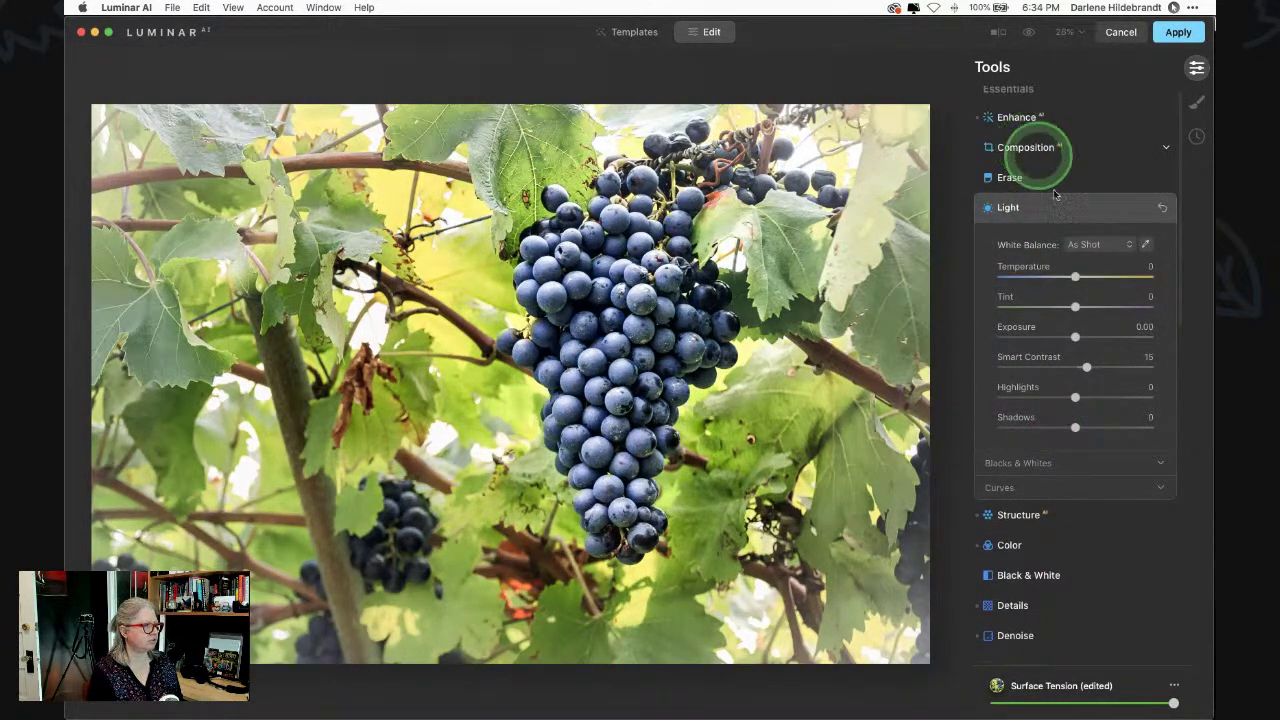
{"action": "left_click", "coordinate": [1017, 117]}
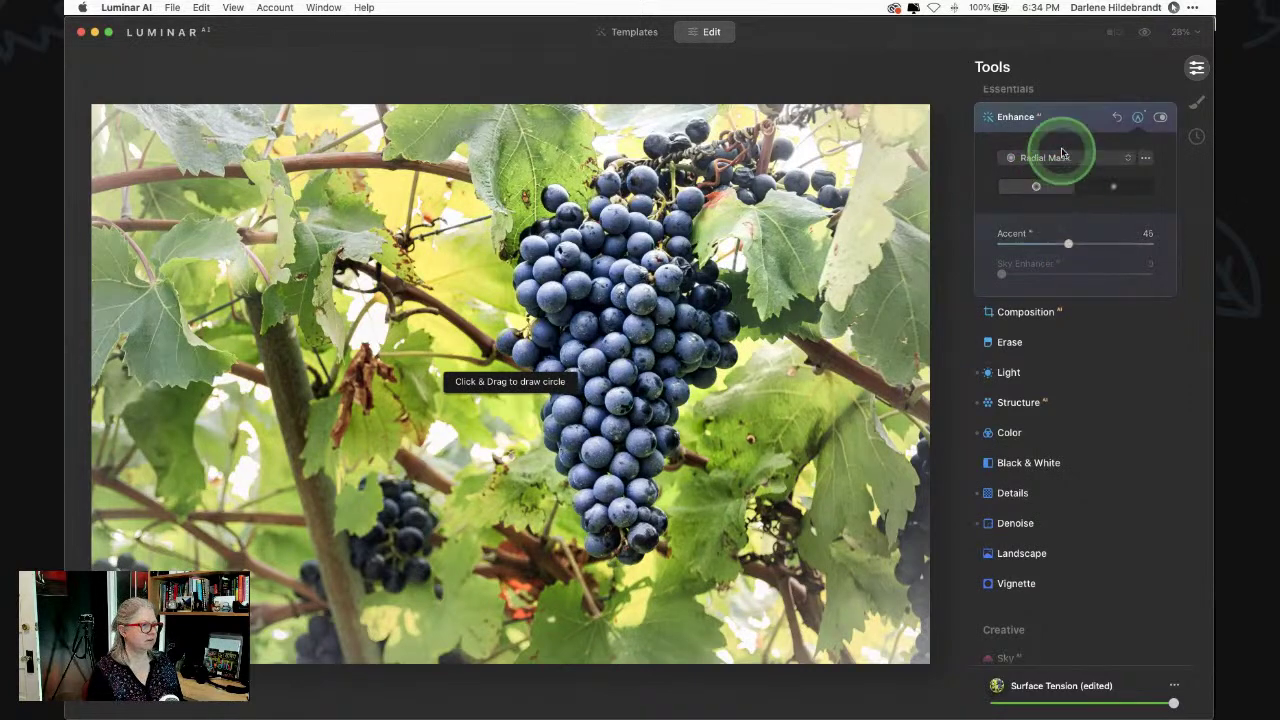
{"action": "left_click", "coordinate": [1063, 121]}
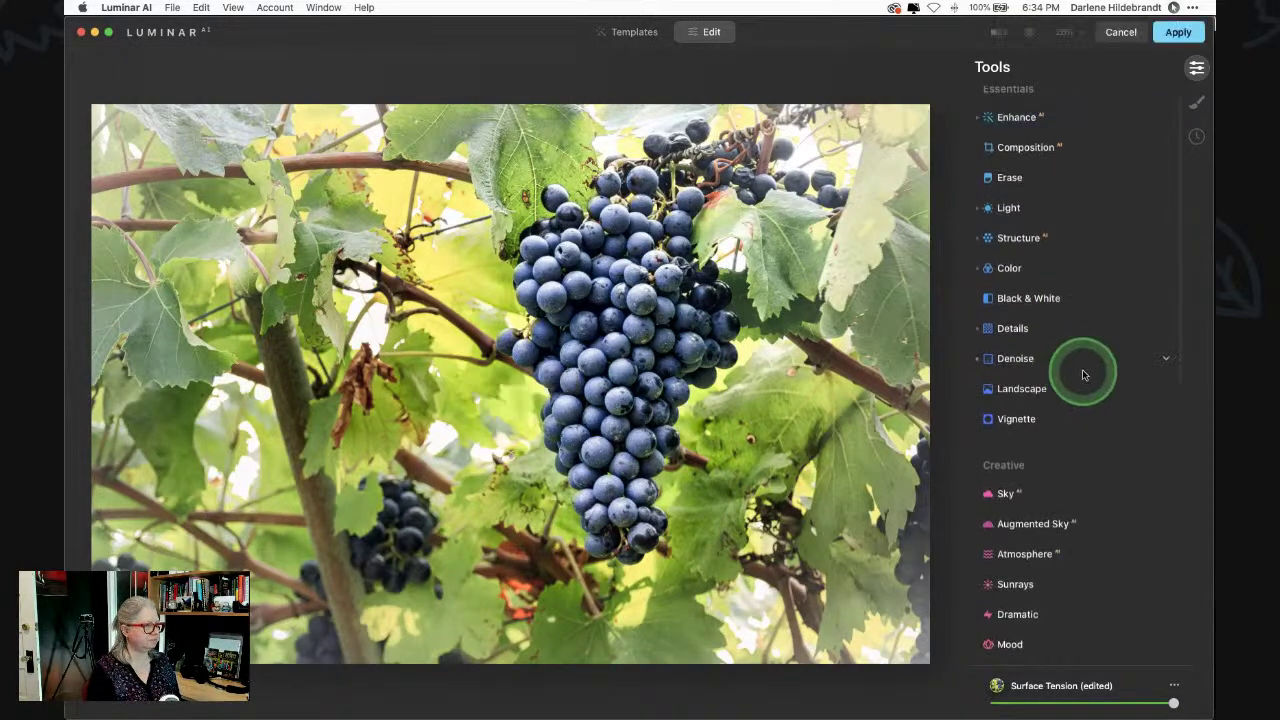
{"action": "left_click", "coordinate": [1035, 337]}
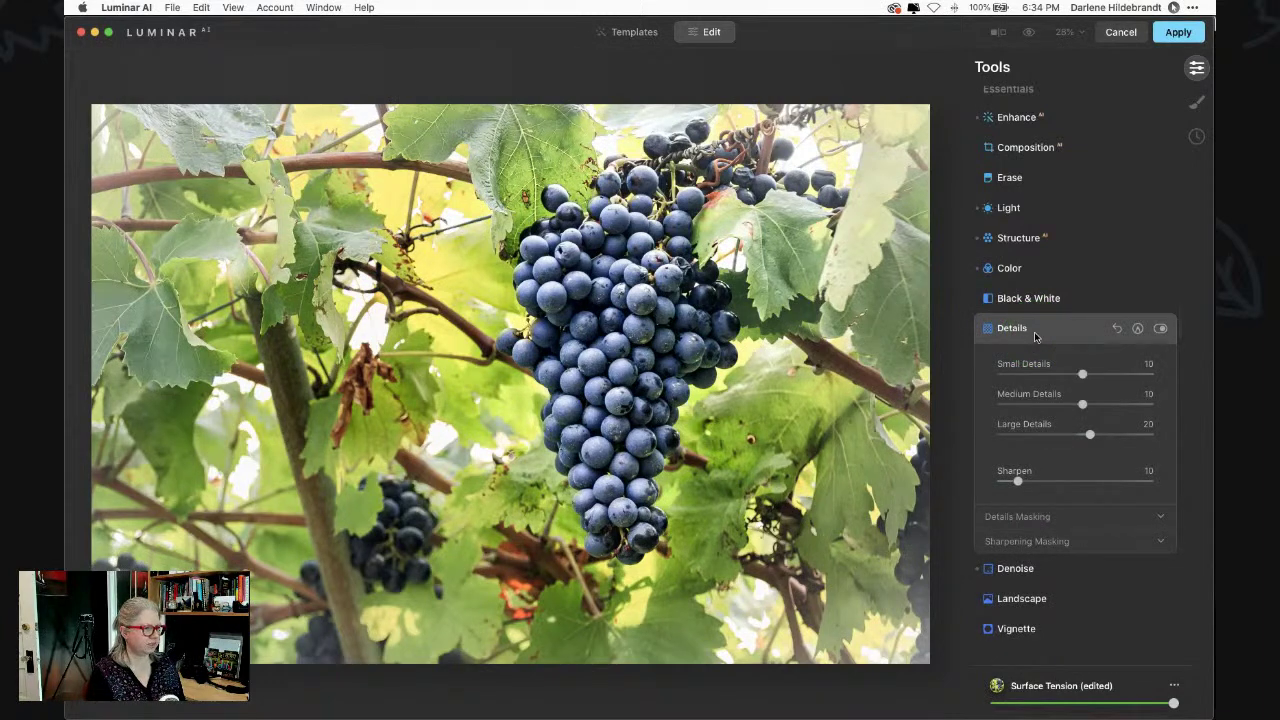
{"action": "left_click", "coordinate": [1039, 331]}
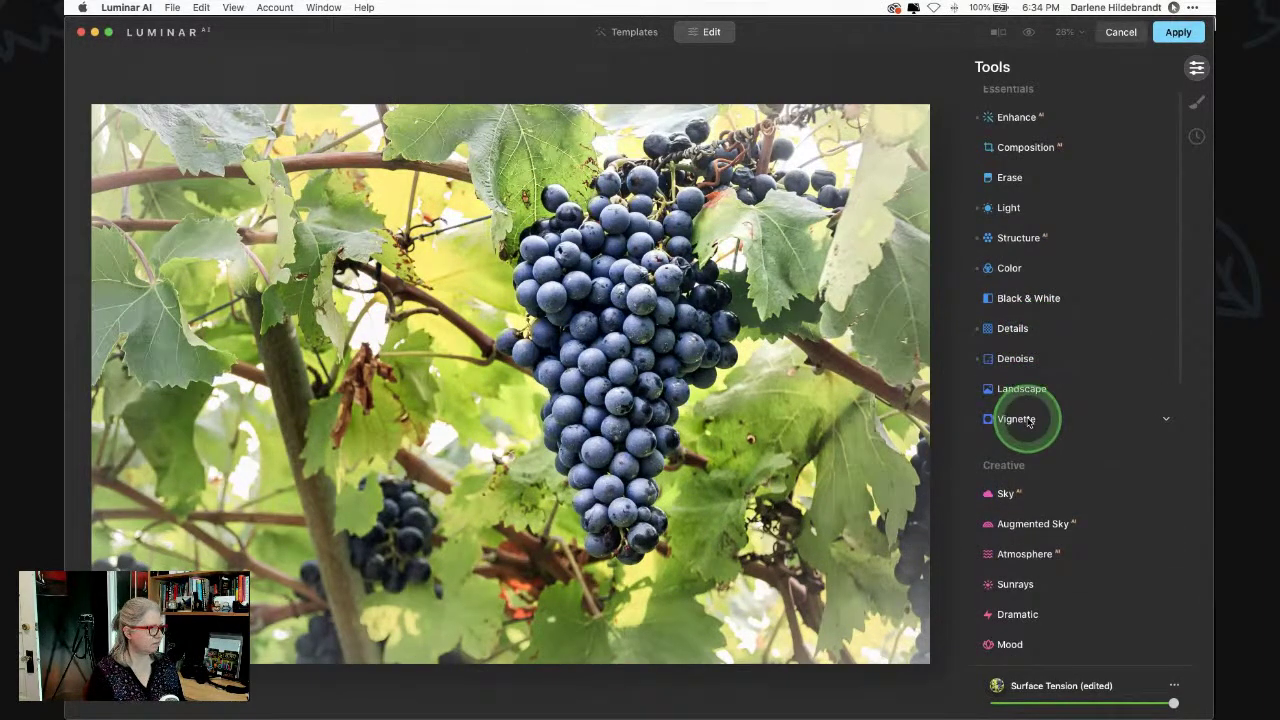
- Set the Landscape tool's Foliage Enhancer to 17 and try a Foliage Hue of -37
{"action": "left_click", "coordinate": [1022, 388]}
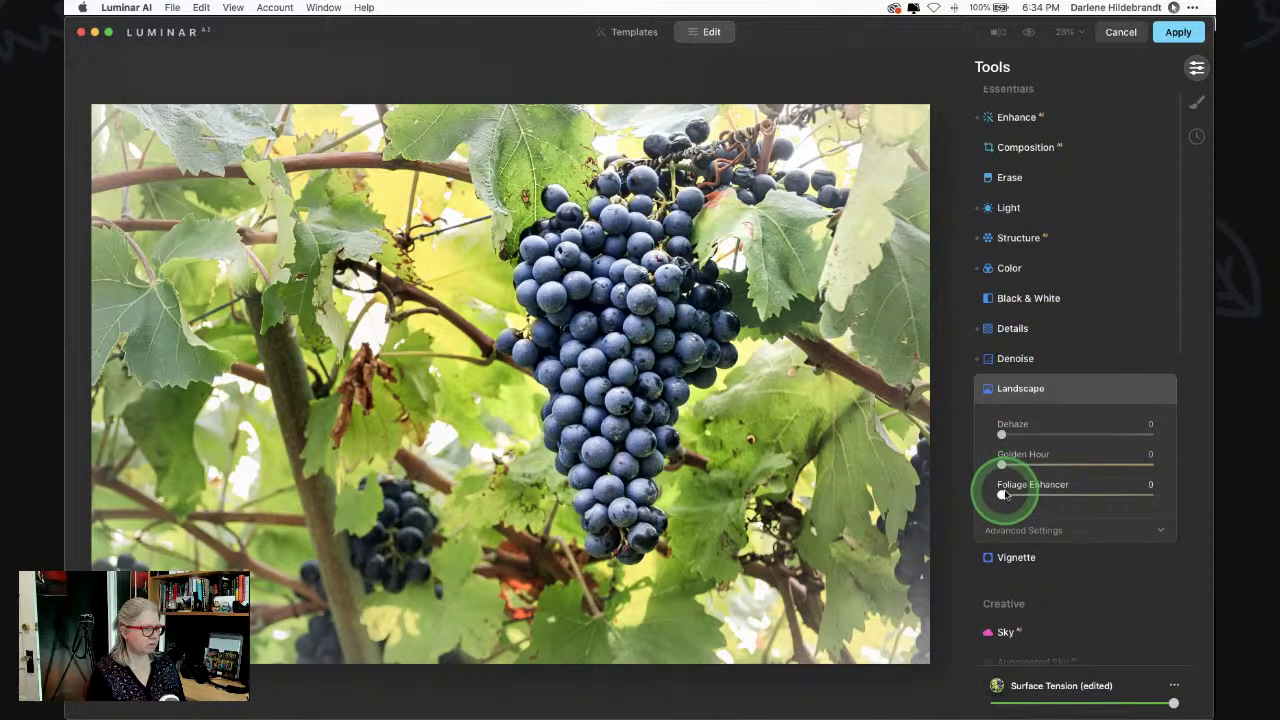
{"action": "left_click", "coordinate": [1020, 529]}
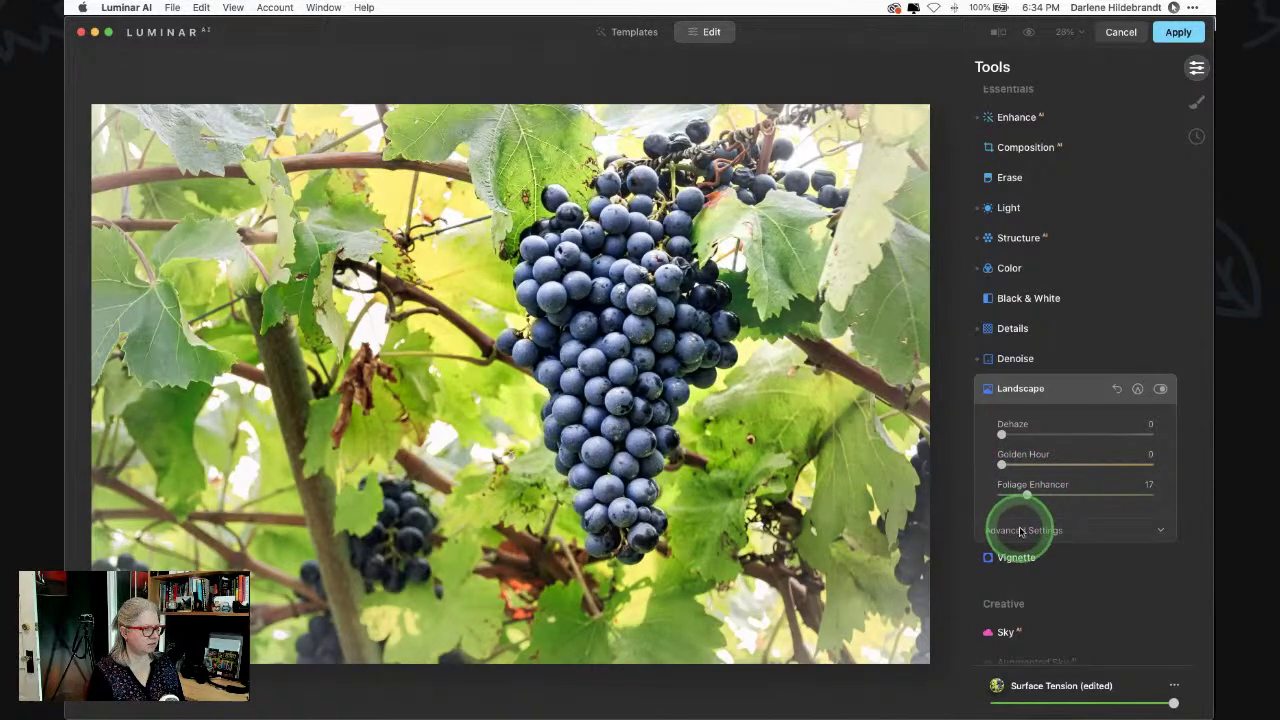
{"action": "left_click", "coordinate": [1071, 561]}
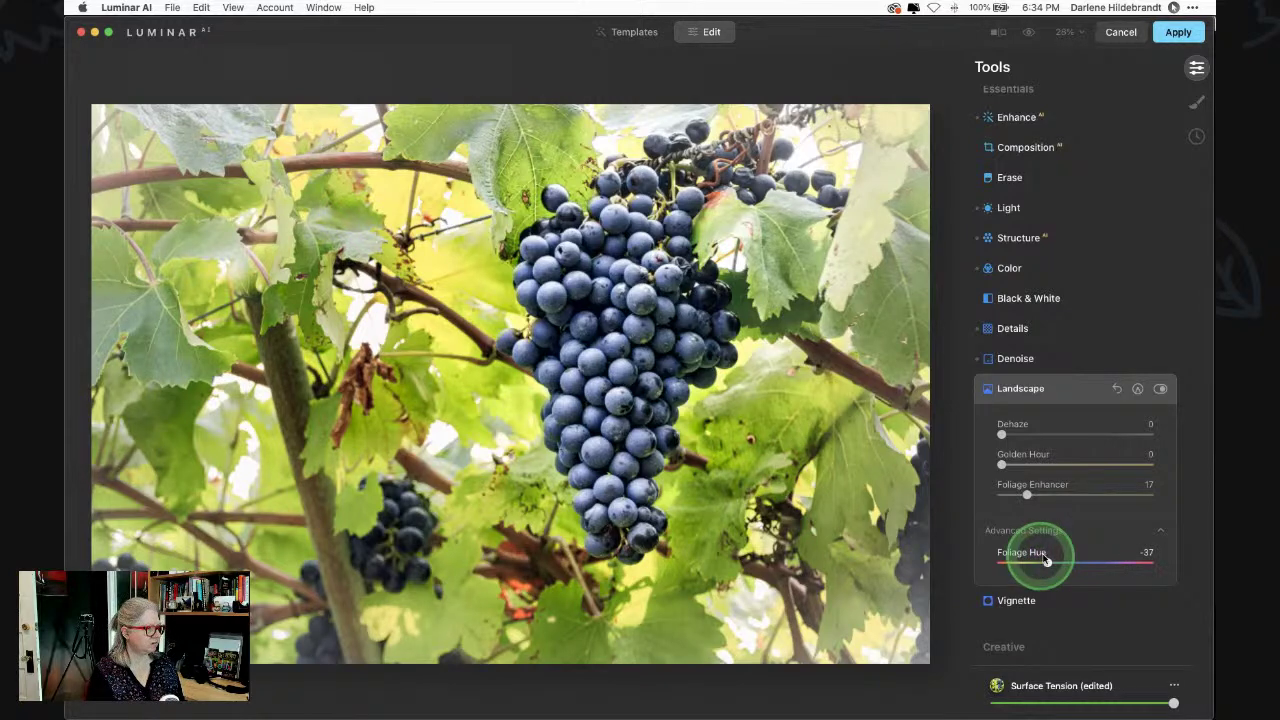
{"action": "left_click", "coordinate": [1071, 386]}
- Add Sunrays to the photo with an Amount of 63 and a Penetration of 31
{"action": "scroll", "coordinate": [1072, 384], "scroll_direction": "down", "scroll_amount": 3}
{"action": "scroll", "coordinate": [1072, 389], "scroll_direction": "down", "scroll_amount": 5}
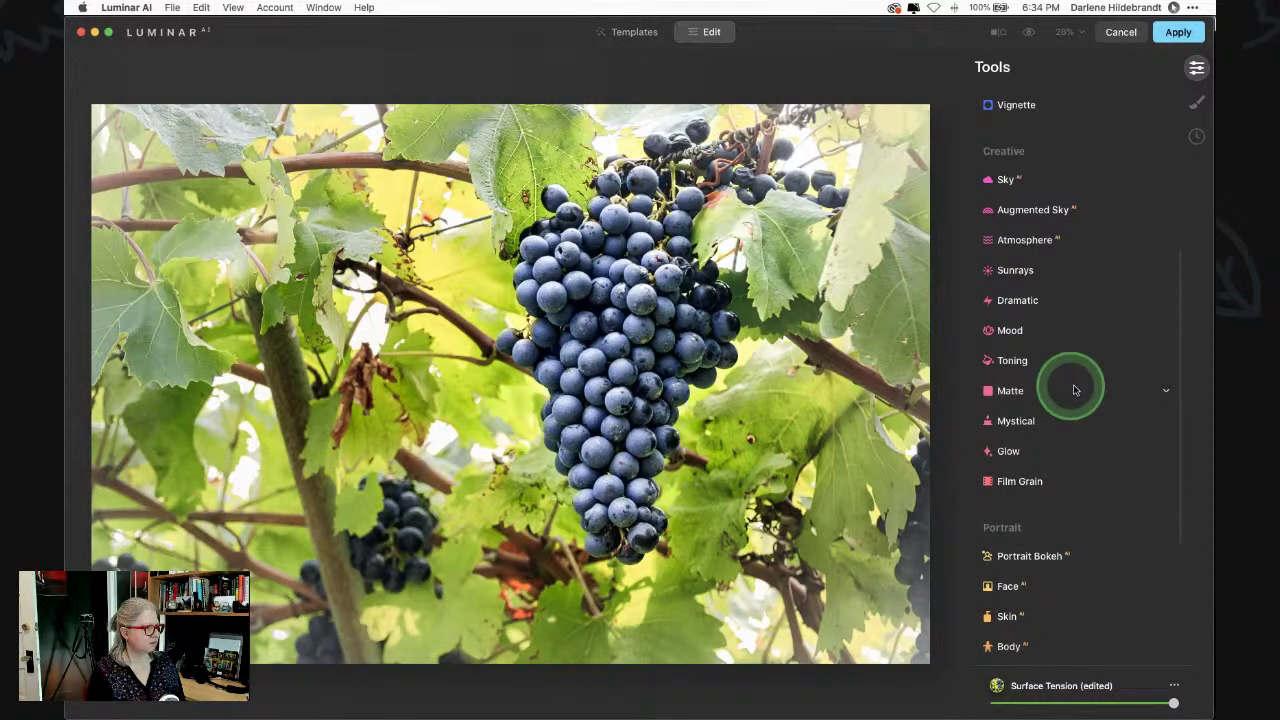
{"action": "left_click", "coordinate": [1030, 274]}
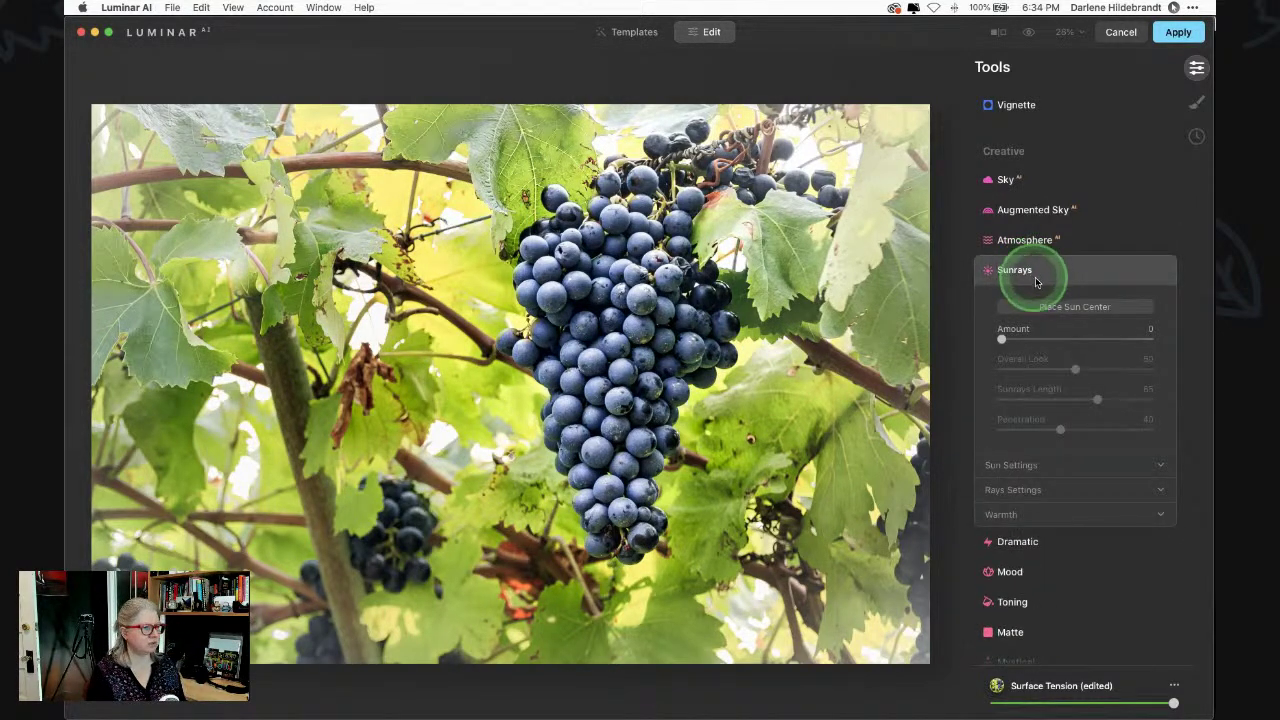
{"action": "left_click_drag", "start_coordinate": [1001, 339], "coordinate": [1075, 340]}
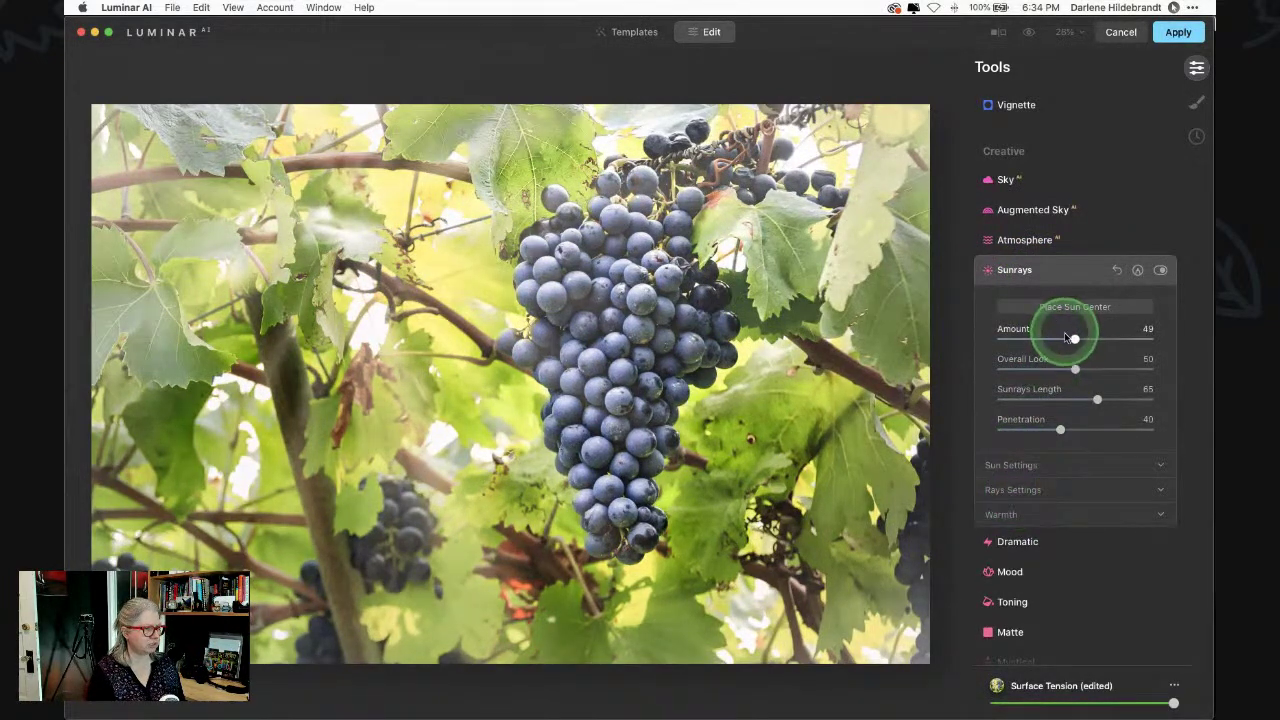
{"action": "left_click_drag", "start_coordinate": [1075, 340], "coordinate": [1099, 340]}
{"action": "mouse_move", "coordinate": [1060, 430]}
{"action": "left_mouse_down"}
{"action": "mouse_move", "coordinate": [1108, 432]}
{"action": "mouse_move", "coordinate": [1048, 429]}
{"action": "left_mouse_up"}
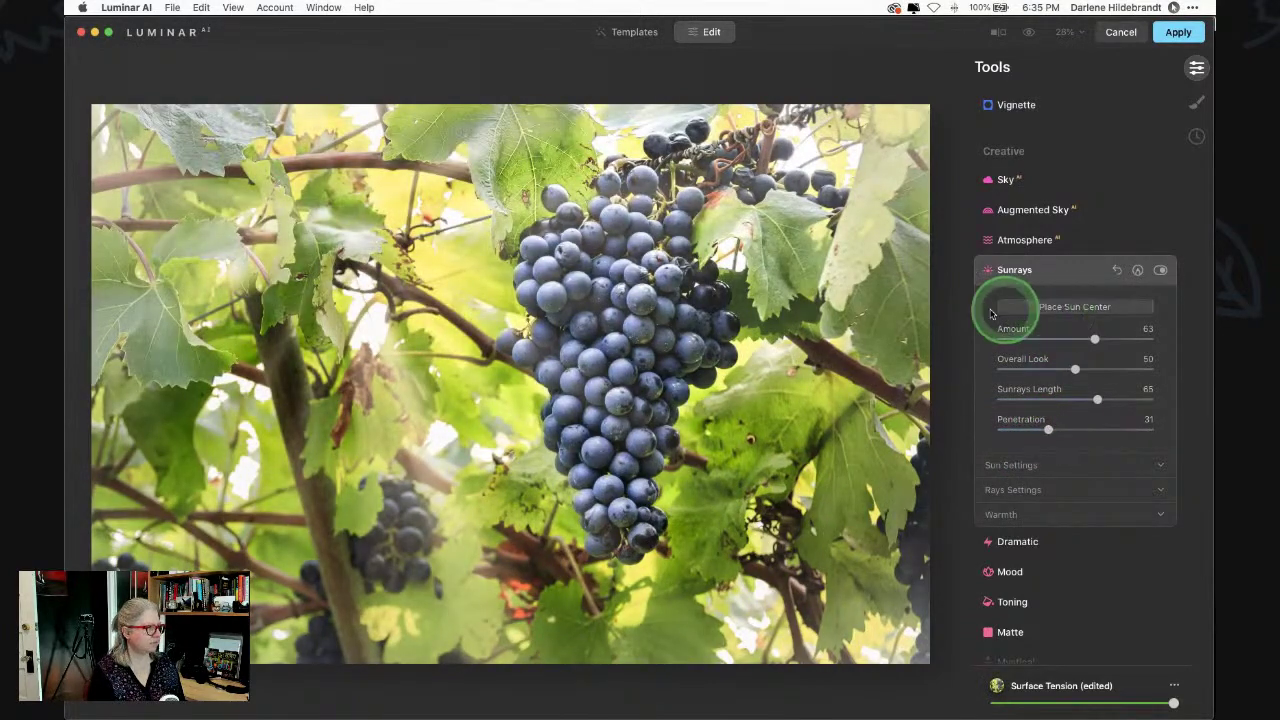
- Try several sun center positions for the sunrays, ending at the photo's top edge above the vine trunk
{"action": "scroll", "coordinate": [1070, 313], "scroll_direction": "up", "scroll_amount": 1}
{"action": "left_click", "coordinate": [1070, 313]}
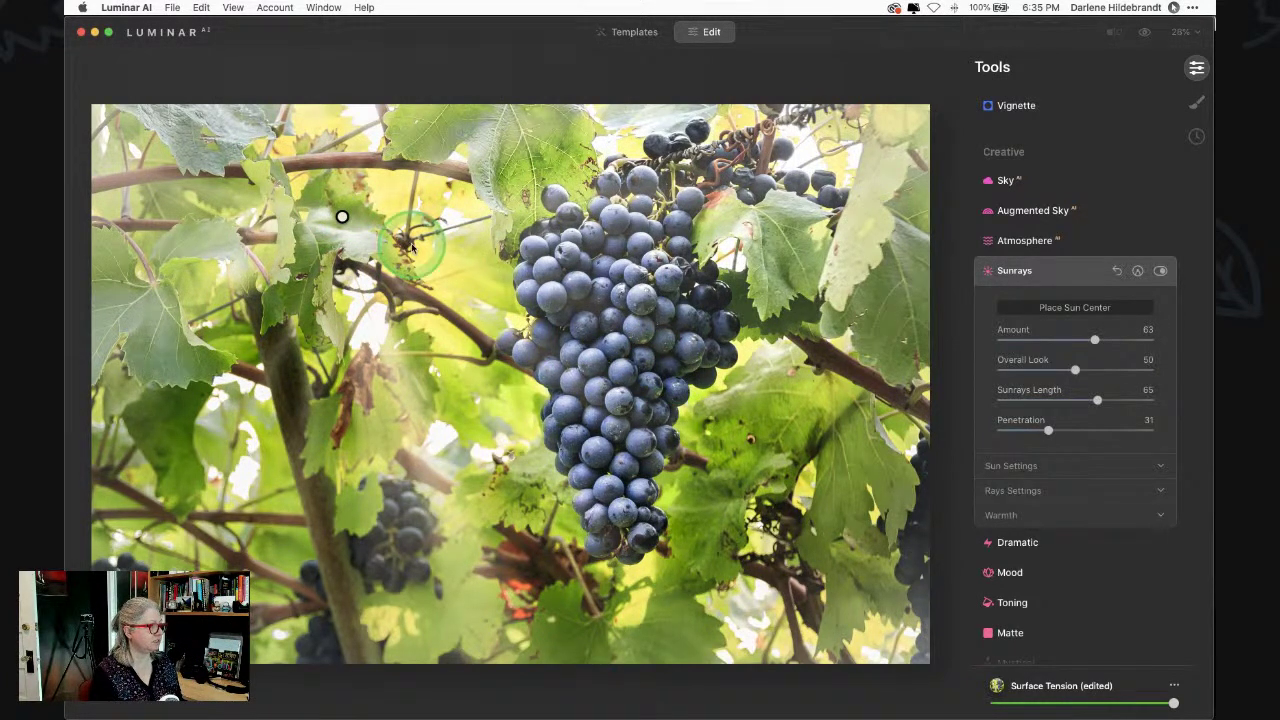
{"action": "mouse_move", "coordinate": [342, 216]}
{"action": "left_mouse_down"}
{"action": "mouse_move", "coordinate": [171, 191]}
{"action": "mouse_move", "coordinate": [183, 131]}
{"action": "mouse_move", "coordinate": [166, 101]}
{"action": "mouse_move", "coordinate": [229, 109]}
{"action": "mouse_move", "coordinate": [238, 96]}
{"action": "mouse_move", "coordinate": [220, 120]}
{"action": "mouse_move", "coordinate": [89, 89]}
{"action": "mouse_move", "coordinate": [346, 97]}
{"action": "mouse_move", "coordinate": [349, 109]}
{"action": "mouse_move", "coordinate": [292, 122]}
{"action": "mouse_move", "coordinate": [301, 166]}
{"action": "left_mouse_up"}
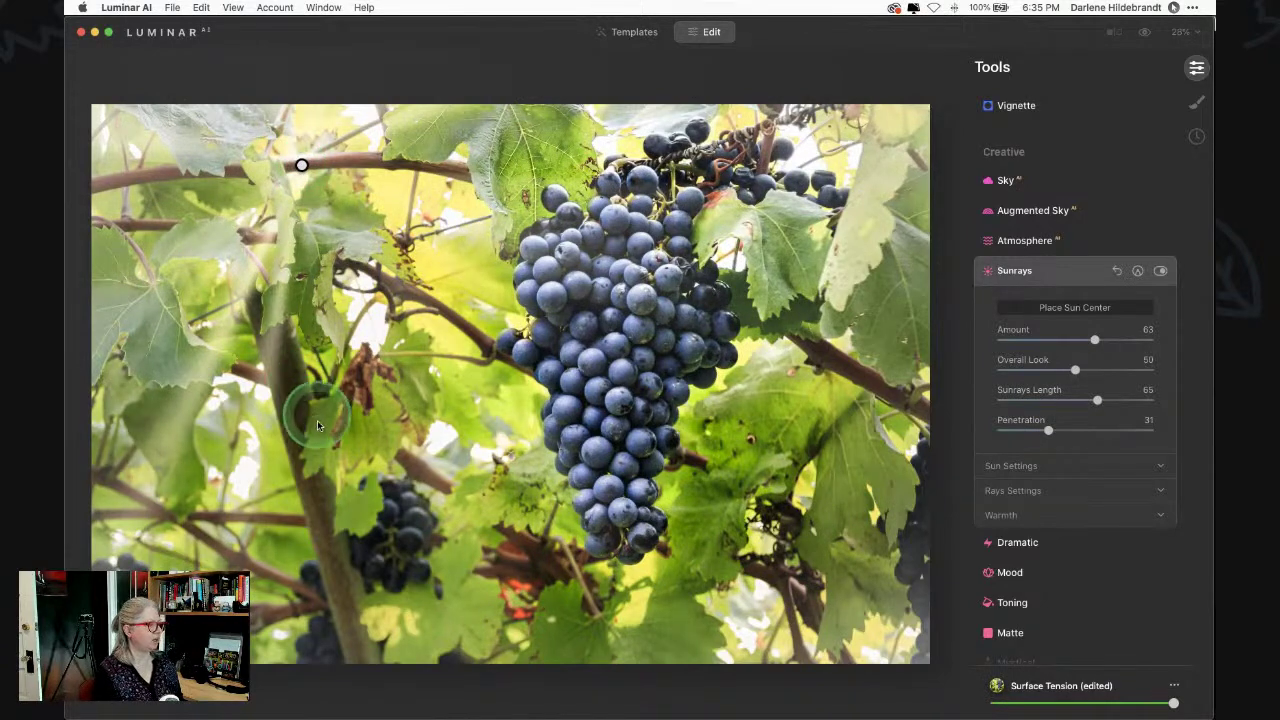
{"action": "left_click", "coordinate": [1023, 312]}
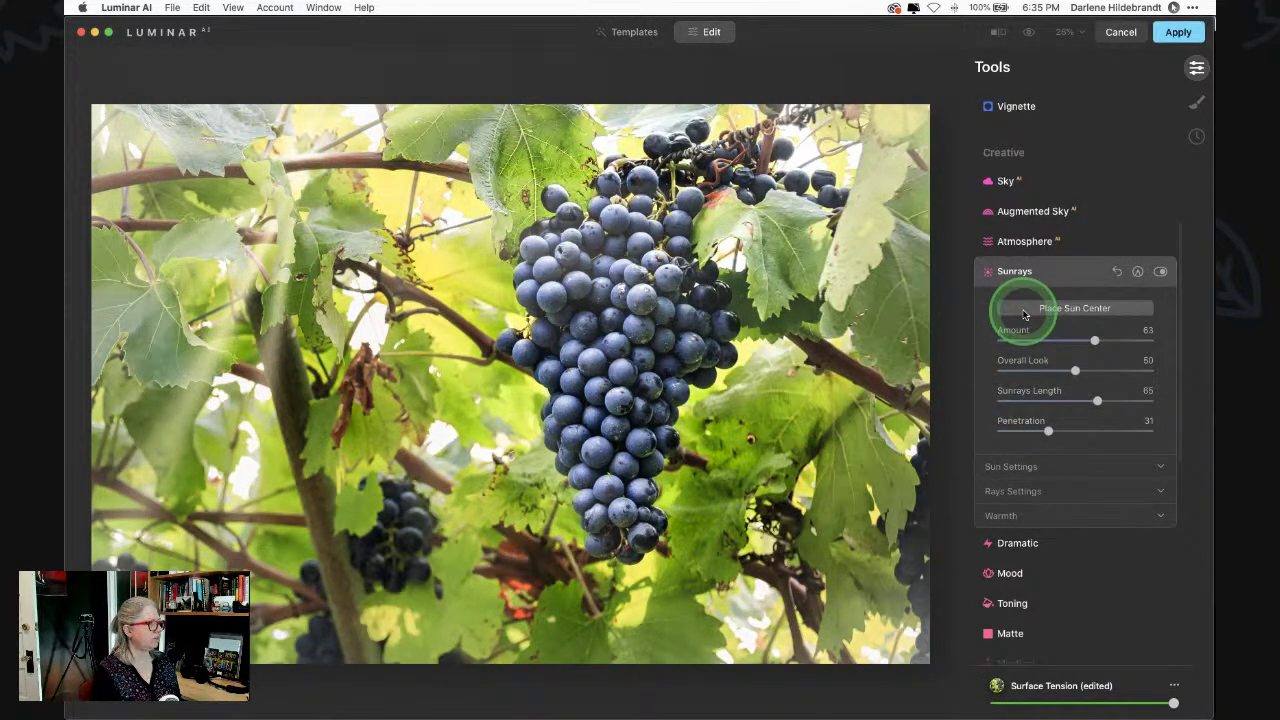
{"action": "left_click", "coordinate": [1023, 314]}
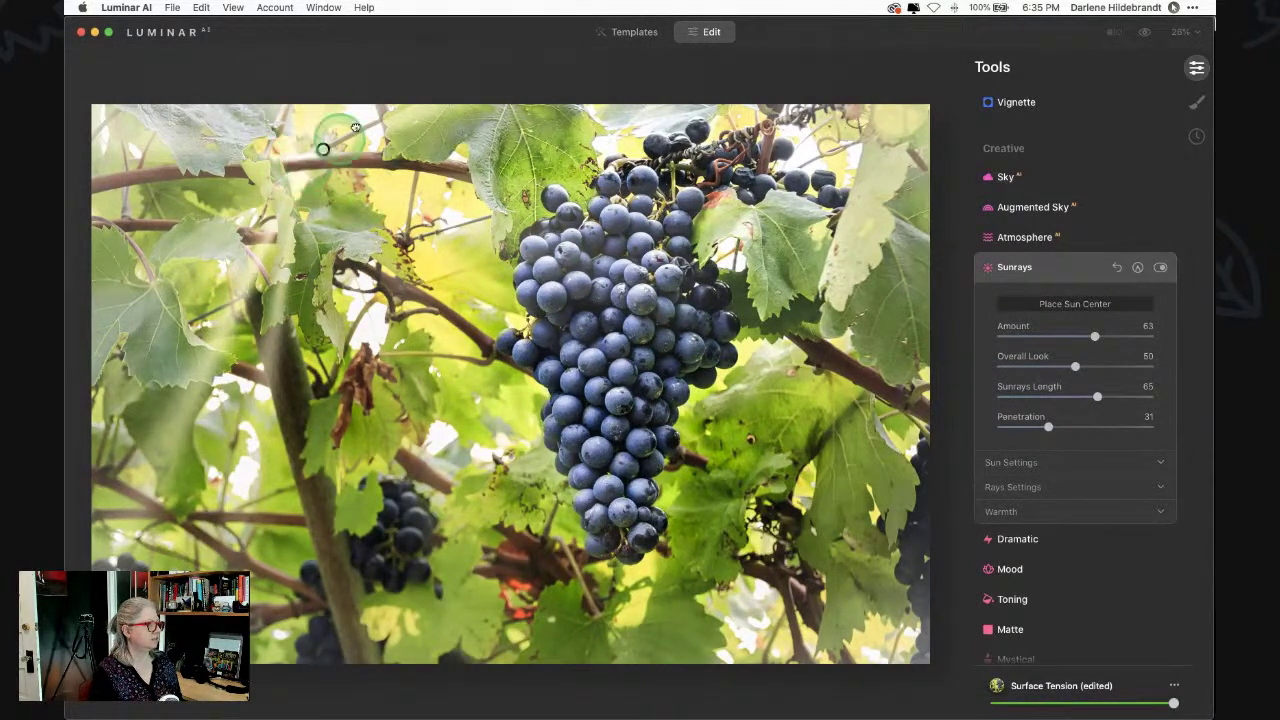
{"action": "left_click_drag", "start_coordinate": [305, 163], "coordinate": [362, 117]}
{"action": "left_click", "coordinate": [1080, 304]}
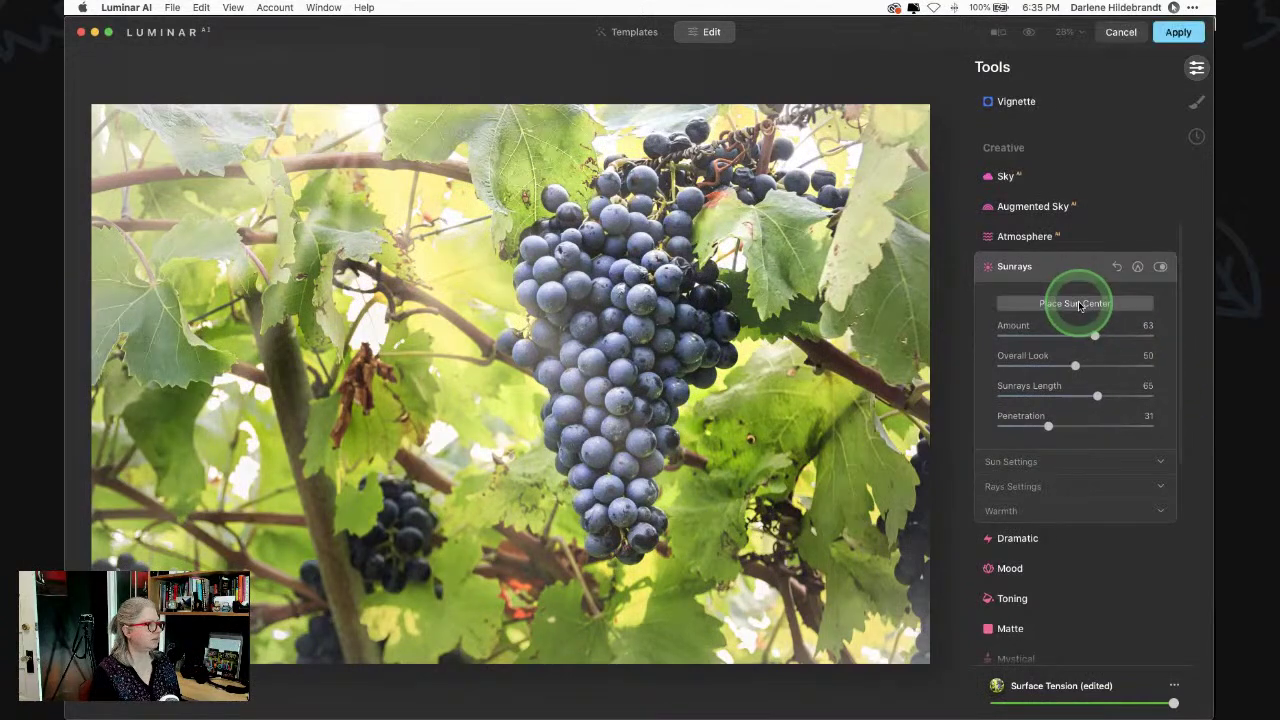
{"action": "left_click", "coordinate": [1077, 300]}
{"action": "left_click_drag", "start_coordinate": [362, 117], "coordinate": [275, 119]}
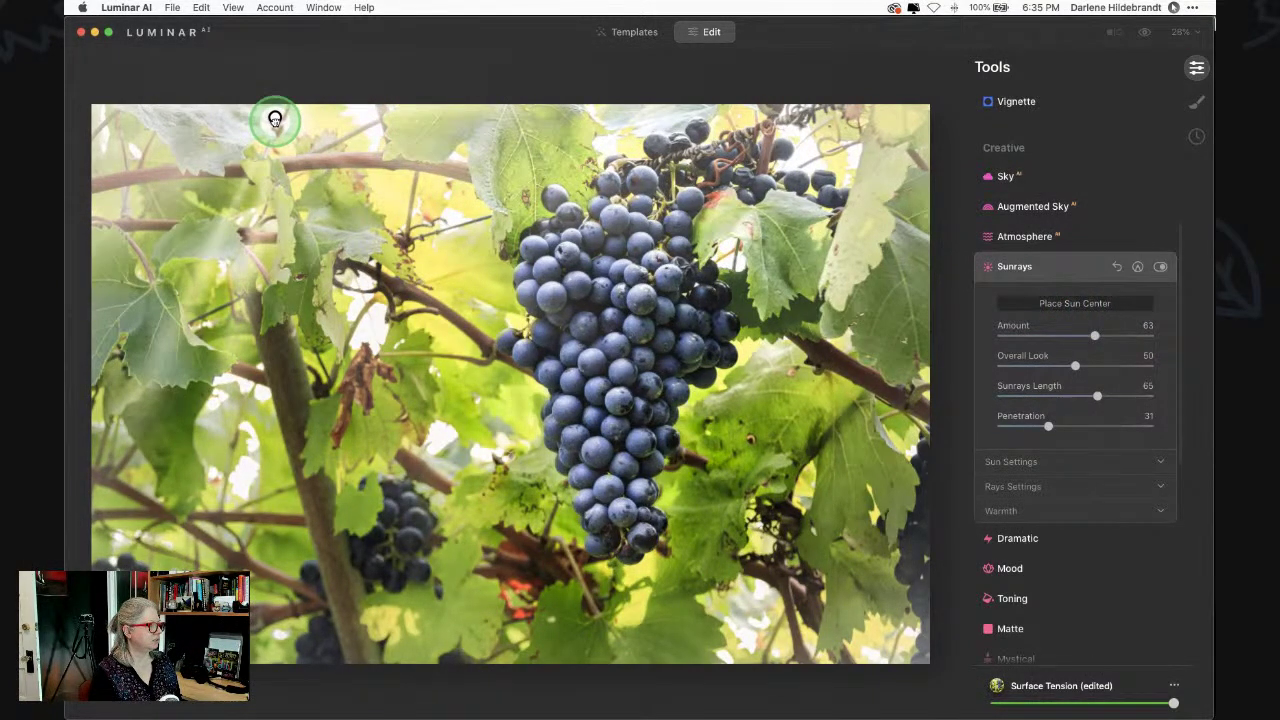
- Set the Sunrays Overall Look to 36, Number of Sunrays to 20 and Randomize to 16
{"action": "left_click", "coordinate": [1001, 488]}
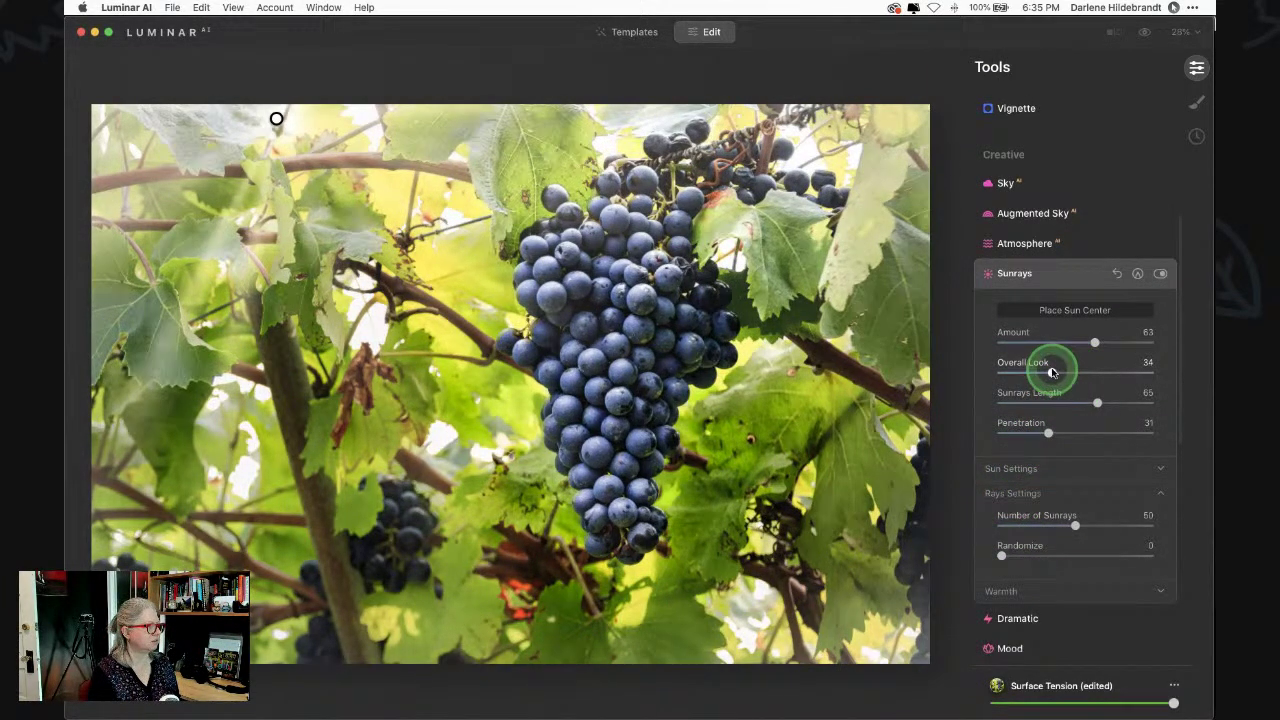
{"action": "left_click_drag", "start_coordinate": [1003, 554], "coordinate": [1021, 557]}
{"action": "left_click_drag", "start_coordinate": [1075, 522], "coordinate": [1100, 556]}
{"action": "left_click", "coordinate": [1022, 556]}
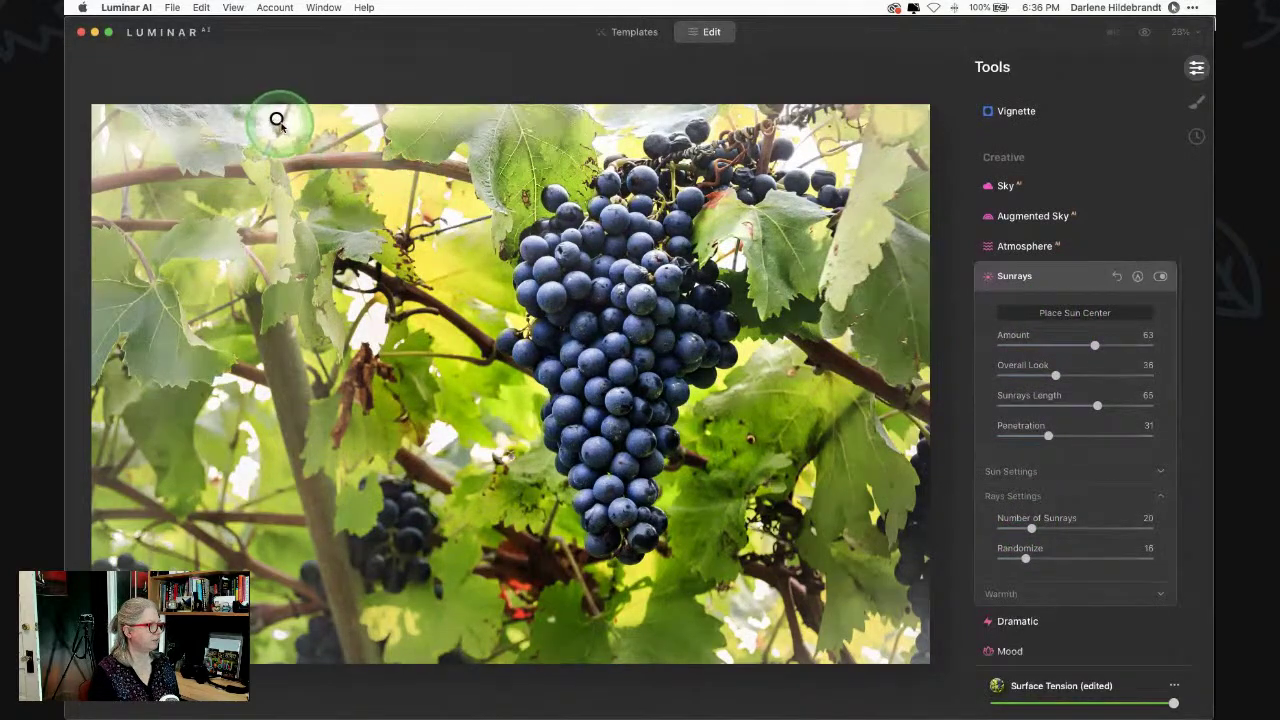
- Move the sun center just below the upper branch, between the trunk and the grapes, and set Randomize to 24
{"action": "mouse_move", "coordinate": [274, 120]}
{"action": "left_mouse_down"}
{"action": "mouse_move", "coordinate": [263, 149]}
{"action": "mouse_move", "coordinate": [294, 190]}
{"action": "mouse_move", "coordinate": [361, 179]}
{"action": "left_mouse_up"}
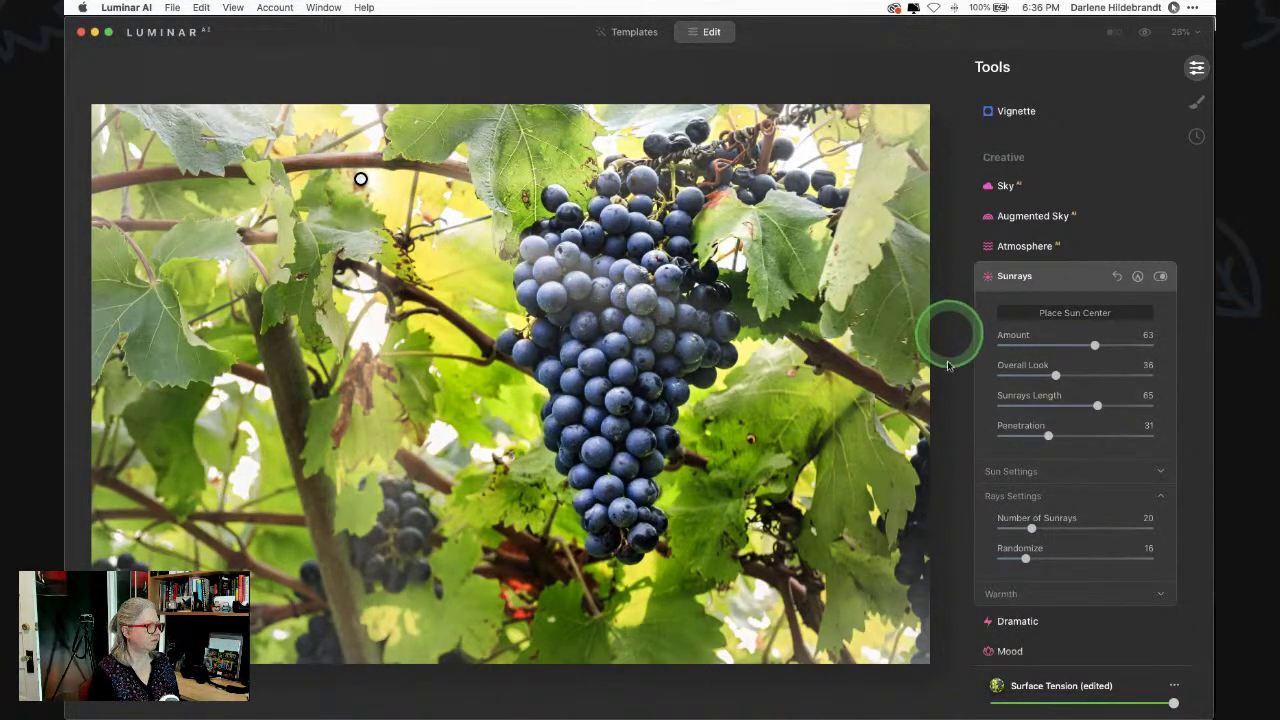
{"action": "scroll", "coordinate": [1013, 547], "scroll_direction": "down", "scroll_amount": 1}
{"action": "left_click_drag", "start_coordinate": [1013, 547], "coordinate": [1062, 389]}
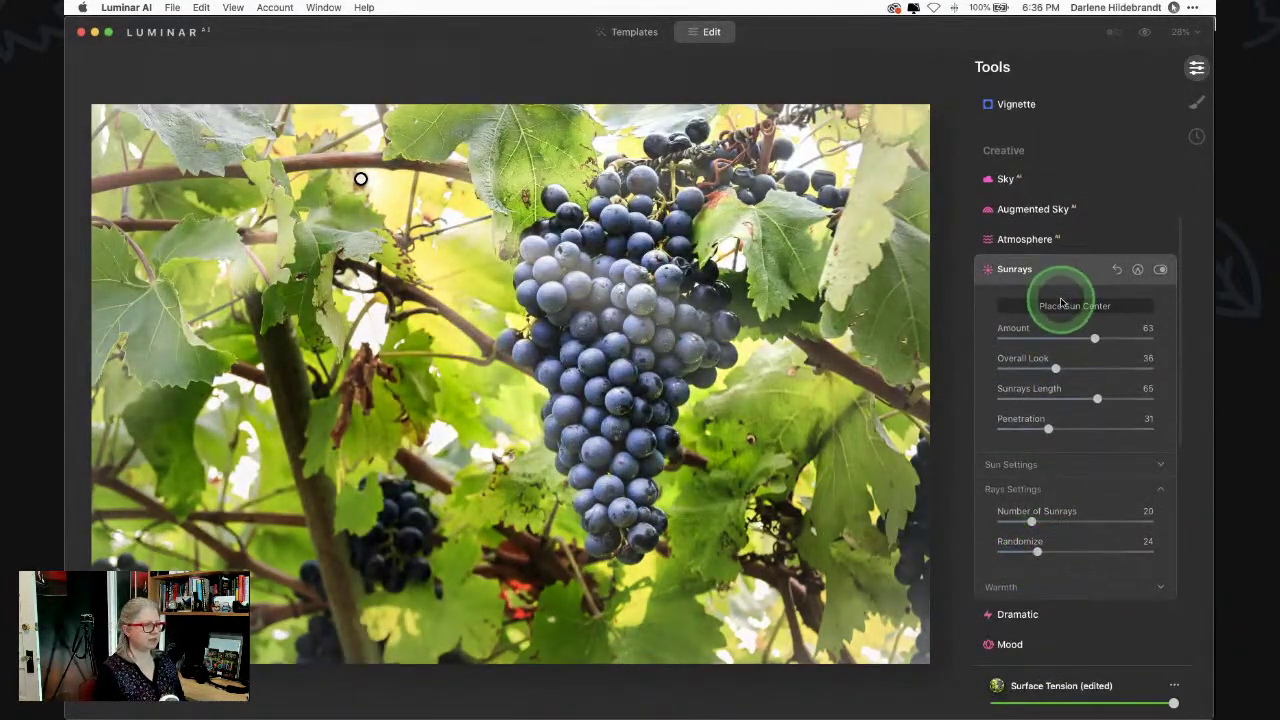
{"action": "left_click", "coordinate": [1060, 303]}
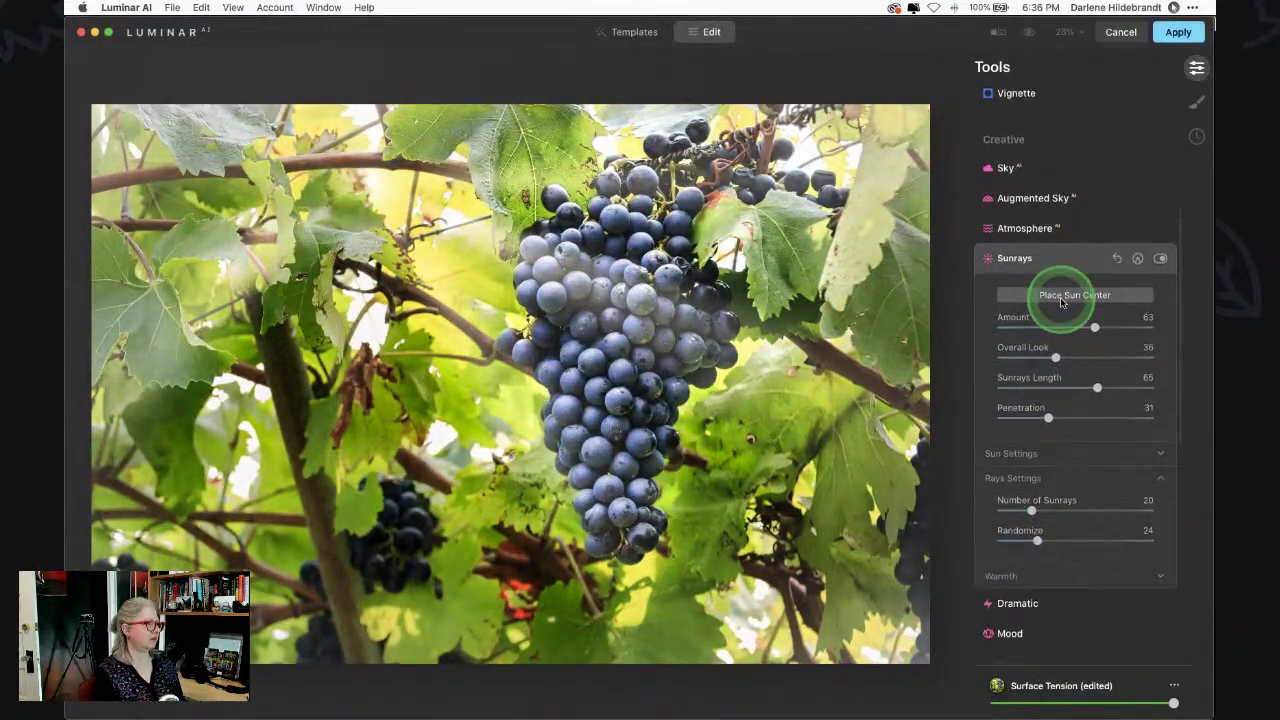
- Erase the Sunrays effect from the main grape cluster and the vine trunk's leaves using an eraser mask with radius 136 and opacity 81
{"action": "left_click", "coordinate": [1137, 260]}
{"action": "left_click", "coordinate": [1116, 230]}
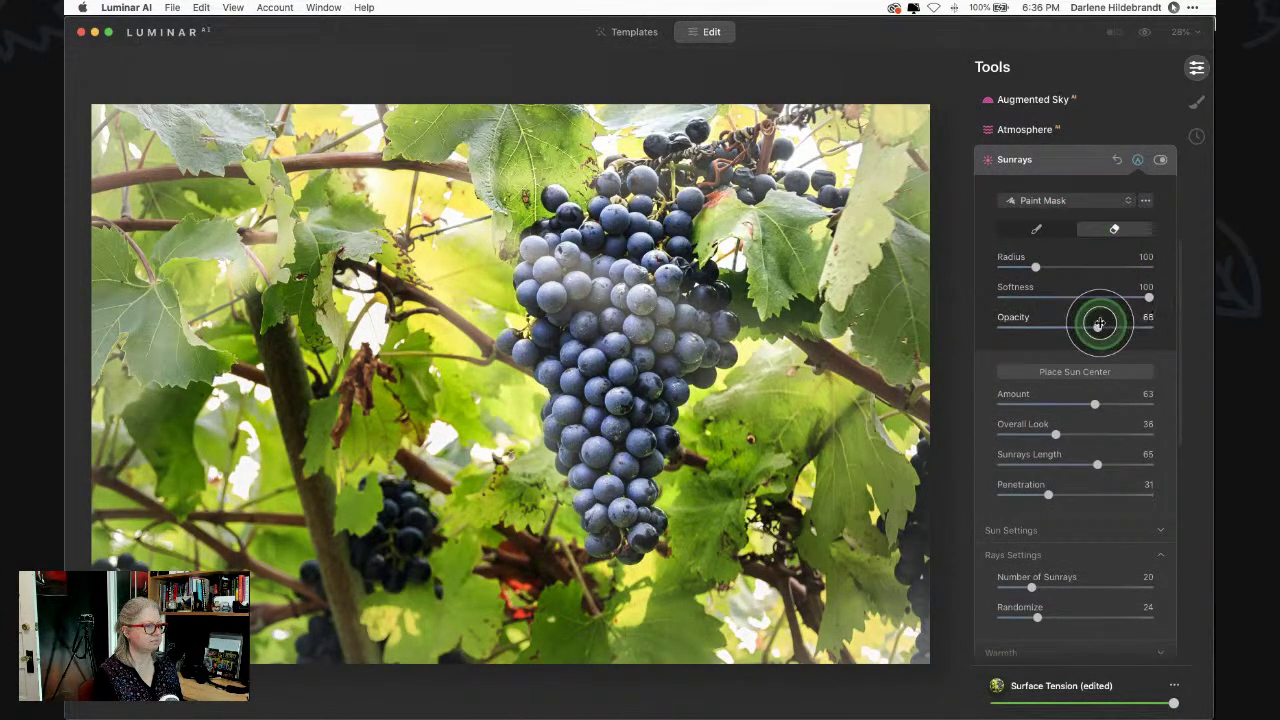
{"action": "left_click_drag", "start_coordinate": [1109, 322], "coordinate": [1121, 327]}
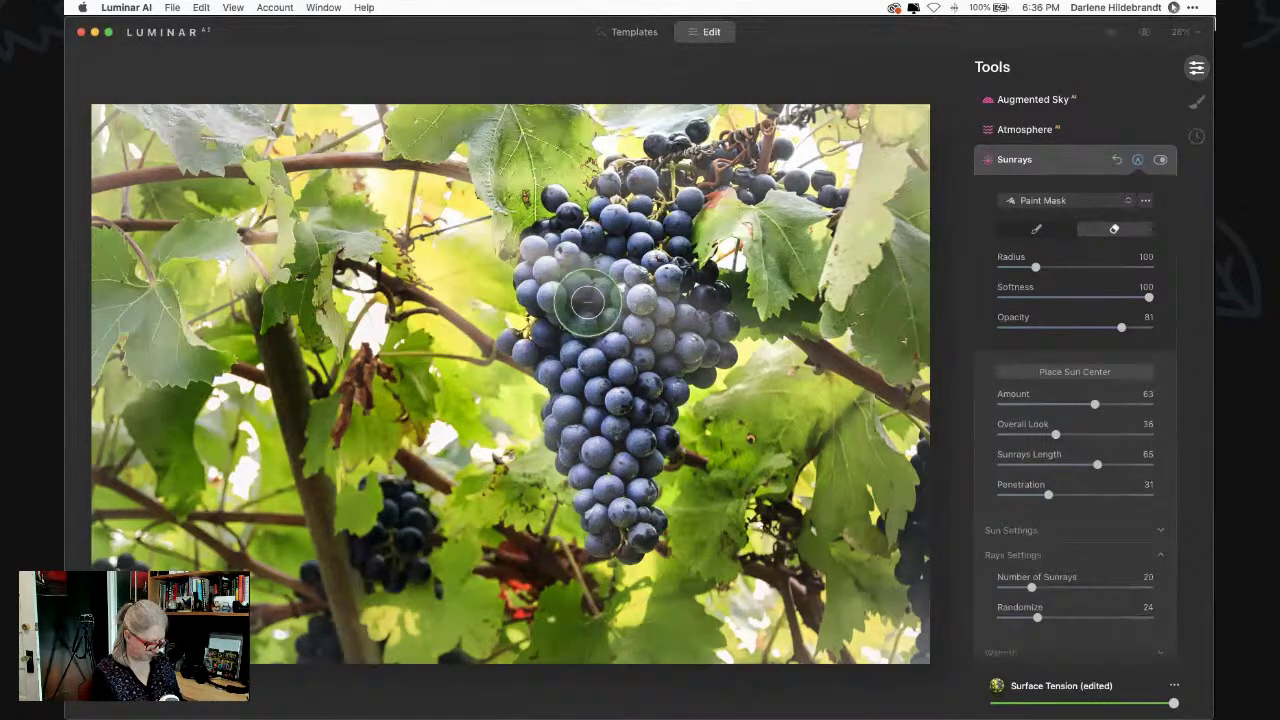
{"action": "key", "text": "bracketright"}
{"action": "key", "text": "bracketright"}
{"action": "mouse_move", "coordinate": [614, 294]}
{"action": "left_mouse_down"}
{"action": "mouse_move", "coordinate": [646, 320]}
{"action": "mouse_move", "coordinate": [677, 320]}
{"action": "mouse_move", "coordinate": [572, 340]}
{"action": "mouse_move", "coordinate": [609, 480]}
{"action": "mouse_move", "coordinate": [694, 177]}
{"action": "mouse_move", "coordinate": [700, 190]}
{"action": "left_mouse_up"}
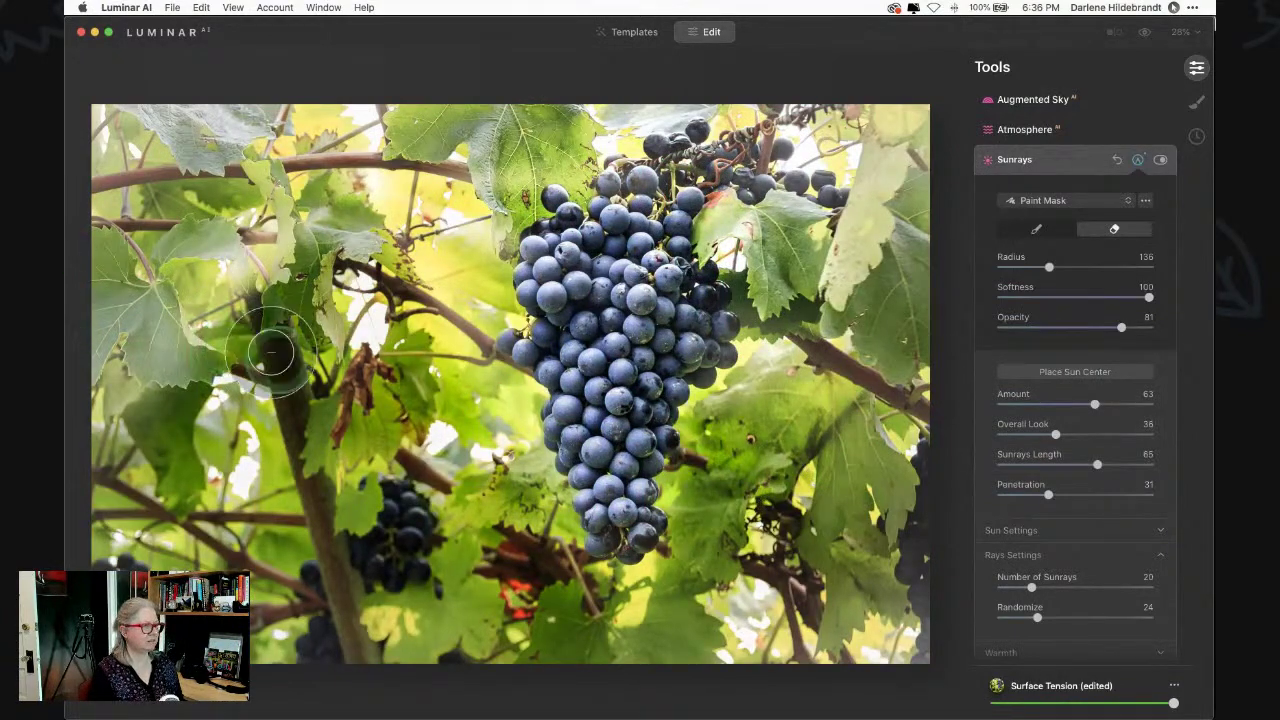
{"action": "left_click_drag", "start_coordinate": [100, 410], "coordinate": [205, 330]}
{"action": "mouse_move", "coordinate": [228, 190]}
{"action": "left_mouse_down"}
{"action": "mouse_move", "coordinate": [281, 550]}
{"action": "mouse_move", "coordinate": [193, 220]}
{"action": "mouse_move", "coordinate": [120, 366]}
{"action": "mouse_move", "coordinate": [147, 163]}
{"action": "mouse_move", "coordinate": [106, 180]}
{"action": "mouse_move", "coordinate": [187, 133]}
{"action": "mouse_move", "coordinate": [212, 410]}
{"action": "mouse_move", "coordinate": [237, 139]}
{"action": "mouse_move", "coordinate": [216, 220]}
{"action": "mouse_move", "coordinate": [233, 280]}
{"action": "mouse_move", "coordinate": [223, 182]}
{"action": "left_mouse_up"}
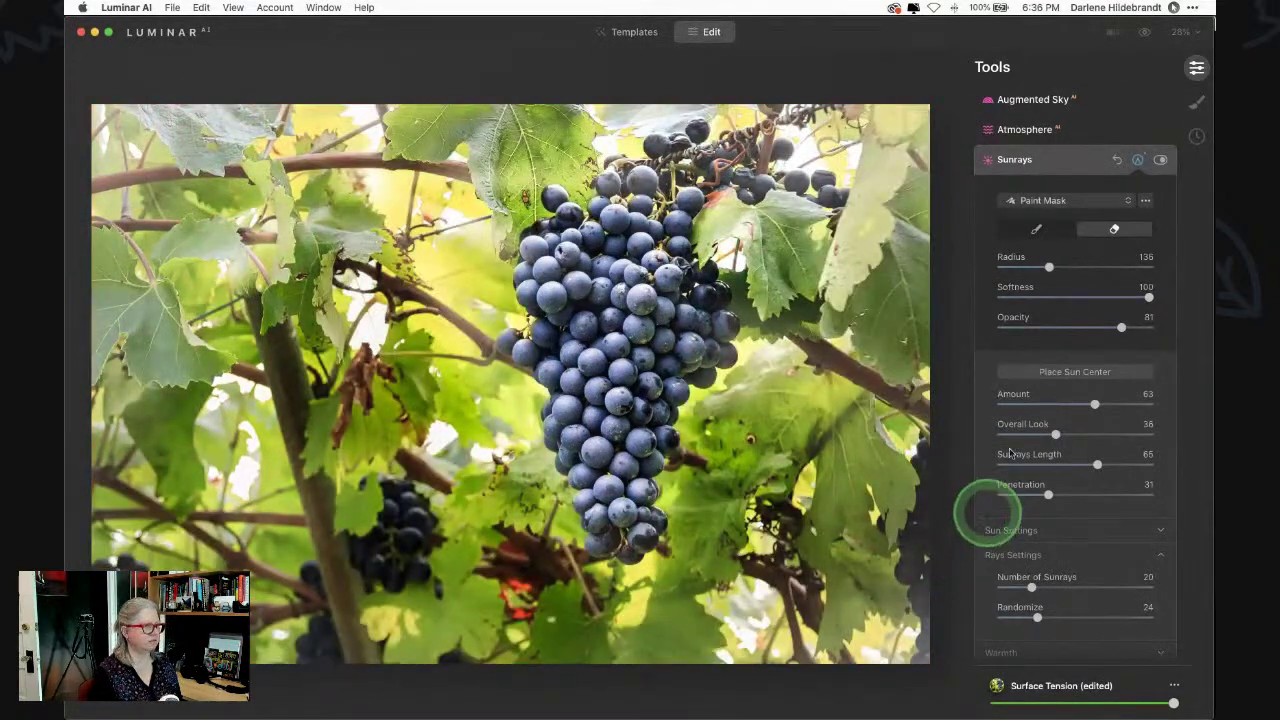
- Compare the photo with and without Sunrays and set the Sunrays Overall Look to 68
{"action": "left_click", "coordinate": [1159, 160]}
{"action": "left_click", "coordinate": [1159, 160]}
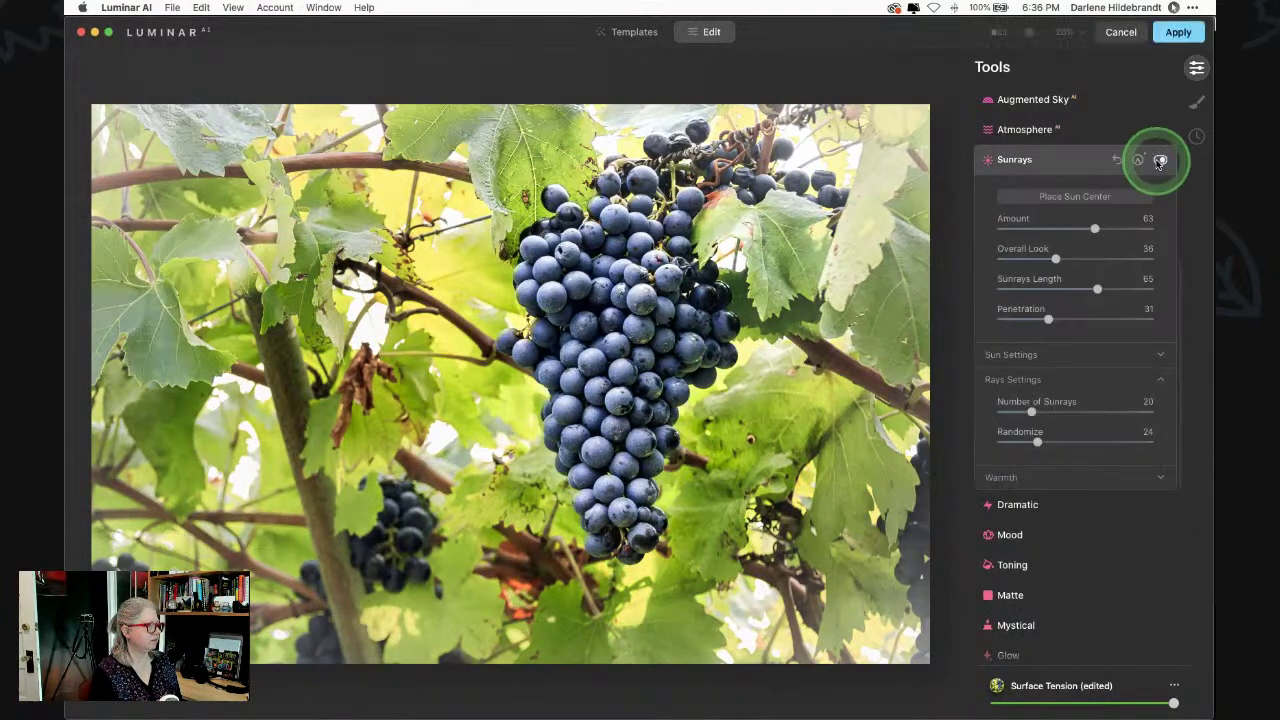
{"action": "left_click", "coordinate": [1159, 160]}
{"action": "left_click", "coordinate": [1159, 160]}
{"action": "left_click", "coordinate": [1159, 160]}
{"action": "left_click", "coordinate": [1159, 160]}
{"action": "left_click", "coordinate": [1159, 160]}
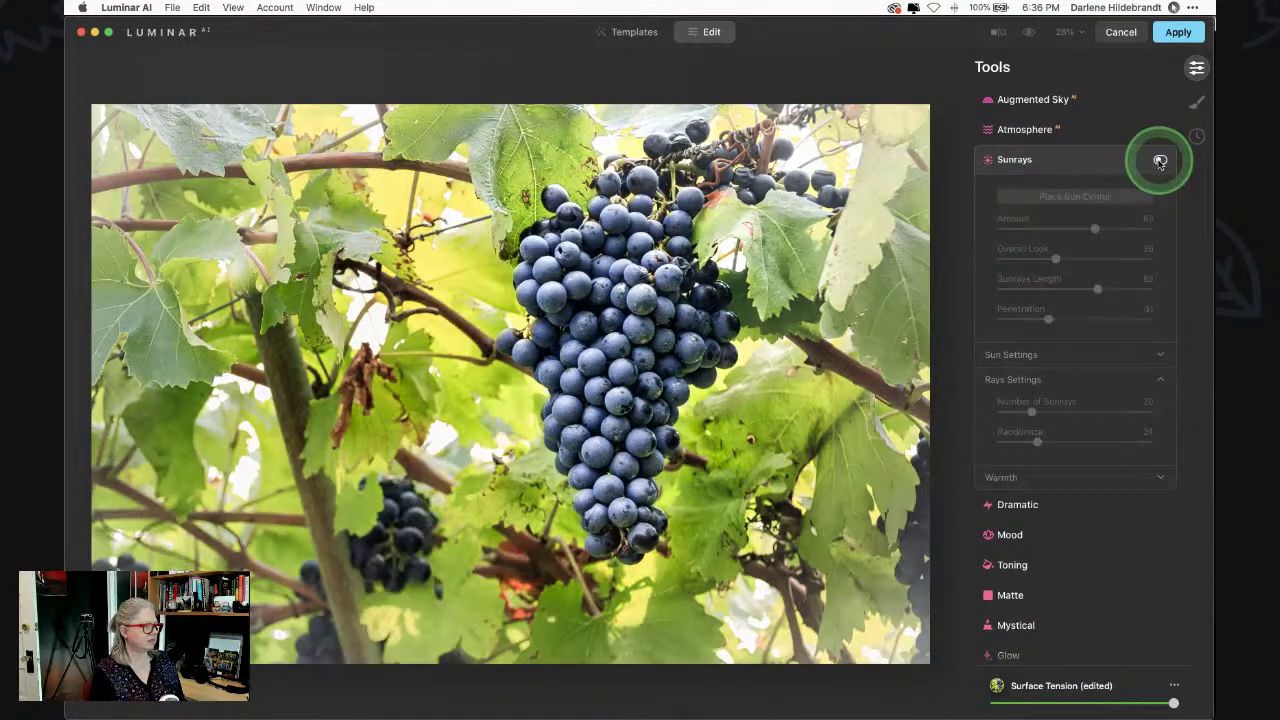
{"action": "left_click", "coordinate": [1159, 160]}
{"action": "left_click_drag", "start_coordinate": [1056, 262], "coordinate": [1103, 259]}
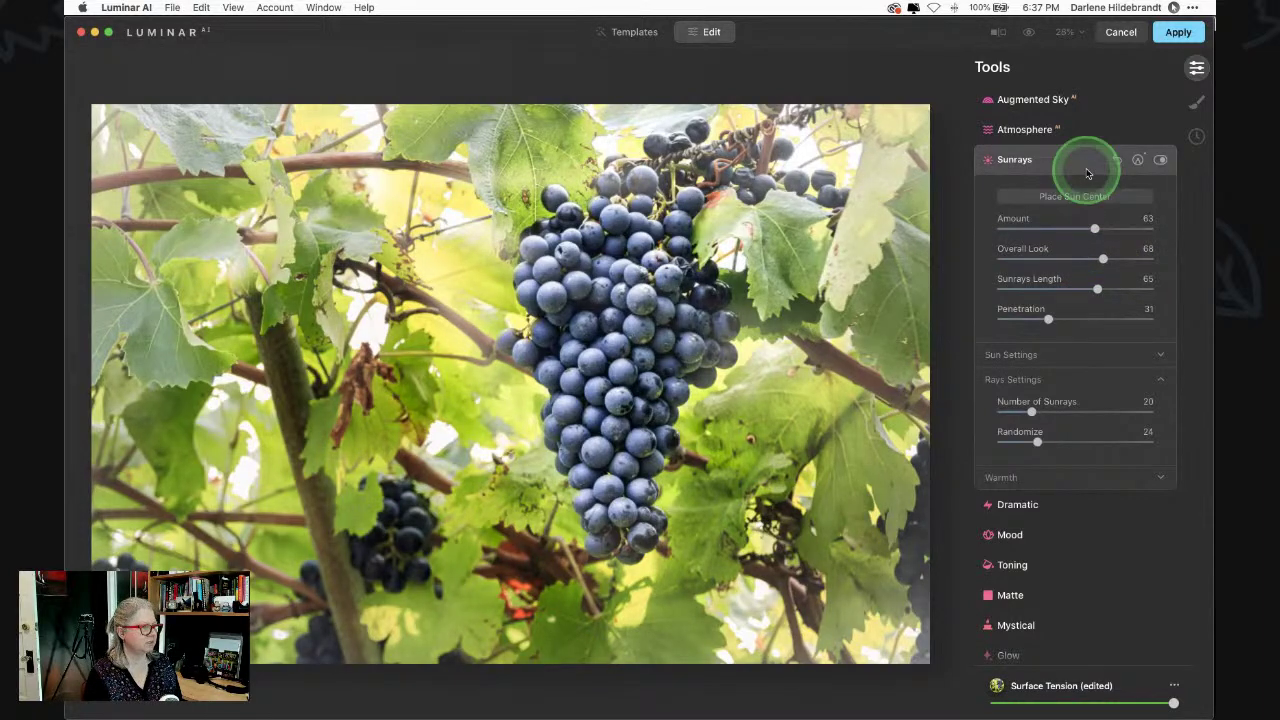
{"action": "left_click", "coordinate": [1088, 170]}
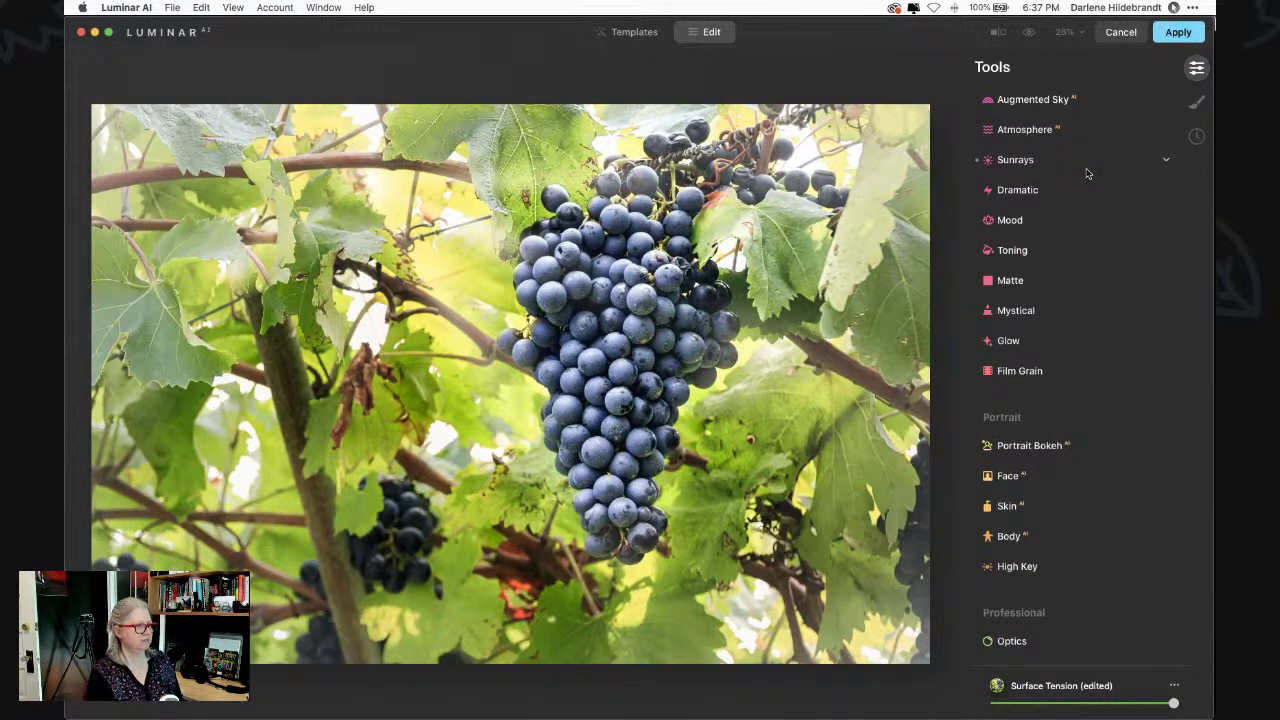
- Add the Mystical effect to the photo with an Amount of 23
{"action": "scroll", "coordinate": [1086, 171], "scroll_direction": "down", "scroll_amount": 3}
{"action": "scroll", "coordinate": [1086, 171], "scroll_direction": "up", "scroll_amount": 2}
{"action": "left_click", "coordinate": [1034, 286]}
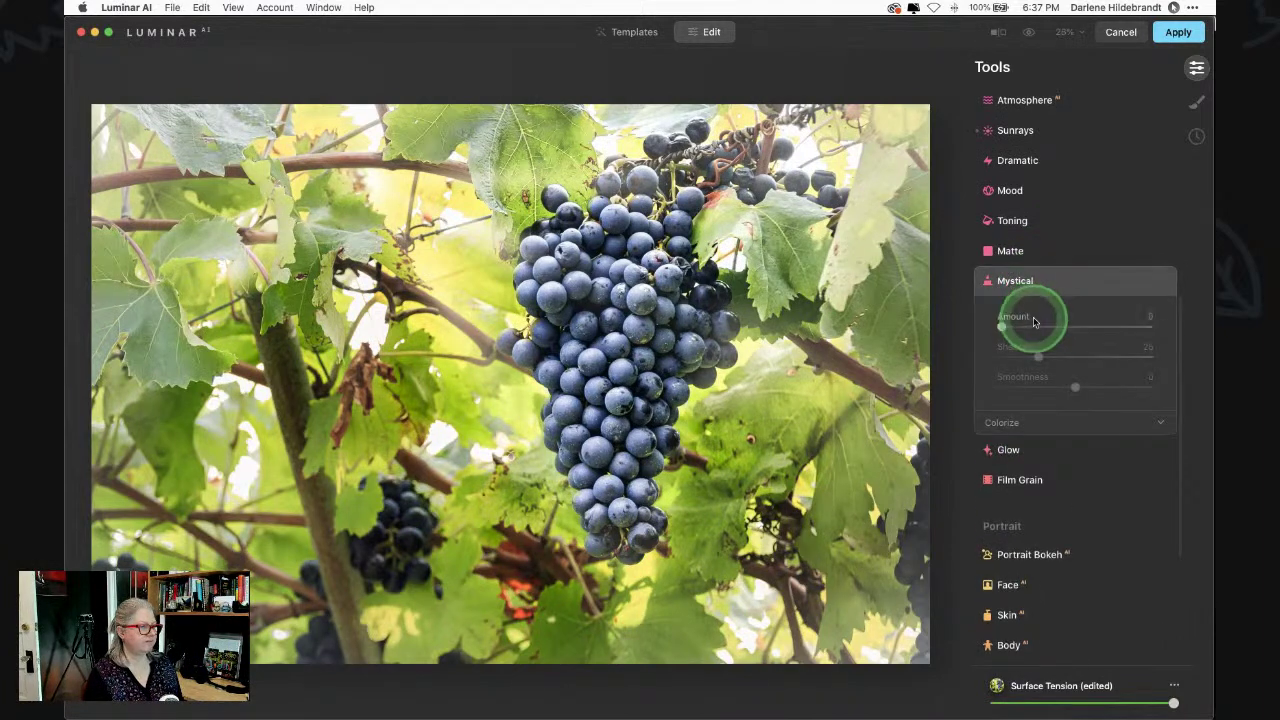
{"action": "left_click_drag", "start_coordinate": [1001, 328], "coordinate": [1050, 328]}
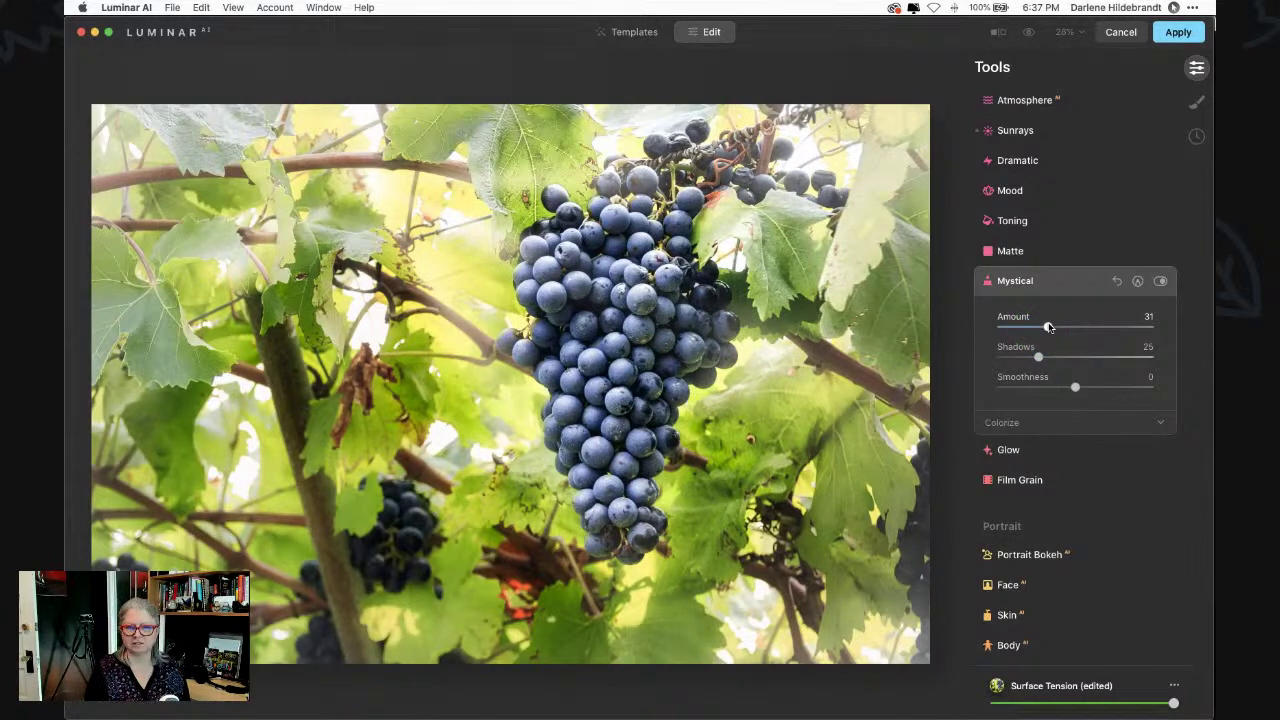
{"action": "mouse_move", "coordinate": [1049, 328]}
{"action": "left_mouse_down"}
{"action": "mouse_move", "coordinate": [1114, 326]}
{"action": "mouse_move", "coordinate": [1035, 329]}
{"action": "left_mouse_up"}
- Paste the copied grape mask into the Mystical tool, invert it, and check the effect
{"action": "left_click", "coordinate": [1135, 283]}
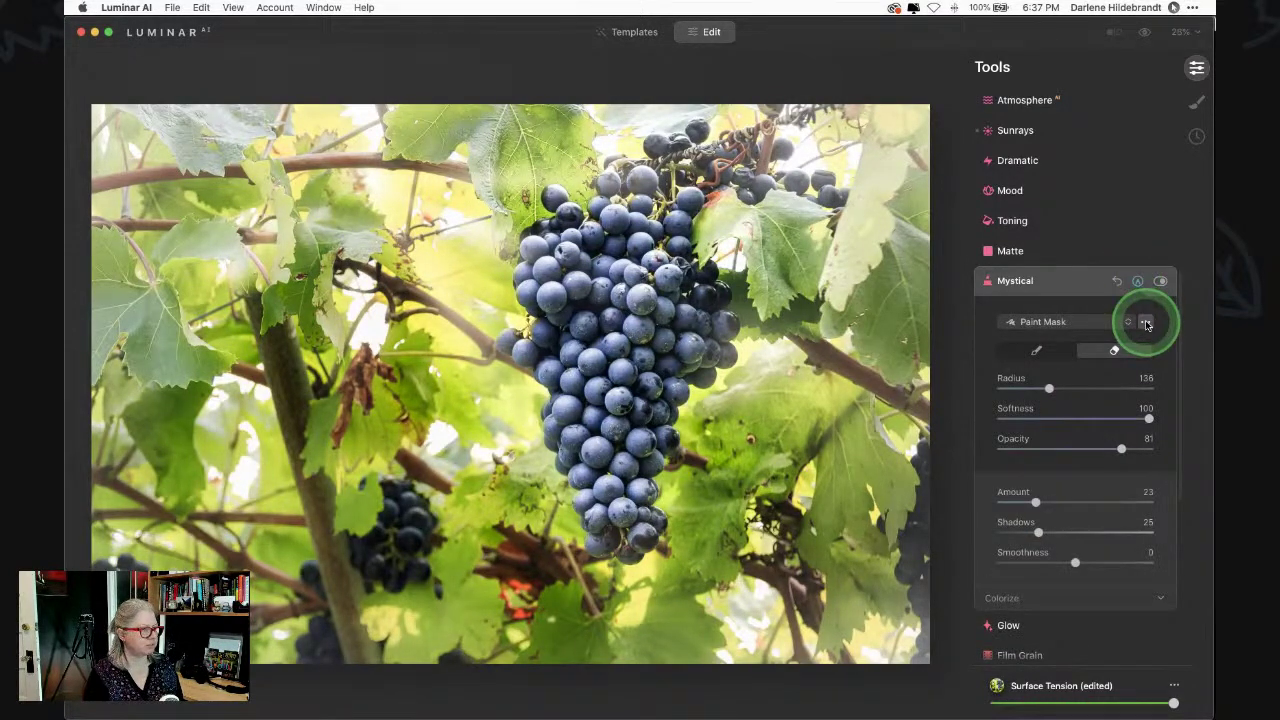
{"action": "left_click", "coordinate": [1147, 324]}
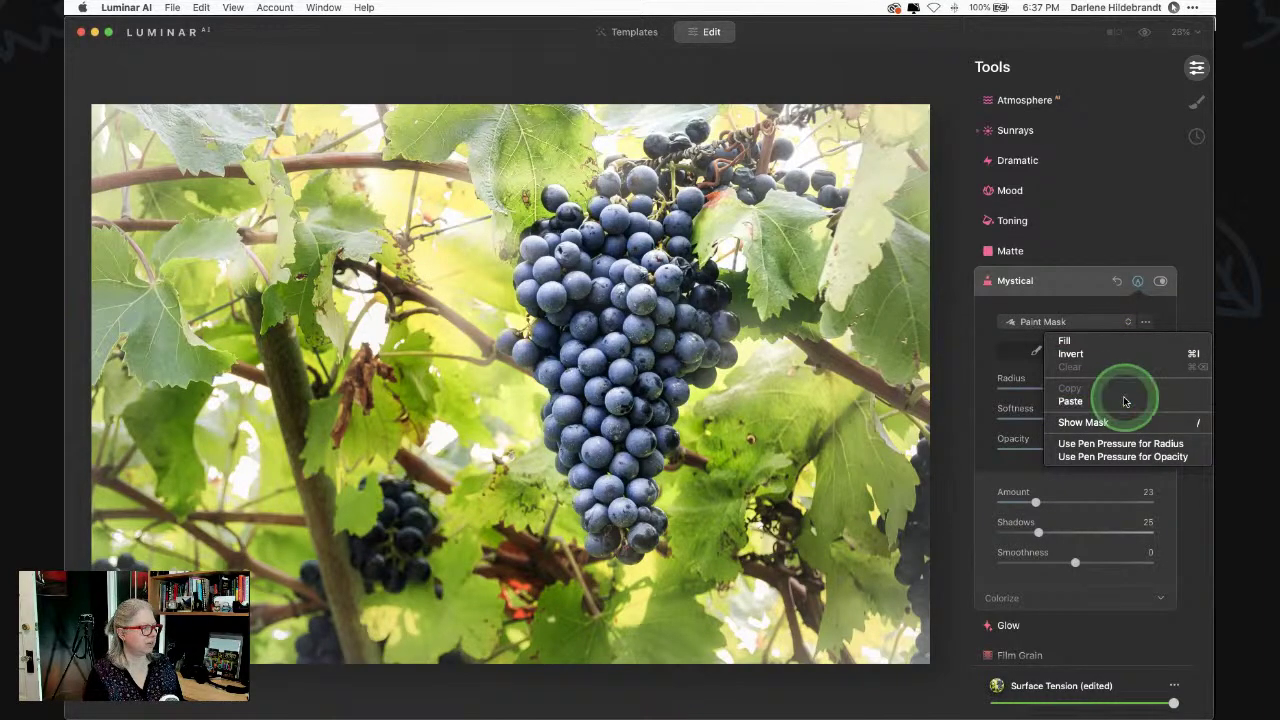
{"action": "left_click", "coordinate": [1124, 401]}
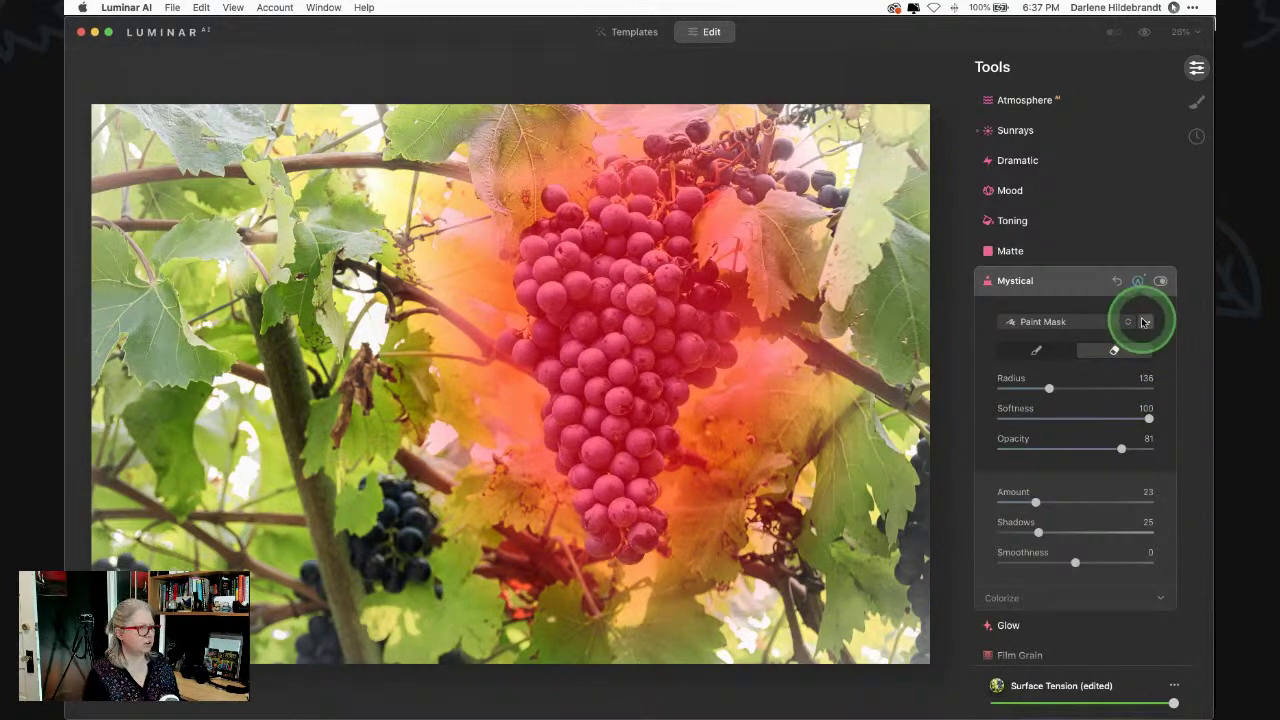
{"action": "left_click", "coordinate": [1145, 322]}
{"action": "left_click", "coordinate": [1121, 355]}
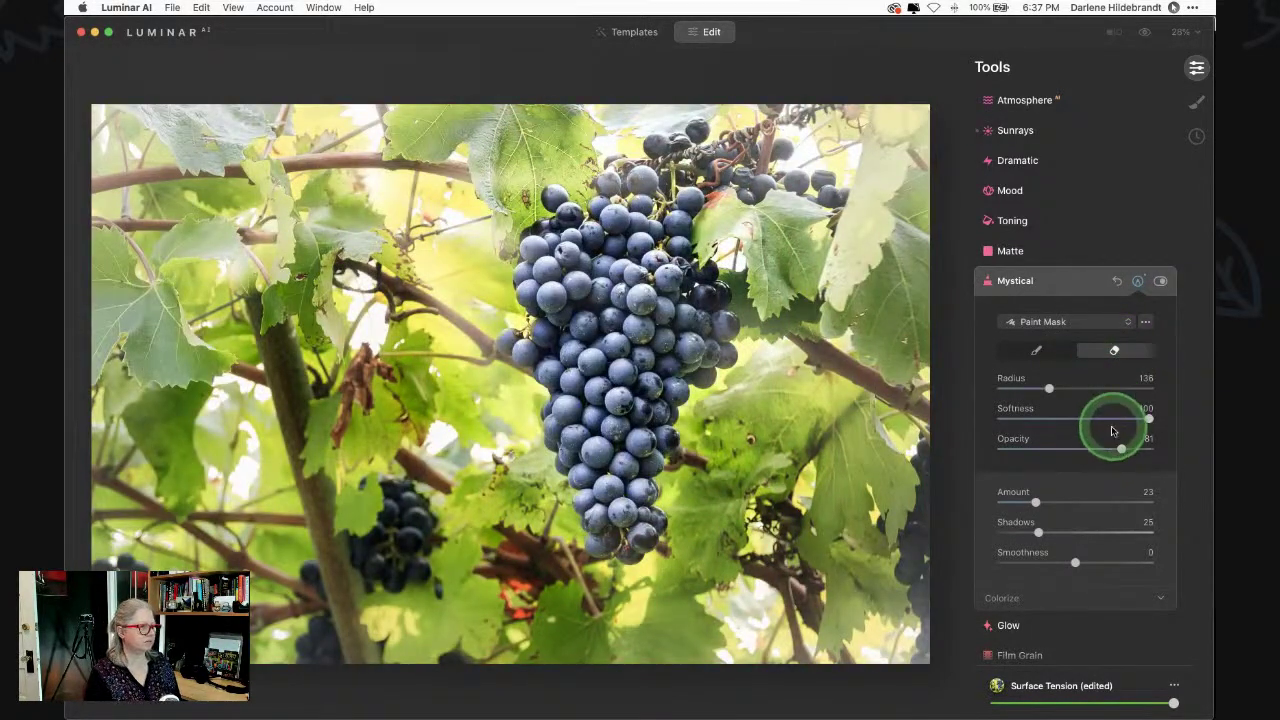
{"action": "left_click", "coordinate": [1157, 283]}
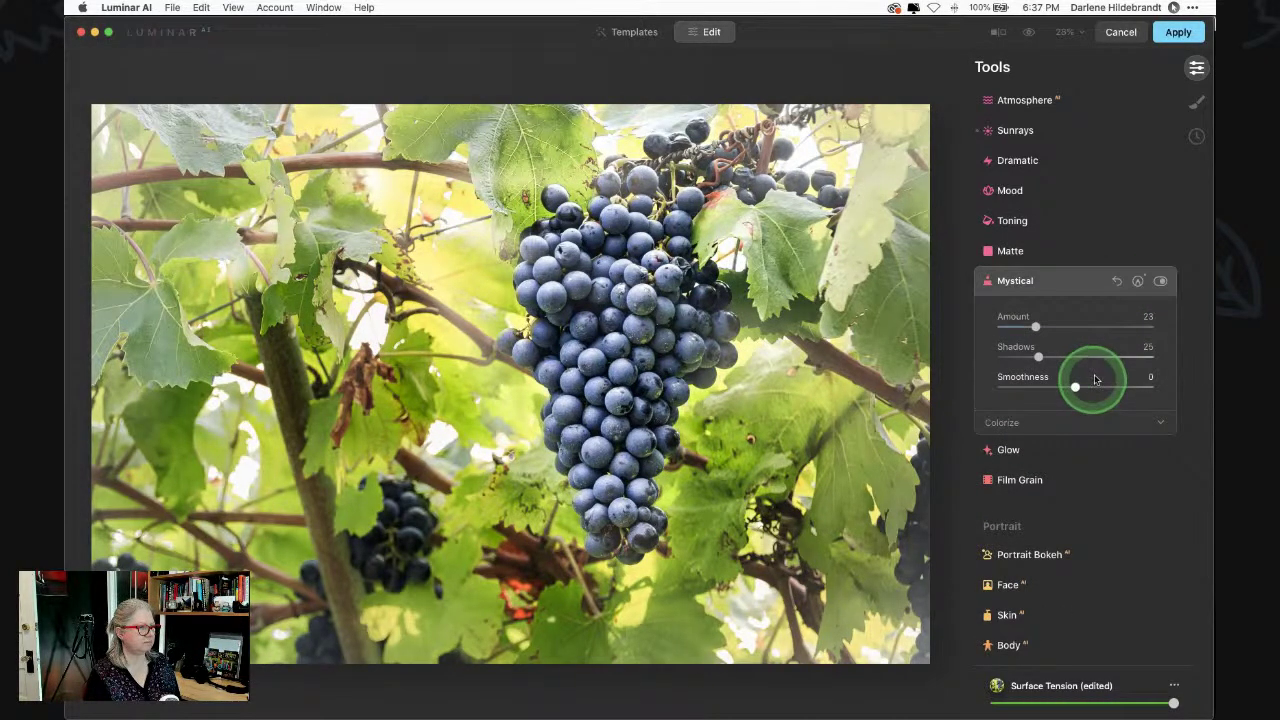
- Paint the Mystical effect partly back in from the grape cluster across the adjacent leaves, with brush opacity 46
{"action": "left_click", "coordinate": [1138, 283]}
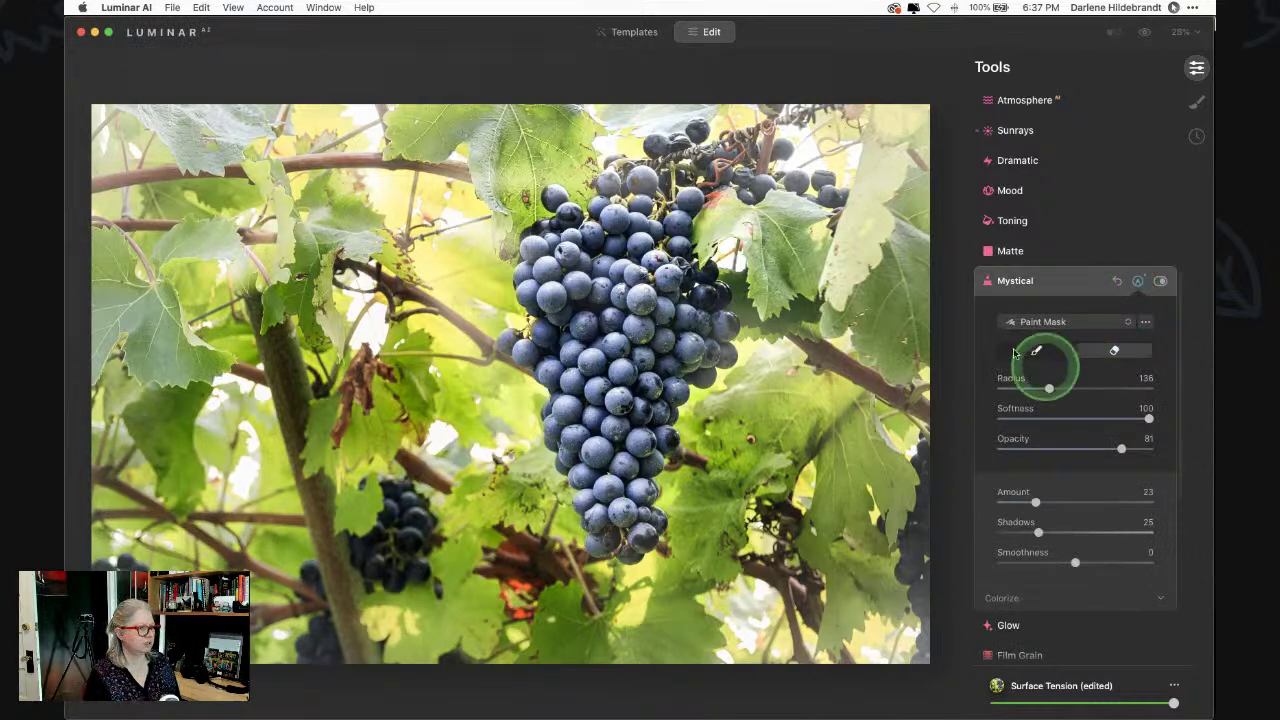
{"action": "left_click", "coordinate": [1070, 447]}
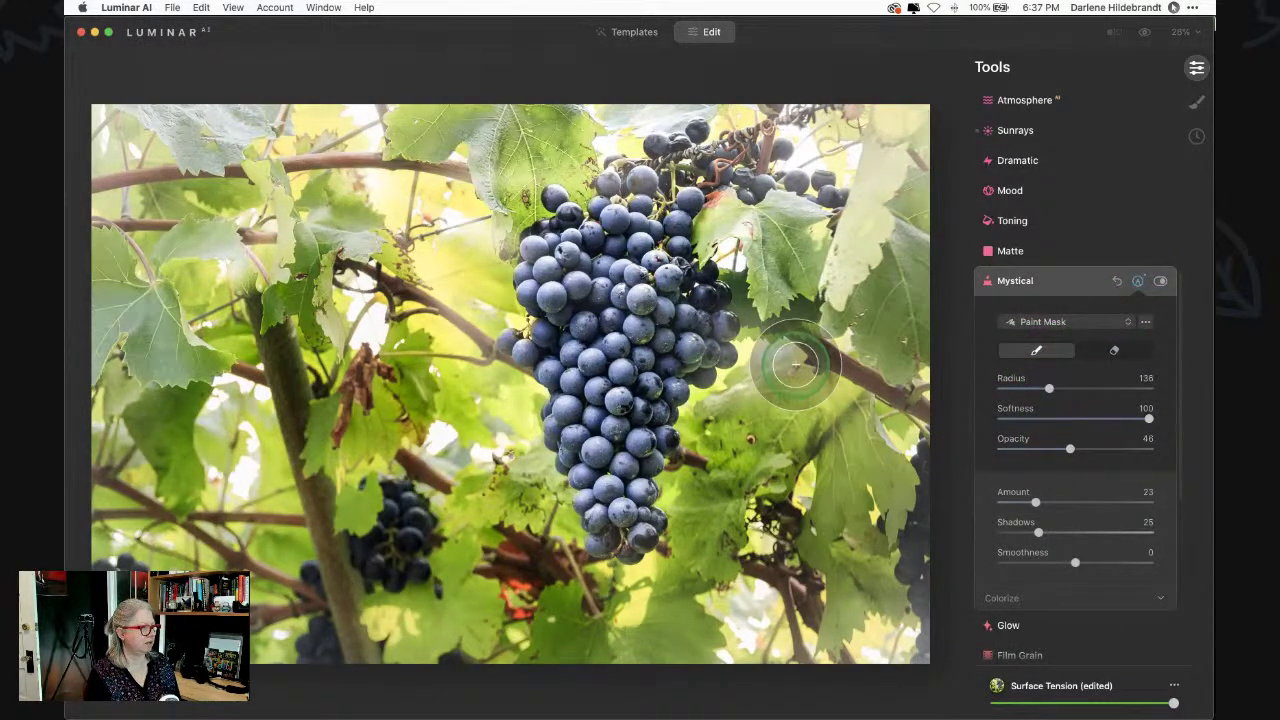
{"action": "key", "text": "bracketright"}
{"action": "mouse_move", "coordinate": [622, 330]}
{"action": "left_mouse_down"}
{"action": "mouse_move", "coordinate": [583, 371]}
{"action": "mouse_move", "coordinate": [683, 333]}
{"action": "mouse_move", "coordinate": [661, 244]}
{"action": "mouse_move", "coordinate": [650, 470]}
{"action": "mouse_move", "coordinate": [714, 357]}
{"action": "mouse_move", "coordinate": [729, 402]}
{"action": "mouse_move", "coordinate": [783, 268]}
{"action": "mouse_move", "coordinate": [718, 163]}
{"action": "mouse_move", "coordinate": [567, 178]}
{"action": "mouse_move", "coordinate": [449, 340]}
{"action": "mouse_move", "coordinate": [528, 442]}
{"action": "mouse_move", "coordinate": [425, 194]}
{"action": "mouse_move", "coordinate": [740, 143]}
{"action": "mouse_move", "coordinate": [608, 509]}
{"action": "mouse_move", "coordinate": [697, 570]}
{"action": "mouse_move", "coordinate": [522, 544]}
{"action": "mouse_move", "coordinate": [499, 300]}
{"action": "mouse_move", "coordinate": [690, 199]}
{"action": "mouse_move", "coordinate": [821, 245]}
{"action": "mouse_move", "coordinate": [837, 463]}
{"action": "left_mouse_up"}
{"action": "key", "text": "bracketright"}
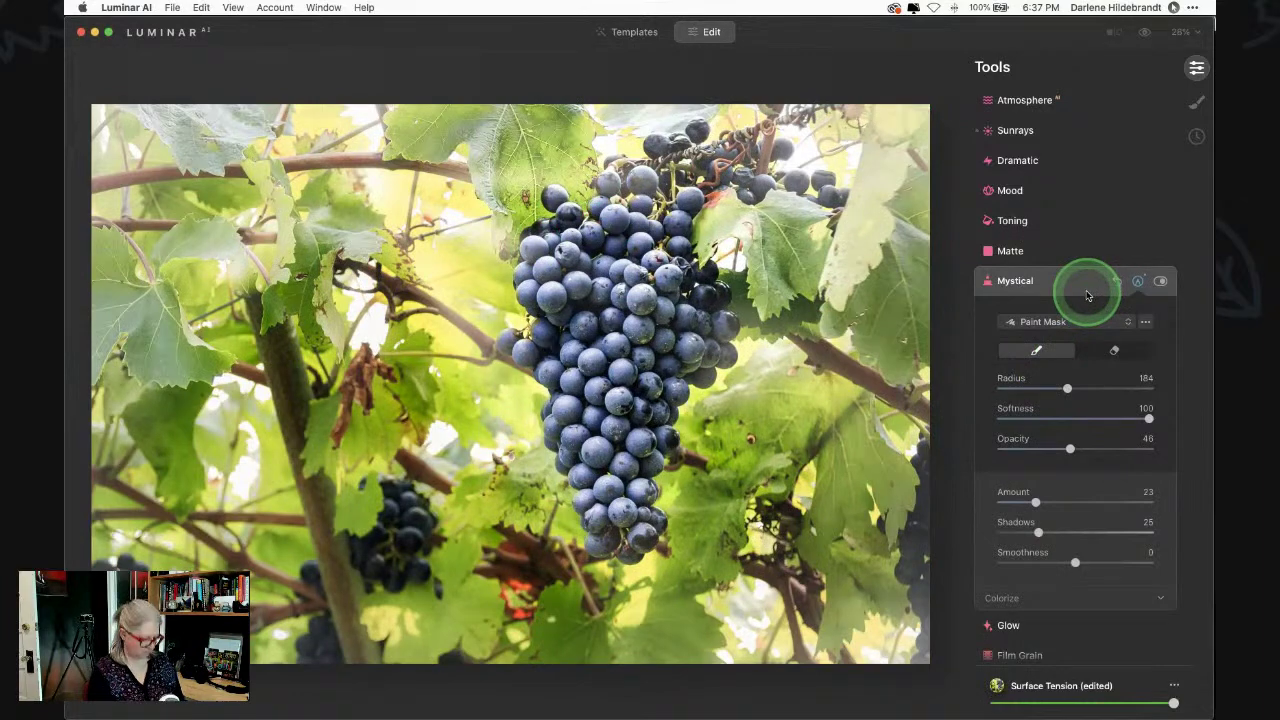
{"action": "left_click", "coordinate": [1087, 290]}
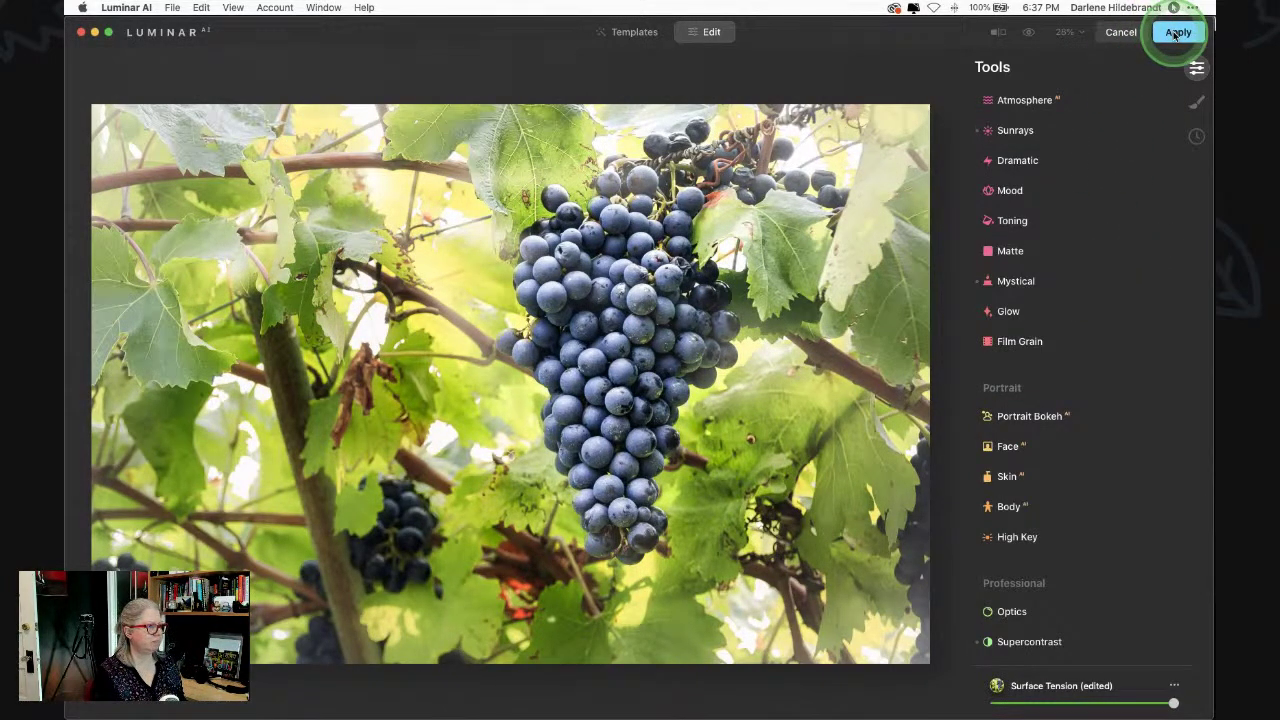
- Preview several LUTs in the Mood tool and apply the 1960 LUT to the photo
{"action": "scroll", "coordinate": [1091, 228], "scroll_direction": "up", "scroll_amount": 1}
{"action": "scroll", "coordinate": [1088, 225], "scroll_direction": "up", "scroll_amount": 3}
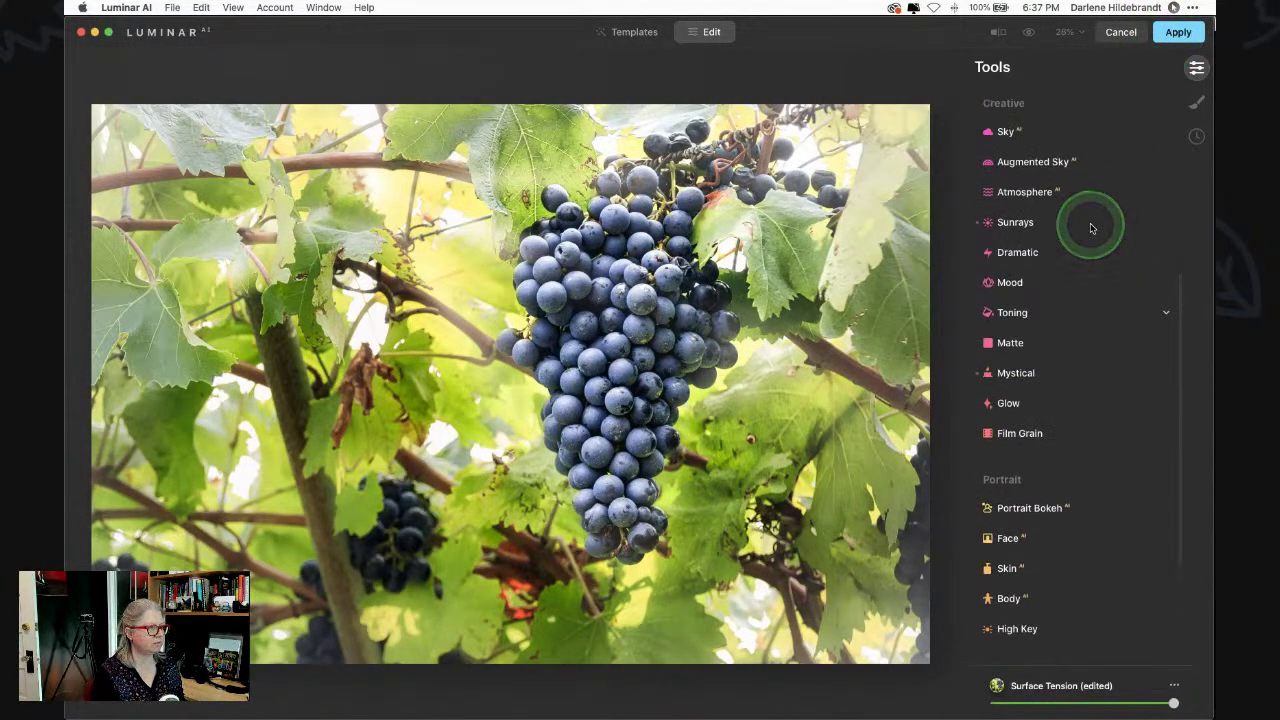
{"action": "left_click", "coordinate": [1023, 282]}
{"action": "scroll", "coordinate": [1078, 278], "scroll_direction": "down", "scroll_amount": 2}
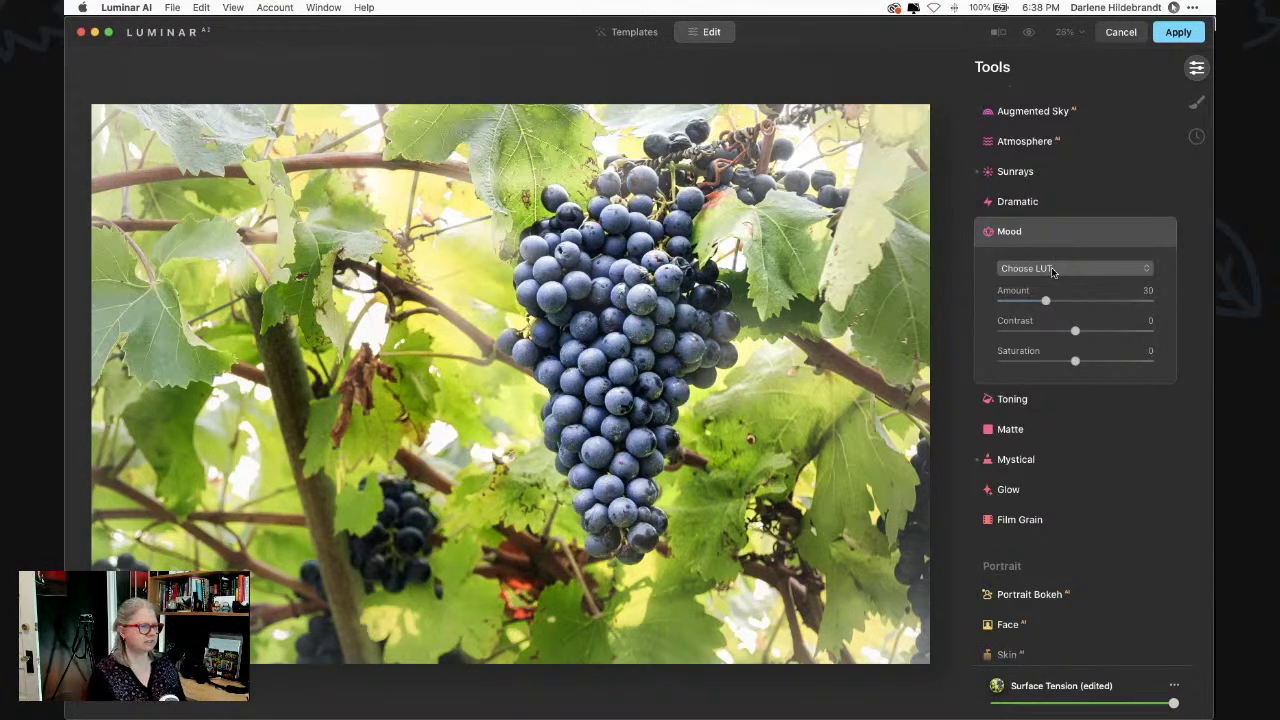
{"action": "left_click", "coordinate": [1052, 271]}
{"action": "left_click", "coordinate": [1046, 342]}
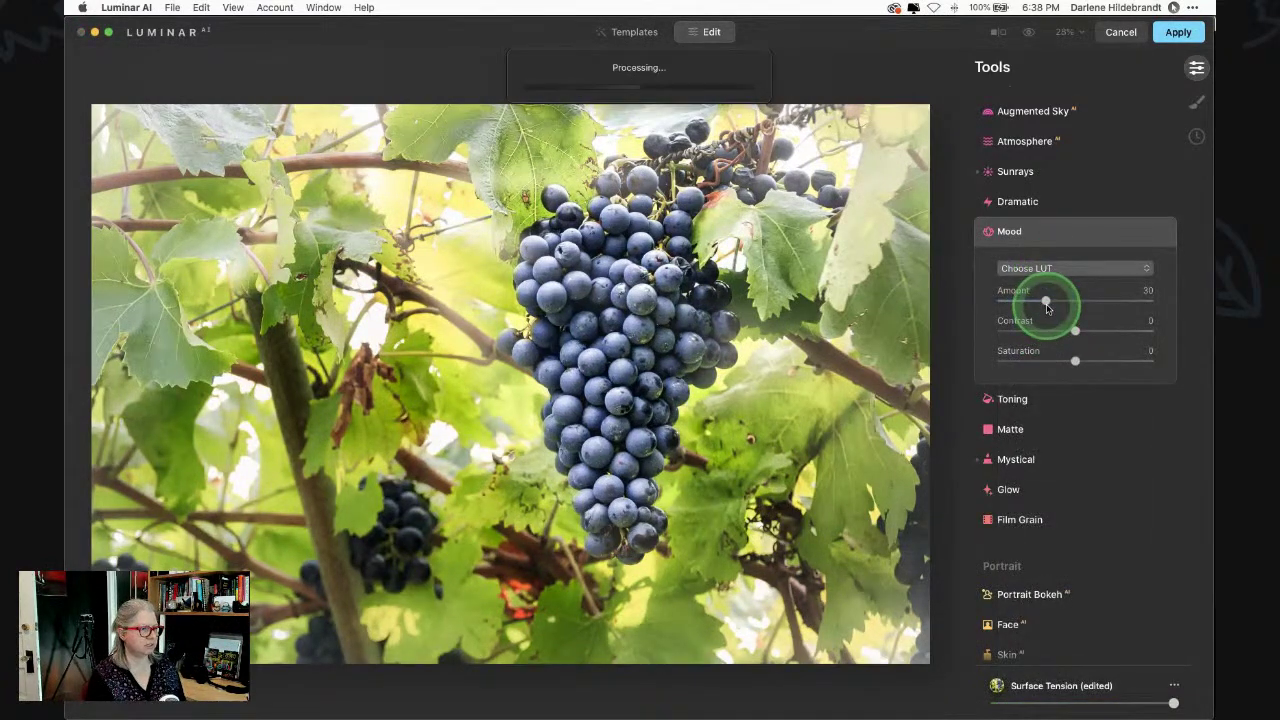
{"action": "left_click_drag", "start_coordinate": [1077, 306], "coordinate": [1058, 304]}
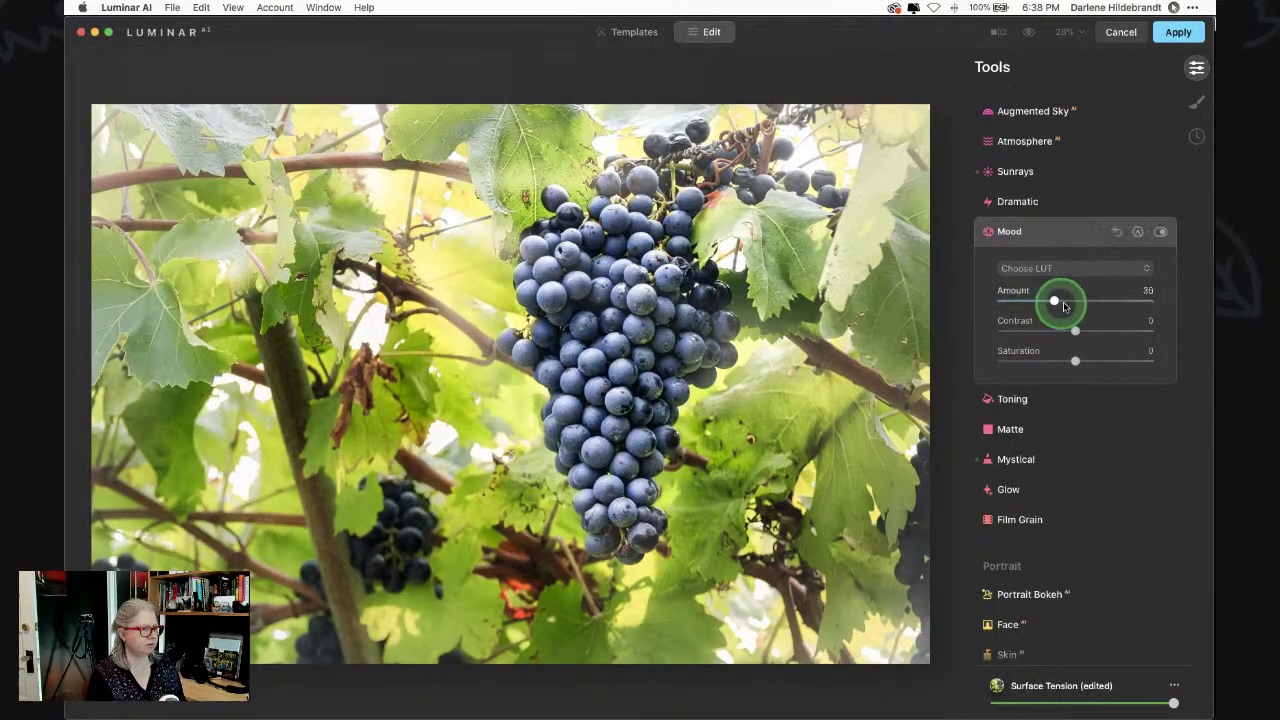
{"action": "left_click", "coordinate": [1062, 269]}
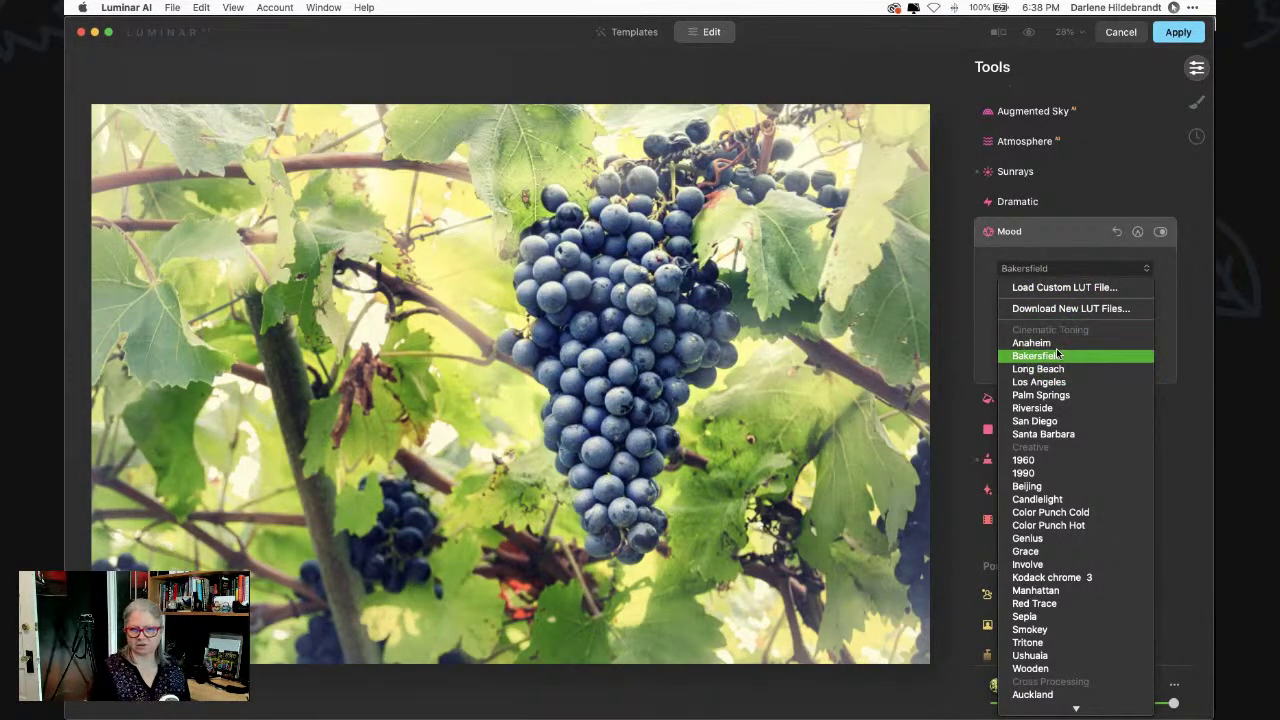
{"action": "left_click", "coordinate": [1040, 356]}
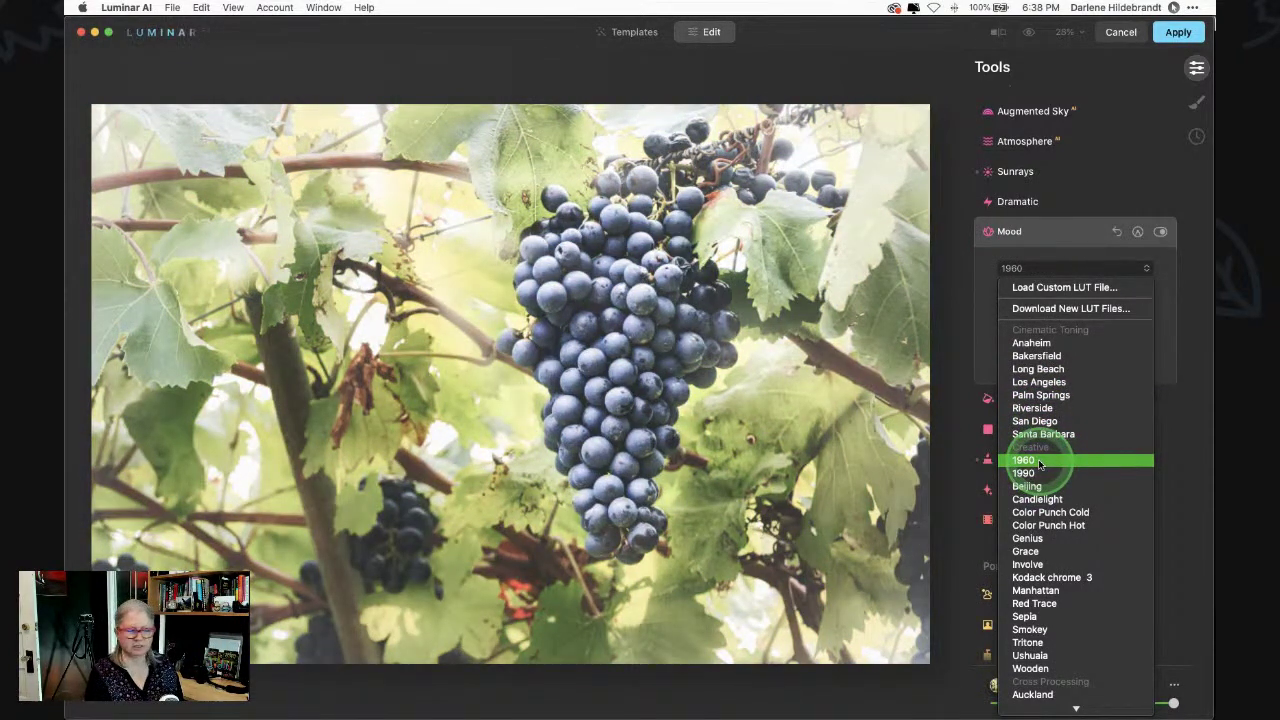
{"action": "left_click", "coordinate": [1040, 463]}
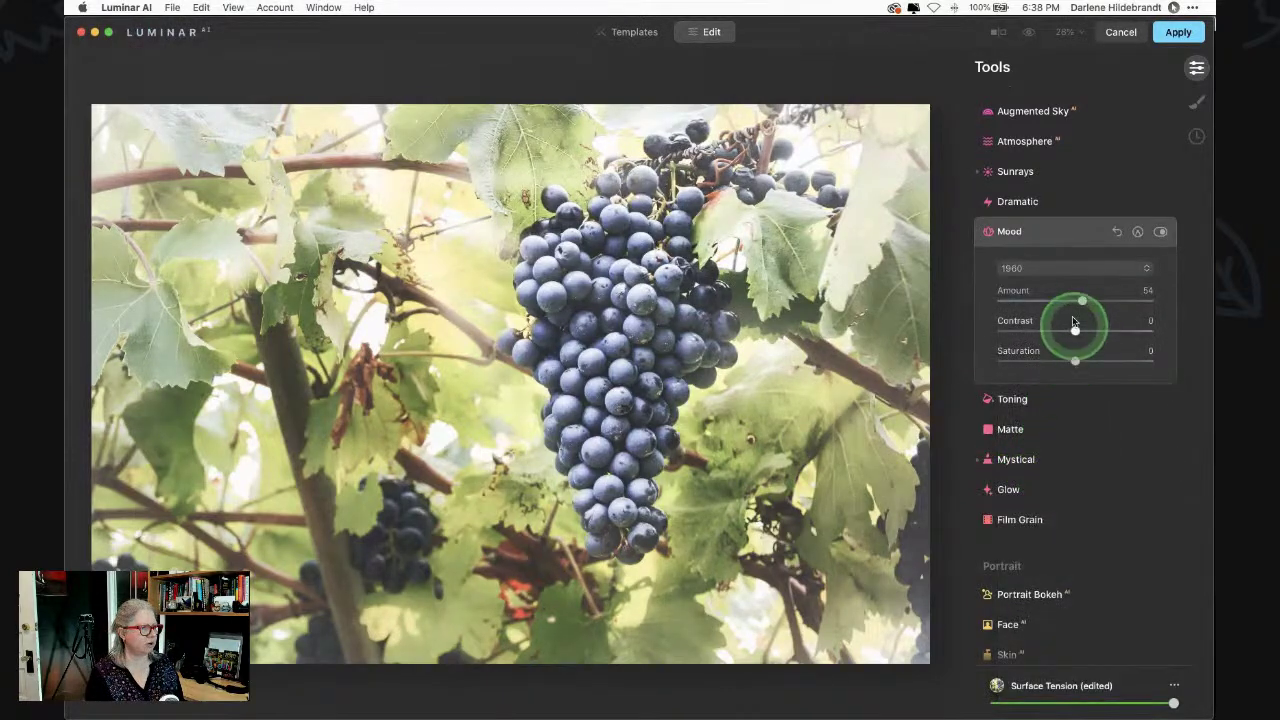
- Set the Mood Amount to 46 and Saturation to 35, and compare the photo with and without Mood
{"action": "left_click_drag", "start_coordinate": [1133, 304], "coordinate": [1054, 310]}
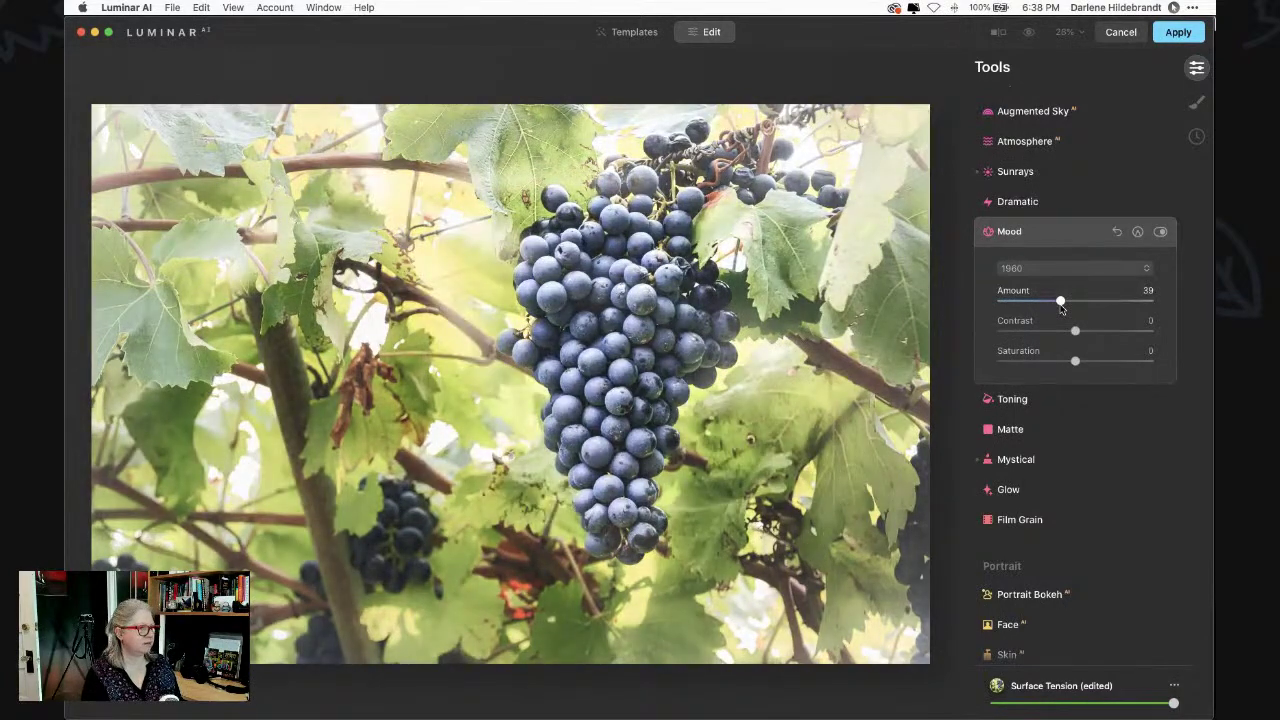
{"action": "left_click_drag", "start_coordinate": [1075, 360], "coordinate": [1101, 360]}
{"action": "mouse_move", "coordinate": [1060, 300]}
{"action": "left_mouse_down"}
{"action": "mouse_move", "coordinate": [1051, 292]}
{"action": "mouse_move", "coordinate": [1071, 302]}
{"action": "left_mouse_up"}
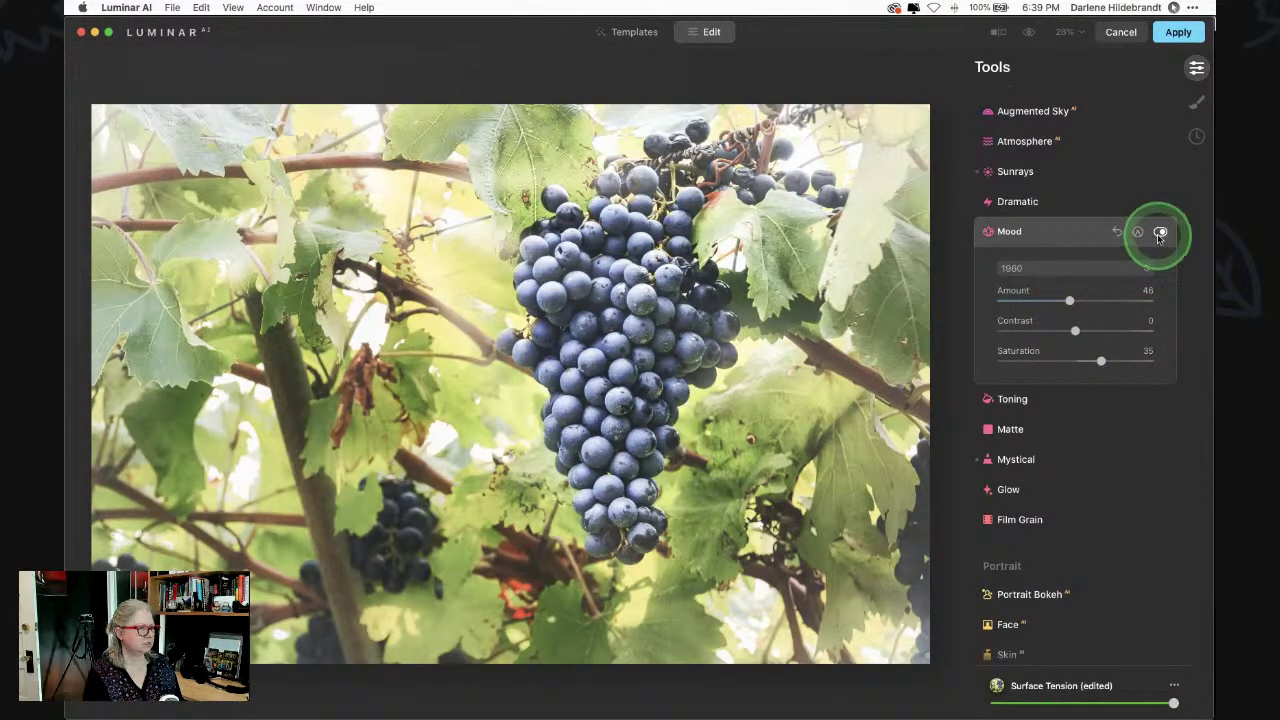
{"action": "left_click", "coordinate": [1160, 231]}
{"action": "left_click", "coordinate": [1160, 231]}
{"action": "left_click", "coordinate": [1160, 231]}
{"action": "left_click", "coordinate": [1160, 231]}
{"action": "left_click", "coordinate": [1160, 231]}
{"action": "left_click", "coordinate": [1160, 231]}
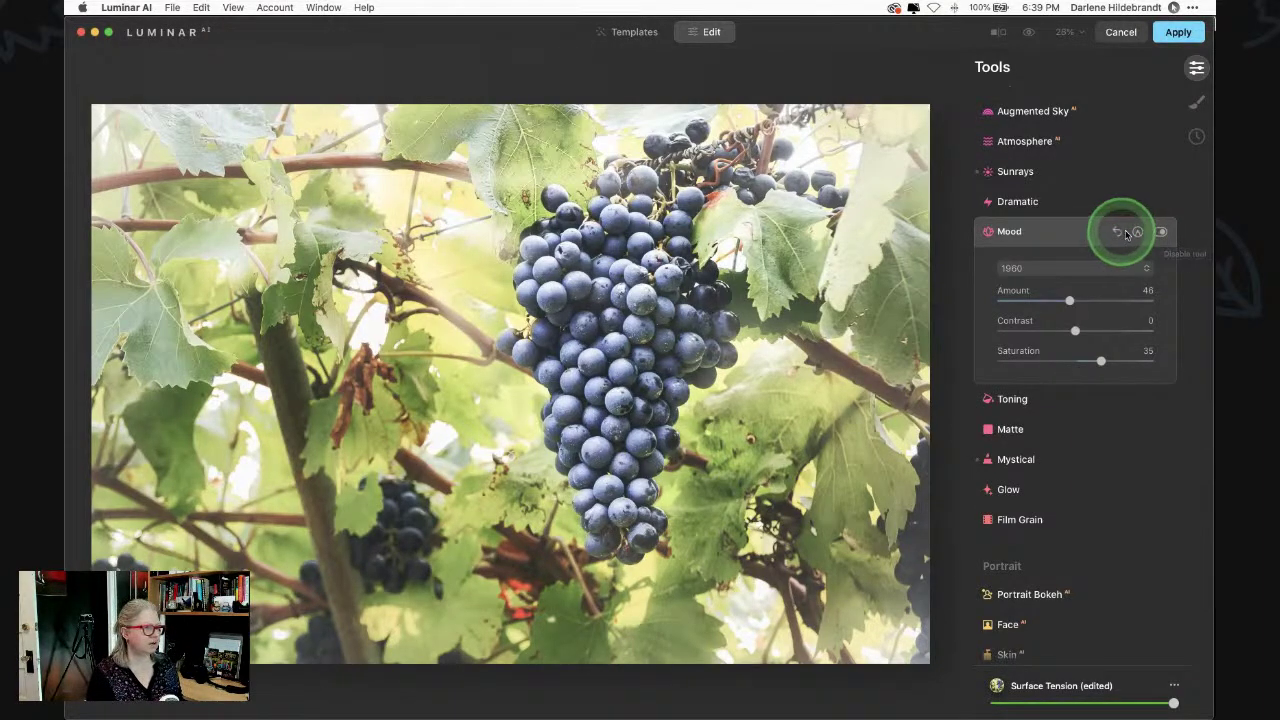
- Partly erase the Mood effect from the grape cluster with opacity 49 and compare the photo before and after the edits
{"action": "left_click", "coordinate": [1137, 231]}
{"action": "left_click", "coordinate": [1108, 301]}
{"action": "left_click_drag", "start_coordinate": [1070, 400], "coordinate": [1074, 399]}
{"action": "mouse_move", "coordinate": [666, 320]}
{"action": "left_mouse_down"}
{"action": "mouse_move", "coordinate": [679, 240]}
{"action": "mouse_move", "coordinate": [626, 502]}
{"action": "mouse_move", "coordinate": [551, 275]}
{"action": "mouse_move", "coordinate": [770, 195]}
{"action": "left_mouse_up"}
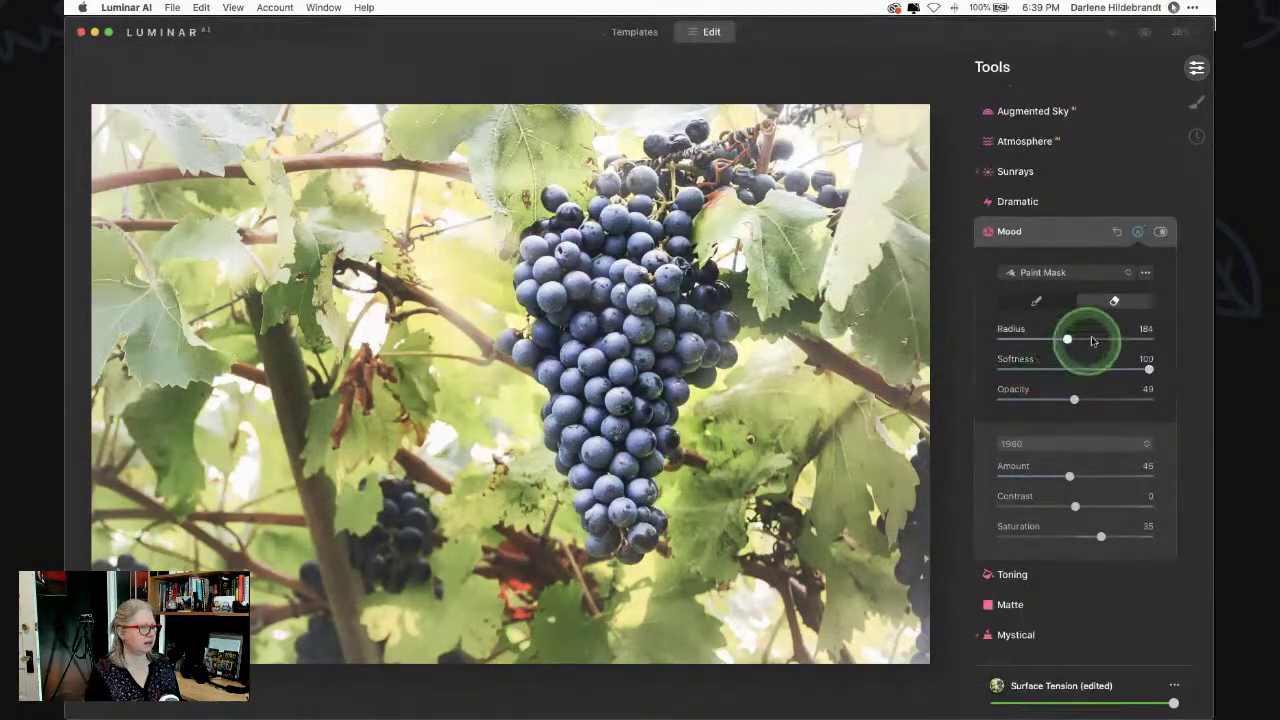
{"action": "left_click", "coordinate": [1160, 232]}
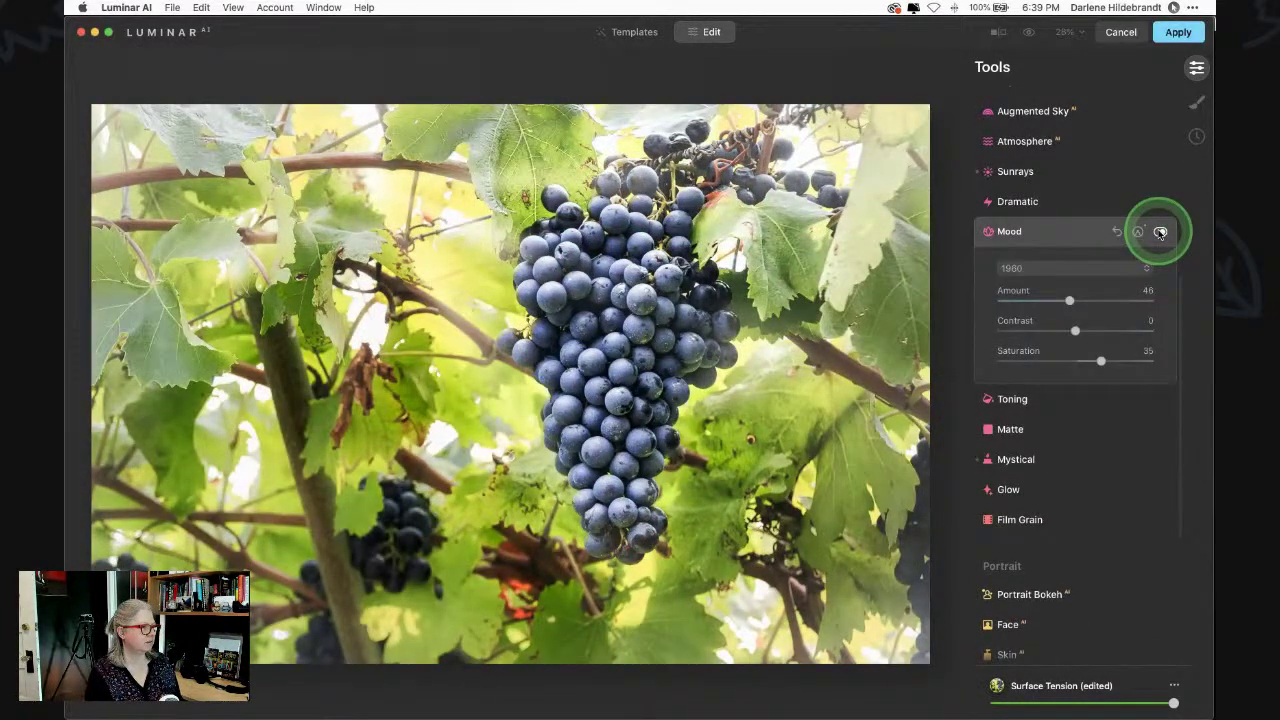
{"action": "left_click", "coordinate": [1077, 244]}
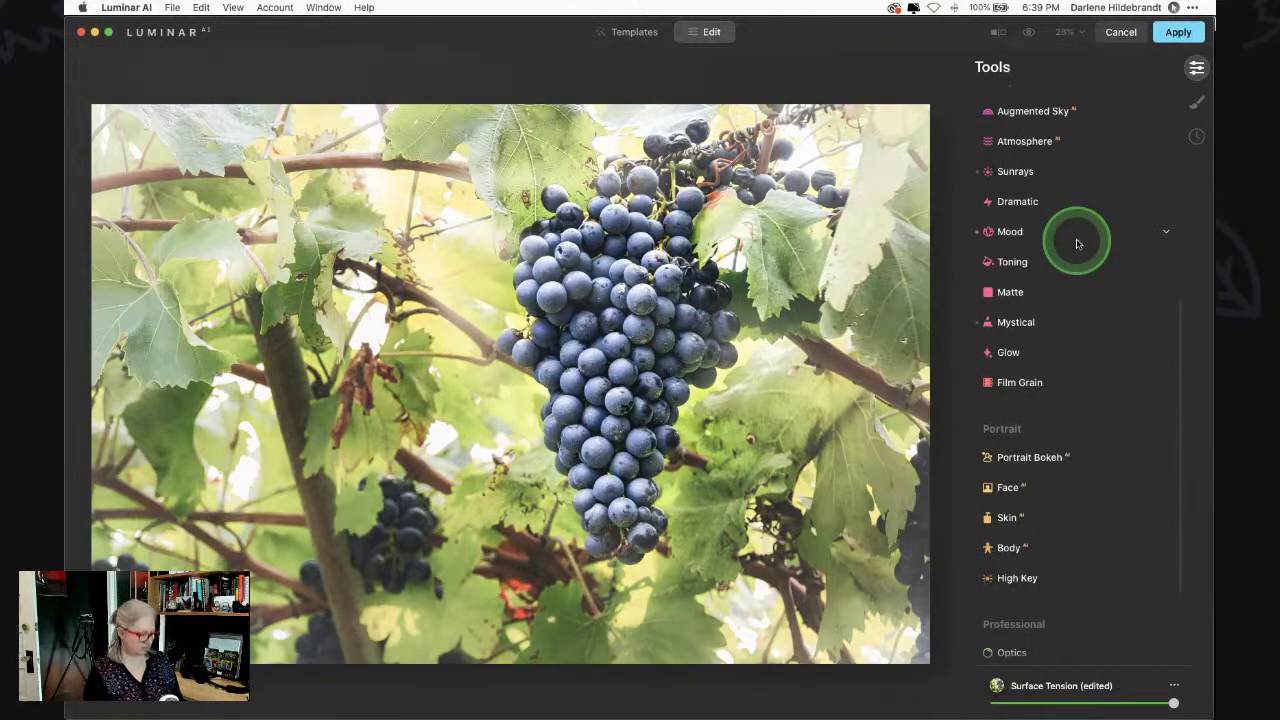
{"action": "key", "text": "backslash"}
{"action": "key", "text": "backslash"}
{"action": "key", "text": "backslash"}
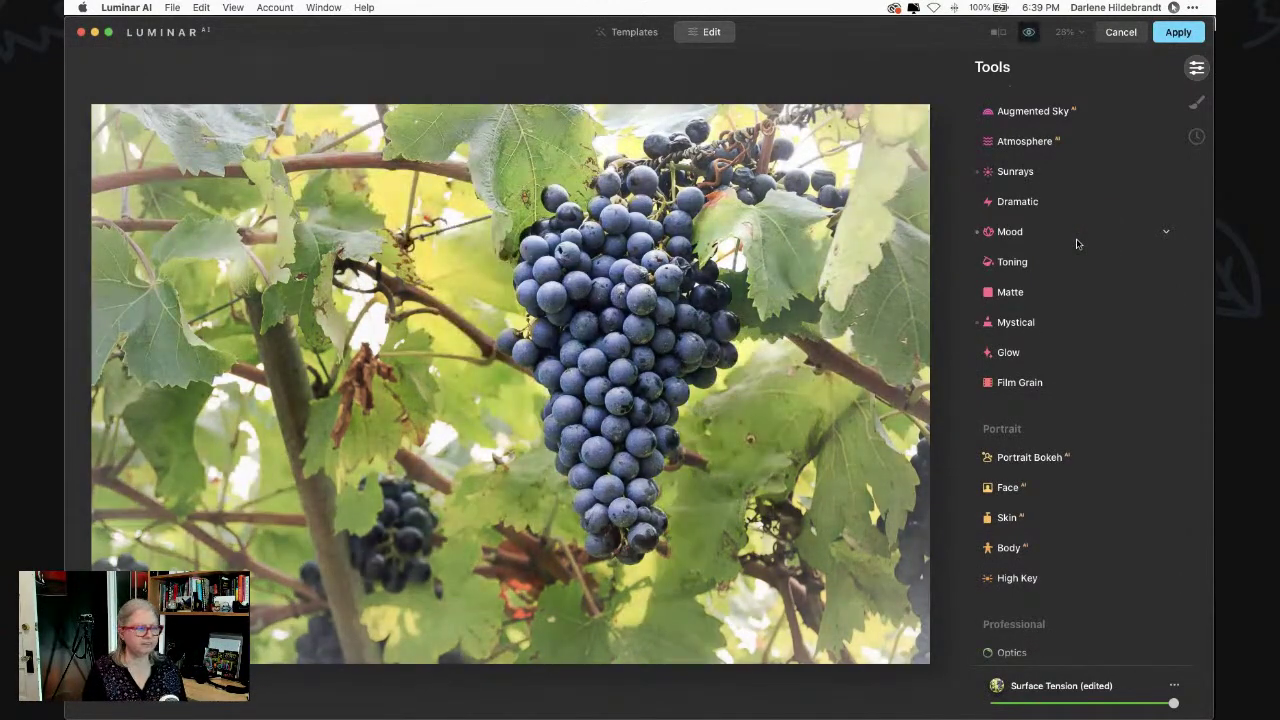
{"action": "key", "text": "backslash"}
- Change the Mood LUT to Sepia and set its Amount to 32
{"action": "left_click", "coordinate": [1076, 238]}
{"action": "left_click", "coordinate": [1058, 266]}
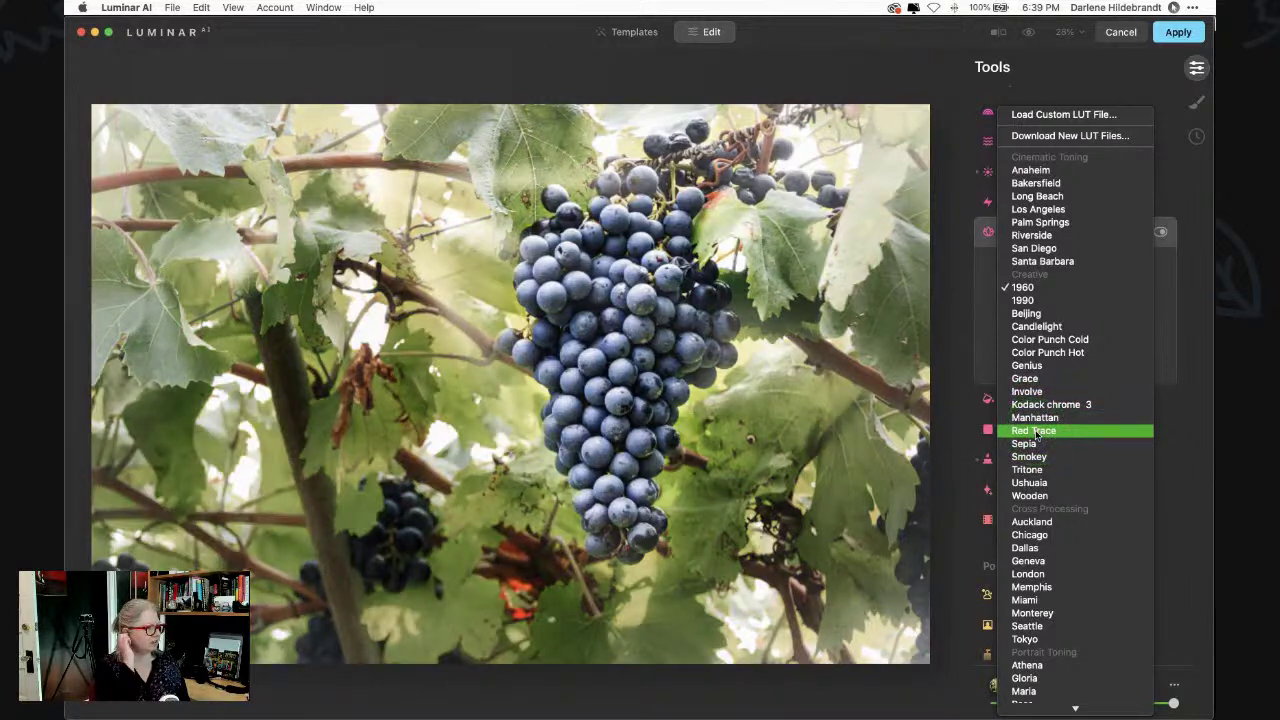
{"action": "left_click", "coordinate": [1035, 446]}
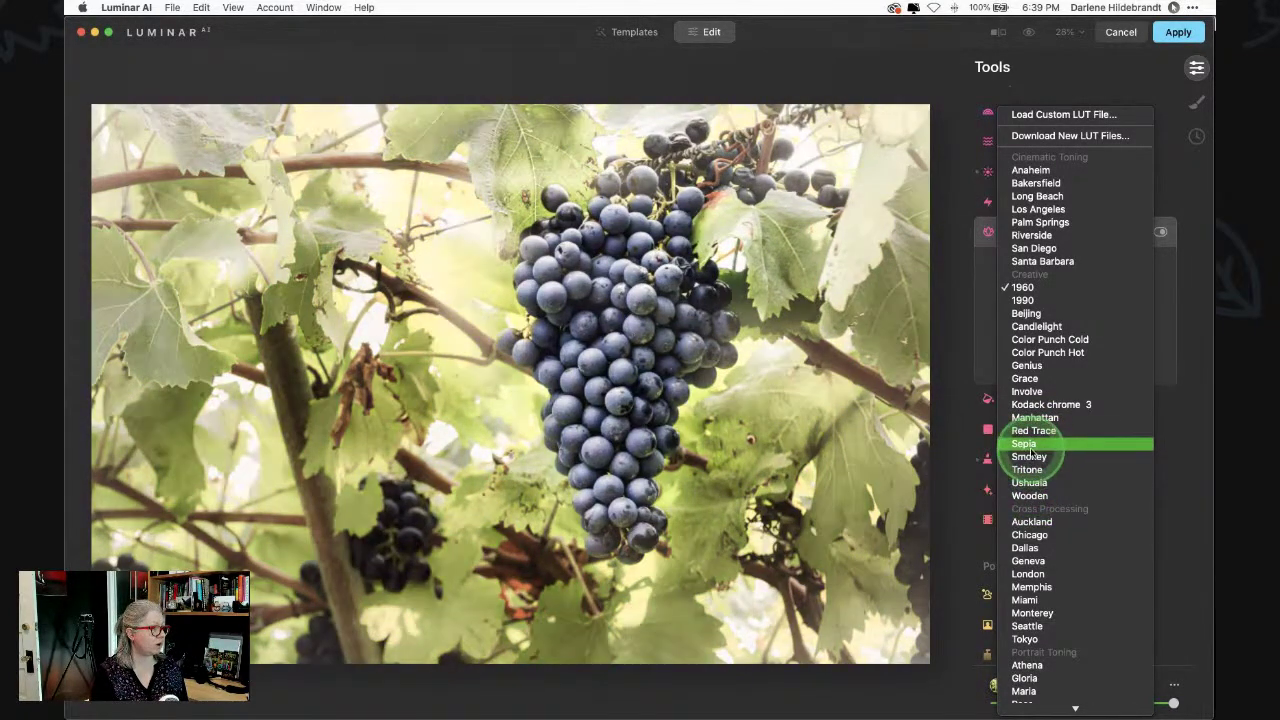
{"action": "left_click", "coordinate": [1028, 446]}
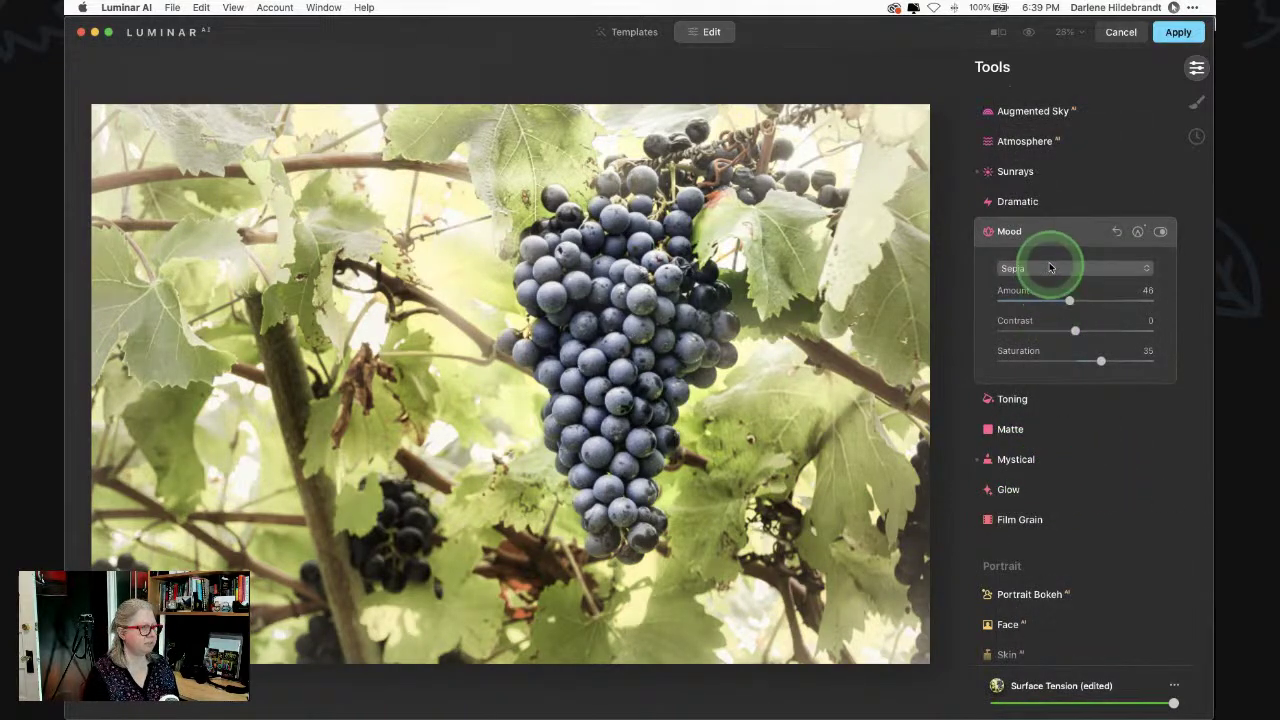
{"action": "mouse_move", "coordinate": [1069, 301]}
{"action": "left_mouse_down"}
{"action": "mouse_move", "coordinate": [997, 301]}
{"action": "mouse_move", "coordinate": [1160, 302]}
{"action": "mouse_move", "coordinate": [1030, 302]}
{"action": "mouse_move", "coordinate": [1050, 299]}
{"action": "left_mouse_up"}
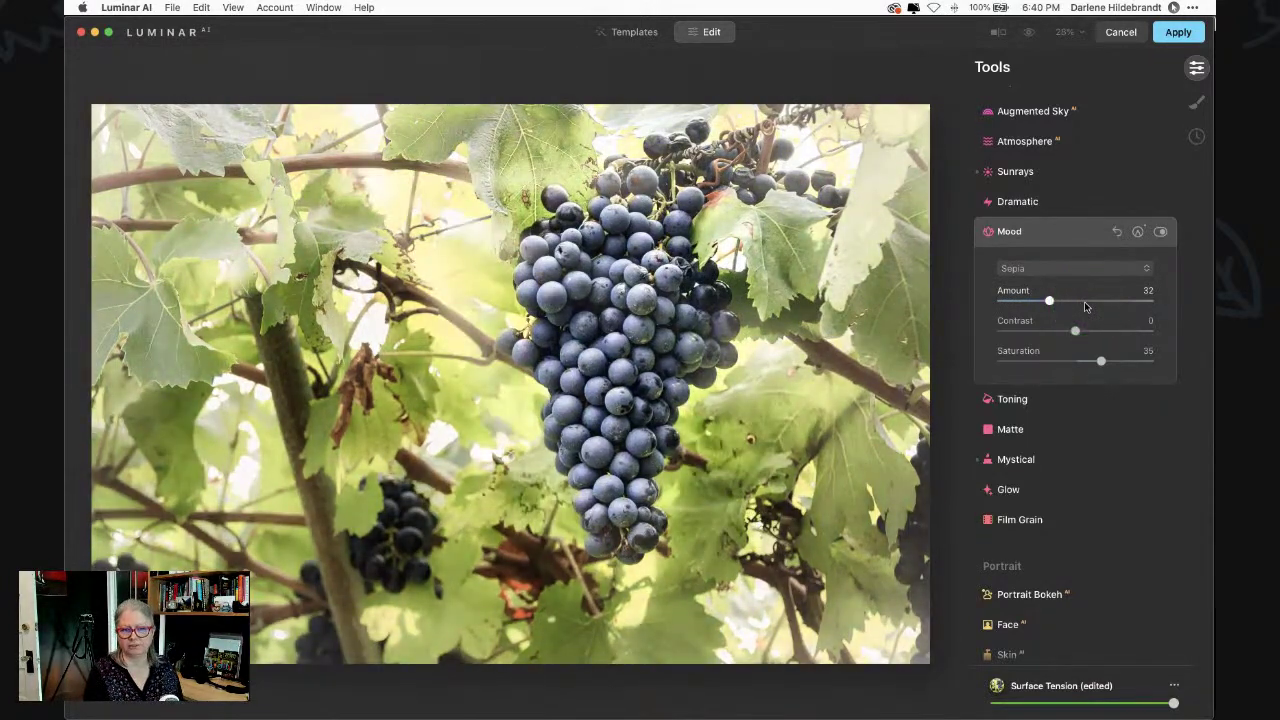
{"action": "left_click", "coordinate": [1083, 306]}
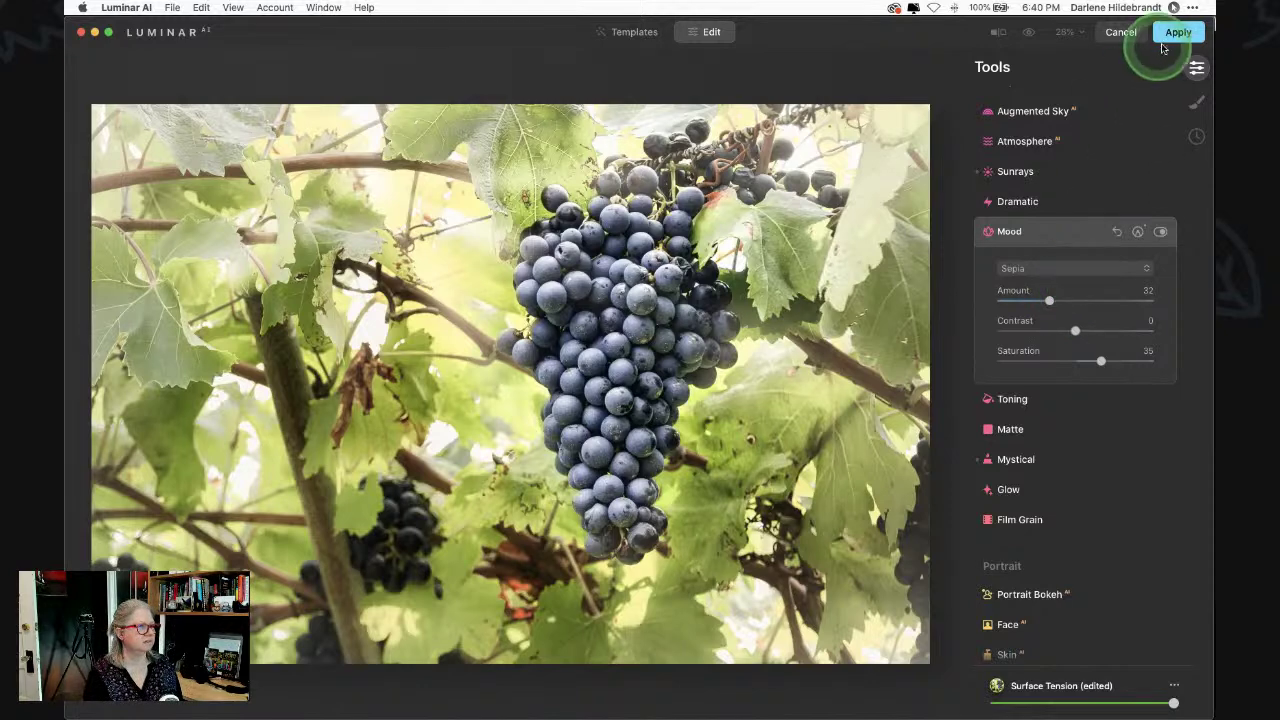
- Apply the Luminar AI edits to the grape photo and return to the photo grid in Lightroom Classic
{"action": "left_click", "coordinate": [1084, 246]}
{"action": "left_click", "coordinate": [1178, 32]}
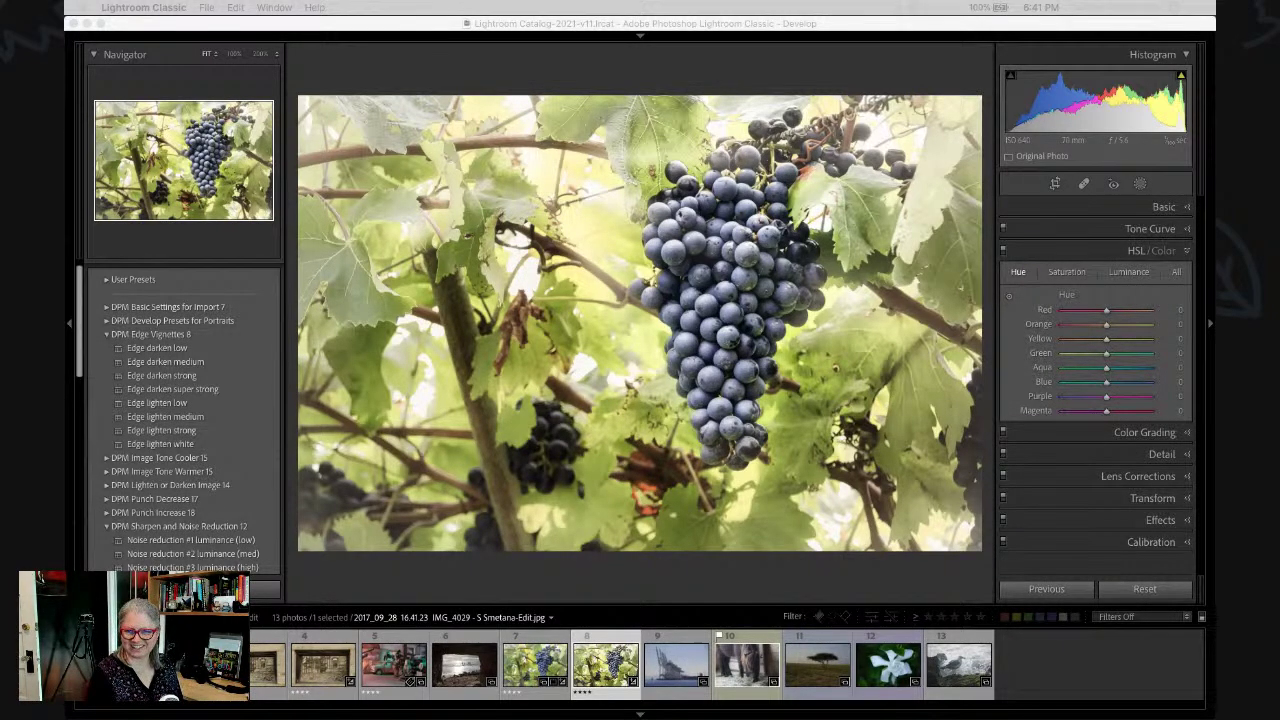
{"action": "left_click", "coordinate": [885, 582]}
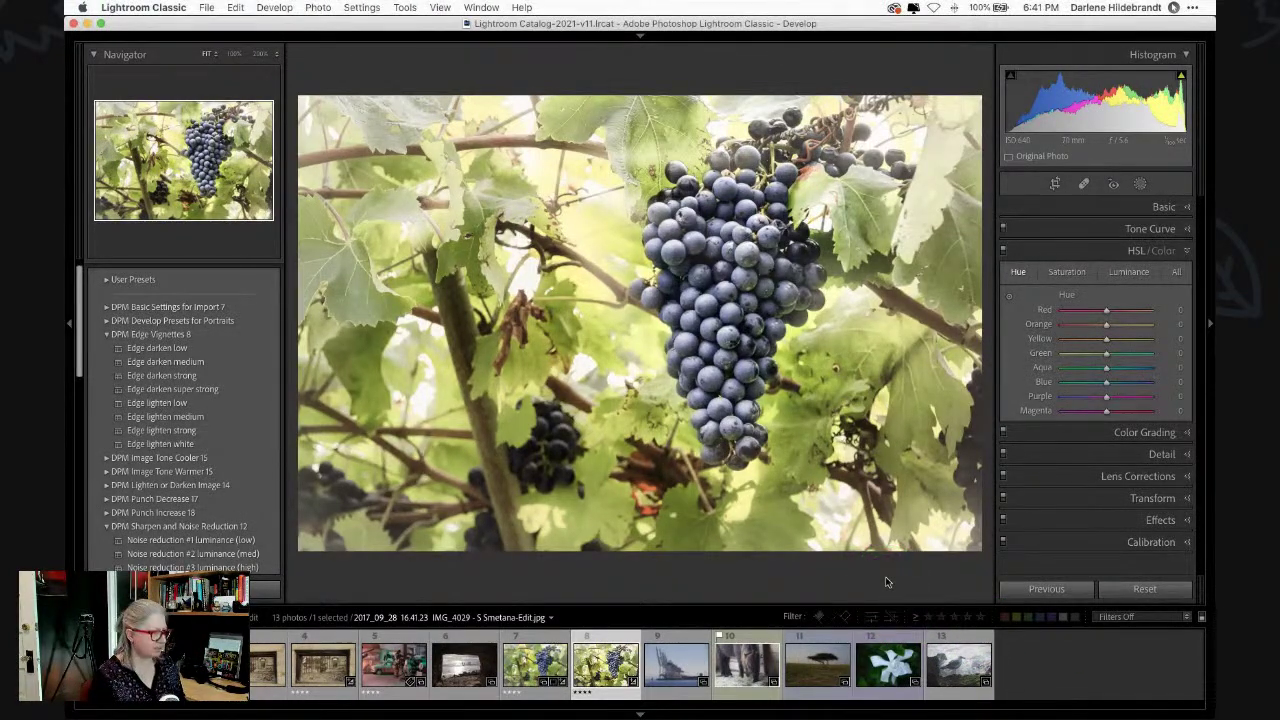
{"action": "key", "text": "g"}
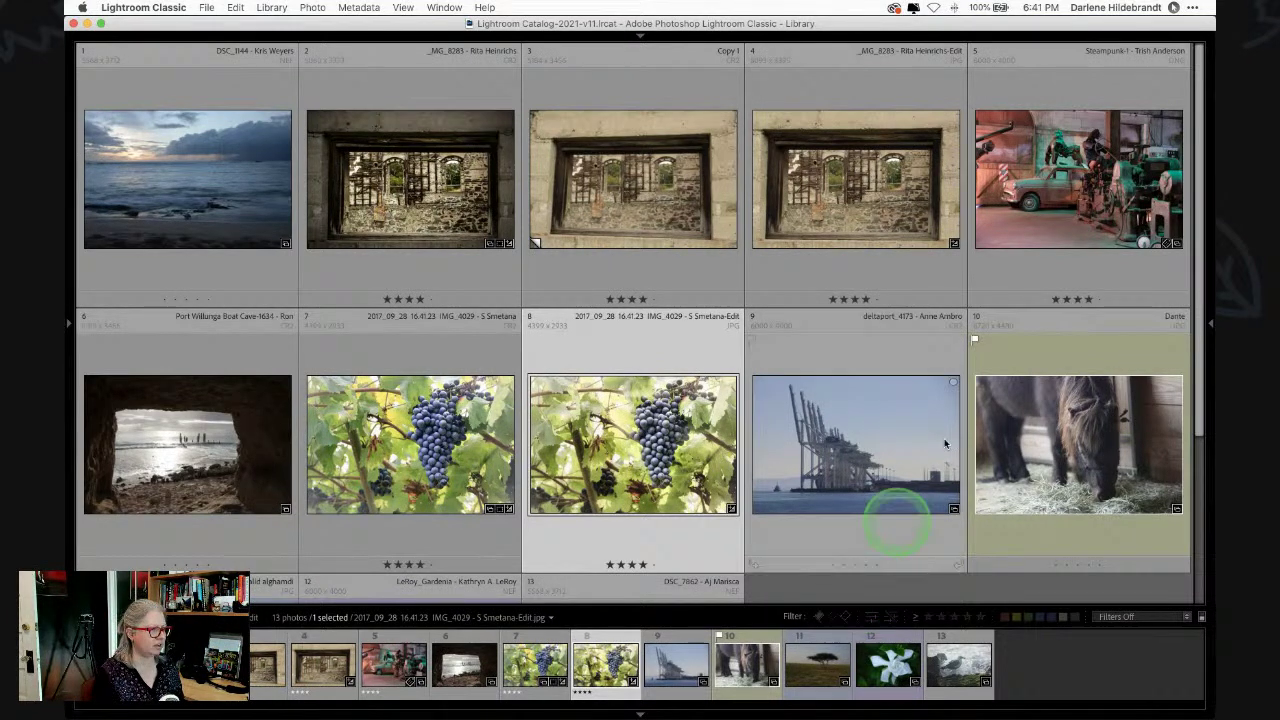
- View the steampunk workshop photo enlarged and return to the grid
{"action": "left_click", "coordinate": [1018, 232]}
{"action": "double_click", "coordinate": [1018, 232]}
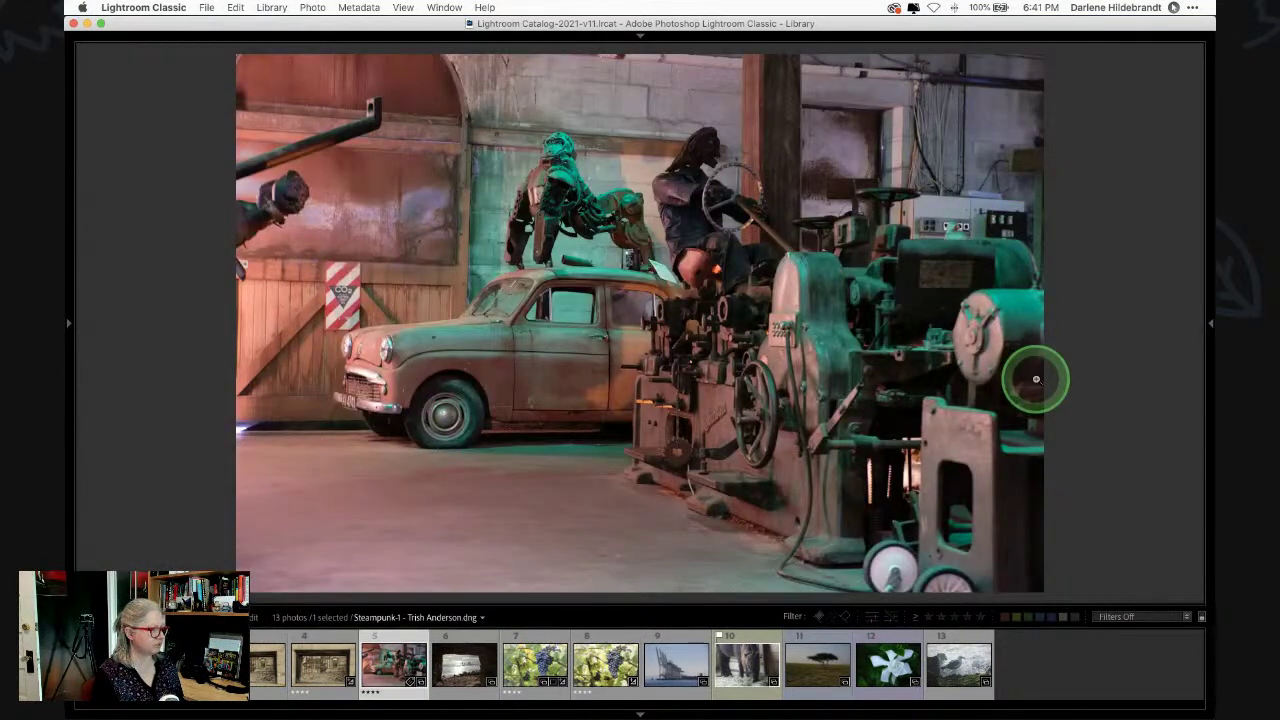
{"action": "double_click", "coordinate": [1036, 379]}
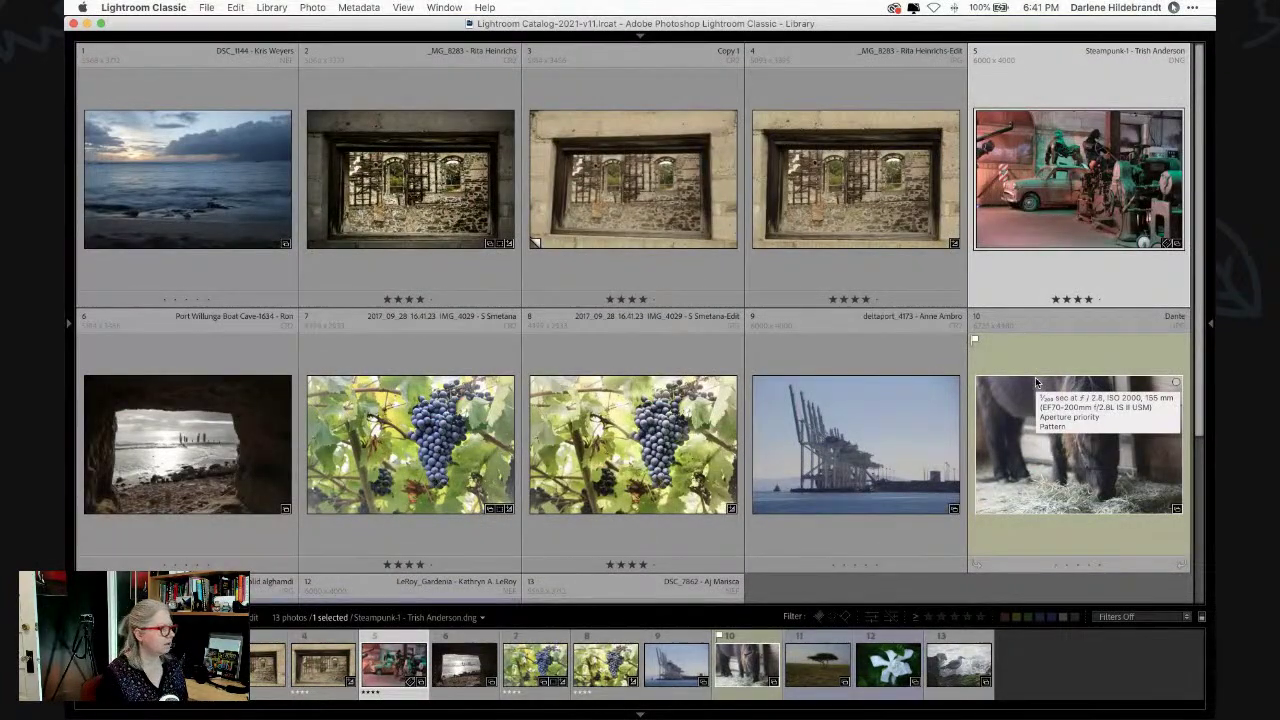
{"action": "left_click", "coordinate": [131, 441]}
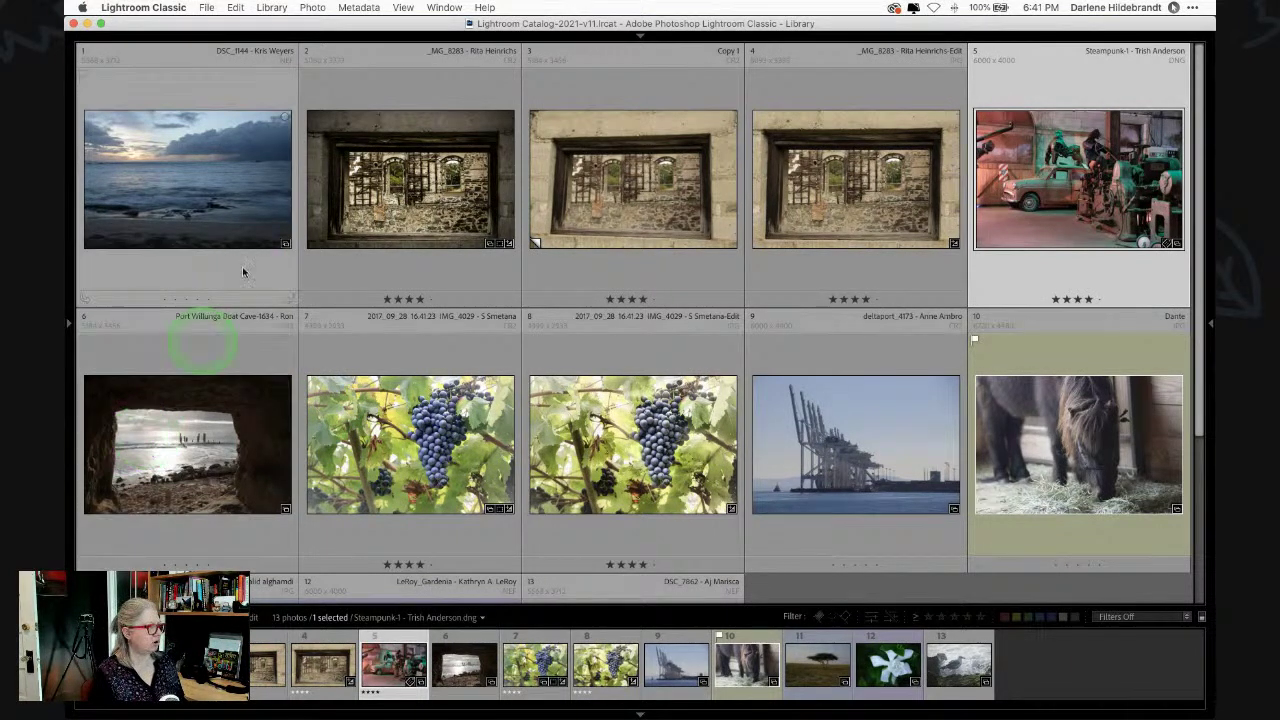
- Select the three stone-window photos and both grape photos and give them a red color label
{"action": "left_click", "coordinate": [340, 220]}
{"action": "left_click", "coordinate": [677, 206], "text": "super"}
{"action": "left_click", "coordinate": [803, 194], "text": "super"}
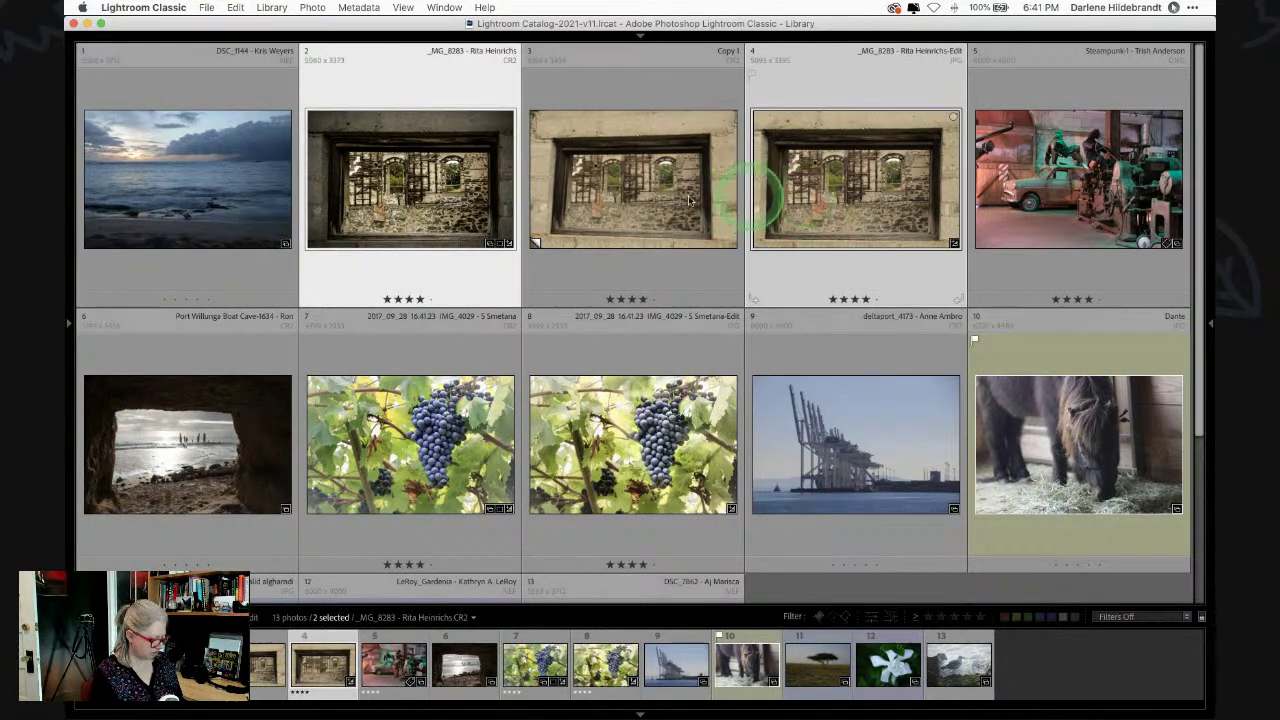
{"action": "left_click", "coordinate": [639, 393], "text": "super"}
{"action": "left_click", "coordinate": [450, 430], "text": "super"}
{"action": "key", "text": "6"}
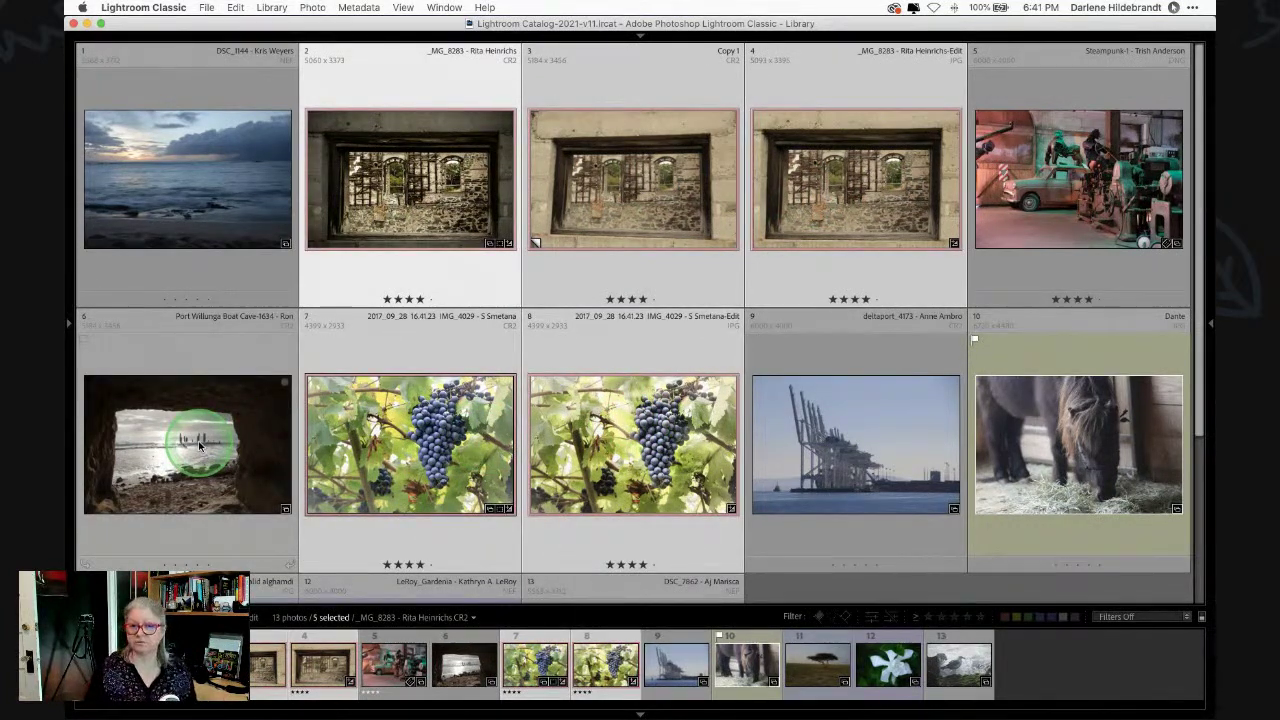
- Remove the red label from the five selected photos and assign it again
{"action": "mouse_move", "coordinate": [199, 446]}
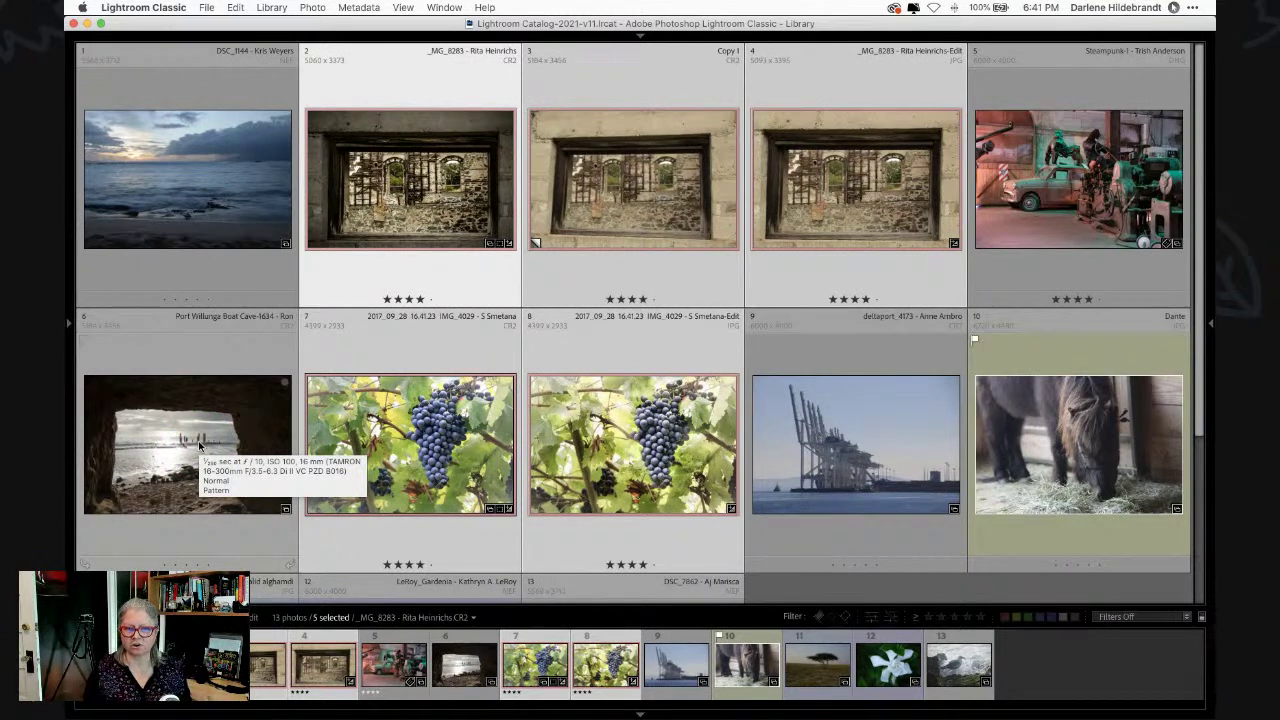
{"action": "key", "text": "6"}
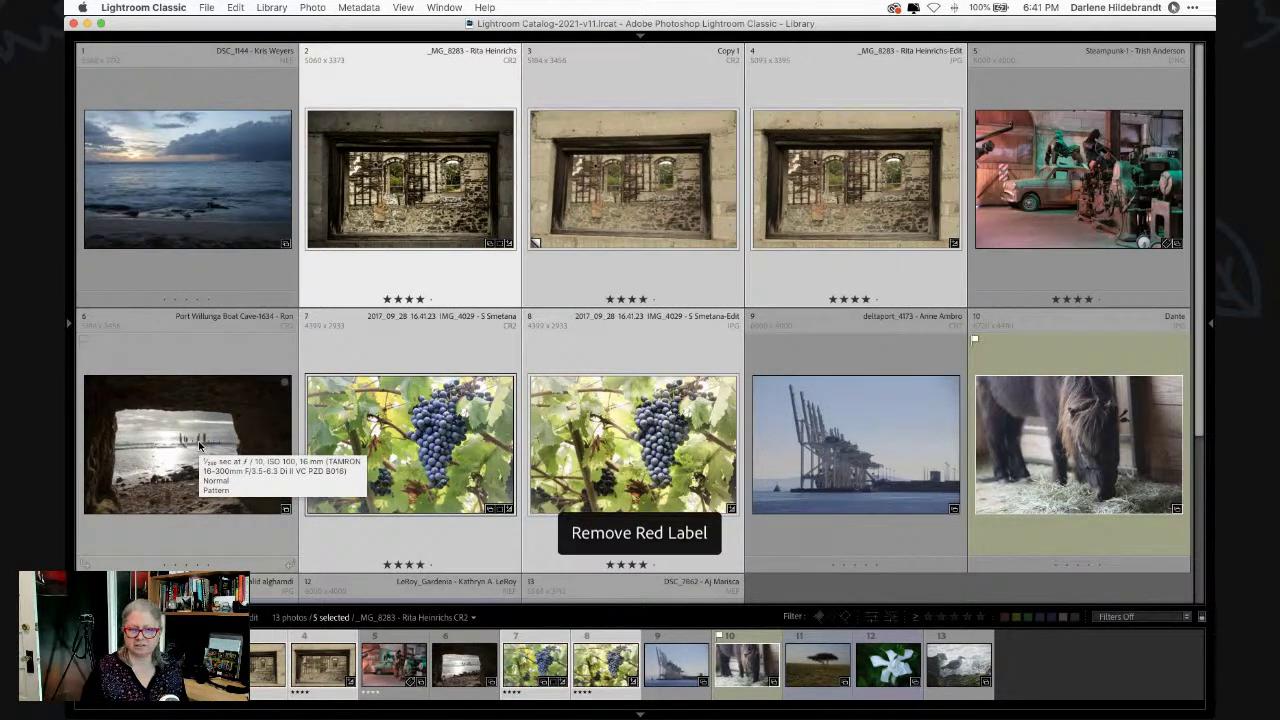
{"action": "key", "text": "6"}
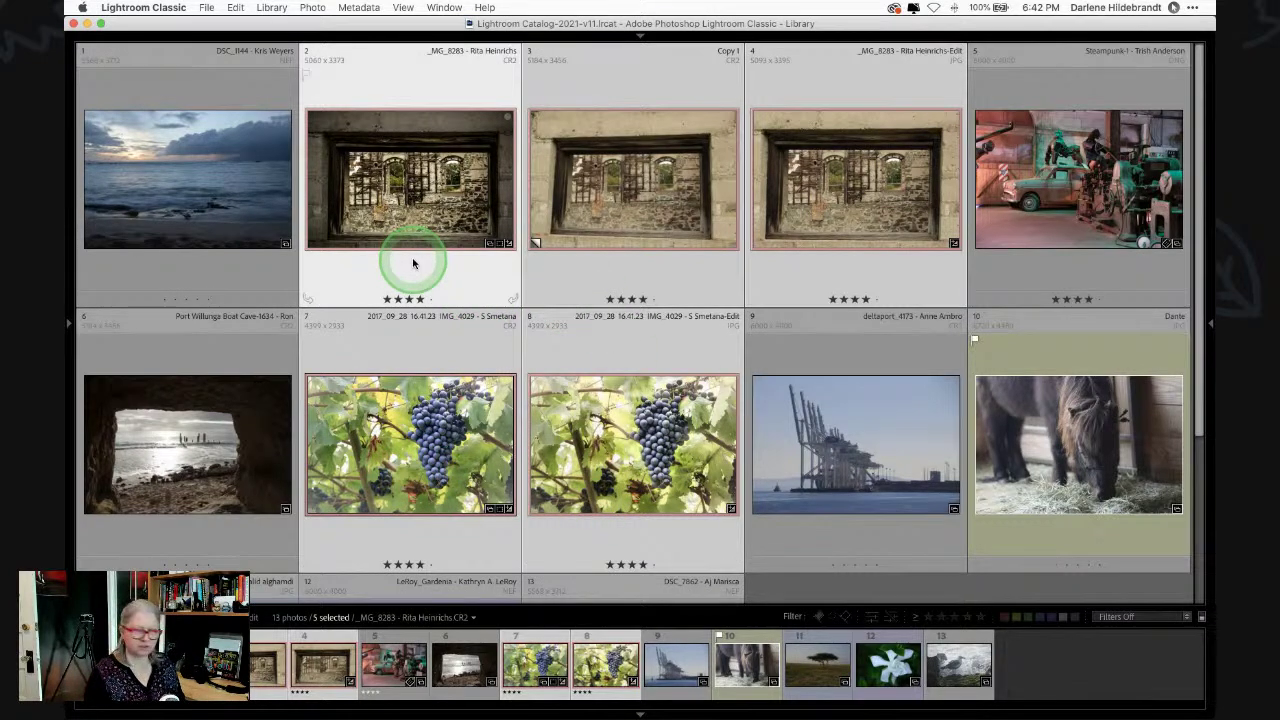
- Cycle the star rating of the selected photos from 1 to 5 and set it back to 4
{"action": "key", "text": "1"}
{"action": "key", "text": "2"}
{"action": "key", "text": "3"}
{"action": "key", "text": "4"}
{"action": "key", "text": "5"}
{"action": "key", "text": "4"}
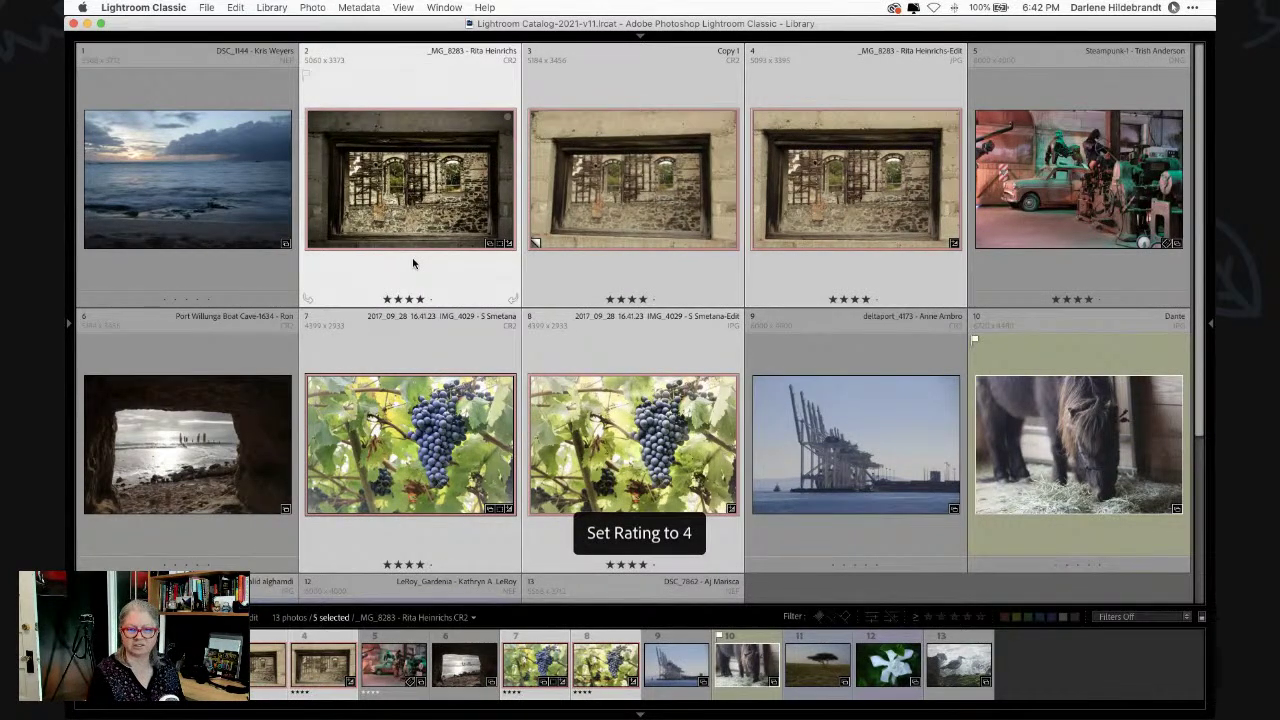
- Toggle the selected photos' red label, cycle through the other color labels up to Blue, and set them back to Red
{"action": "key", "text": "6"}
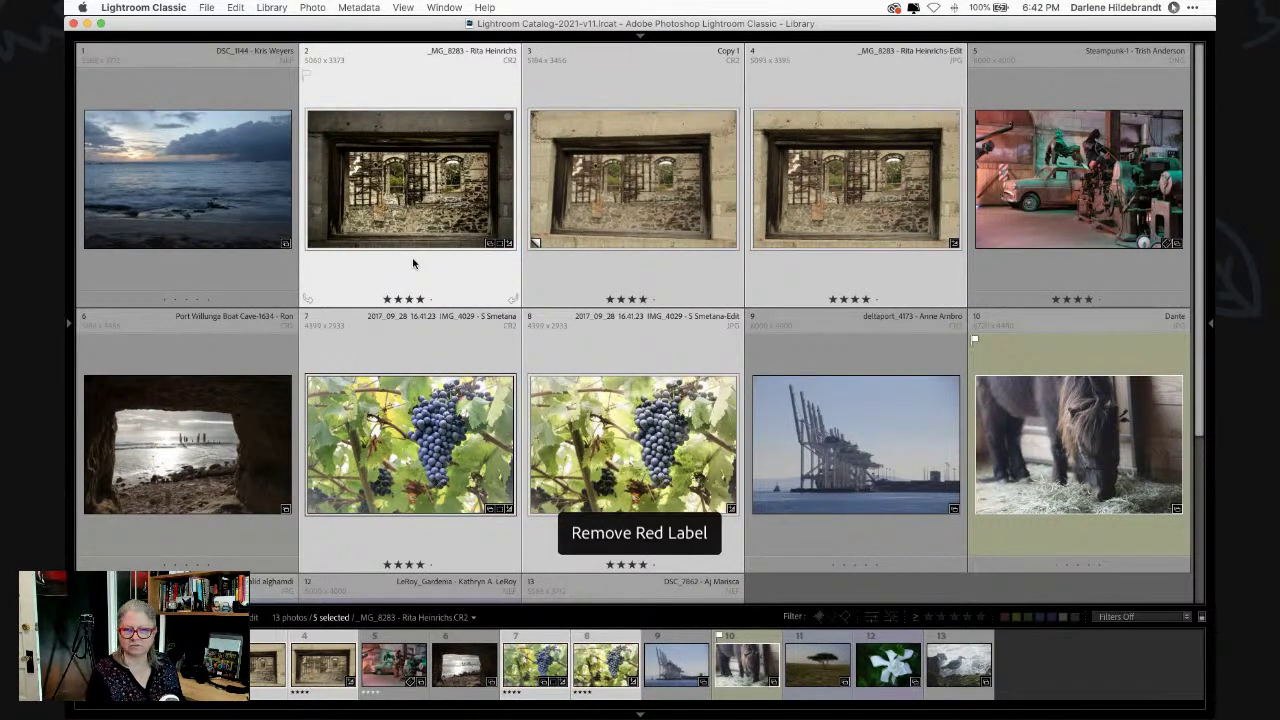
{"action": "key", "text": "6"}
{"action": "key", "text": "7"}
{"action": "key", "text": "8"}
{"action": "key", "text": "9"}
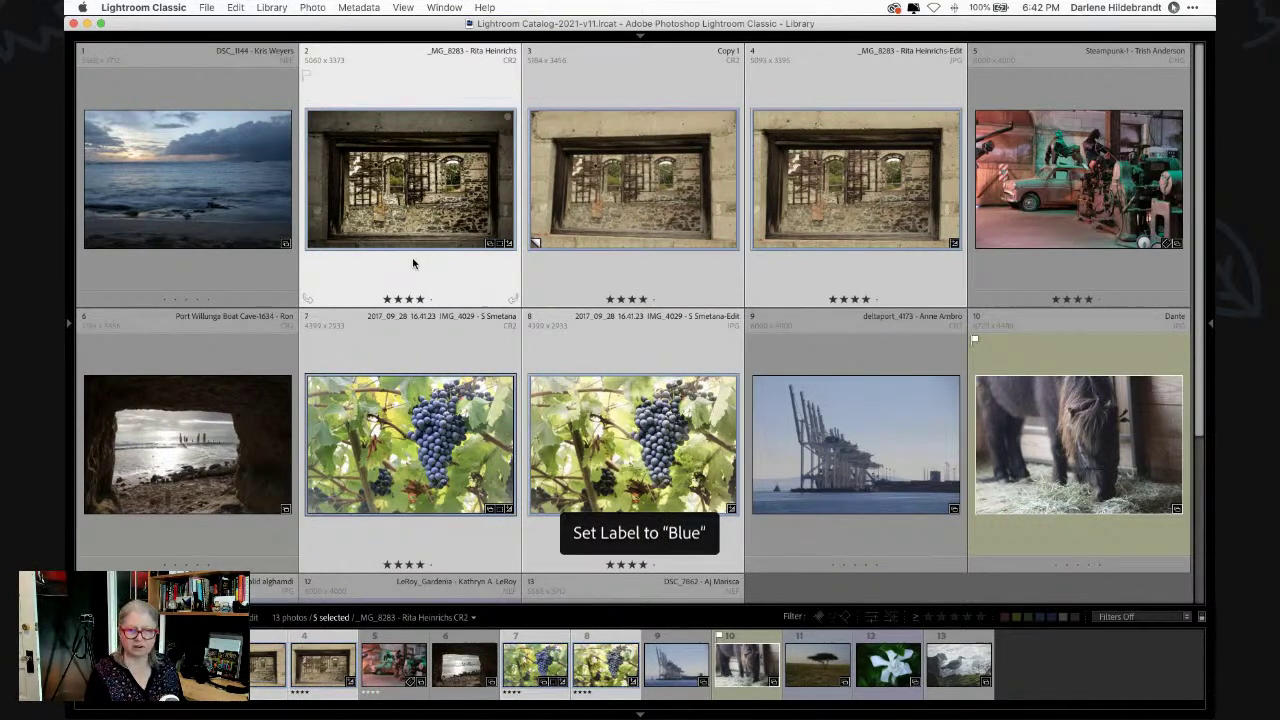
{"action": "key", "text": "6"}
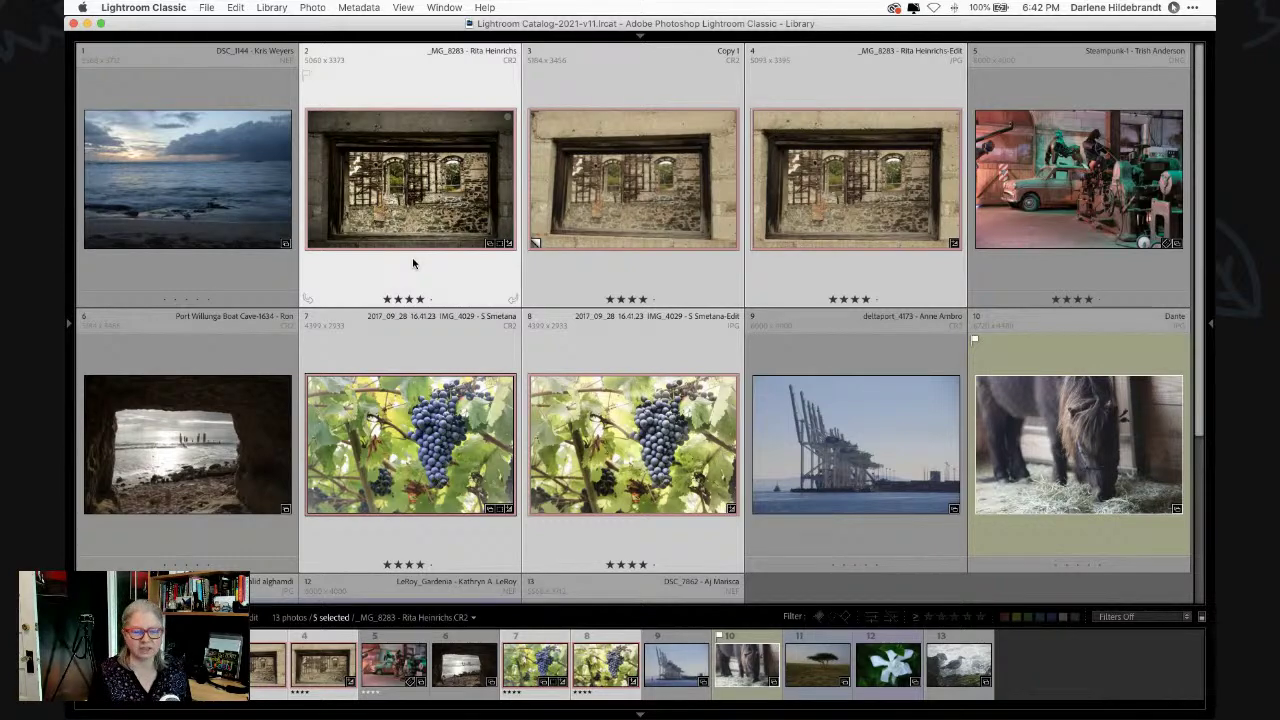
- Add the five selected photos from the To edit collection to the "Edited live - done" collection
{"action": "left_click", "coordinate": [68, 325]}
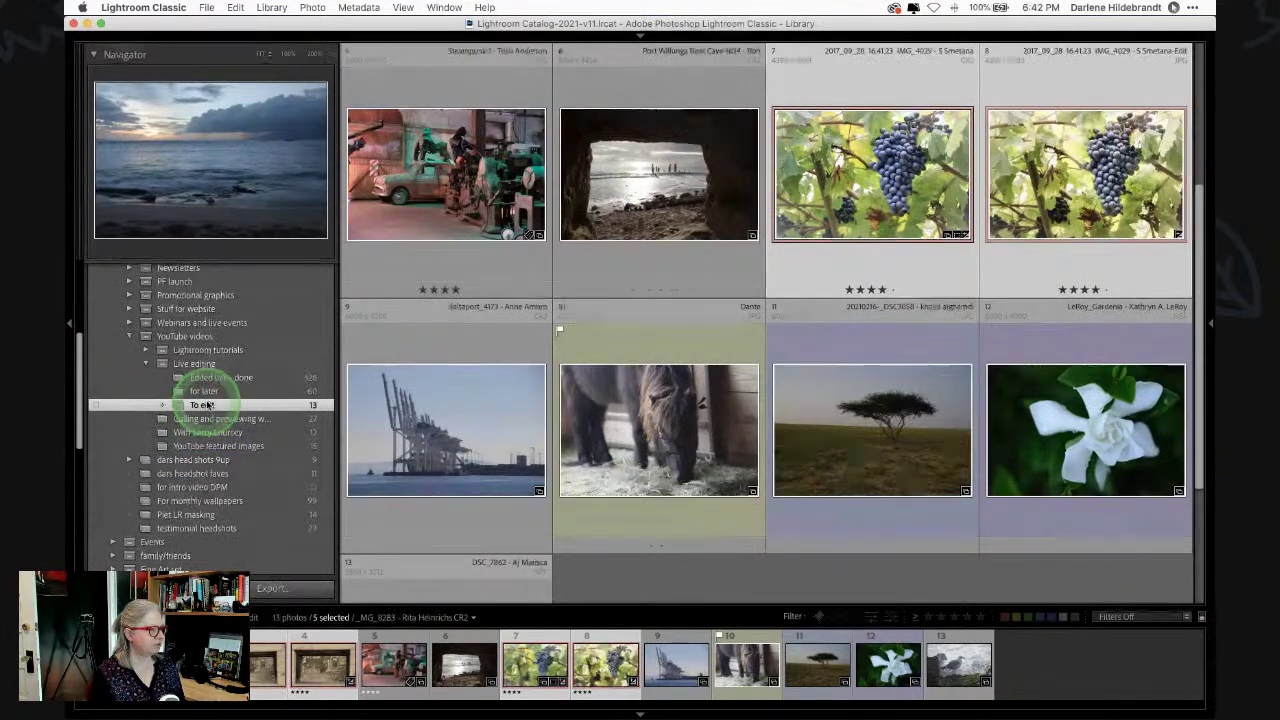
{"action": "left_click", "coordinate": [560, 340]}
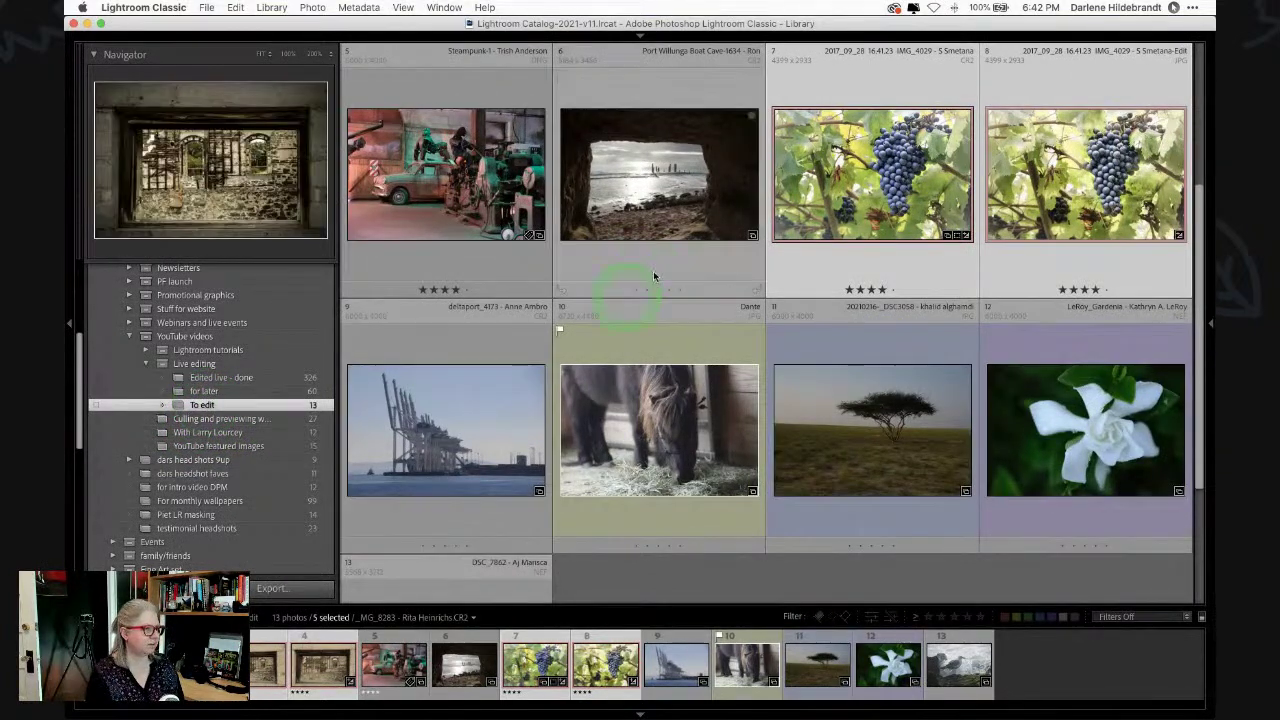
{"action": "scroll", "coordinate": [635, 288], "scroll_direction": "down", "scroll_amount": 3}
{"action": "scroll", "coordinate": [640, 285], "scroll_direction": "up", "scroll_amount": 5}
{"action": "left_click", "coordinate": [655, 268]}
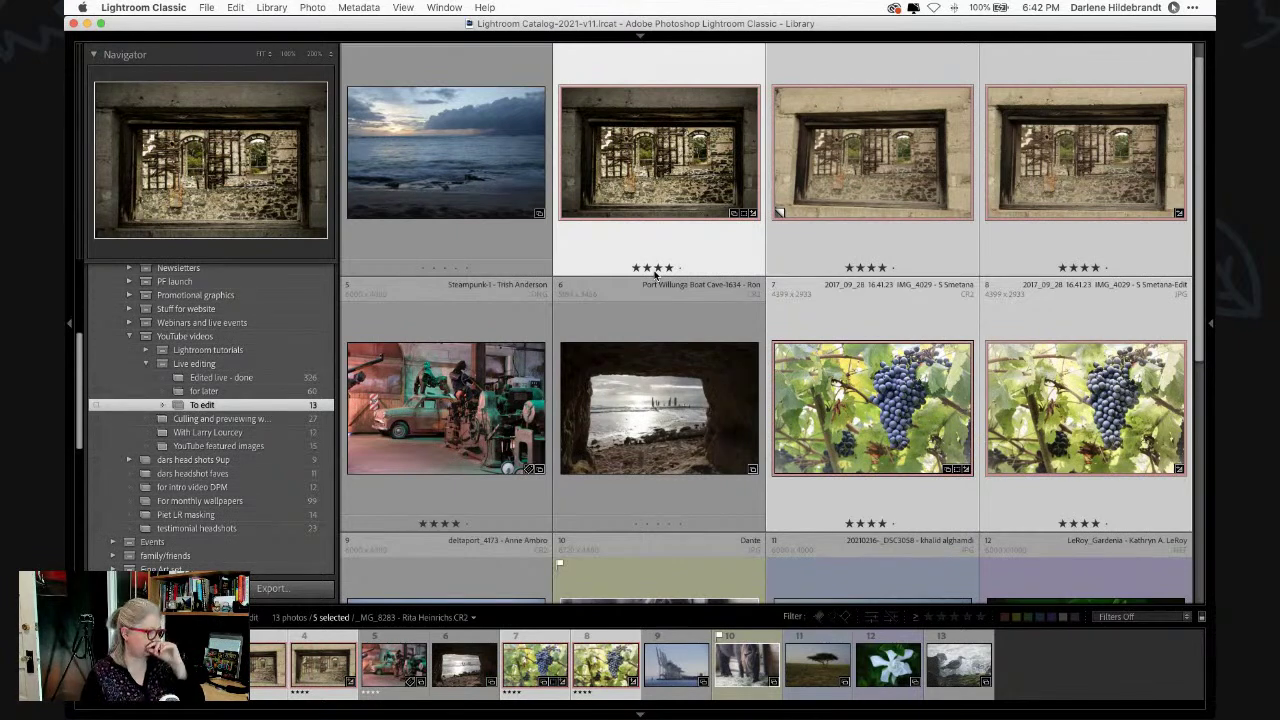
{"action": "left_click", "coordinate": [657, 258]}
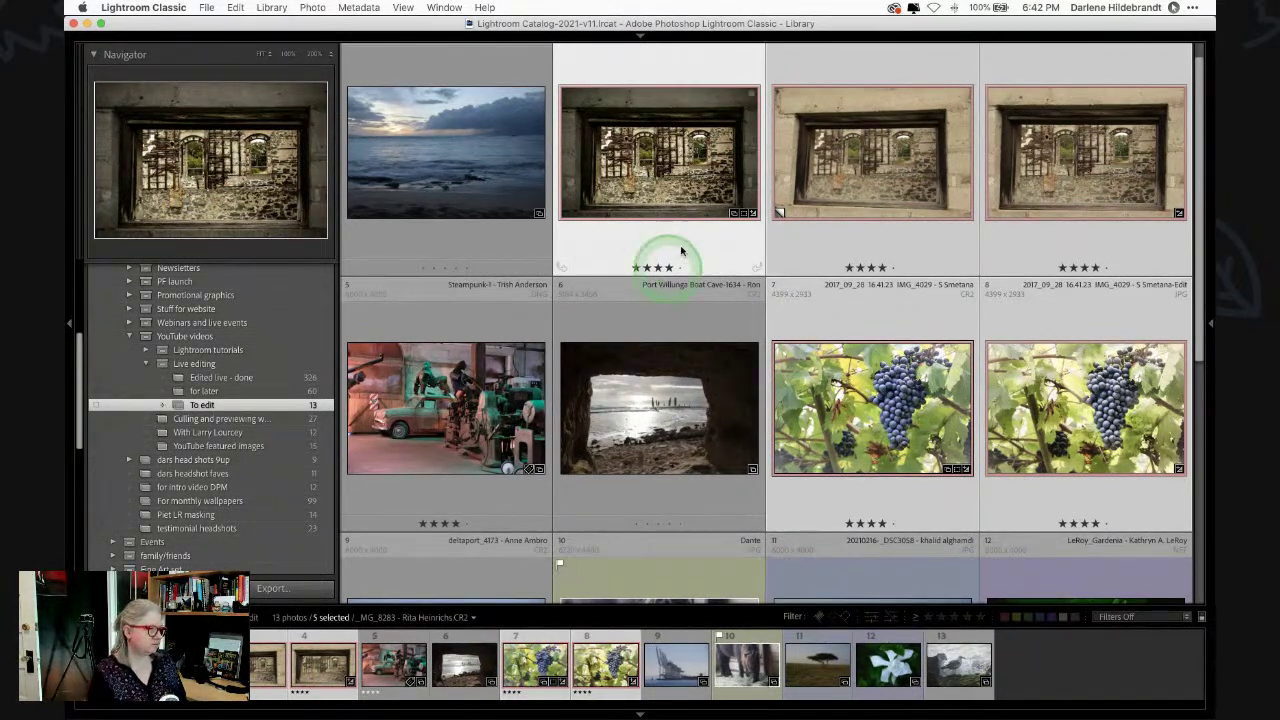
{"action": "left_click_drag", "start_coordinate": [620, 170], "coordinate": [245, 386]}
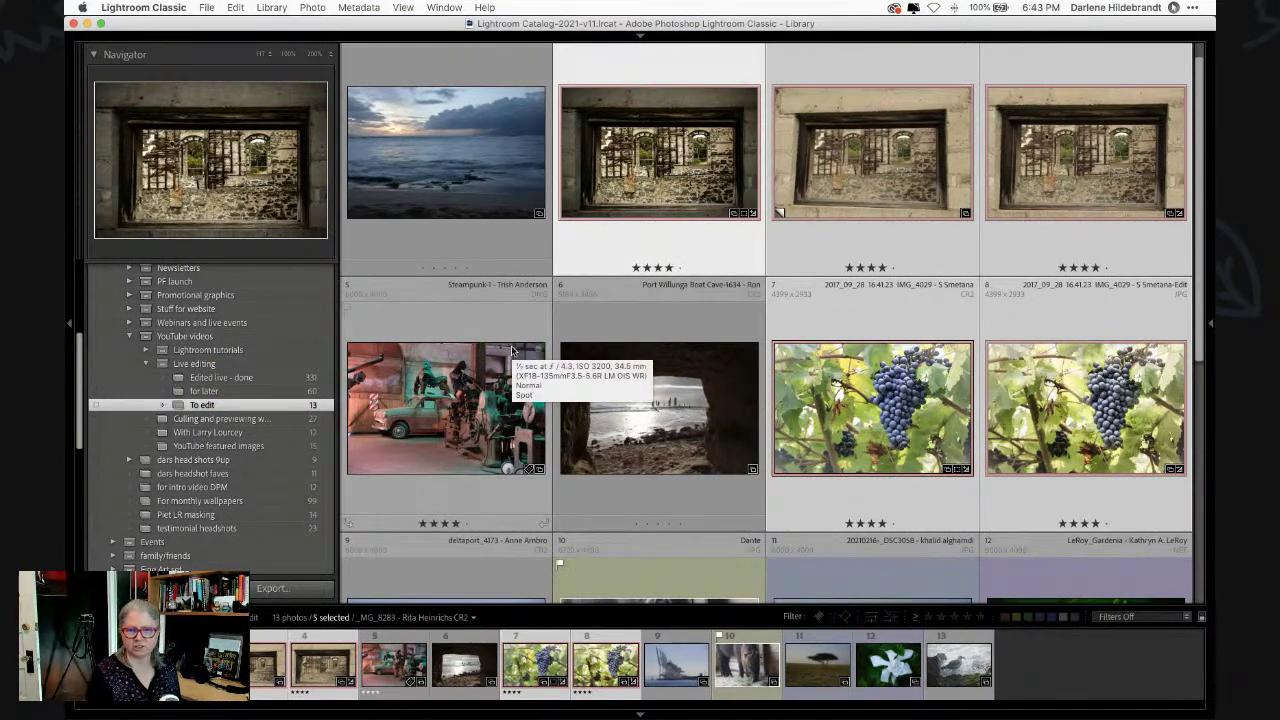
- Open the Port Willunga Boat Cave photo in the Develop module and expand the Basic adjustments
{"action": "scroll", "coordinate": [515, 355], "scroll_direction": "down", "scroll_amount": 2}
{"action": "left_click_drag", "start_coordinate": [566, 330], "coordinate": [610, 307]}
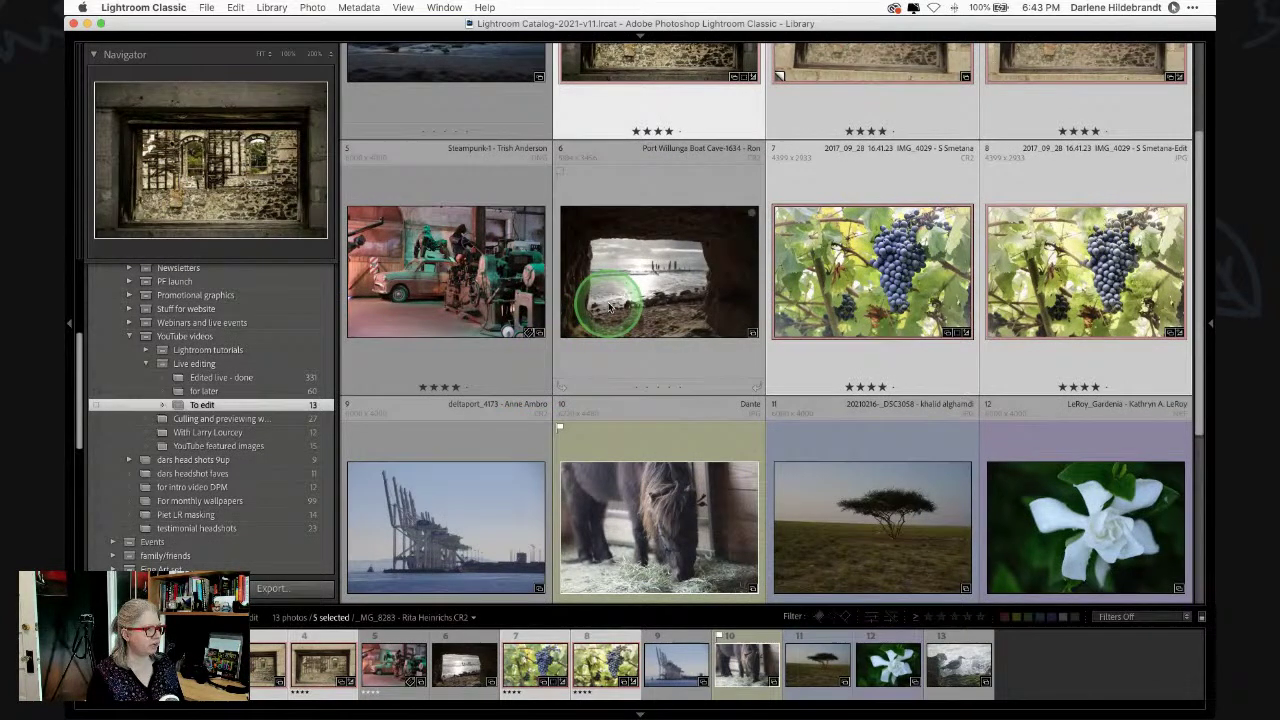
{"action": "double_click", "coordinate": [610, 307]}
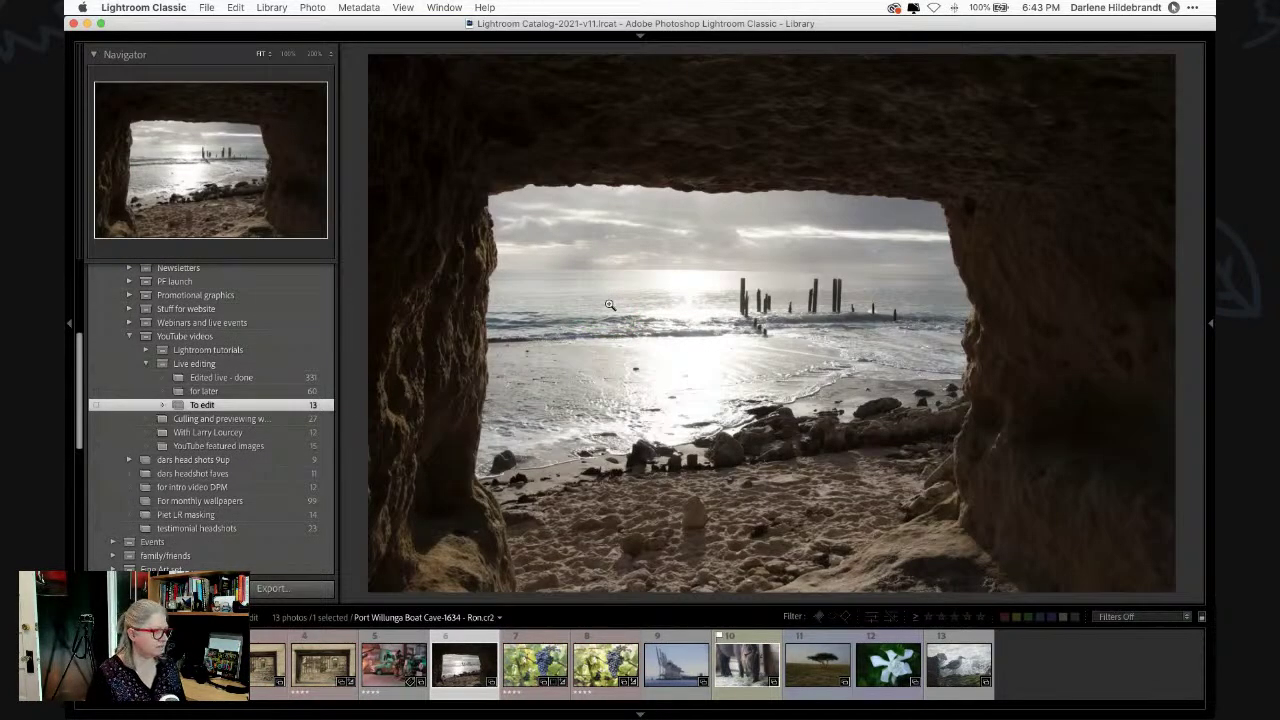
{"action": "key", "text": "d"}
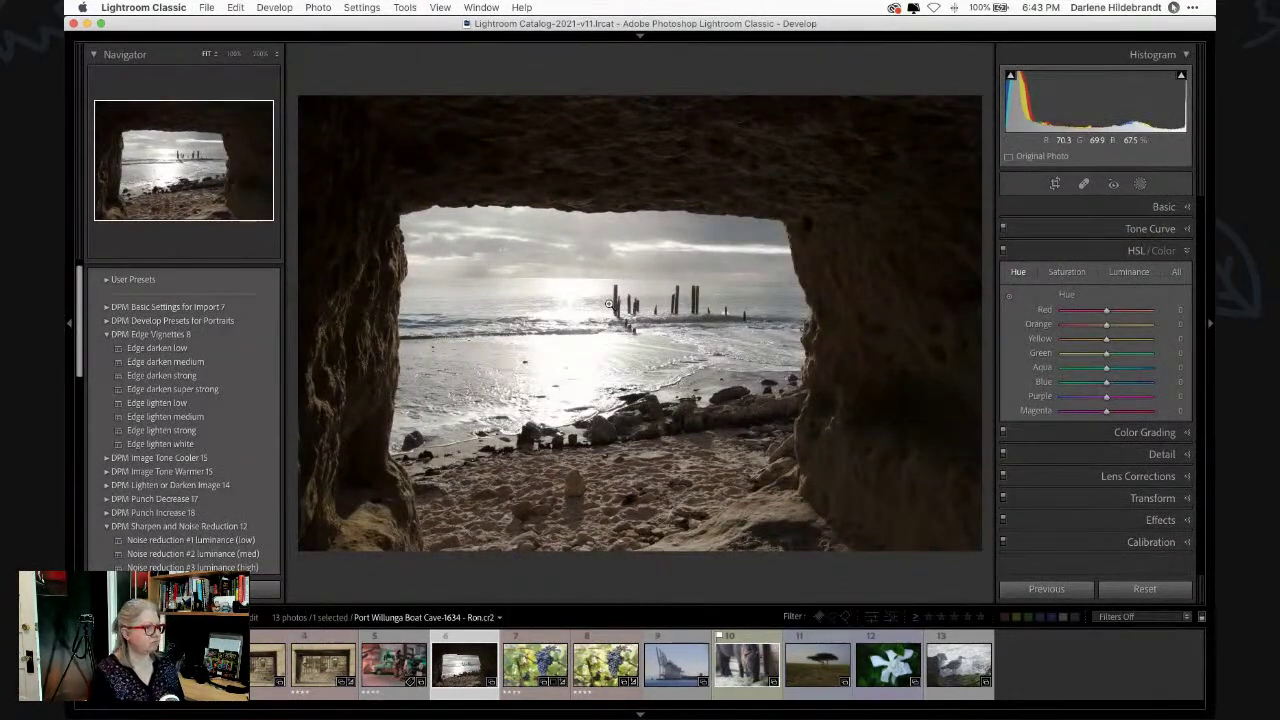
{"action": "left_click", "coordinate": [1152, 205]}
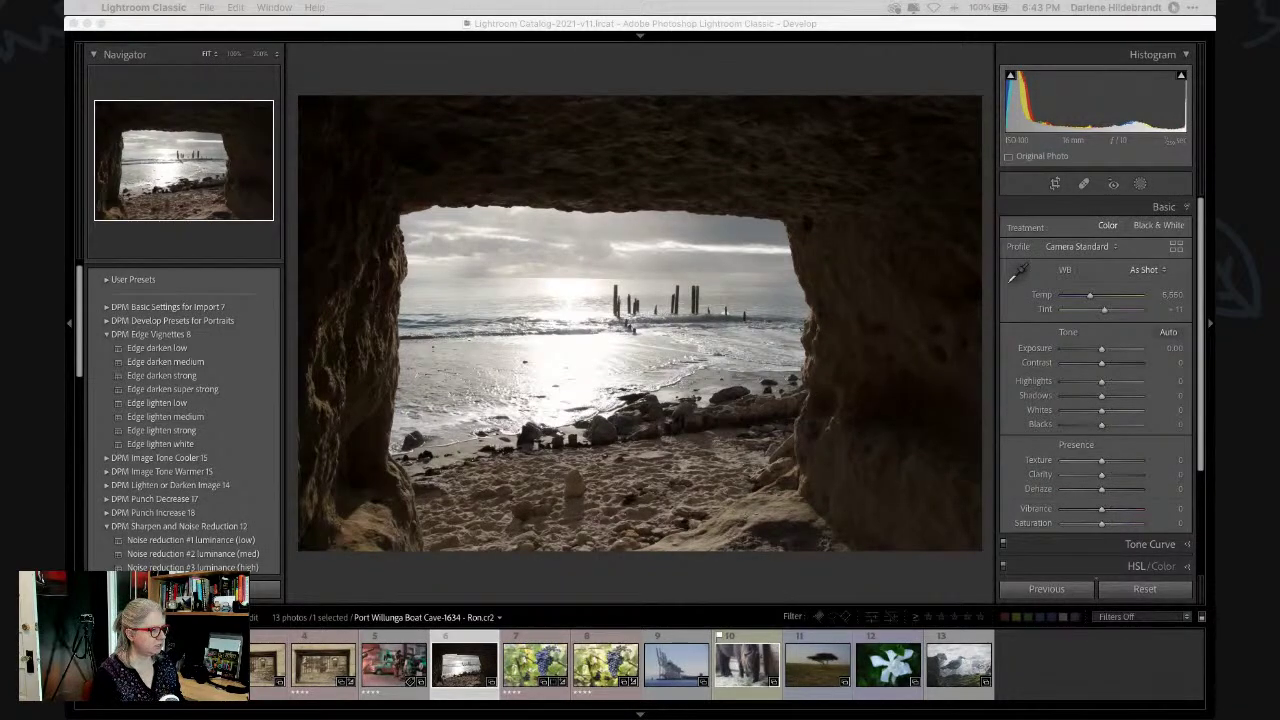
{"action": "left_click_drag", "start_coordinate": [1085, 447], "coordinate": [1000, 435]}
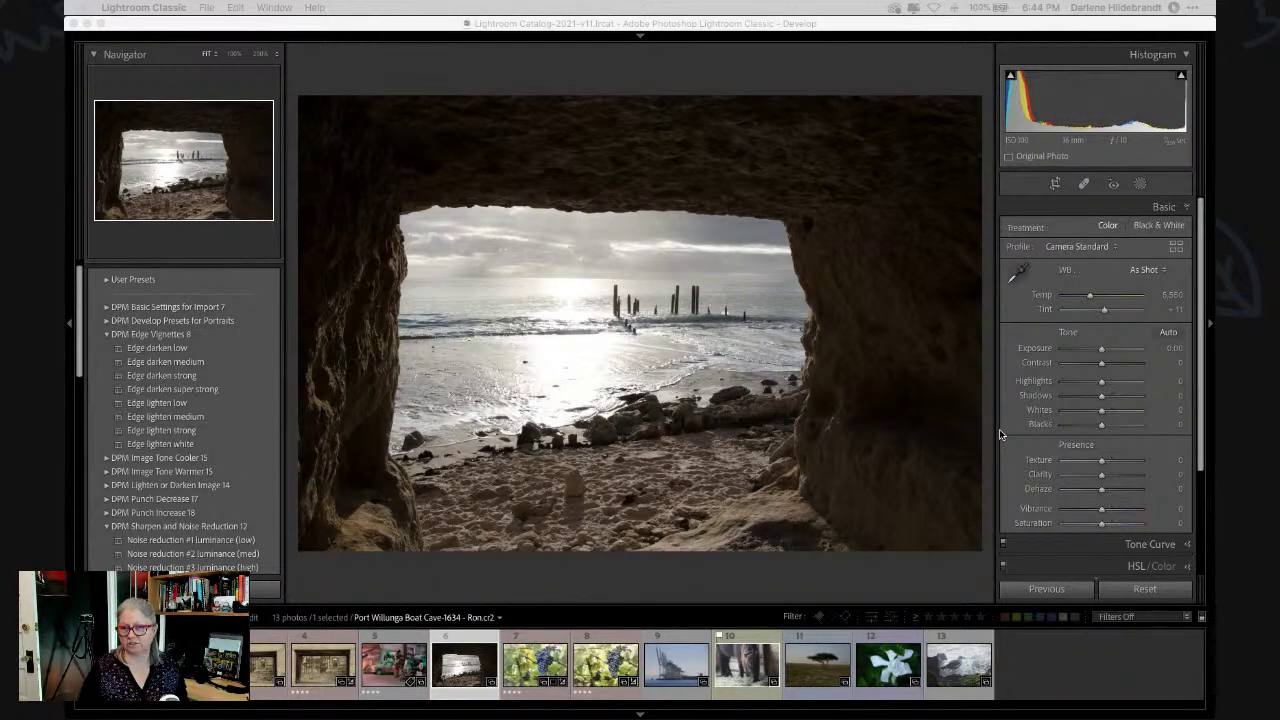
{"action": "left_click", "coordinate": [1000, 434]}
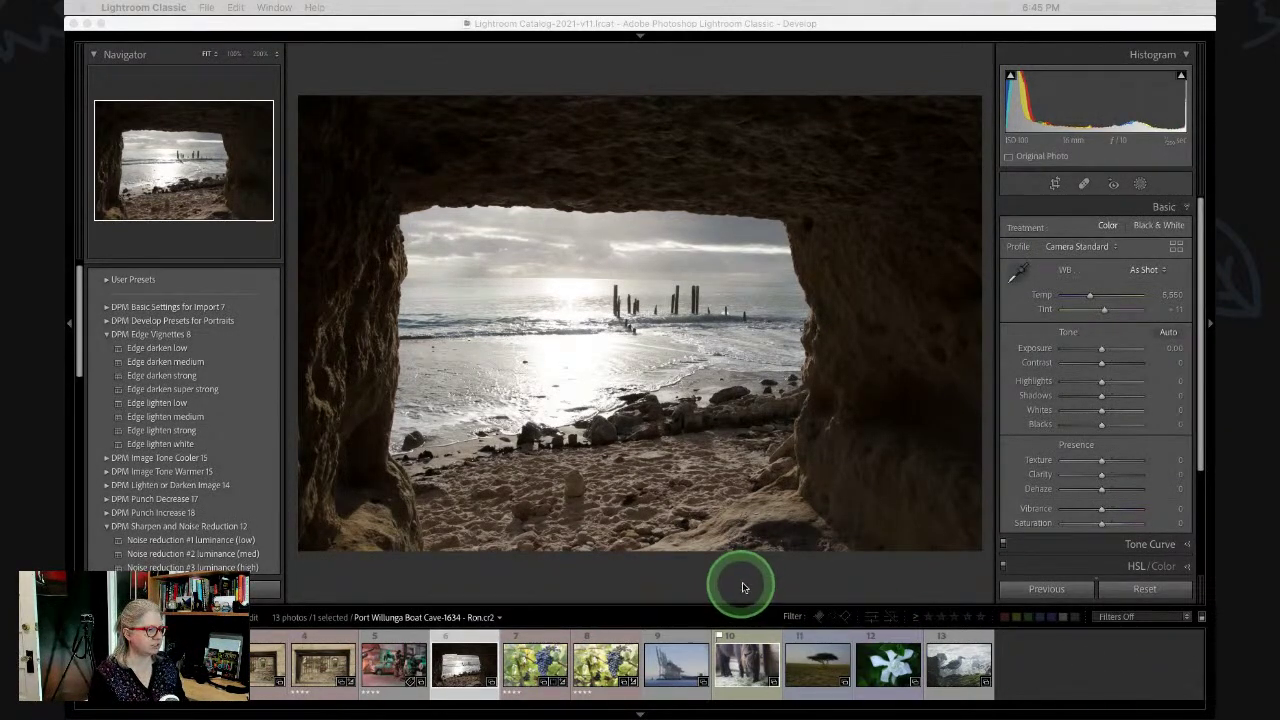
{"action": "left_click", "coordinate": [1055, 183]}
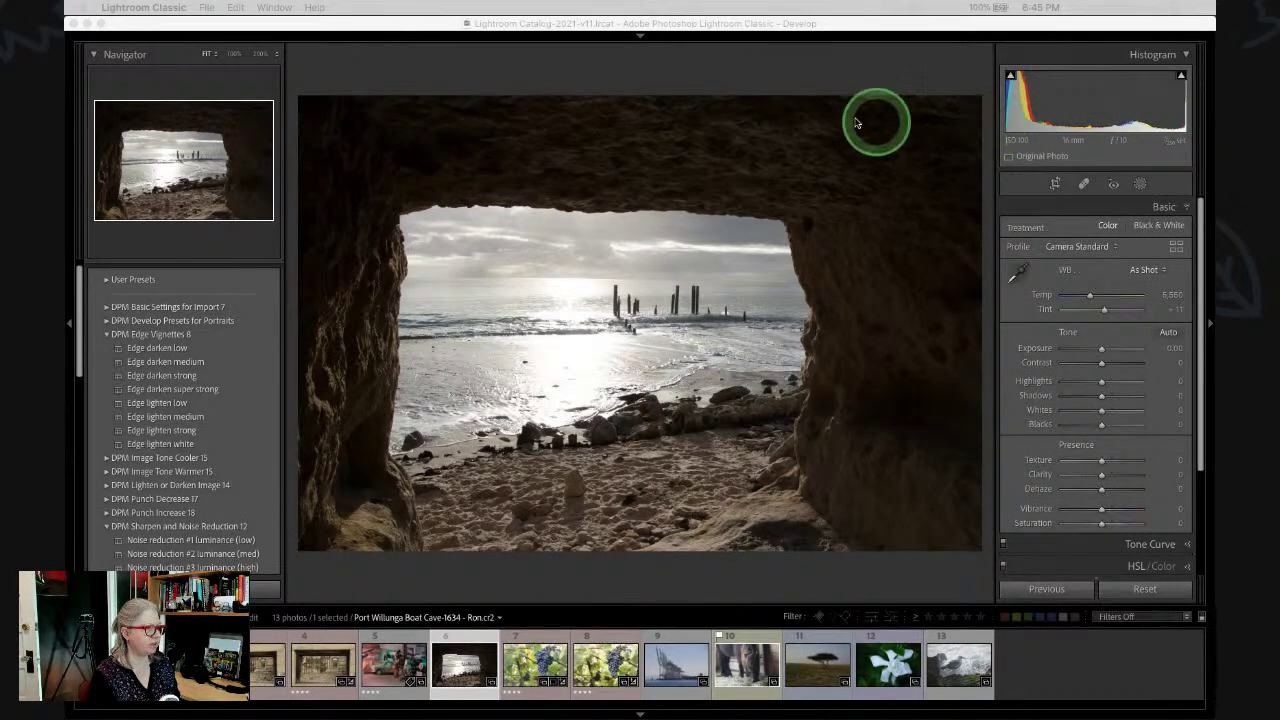
- Turn on the clipping warnings and reduce the cave photo's Highlights to -32
{"action": "key", "text": "j"}
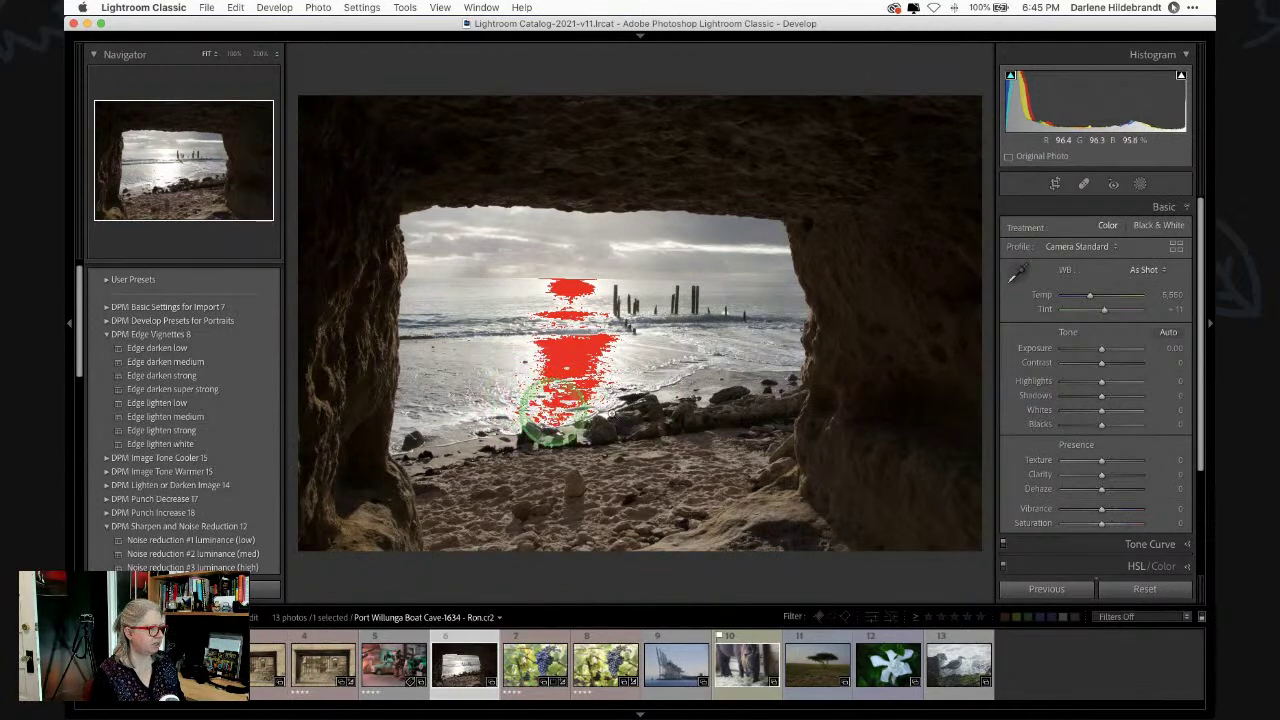
{"action": "left_click_drag", "start_coordinate": [1100, 381], "coordinate": [1090, 384]}
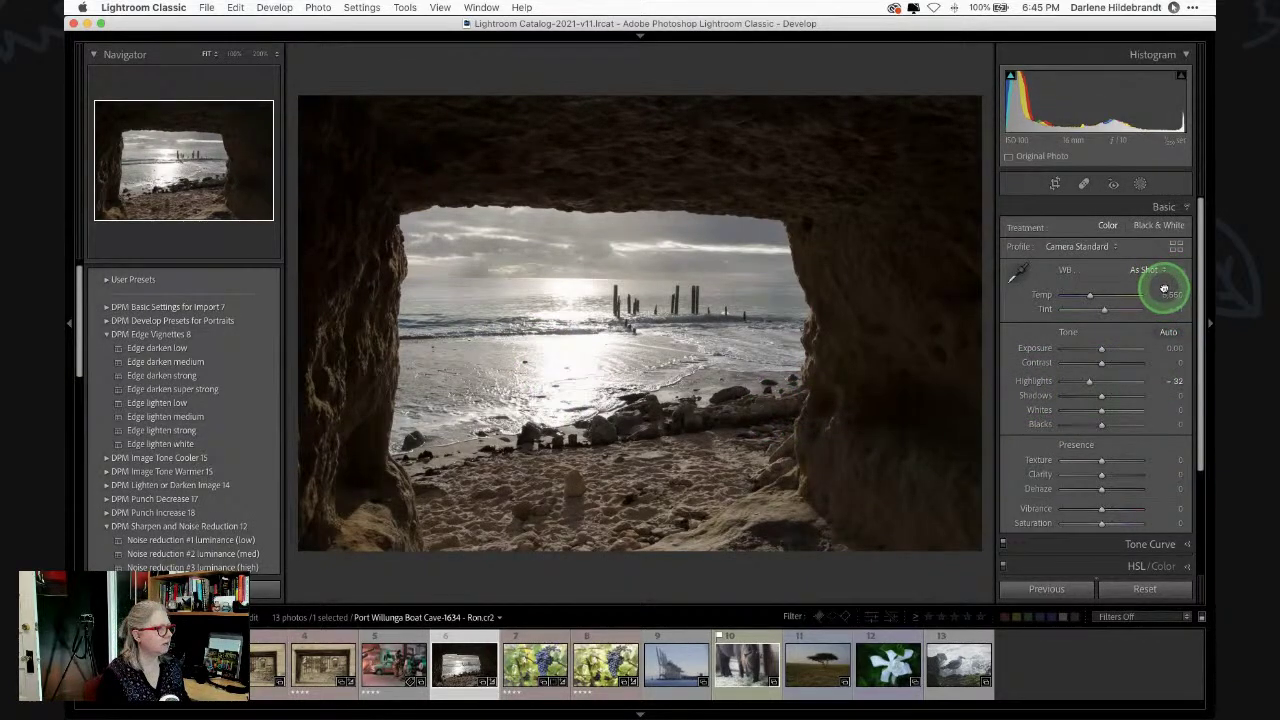
- Cool the cave photo's white balance temperature slightly and apply the Camera Neutral profile
{"action": "scroll", "coordinate": [1161, 290], "scroll_direction": "down", "scroll_amount": 1}
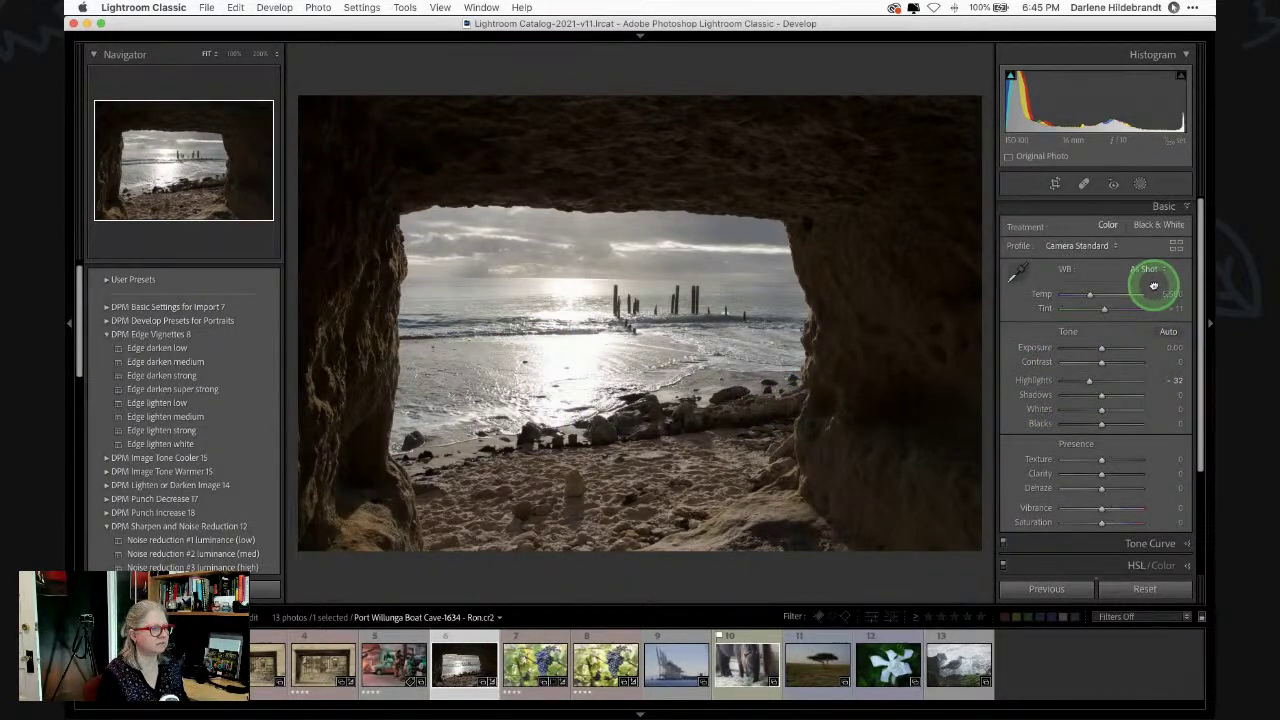
{"action": "left_click_drag", "start_coordinate": [1161, 290], "coordinate": [1166, 293]}
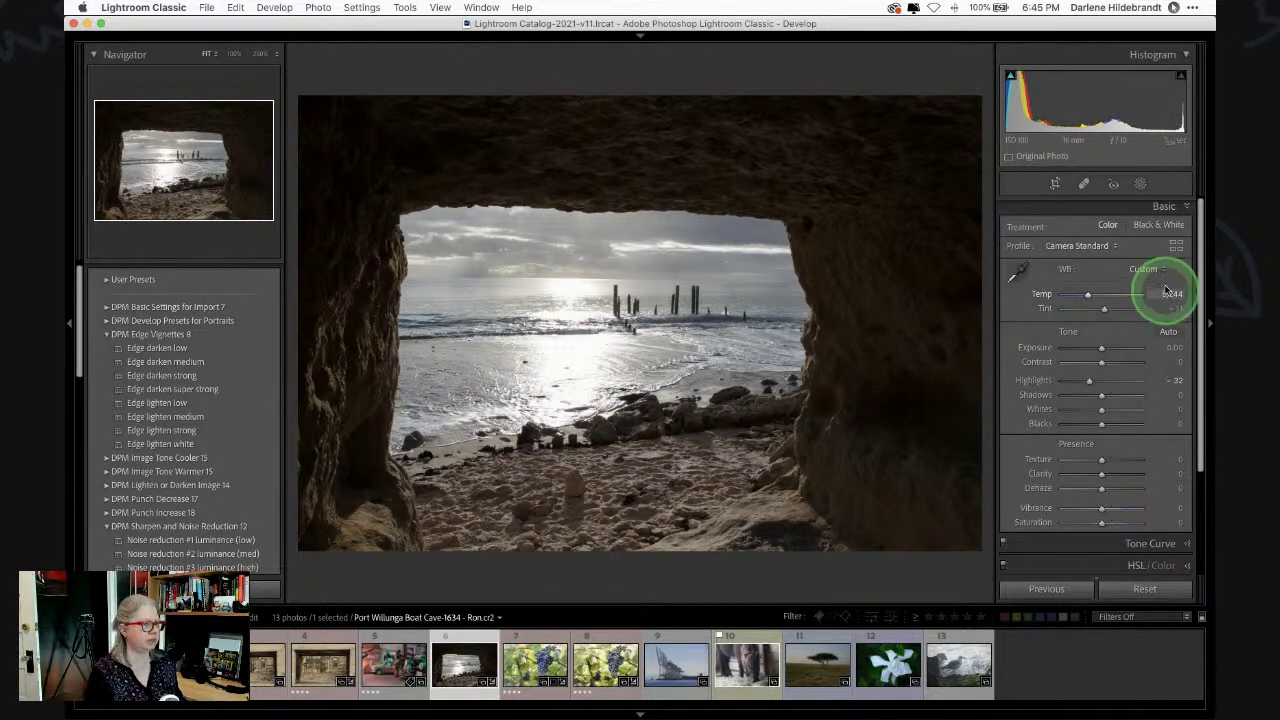
{"action": "left_click", "coordinate": [1175, 245]}
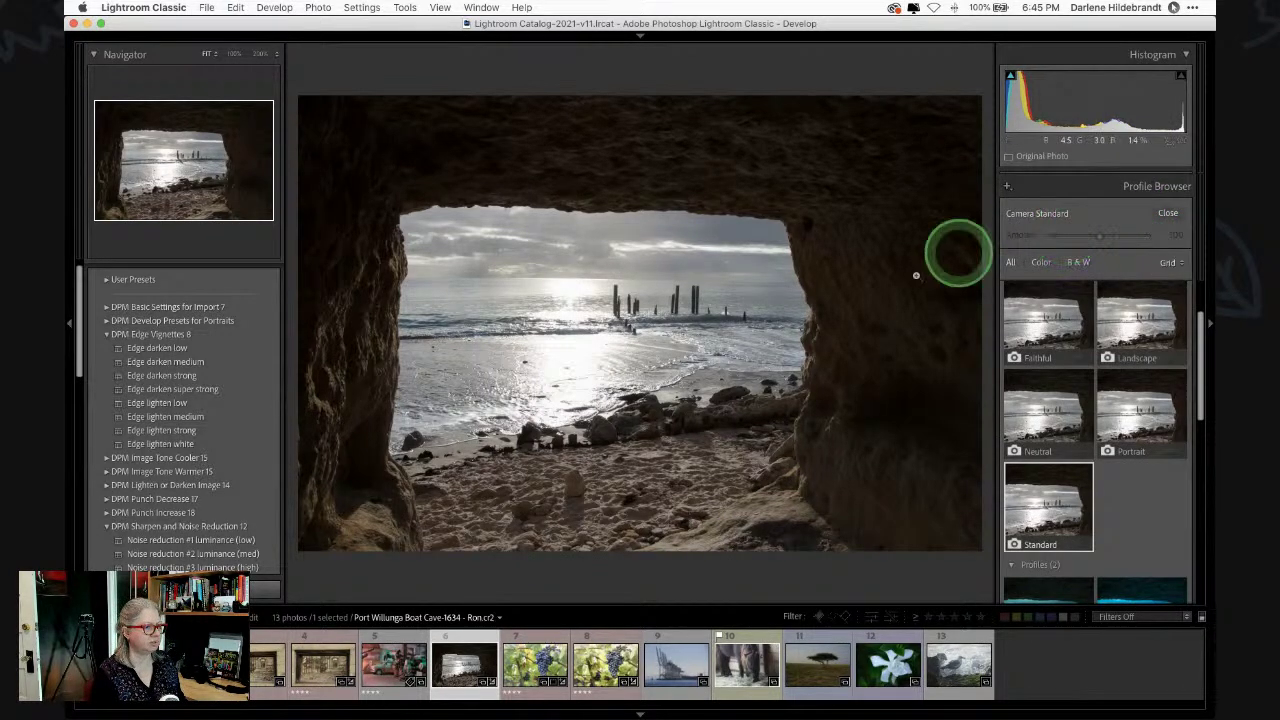
{"action": "left_click", "coordinate": [1057, 418]}
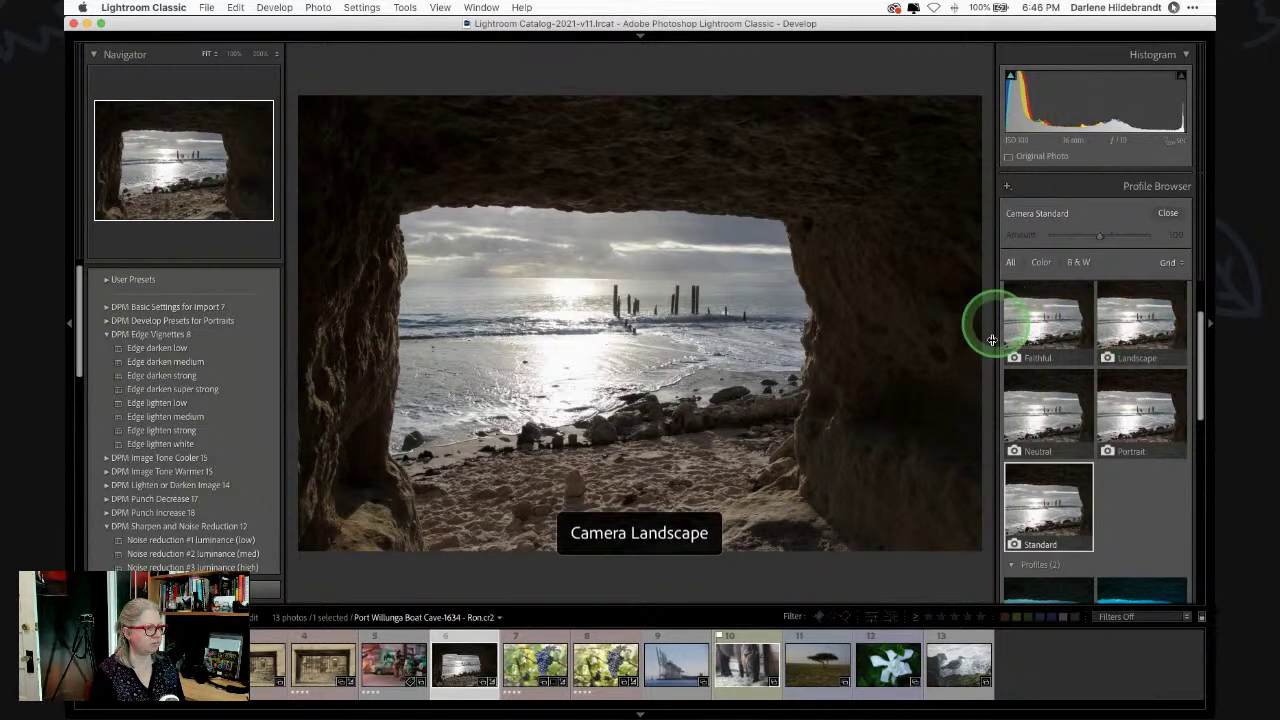
{"action": "left_click", "coordinate": [1047, 427]}
{"action": "left_click", "coordinate": [1167, 213]}
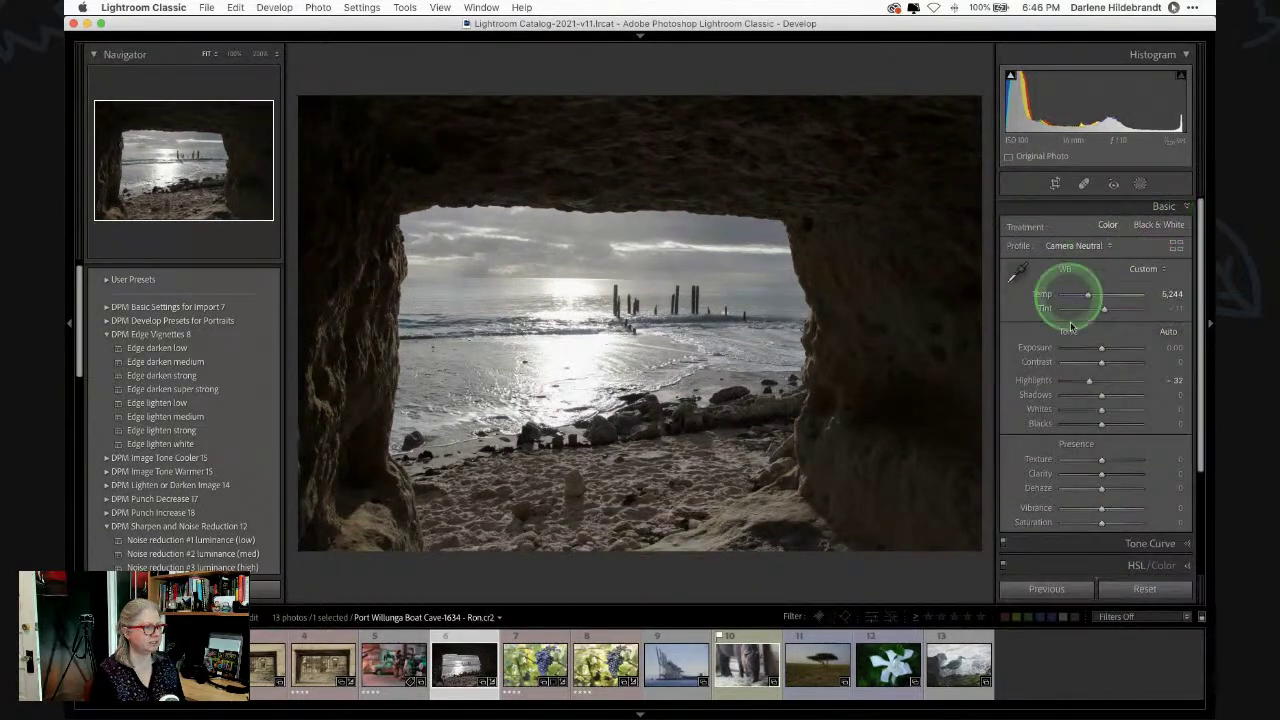
- Set the cave photo's Whites to +17 and Blacks to -4
{"action": "left_click_drag", "start_coordinate": [1101, 409], "coordinate": [1041, 428]}
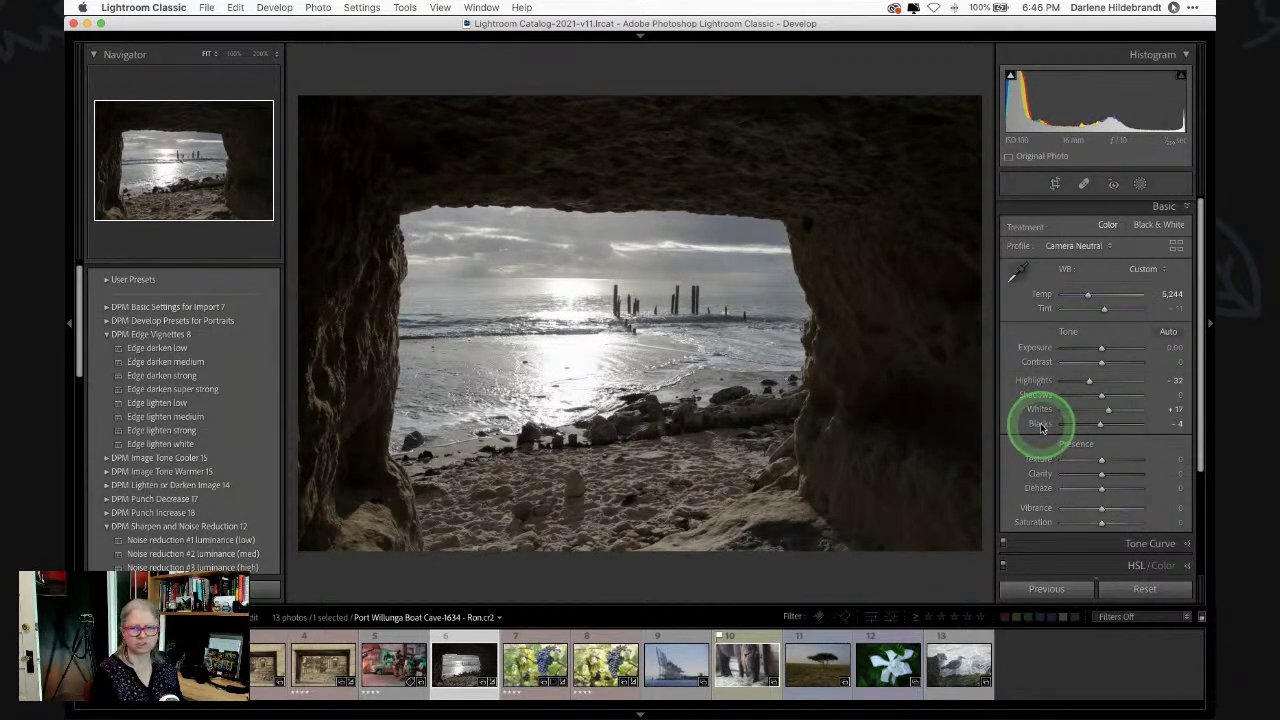
- Compare the Camera Standard profile with Camera Neutral on the sky and sea at 50% zoom, returning to Camera Neutral
{"action": "left_click", "coordinate": [1176, 247]}
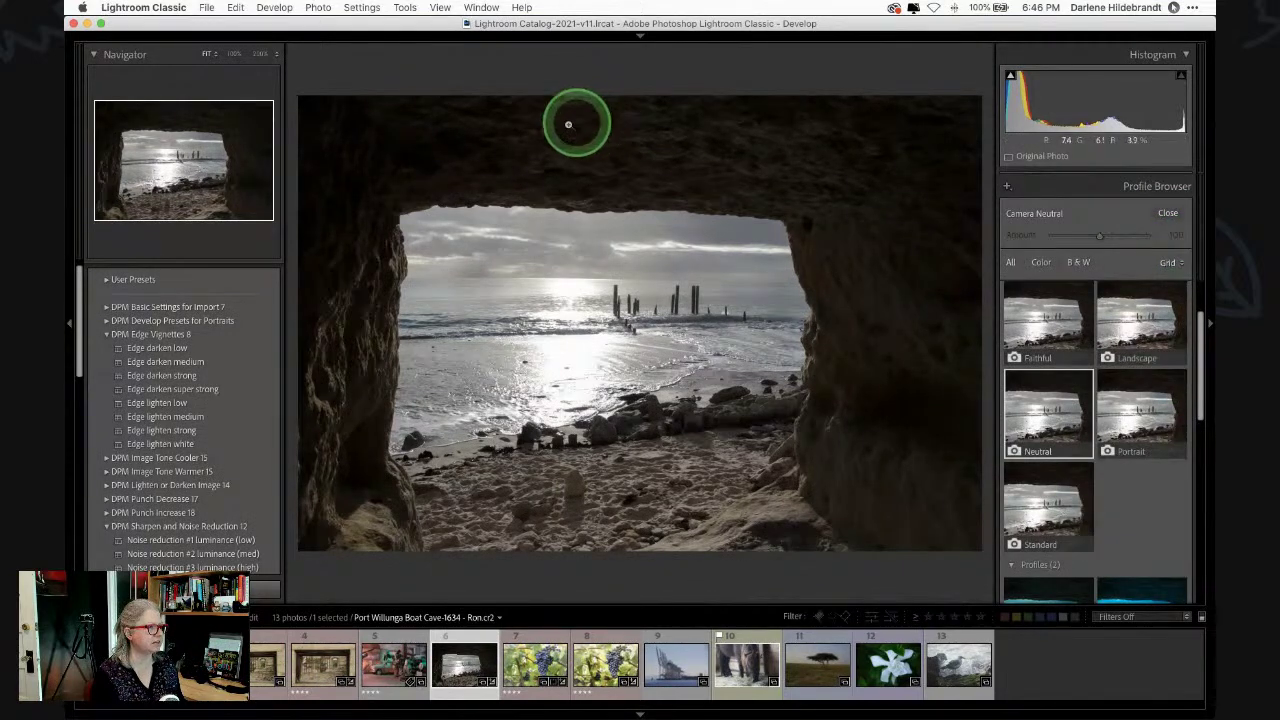
{"action": "left_click", "coordinate": [275, 53]}
{"action": "left_click", "coordinate": [286, 94]}
{"action": "left_click_drag", "start_coordinate": [629, 270], "coordinate": [640, 504]}
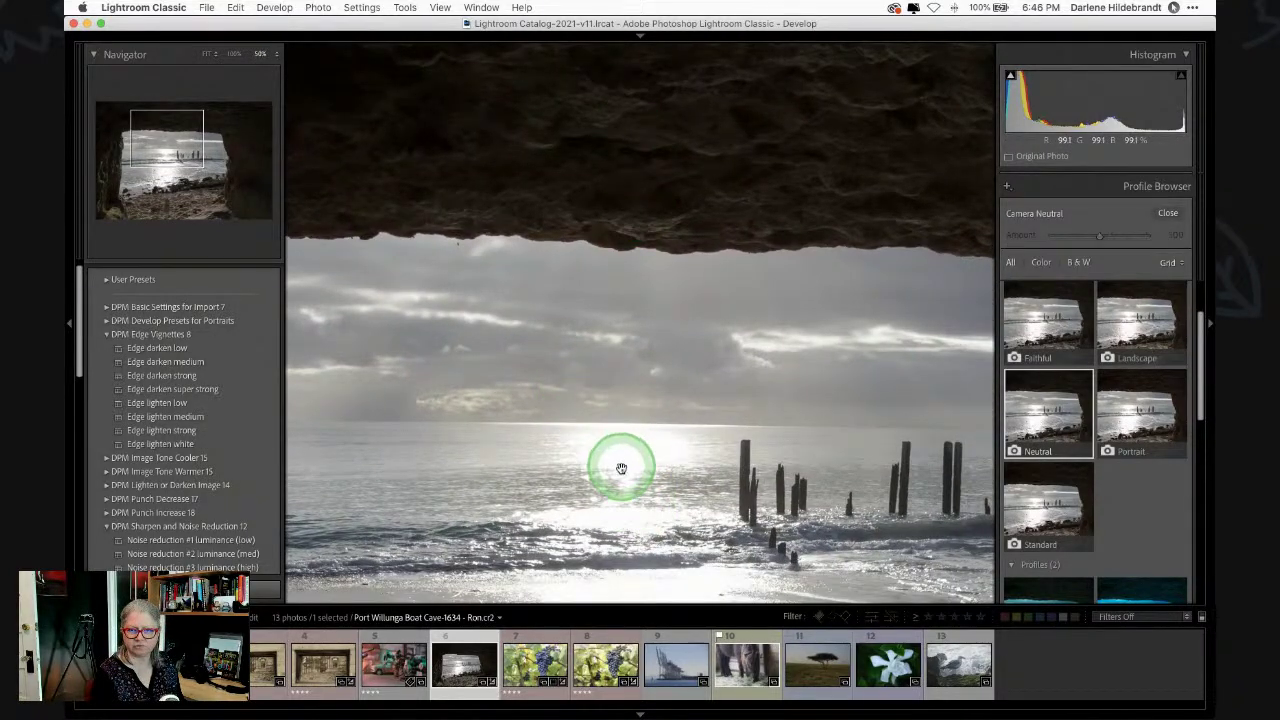
{"action": "left_click", "coordinate": [1030, 507]}
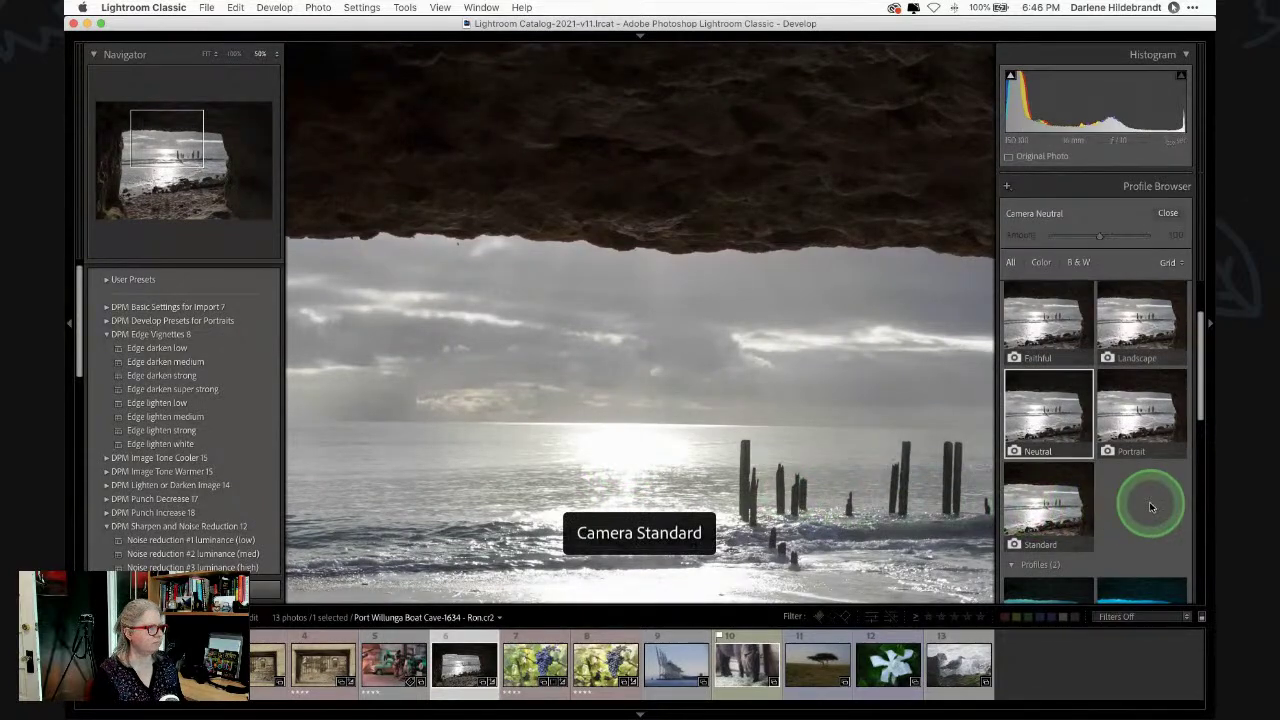
{"action": "left_click", "coordinate": [1043, 508]}
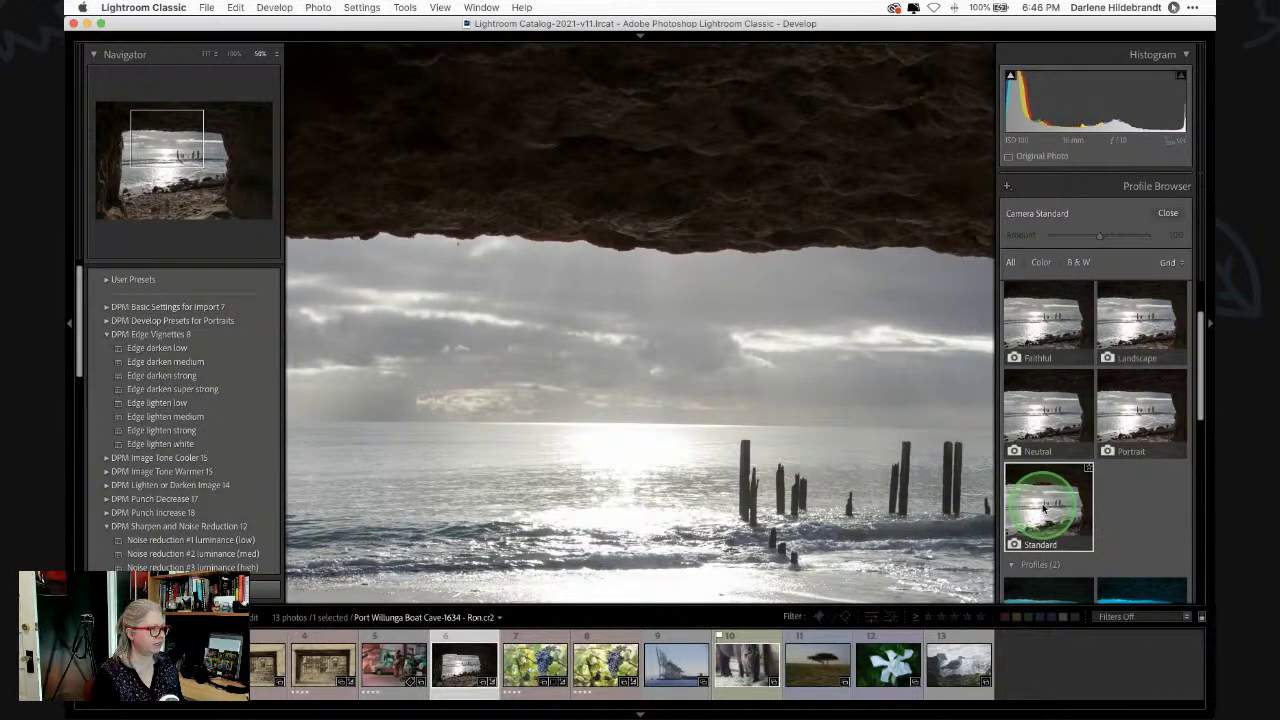
{"action": "left_click", "coordinate": [1037, 398]}
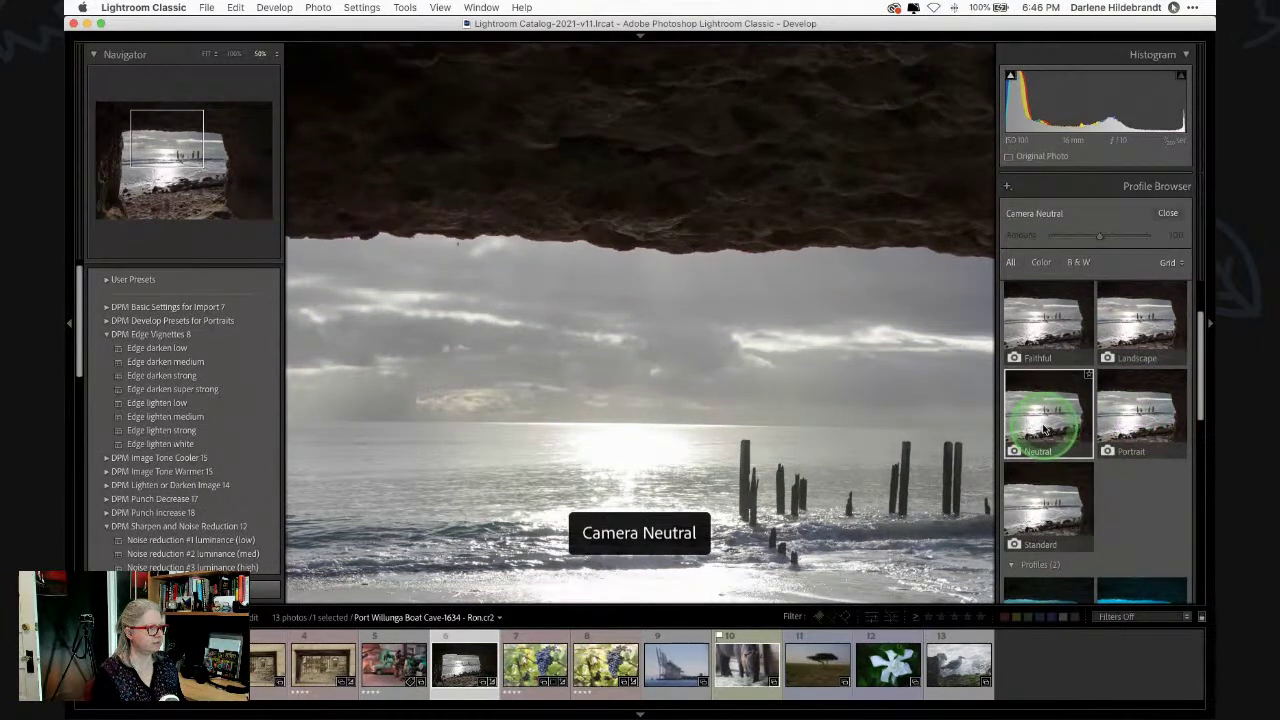
{"action": "left_click", "coordinate": [1168, 213]}
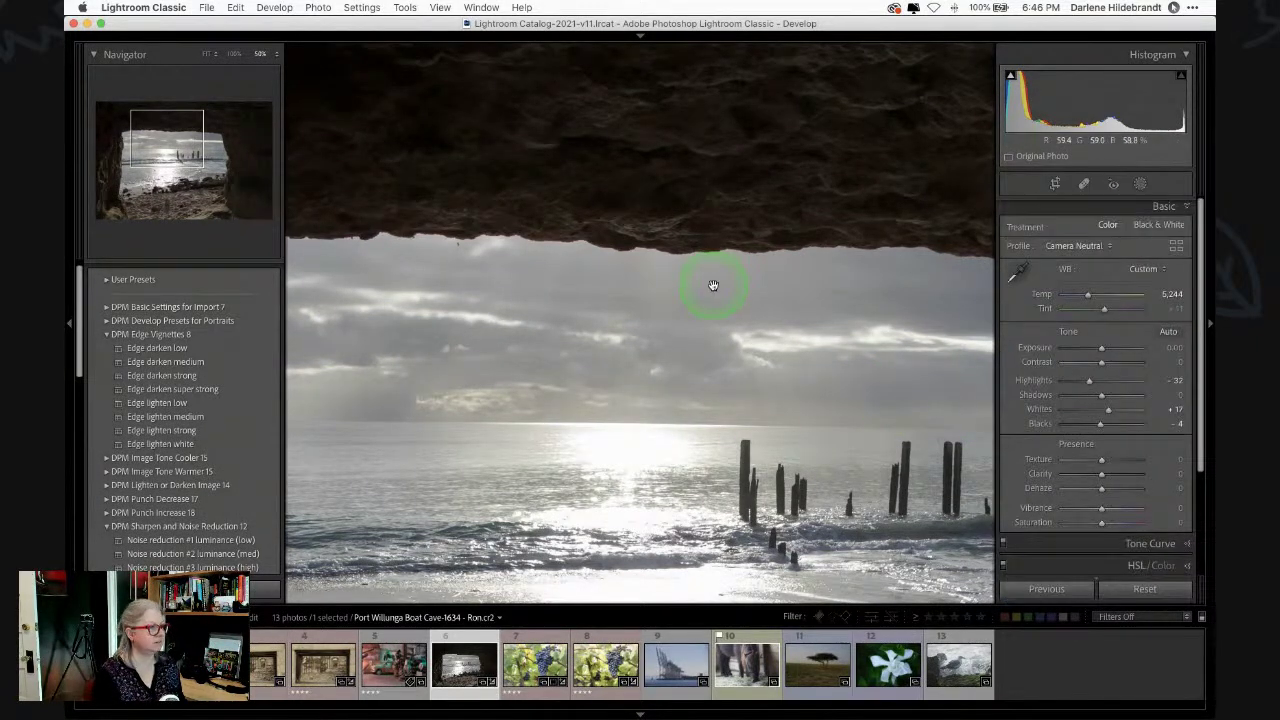
{"action": "left_click", "coordinate": [923, 371]}
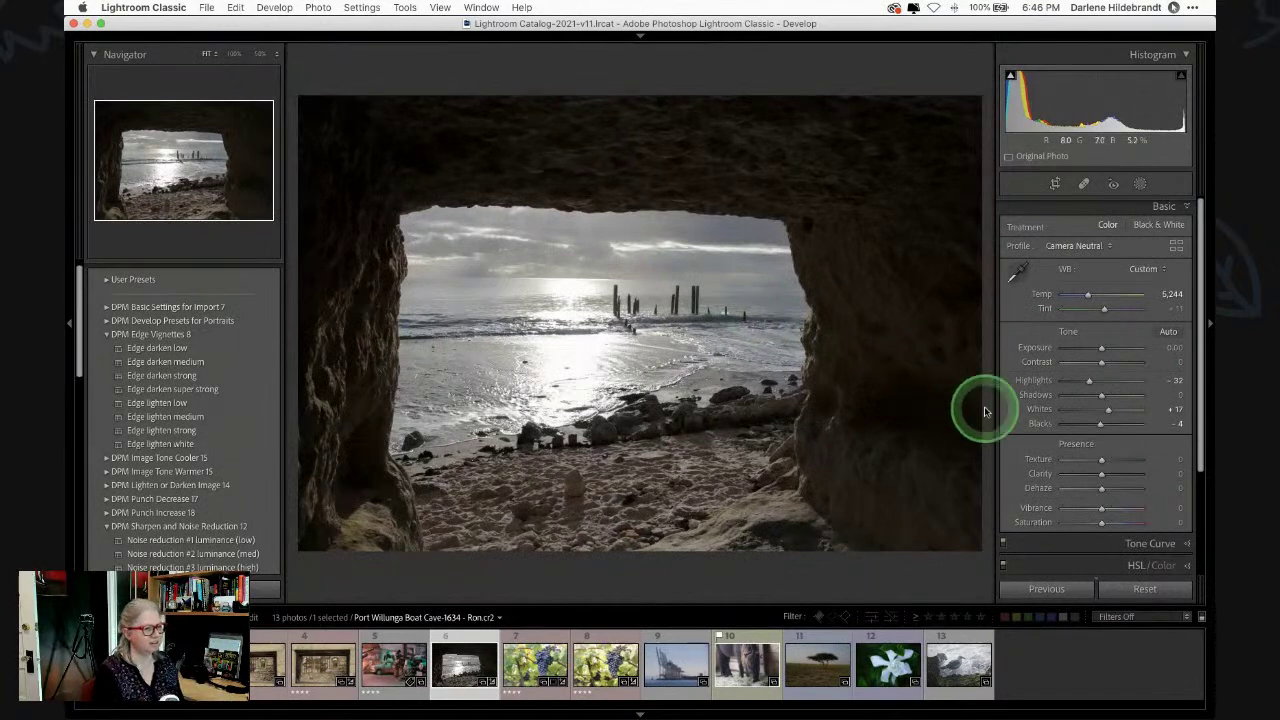
- Raise the cave photo's Shadows to +100 and inspect the dark rock for noise at 200% zoom
{"action": "left_click_drag", "start_coordinate": [1102, 398], "coordinate": [1165, 392]}
{"action": "left_click_drag", "start_coordinate": [1062, 394], "coordinate": [1143, 394]}
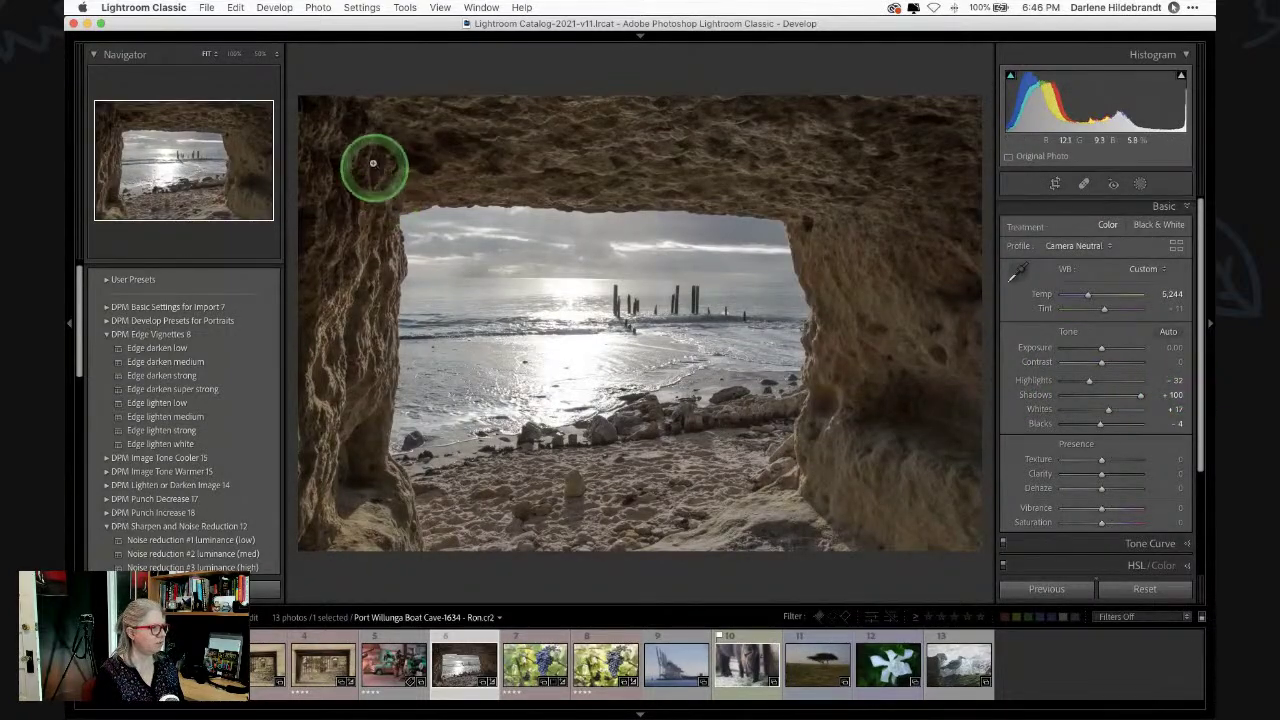
{"action": "left_click", "coordinate": [375, 152]}
{"action": "left_click", "coordinate": [232, 55]}
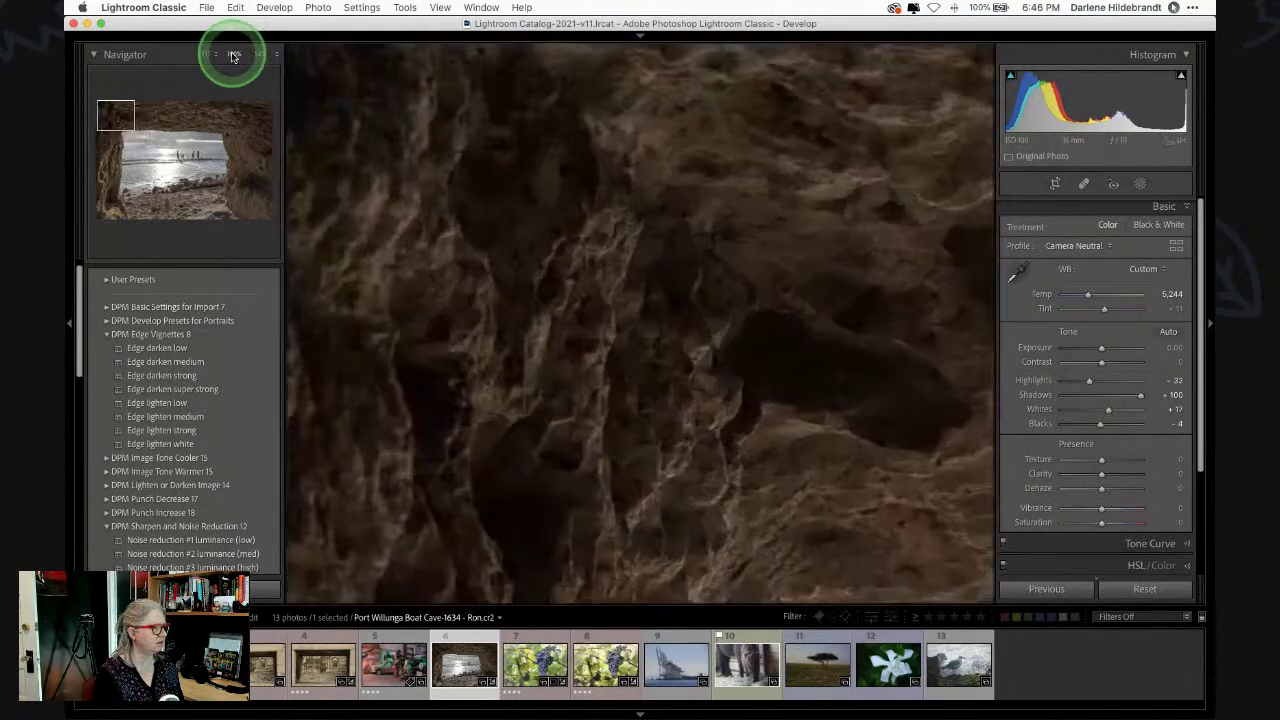
{"action": "left_click", "coordinate": [260, 56]}
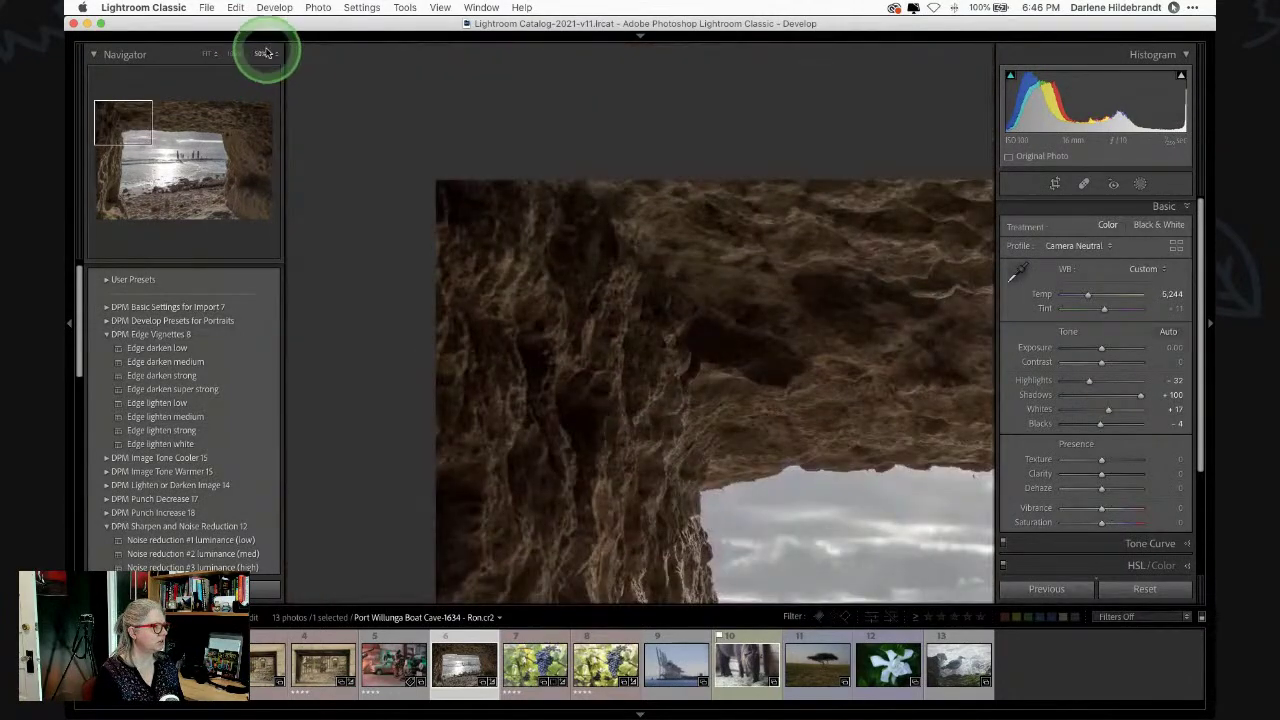
{"action": "left_click", "coordinate": [275, 53]}
{"action": "left_click", "coordinate": [285, 104]}
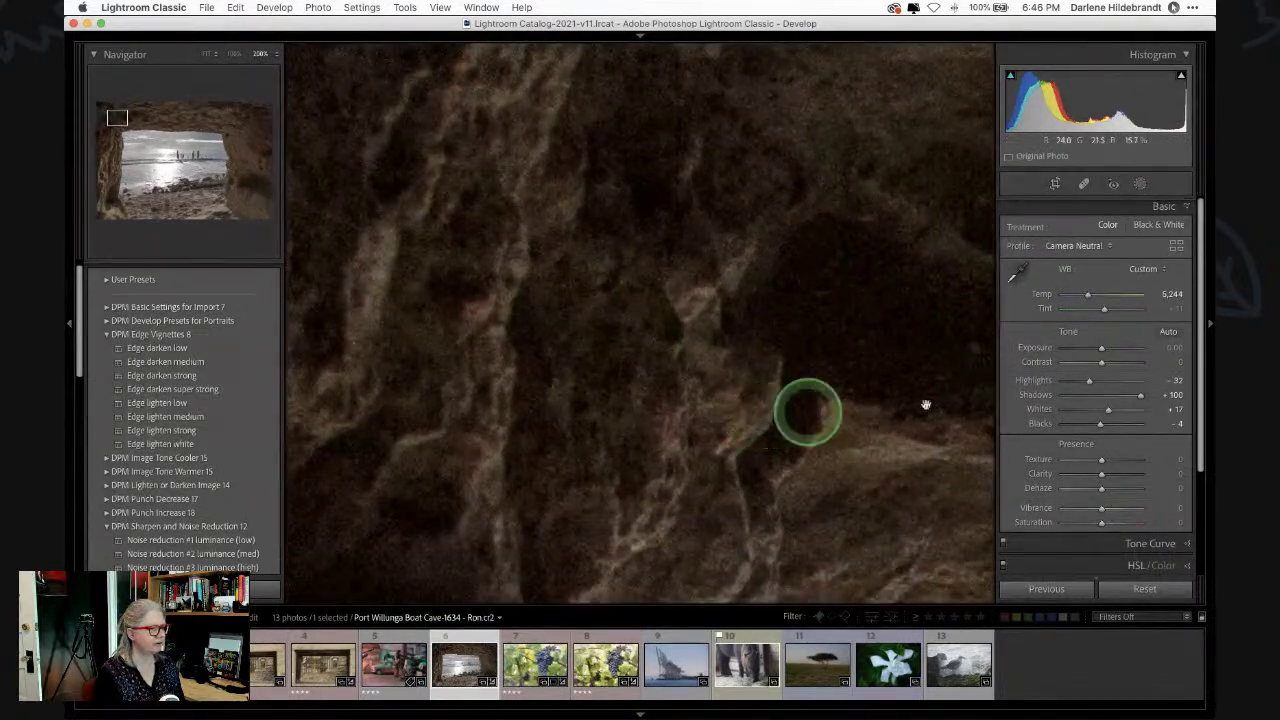
{"action": "left_click_drag", "start_coordinate": [764, 436], "coordinate": [628, 330]}
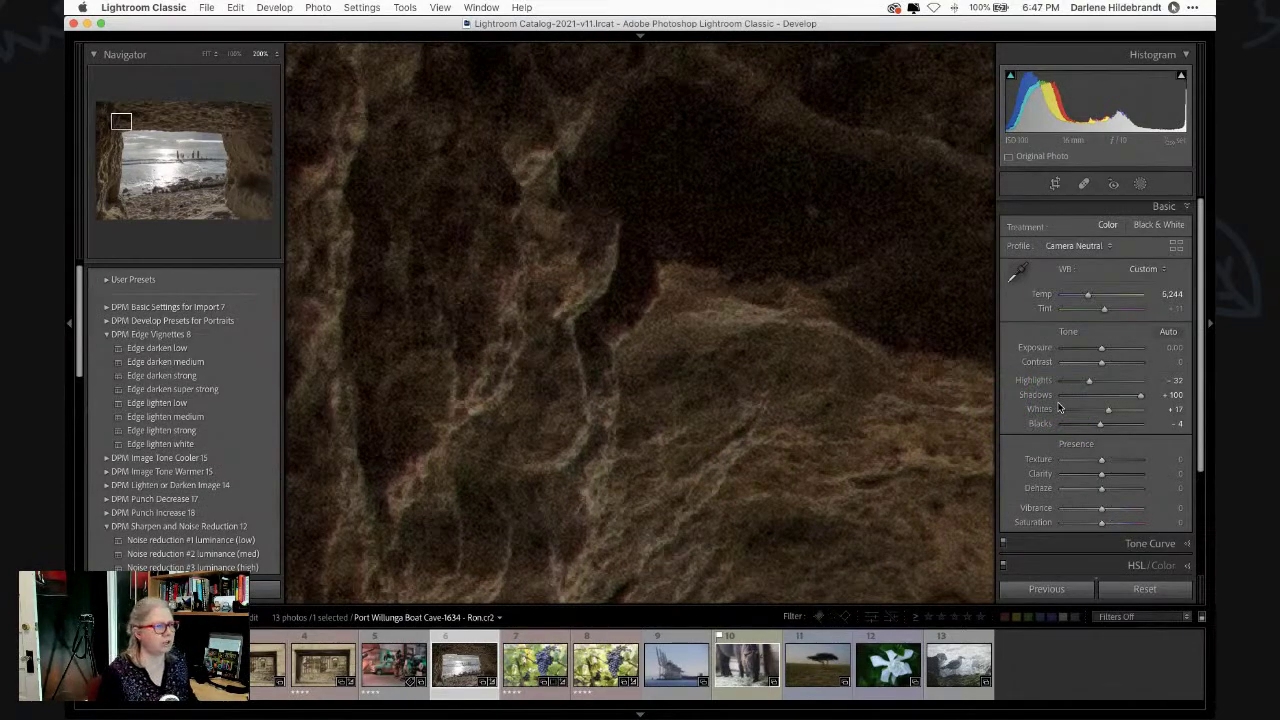
{"action": "left_click_drag", "start_coordinate": [850, 400], "coordinate": [699, 208]}
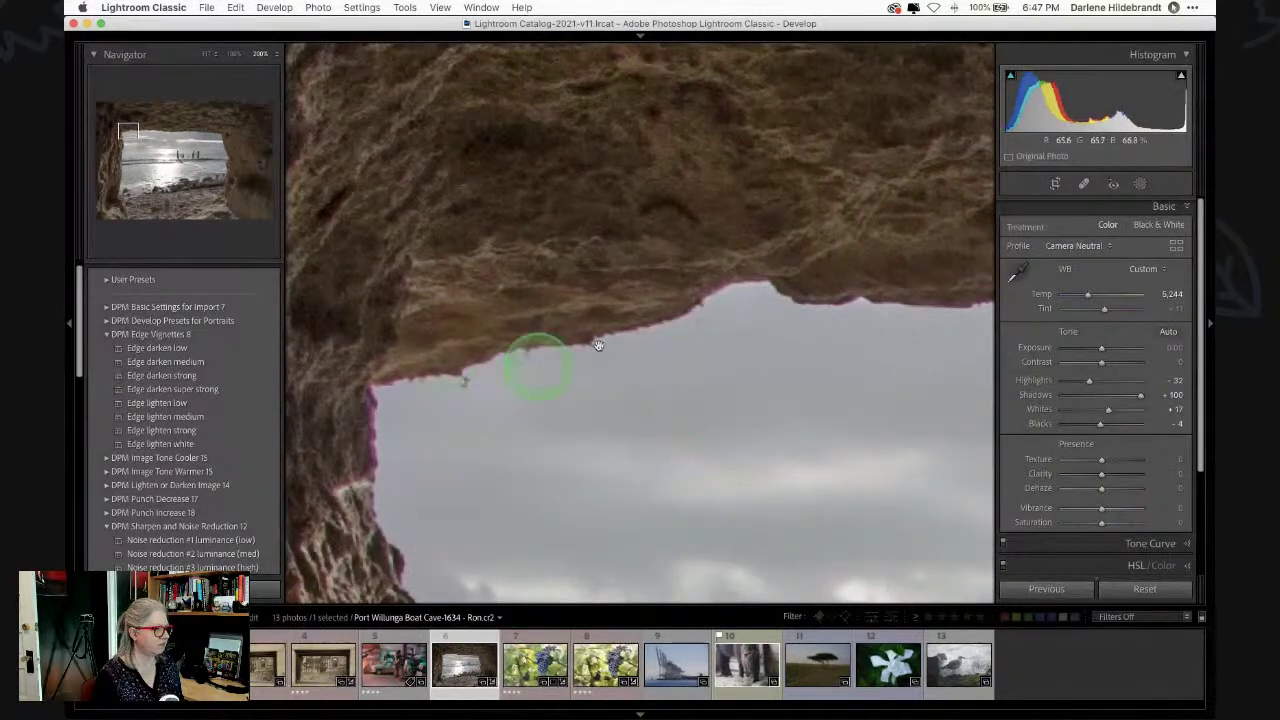
{"action": "left_click_drag", "start_coordinate": [735, 447], "coordinate": [563, 314]}
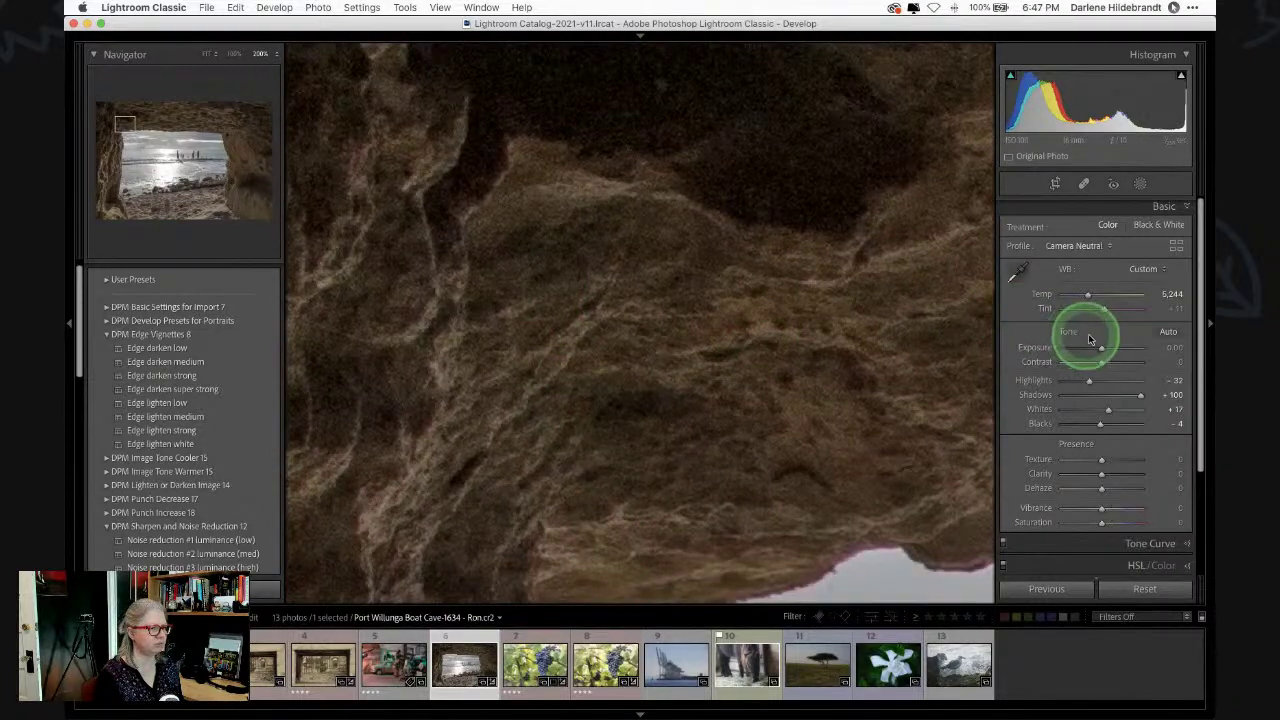
- Set the cave photo's Exposure to +0.90, Clarity to +11 and Shadows to +50
{"action": "left_click_drag", "start_coordinate": [1101, 347], "coordinate": [1103, 347]}
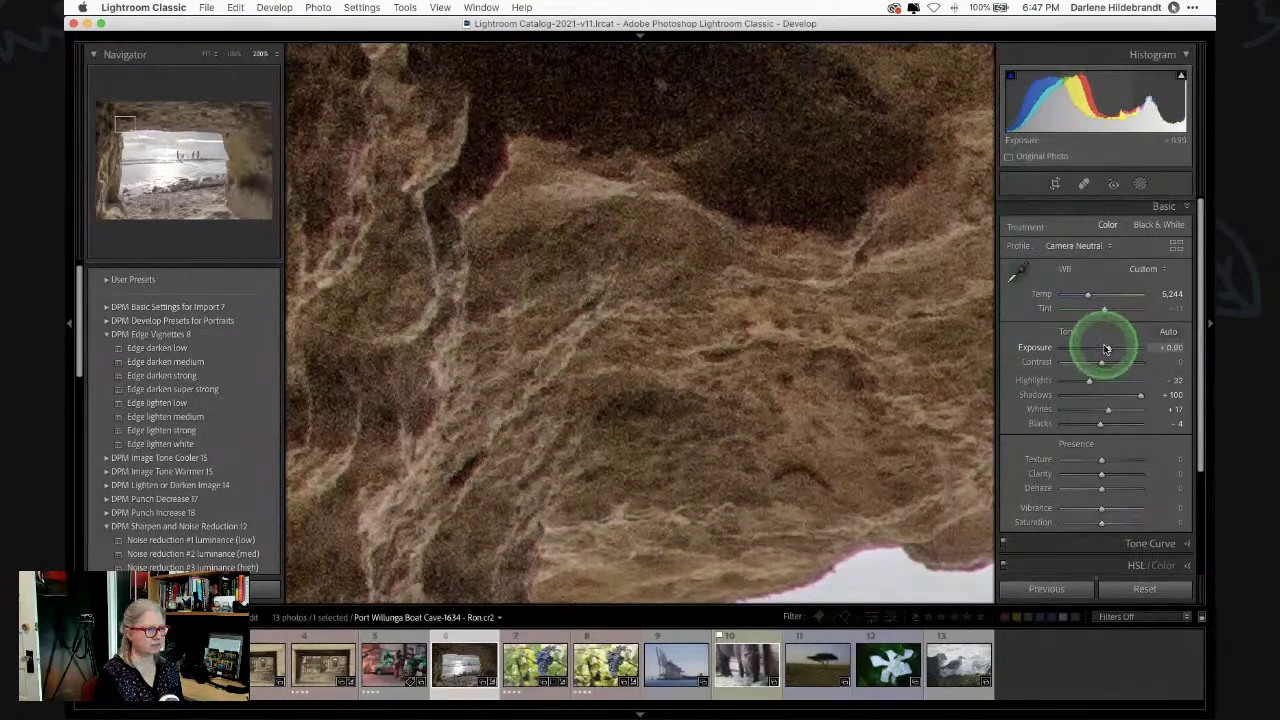
{"action": "left_click_drag", "start_coordinate": [1101, 473], "coordinate": [1106, 476]}
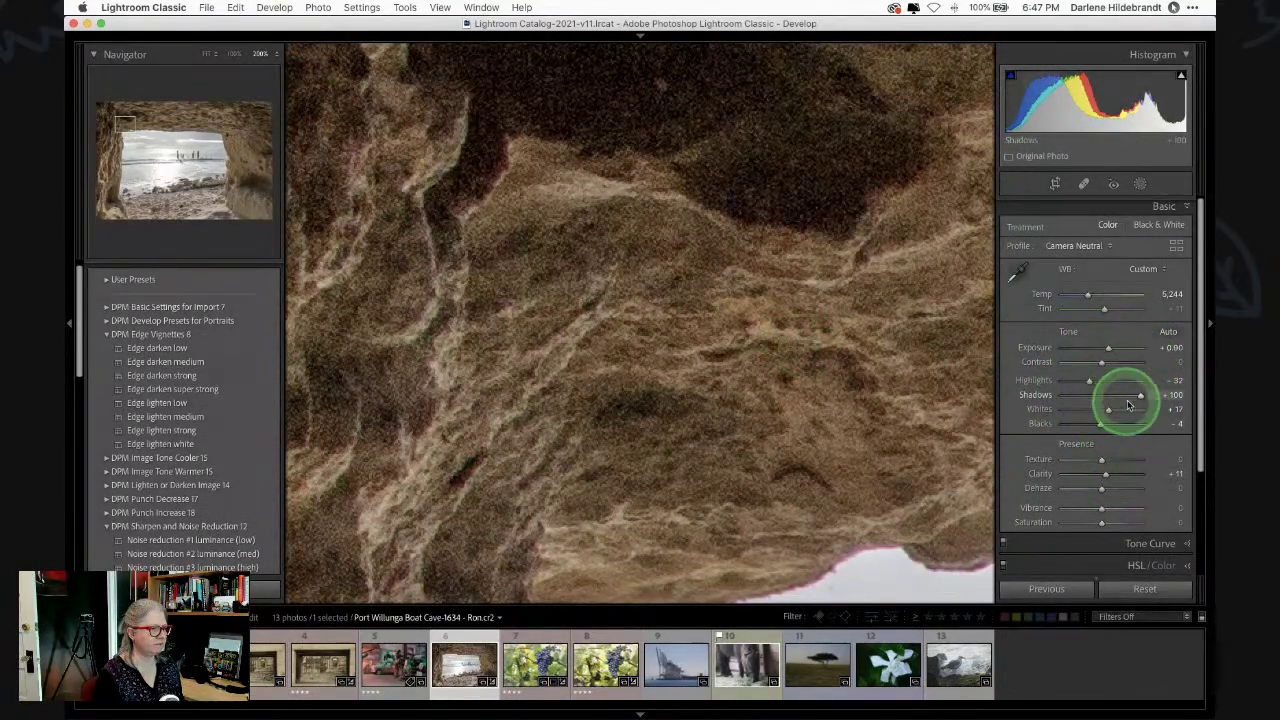
{"action": "mouse_move", "coordinate": [1140, 395]}
{"action": "left_mouse_down"}
{"action": "mouse_move", "coordinate": [1117, 393]}
{"action": "mouse_move", "coordinate": [1153, 390]}
{"action": "left_mouse_up"}
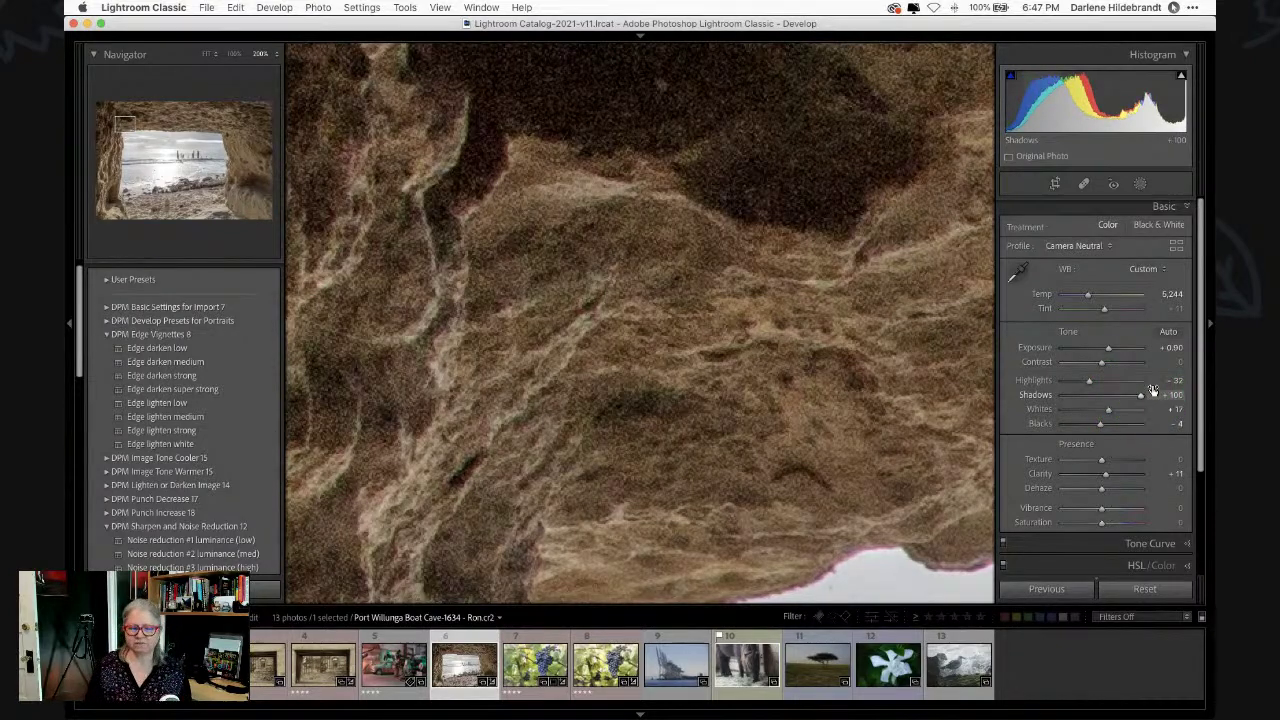
{"action": "mouse_move", "coordinate": [1141, 394]}
{"action": "left_mouse_down"}
{"action": "mouse_move", "coordinate": [1097, 389]}
{"action": "mouse_move", "coordinate": [1177, 393]}
{"action": "mouse_move", "coordinate": [1113, 388]}
{"action": "mouse_move", "coordinate": [1124, 390]}
{"action": "left_mouse_up"}
{"action": "left_click", "coordinate": [686, 377]}
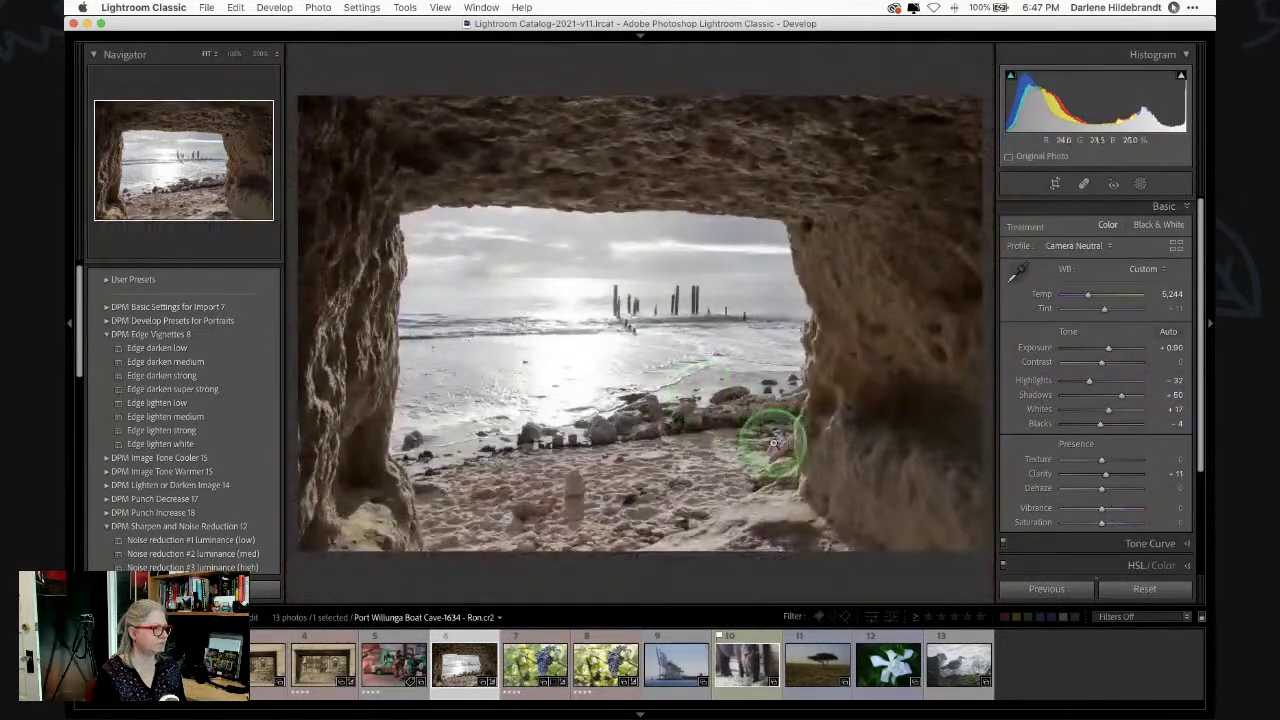
- Open the Lens Corrections settings and examine the edges of the cave opening for color fringing at 200% zoom
{"action": "scroll", "coordinate": [1057, 457], "scroll_direction": "down", "scroll_amount": 5}
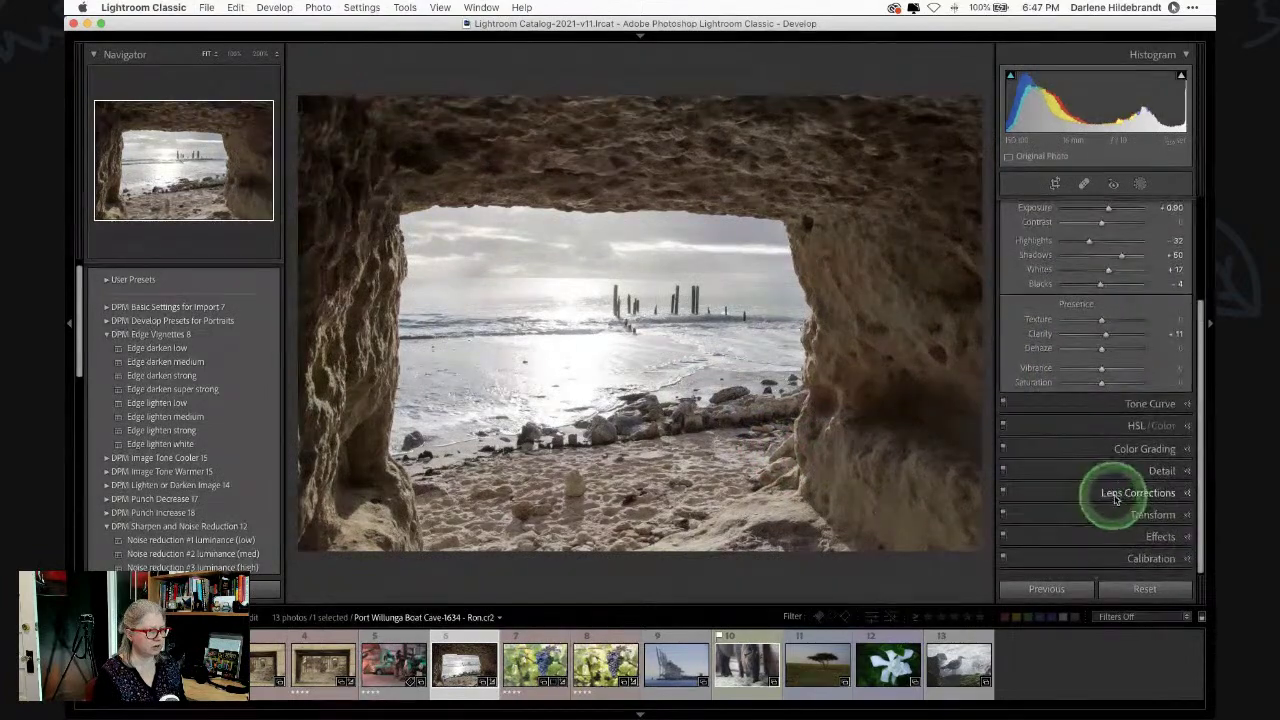
{"action": "left_click", "coordinate": [1121, 497]}
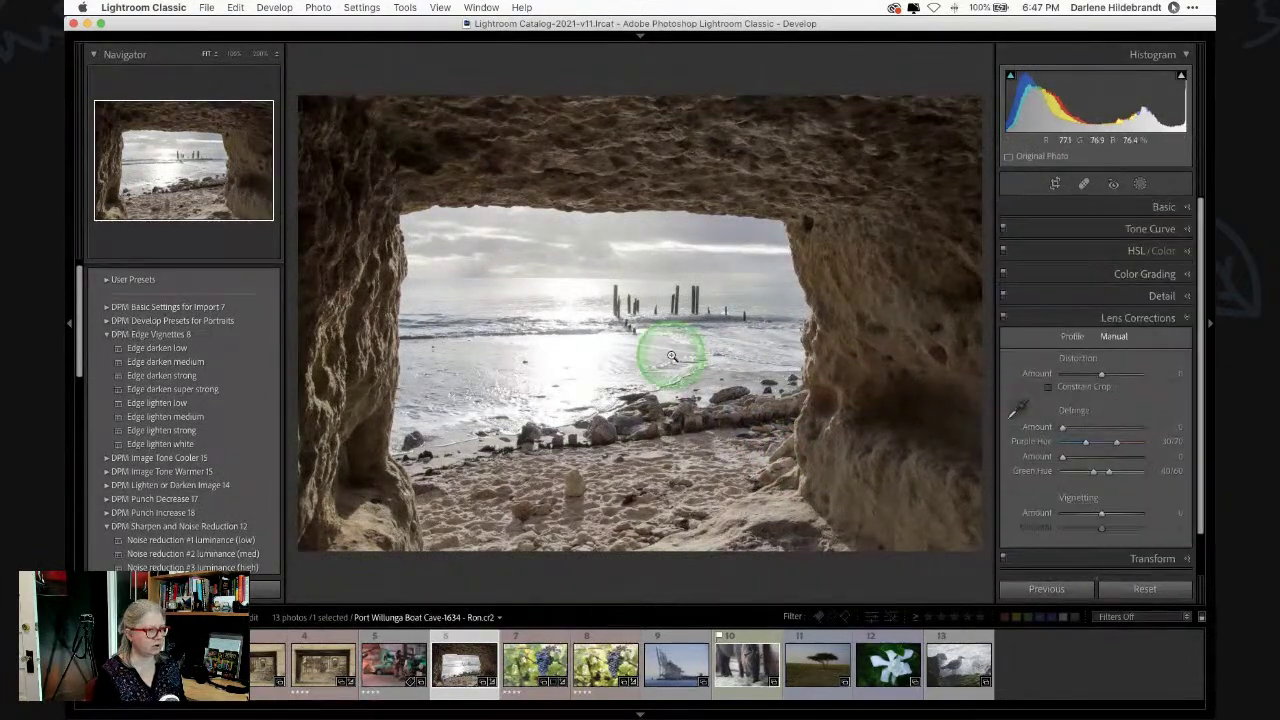
{"action": "left_click", "coordinate": [410, 218]}
{"action": "left_click_drag", "start_coordinate": [606, 346], "coordinate": [290, 340]}
{"action": "left_click_drag", "start_coordinate": [893, 324], "coordinate": [753, 263]}
{"action": "scroll", "coordinate": [1100, 251], "scroll_direction": "down", "scroll_amount": 1}
{"action": "left_click_drag", "start_coordinate": [926, 246], "coordinate": [680, 276]}
{"action": "left_click", "coordinate": [680, 276]}
{"action": "left_click", "coordinate": [771, 220]}
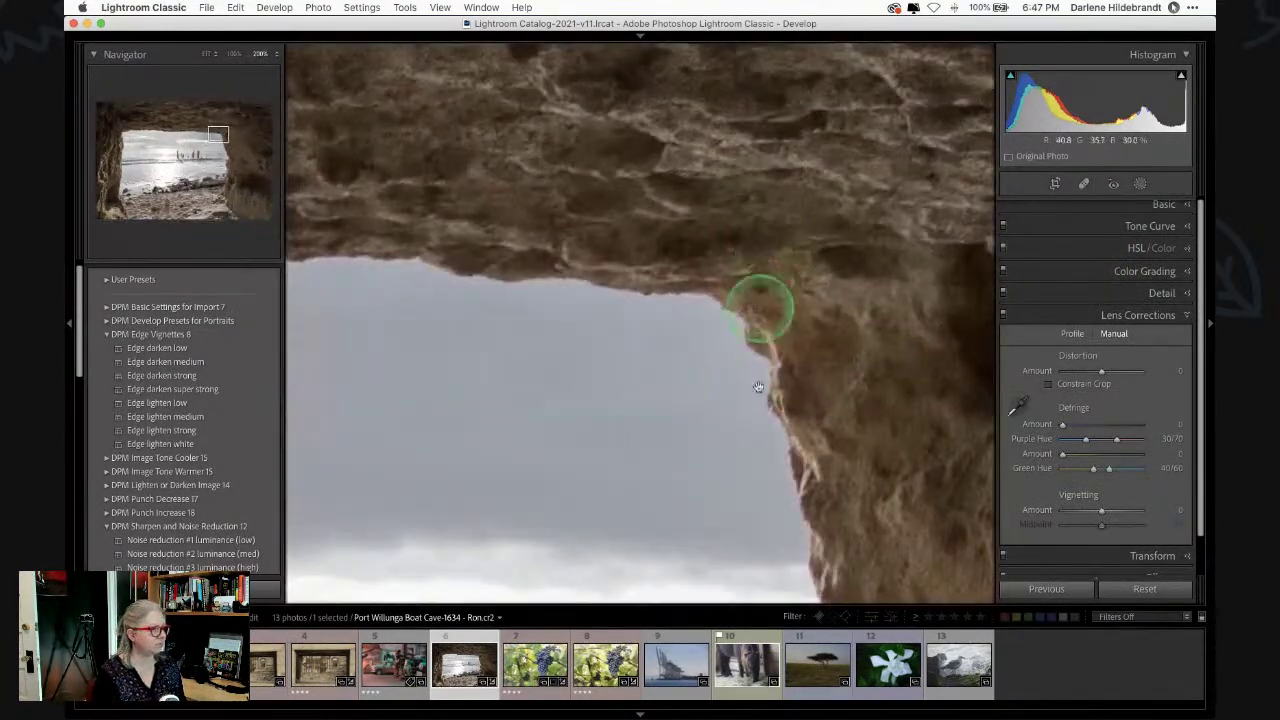
{"action": "left_click", "coordinate": [545, 400]}
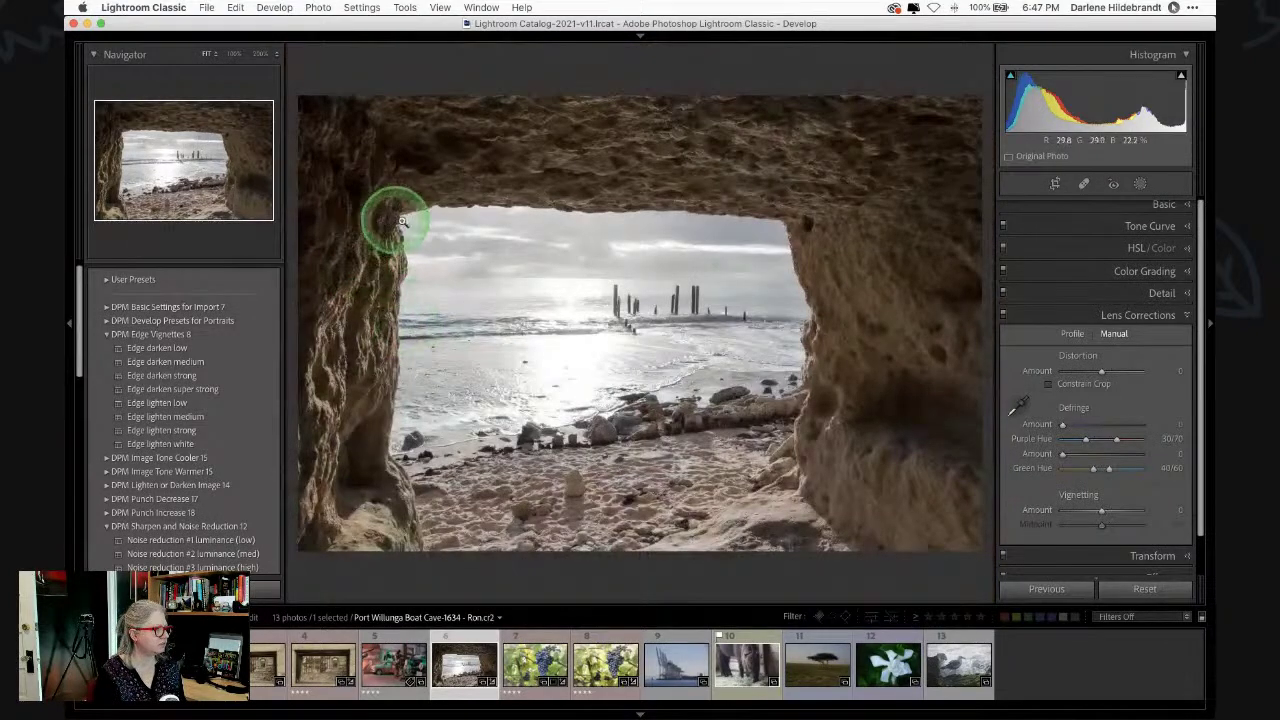
{"action": "left_click", "coordinate": [391, 220]}
{"action": "left_click_drag", "start_coordinate": [715, 262], "coordinate": [533, 285]}
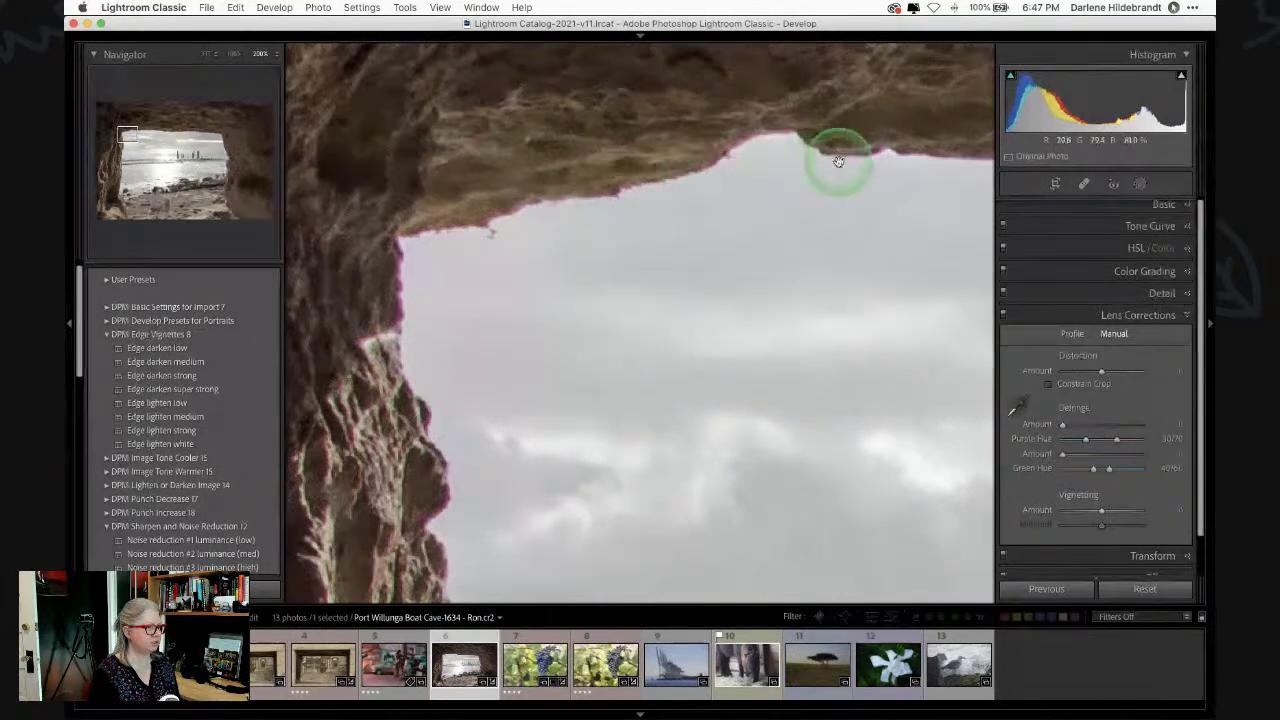
- Turn on chromatic aberration removal and lens profile corrections, and expand the DPM Basic Settings for Import presets
{"action": "left_click", "coordinate": [1070, 333]}
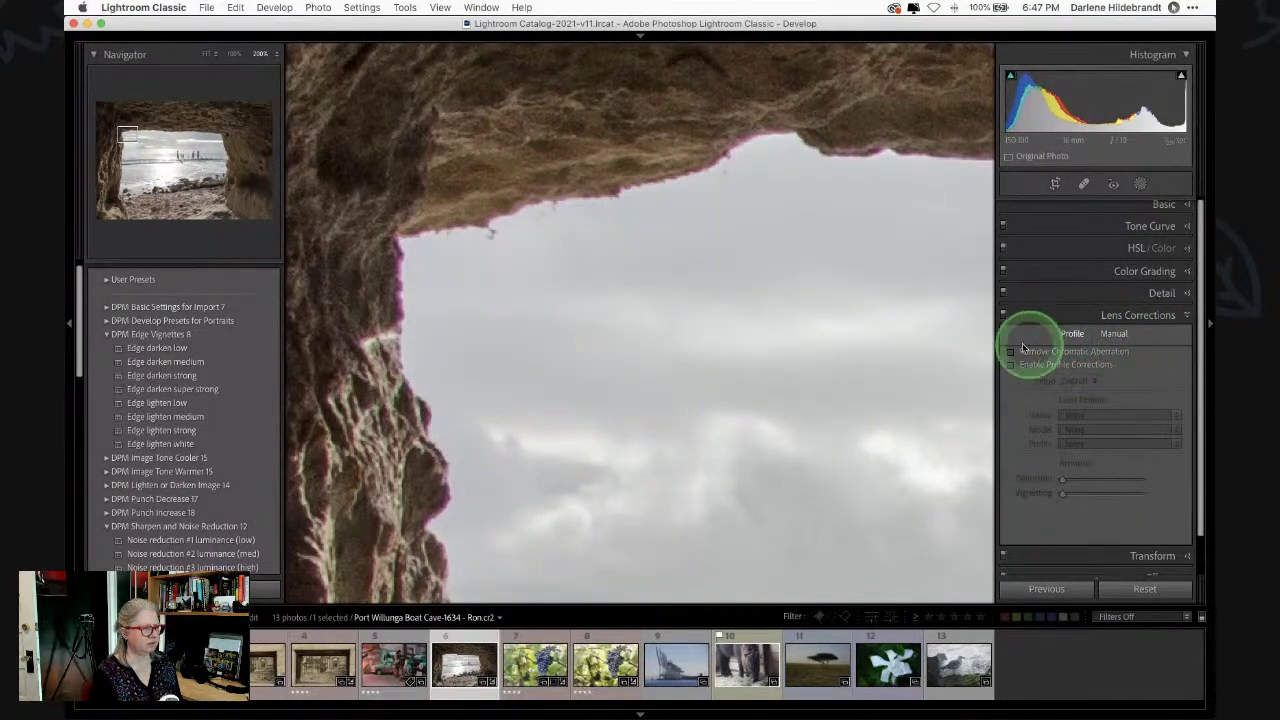
{"action": "left_click", "coordinate": [1011, 353]}
{"action": "left_click", "coordinate": [107, 309]}
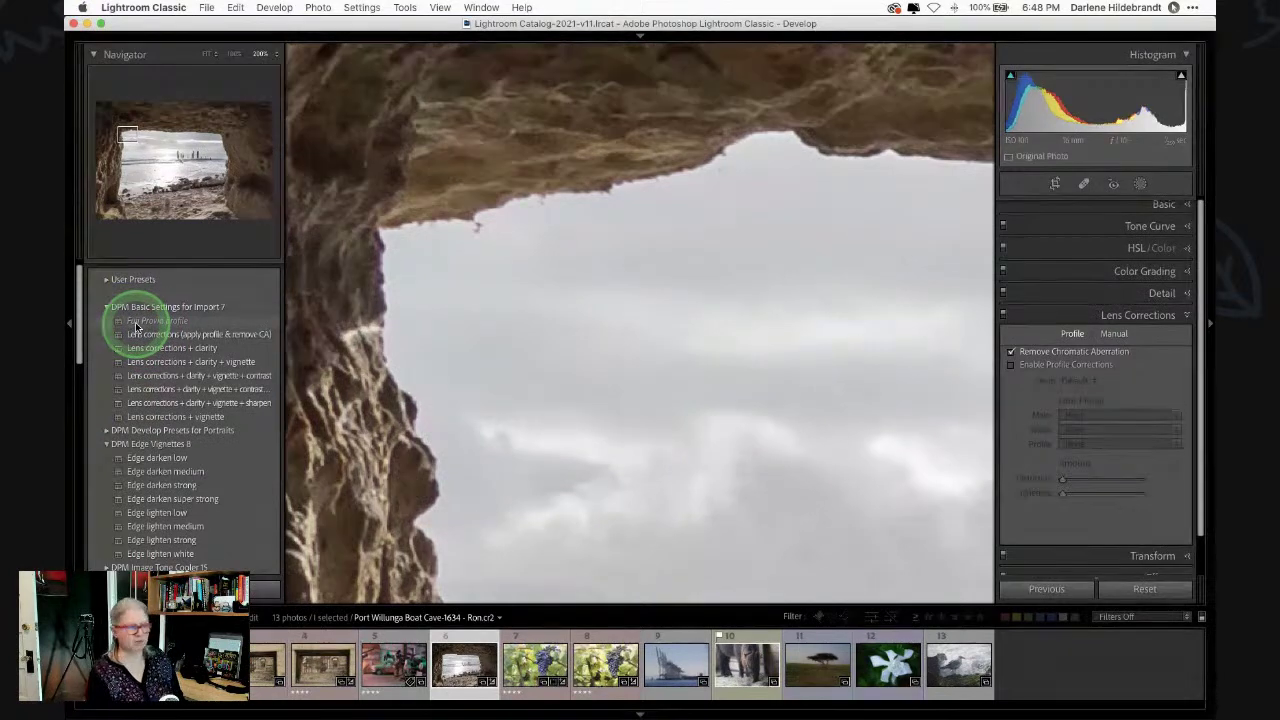
{"action": "left_click", "coordinate": [946, 223]}
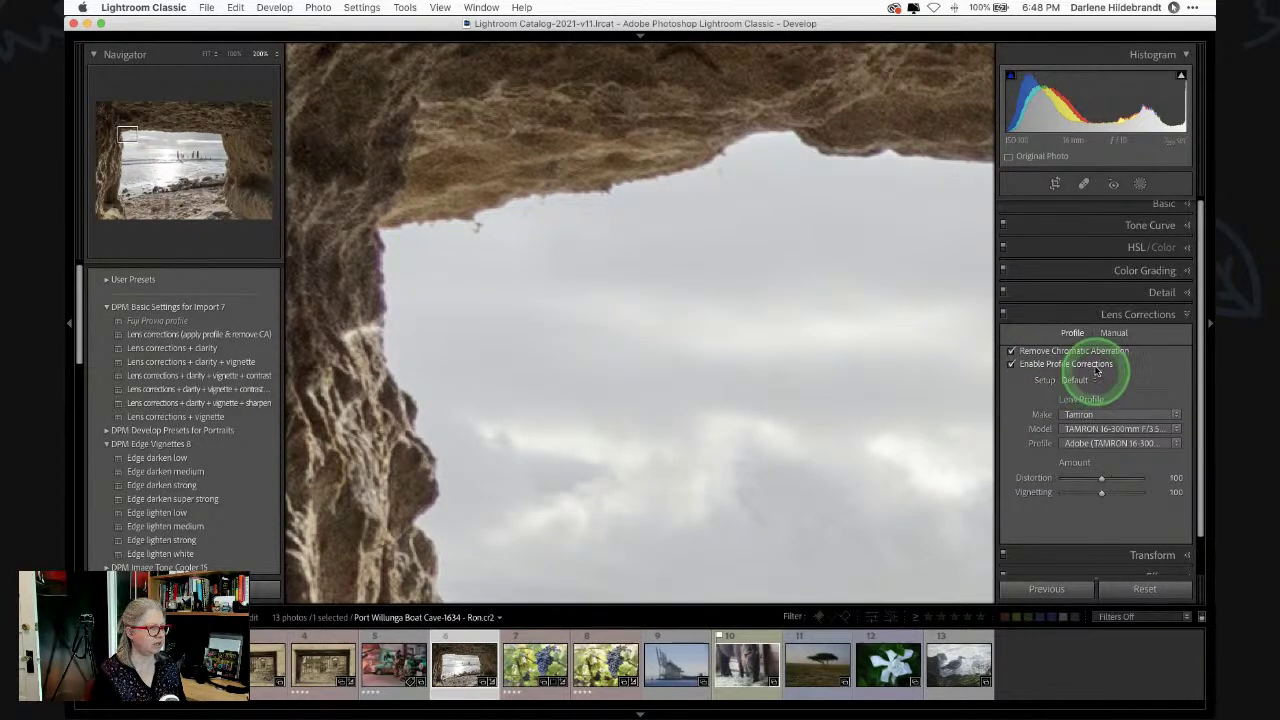
- Sample the fringe on the cave opening's edge with the Defringe eyedropper and compare it with Lens Corrections off and on
{"action": "left_click", "coordinate": [1113, 332]}
{"action": "left_click", "coordinate": [1016, 404]}
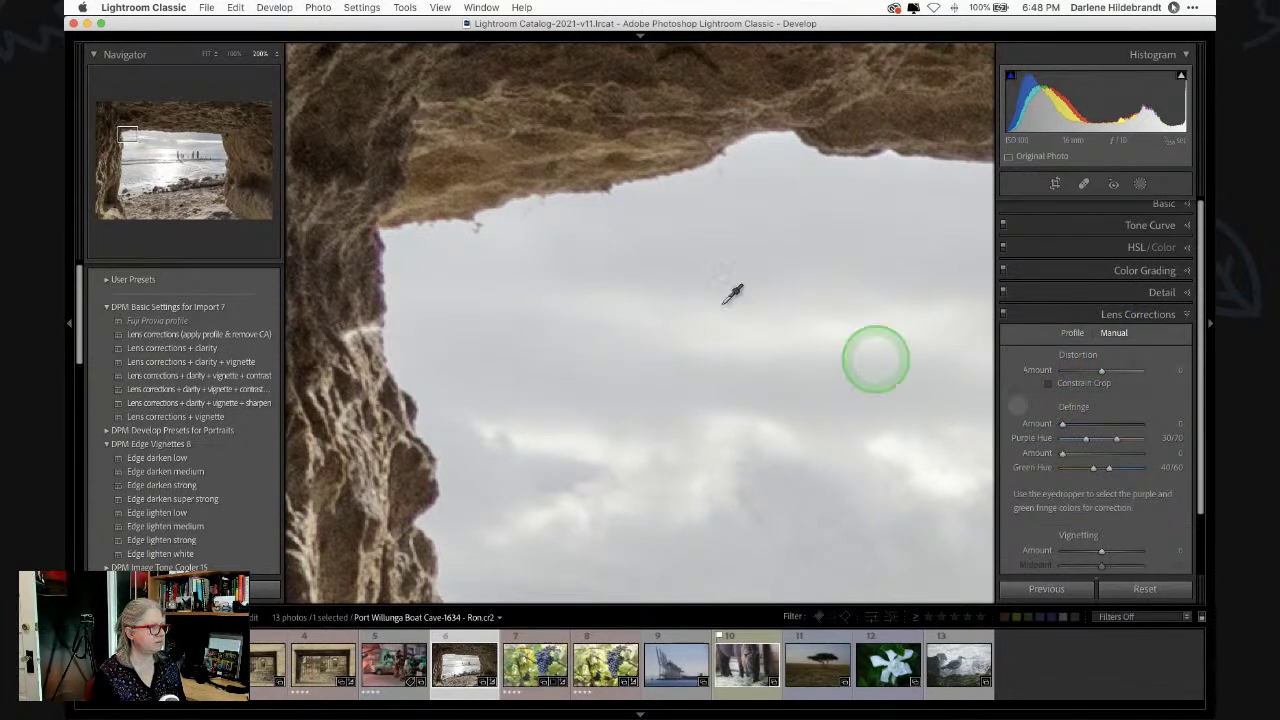
{"action": "left_click", "coordinate": [386, 258]}
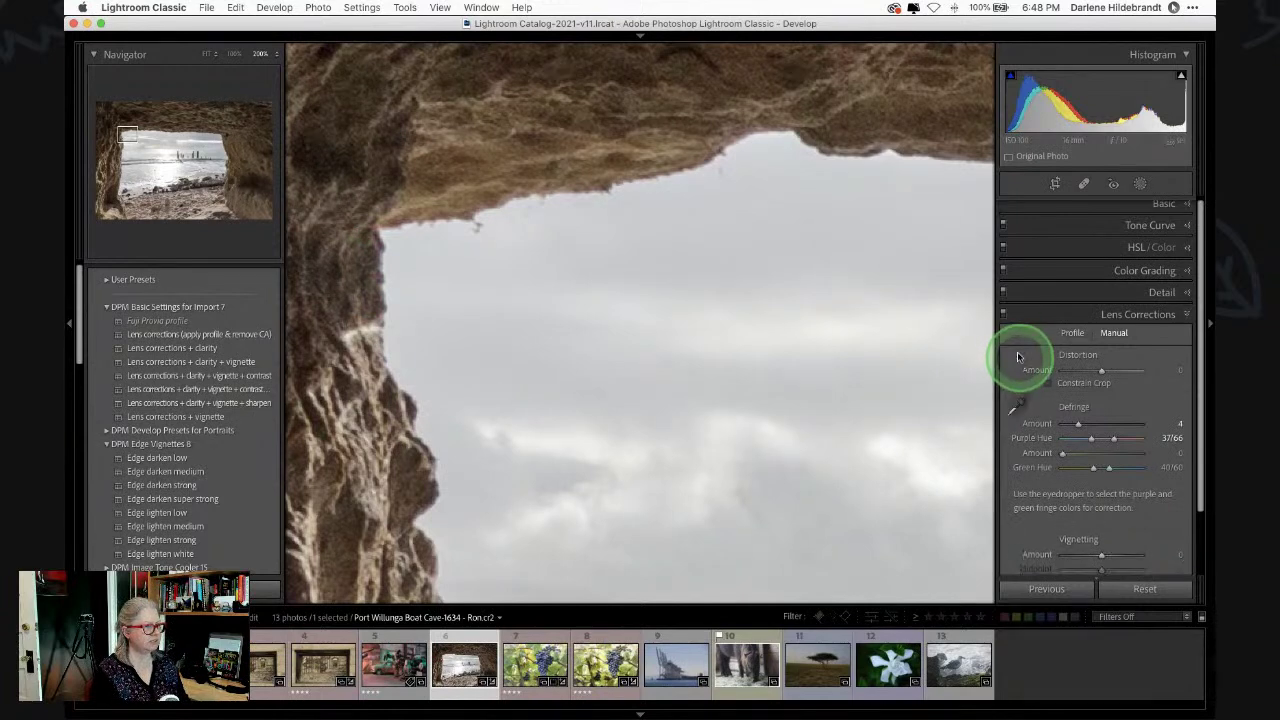
{"action": "left_click", "coordinate": [1004, 316]}
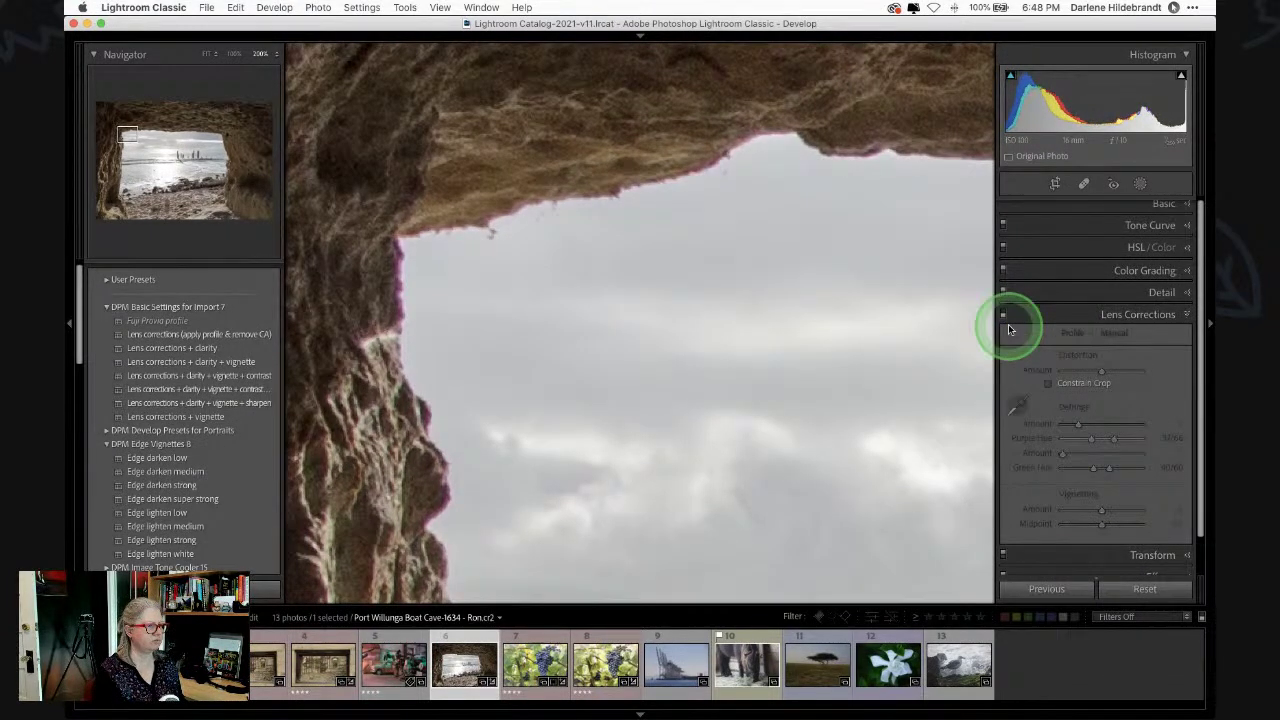
{"action": "left_click", "coordinate": [1003, 317]}
- Turn off the lens profile corrections and compare the edge fringing with and without the remaining Lens Corrections
{"action": "left_click", "coordinate": [1064, 332]}
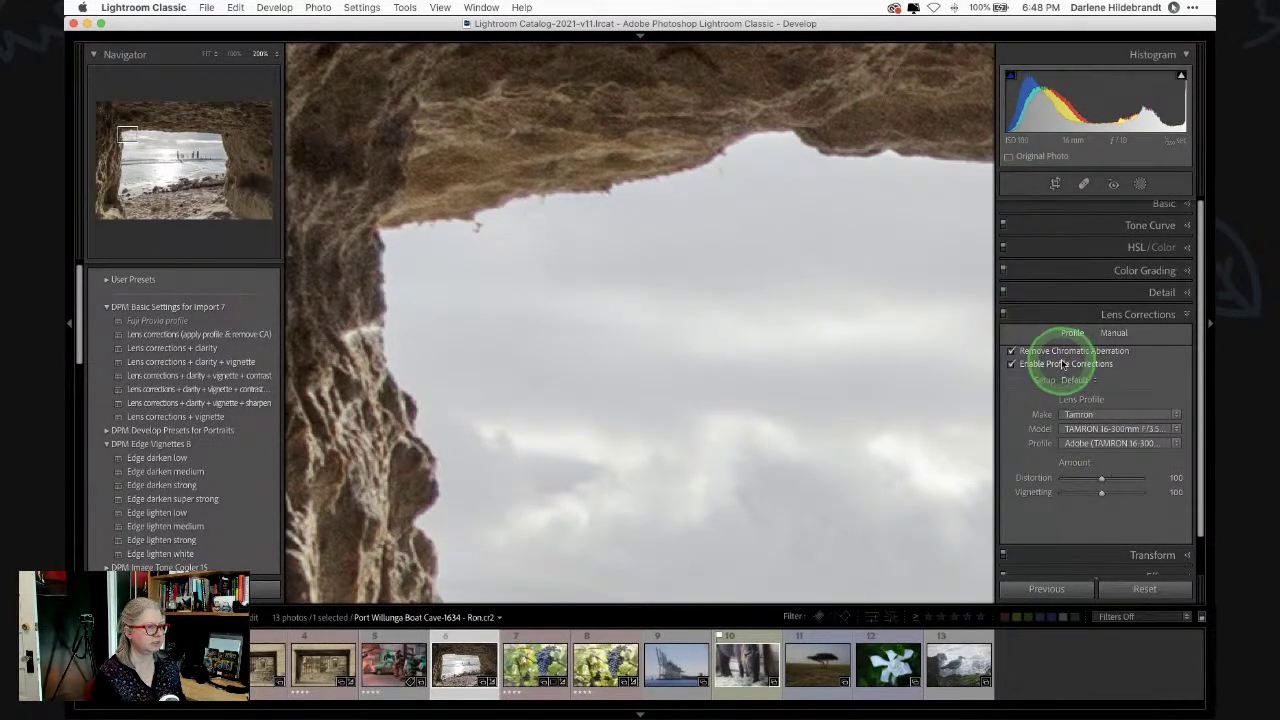
{"action": "left_click", "coordinate": [1013, 364]}
{"action": "left_click", "coordinate": [1110, 333]}
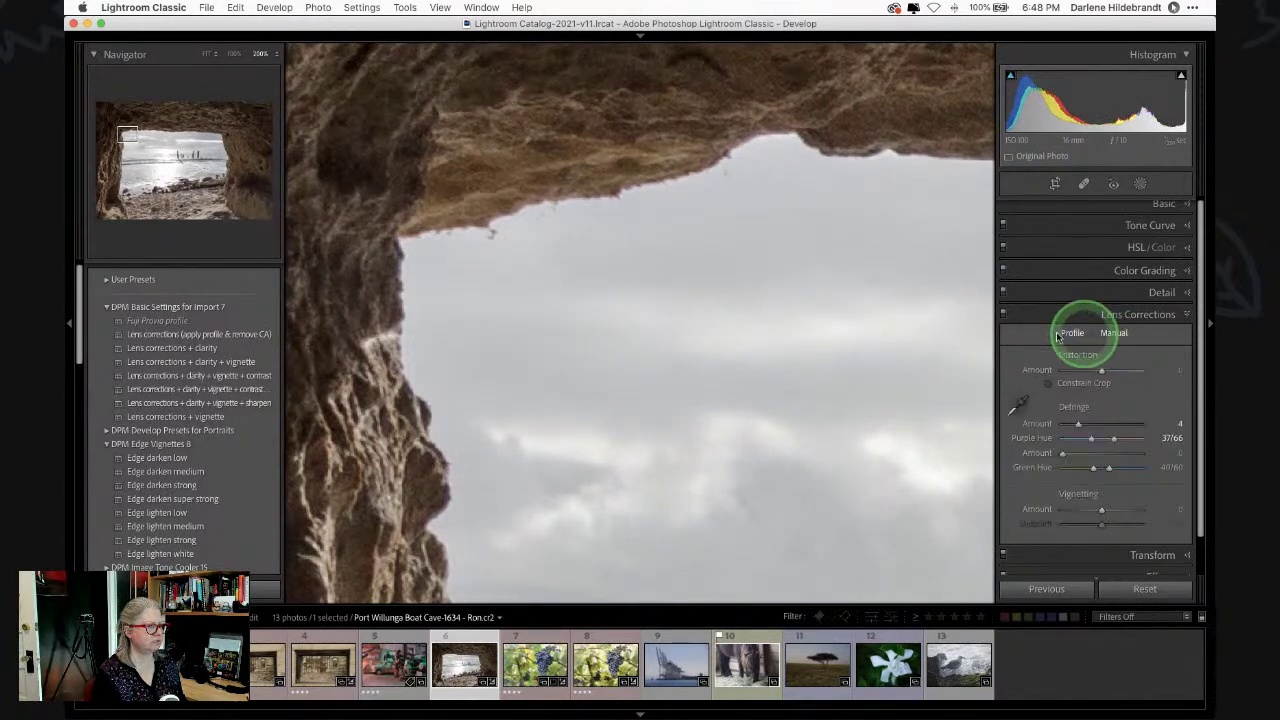
{"action": "left_click", "coordinate": [1004, 315]}
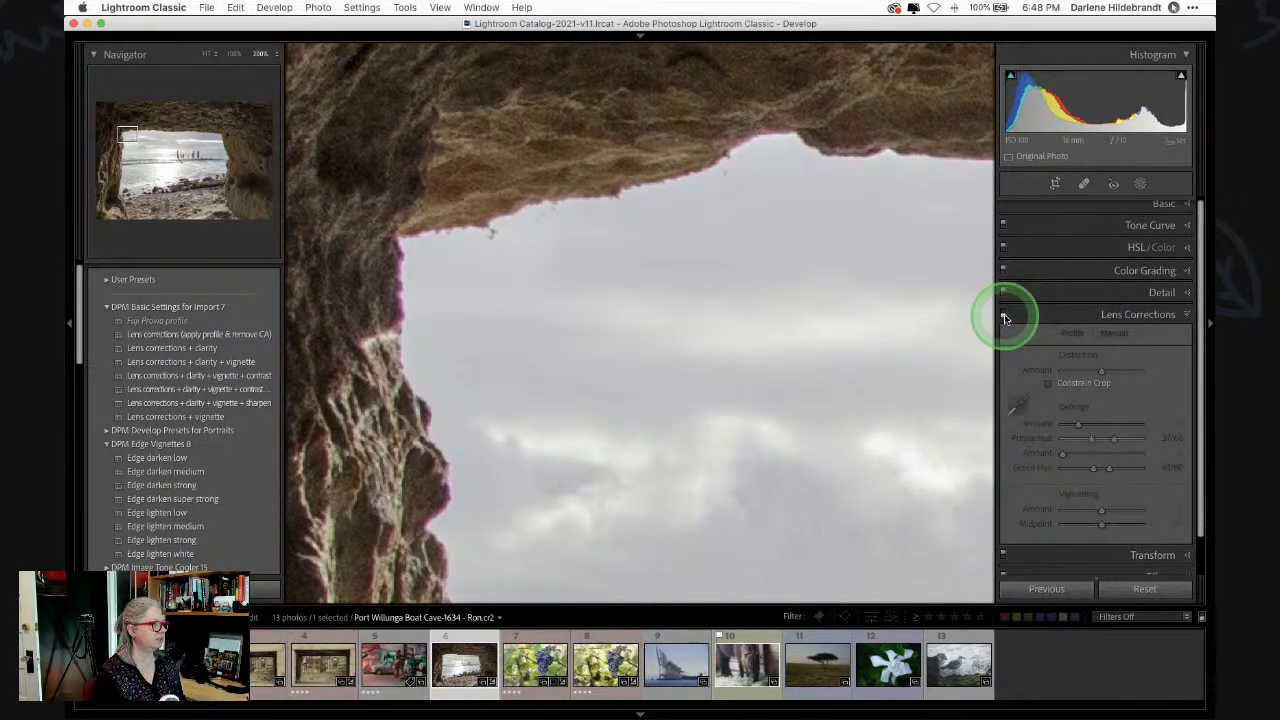
{"action": "left_click", "coordinate": [1004, 315]}
{"action": "left_click", "coordinate": [1004, 315]}
{"action": "left_click", "coordinate": [1004, 315]}
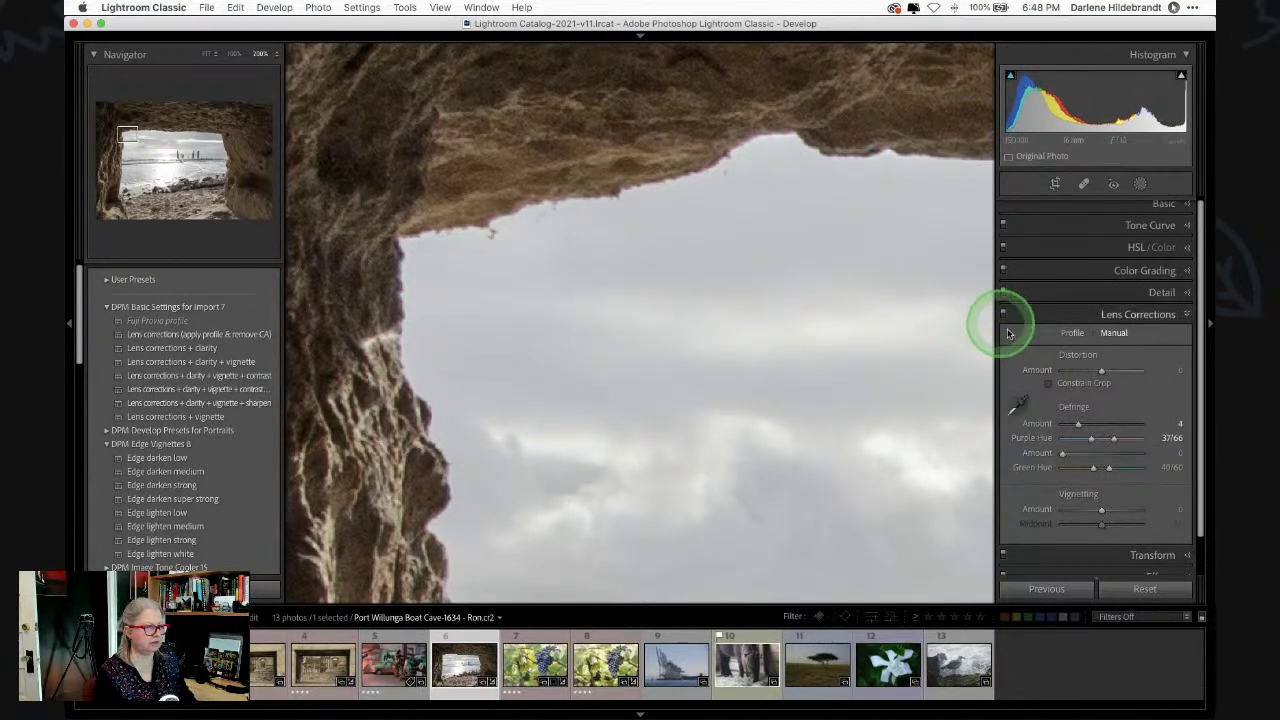
- Re-enable the lens profile corrections and fit the whole cave photo in view
{"action": "left_click", "coordinate": [1071, 333]}
{"action": "left_click", "coordinate": [1047, 364]}
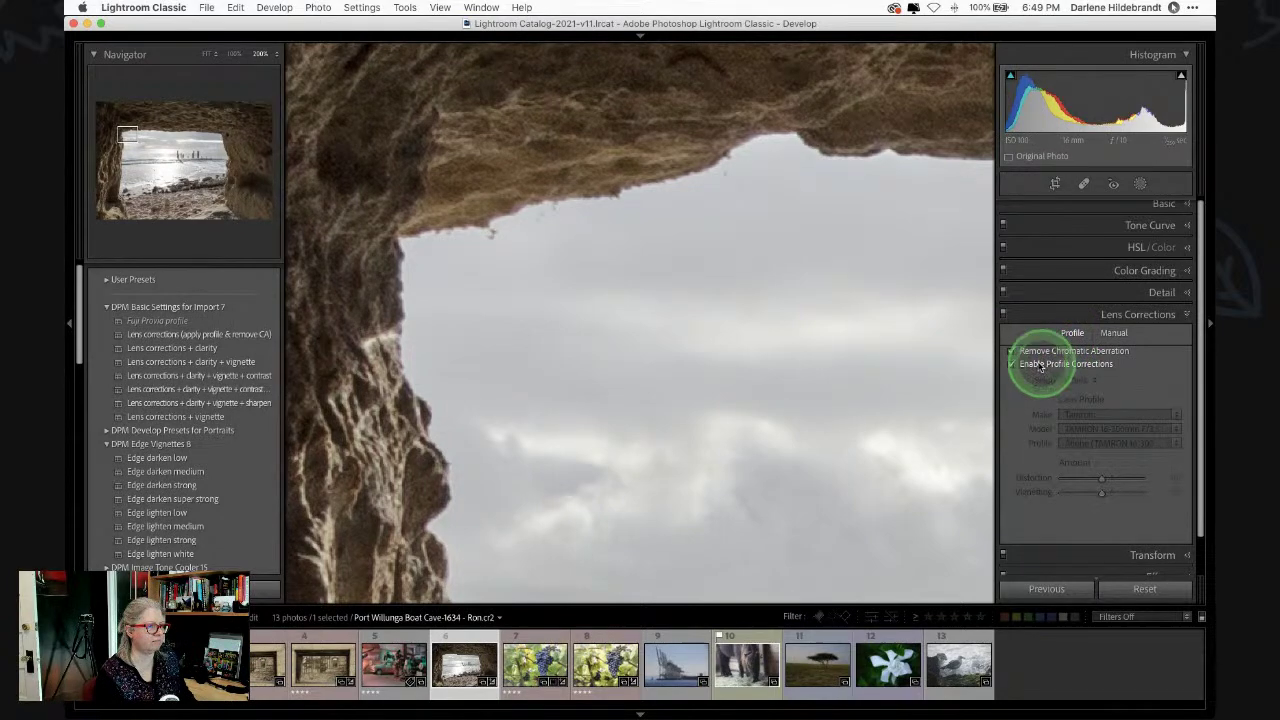
{"action": "left_click", "coordinate": [875, 340]}
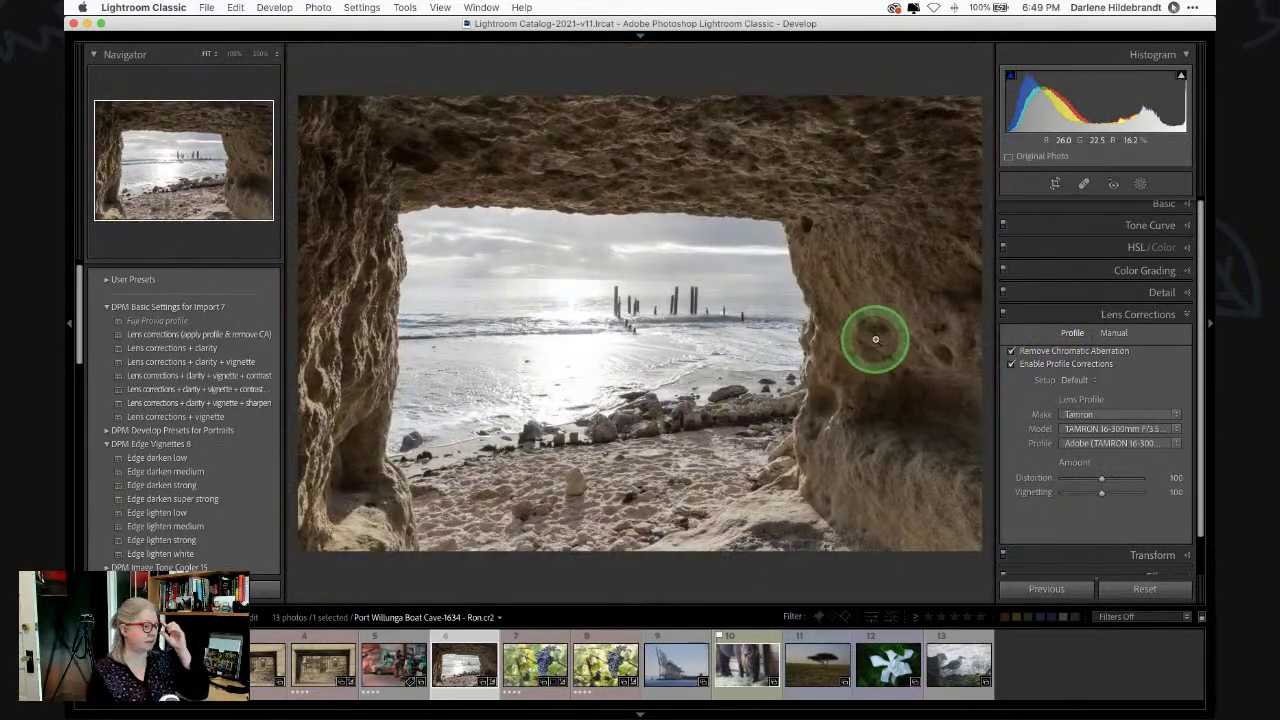
- Set the photo's basic tones to Blacks -43, Shadows +21 and Highlights -52
{"action": "left_click", "coordinate": [1157, 204]}
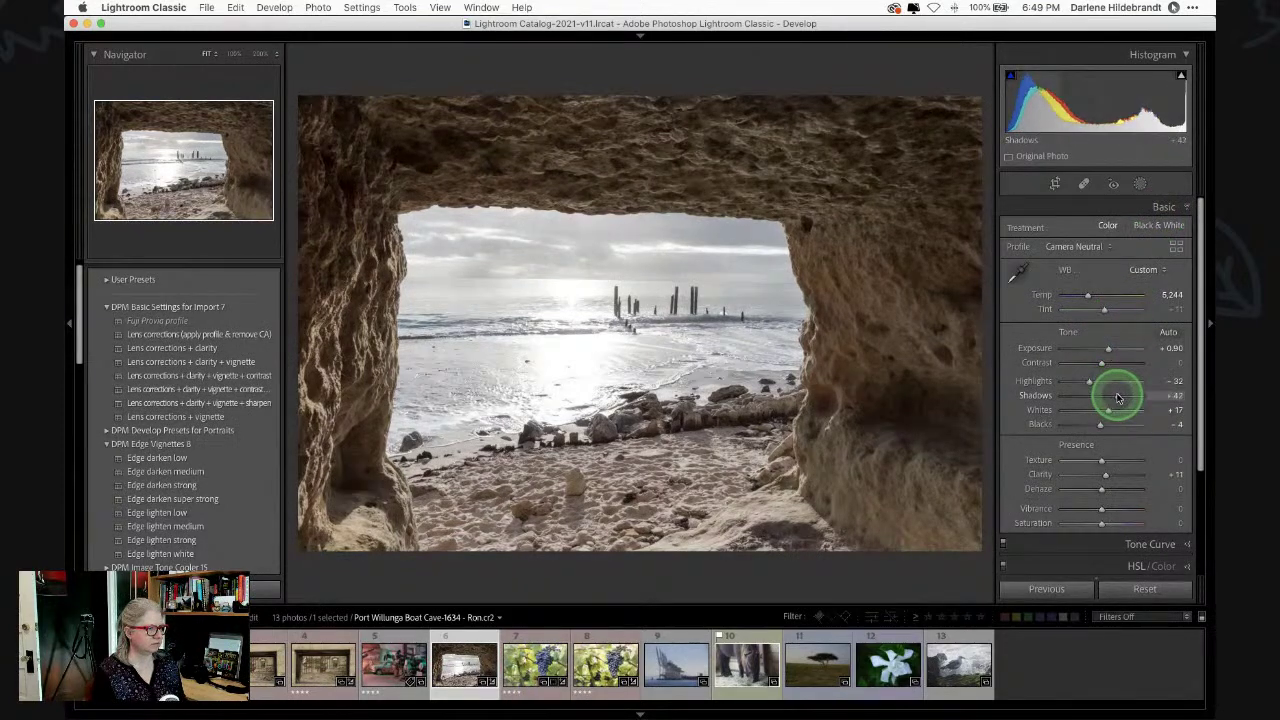
{"action": "left_click_drag", "start_coordinate": [1094, 423], "coordinate": [1111, 396]}
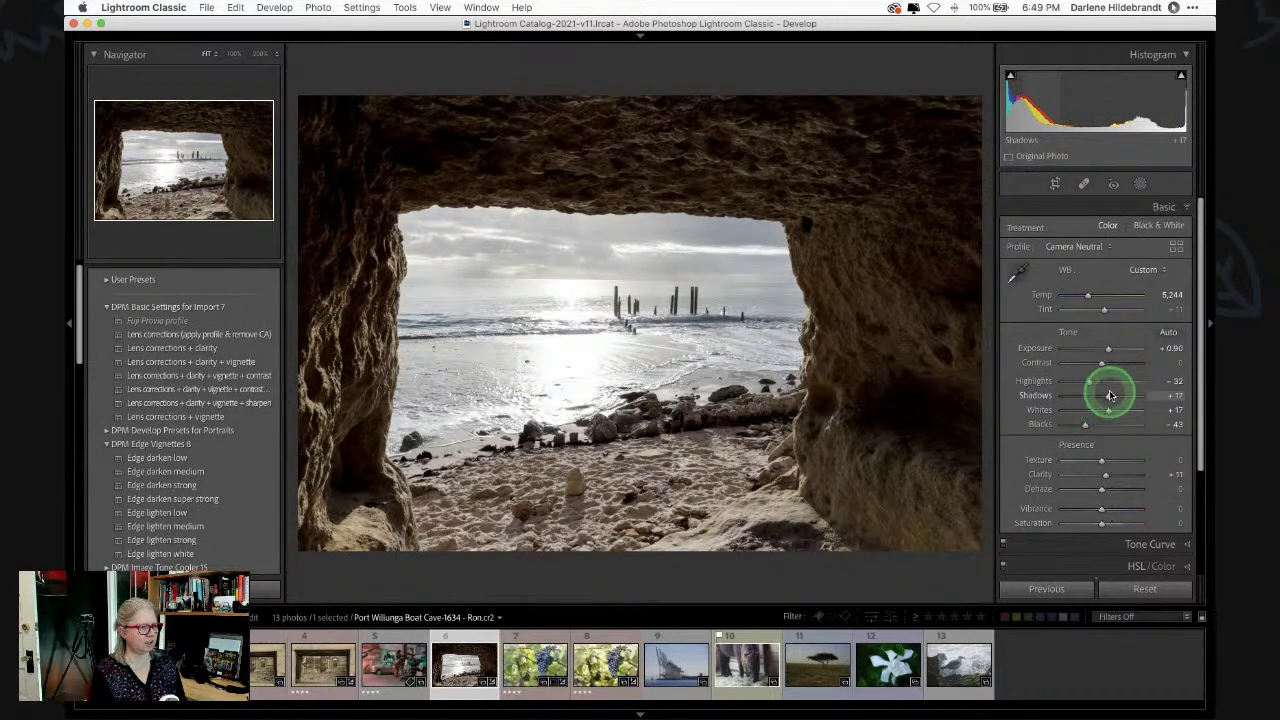
{"action": "left_click_drag", "start_coordinate": [1109, 398], "coordinate": [1112, 396]}
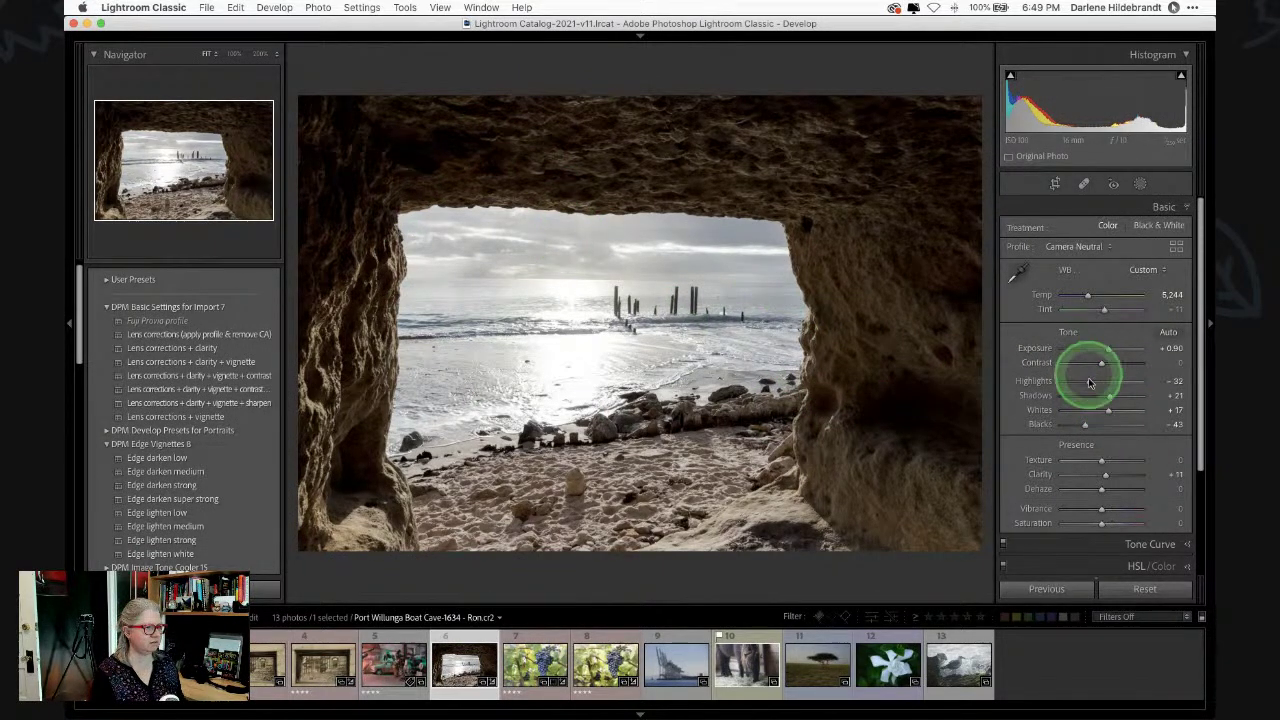
{"action": "left_click_drag", "start_coordinate": [1089, 381], "coordinate": [1085, 384]}
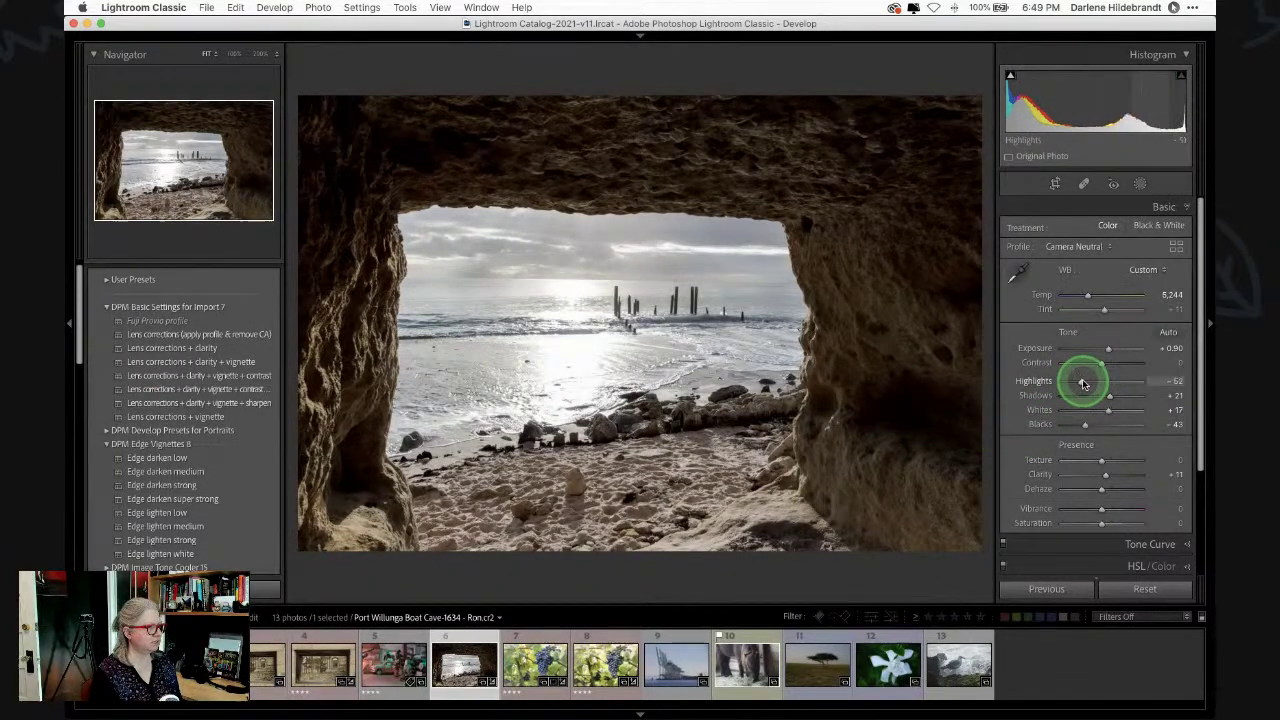
- Try a Select Sky mask on the cave photo and undo it
{"action": "left_click", "coordinate": [1140, 184]}
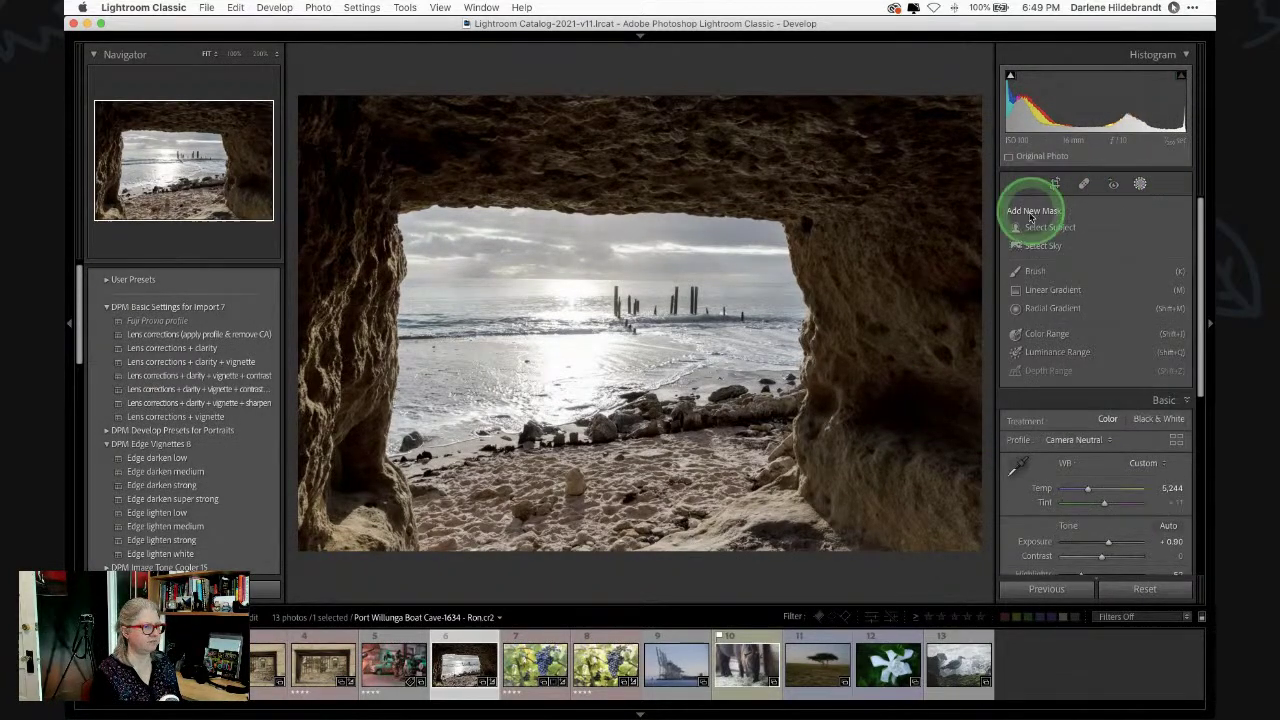
{"action": "left_click", "coordinate": [1040, 246]}
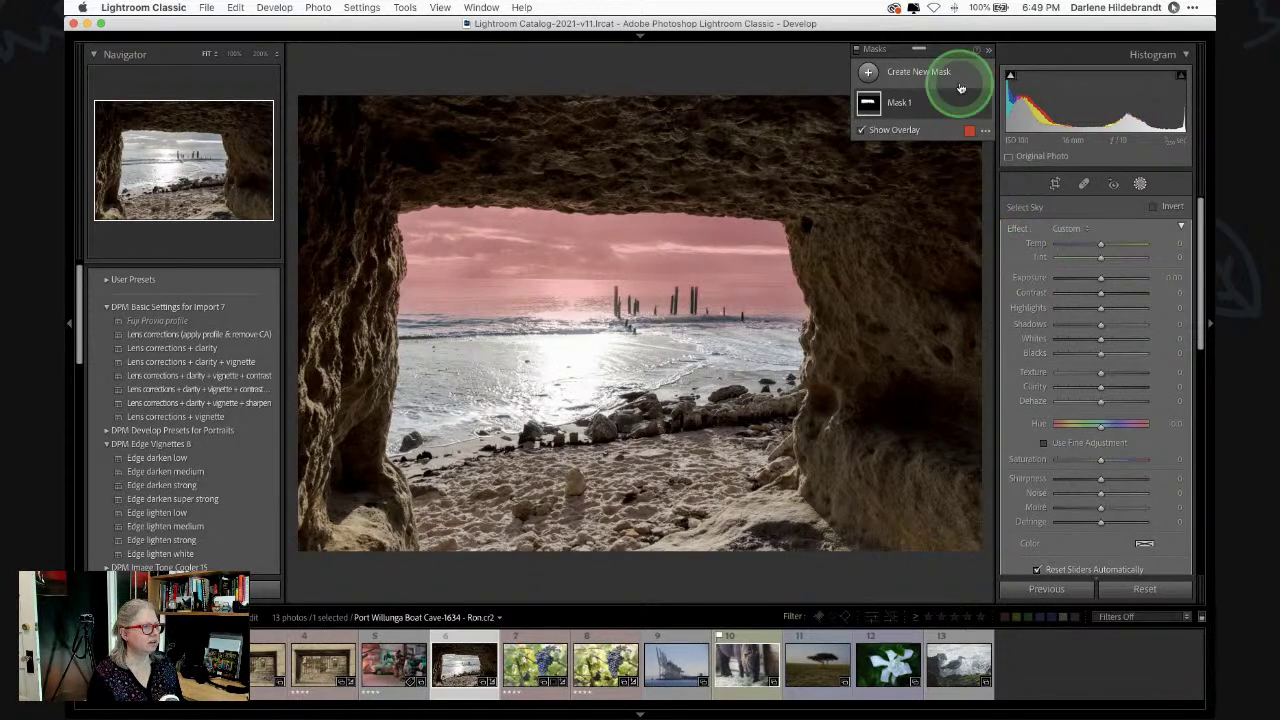
{"action": "key", "text": "super+z"}
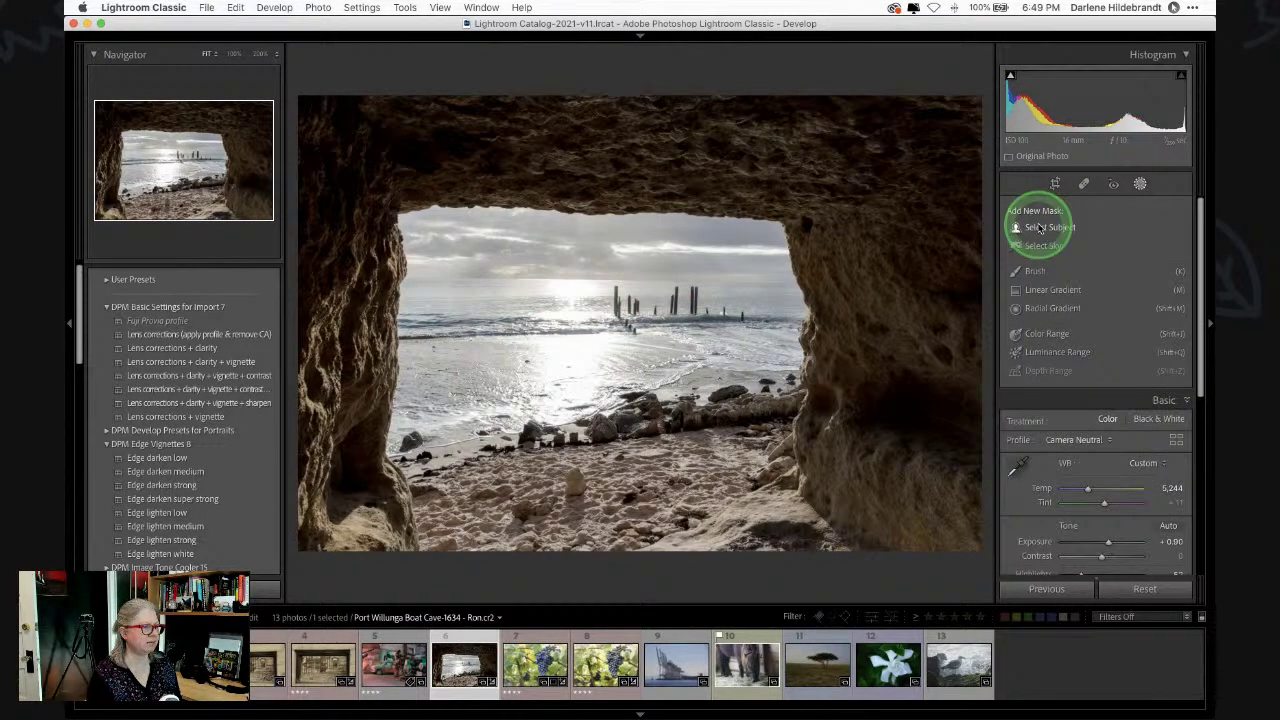
- Mask the seascape in the cave opening with Select Subject, and set the mask's Highlights to -80 and Dehaze to 36
{"action": "left_click", "coordinate": [1040, 228]}
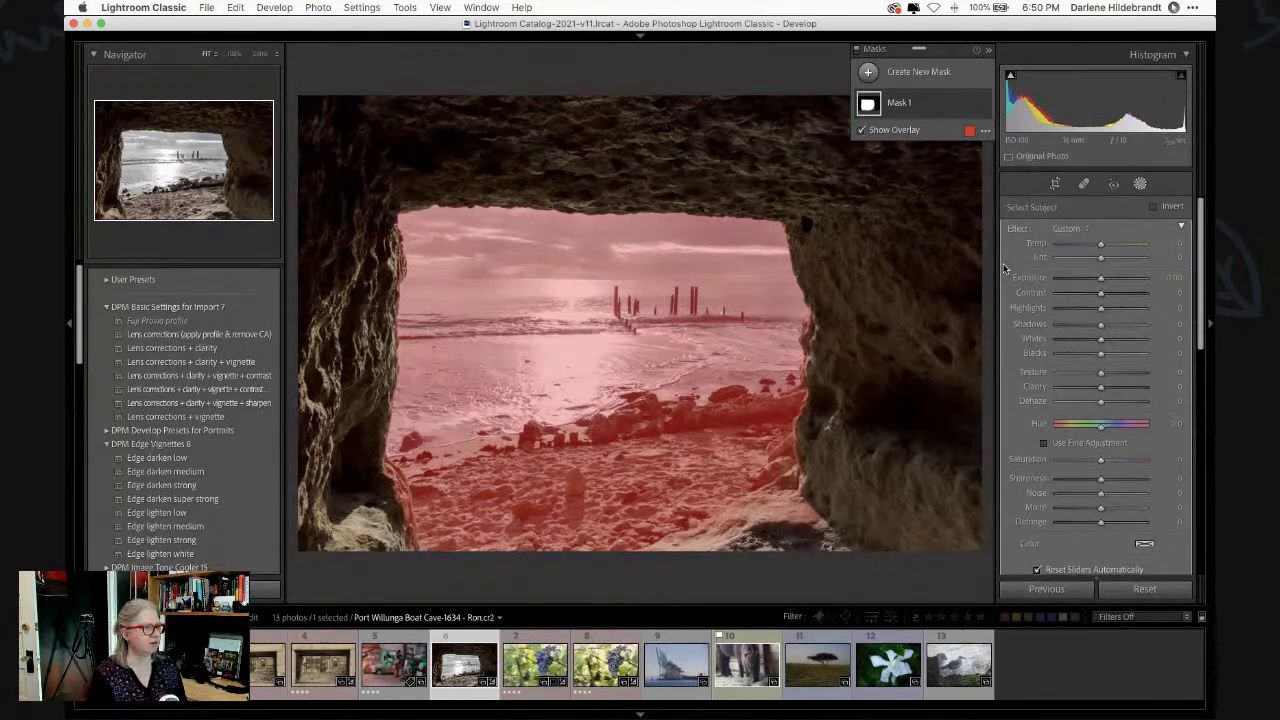
{"action": "mouse_move", "coordinate": [1070, 310]}
{"action": "left_mouse_down"}
{"action": "mouse_move", "coordinate": [1046, 300]}
{"action": "mouse_move", "coordinate": [1066, 306]}
{"action": "left_mouse_up"}
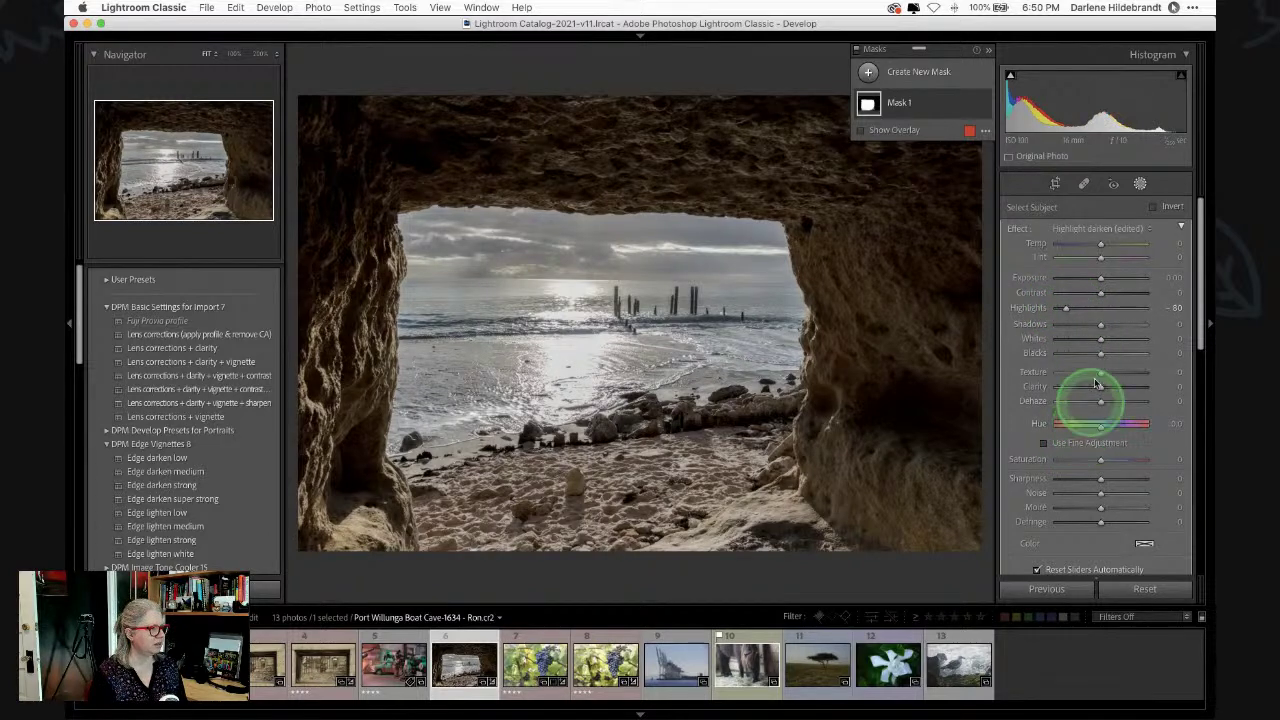
{"action": "left_click_drag", "start_coordinate": [1100, 401], "coordinate": [1119, 401]}
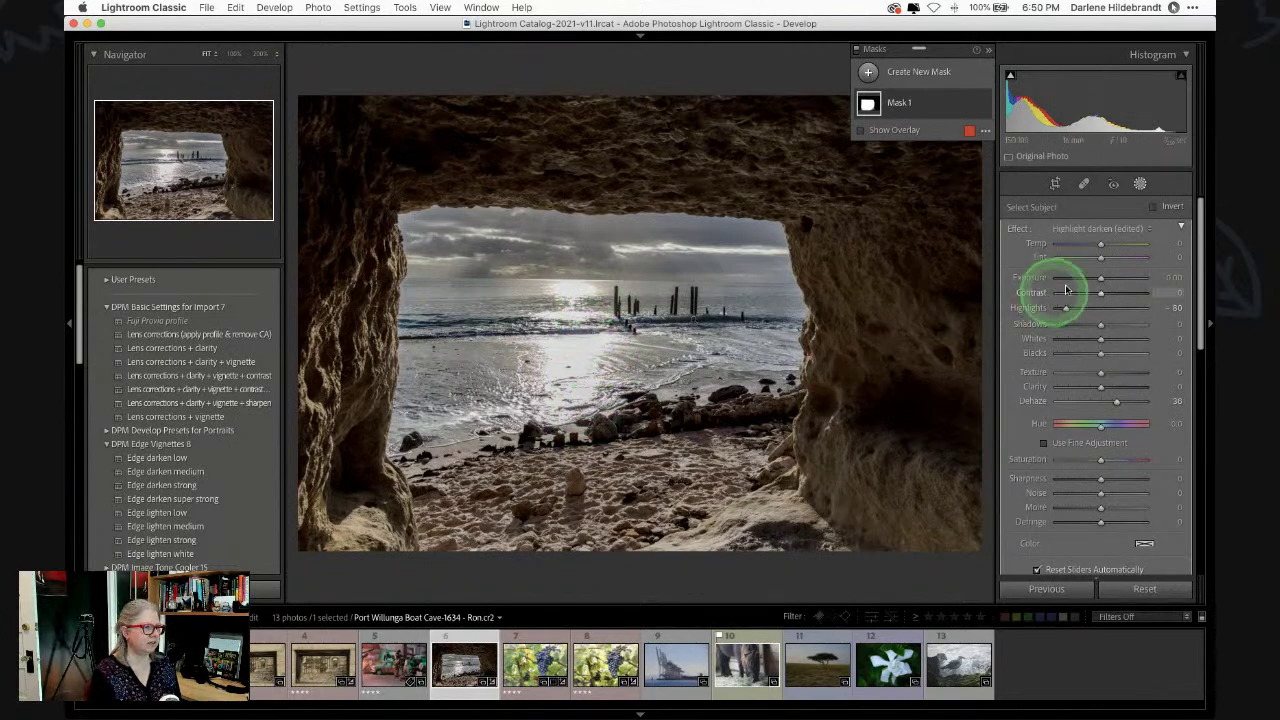
- Try the seascape mask's Exposure at -2.41 and -0.45, return it to 0, and set its Highlights to -57
{"action": "left_click_drag", "start_coordinate": [1102, 277], "coordinate": [1077, 278]}
{"action": "key", "text": "j"}
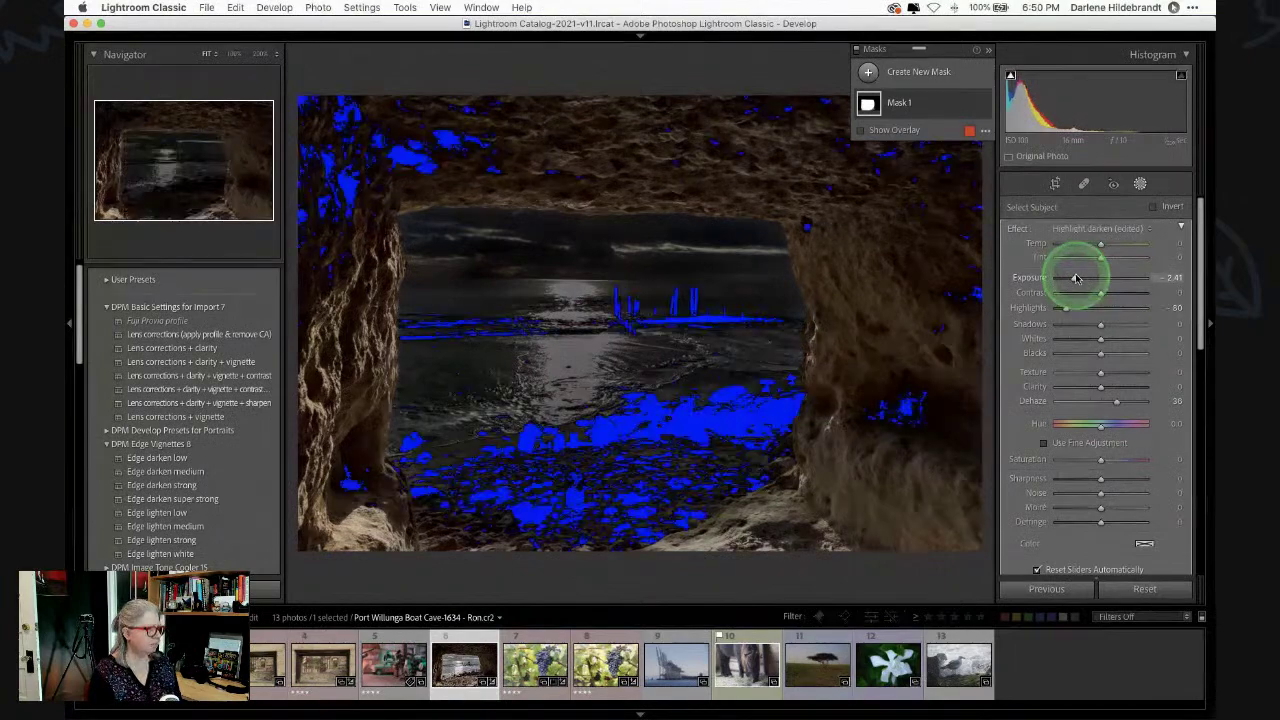
{"action": "left_click", "coordinate": [1076, 277]}
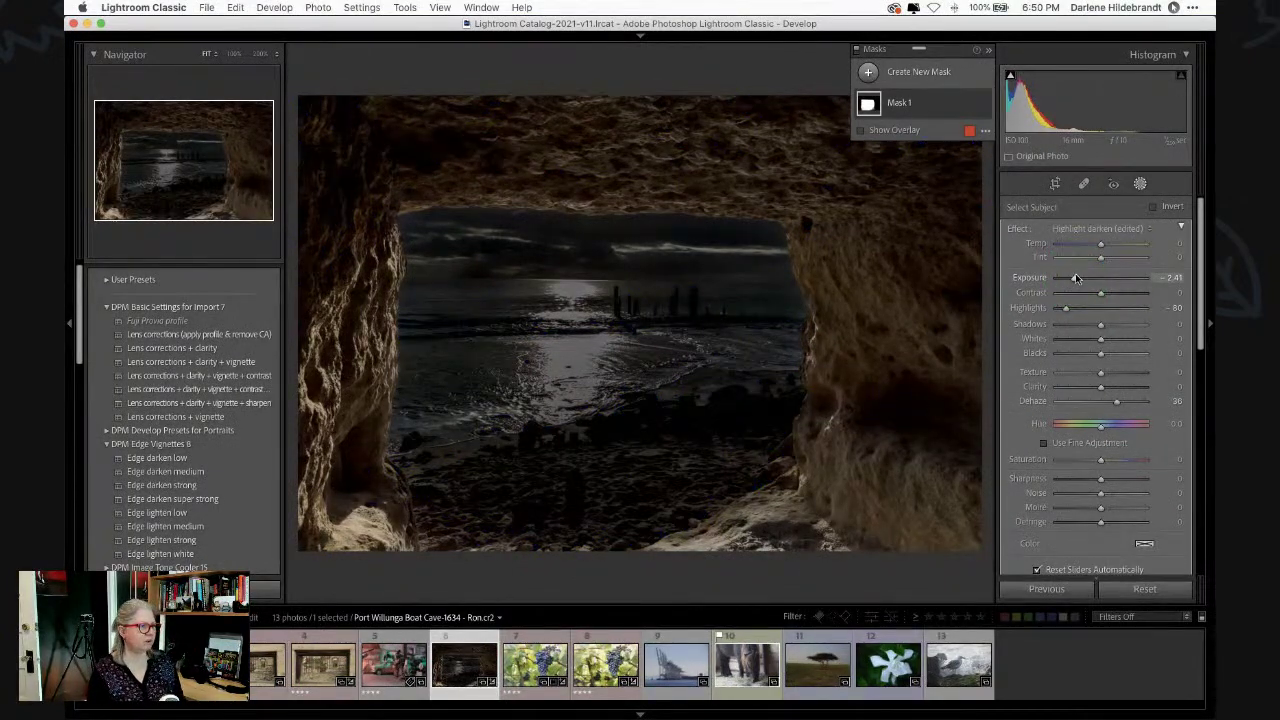
{"action": "left_click_drag", "start_coordinate": [1075, 277], "coordinate": [1096, 279]}
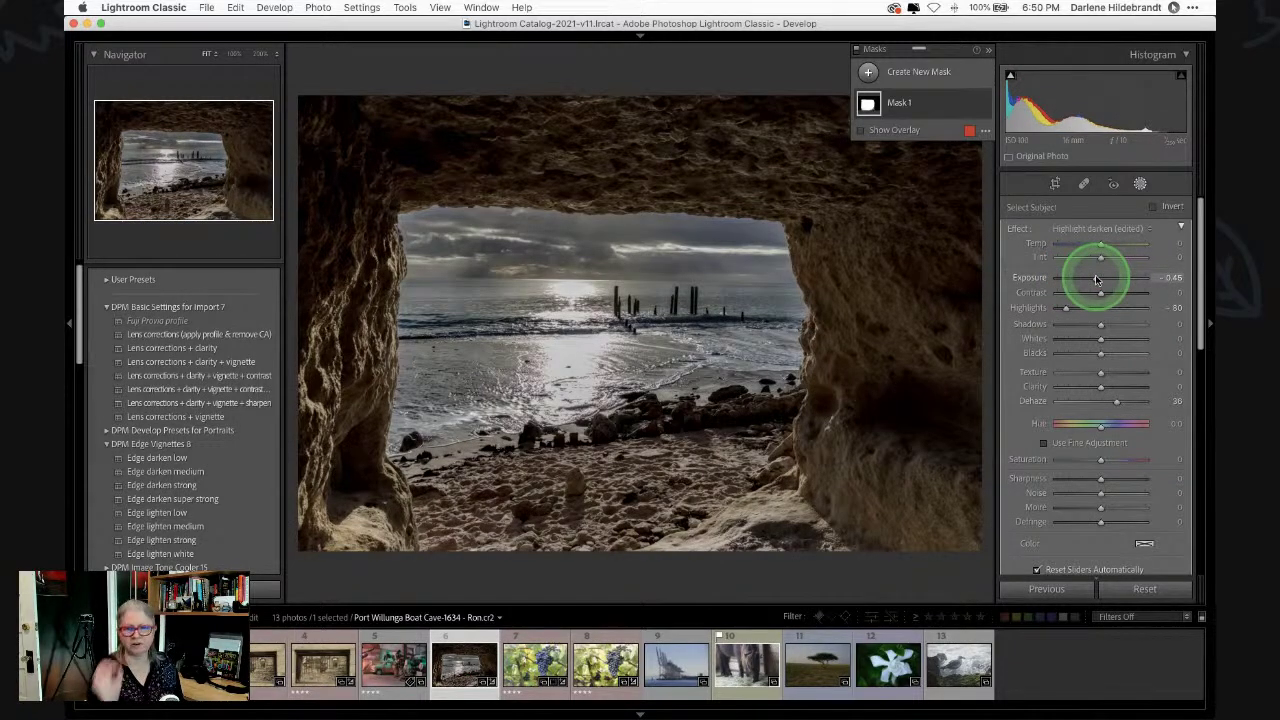
{"action": "left_click_drag", "start_coordinate": [1095, 279], "coordinate": [1078, 305]}
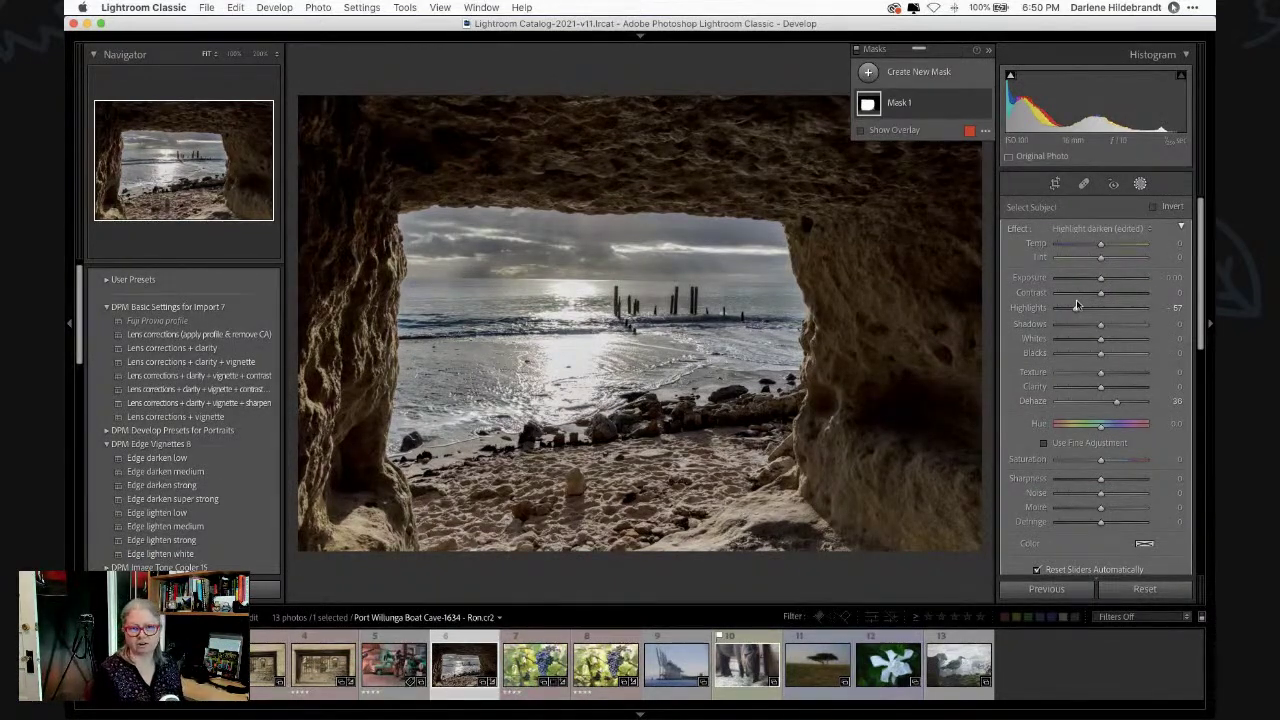
{"action": "left_click", "coordinate": [1076, 304]}
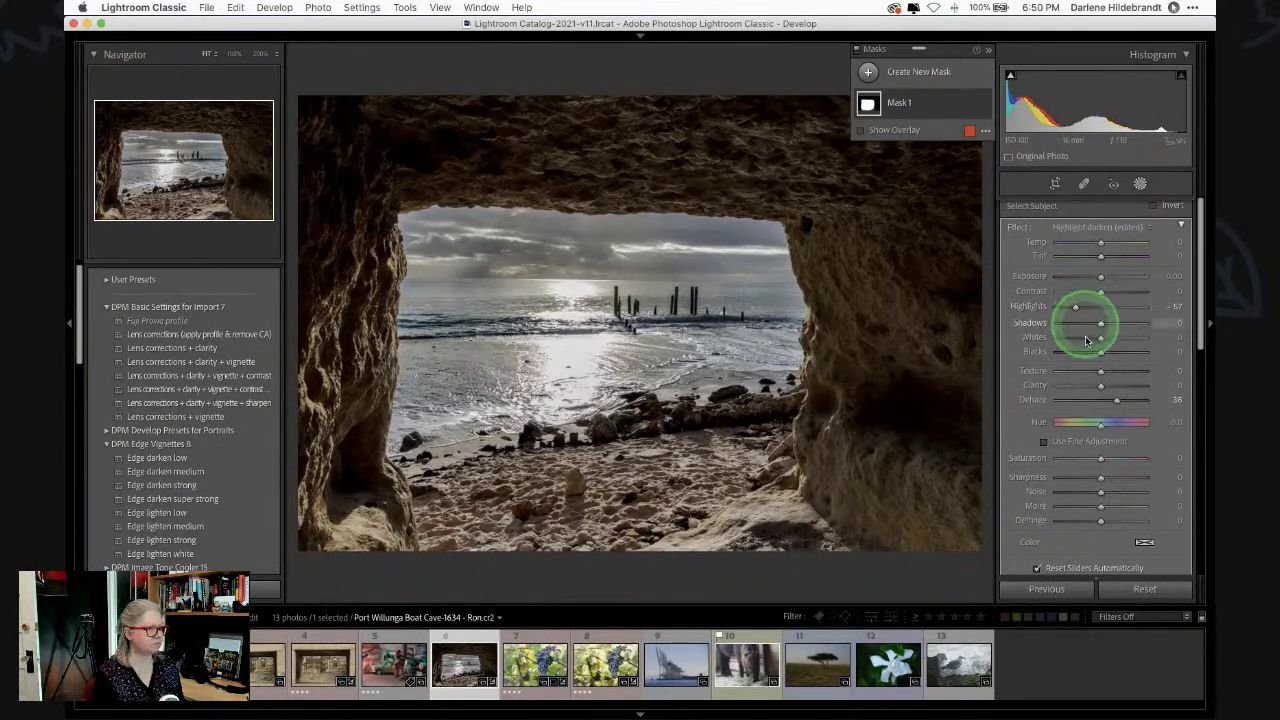
- Apply the Edge darken medium vignette preset and collapse the DPM Basic Settings for Import group
{"action": "left_click", "coordinate": [168, 471]}
{"action": "left_click", "coordinate": [100, 308]}
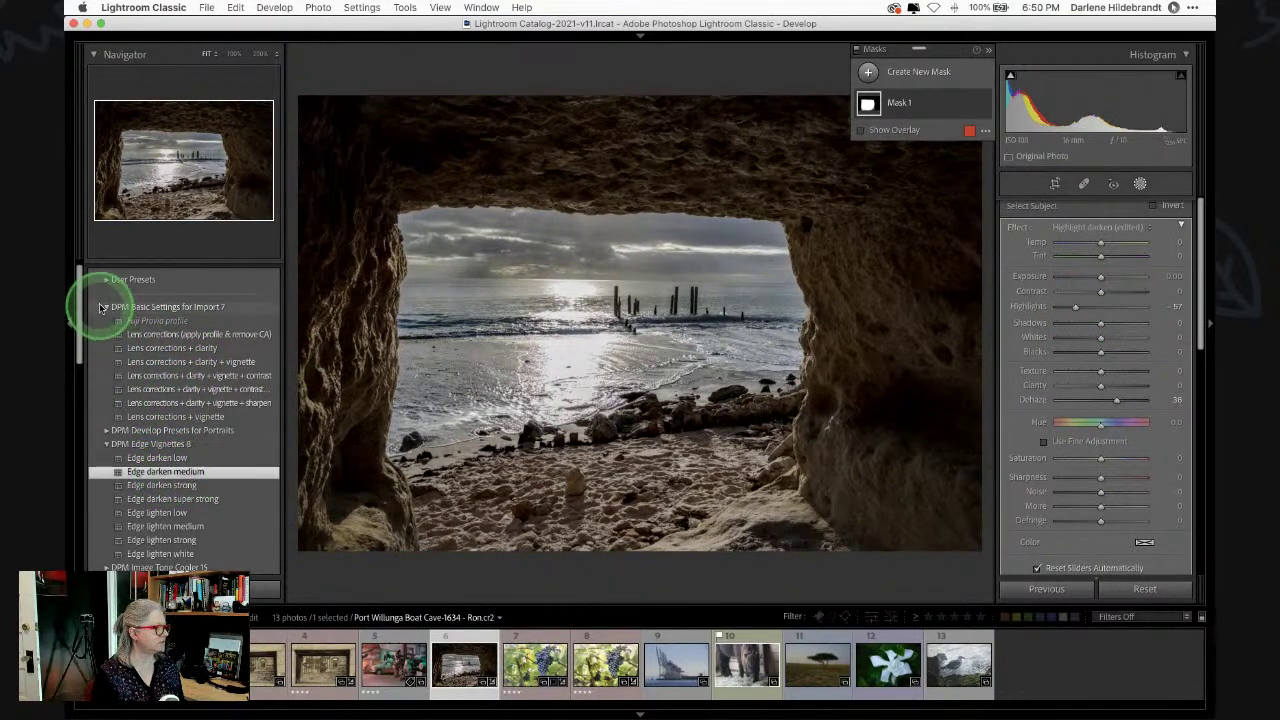
{"action": "left_click", "coordinate": [105, 309]}
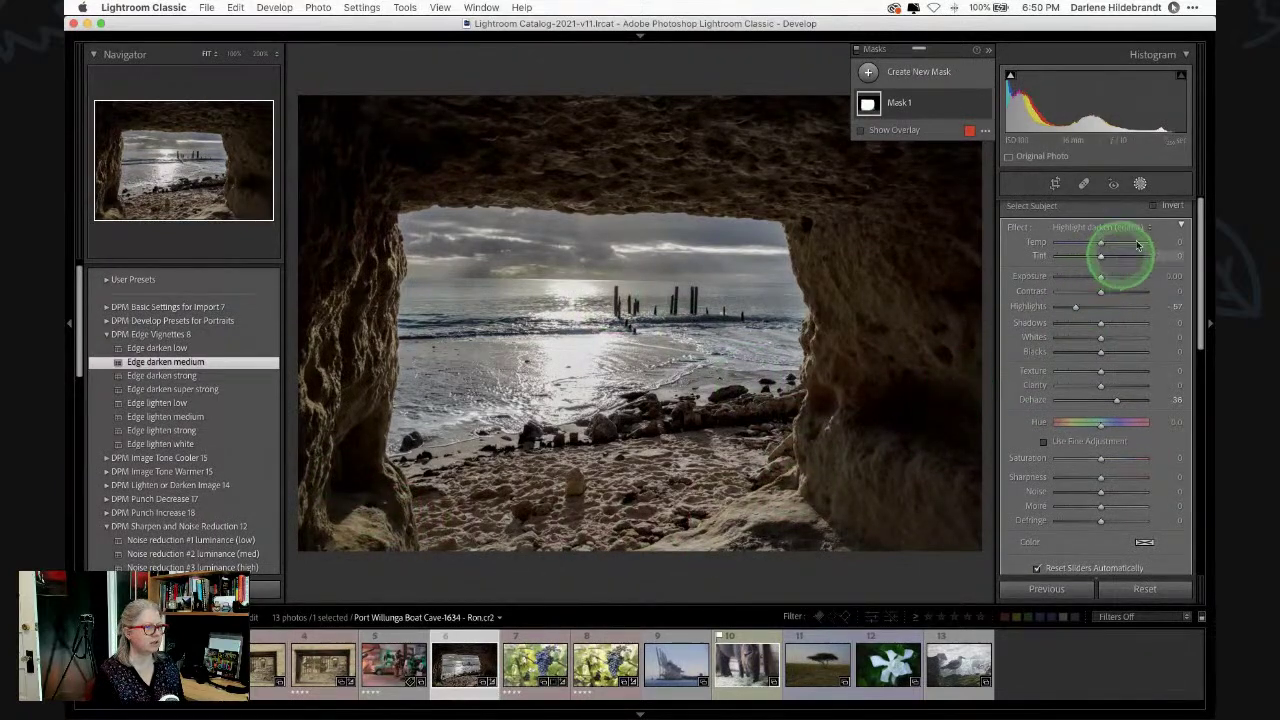
- Leave masking and set the photo's overall Exposure to +1.20
{"action": "left_click", "coordinate": [1141, 190]}
{"action": "left_click", "coordinate": [1087, 393]}
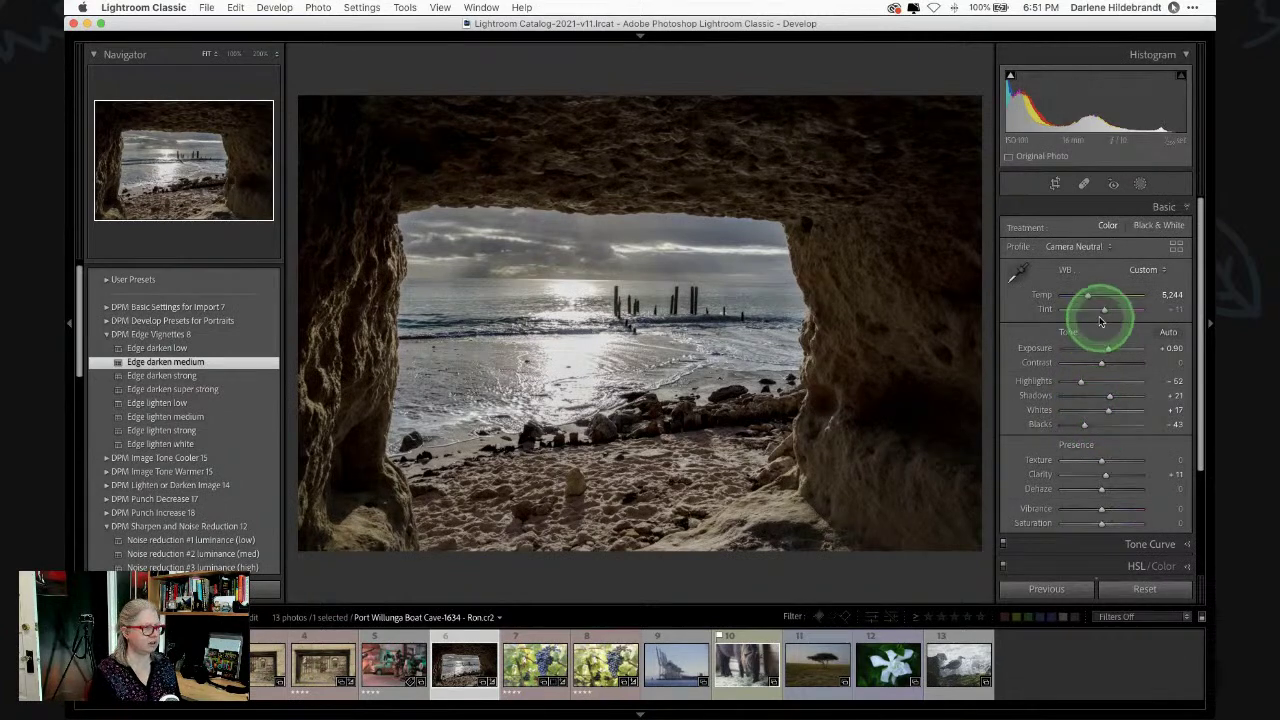
{"action": "left_click", "coordinate": [1107, 350]}
{"action": "left_click_drag", "start_coordinate": [1108, 352], "coordinate": [1110, 352]}
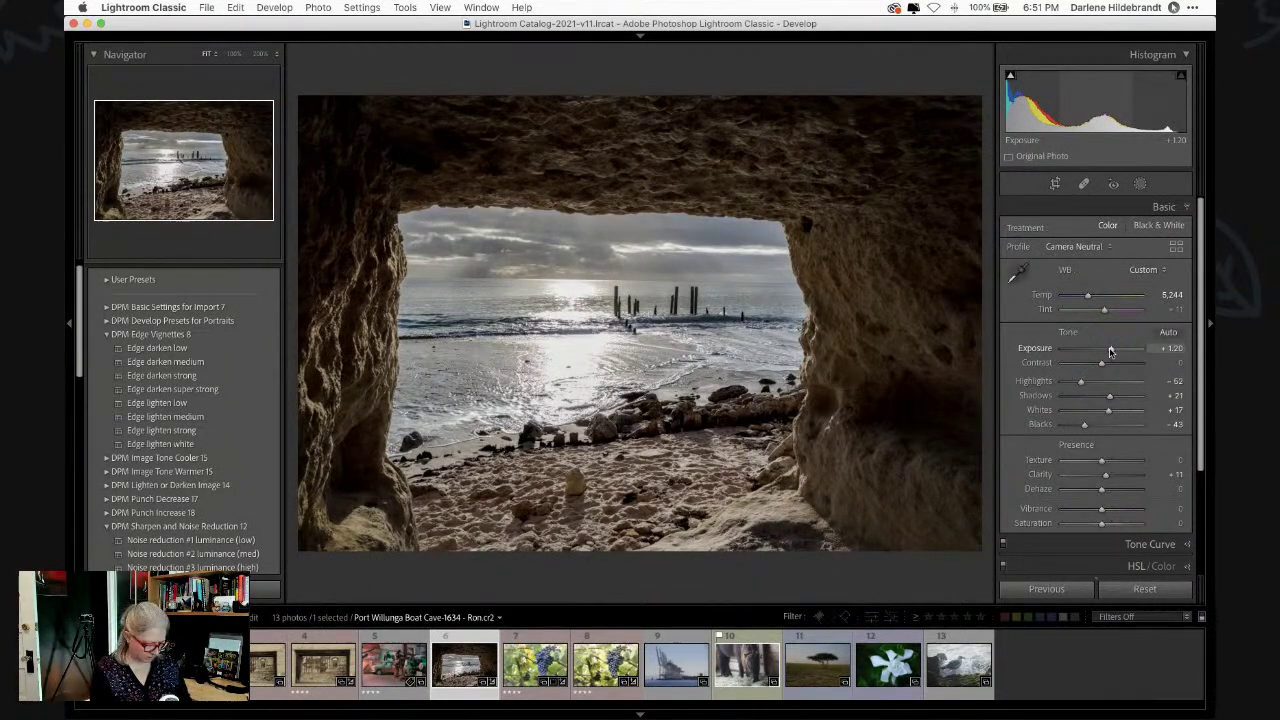
- Compare the edited cave photo with its unedited version several times
{"action": "key", "text": "backslash"}
{"action": "key", "text": "backslash"}
{"action": "key", "text": "backslash"}
{"action": "key", "text": "backslash"}
{"action": "key", "text": "backslash"}
{"action": "key", "text": "backslash"}
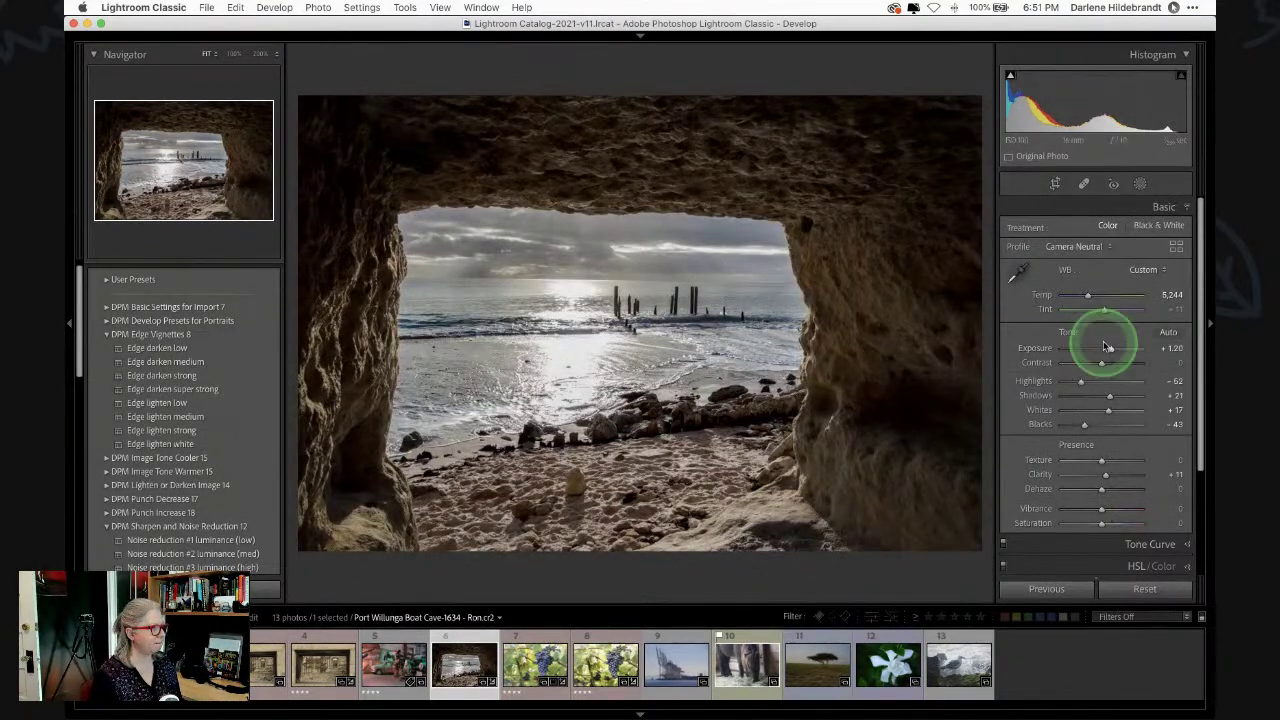
- Create a second Select Subject mask and invert it to cover the cave walls
{"action": "left_click", "coordinate": [1140, 185]}
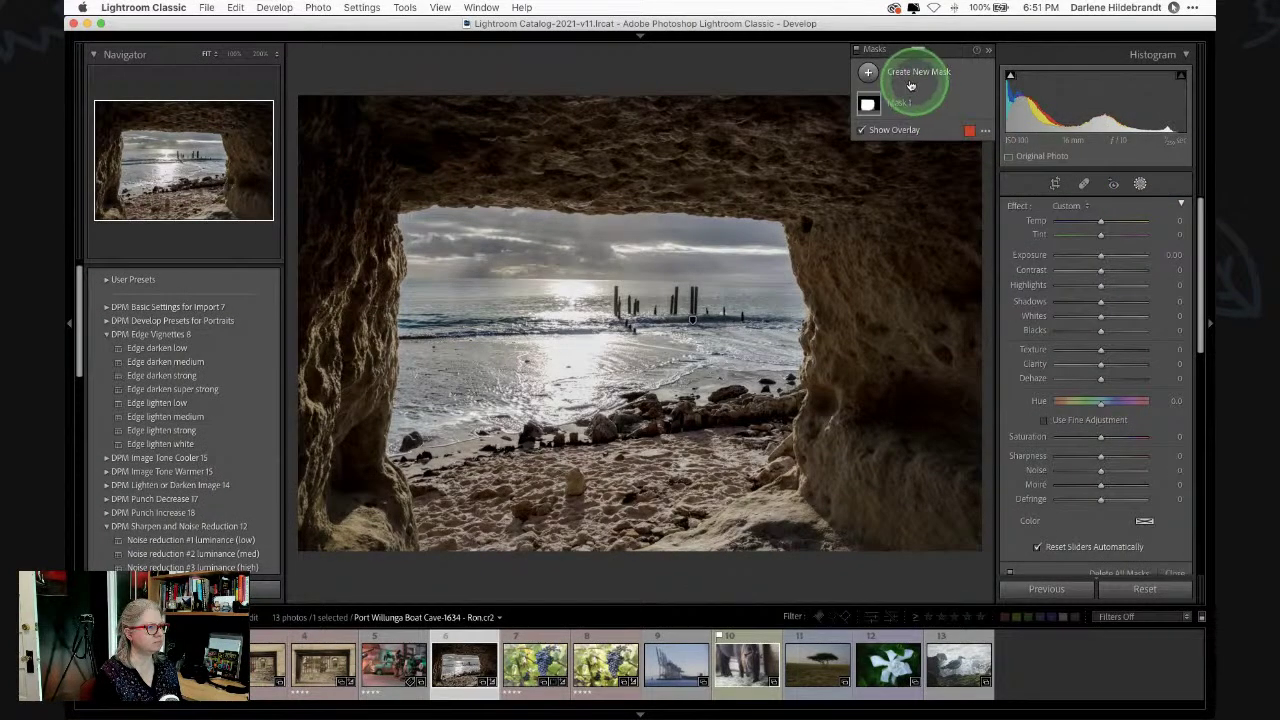
{"action": "left_click", "coordinate": [869, 72]}
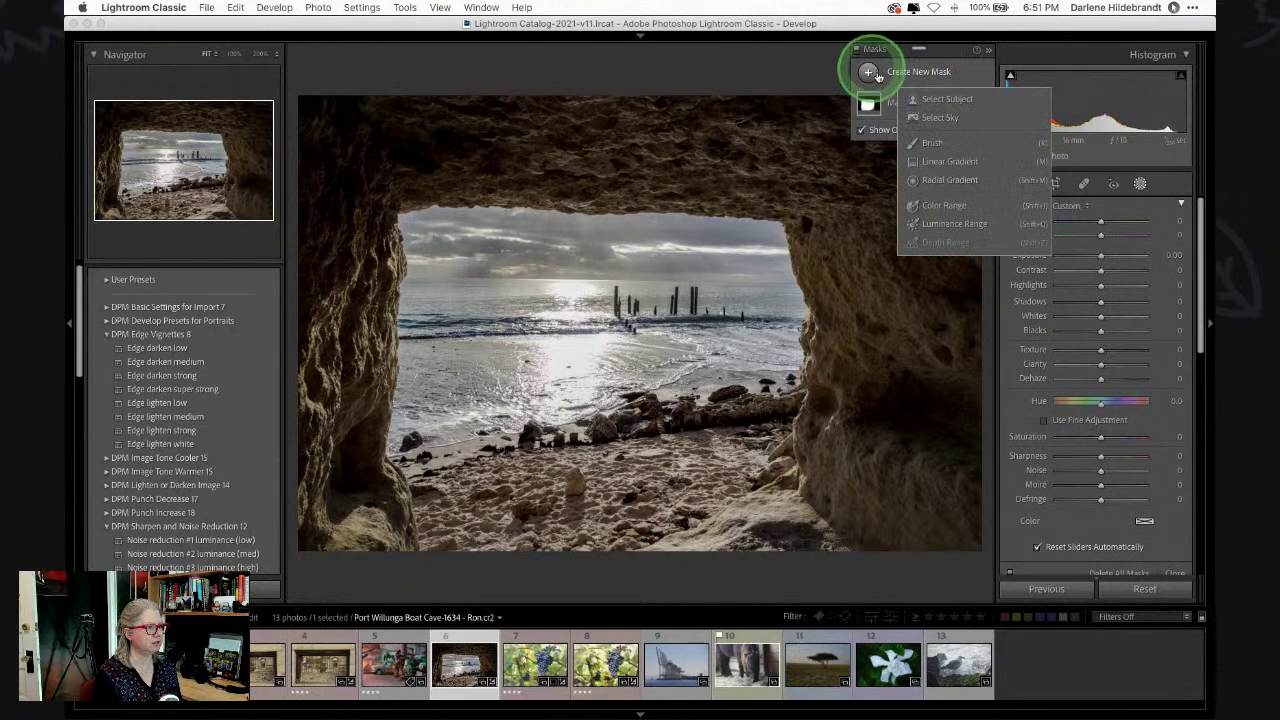
{"action": "left_click", "coordinate": [938, 99]}
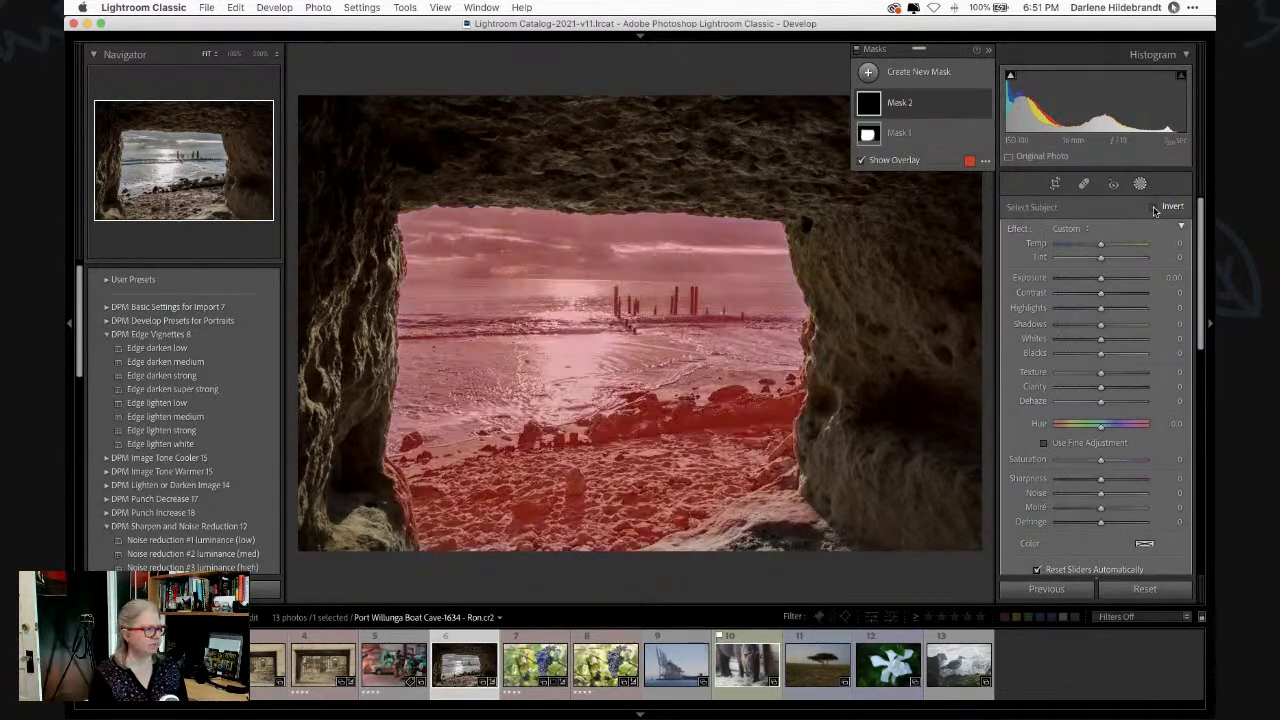
{"action": "left_click", "coordinate": [1155, 207]}
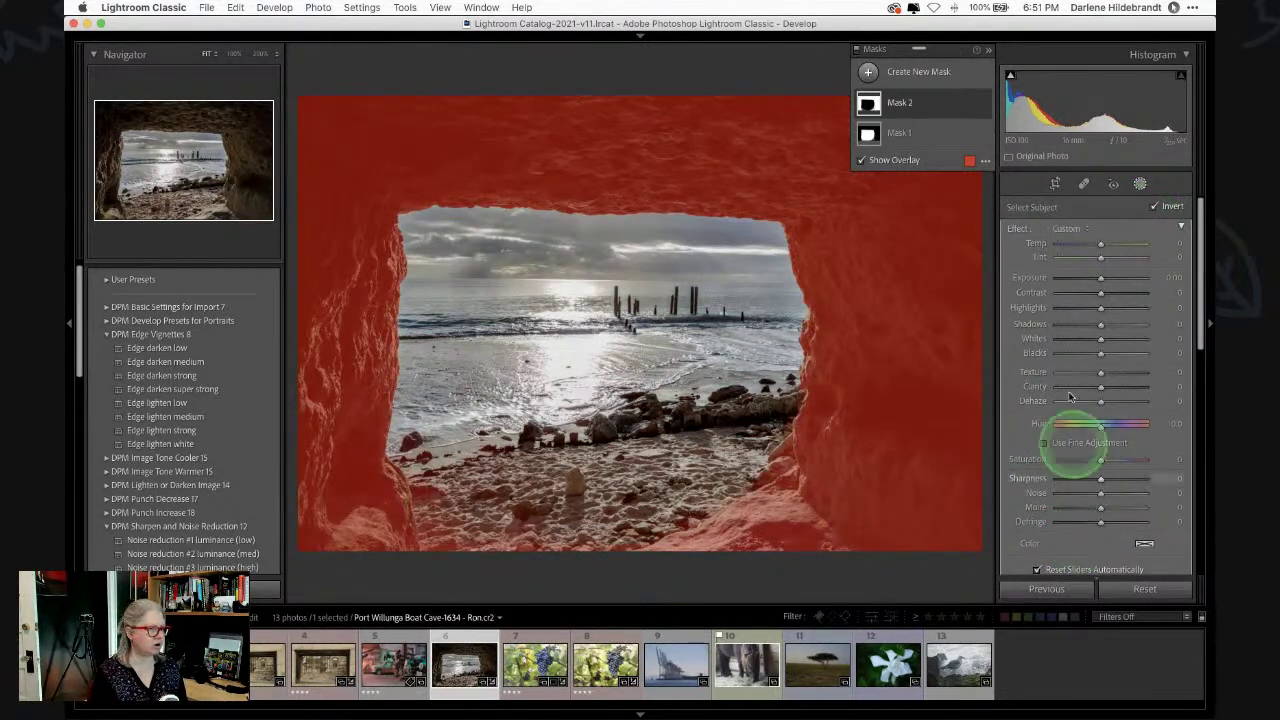
- Set the cave-wall mask's Noise to 51 and Sharpness to 31, checking the rock detail up close
{"action": "left_click_drag", "start_coordinate": [1102, 497], "coordinate": [1128, 497]}
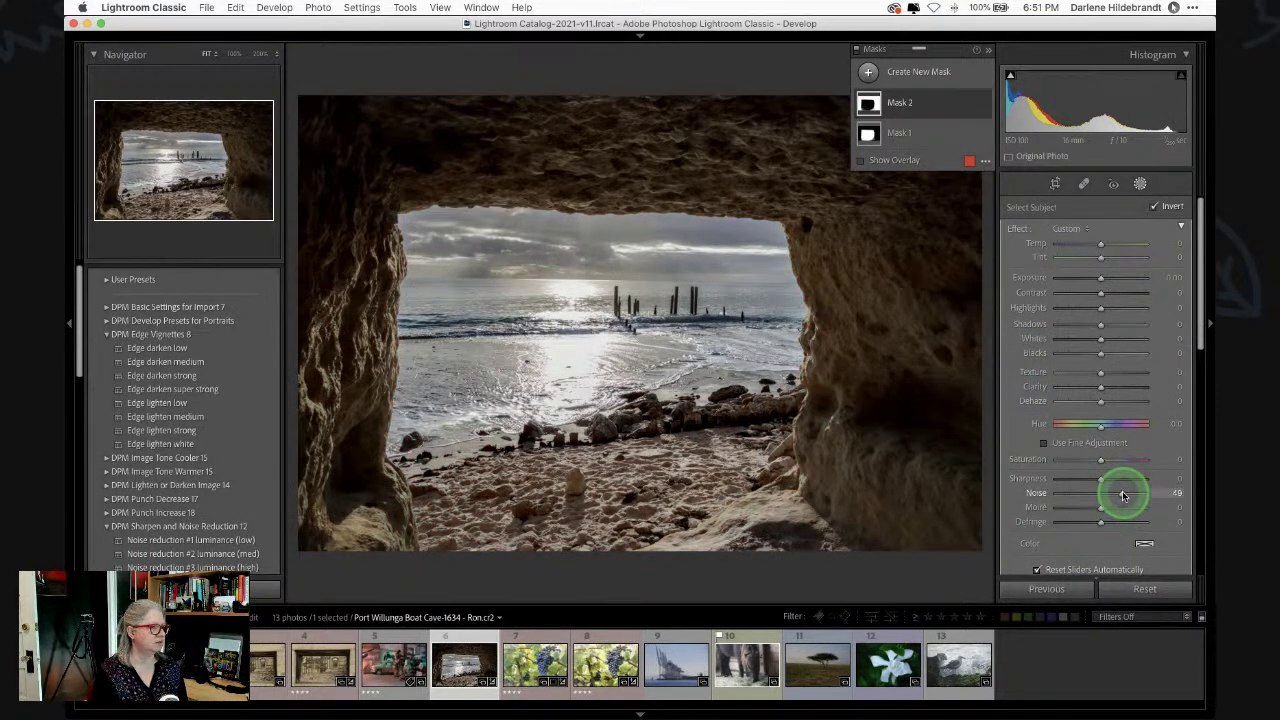
{"action": "left_click", "coordinate": [366, 157]}
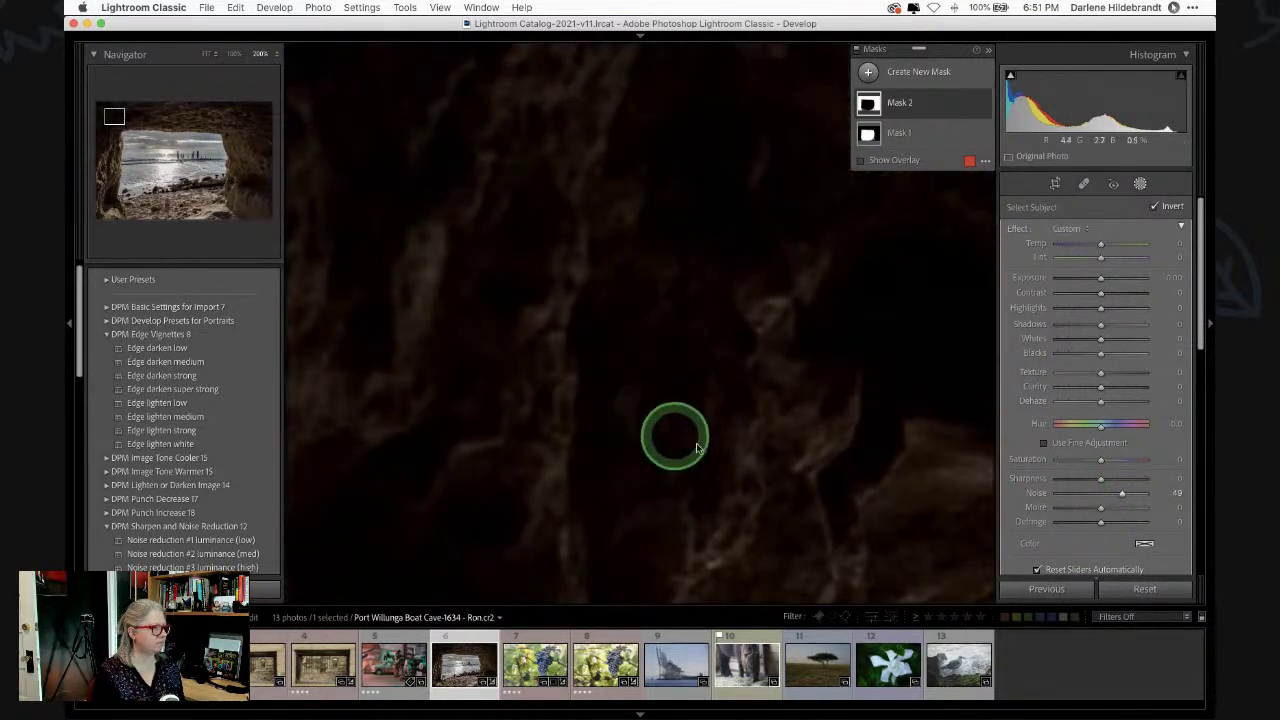
{"action": "left_click_drag", "start_coordinate": [557, 266], "coordinate": [419, 90]}
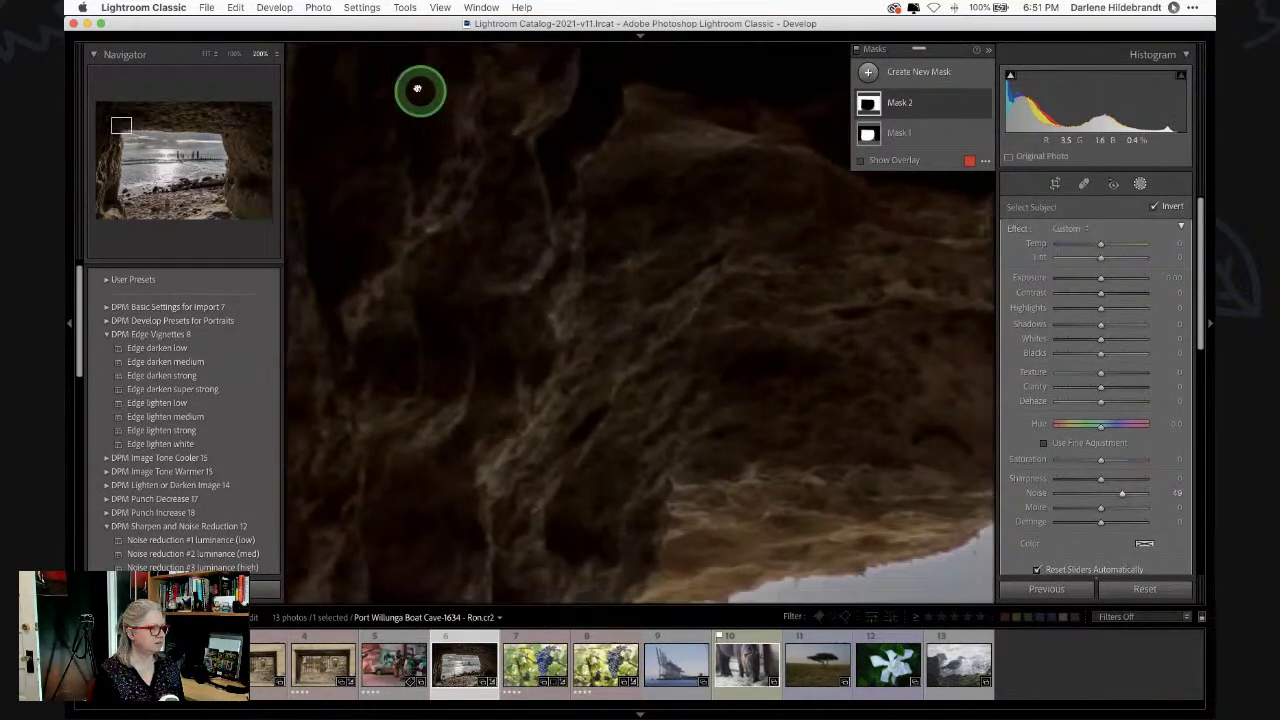
{"action": "scroll", "coordinate": [691, 466], "scroll_direction": "down", "scroll_amount": 5}
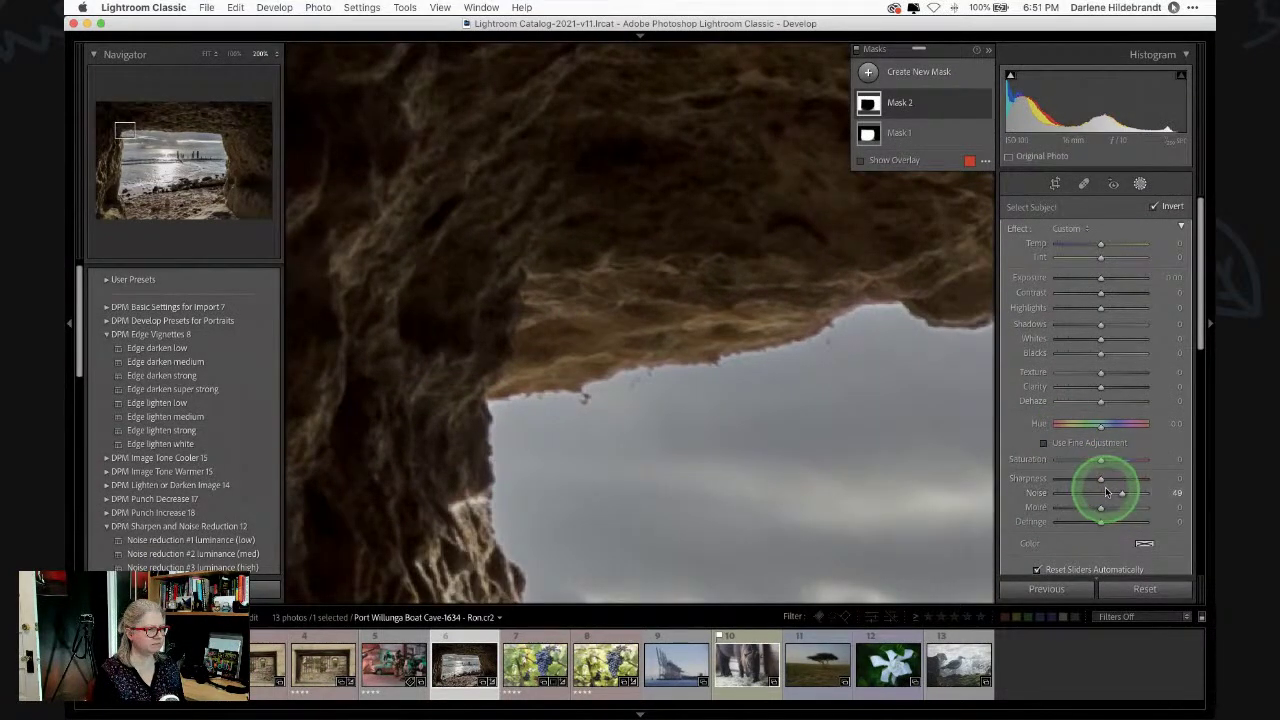
{"action": "mouse_move", "coordinate": [1122, 492]}
{"action": "left_mouse_down"}
{"action": "mouse_move", "coordinate": [1029, 491]}
{"action": "mouse_move", "coordinate": [1149, 491]}
{"action": "mouse_move", "coordinate": [1057, 491]}
{"action": "mouse_move", "coordinate": [1125, 493]}
{"action": "left_mouse_up"}
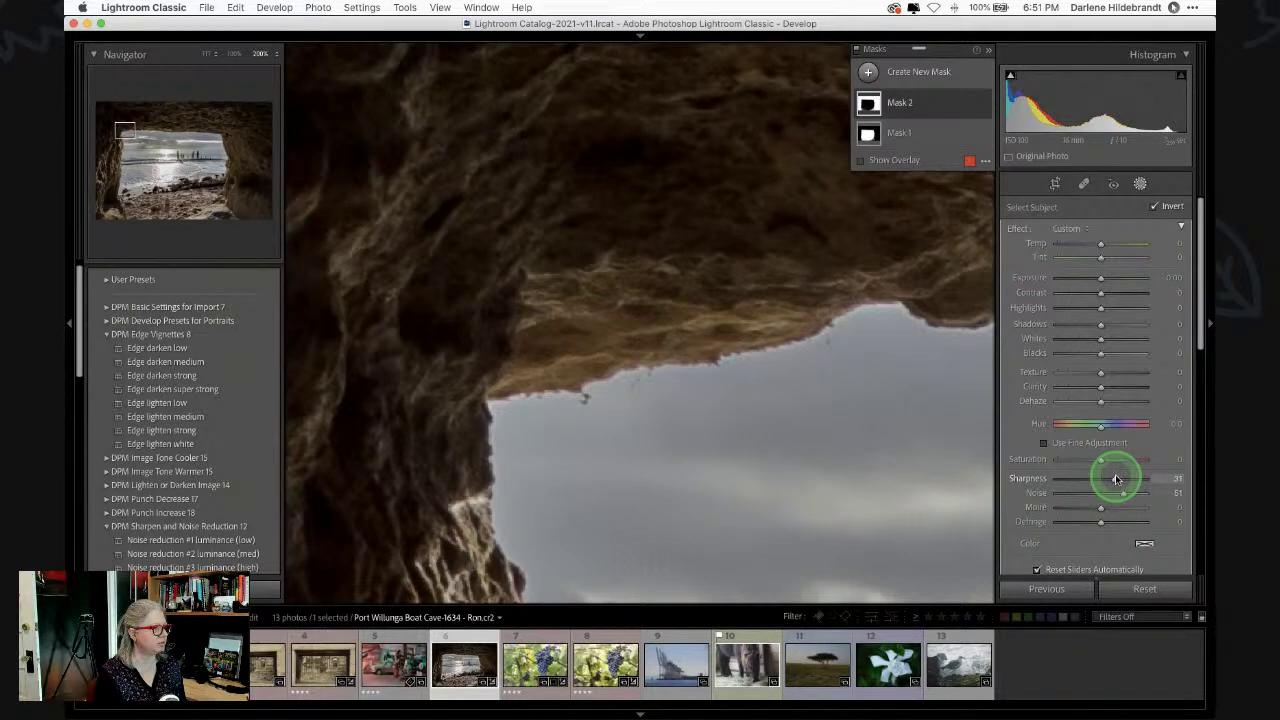
- Compare the rock detail above the cave opening with all masks off and on, and reselect the inverted cave-wall mask
{"action": "left_click_drag", "start_coordinate": [514, 260], "coordinate": [649, 380]}
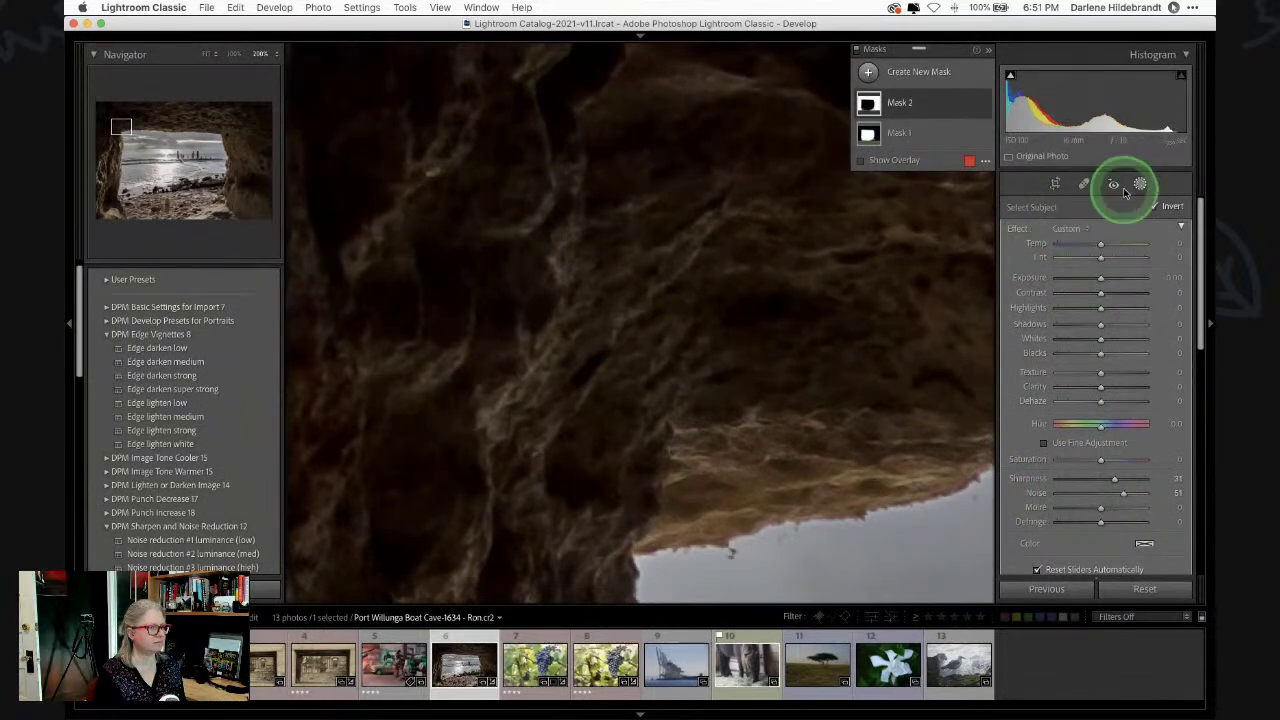
{"action": "scroll", "coordinate": [1063, 429], "scroll_direction": "down", "scroll_amount": 3}
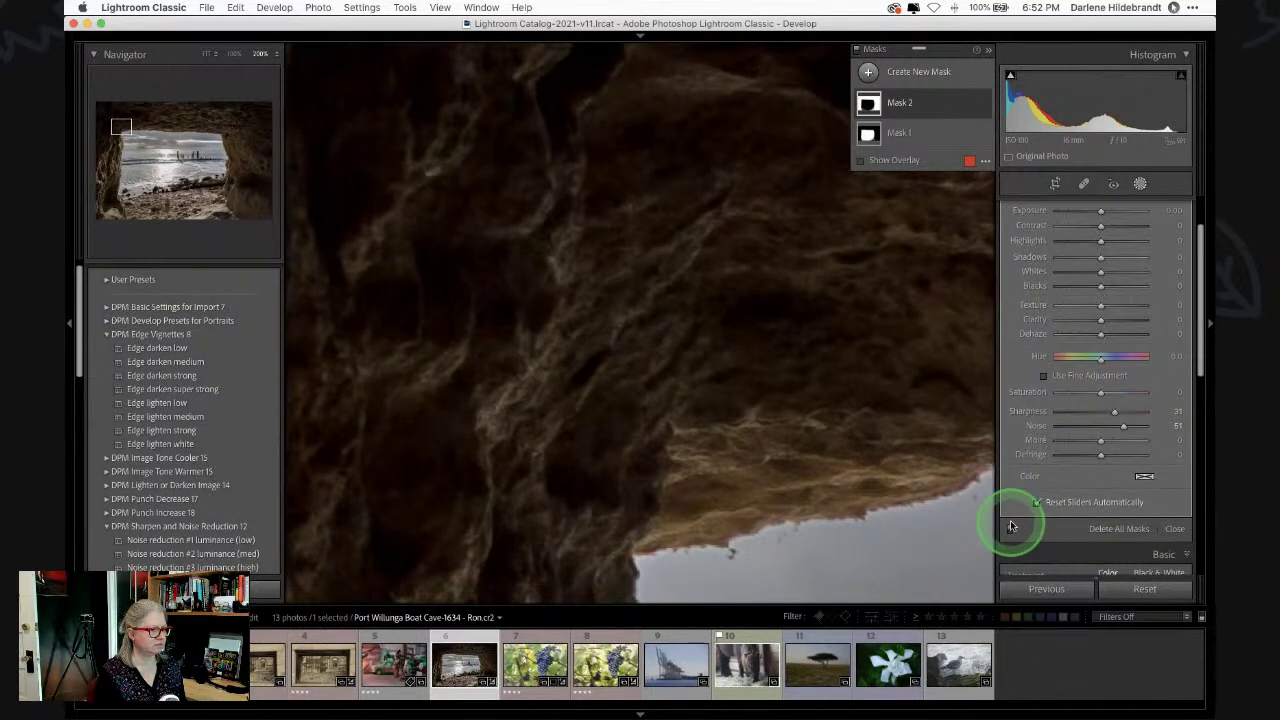
{"action": "left_click", "coordinate": [1011, 529]}
{"action": "left_click", "coordinate": [1011, 530]}
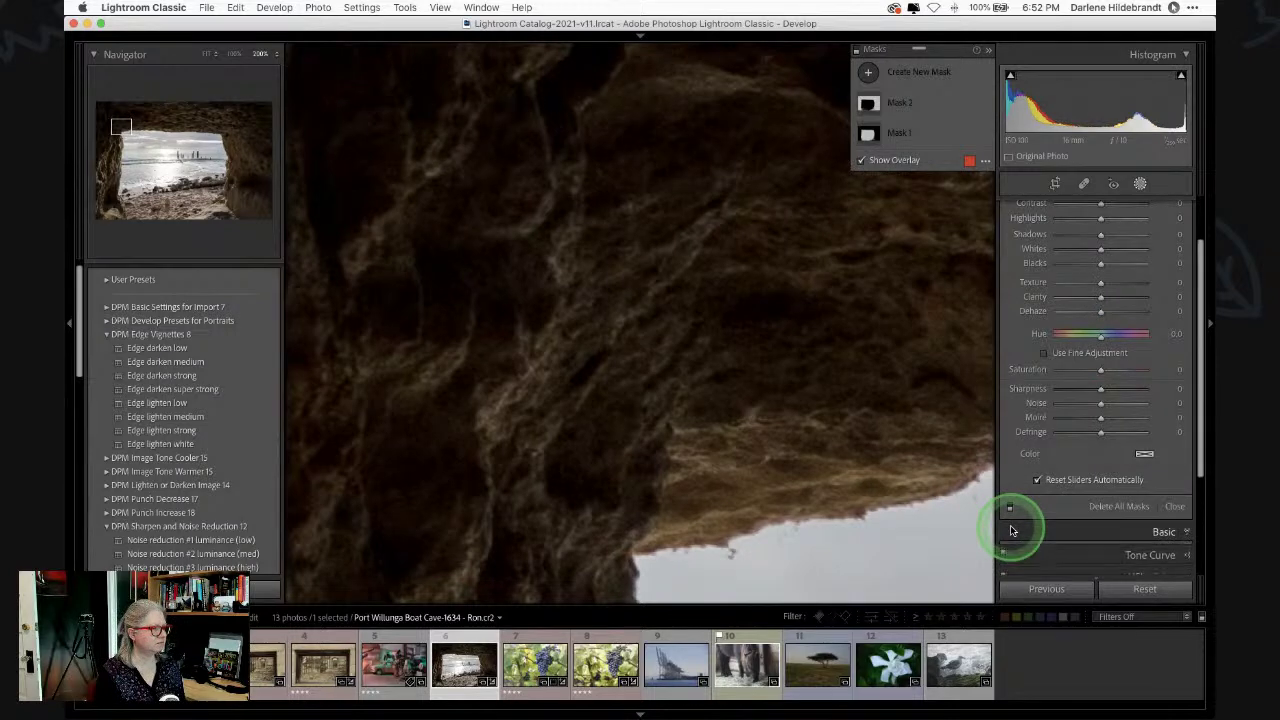
{"action": "left_click", "coordinate": [1010, 507]}
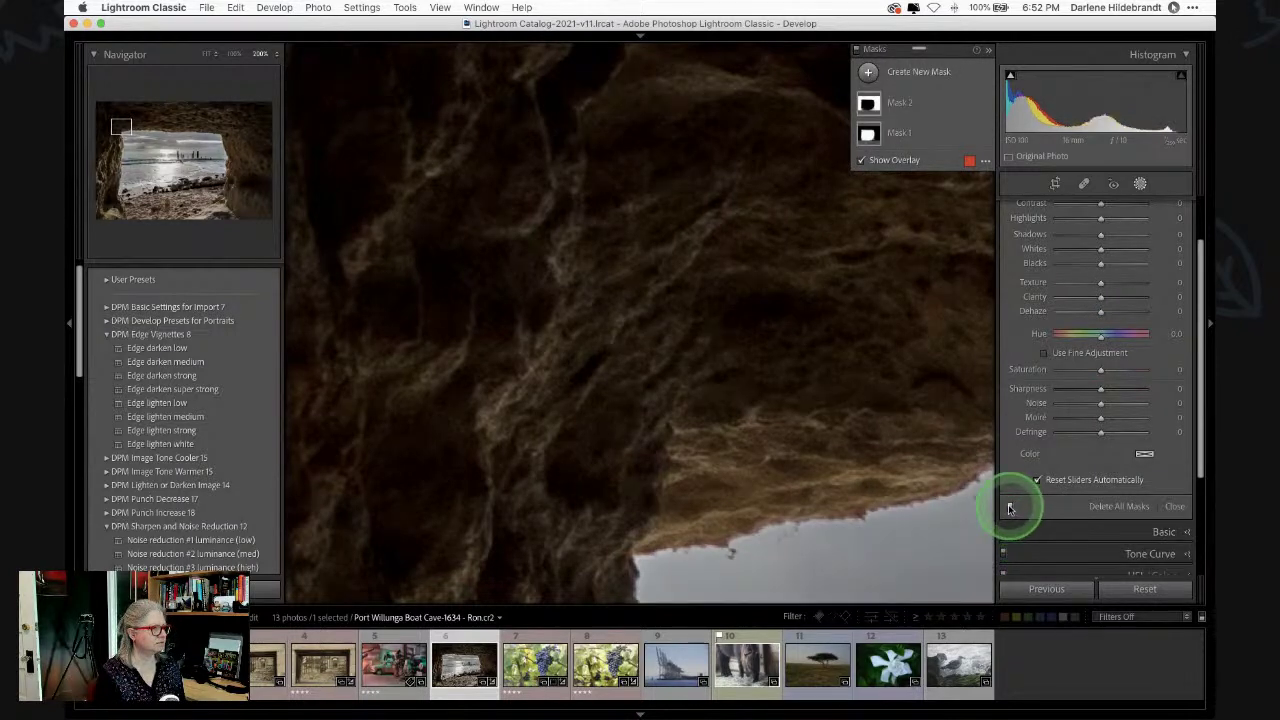
{"action": "scroll", "coordinate": [1100, 386], "scroll_direction": "up", "scroll_amount": 3}
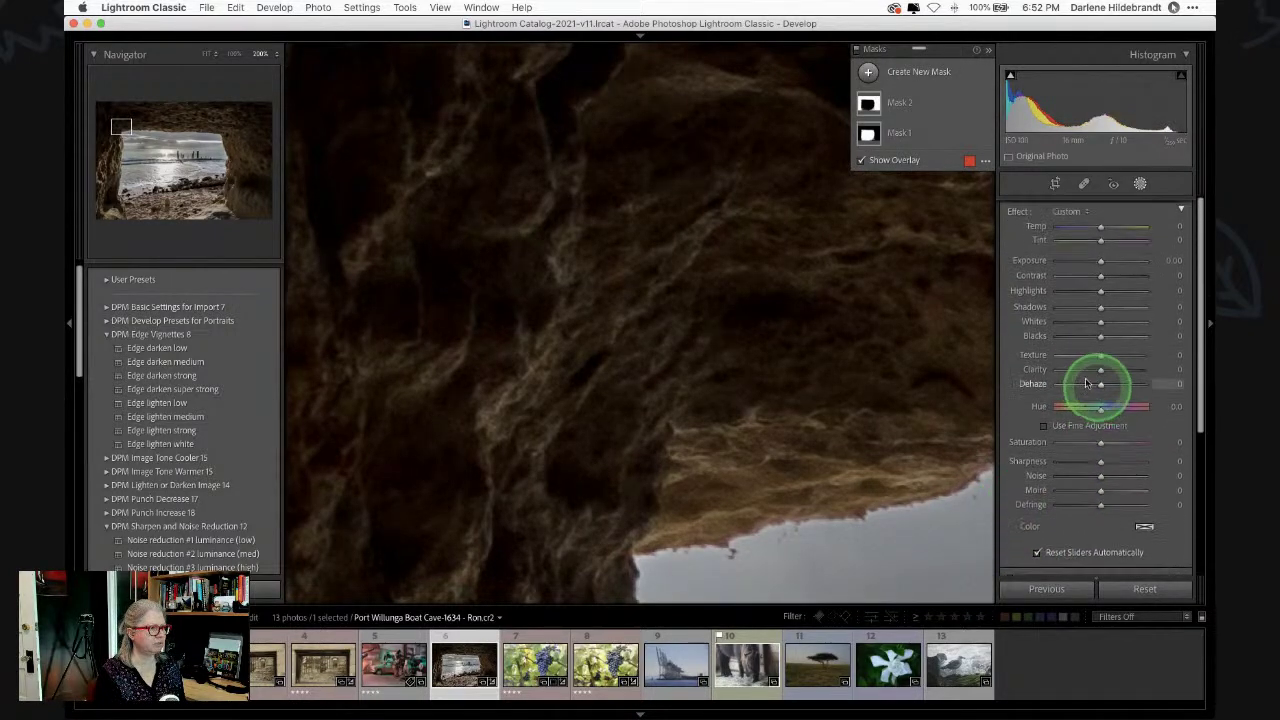
{"action": "left_click", "coordinate": [930, 103]}
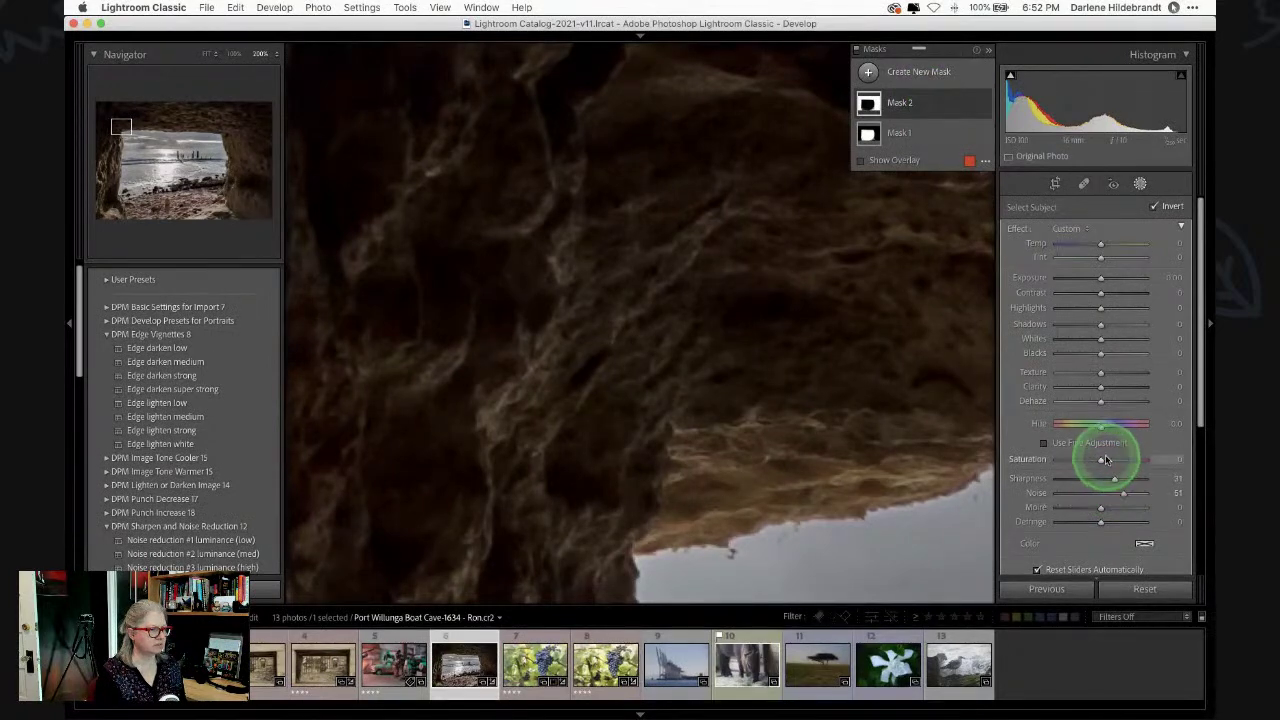
- Set the cave-wall mask's Sharpness to 44, raise its Clarity slightly, and close masking to view the whole photo
{"action": "left_click_drag", "start_coordinate": [1114, 477], "coordinate": [1118, 482]}
{"action": "left_click_drag", "start_coordinate": [1101, 387], "coordinate": [1107, 389]}
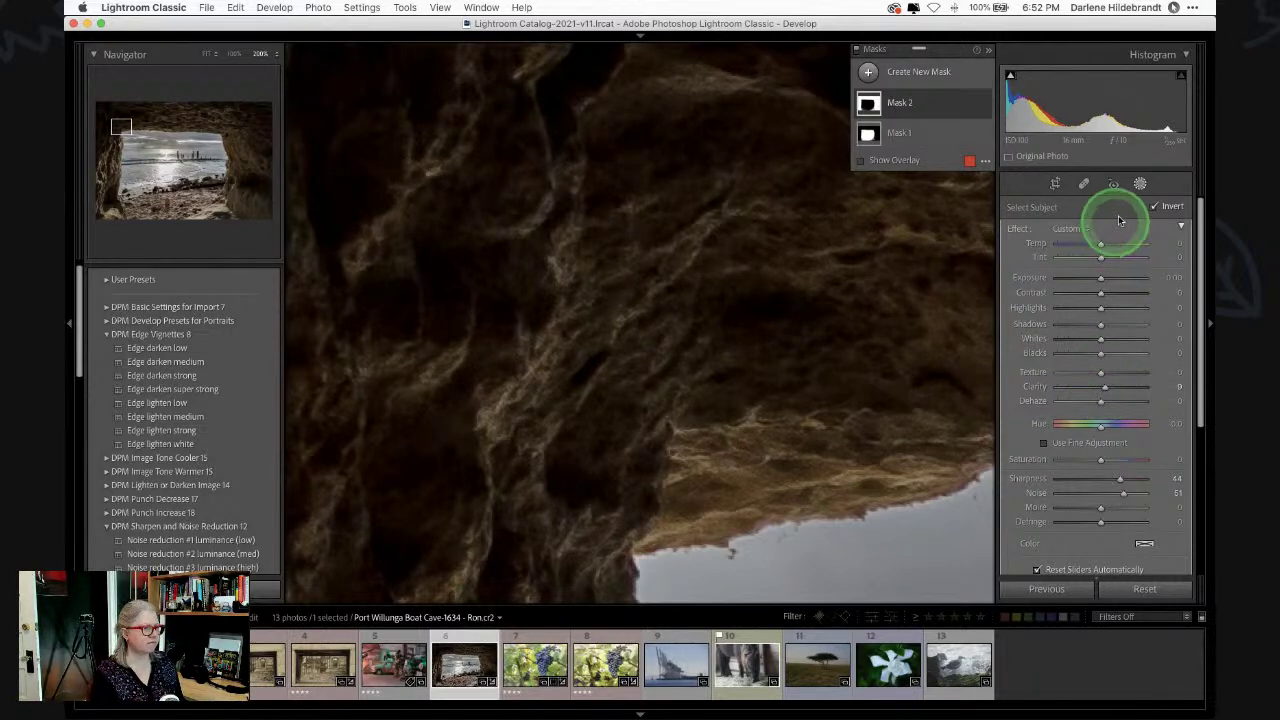
{"action": "left_click", "coordinate": [1140, 183]}
{"action": "left_click", "coordinate": [880, 371]}
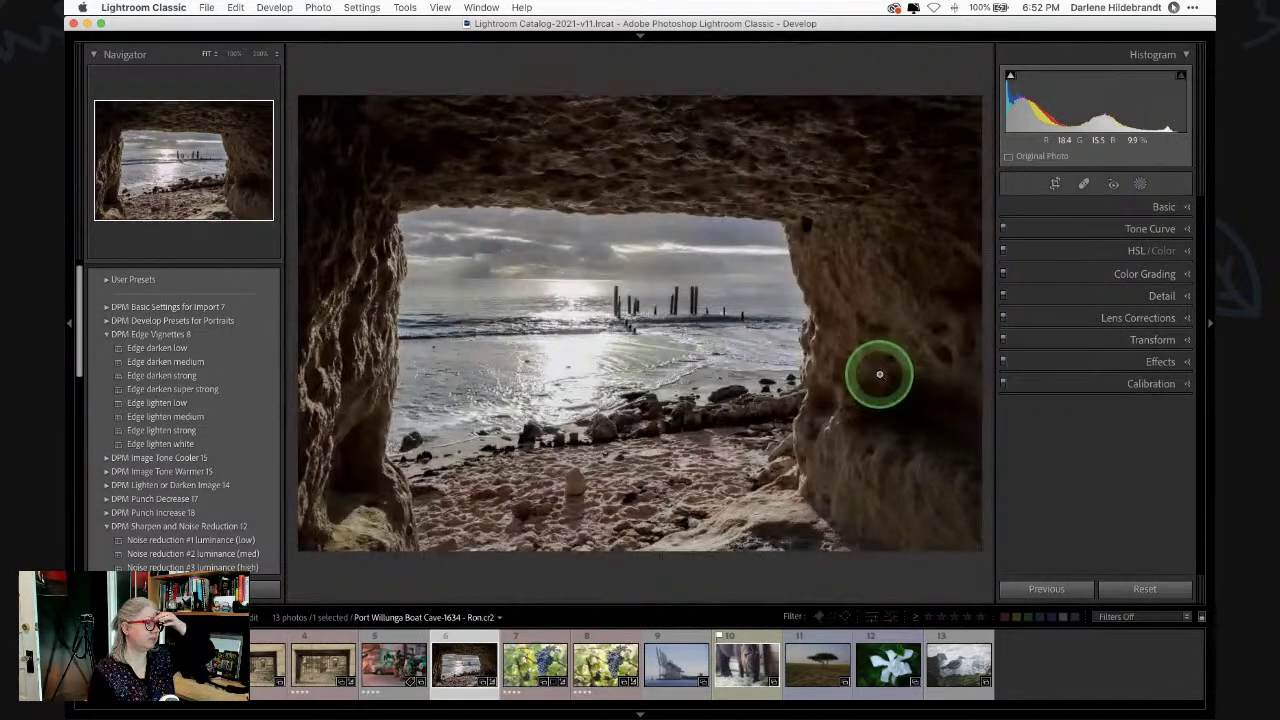
- Compare the whole cave photo with its unedited version and inspect the cave opening's right edge at 200%, 100% and 50% zoom
{"action": "key", "text": "backslash"}
{"action": "key", "text": "backslash"}
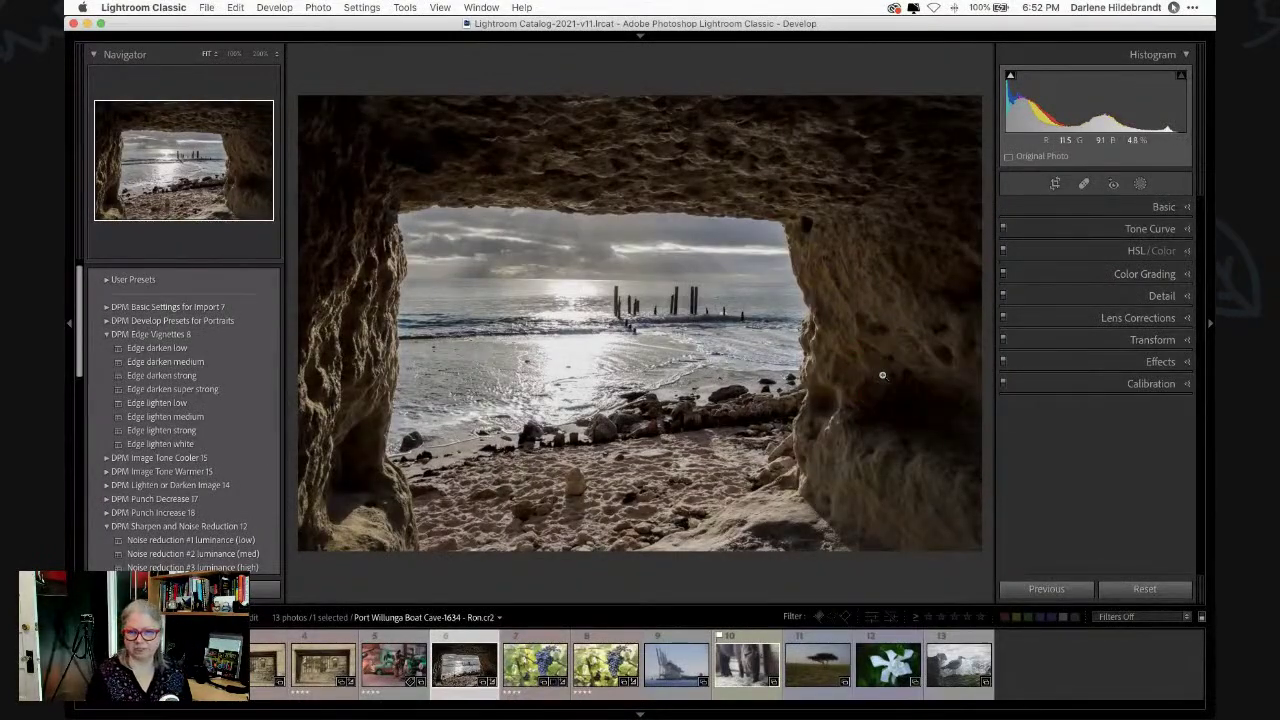
{"action": "left_click", "coordinate": [789, 277]}
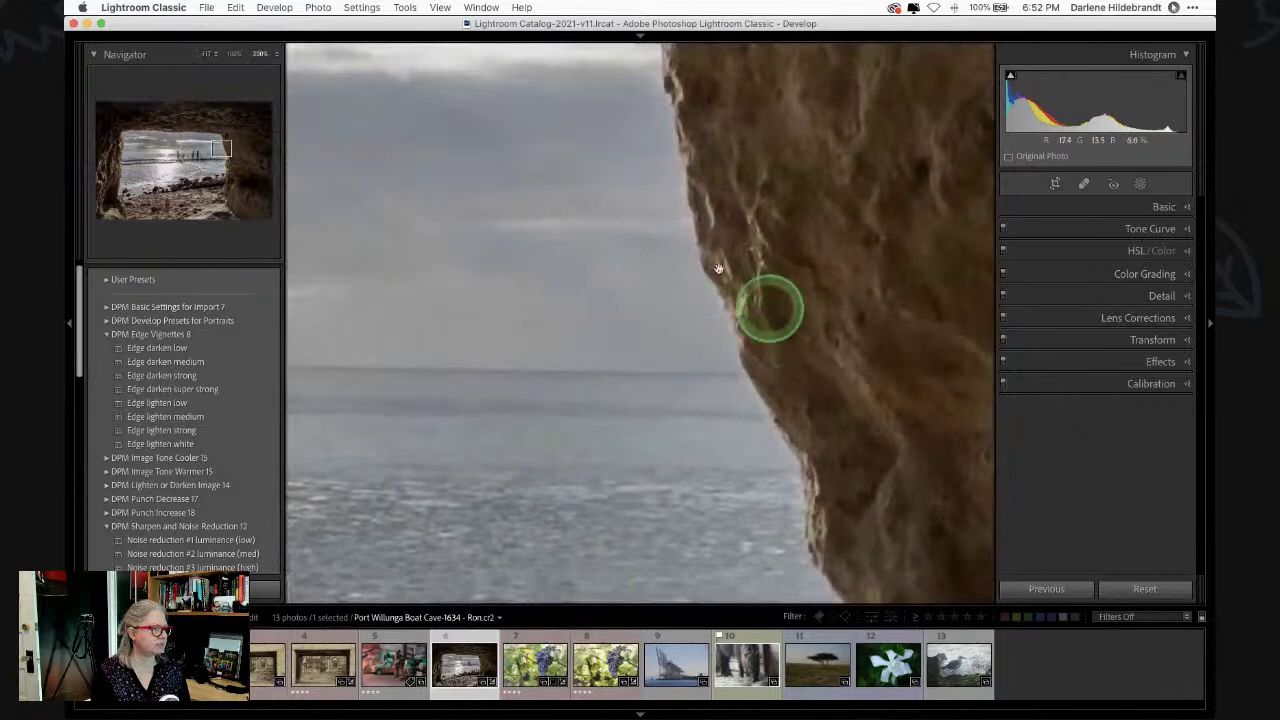
{"action": "left_click", "coordinate": [234, 54]}
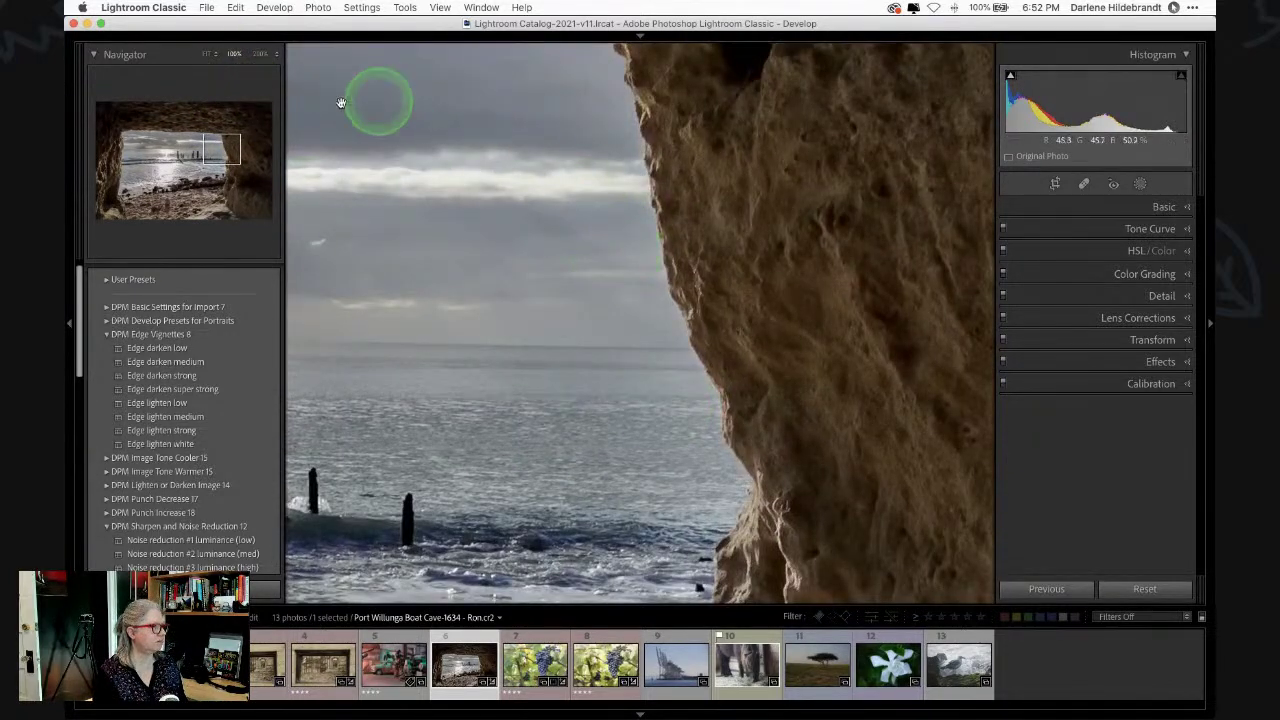
{"action": "left_click", "coordinate": [276, 58]}
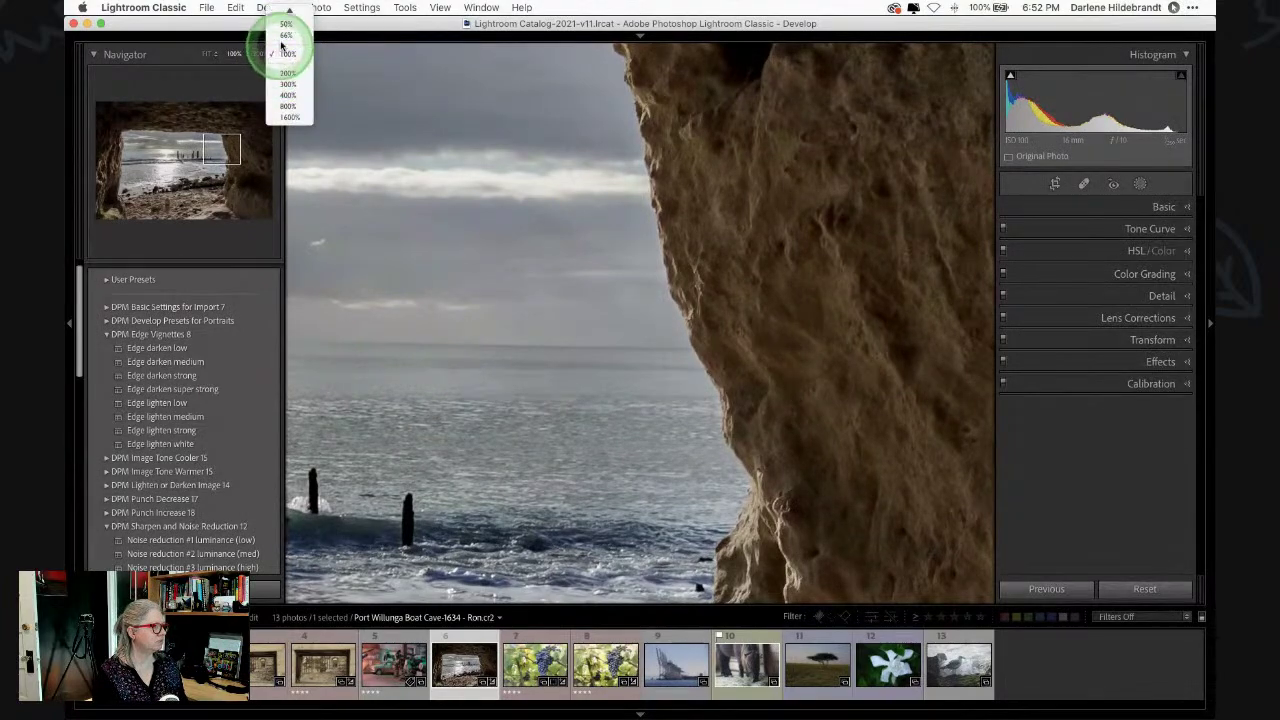
{"action": "left_click", "coordinate": [290, 30]}
{"action": "left_click_drag", "start_coordinate": [463, 253], "coordinate": [603, 300]}
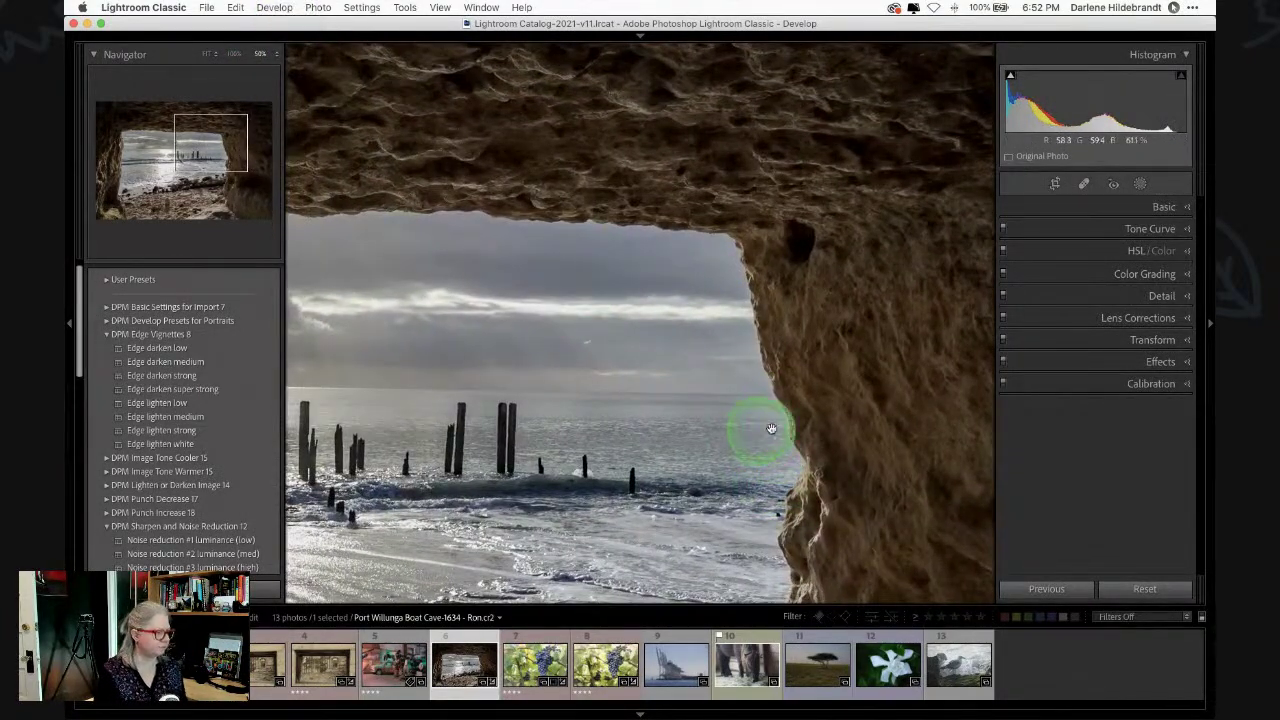
- Compare before and after around the pilings and right cave wall at 50% zoom, and examine the opening's left edge
{"action": "key", "text": "backslash"}
{"action": "key", "text": "backslash"}
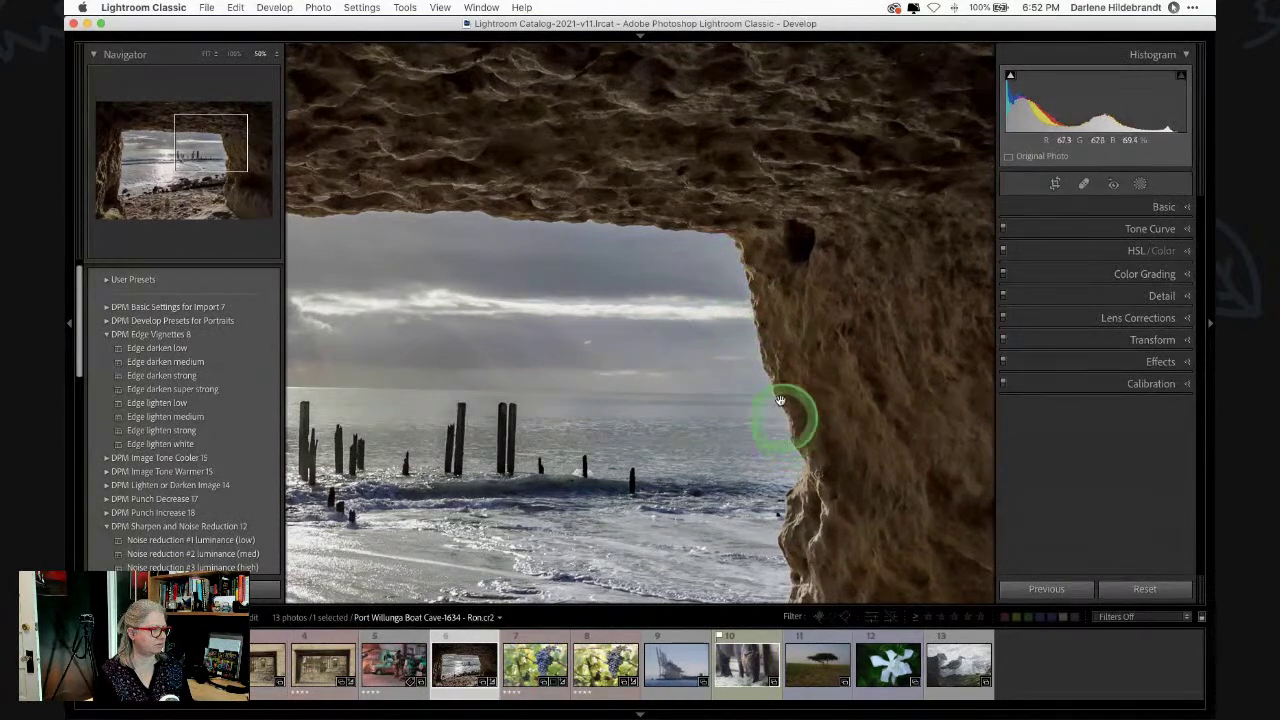
{"action": "left_click_drag", "start_coordinate": [580, 412], "coordinate": [879, 406]}
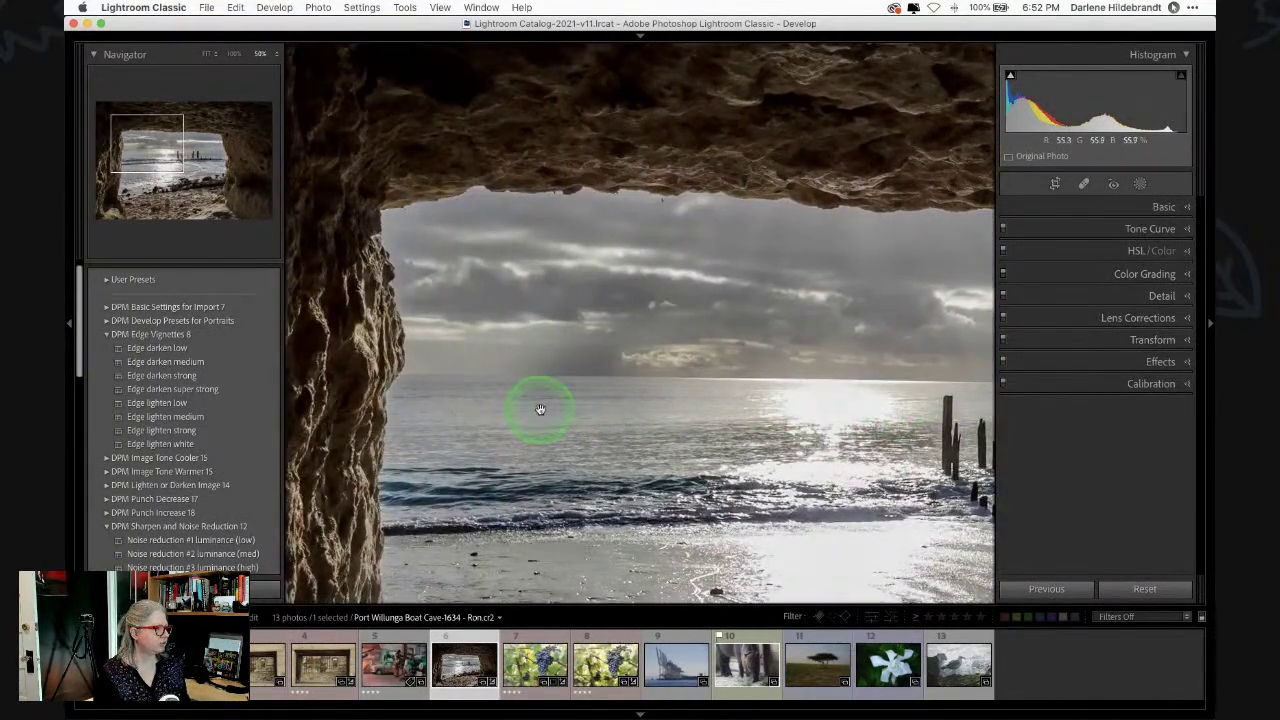
{"action": "left_click", "coordinate": [540, 410]}
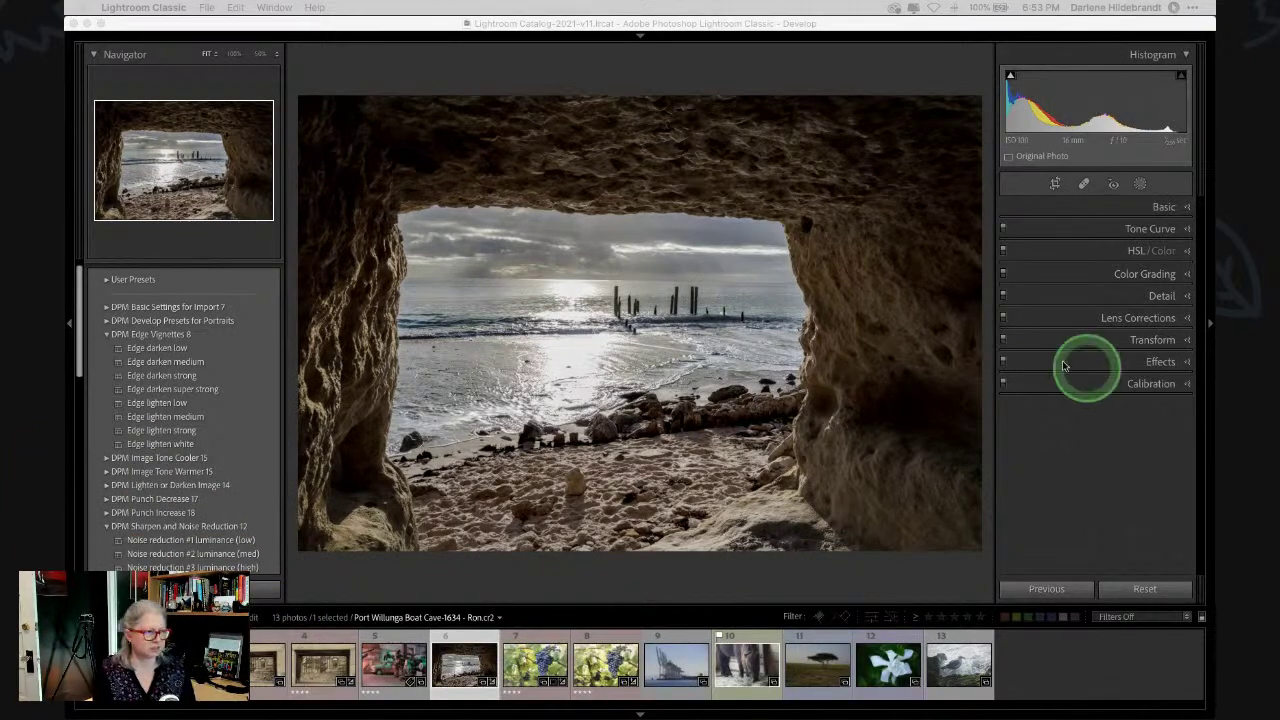
{"action": "left_click", "coordinate": [770, 235]}
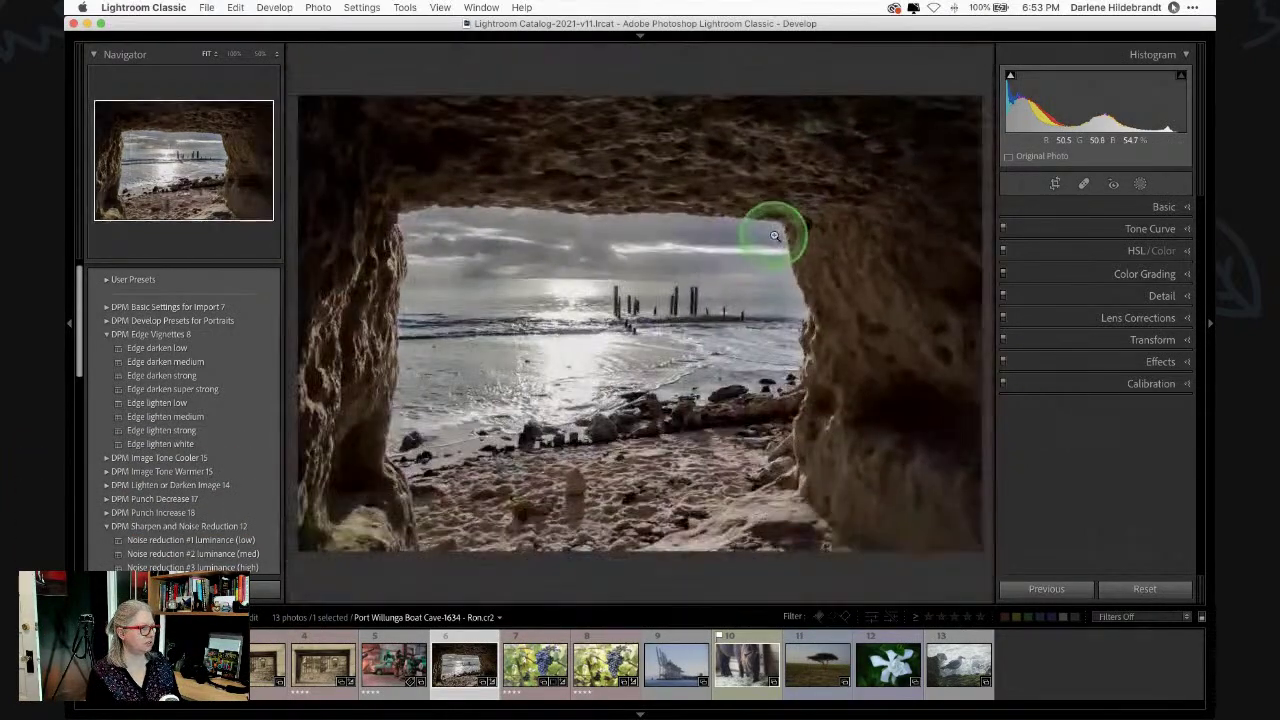
{"action": "left_click", "coordinate": [772, 233]}
{"action": "mouse_move", "coordinate": [634, 321]}
{"action": "left_mouse_down"}
{"action": "mouse_move", "coordinate": [643, 314]}
{"action": "mouse_move", "coordinate": [634, 331]}
{"action": "left_mouse_up"}
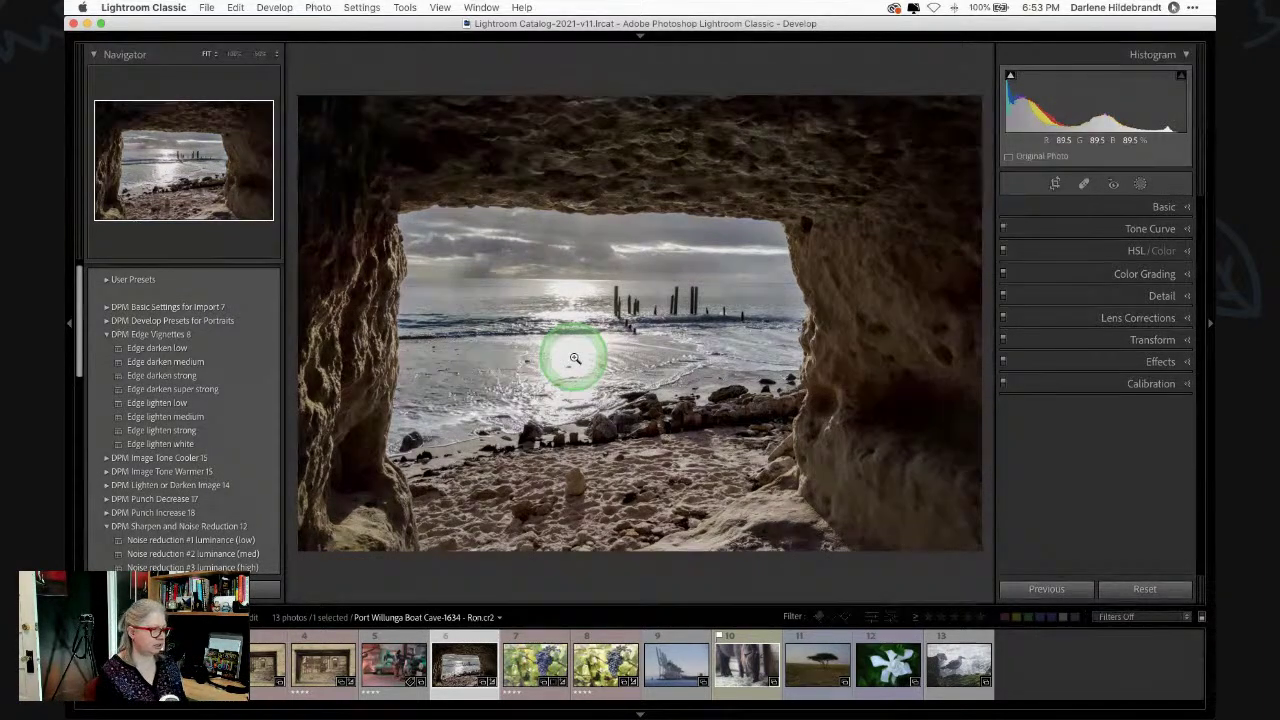
- Create a virtual copy of the cave photo, reset its develop settings and show its basic adjustments
{"action": "key", "text": "super+apostrophe"}
{"action": "left_click", "coordinate": [1140, 588]}
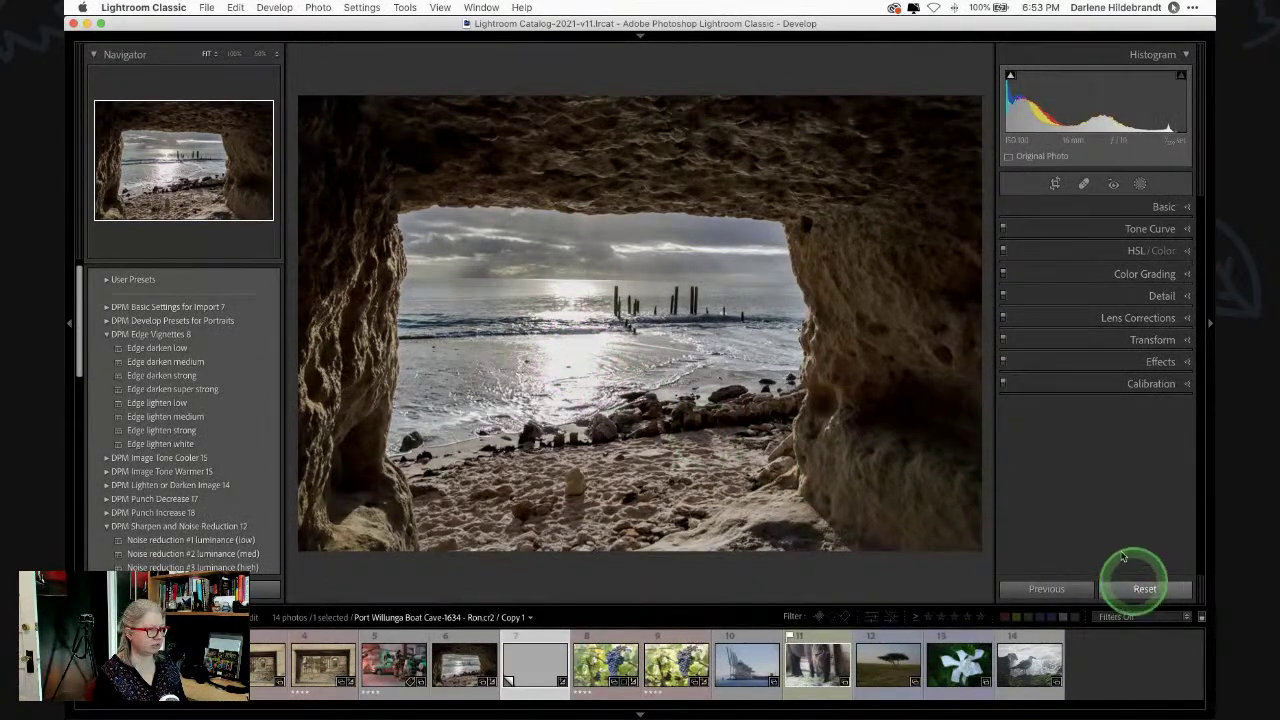
{"action": "left_click", "coordinate": [1162, 208]}
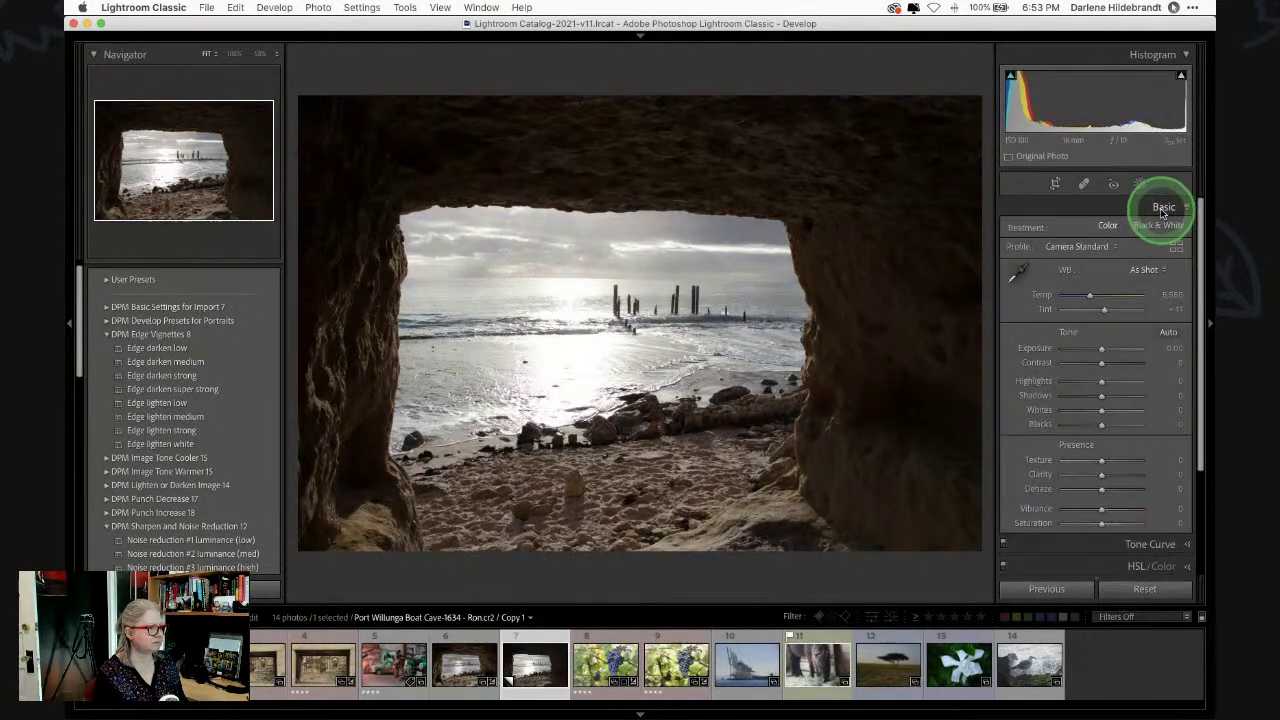
- On the virtual copy, set Temp to 5,065, Exposure to -0.85, Blacks to -18 and Shadows to about +31
{"action": "left_click_drag", "start_coordinate": [1160, 292], "coordinate": [1154, 293]}
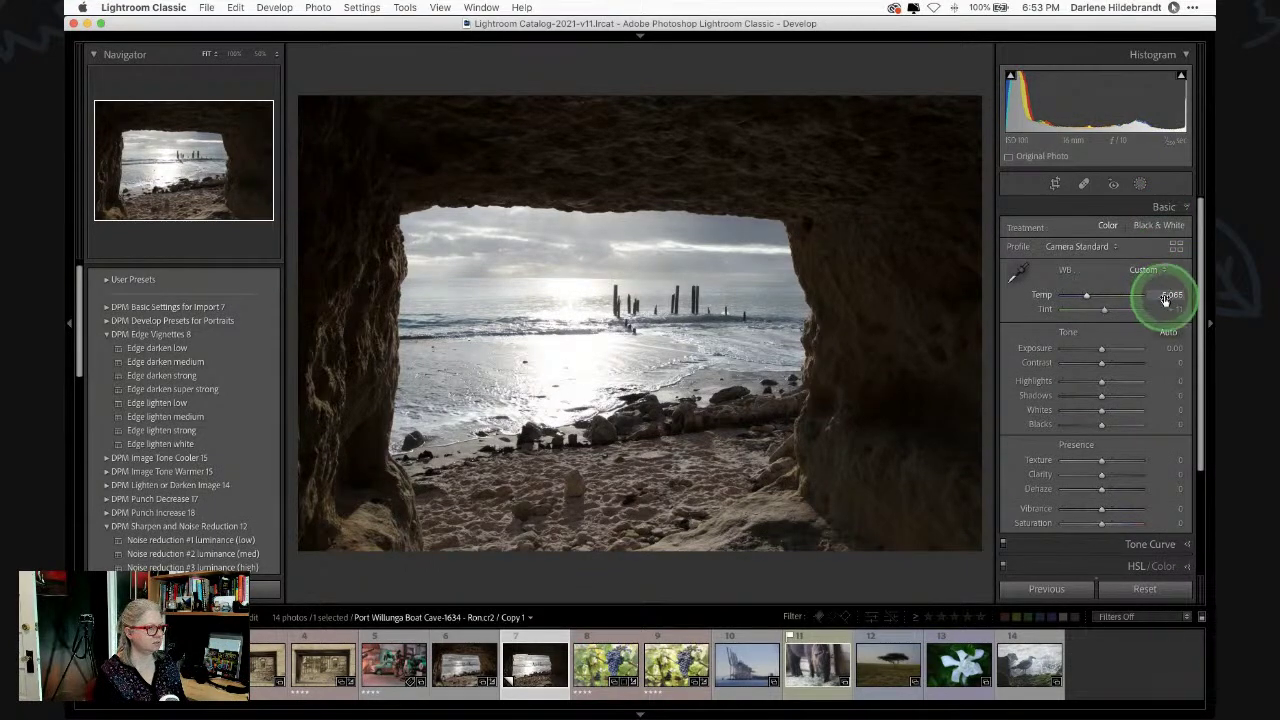
{"action": "key", "text": "alt"}
{"action": "left_click_drag", "start_coordinate": [1101, 428], "coordinate": [1086, 423]}
{"action": "left_click_drag", "start_coordinate": [1100, 348], "coordinate": [1097, 428]}
{"action": "left_click_drag", "start_coordinate": [1101, 396], "coordinate": [1115, 401]}
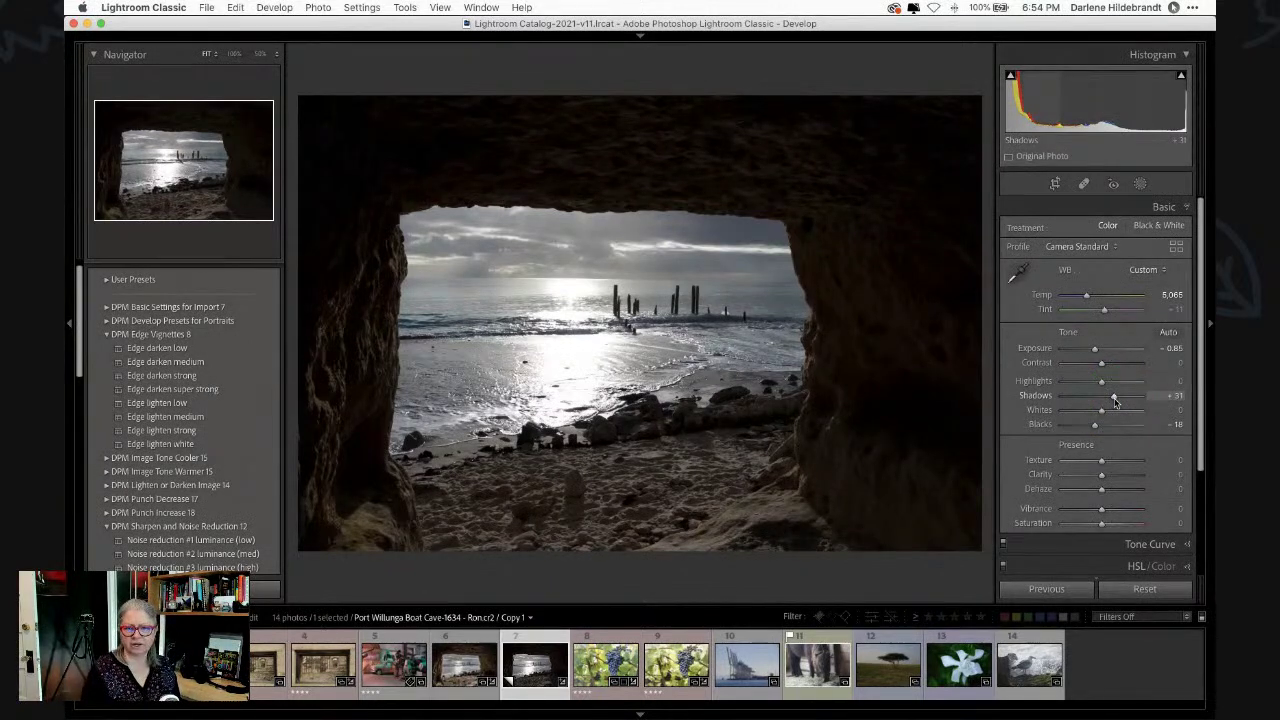
{"action": "left_click_drag", "start_coordinate": [1115, 401], "coordinate": [1116, 401]}
- Compare the edited cave photo and its virtual copy side by side with the side panels hidden, and return to the grid
{"action": "key", "text": "c"}
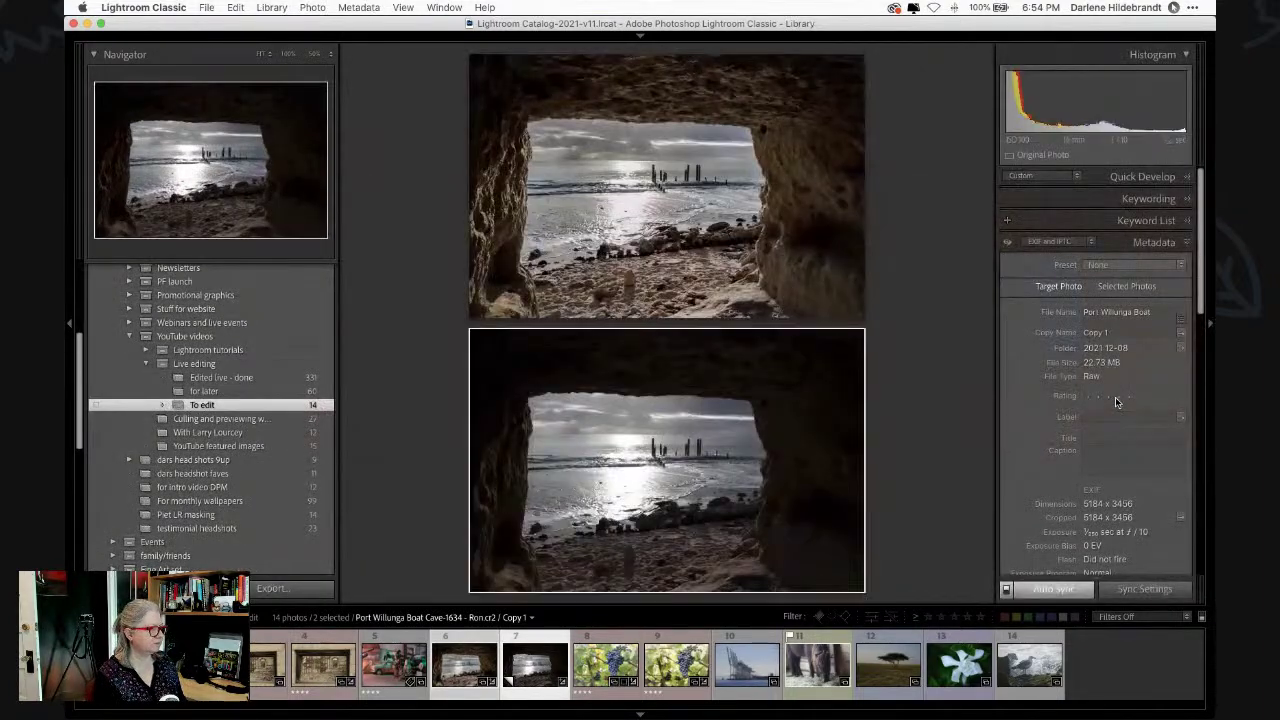
{"action": "key", "text": "Tab"}
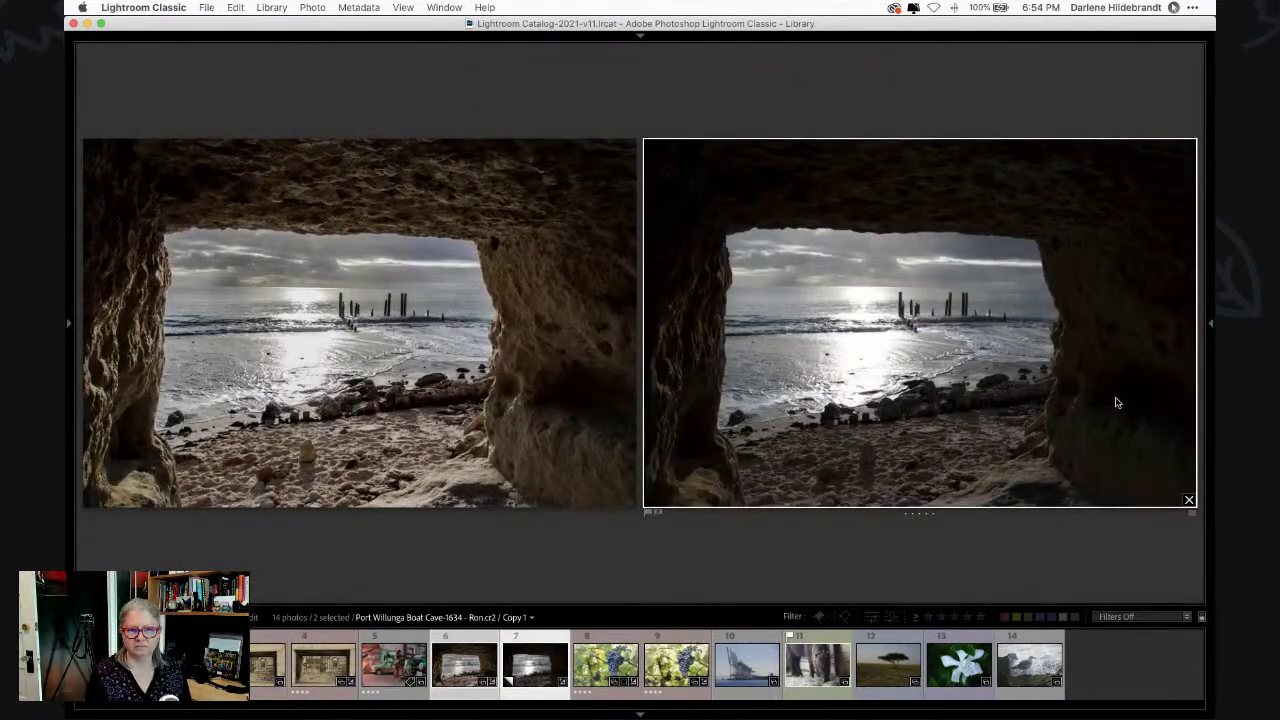
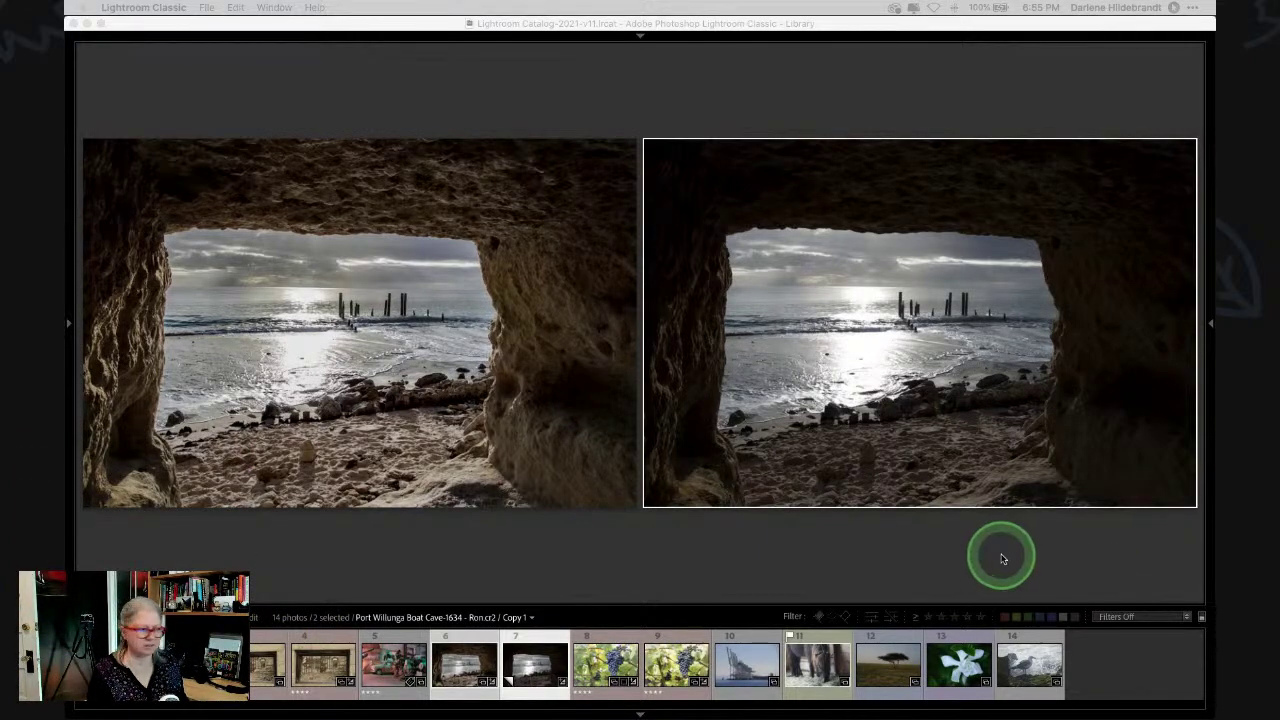
{"action": "key", "text": "g"}
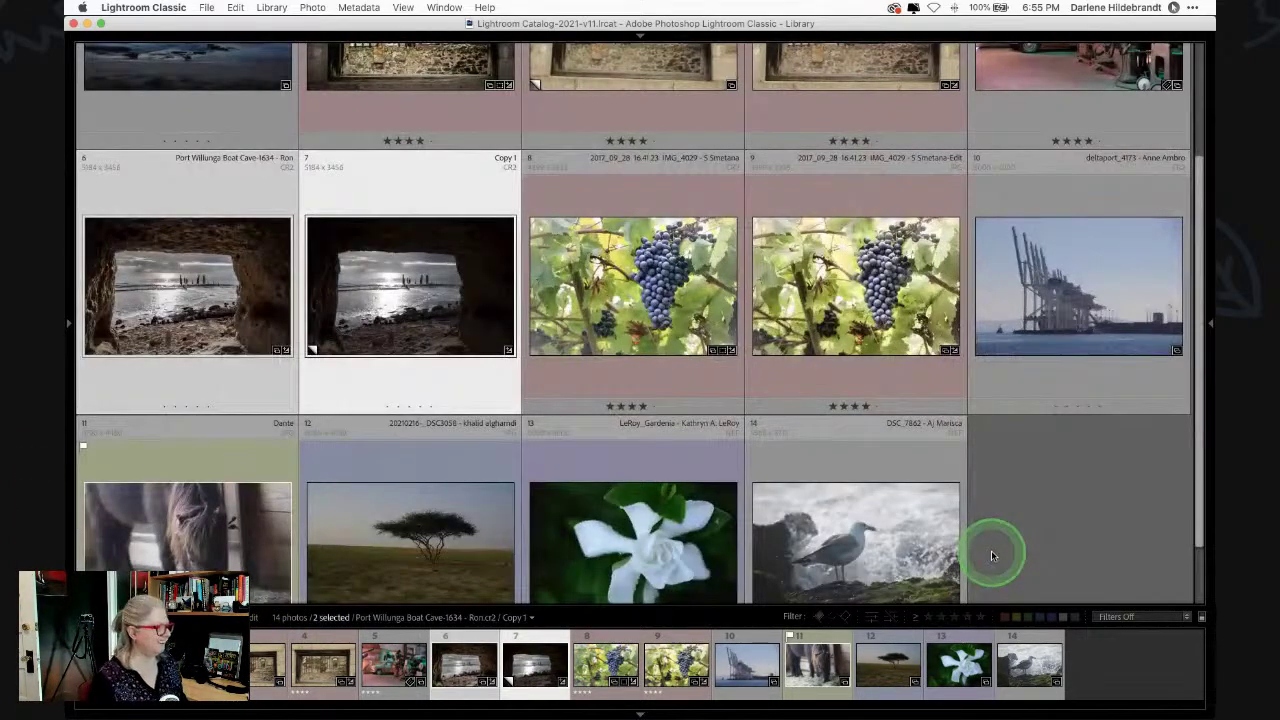
- Browse the photo grid and open the DSC_1144 ocean sunset photo for developing
{"action": "scroll", "coordinate": [991, 550], "scroll_direction": "up", "scroll_amount": 3}
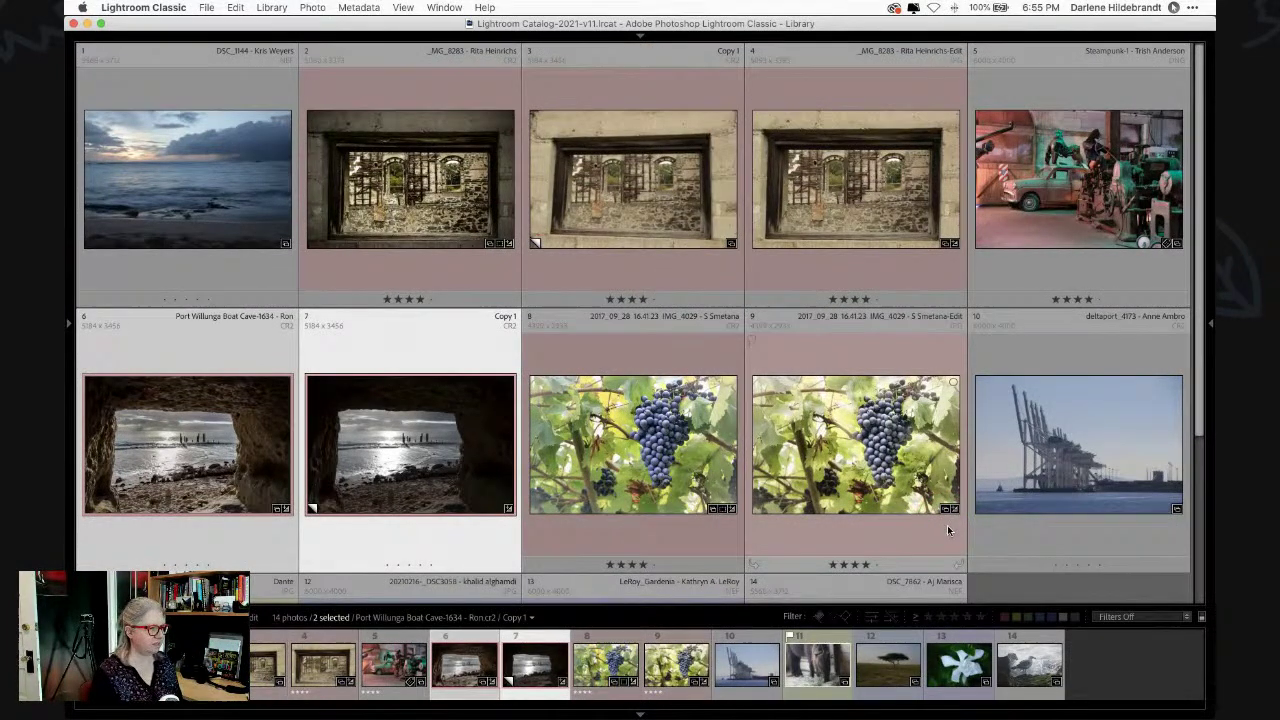
{"action": "scroll", "coordinate": [947, 525], "scroll_direction": "down", "scroll_amount": 3}
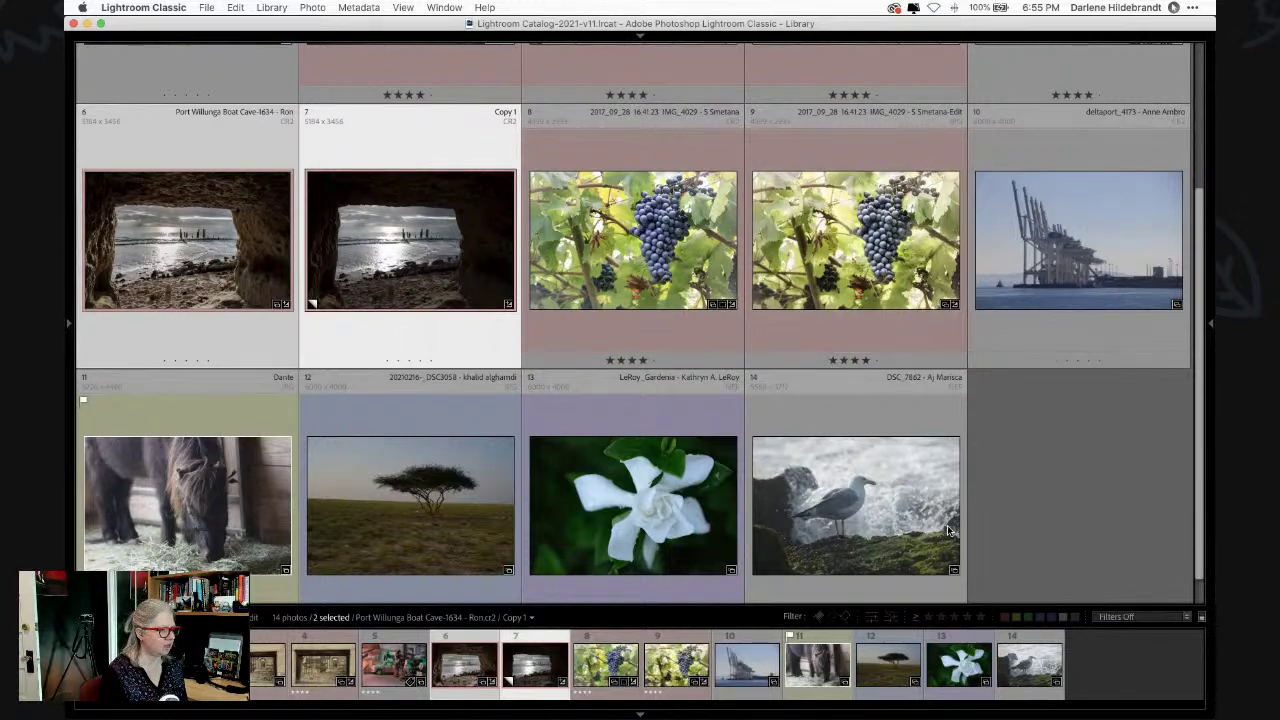
{"action": "left_click", "coordinate": [845, 512]}
{"action": "scroll", "coordinate": [583, 469], "scroll_direction": "up", "scroll_amount": 3}
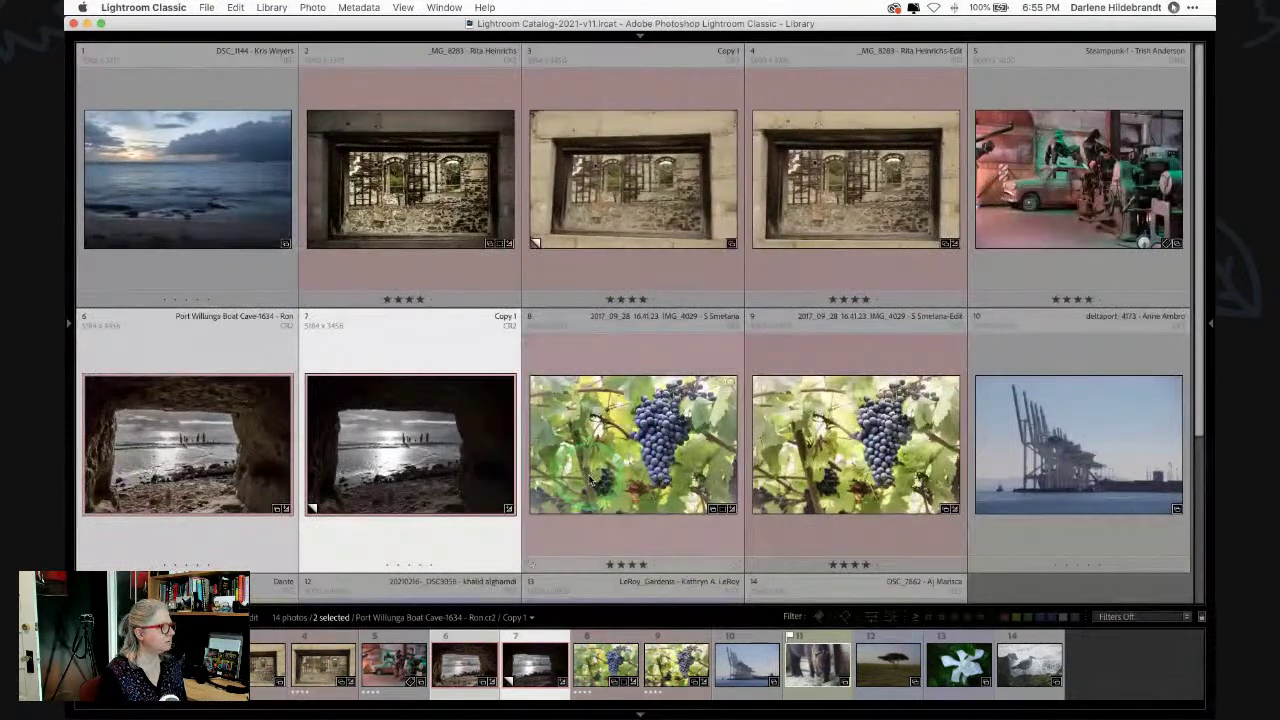
{"action": "left_click", "coordinate": [244, 213]}
{"action": "double_click", "coordinate": [171, 194]}
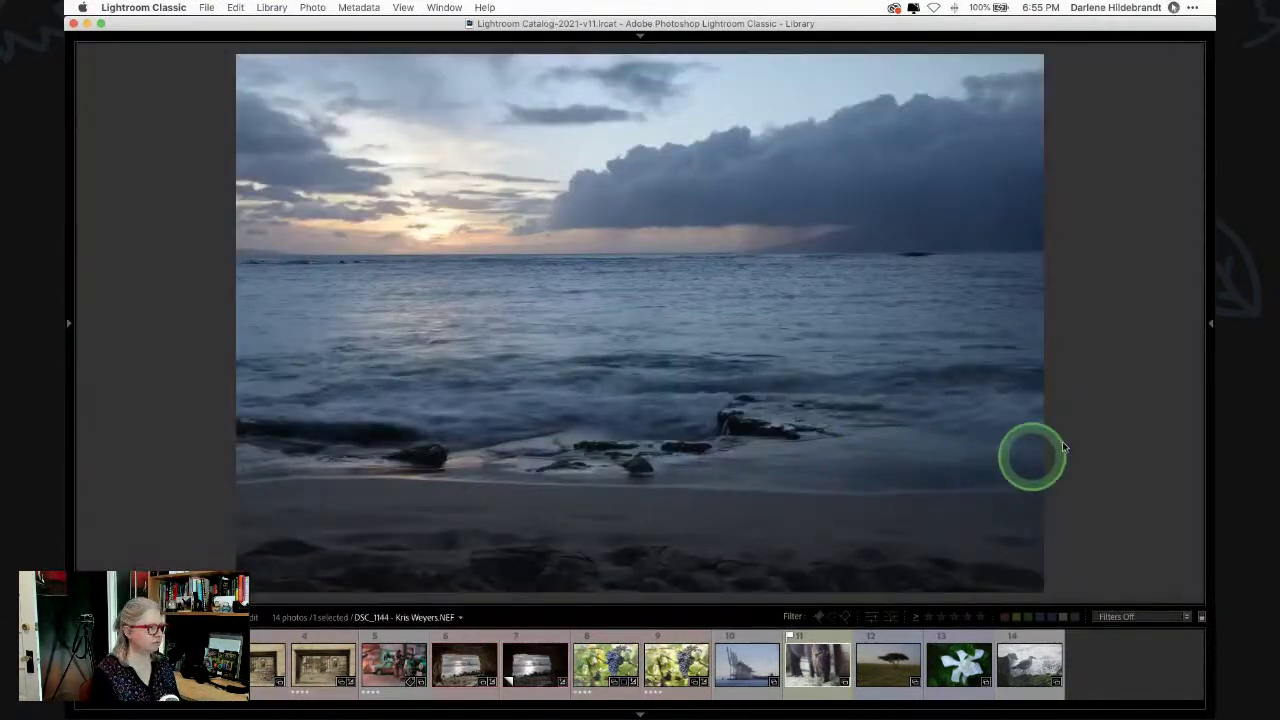
{"action": "key", "text": "d"}
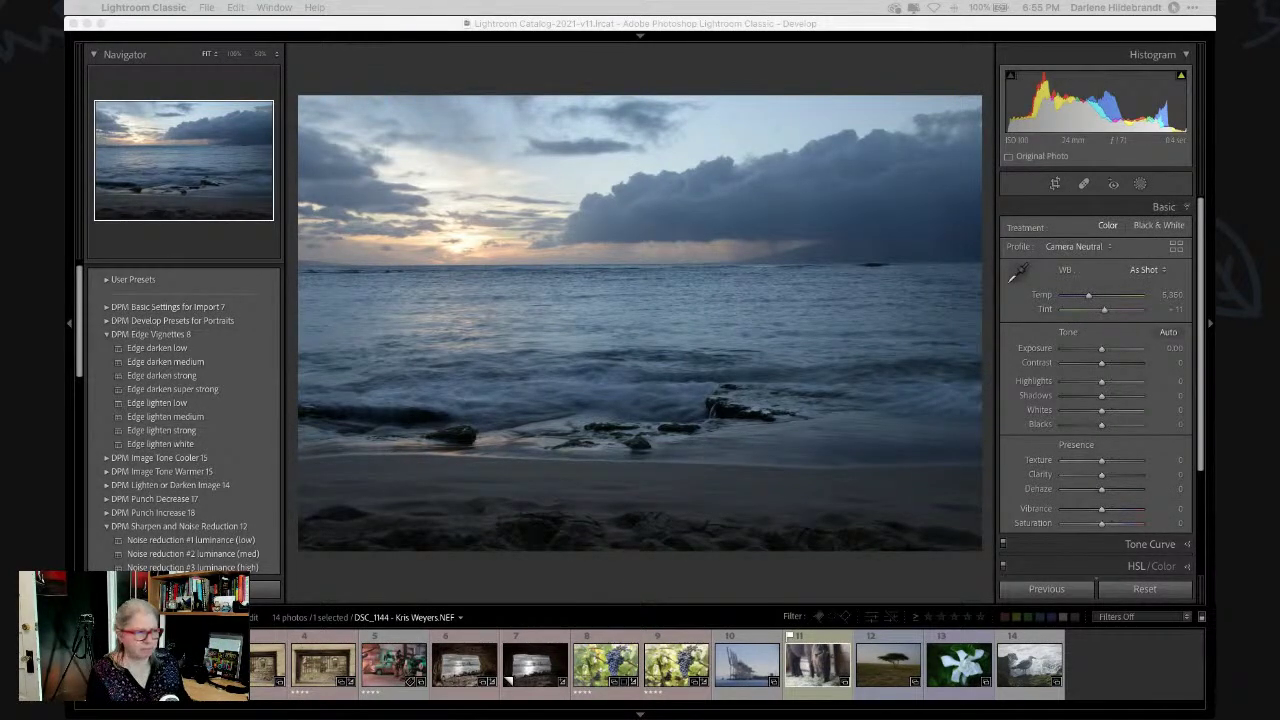
- Preview camera profiles such as Landscape and Flat on the ocean sunset photo and apply Camera Standard
{"action": "left_click", "coordinate": [834, 570]}
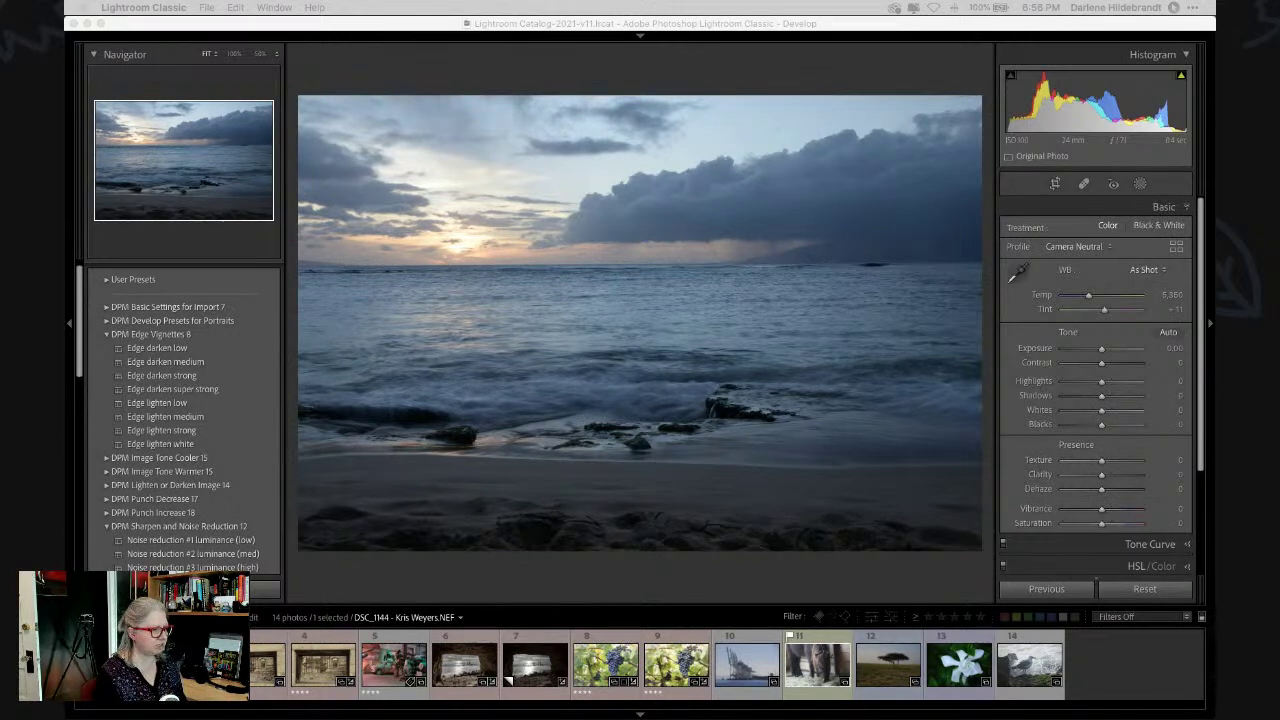
{"action": "left_click", "coordinate": [781, 564]}
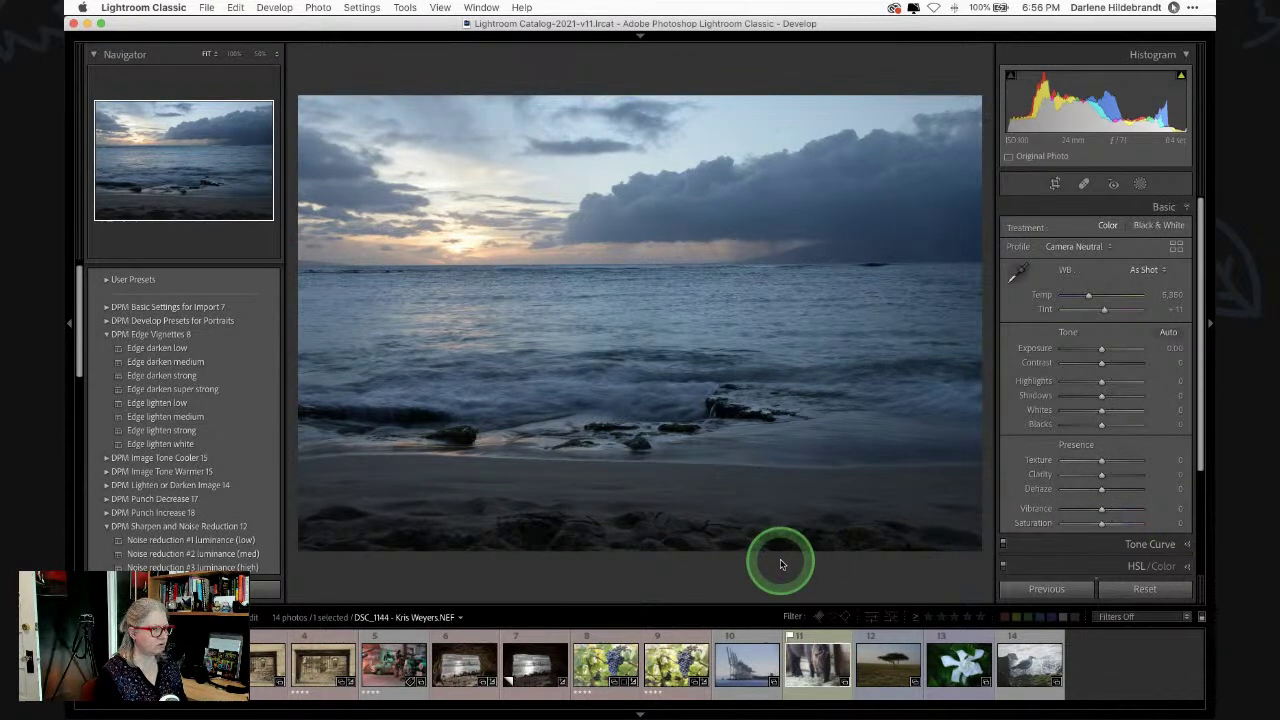
{"action": "left_click", "coordinate": [1176, 249]}
{"action": "left_click", "coordinate": [1126, 328]}
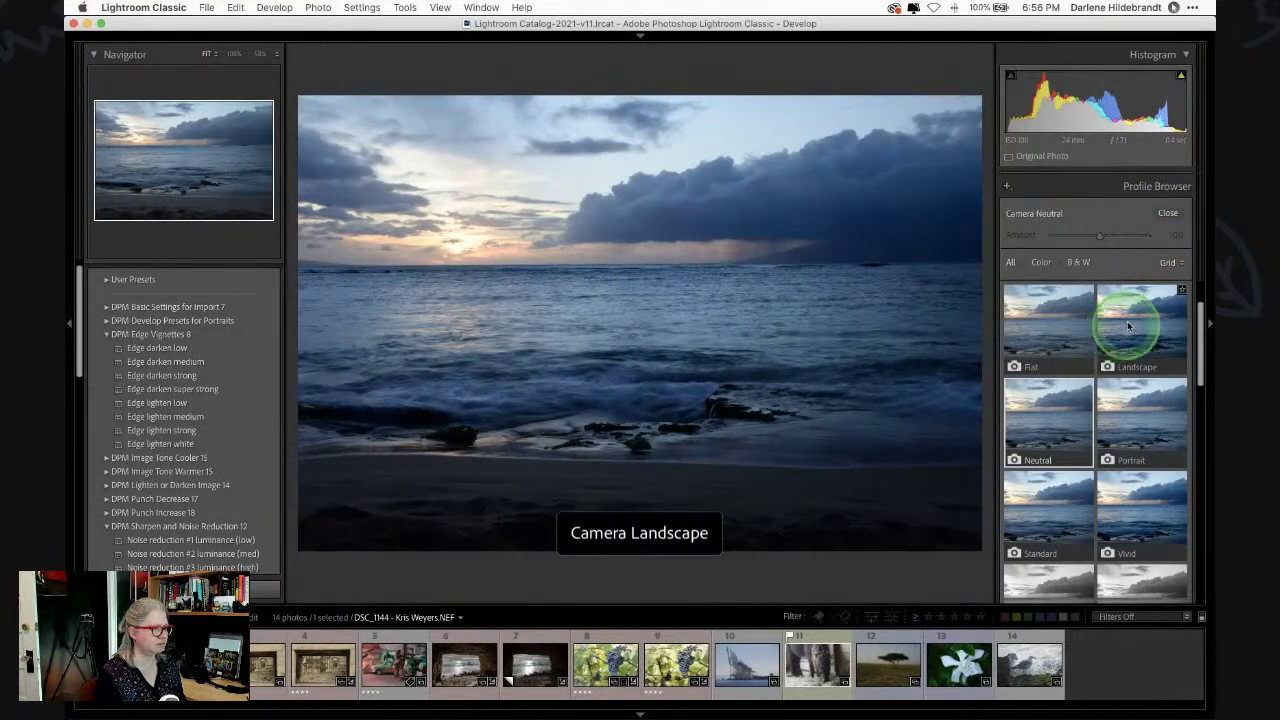
{"action": "left_click", "coordinate": [1063, 320]}
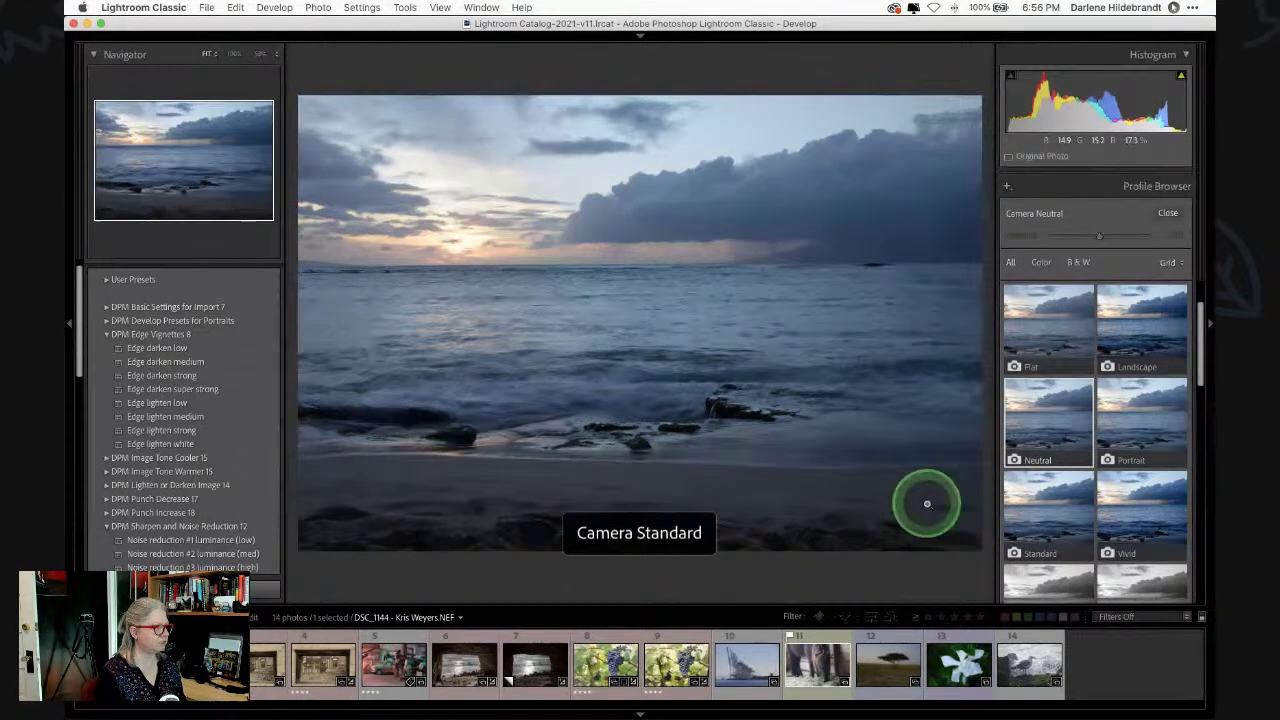
{"action": "left_click", "coordinate": [1055, 505]}
{"action": "left_click", "coordinate": [1163, 210]}
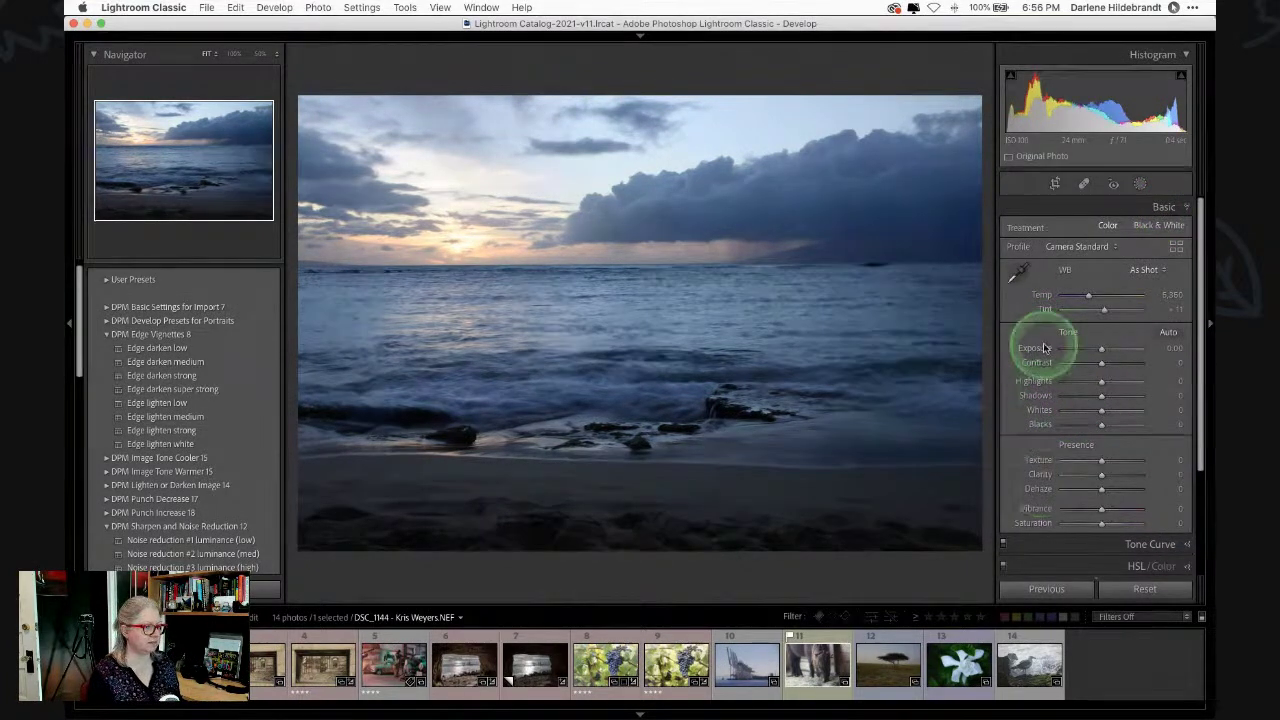
- Check the ocean photo's highlight clipping and set Whites to +12, Blacks to -24 and Highlights to -25
{"action": "left_click", "coordinate": [1101, 412], "text": "alt"}
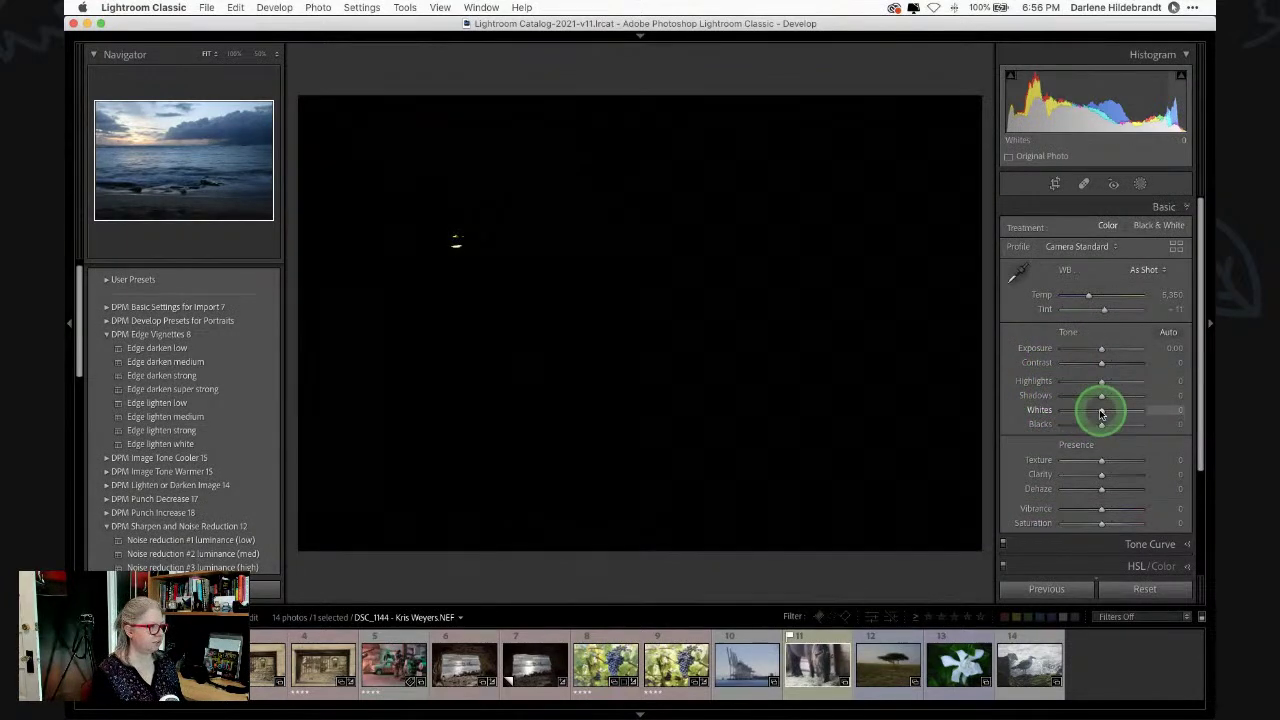
{"action": "left_click_drag", "start_coordinate": [1100, 413], "coordinate": [1100, 413]}
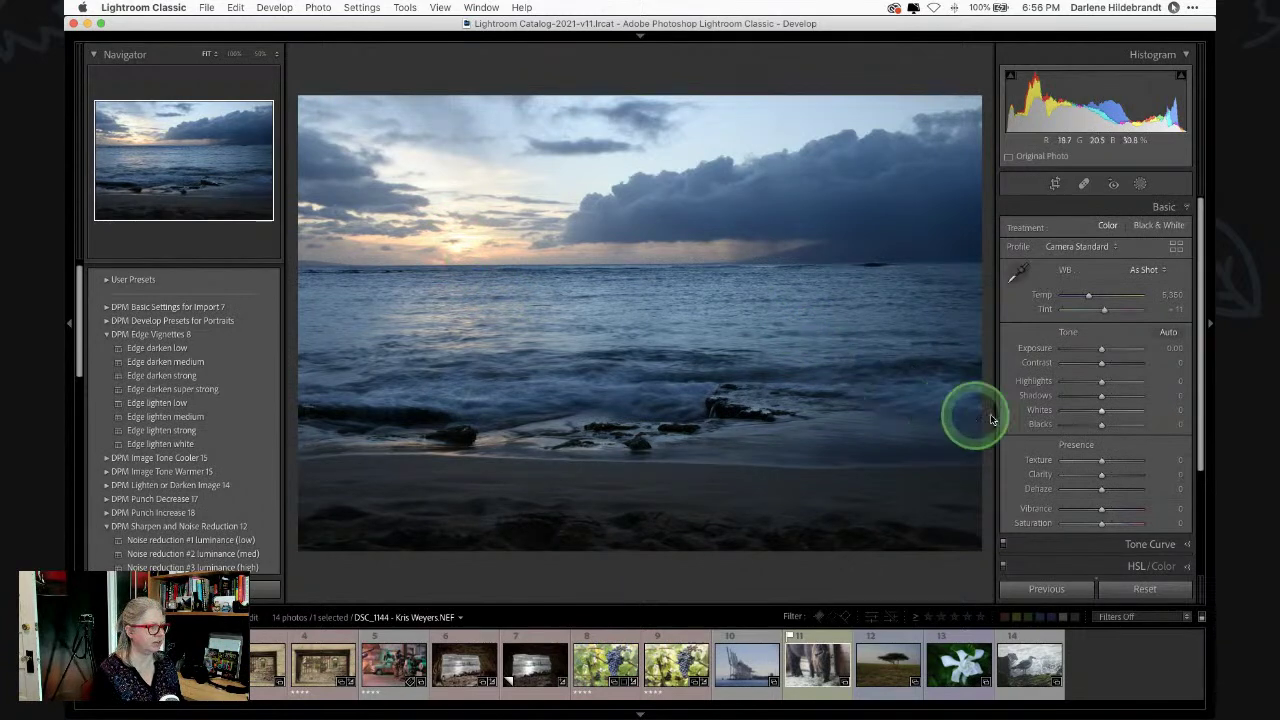
{"action": "left_click_drag", "start_coordinate": [1102, 413], "coordinate": [1094, 381]}
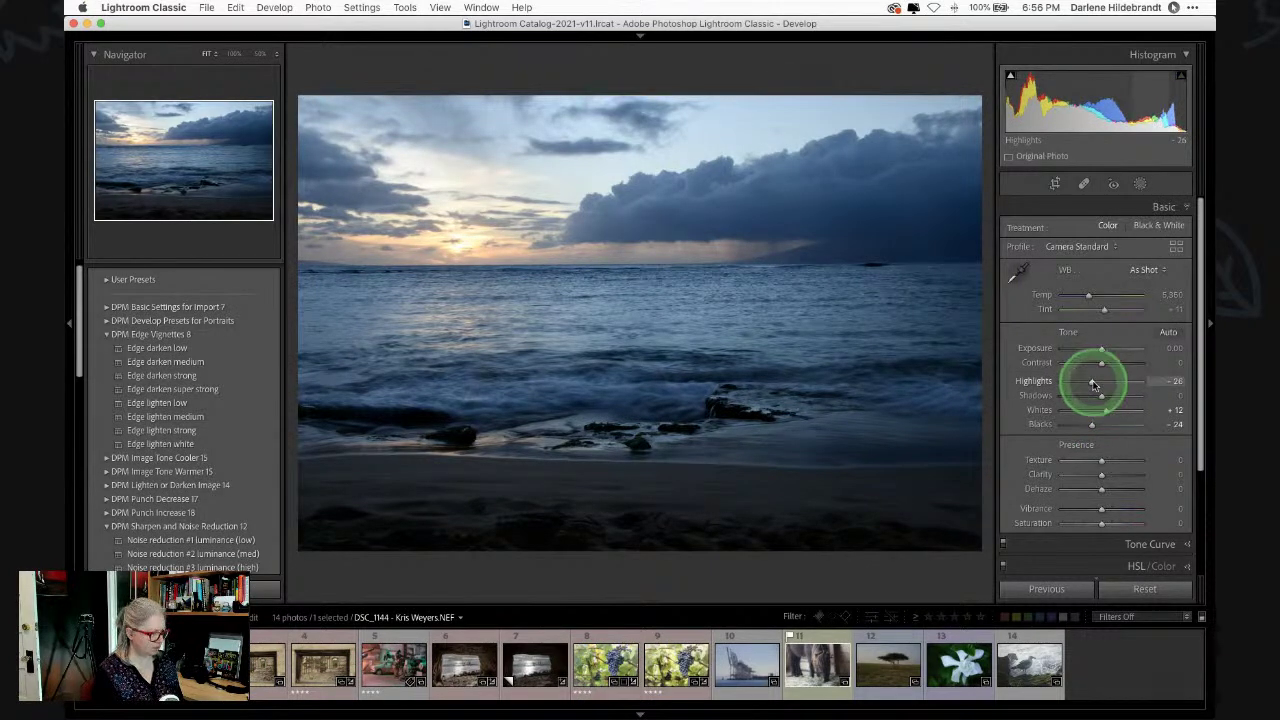
- Try the Daylight white balance preset on the ocean photo and settle on Cloudy
{"action": "left_click", "coordinate": [1145, 270]}
{"action": "left_click", "coordinate": [1137, 294]}
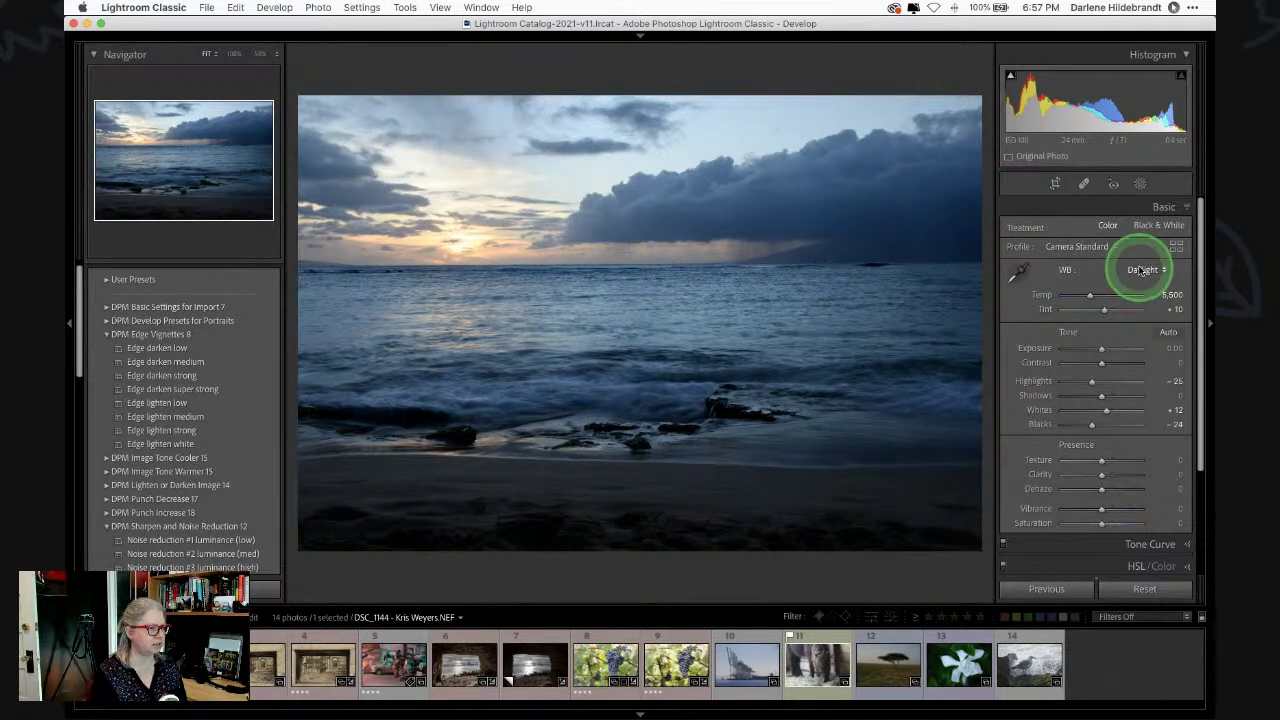
{"action": "left_click", "coordinate": [1142, 270]}
{"action": "left_click", "coordinate": [1142, 284]}
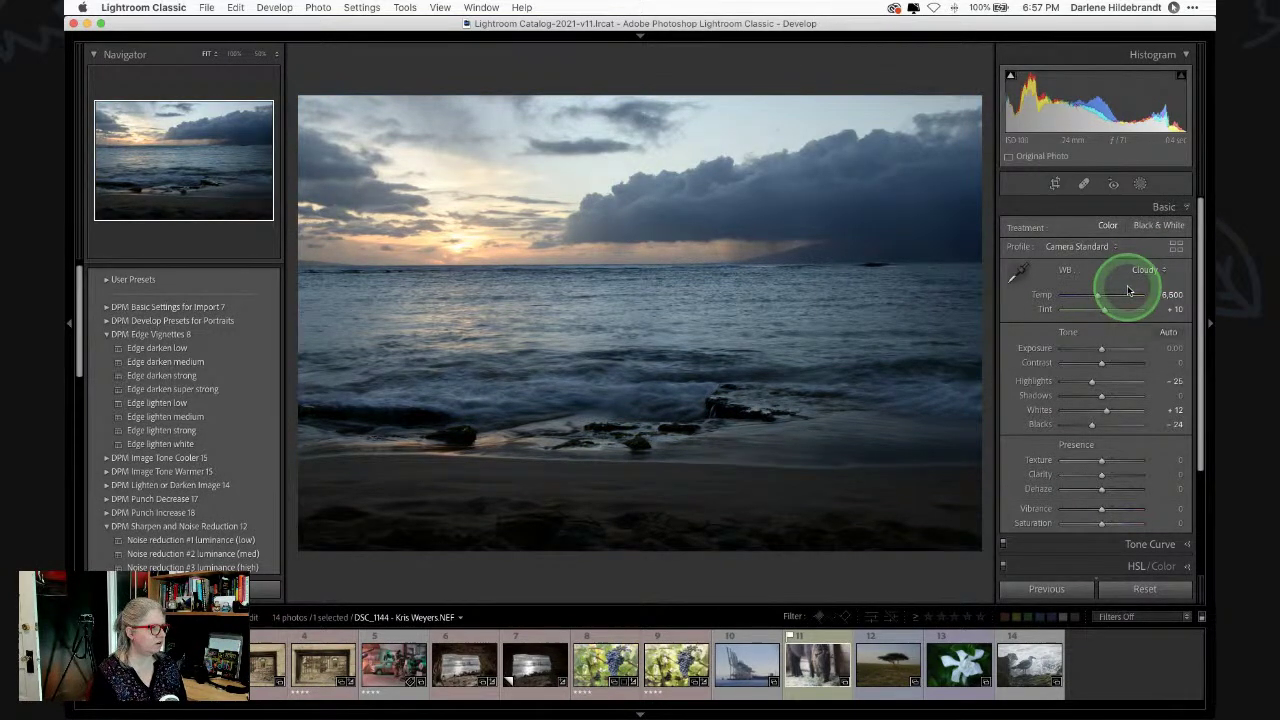
- Compare the Shade, Tungsten and Daylight white balance presets on the ocean photo and return to Daylight
{"action": "left_click", "coordinate": [1142, 270]}
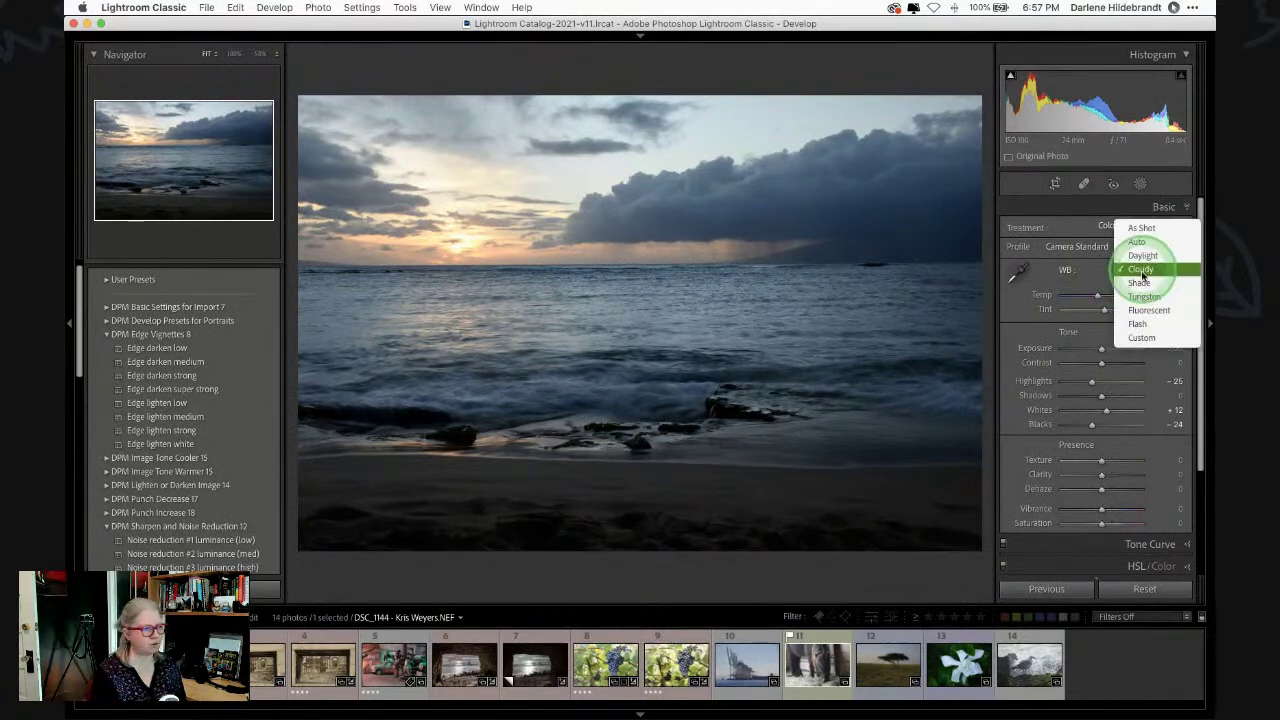
{"action": "left_click", "coordinate": [1142, 284]}
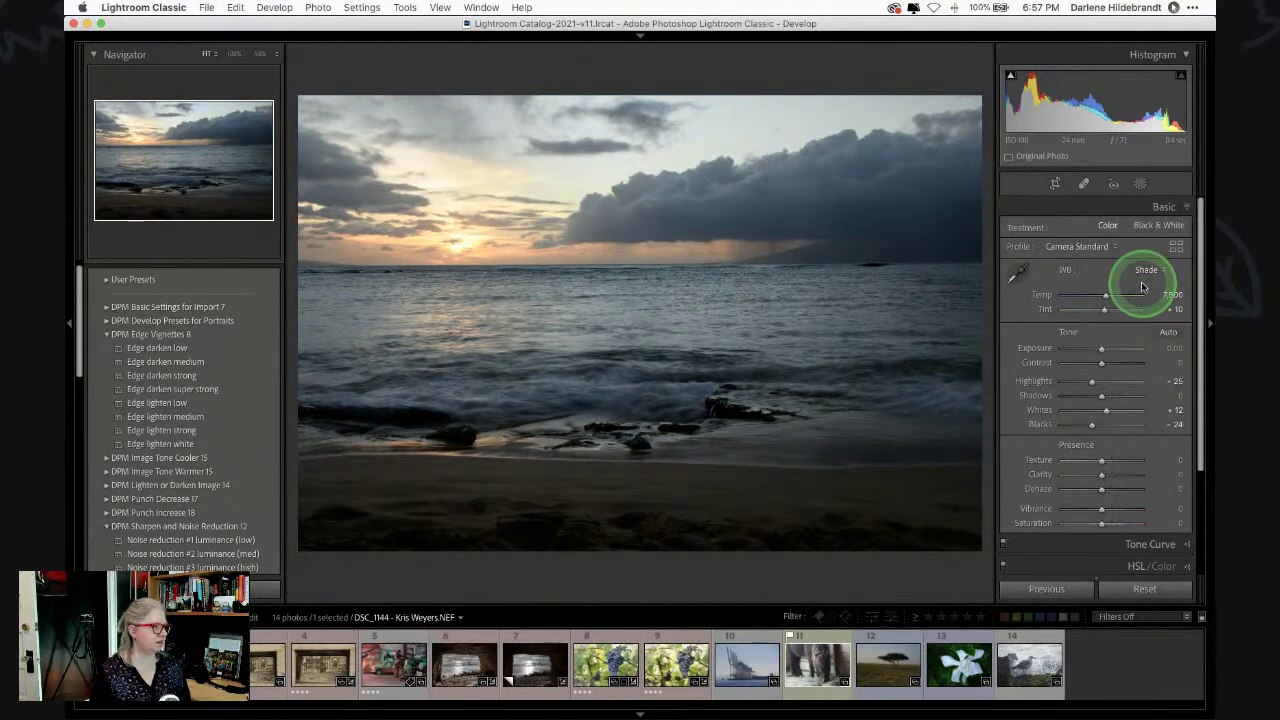
{"action": "left_click", "coordinate": [1143, 270]}
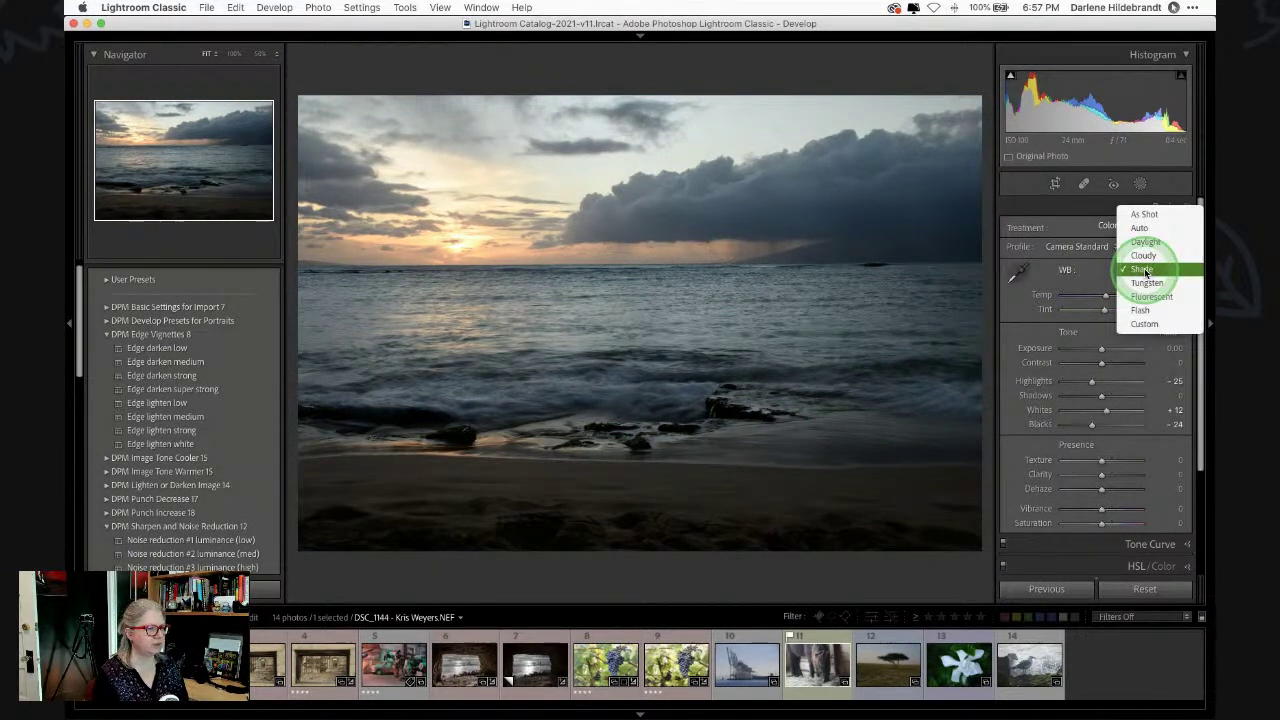
{"action": "left_click", "coordinate": [1146, 284]}
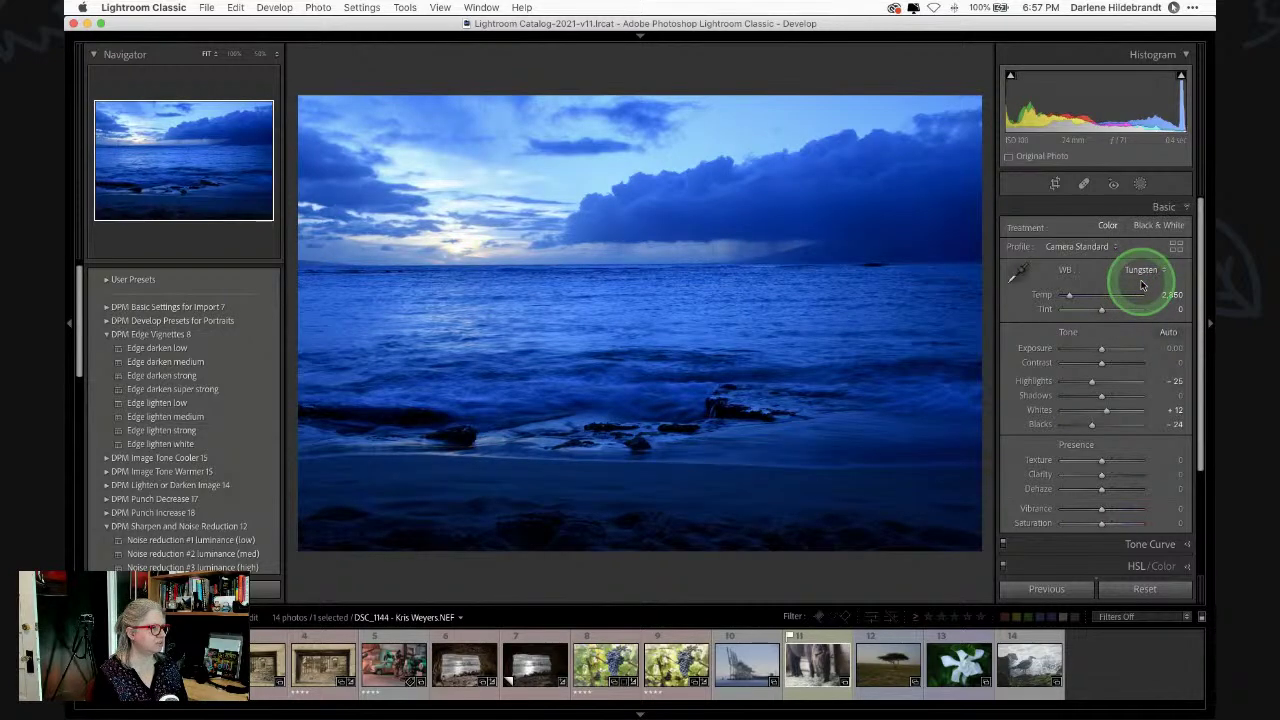
{"action": "left_click", "coordinate": [1145, 271]}
{"action": "left_click", "coordinate": [1137, 235]}
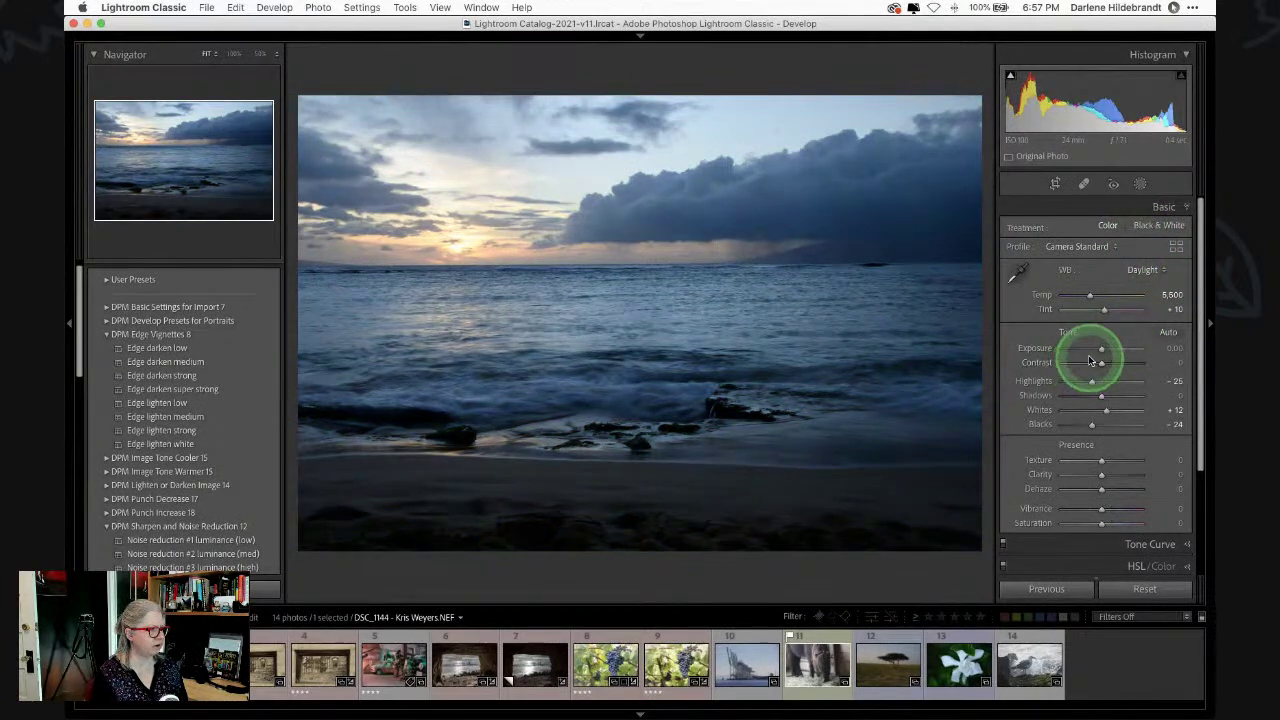
{"action": "left_click", "coordinate": [1142, 269]}
{"action": "left_click", "coordinate": [1141, 297]}
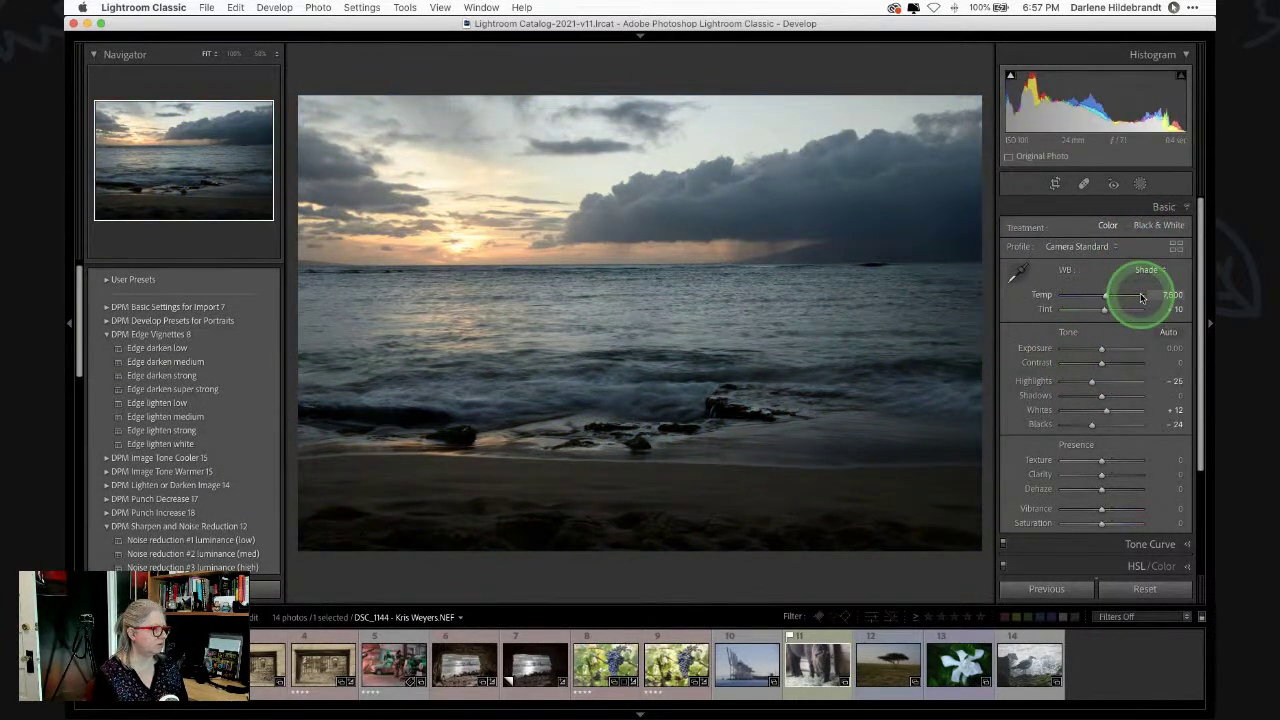
{"action": "left_click", "coordinate": [1144, 269]}
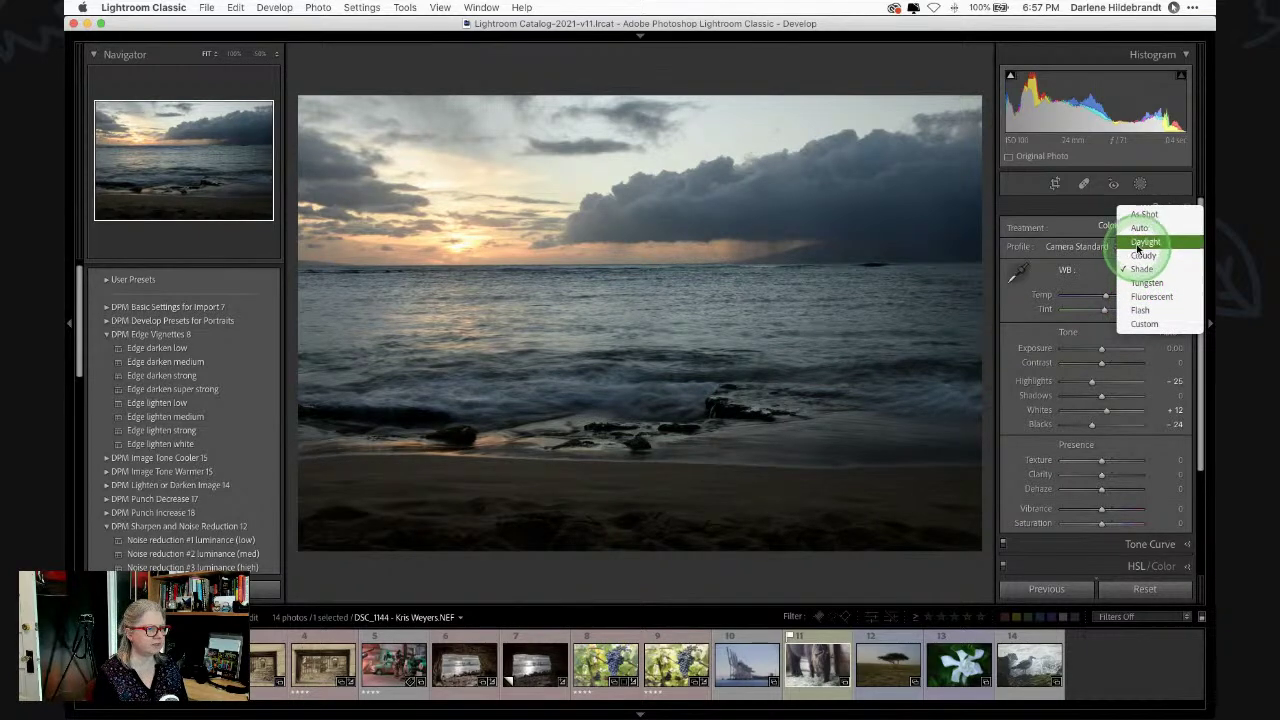
{"action": "left_click", "coordinate": [1141, 246]}
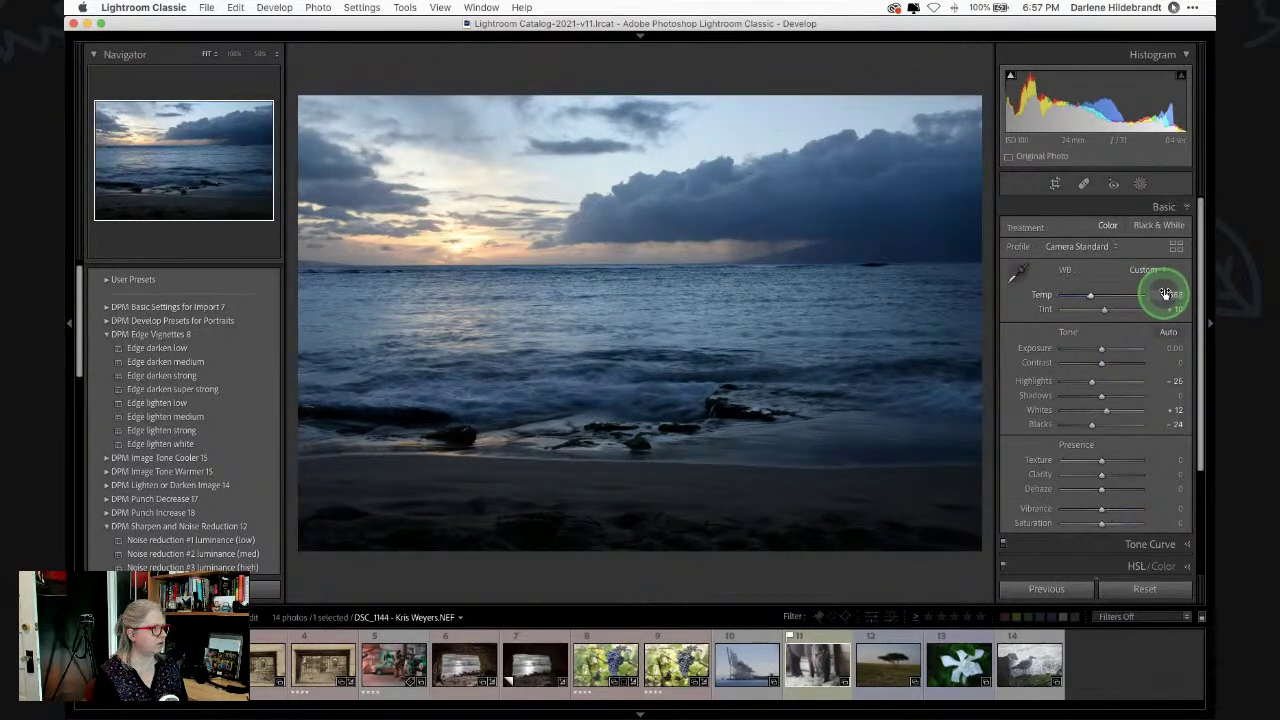
- Fine-tune the ocean photo's white balance to a custom Temp of 5,713 and Tint of +23
{"action": "left_click_drag", "start_coordinate": [1168, 294], "coordinate": [1094, 296]}
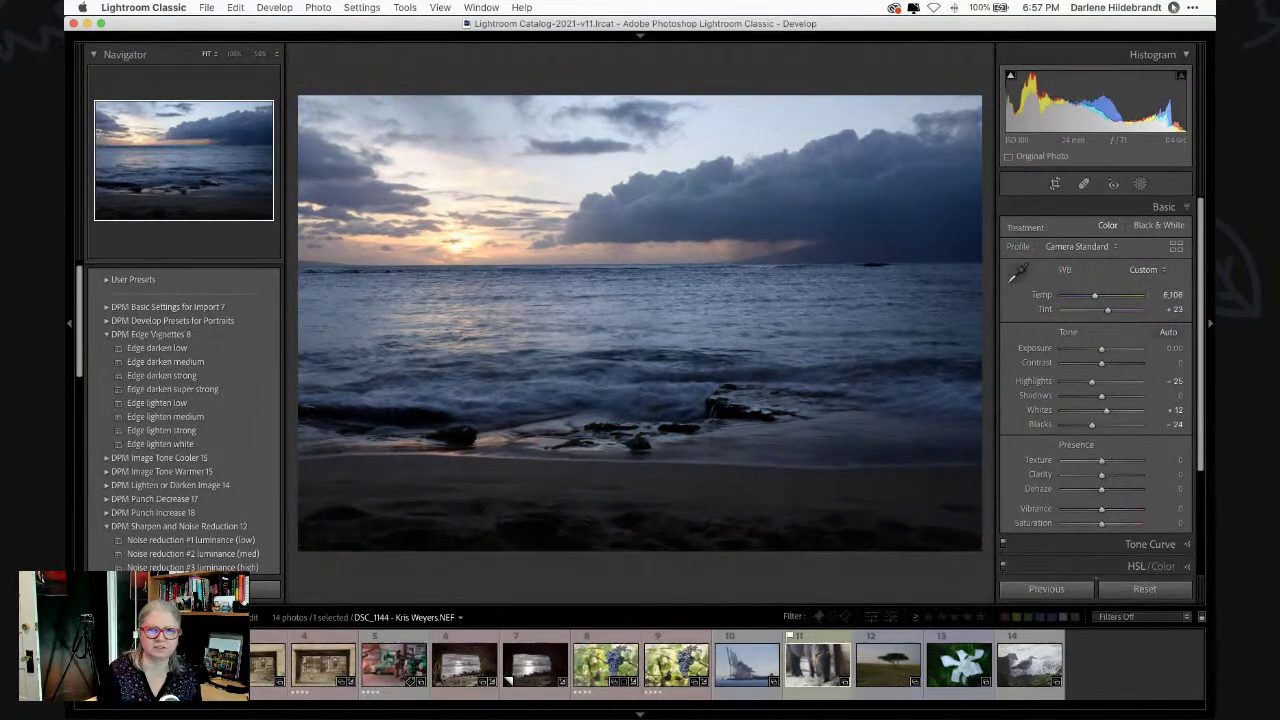
{"action": "left_click", "coordinate": [1172, 297]}
{"action": "left_click_drag", "start_coordinate": [1172, 296], "coordinate": [1168, 295]}
{"action": "left_click", "coordinate": [1168, 293]}
{"action": "key", "text": "Return"}
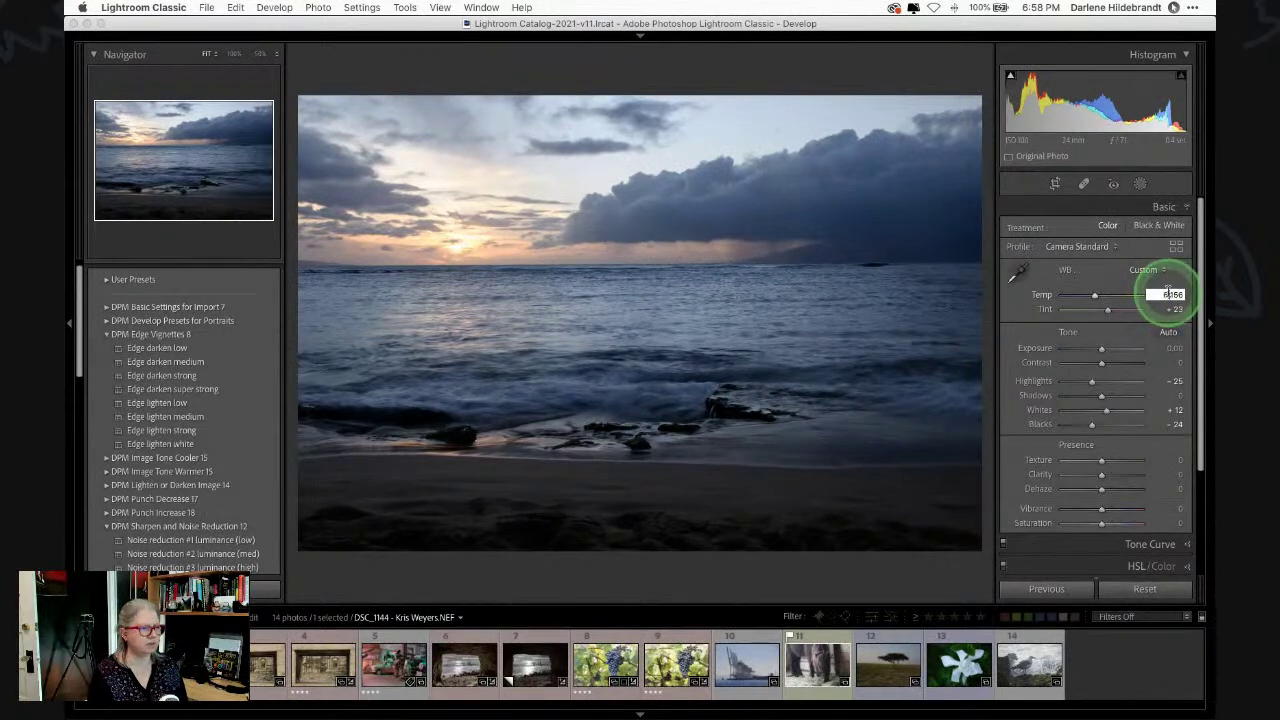
{"action": "key", "text": "Return"}
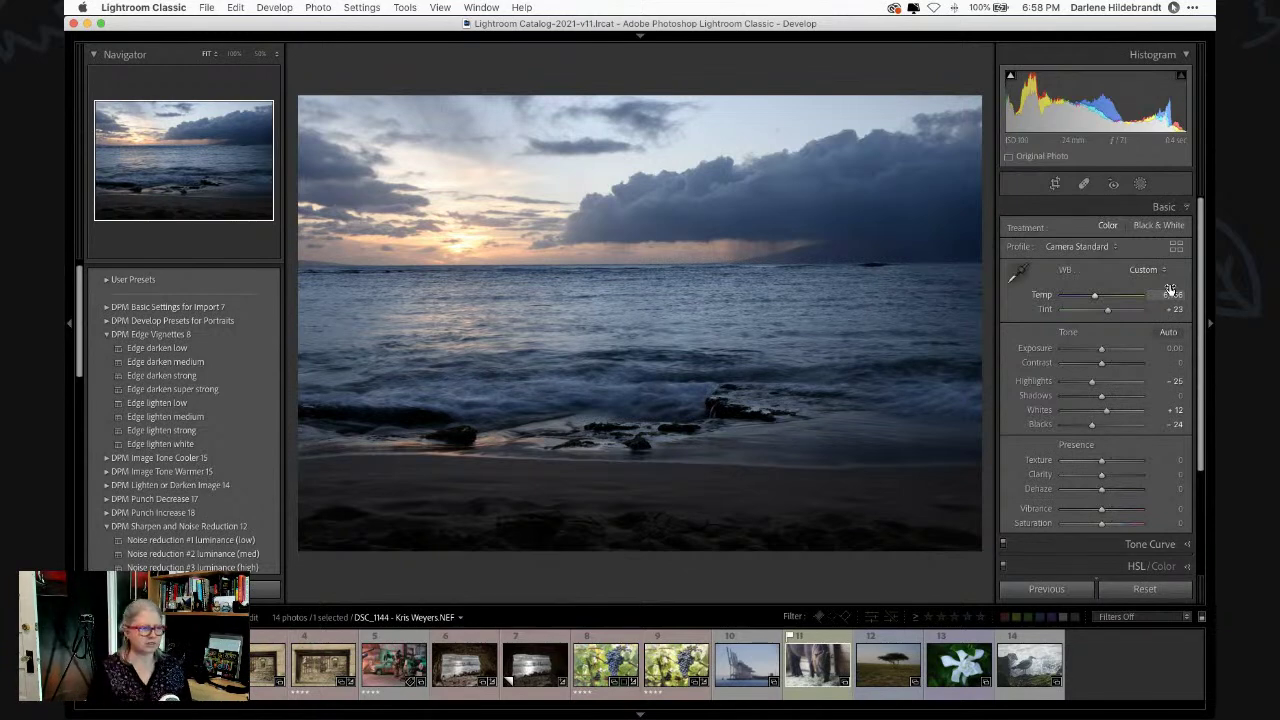
{"action": "mouse_move", "coordinate": [1171, 289]}
{"action": "left_mouse_down"}
{"action": "mouse_move", "coordinate": [1148, 290]}
{"action": "mouse_move", "coordinate": [1166, 294]}
{"action": "left_mouse_up"}
{"action": "left_click", "coordinate": [1165, 290]}
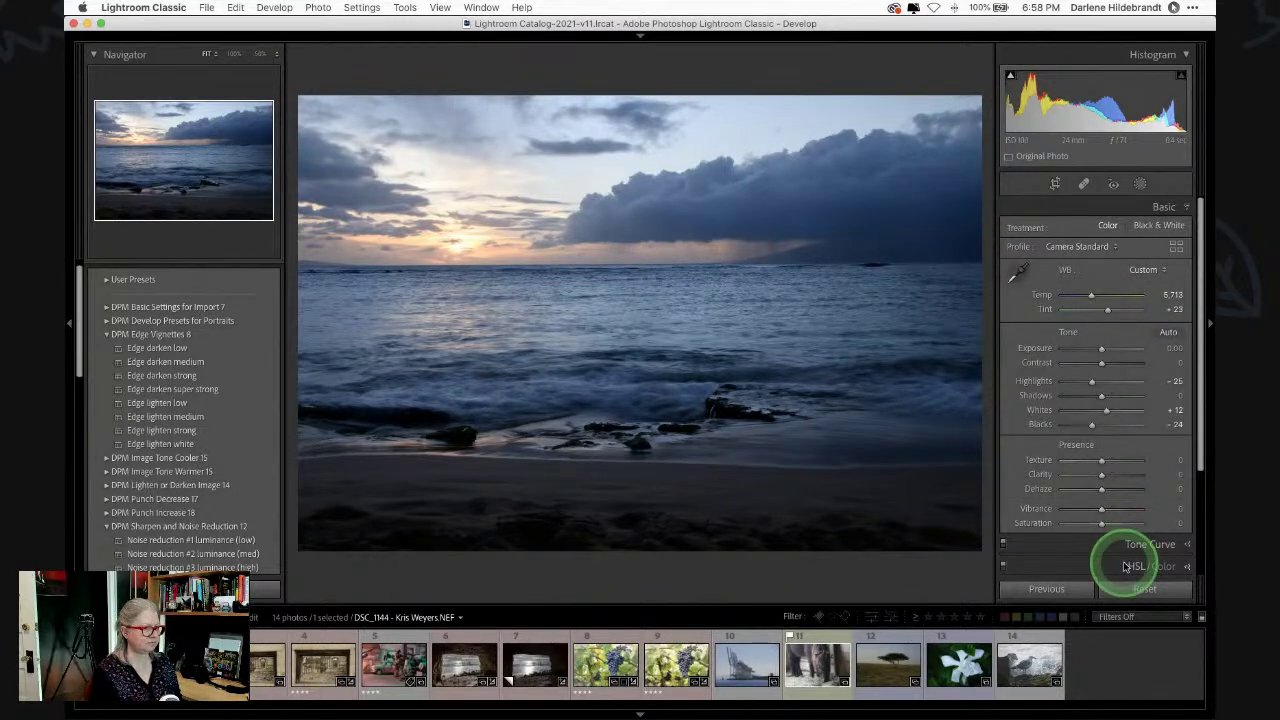
- Set Texture to +29 and Clarity to +9, and create a virtual copy of the ocean photo
{"action": "mouse_move", "coordinate": [1104, 476]}
{"action": "left_mouse_down"}
{"action": "mouse_move", "coordinate": [1094, 457]}
{"action": "mouse_move", "coordinate": [1112, 459]}
{"action": "left_mouse_up"}
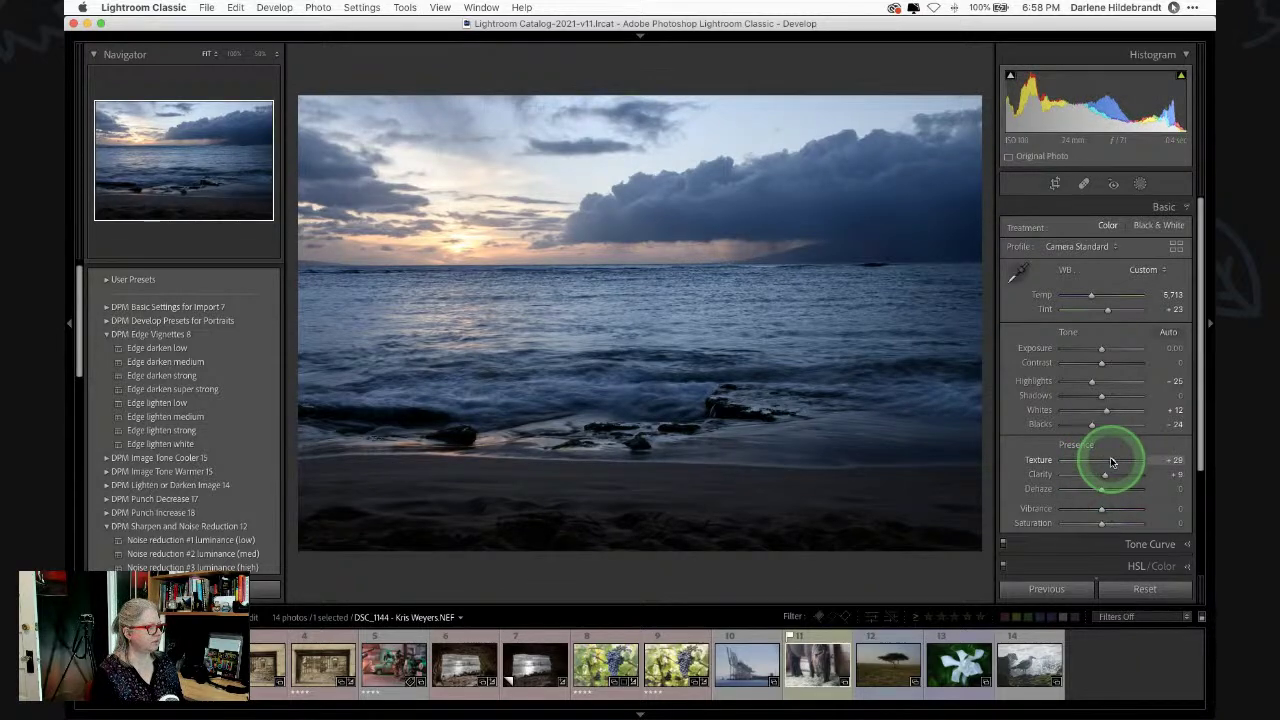
{"action": "left_click", "coordinate": [1141, 189]}
{"action": "key", "text": "super+apostrophe"}
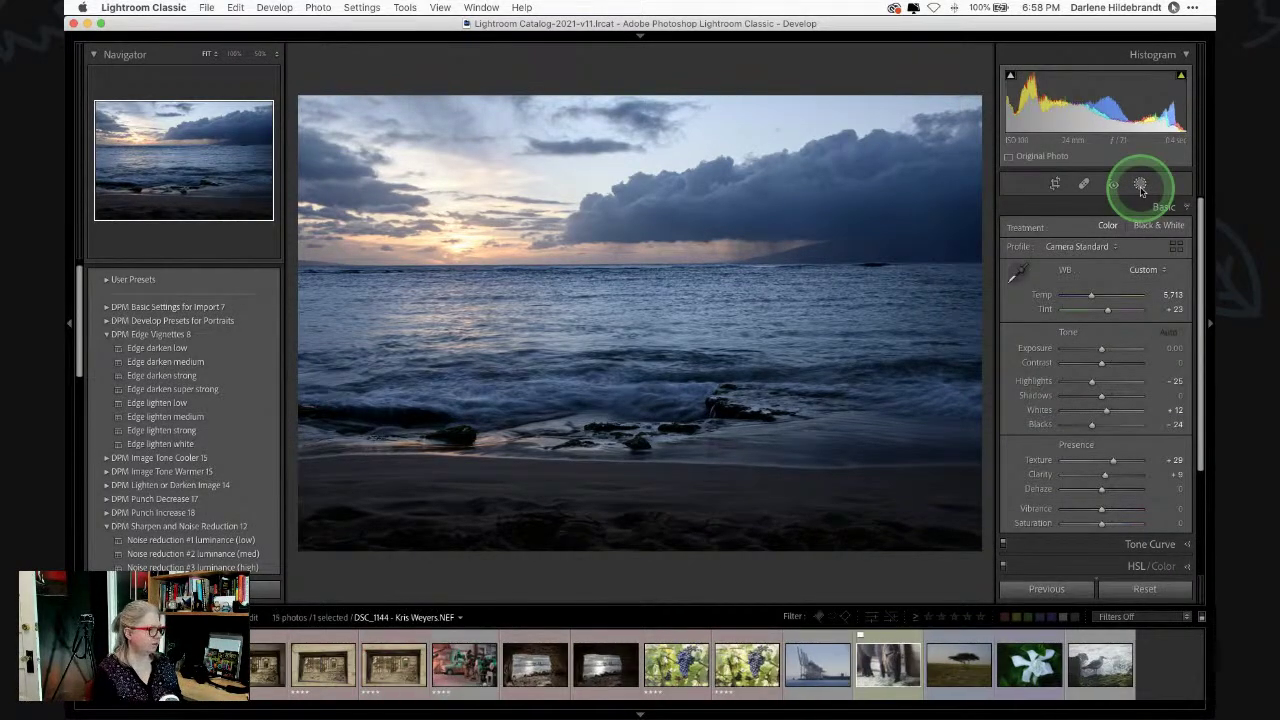
- Add a Select Sky mask with Exposure 0.06, Highlights -63, Shadows 20, Texture 35 and Clarity 13
{"action": "left_click", "coordinate": [1141, 187]}
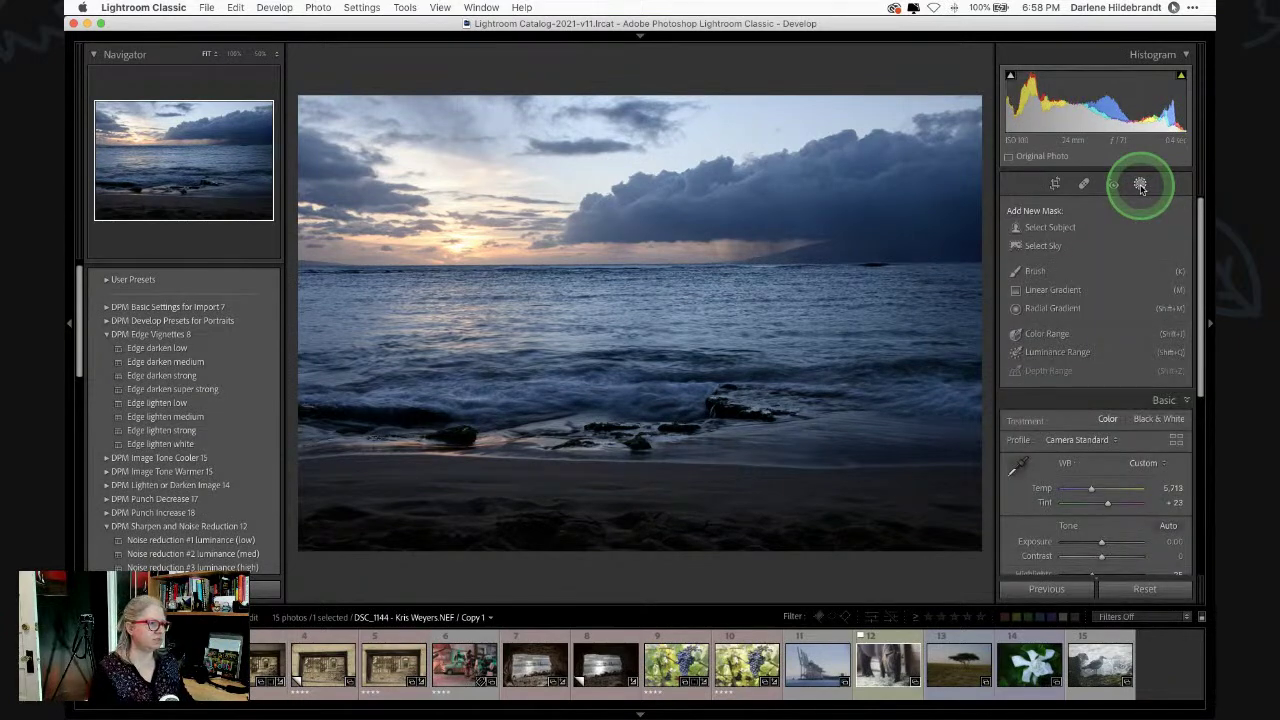
{"action": "left_click", "coordinate": [1030, 246]}
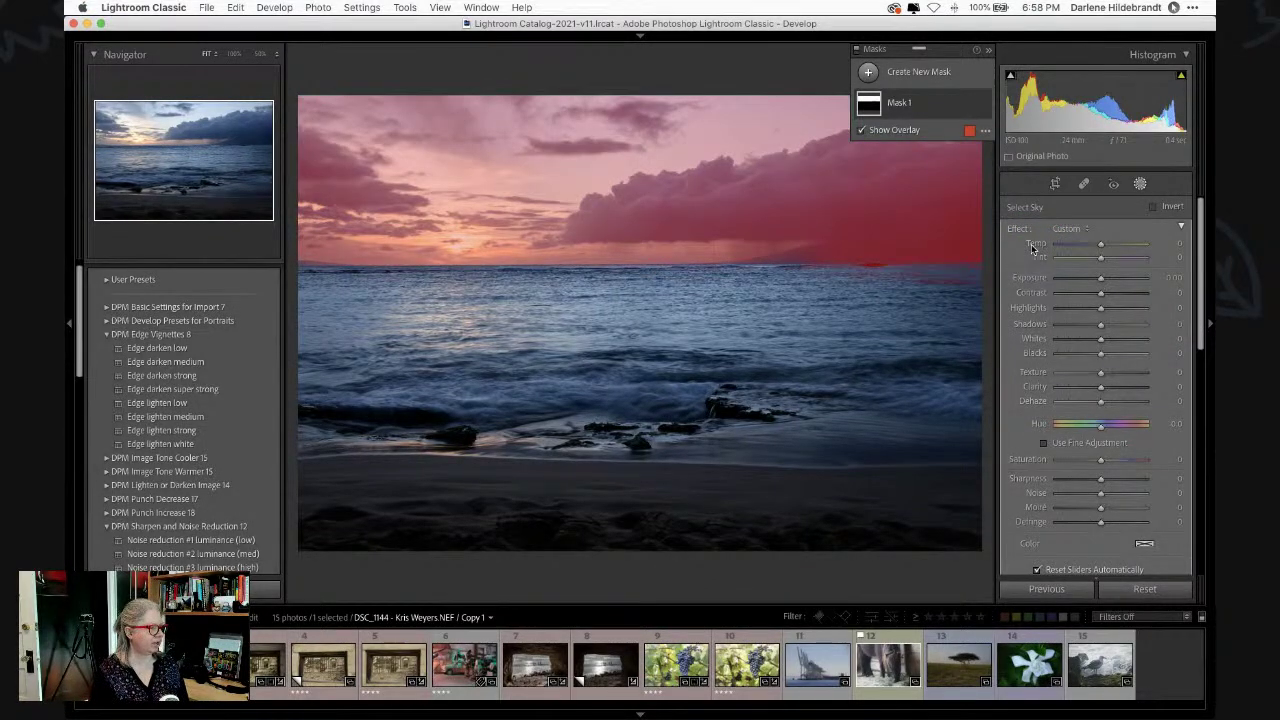
{"action": "left_click", "coordinate": [1031, 255]}
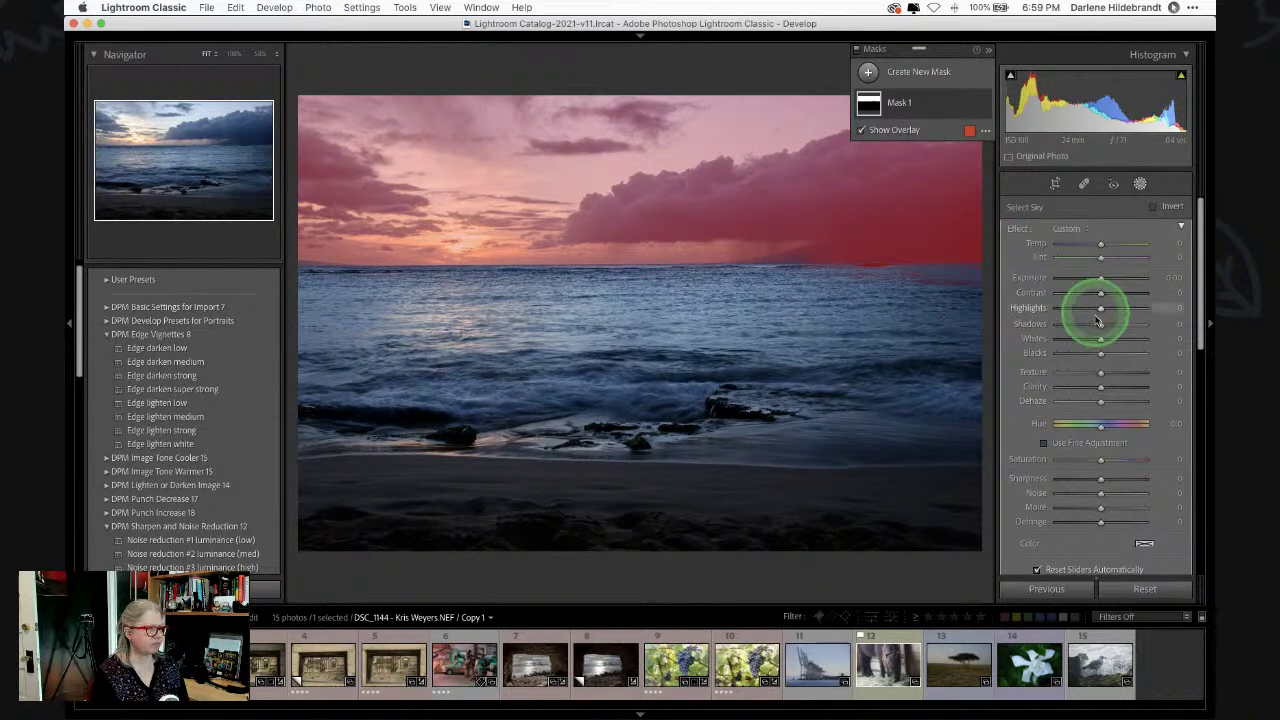
{"action": "key", "text": "o"}
{"action": "left_click_drag", "start_coordinate": [1100, 306], "coordinate": [1080, 309]}
{"action": "left_click_drag", "start_coordinate": [1100, 371], "coordinate": [1110, 326]}
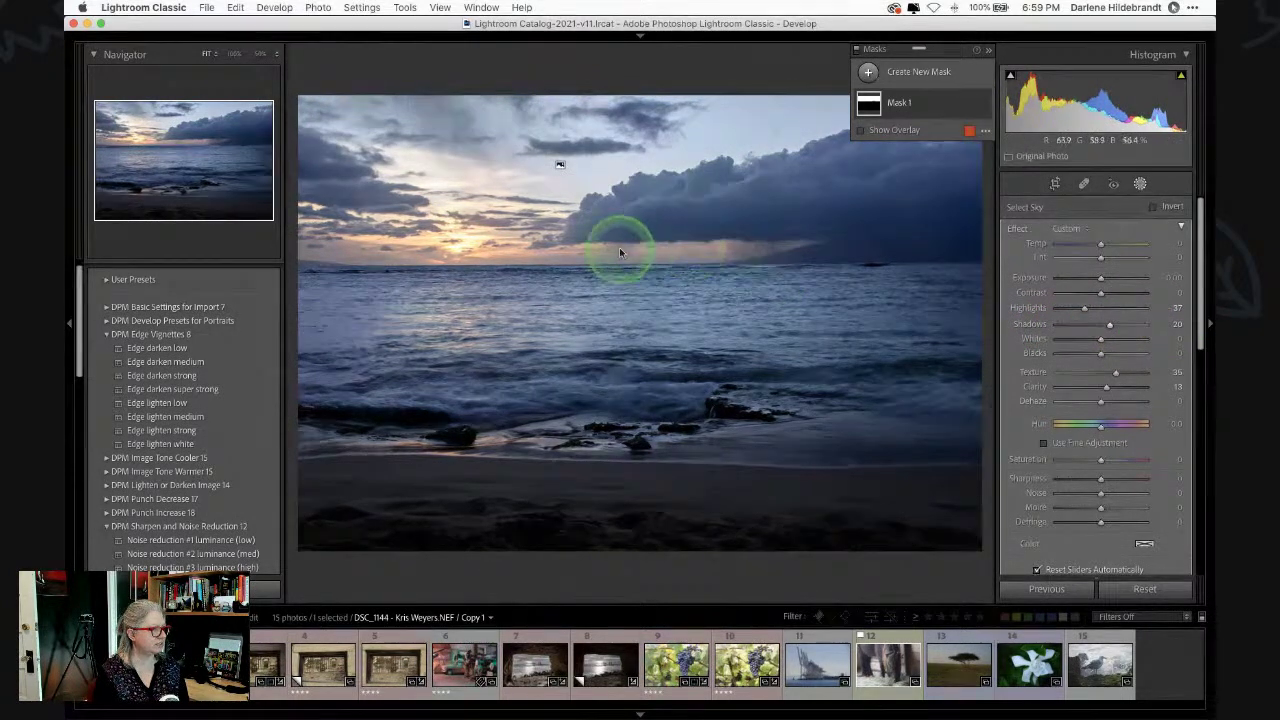
{"action": "left_click_drag", "start_coordinate": [1100, 280], "coordinate": [1076, 308]}
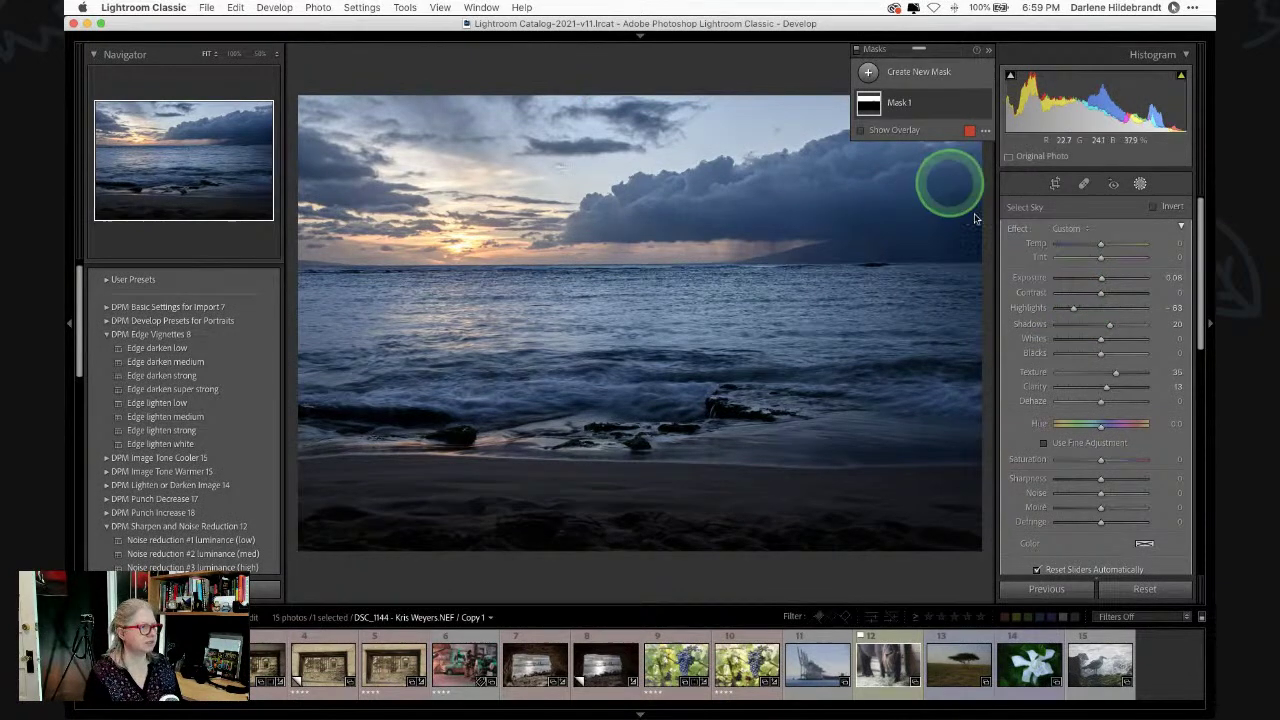
- Compare the ocean photo with and without the sky mask adjustments and close the masking tool
{"action": "scroll", "coordinate": [1048, 401], "scroll_direction": "down", "scroll_amount": 5}
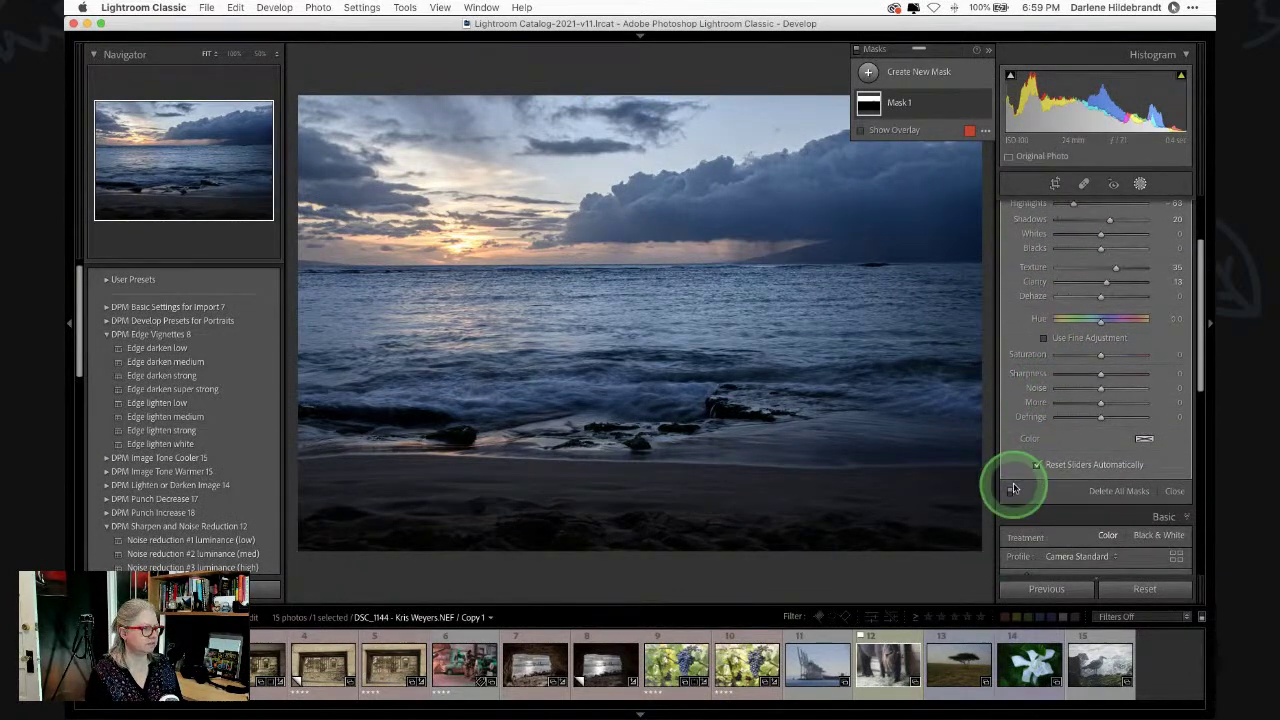
{"action": "left_click", "coordinate": [1008, 489]}
{"action": "scroll", "coordinate": [1008, 489], "scroll_direction": "down", "scroll_amount": 1}
{"action": "left_click", "coordinate": [1009, 468]}
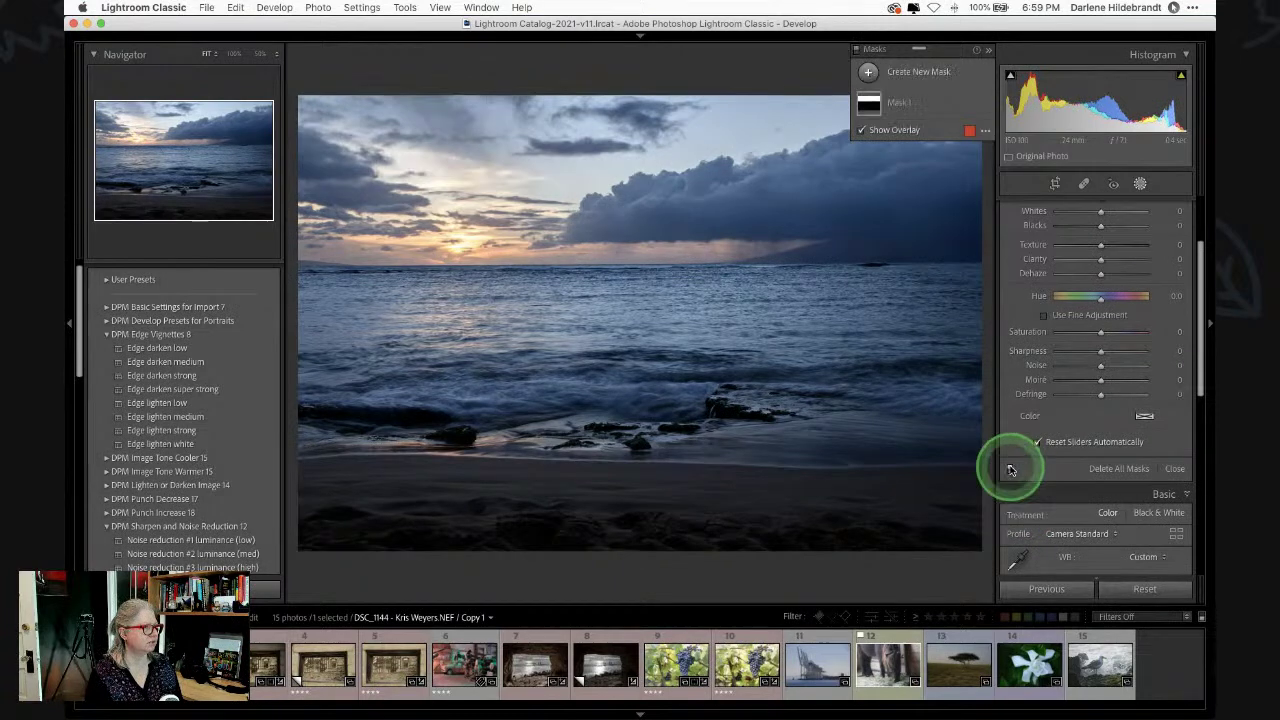
{"action": "left_click", "coordinate": [1009, 468]}
{"action": "left_click", "coordinate": [1009, 468]}
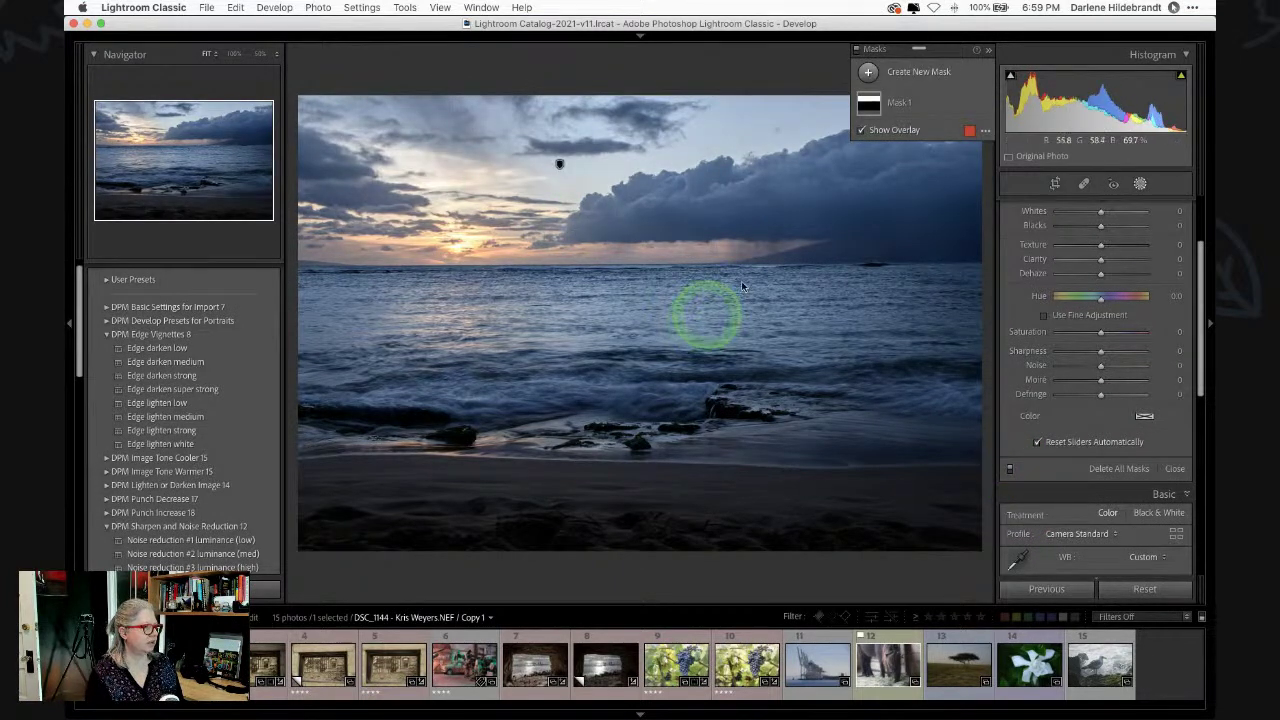
{"action": "left_click", "coordinate": [1139, 190]}
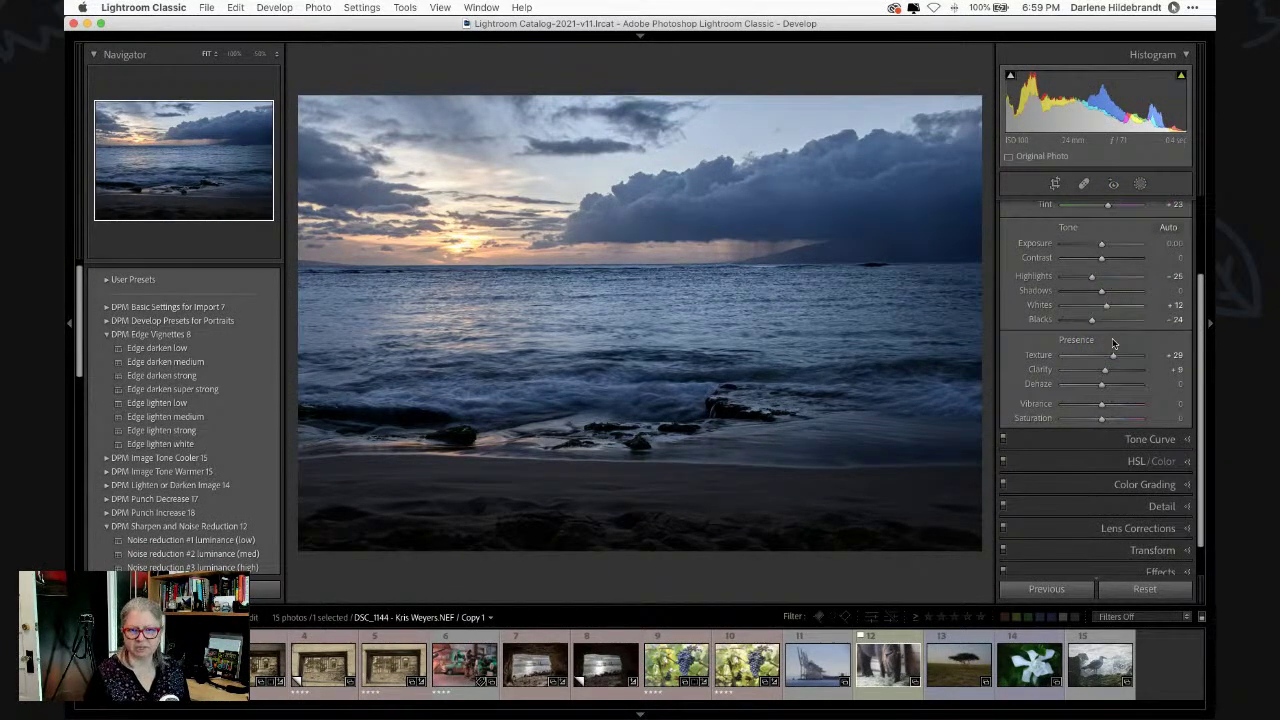
- Try automatic straightening on the ocean photo with Crop & Straighten and reset it
{"action": "left_click", "coordinate": [1055, 184]}
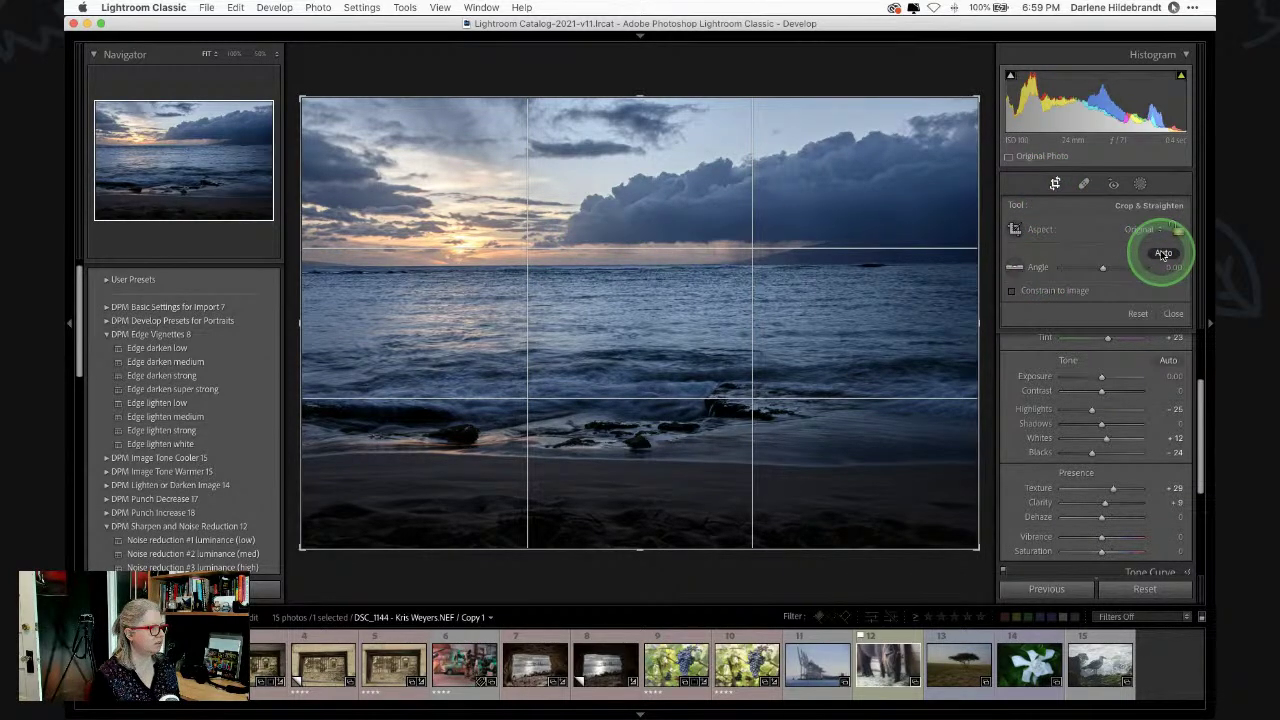
{"action": "left_click", "coordinate": [1163, 253]}
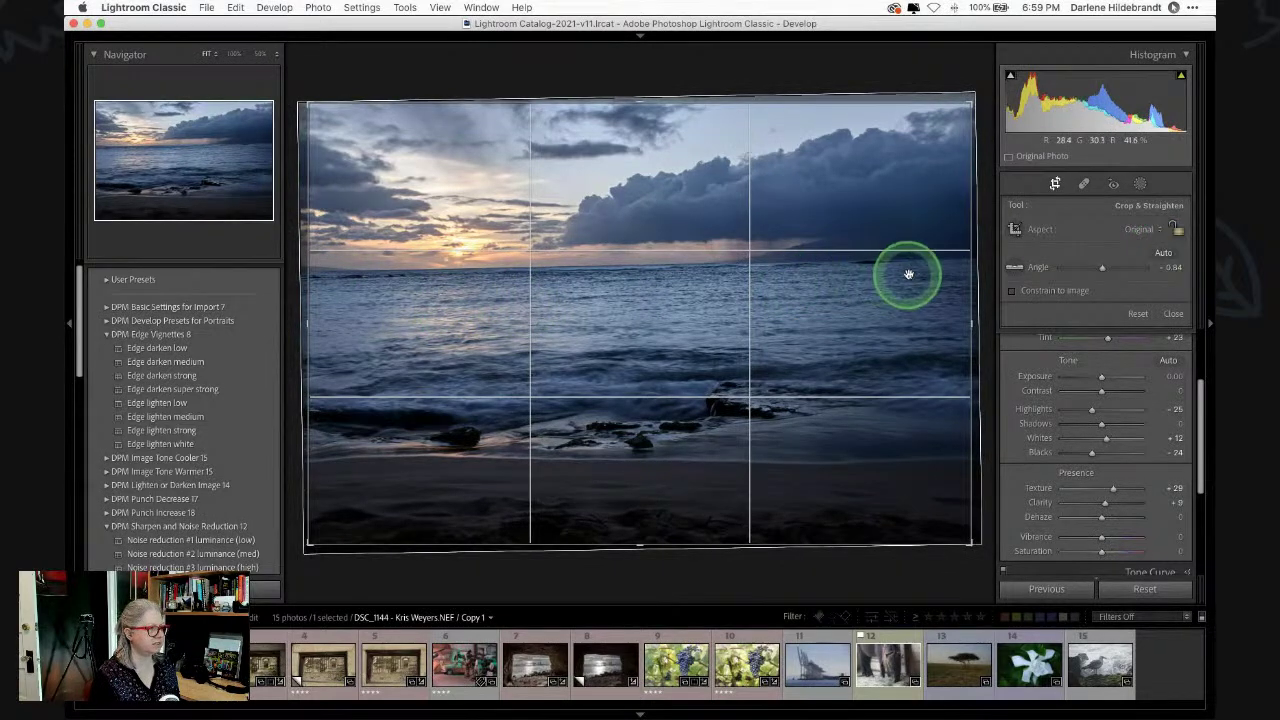
{"action": "left_click", "coordinate": [1137, 314]}
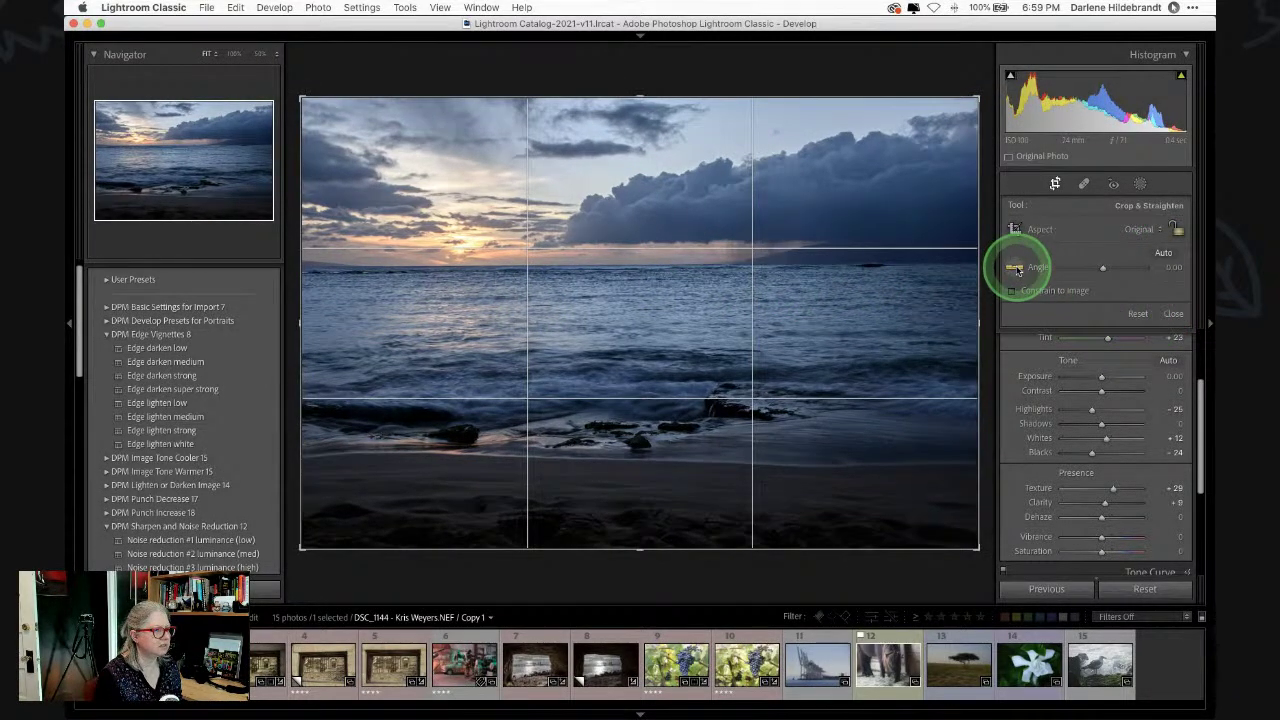
- Straighten the photo by 0.33 along the ocean horizon and crop off the dark strip of foreground sand
{"action": "left_click", "coordinate": [1014, 268]}
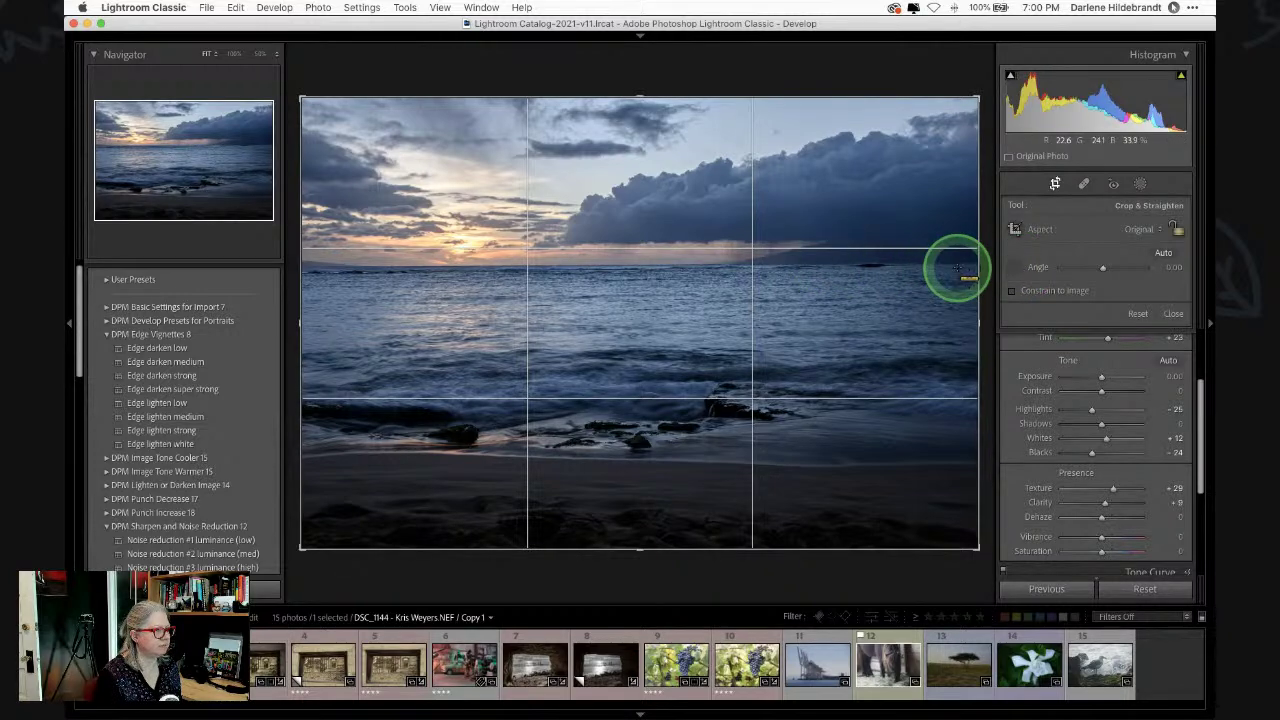
{"action": "left_click_drag", "start_coordinate": [964, 263], "coordinate": [292, 276]}
{"action": "left_click_drag", "start_coordinate": [292, 278], "coordinate": [290, 266]}
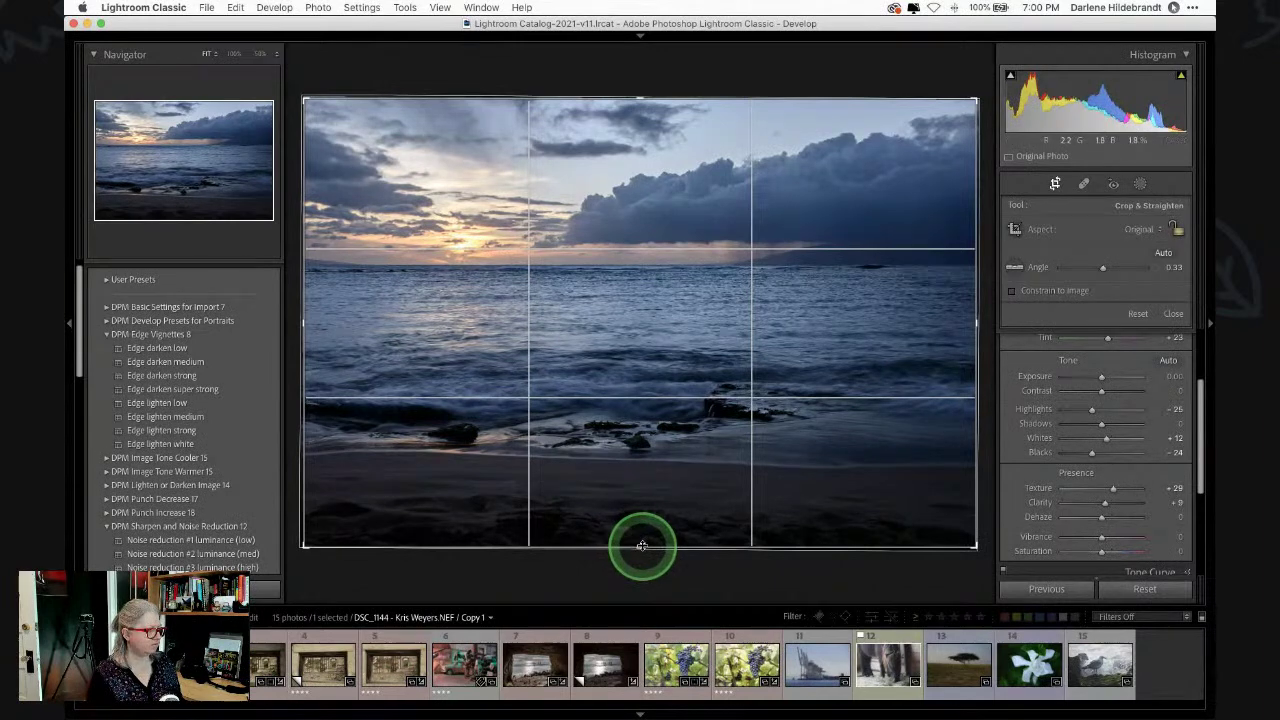
{"action": "left_click_drag", "start_coordinate": [643, 546], "coordinate": [640, 518]}
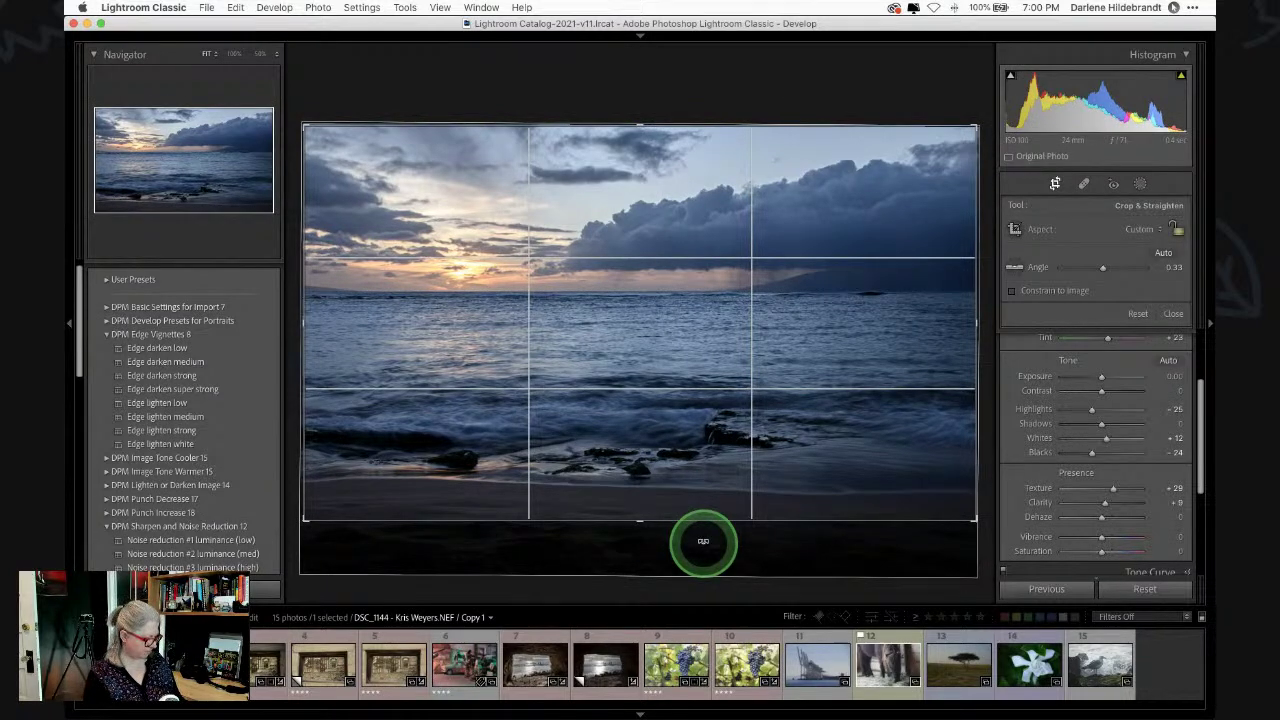
{"action": "key", "text": "Return"}
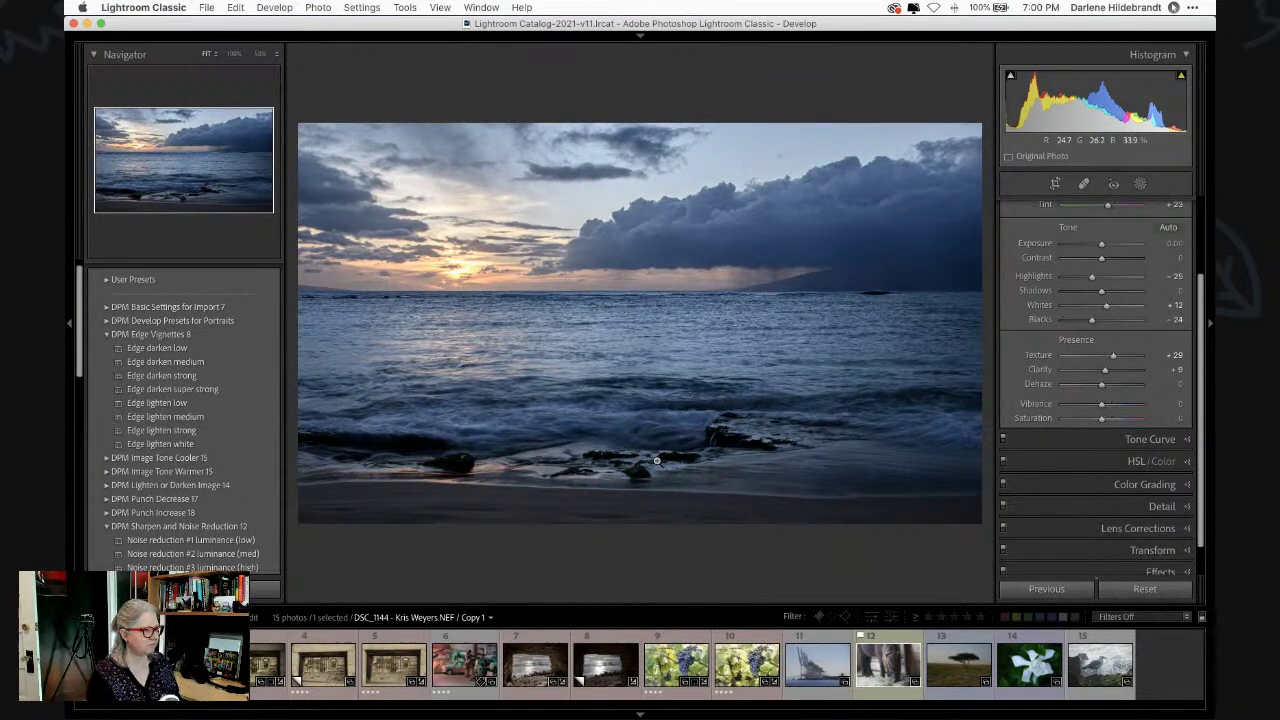
- Adjust HSL Luminance with the targeted adjustment tool and sliders to Orange -3, Yellow -9, Aqua -5 and Blue -53
{"action": "left_click", "coordinate": [1108, 462]}
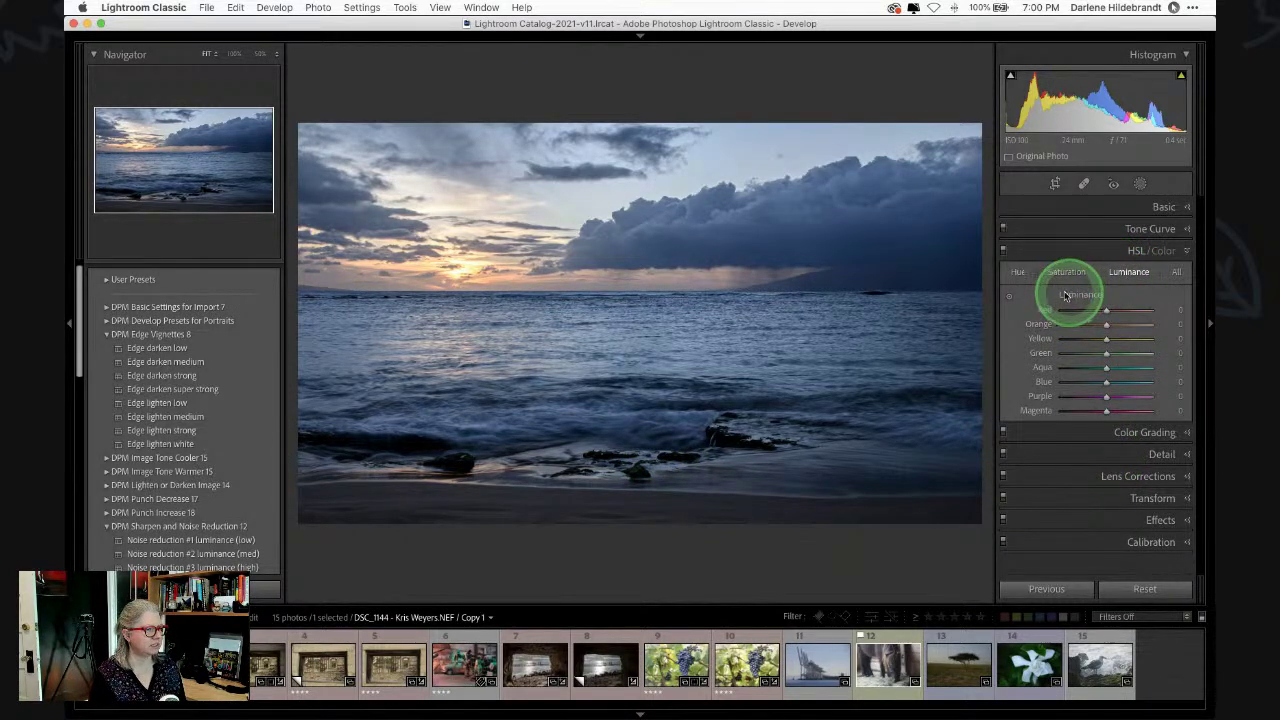
{"action": "left_click", "coordinate": [1008, 295]}
{"action": "mouse_move", "coordinate": [573, 195]}
{"action": "left_mouse_down"}
{"action": "mouse_move", "coordinate": [573, 213]}
{"action": "mouse_move", "coordinate": [572, 200]}
{"action": "left_mouse_up"}
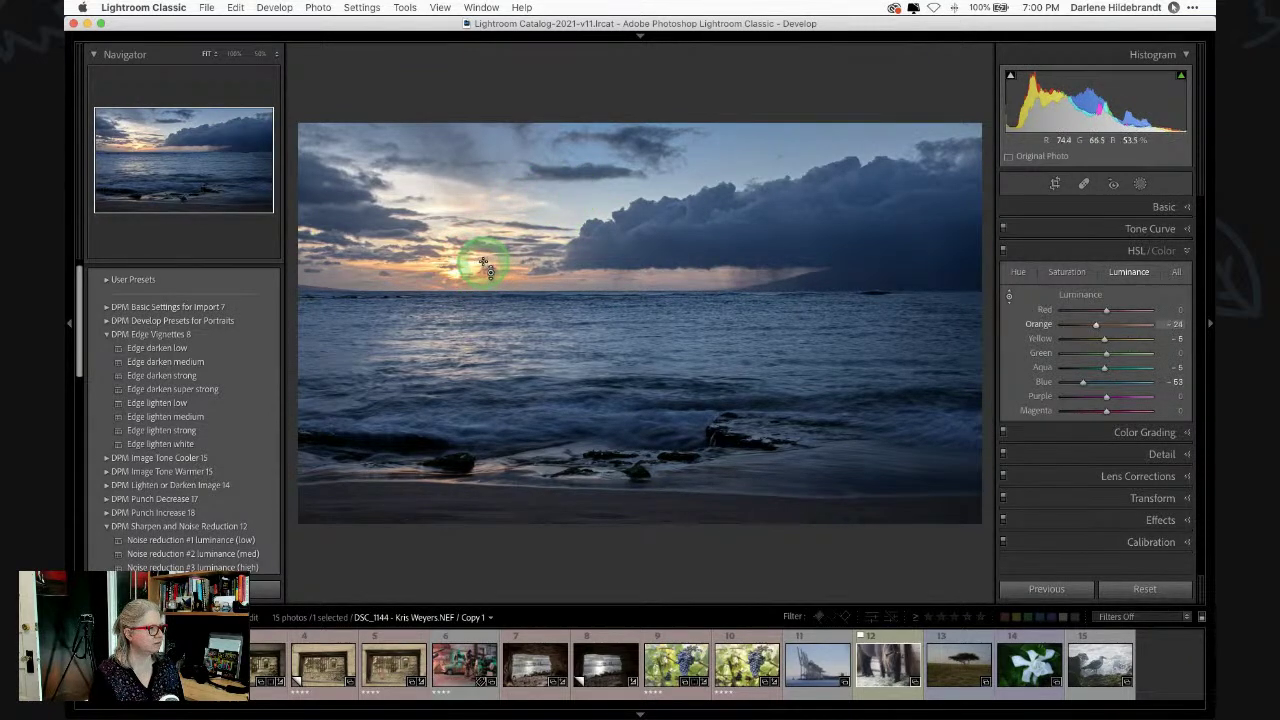
{"action": "mouse_move", "coordinate": [484, 262]}
{"action": "left_mouse_down"}
{"action": "mouse_move", "coordinate": [471, 237]}
{"action": "mouse_move", "coordinate": [491, 311]}
{"action": "mouse_move", "coordinate": [488, 237]}
{"action": "left_mouse_up"}
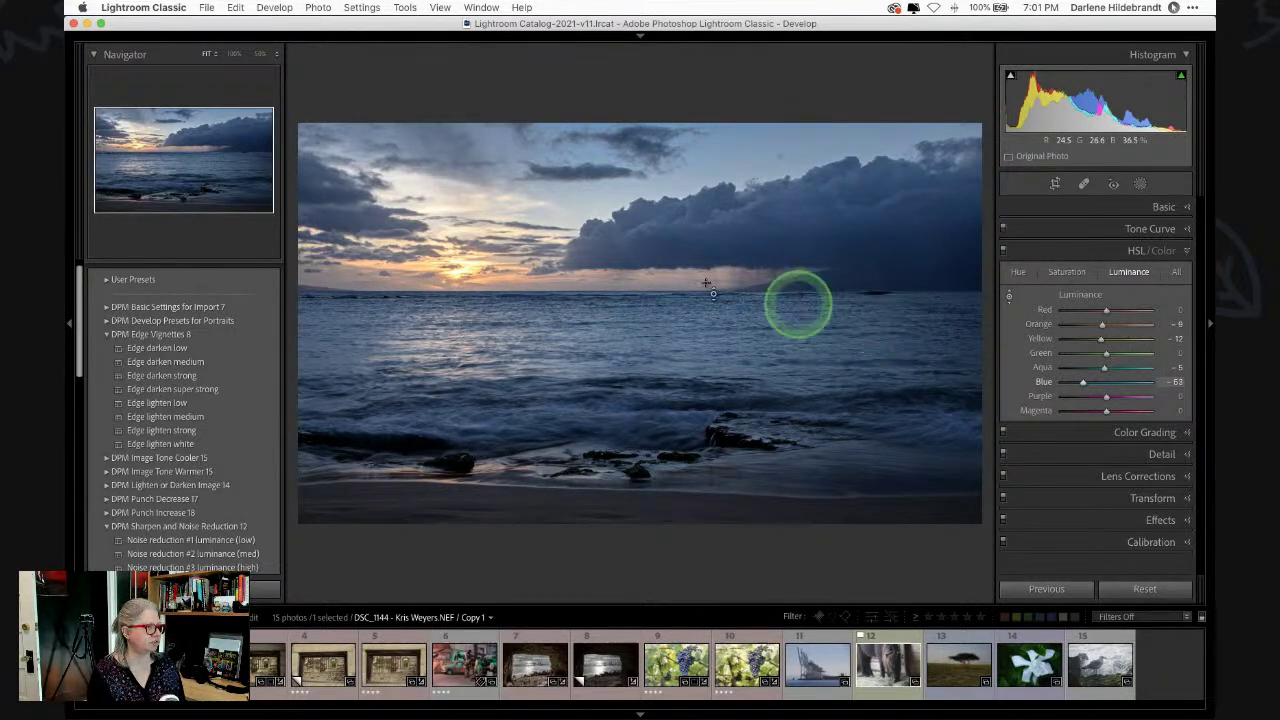
{"action": "left_click_drag", "start_coordinate": [461, 200], "coordinate": [457, 183]}
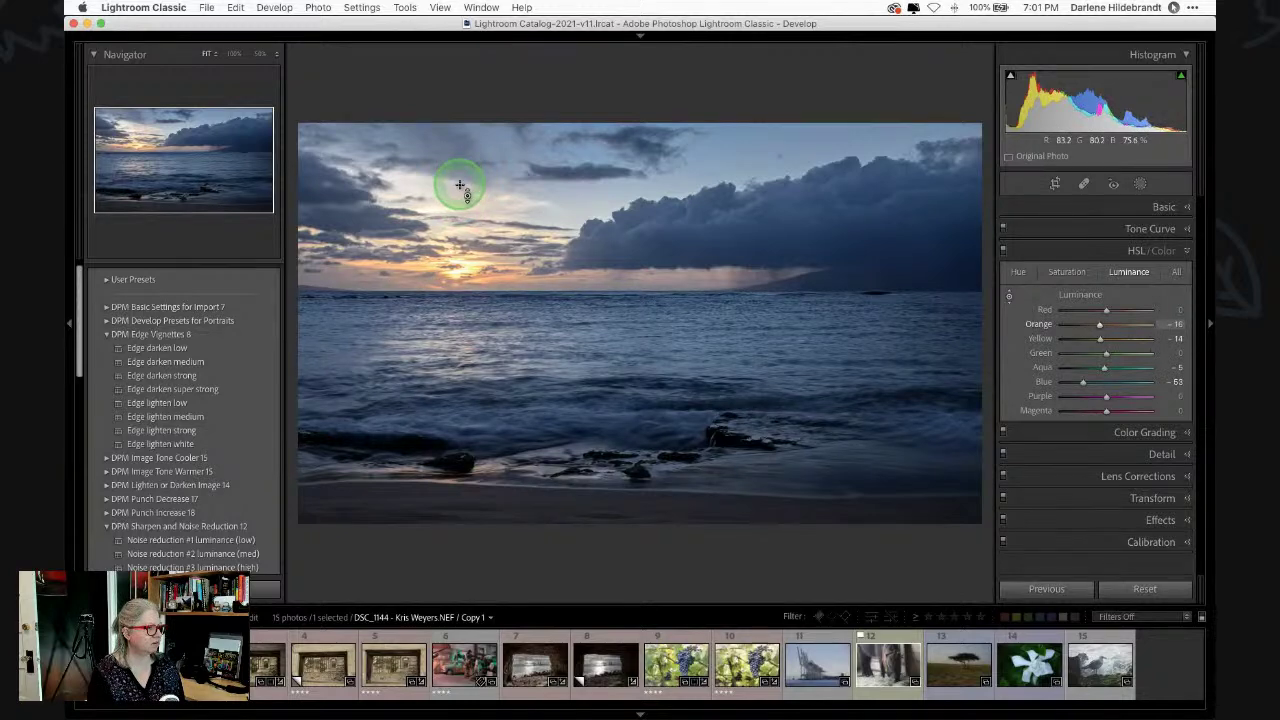
{"action": "left_click_drag", "start_coordinate": [1100, 338], "coordinate": [1102, 326]}
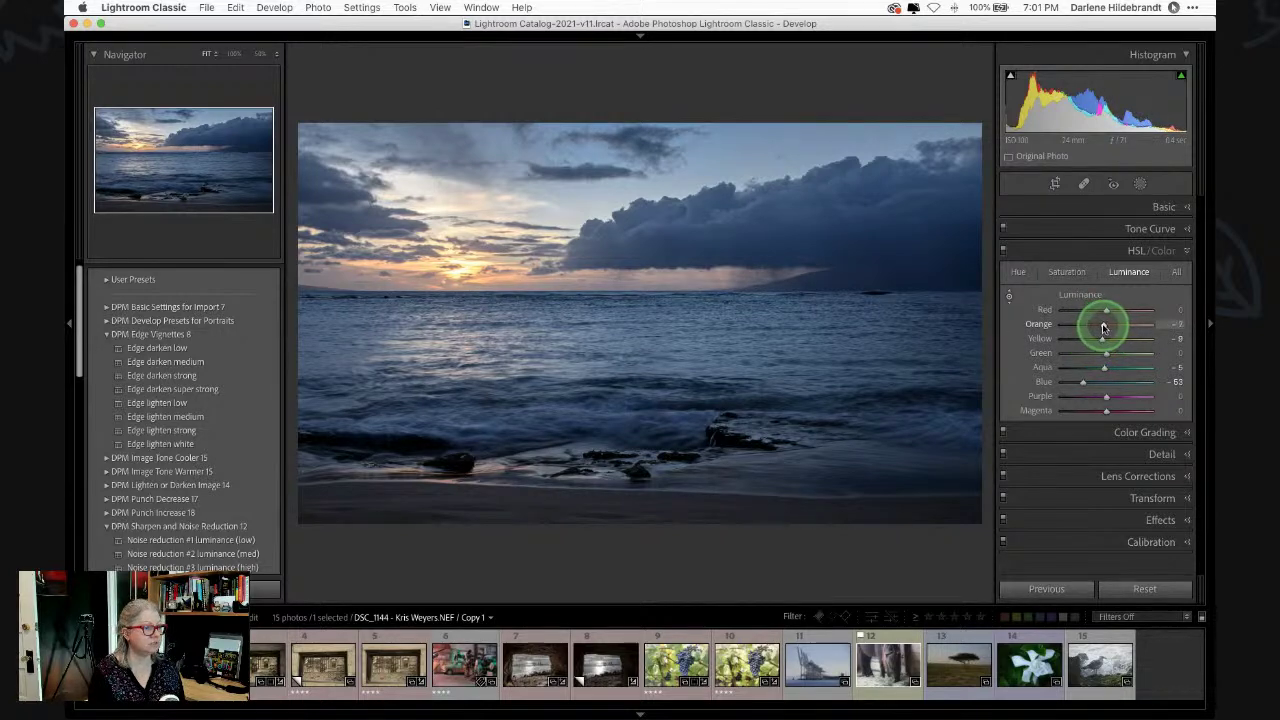
- Refine the HSL Luminance of the ocean photo to Orange -7, Purple -8 and Blue -43
{"action": "mouse_move", "coordinate": [946, 271]}
{"action": "left_mouse_down"}
{"action": "mouse_move", "coordinate": [957, 286]}
{"action": "mouse_move", "coordinate": [951, 238]}
{"action": "mouse_move", "coordinate": [949, 308]}
{"action": "mouse_move", "coordinate": [946, 214]}
{"action": "mouse_move", "coordinate": [958, 288]}
{"action": "left_mouse_up"}
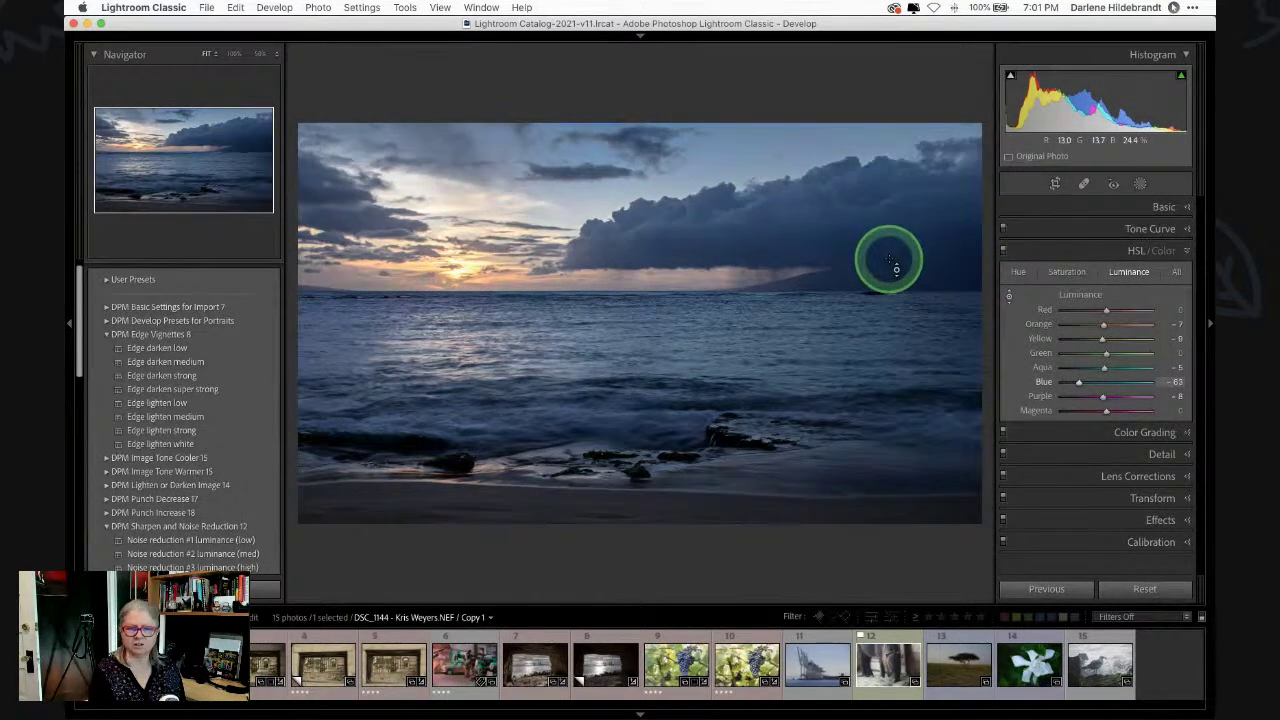
{"action": "left_click_drag", "start_coordinate": [1078, 382], "coordinate": [1087, 382]}
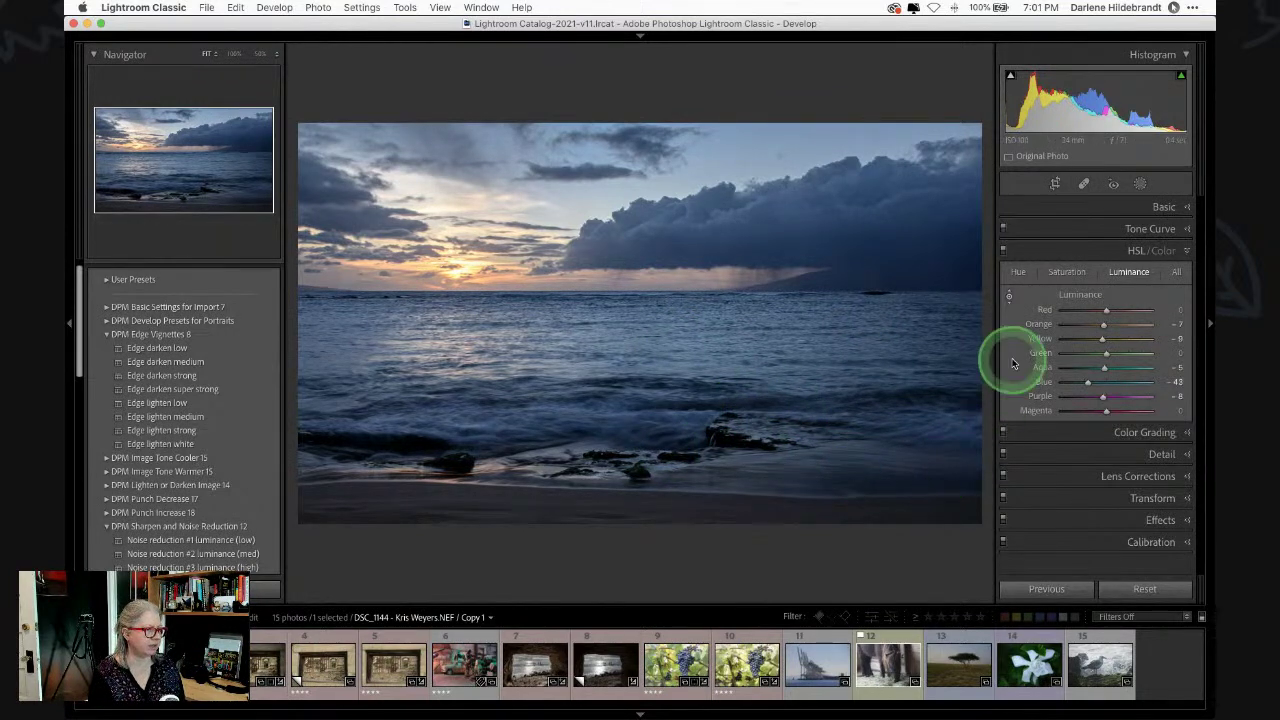
- Review the adjustment settings of the sky mask and close the masking tool
{"action": "left_click", "coordinate": [1140, 184]}
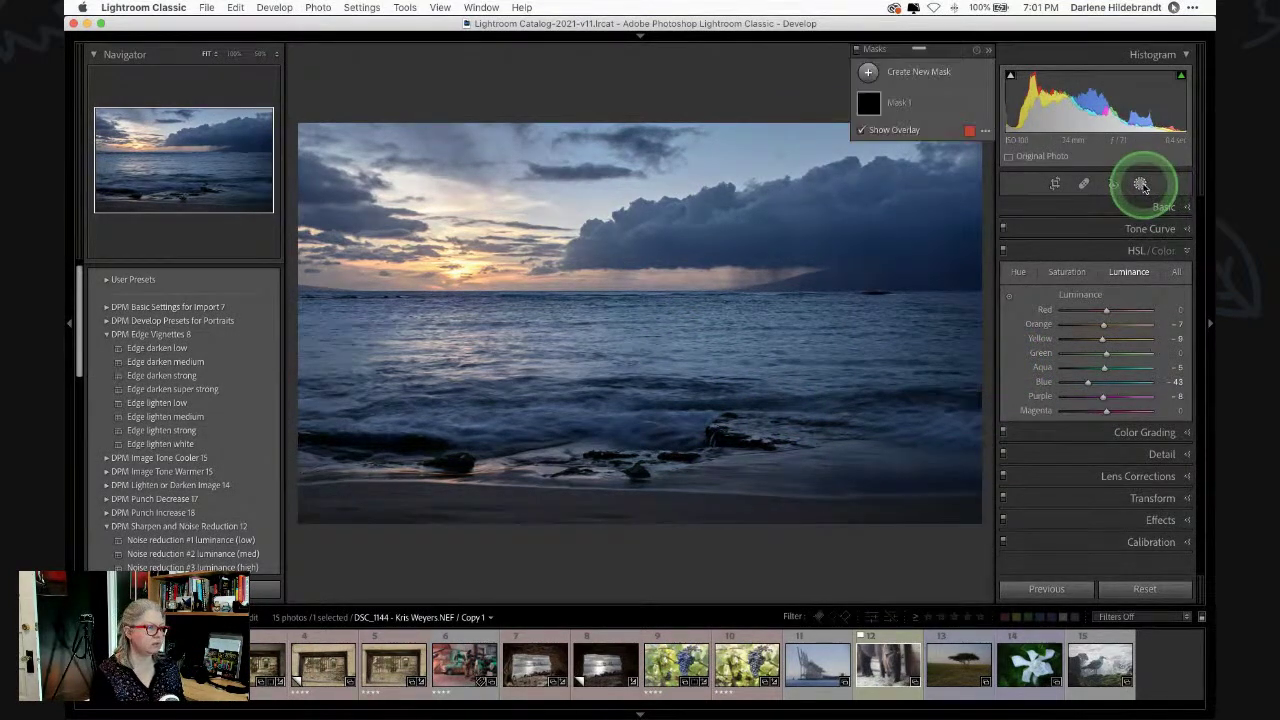
{"action": "left_click", "coordinate": [935, 113]}
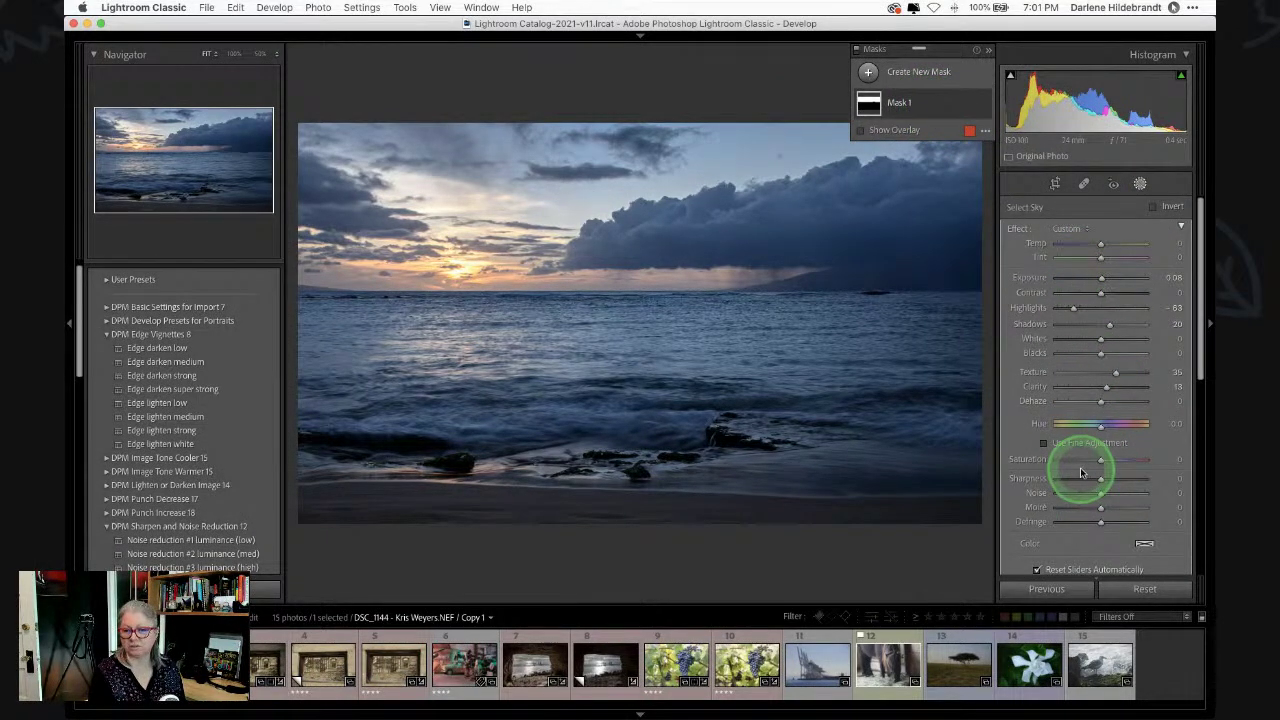
{"action": "scroll", "coordinate": [1080, 467], "scroll_direction": "down", "scroll_amount": 1}
{"action": "scroll", "coordinate": [1080, 467], "scroll_direction": "up", "scroll_amount": 1}
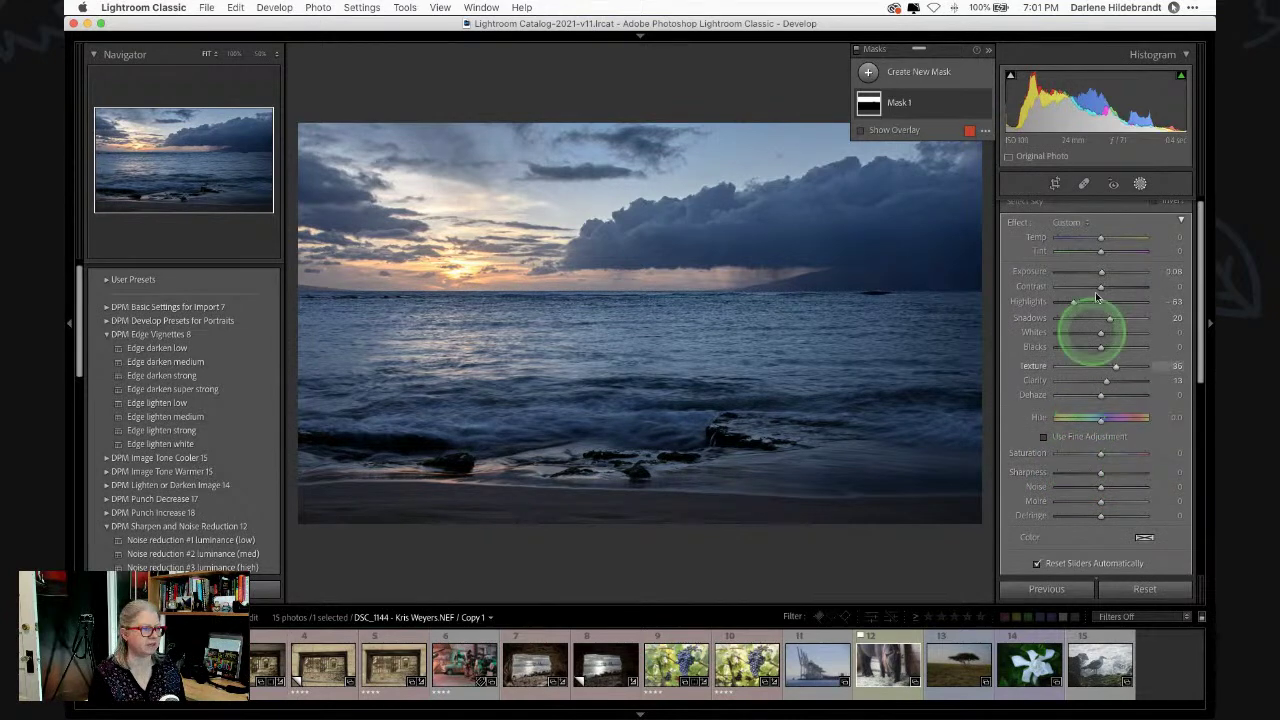
{"action": "left_click", "coordinate": [1140, 183]}
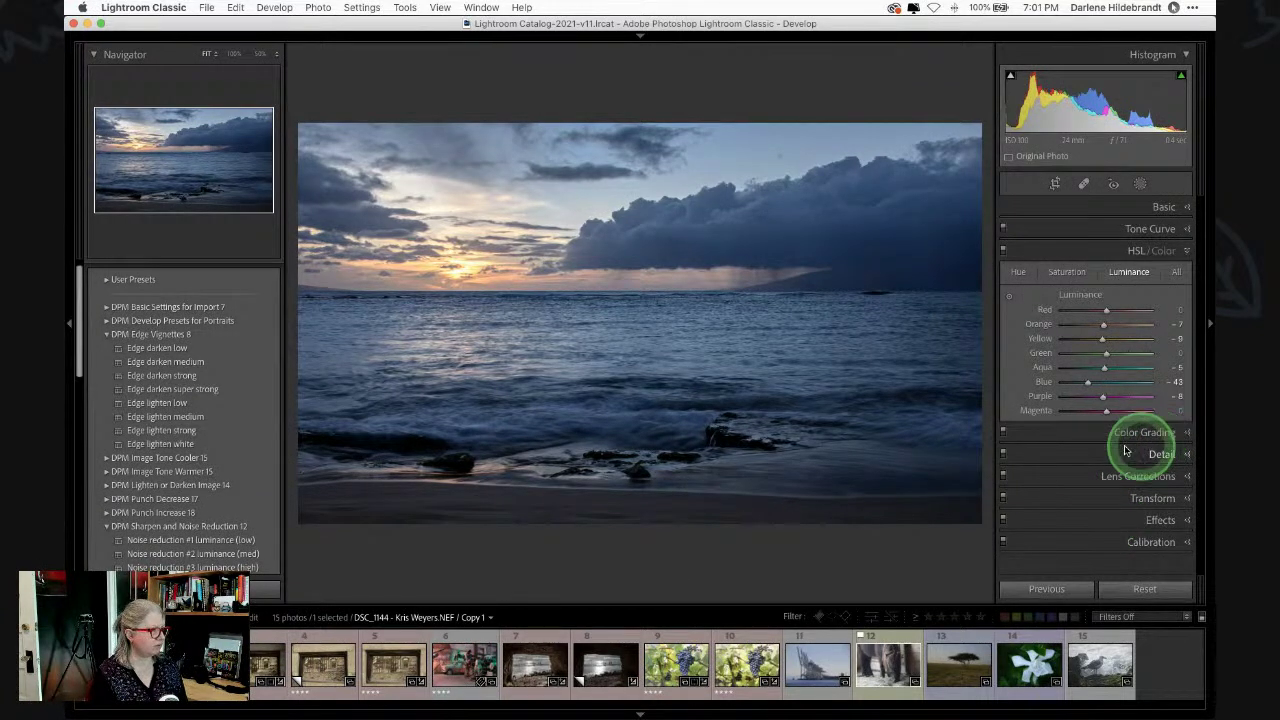
- Apply the Sharpen landscape low preset to the ocean copy and compare it with the original photo
{"action": "scroll", "coordinate": [155, 513], "scroll_direction": "down", "scroll_amount": 1}
{"action": "scroll", "coordinate": [226, 509], "scroll_direction": "down", "scroll_amount": 1}
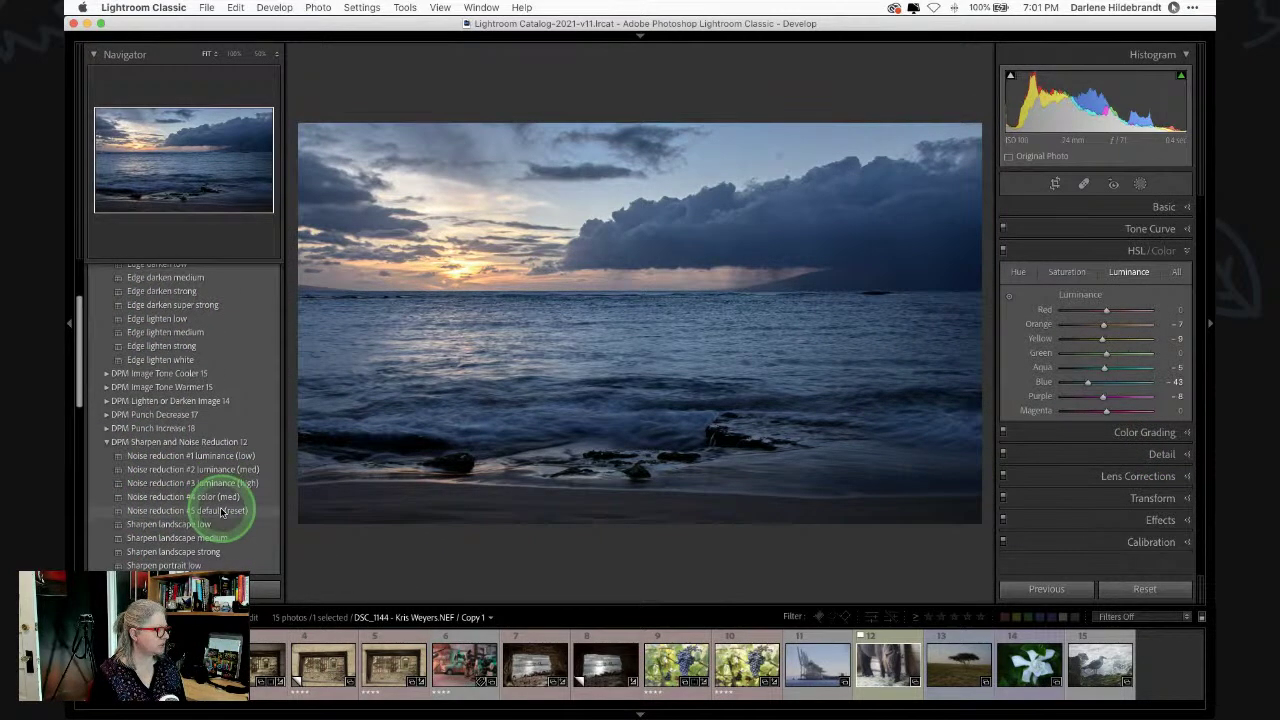
{"action": "left_click", "coordinate": [203, 525]}
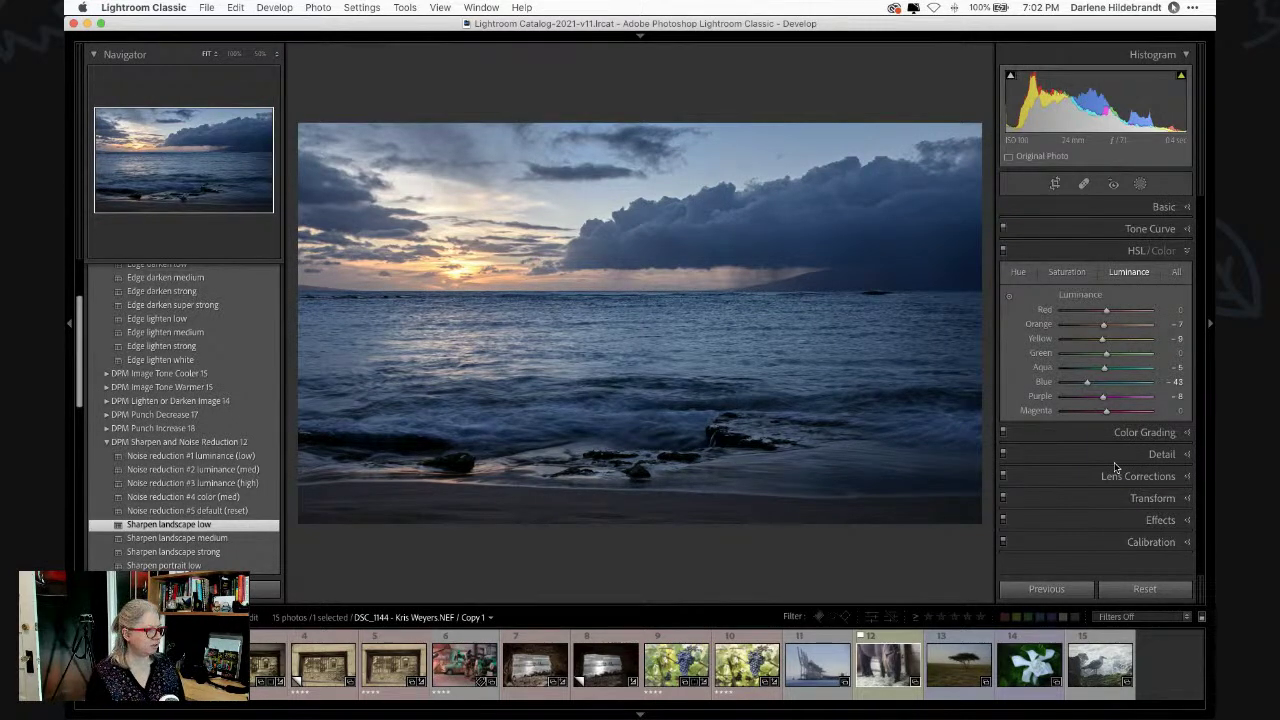
{"action": "key", "text": "Left"}
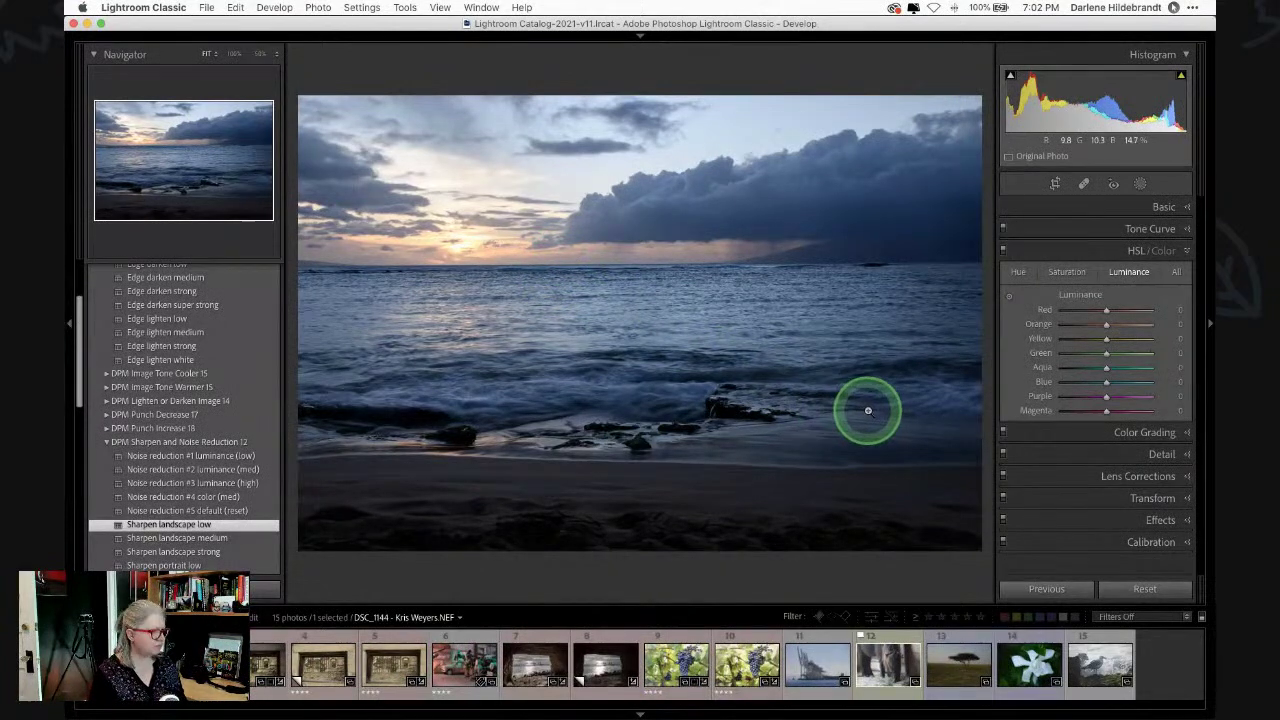
{"action": "key", "text": "Right"}
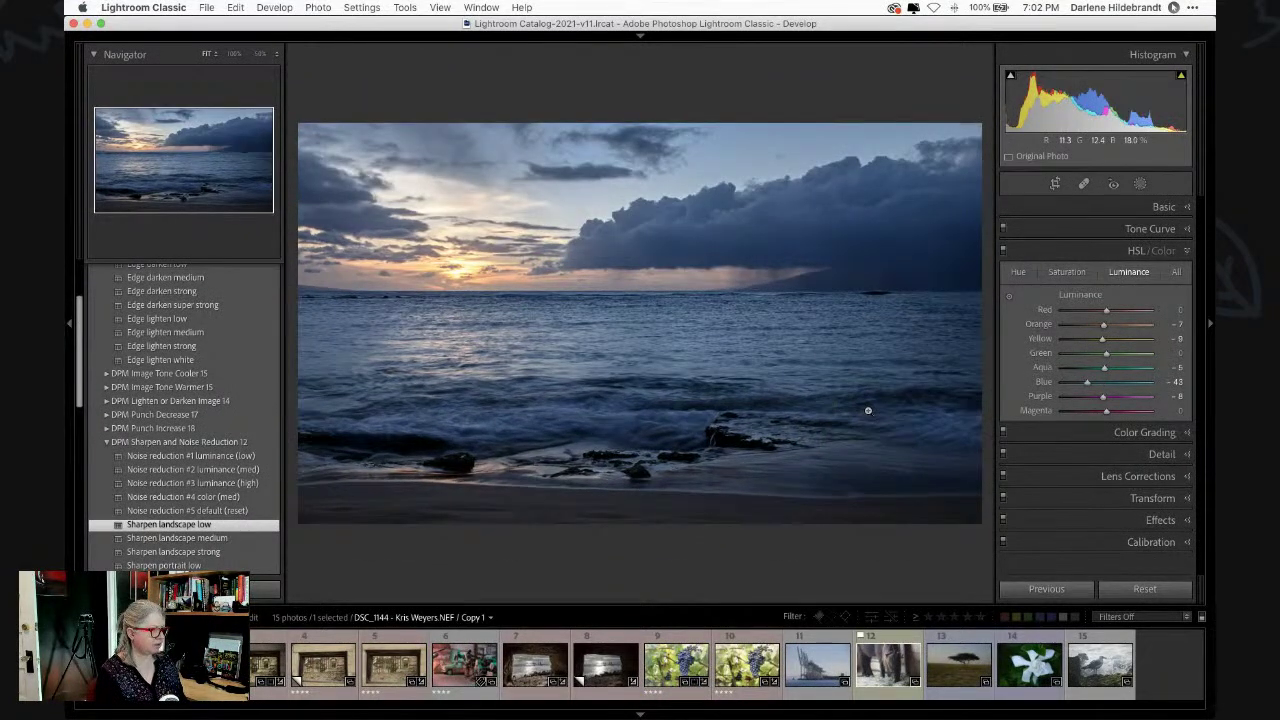
- Send the original ocean photo to LuminarAI as a copy with Lightroom adjustments
{"action": "key", "text": "Left"}
{"action": "right_click", "coordinate": [645, 237]}
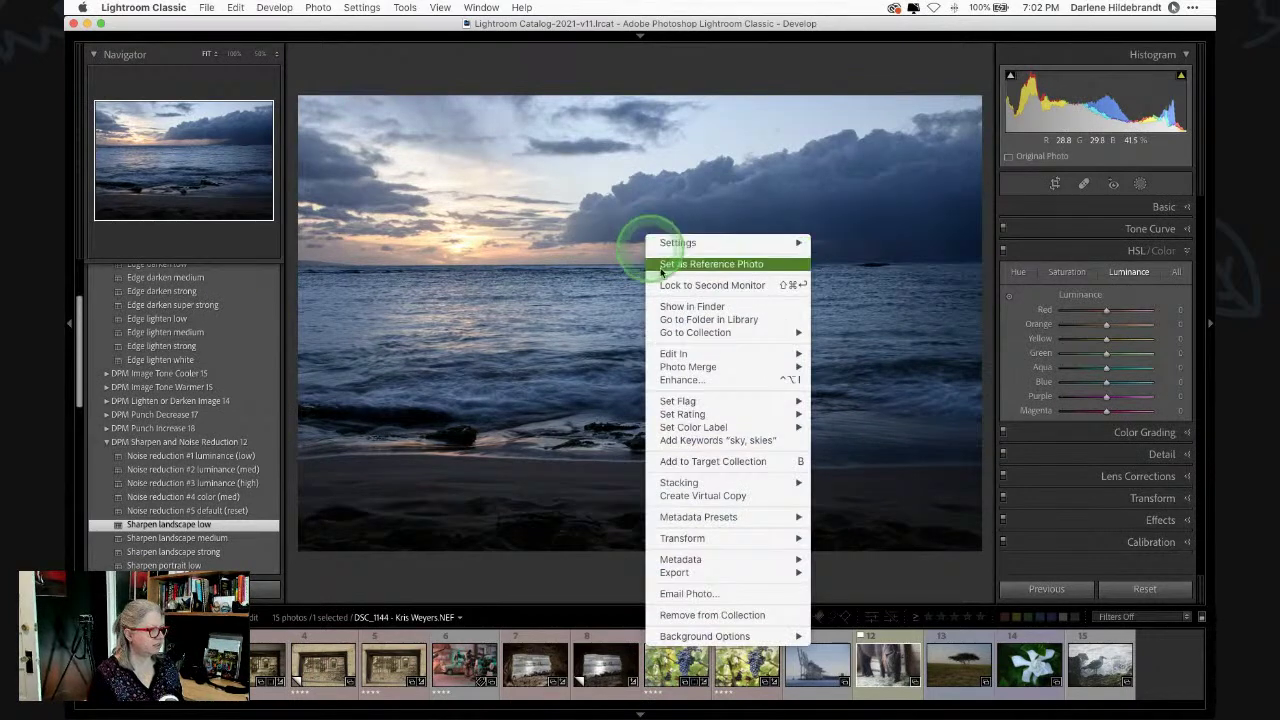
{"action": "mouse_move", "coordinate": [678, 354]}
{"action": "left_click", "coordinate": [868, 428]}
{"action": "left_click", "coordinate": [636, 325]}
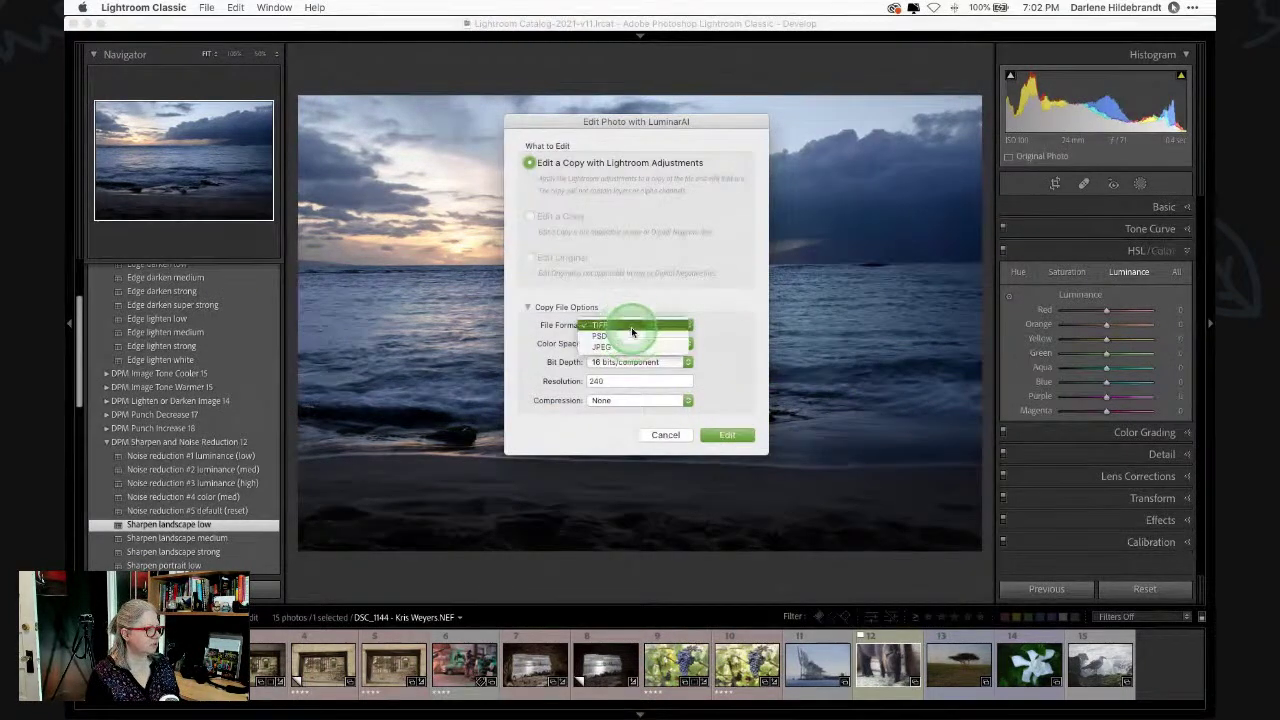
{"action": "left_click", "coordinate": [727, 434]}
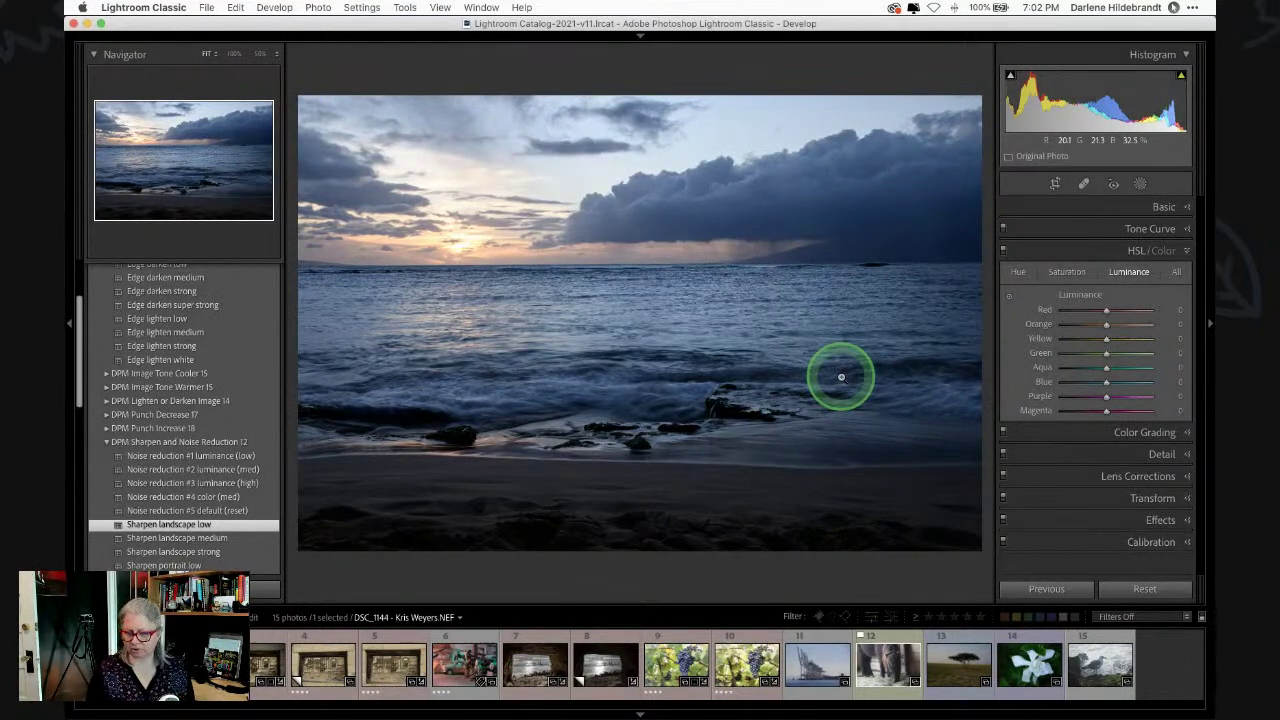
{"action": "left_click", "coordinate": [850, 385]}
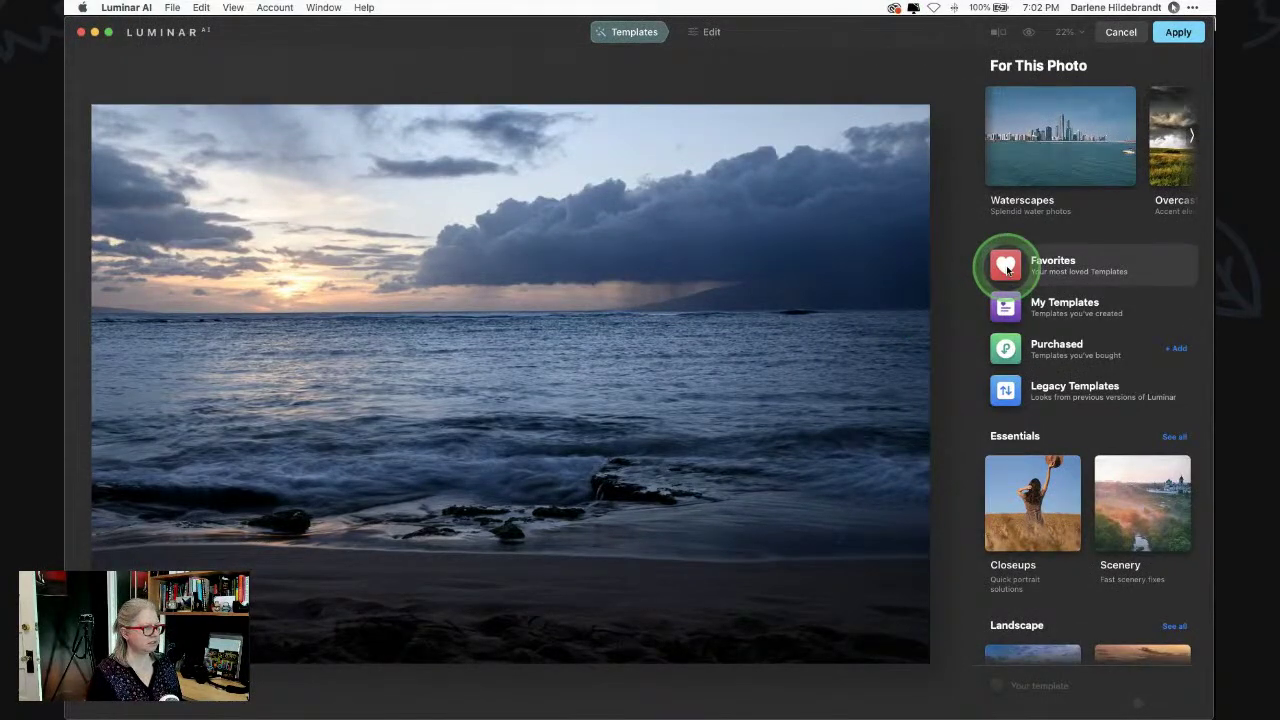
- Look through the Favorites, and preview the Deadly Reef, Dark & Rich, Soft Fix and other templates of the Waterscapes collection
{"action": "left_click", "coordinate": [1007, 268]}
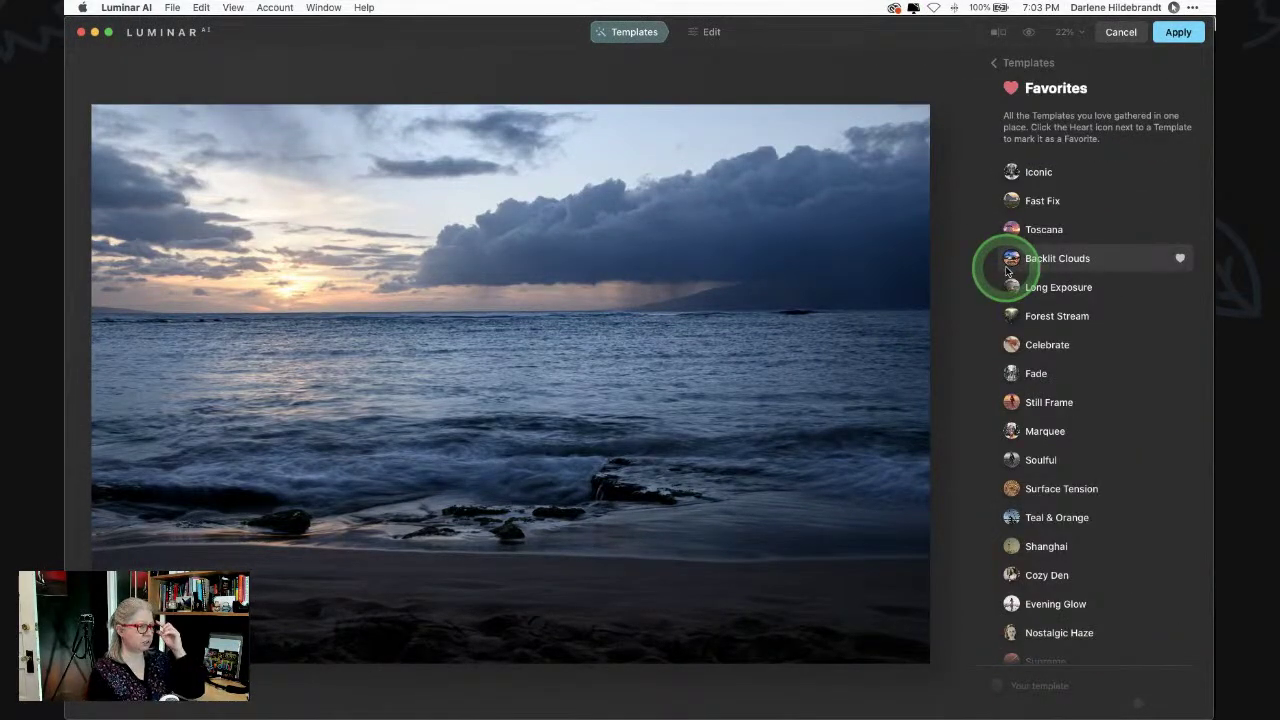
{"action": "left_click", "coordinate": [1008, 61]}
{"action": "left_click", "coordinate": [1055, 160]}
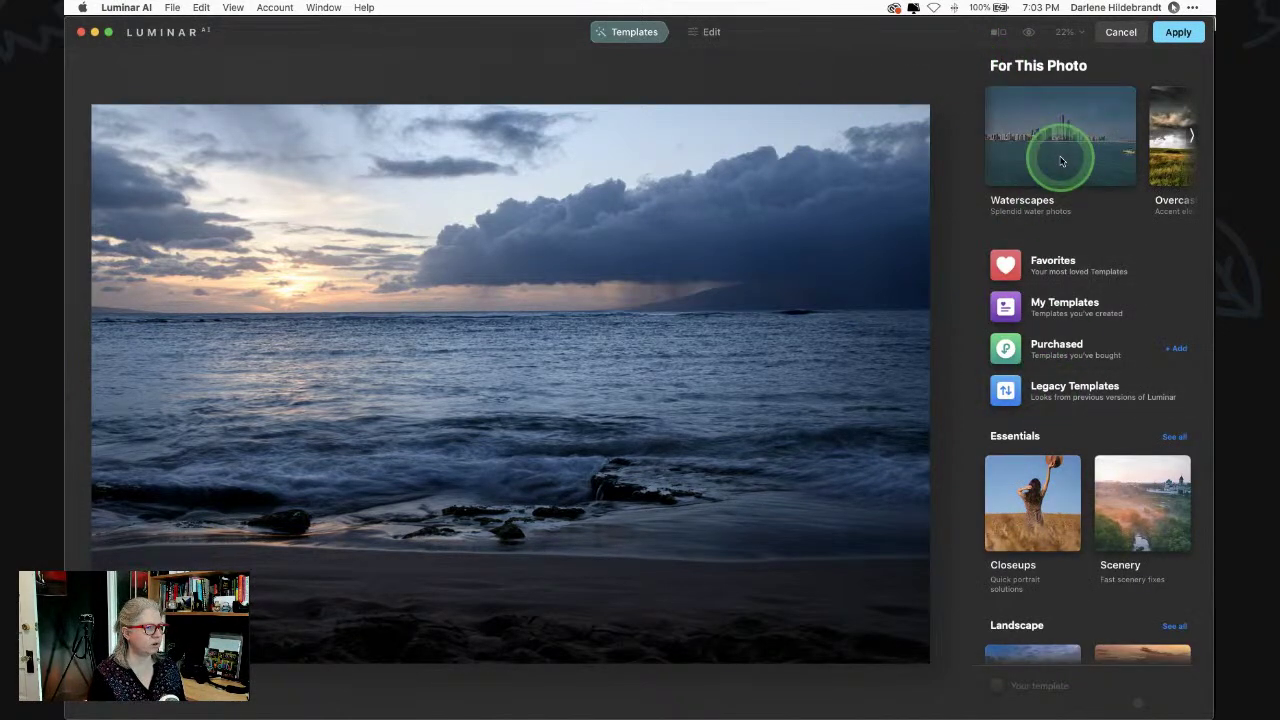
{"action": "left_click", "coordinate": [1064, 280]}
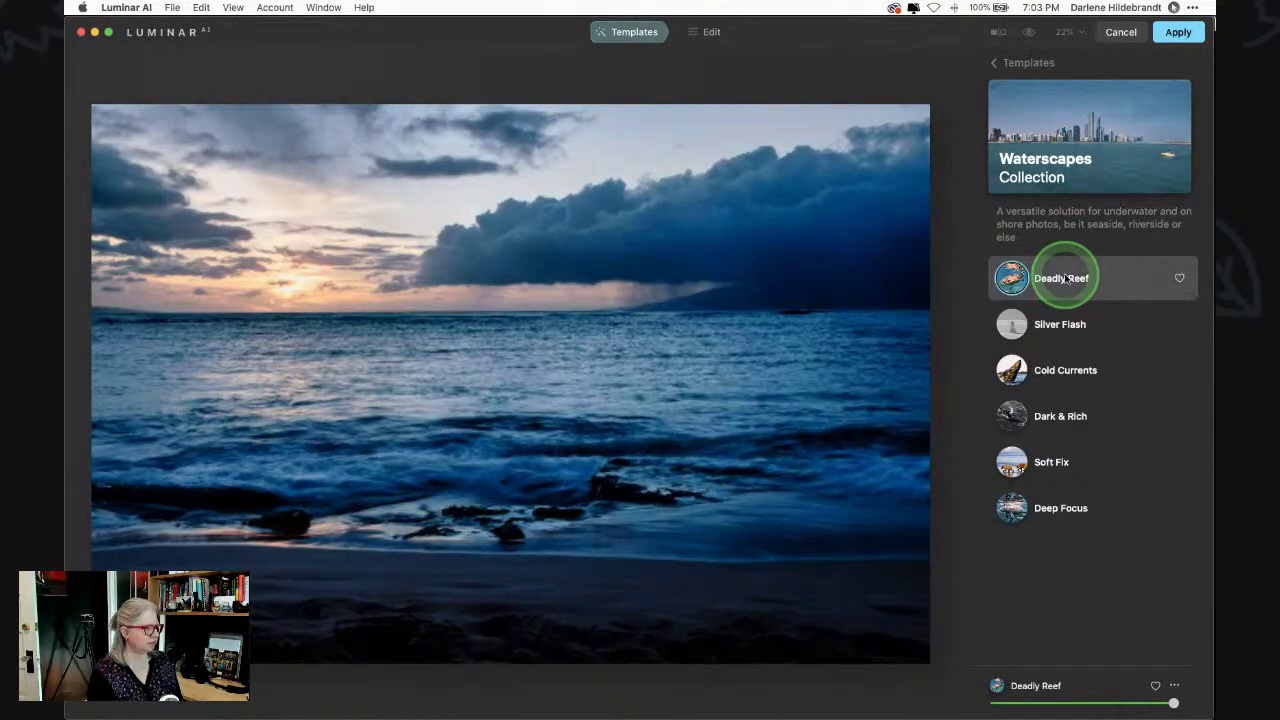
{"action": "left_click", "coordinate": [1055, 371]}
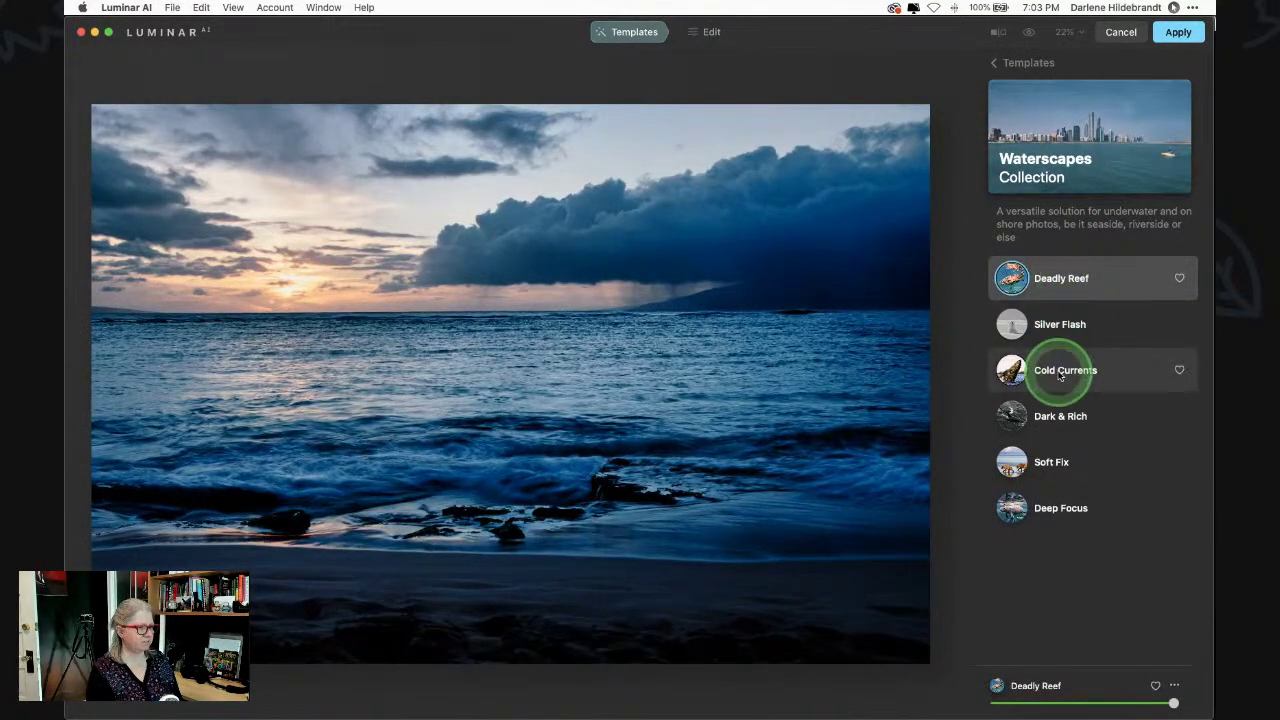
{"action": "left_click", "coordinate": [1056, 417]}
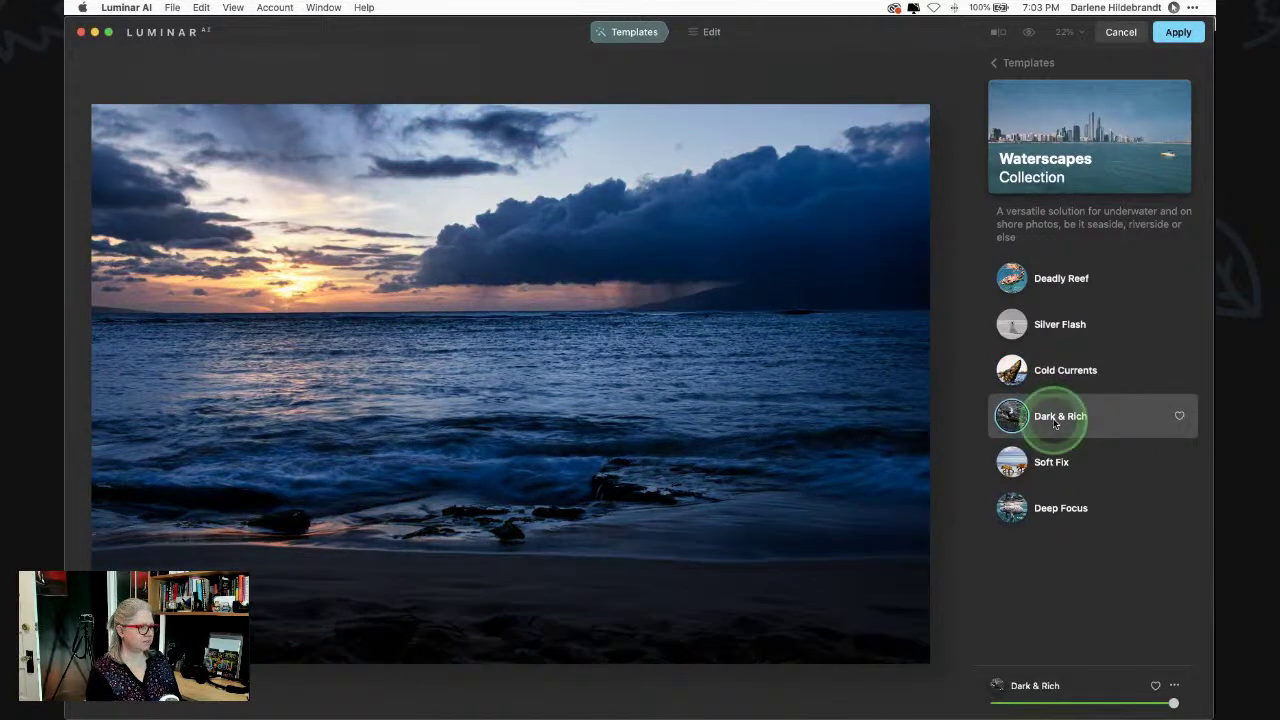
{"action": "left_click", "coordinate": [1057, 461]}
{"action": "left_click", "coordinate": [1060, 510]}
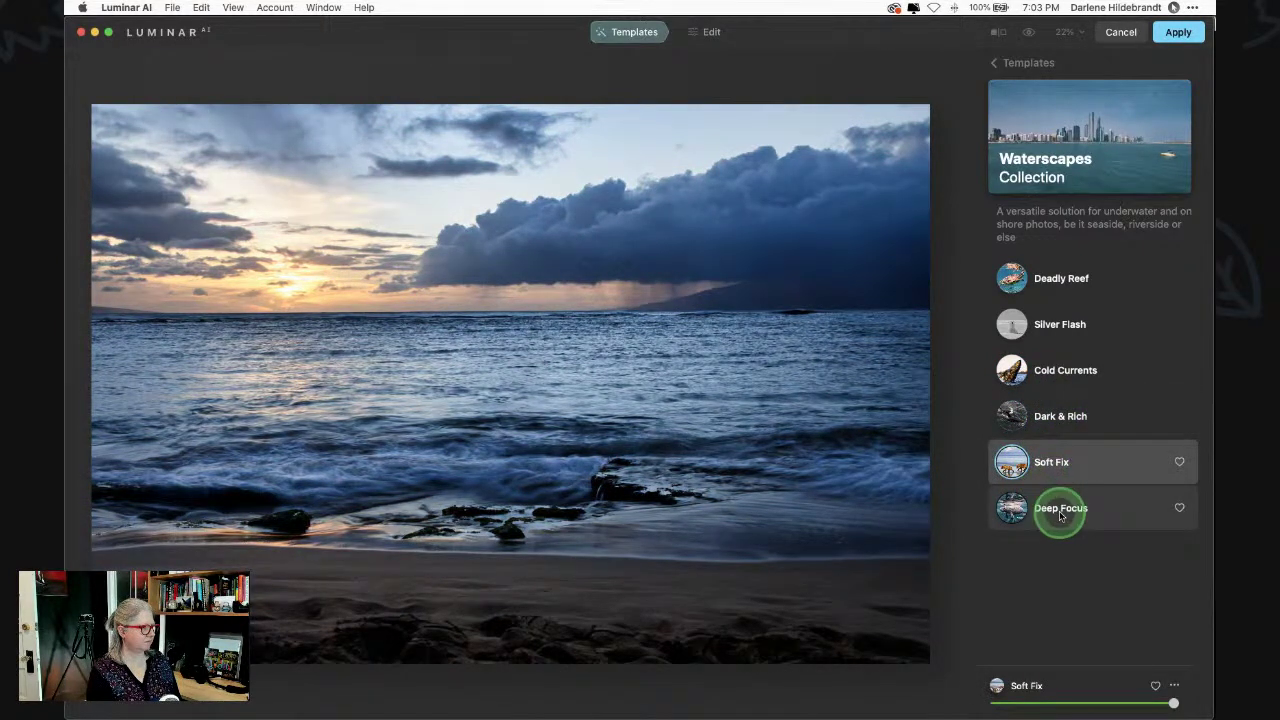
- Apply the Dark & Rich template to the ocean photo and reduce its strength to about three quarters
{"action": "left_click", "coordinate": [1057, 420]}
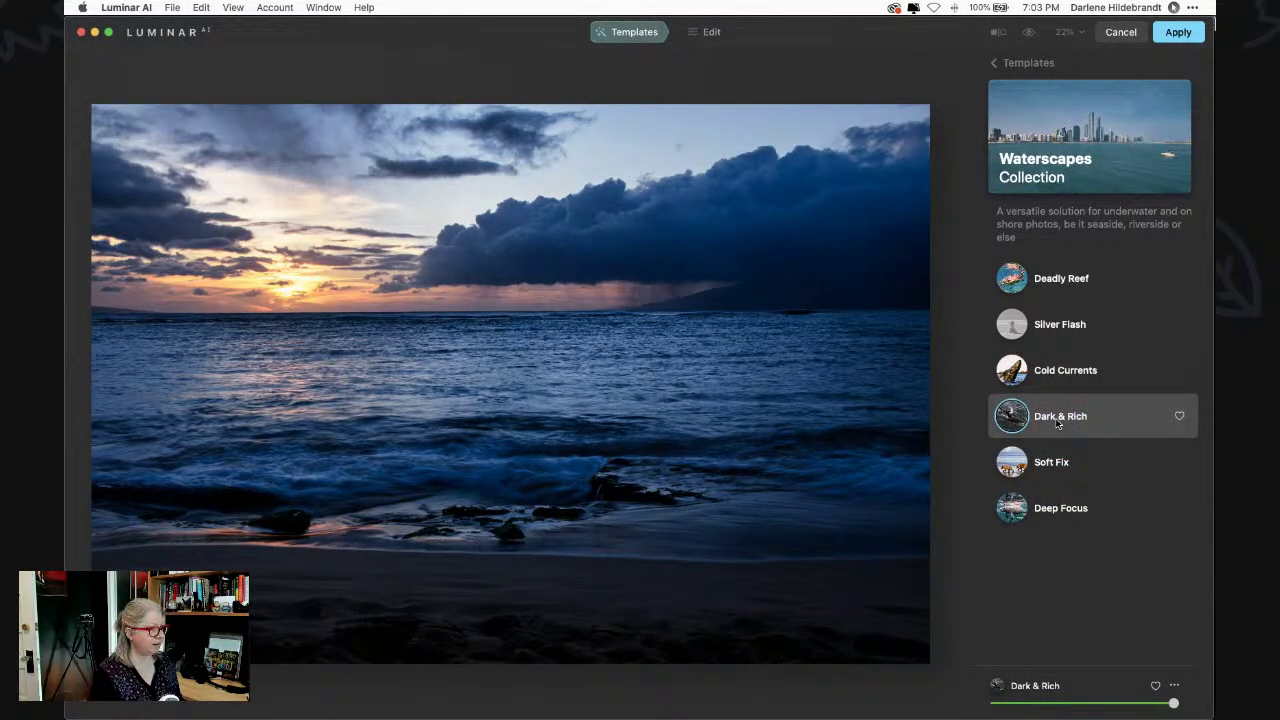
{"action": "left_click_drag", "start_coordinate": [1173, 703], "coordinate": [1119, 700]}
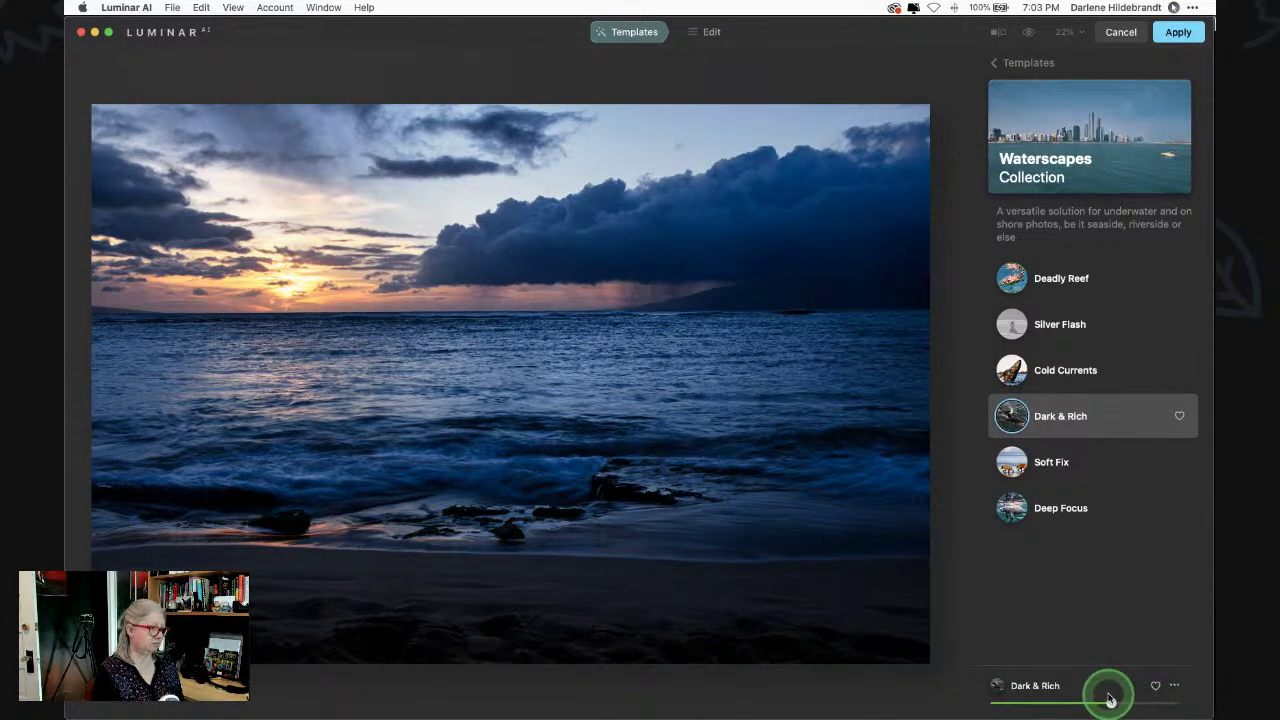
{"action": "left_click_drag", "start_coordinate": [1110, 703], "coordinate": [1163, 703]}
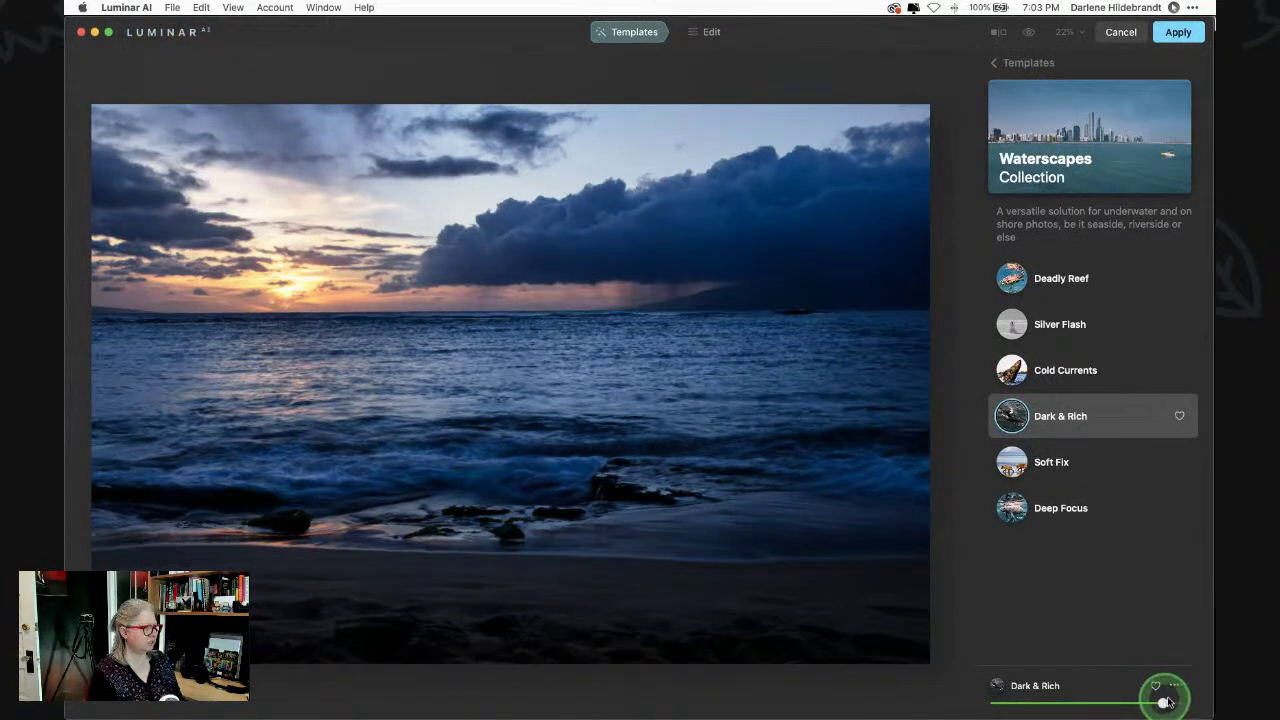
{"action": "left_click_drag", "start_coordinate": [1077, 701], "coordinate": [1107, 700]}
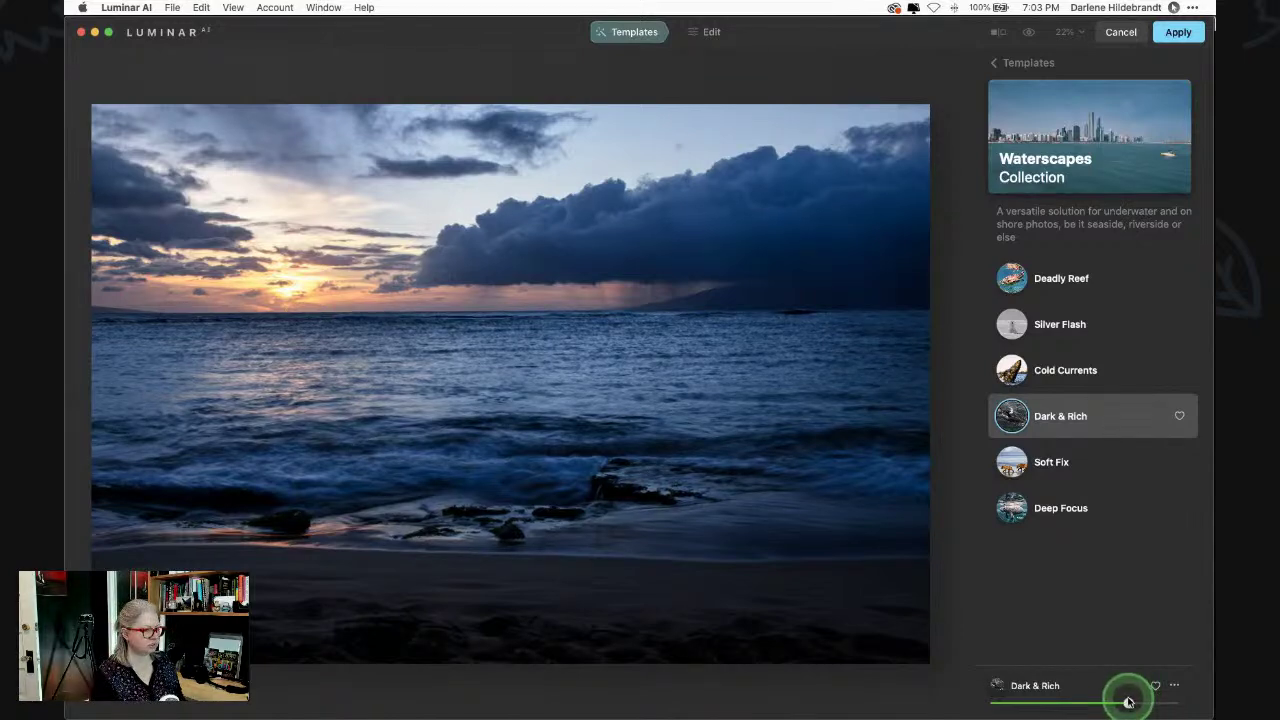
- Align the horizon automatically and crop the ocean photo with Composition AI
{"action": "left_click", "coordinate": [713, 32]}
{"action": "left_click", "coordinate": [1032, 241]}
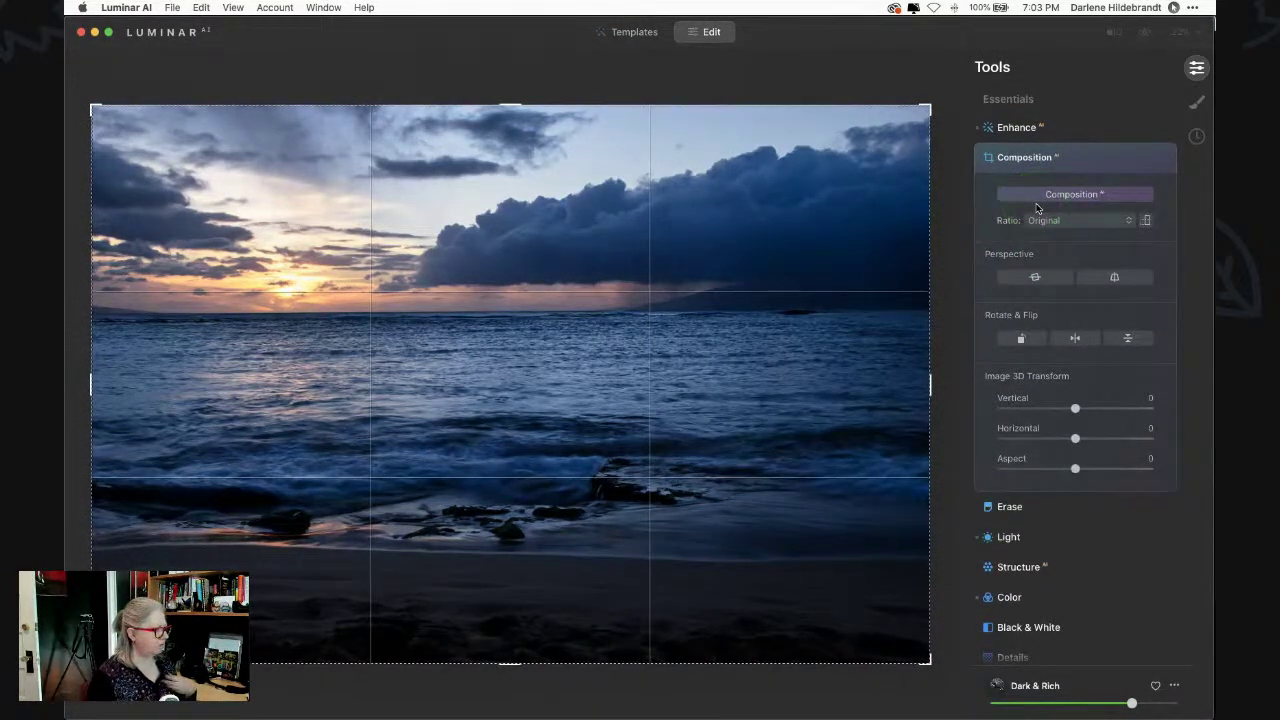
{"action": "left_click", "coordinate": [1066, 195]}
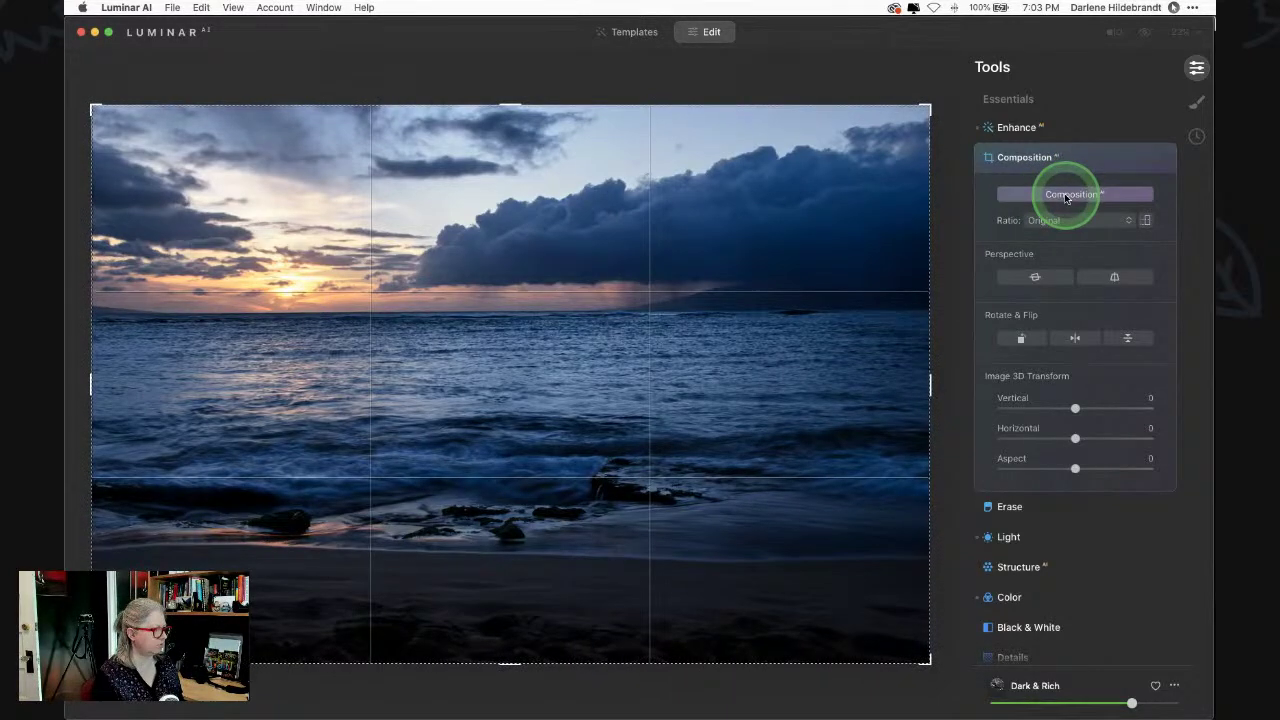
{"action": "left_click", "coordinate": [1040, 277]}
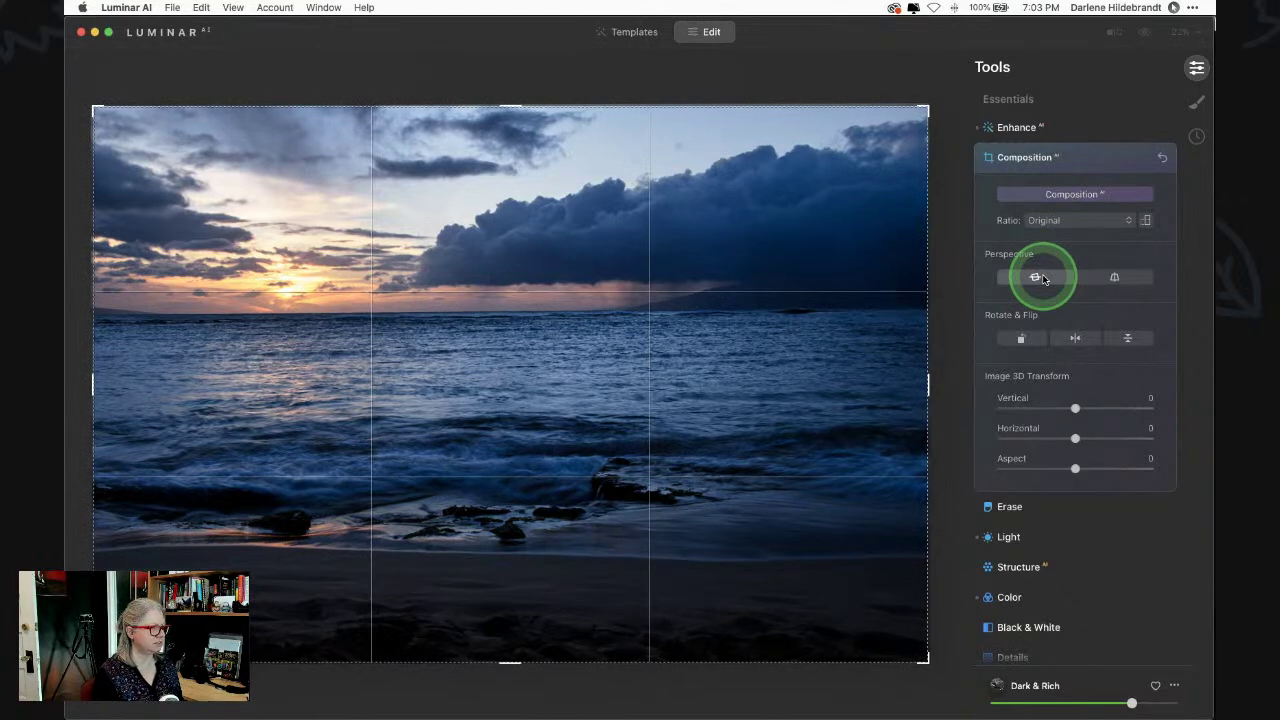
{"action": "left_click", "coordinate": [1044, 195]}
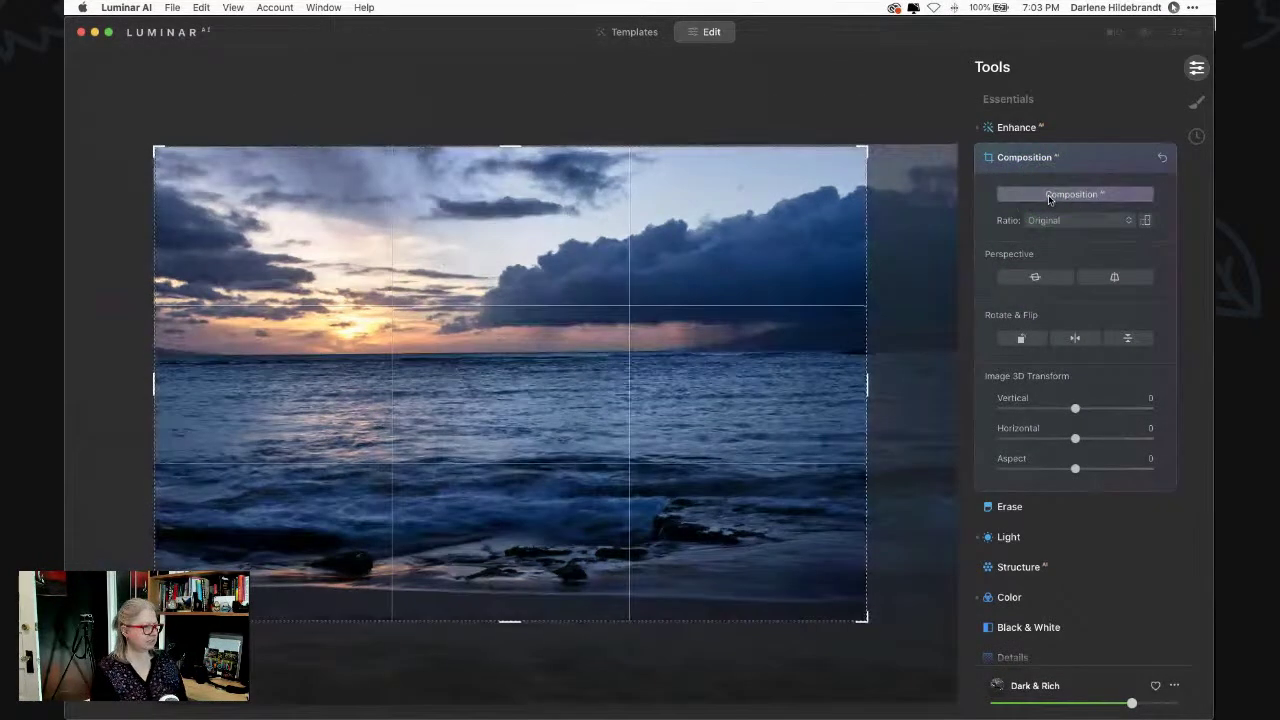
- Set the crop ratio to Free and reframe the photo, trimming the foreground sand while keeping more of the cloud bank
{"action": "left_click_drag", "start_coordinate": [520, 346], "coordinate": [566, 366]}
{"action": "left_click", "coordinate": [864, 400]}
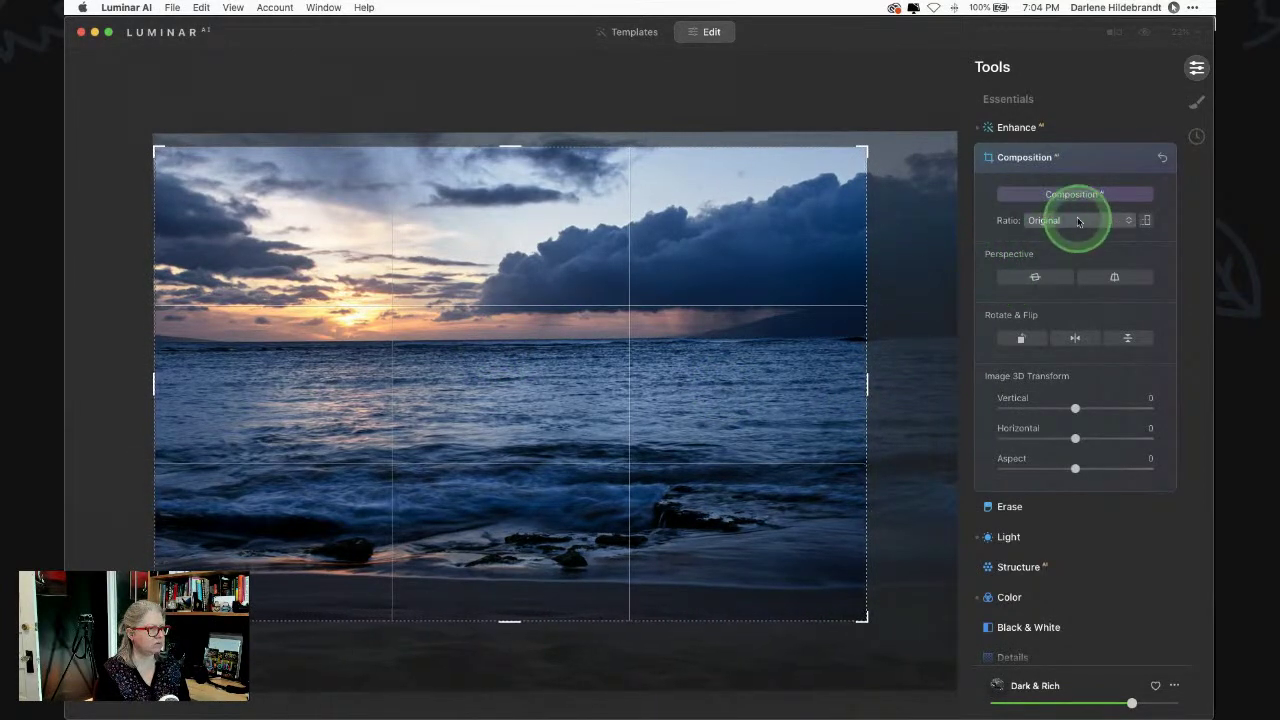
{"action": "left_click", "coordinate": [1078, 221]}
{"action": "left_click", "coordinate": [1090, 236]}
{"action": "left_click", "coordinate": [865, 365]}
{"action": "left_click_drag", "start_coordinate": [868, 363], "coordinate": [913, 360]}
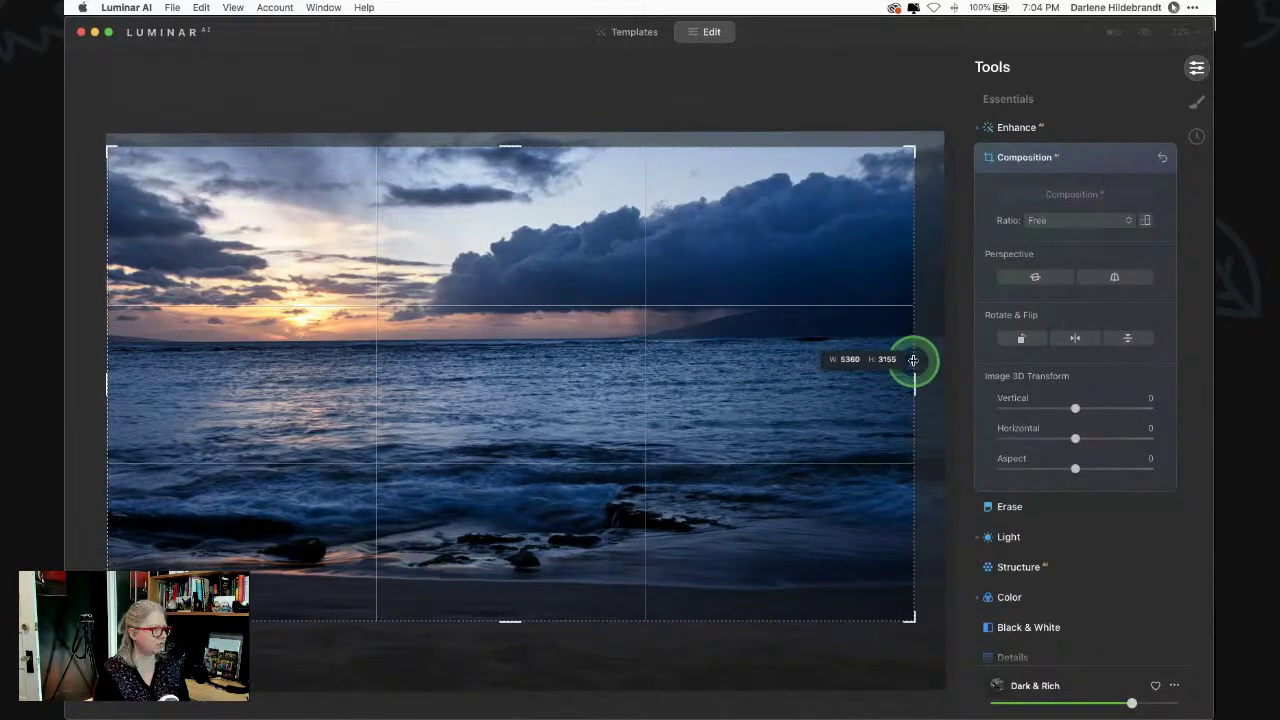
{"action": "left_click_drag", "start_coordinate": [553, 147], "coordinate": [551, 136]}
{"action": "left_click_drag", "start_coordinate": [618, 420], "coordinate": [588, 458]}
{"action": "left_click_drag", "start_coordinate": [500, 620], "coordinate": [507, 651]}
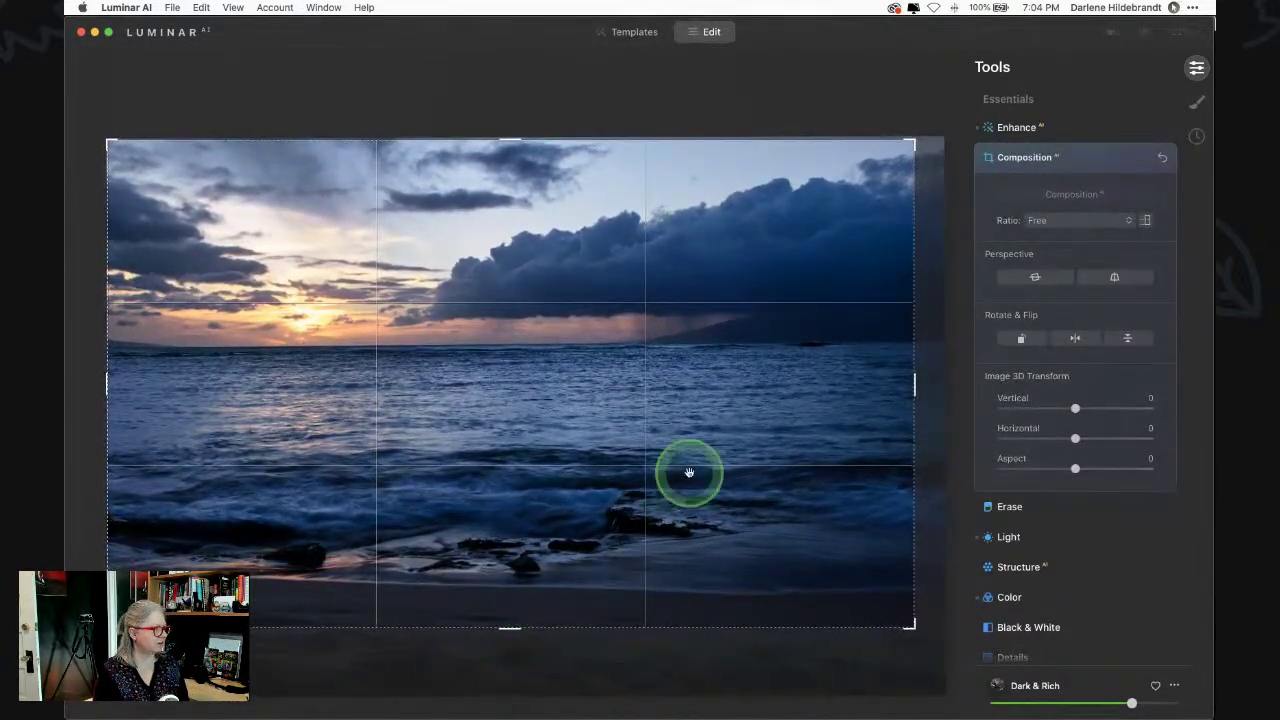
{"action": "left_click_drag", "start_coordinate": [914, 380], "coordinate": [880, 374]}
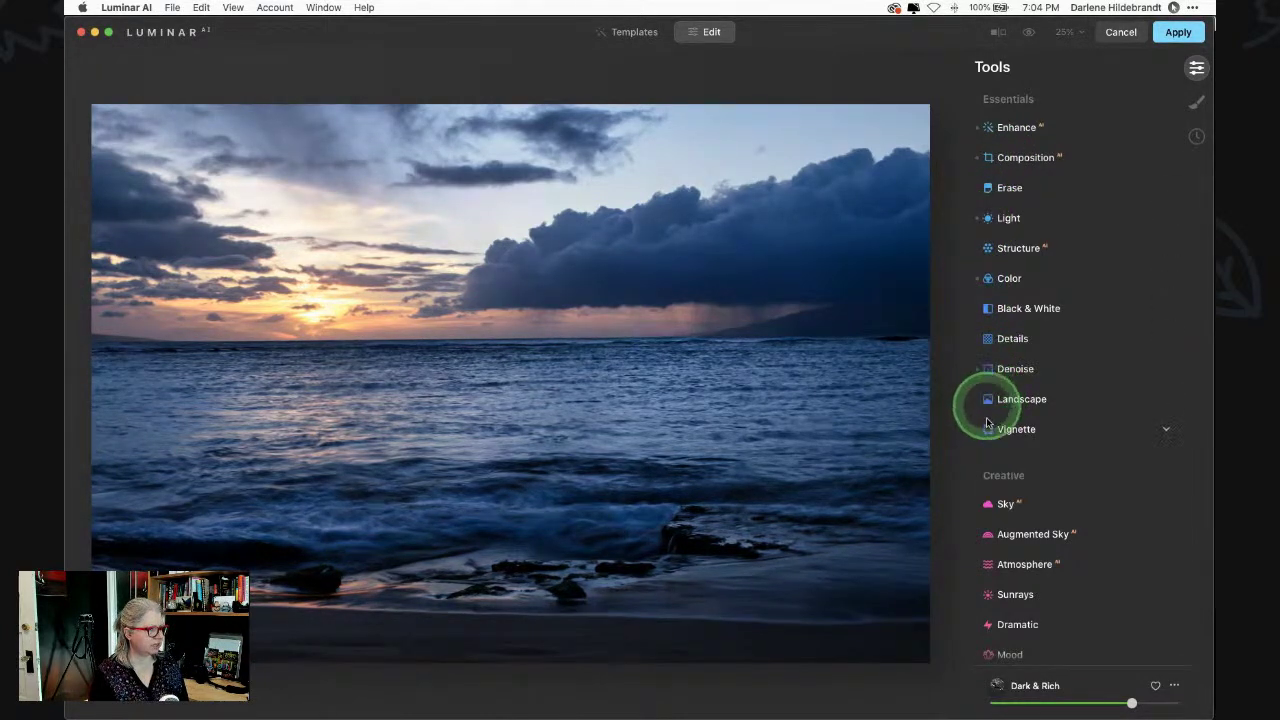
- Add a Sunrays effect to the ocean photo with an Amount of 58
{"action": "scroll", "coordinate": [1047, 355], "scroll_direction": "down", "scroll_amount": 6}
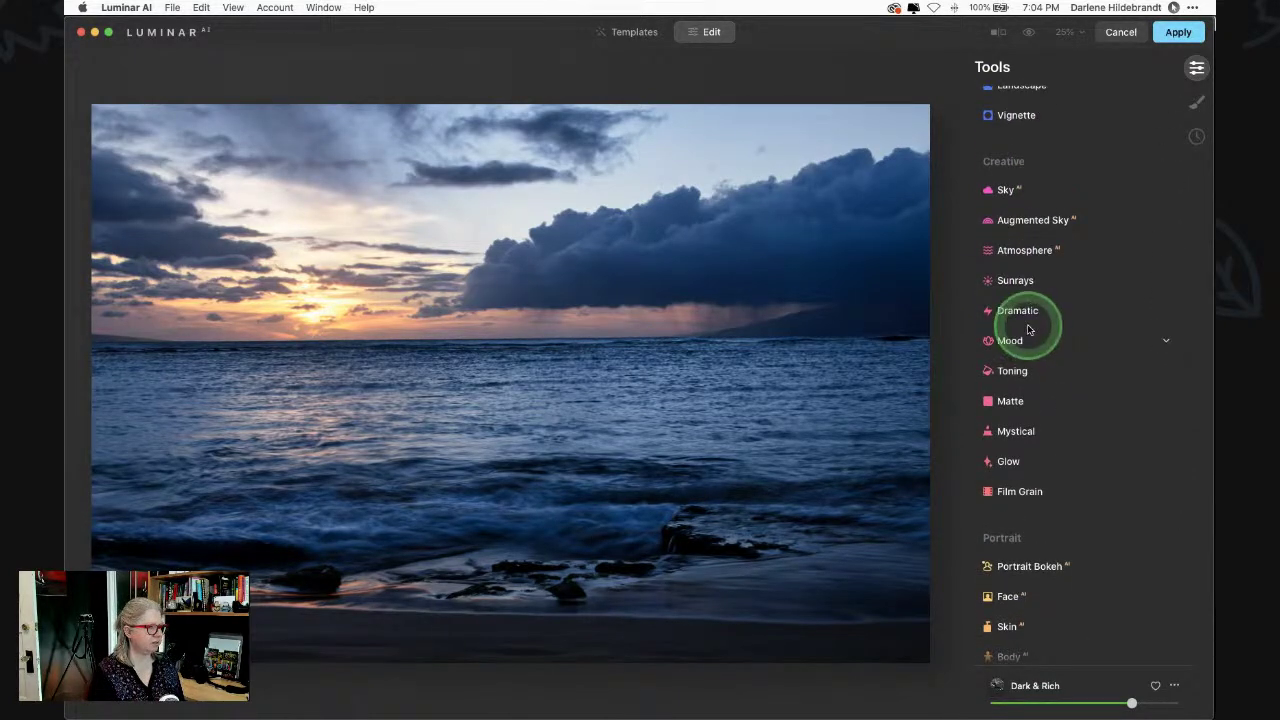
{"action": "left_click", "coordinate": [1023, 290]}
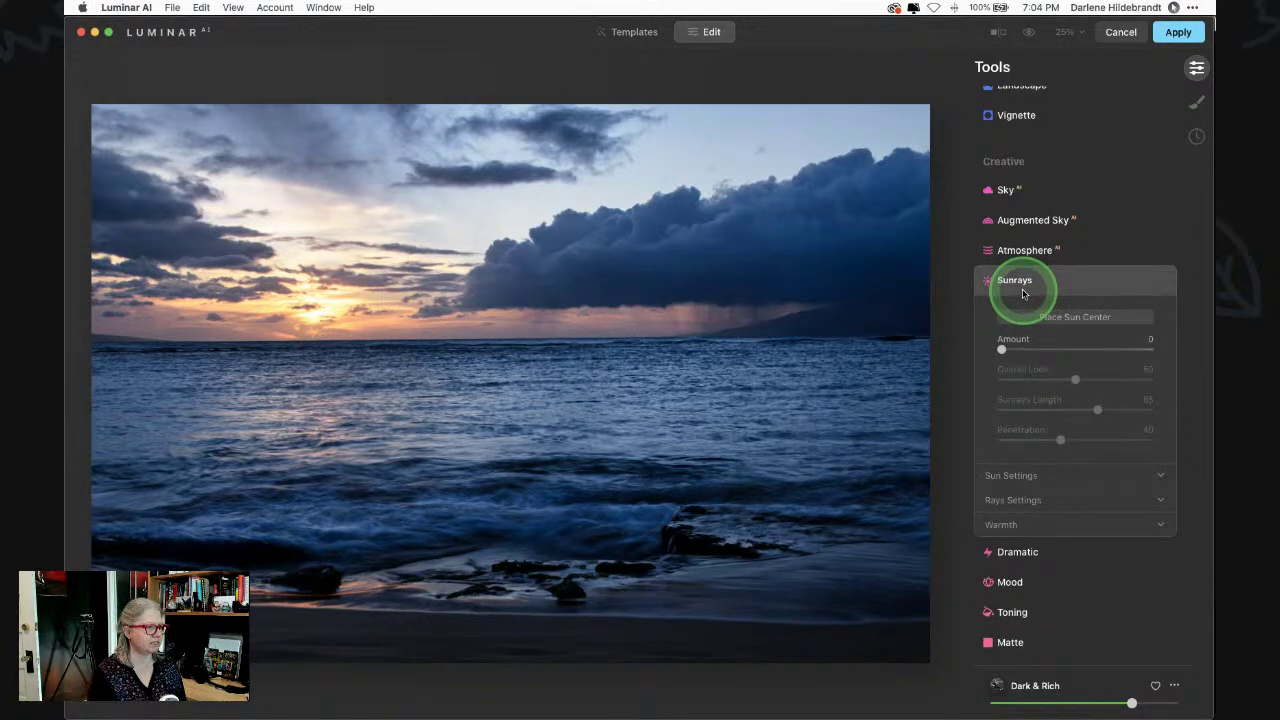
{"action": "left_click_drag", "start_coordinate": [1000, 349], "coordinate": [1086, 352]}
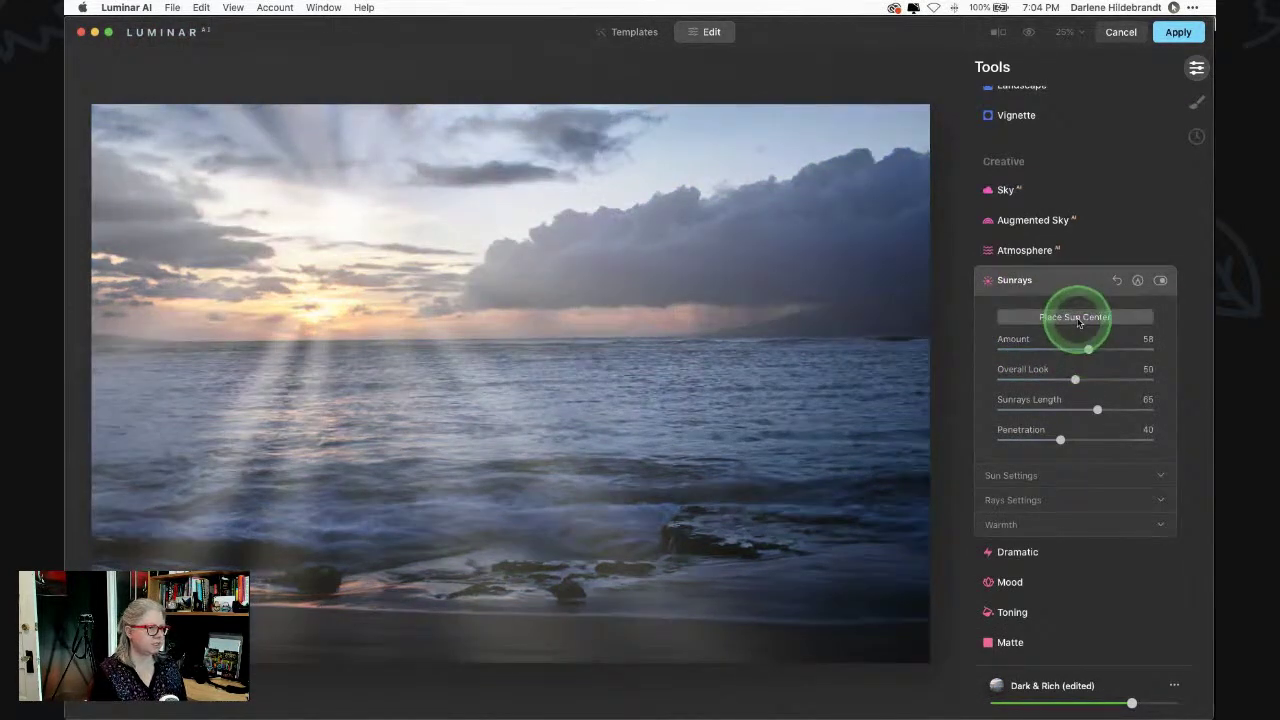
- Place the sunrays' sun center over the setting sun just above the horizon
{"action": "left_click", "coordinate": [1077, 318]}
{"action": "left_click", "coordinate": [331, 263]}
{"action": "left_click_drag", "start_coordinate": [342, 217], "coordinate": [302, 304]}
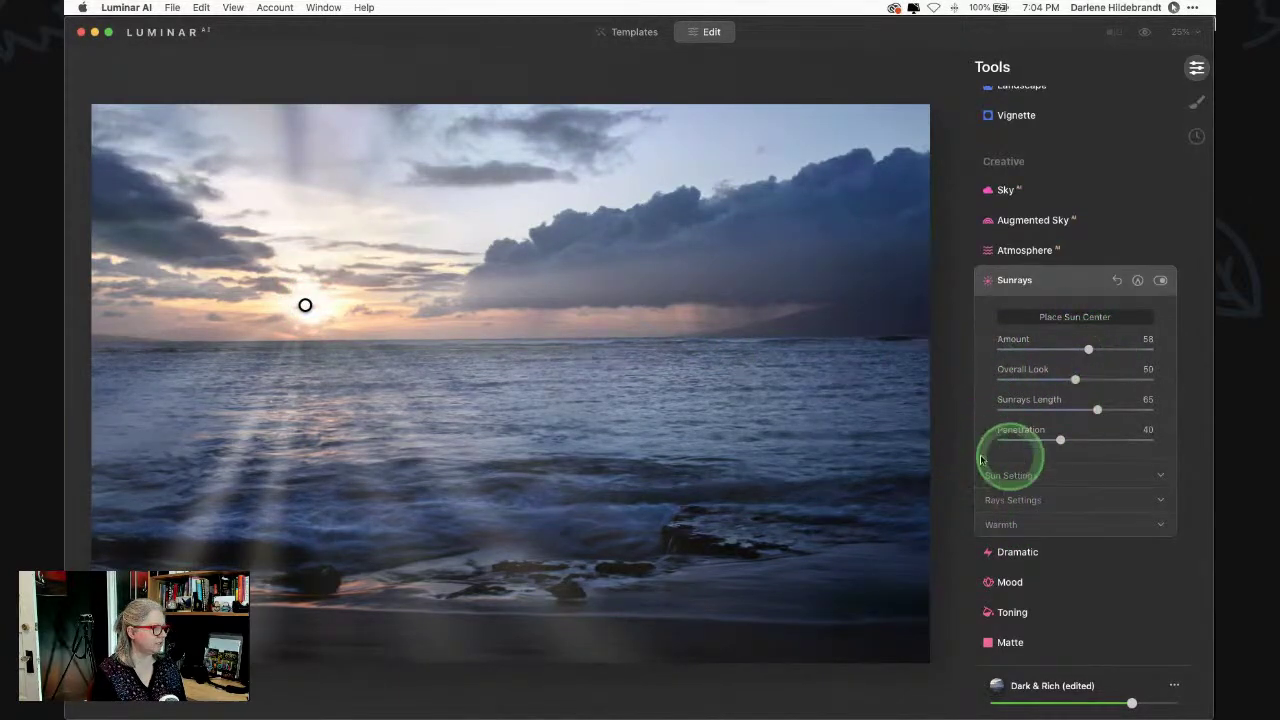
- Set the Sunrays Amount to 49, Penetration to 34 and Sunrays Warmth to 52
{"action": "left_click_drag", "start_coordinate": [1060, 441], "coordinate": [1036, 440]}
{"action": "left_click_drag", "start_coordinate": [1088, 349], "coordinate": [1035, 350]}
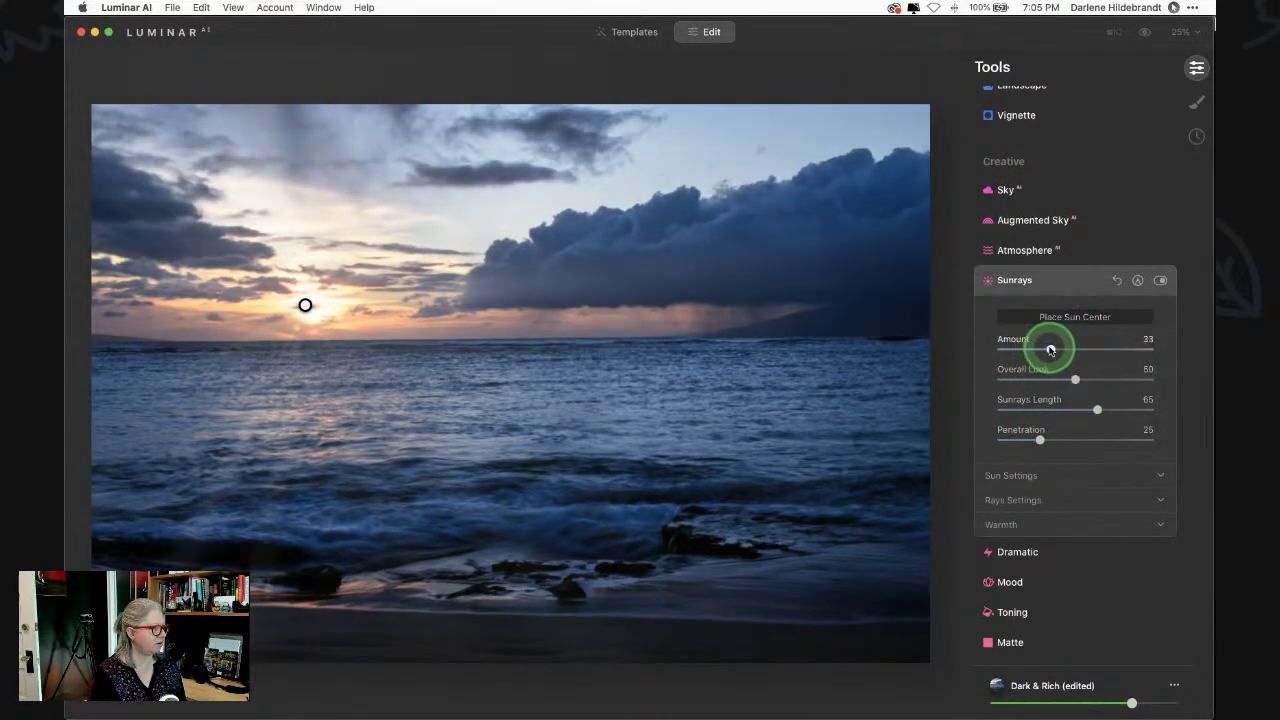
{"action": "mouse_move", "coordinate": [1043, 442]}
{"action": "left_mouse_down"}
{"action": "mouse_move", "coordinate": [1072, 440]}
{"action": "mouse_move", "coordinate": [1048, 441]}
{"action": "left_mouse_up"}
{"action": "left_click", "coordinate": [1046, 524]}
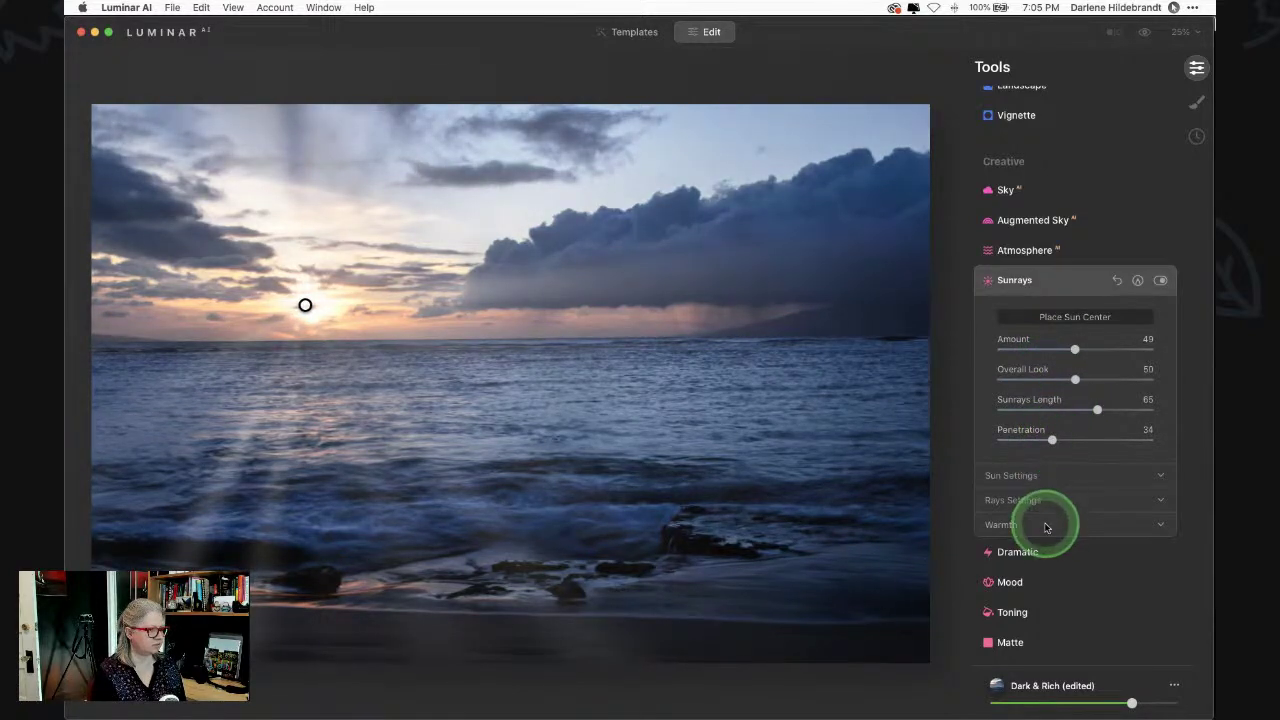
{"action": "left_click_drag", "start_coordinate": [1045, 587], "coordinate": [1076, 587]}
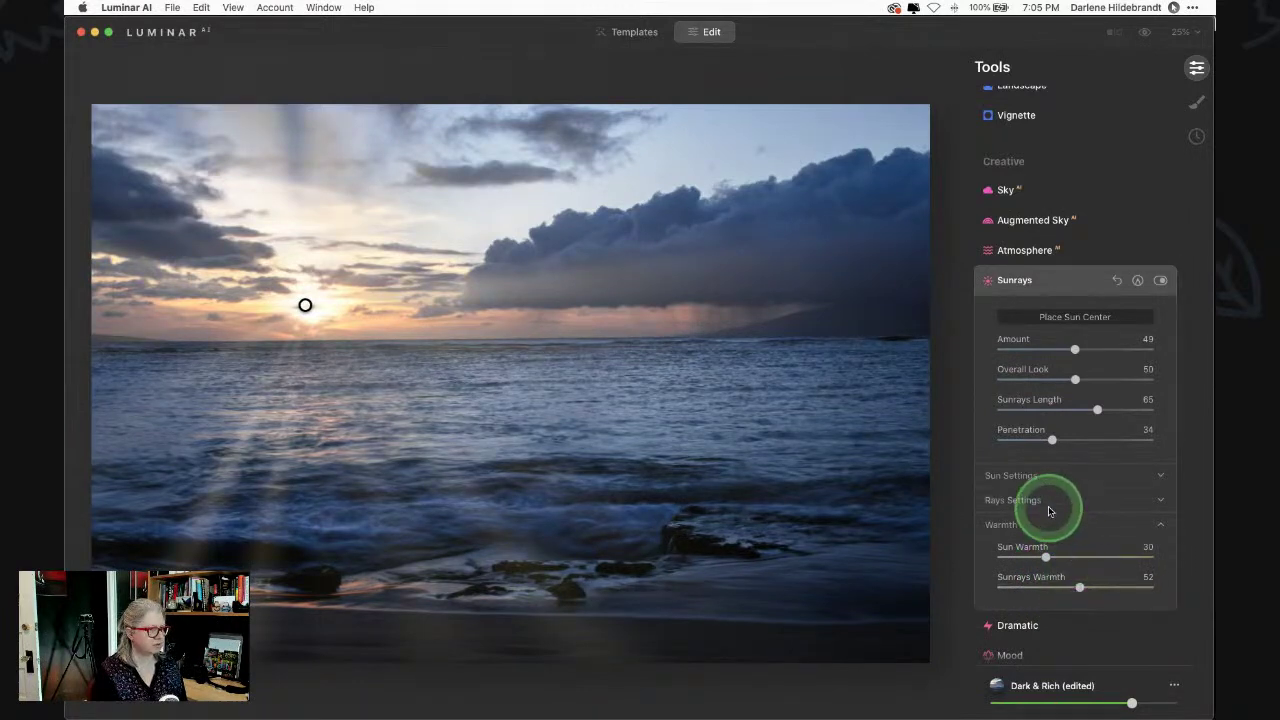
- Set the Sun Glow Radius to 37, Sun Glow Amount to 46 and Sun Radius to 31, and leave sun center placement
{"action": "left_click", "coordinate": [1046, 474]}
{"action": "scroll", "coordinate": [1093, 541], "scroll_direction": "down", "scroll_amount": 1}
{"action": "left_click", "coordinate": [1106, 495]}
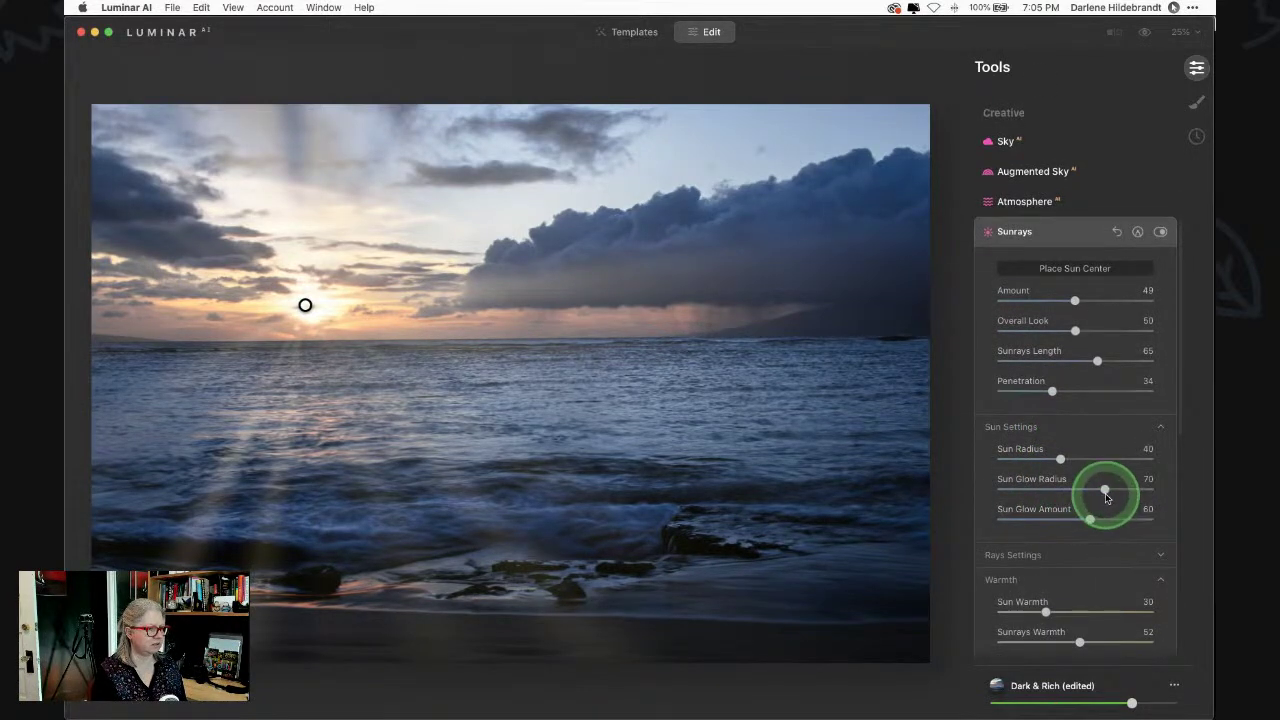
{"action": "left_click_drag", "start_coordinate": [1094, 490], "coordinate": [1057, 488]}
{"action": "left_click_drag", "start_coordinate": [1090, 519], "coordinate": [1033, 517]}
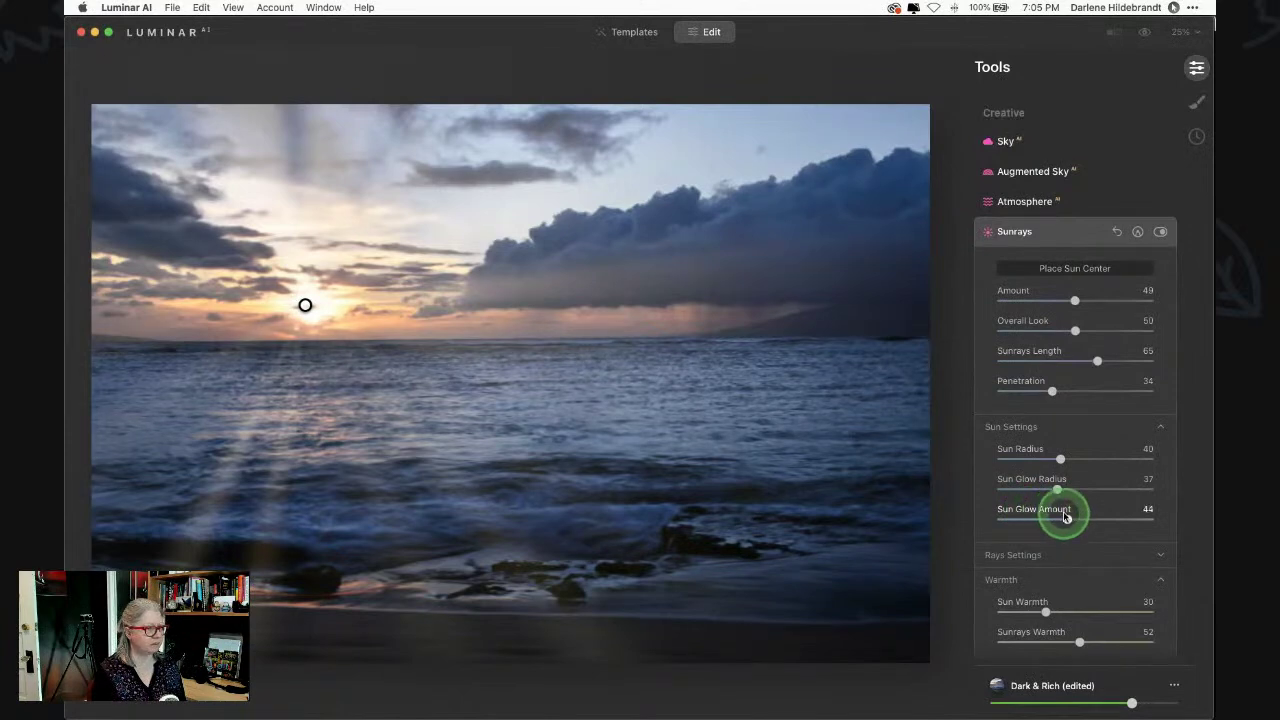
{"action": "left_click_drag", "start_coordinate": [1060, 459], "coordinate": [1060, 460]}
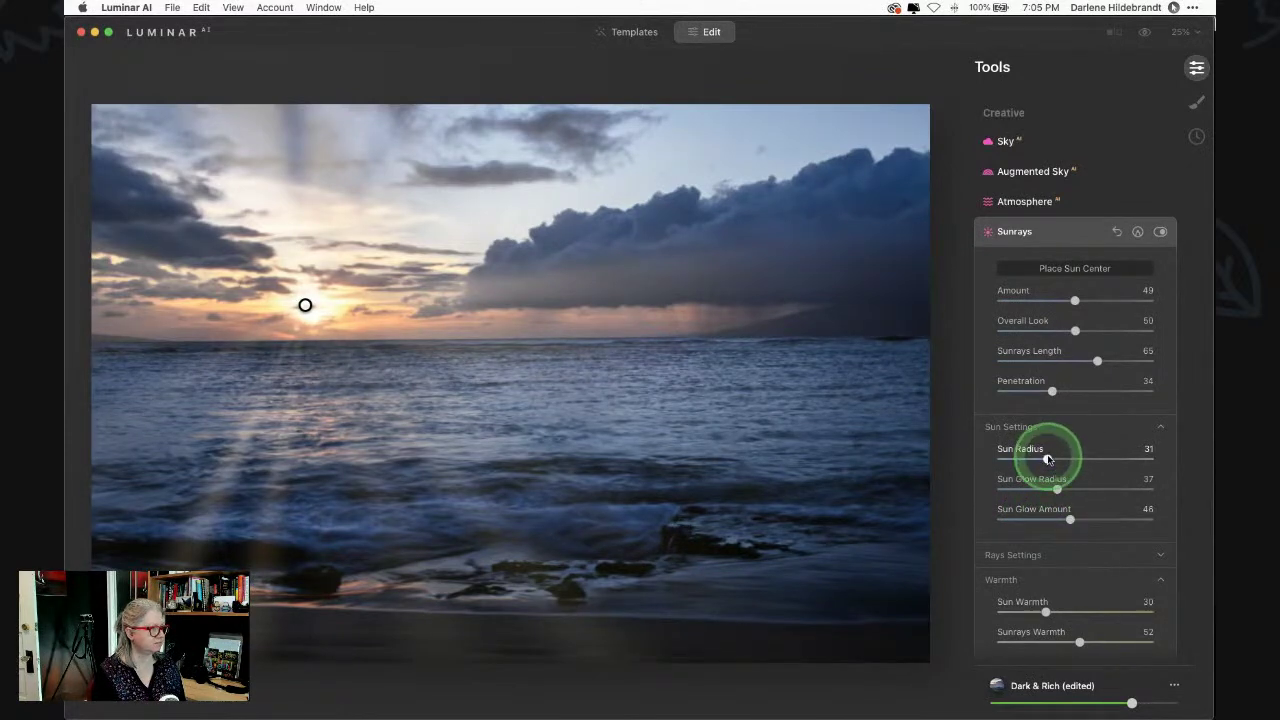
{"action": "left_click", "coordinate": [1075, 268]}
{"action": "left_click", "coordinate": [311, 312]}
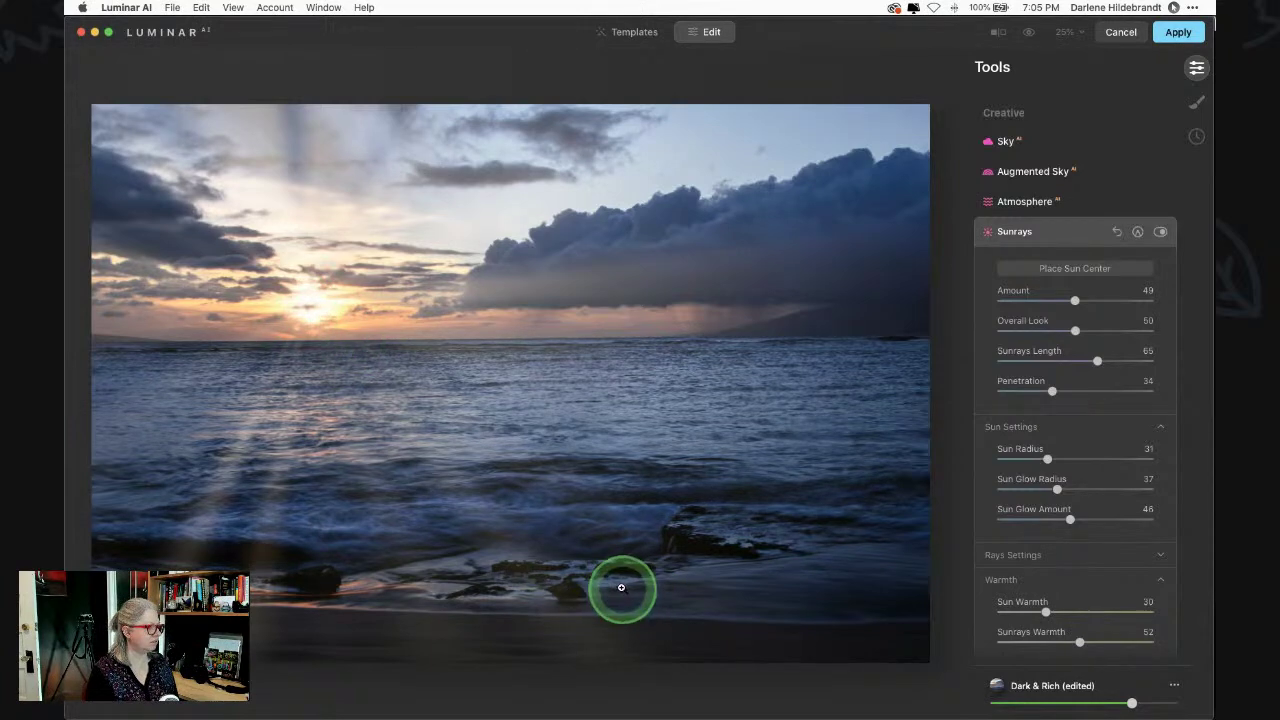
- Set Number of Sunrays to 23 and Randomize to 21, and soften the rays with Overall Look 26 and Amount 41
{"action": "left_click", "coordinate": [1031, 556]}
{"action": "scroll", "coordinate": [1030, 560], "scroll_direction": "down", "scroll_amount": 4}
{"action": "left_click_drag", "start_coordinate": [1003, 456], "coordinate": [1033, 456]}
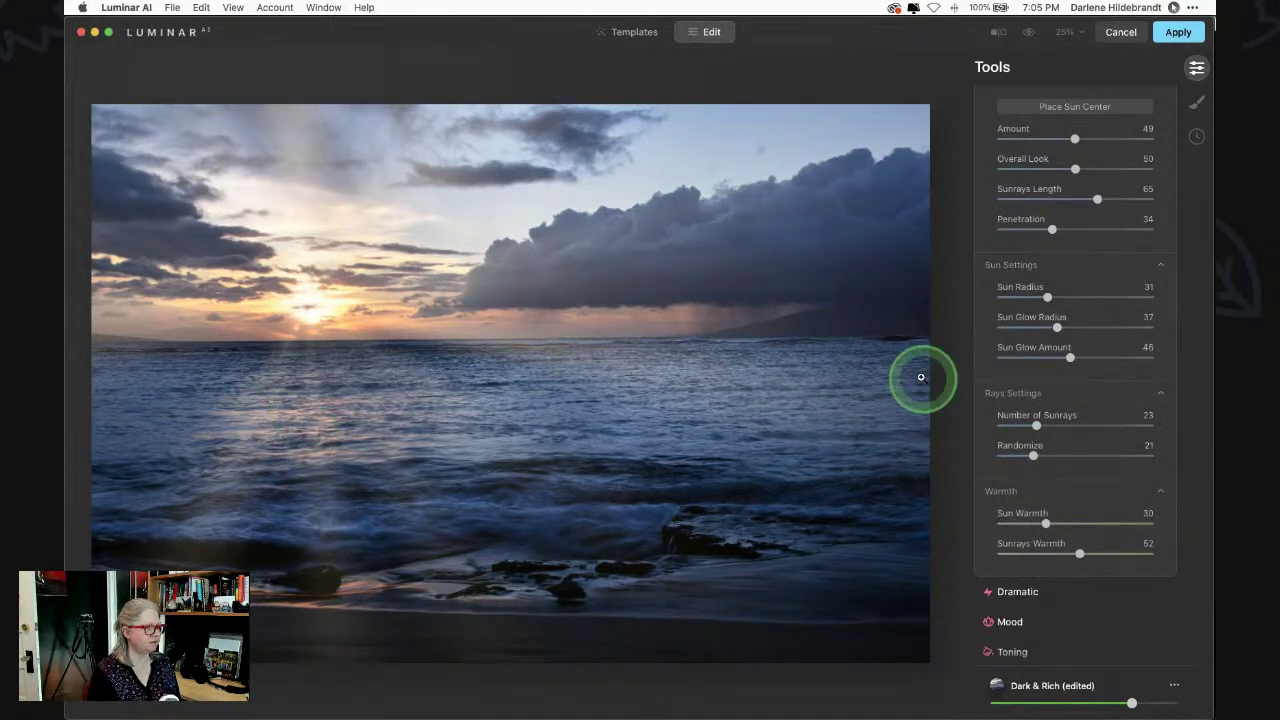
{"action": "left_click_drag", "start_coordinate": [1076, 170], "coordinate": [1042, 140]}
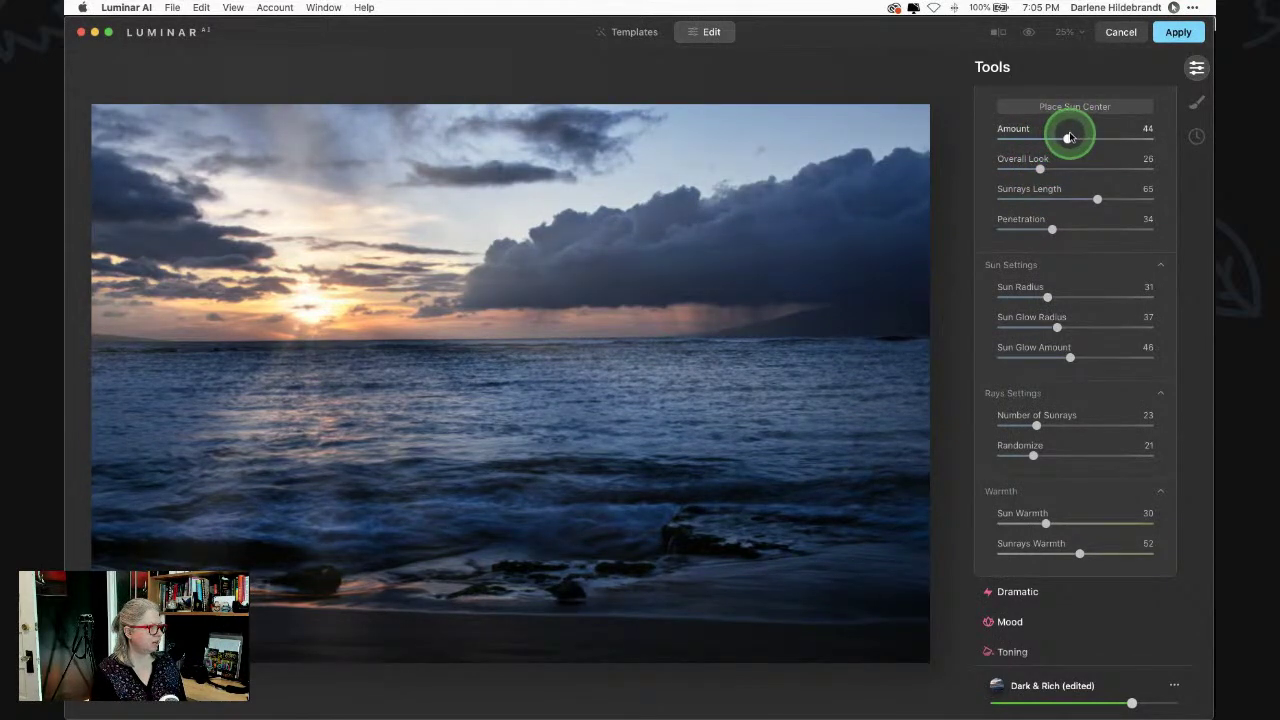
- Compare the ocean photo with and without the Sunrays effect, leaving the effect enabled
{"action": "scroll", "coordinate": [1068, 250], "scroll_direction": "up", "scroll_amount": 3}
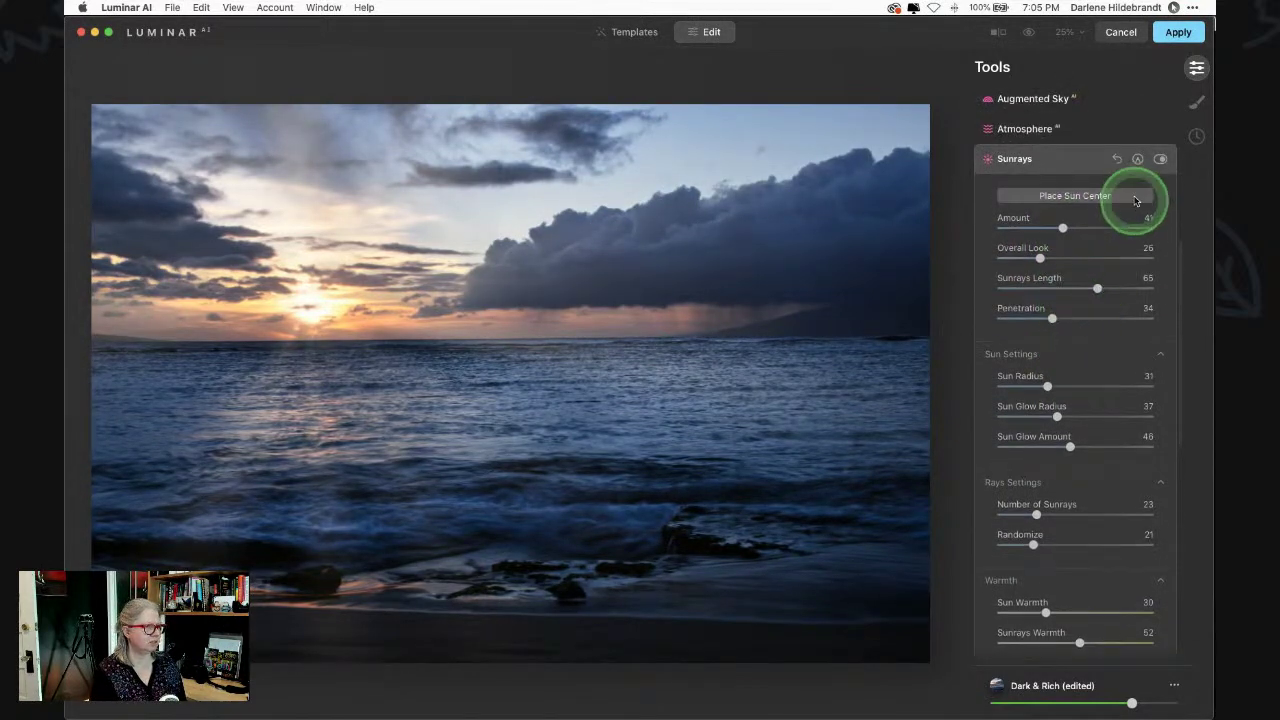
{"action": "left_click", "coordinate": [1160, 162]}
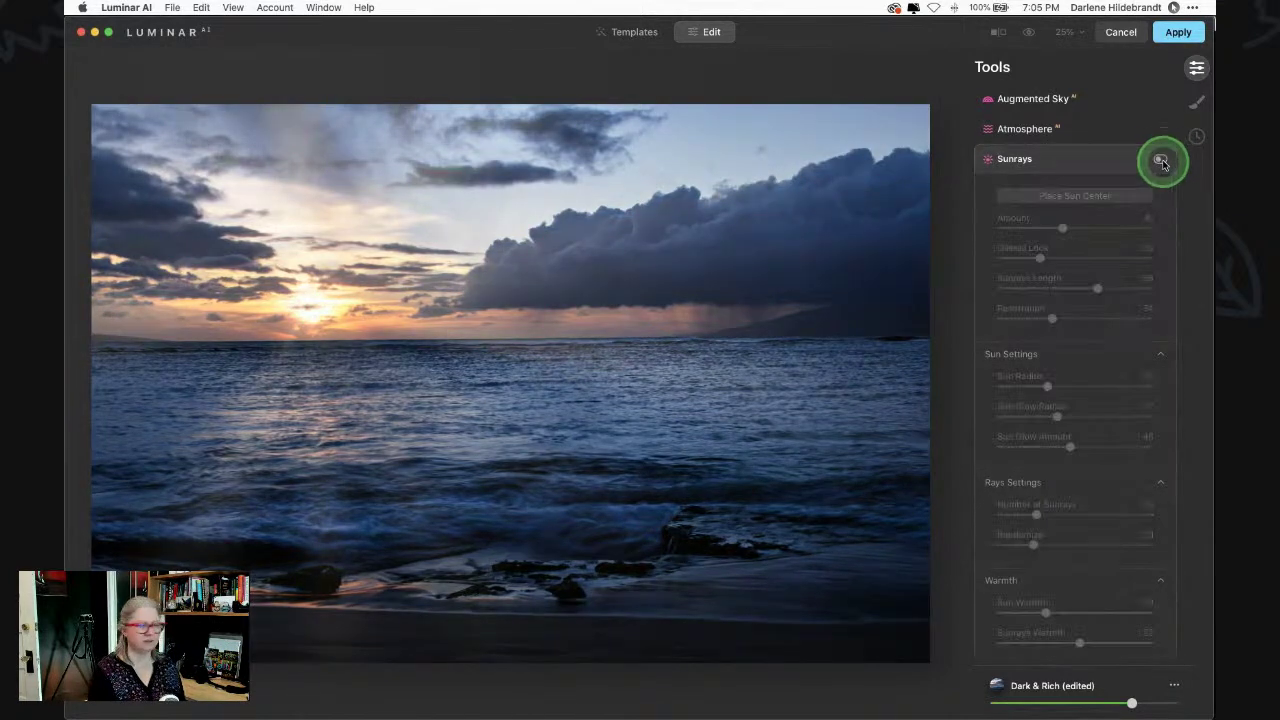
{"action": "left_click", "coordinate": [1160, 161]}
{"action": "left_click", "coordinate": [1160, 161]}
{"action": "left_click", "coordinate": [1160, 161]}
{"action": "left_click", "coordinate": [1160, 161]}
{"action": "left_click", "coordinate": [1160, 161]}
{"action": "left_click", "coordinate": [1046, 165]}
- Strengthen the sky of the ocean photo with Enhance AI, setting Sky Enhancer to 67
{"action": "scroll", "coordinate": [1046, 165], "scroll_direction": "up", "scroll_amount": 10}
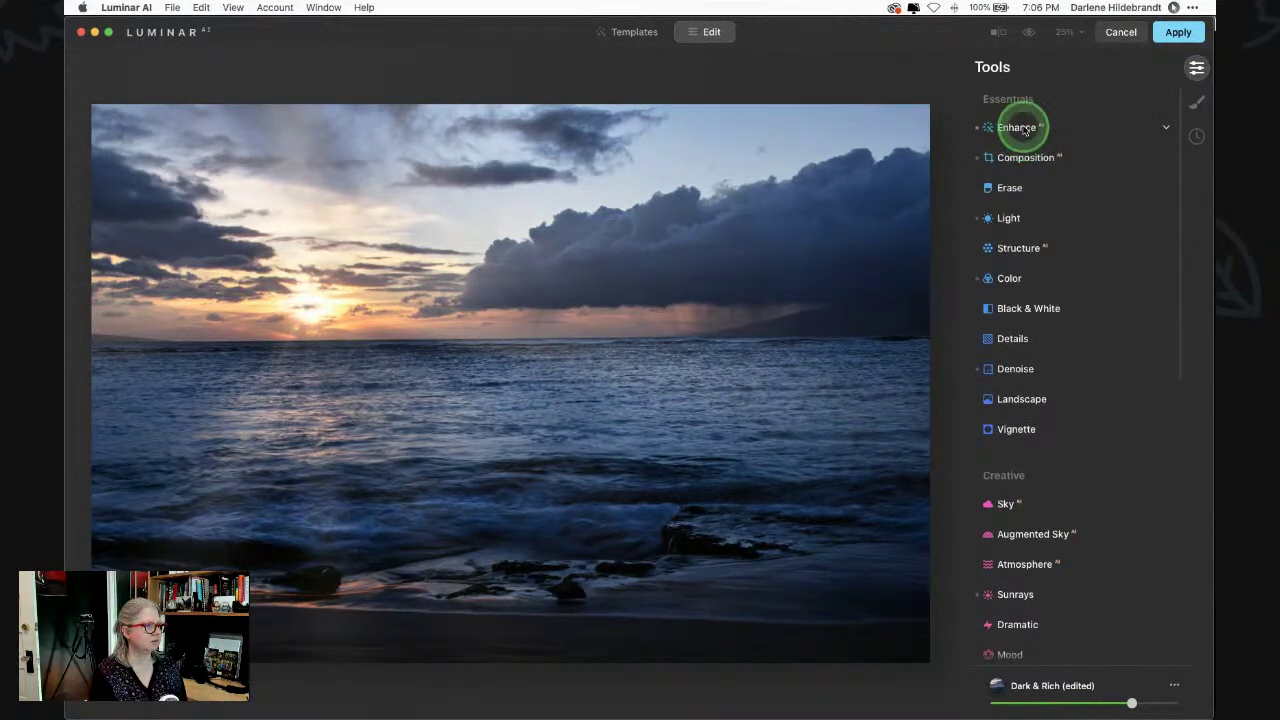
{"action": "left_click", "coordinate": [1020, 128]}
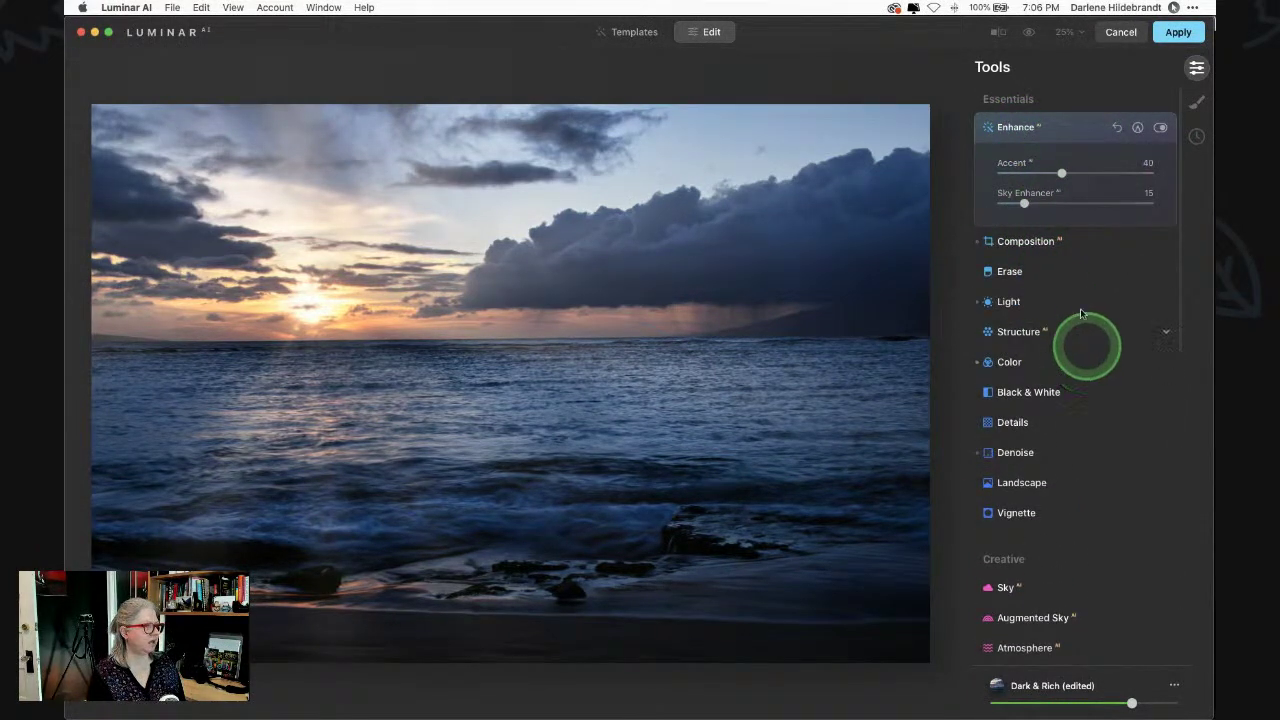
{"action": "left_click_drag", "start_coordinate": [1027, 205], "coordinate": [1114, 206]}
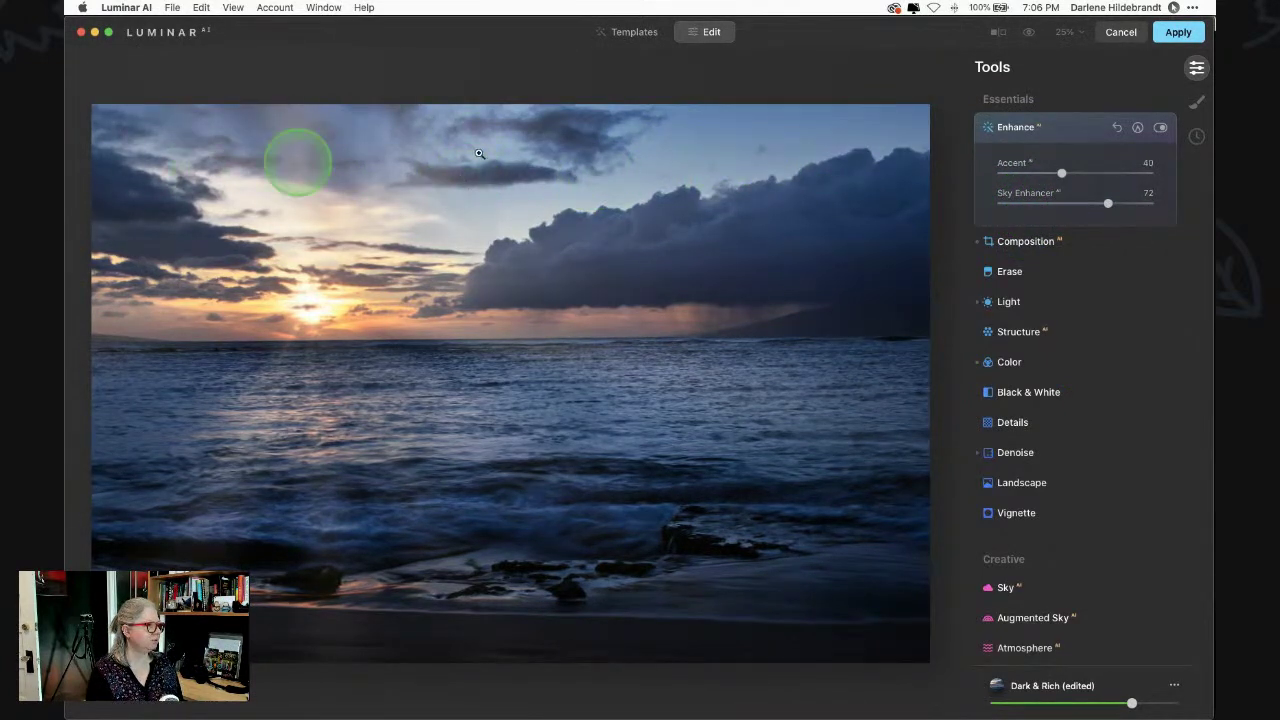
{"action": "mouse_move", "coordinate": [1108, 204]}
{"action": "left_mouse_down"}
{"action": "mouse_move", "coordinate": [1133, 204]}
{"action": "mouse_move", "coordinate": [987, 200]}
{"action": "mouse_move", "coordinate": [1097, 202]}
{"action": "left_mouse_up"}
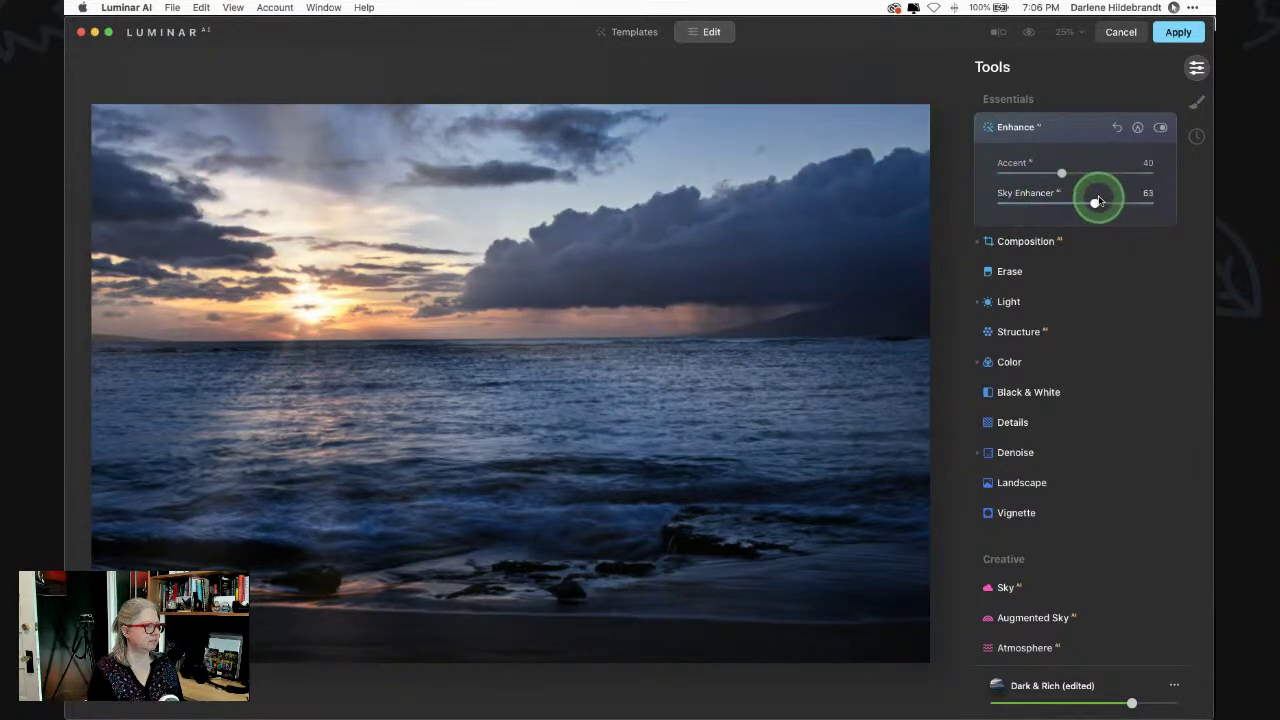
{"action": "left_click", "coordinate": [1066, 132]}
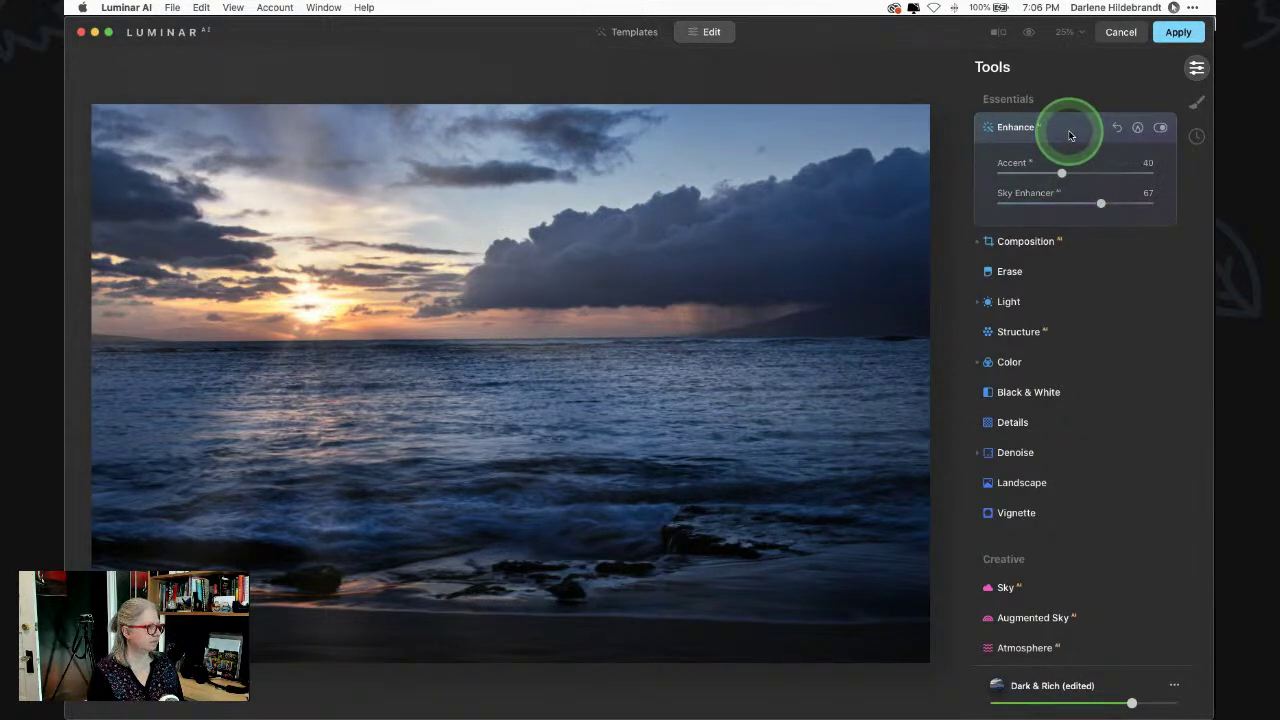
- Set the Vibrance of the ocean photo to -18 in the Color tool
{"action": "scroll", "coordinate": [1065, 285], "scroll_direction": "down", "scroll_amount": 5}
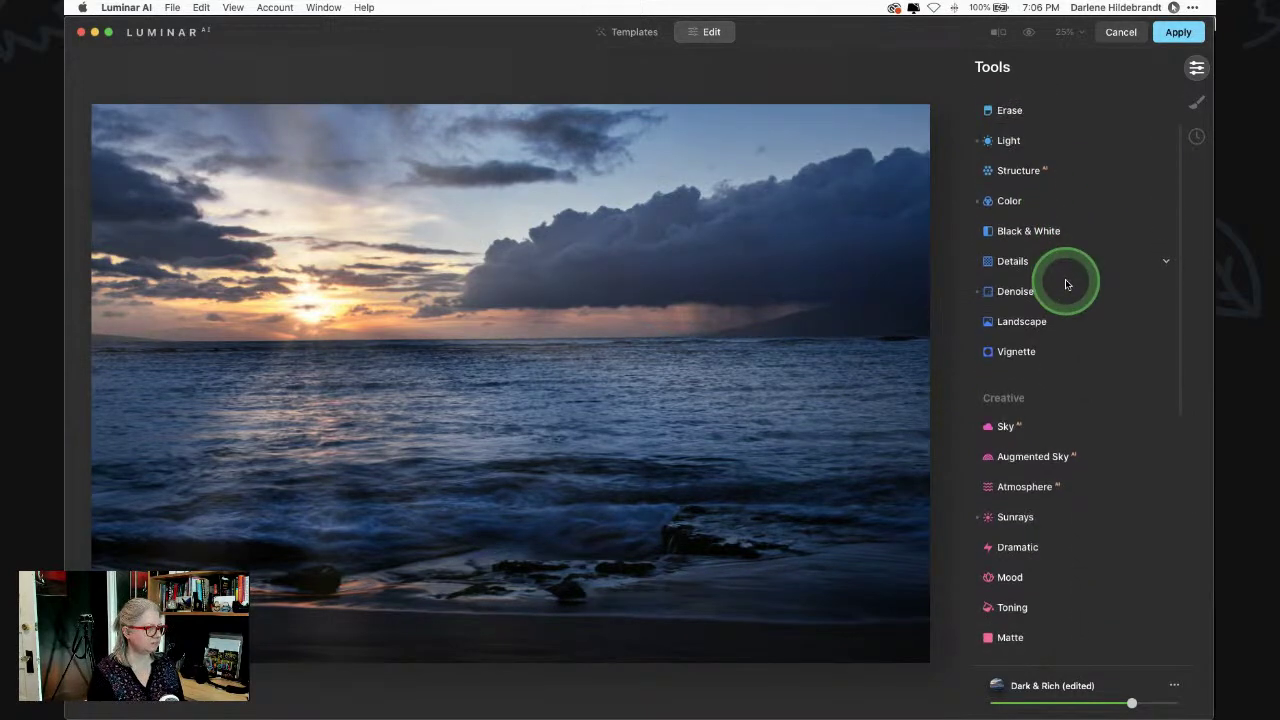
{"action": "scroll", "coordinate": [1065, 285], "scroll_direction": "up", "scroll_amount": 4}
{"action": "scroll", "coordinate": [1065, 284], "scroll_direction": "up", "scroll_amount": 1}
{"action": "left_click", "coordinate": [1020, 271]}
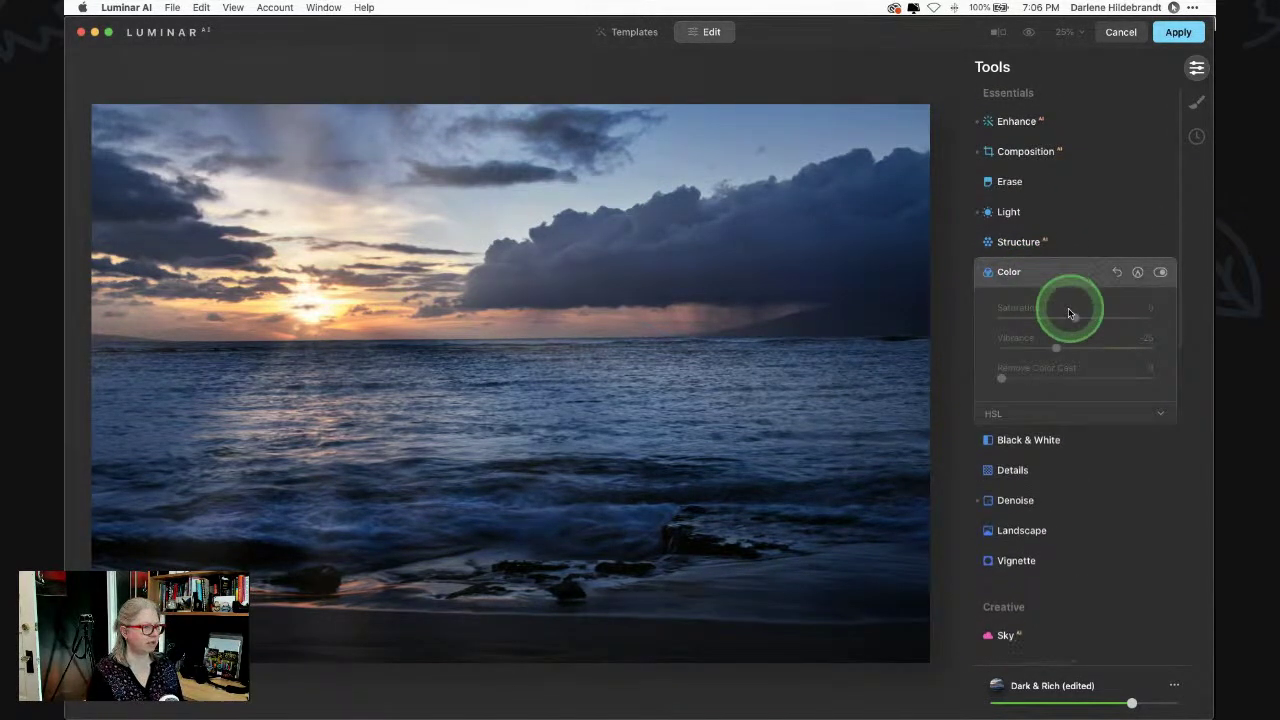
{"action": "left_click", "coordinate": [1040, 414]}
{"action": "scroll", "coordinate": [1040, 412], "scroll_direction": "down", "scroll_amount": 5}
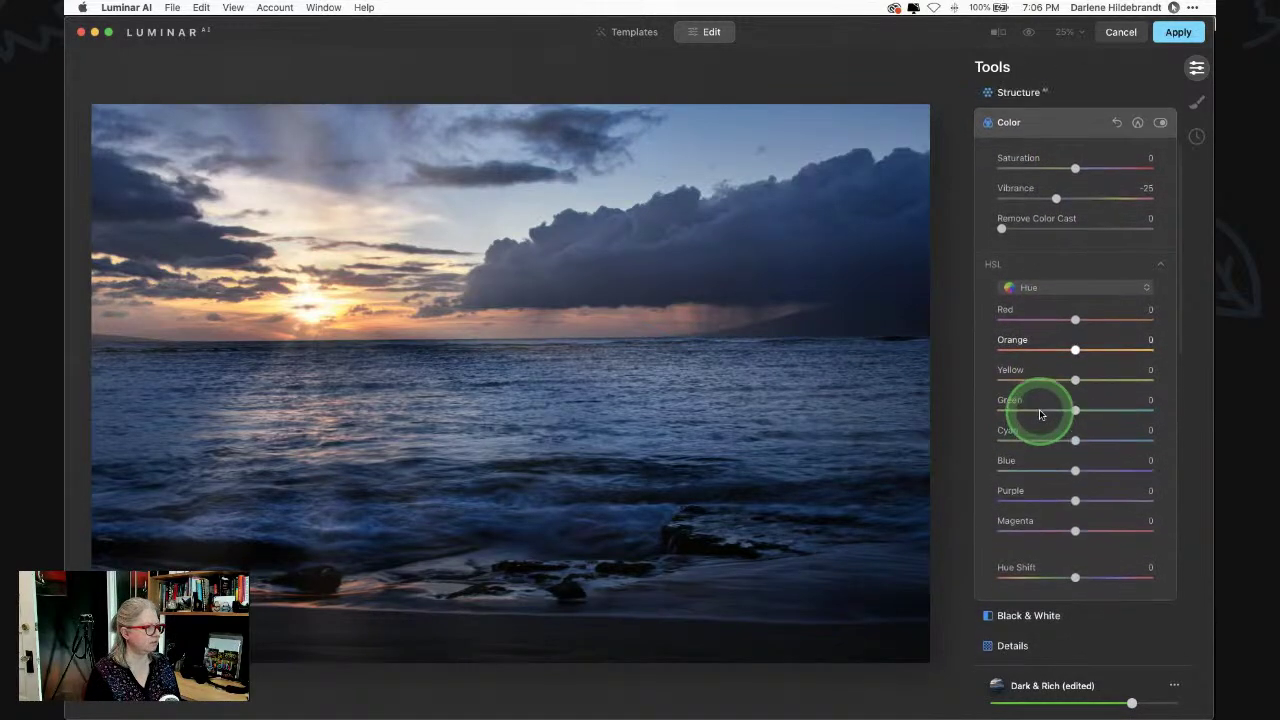
{"action": "scroll", "coordinate": [1039, 409], "scroll_direction": "up", "scroll_amount": 2}
{"action": "left_click", "coordinate": [1058, 234]}
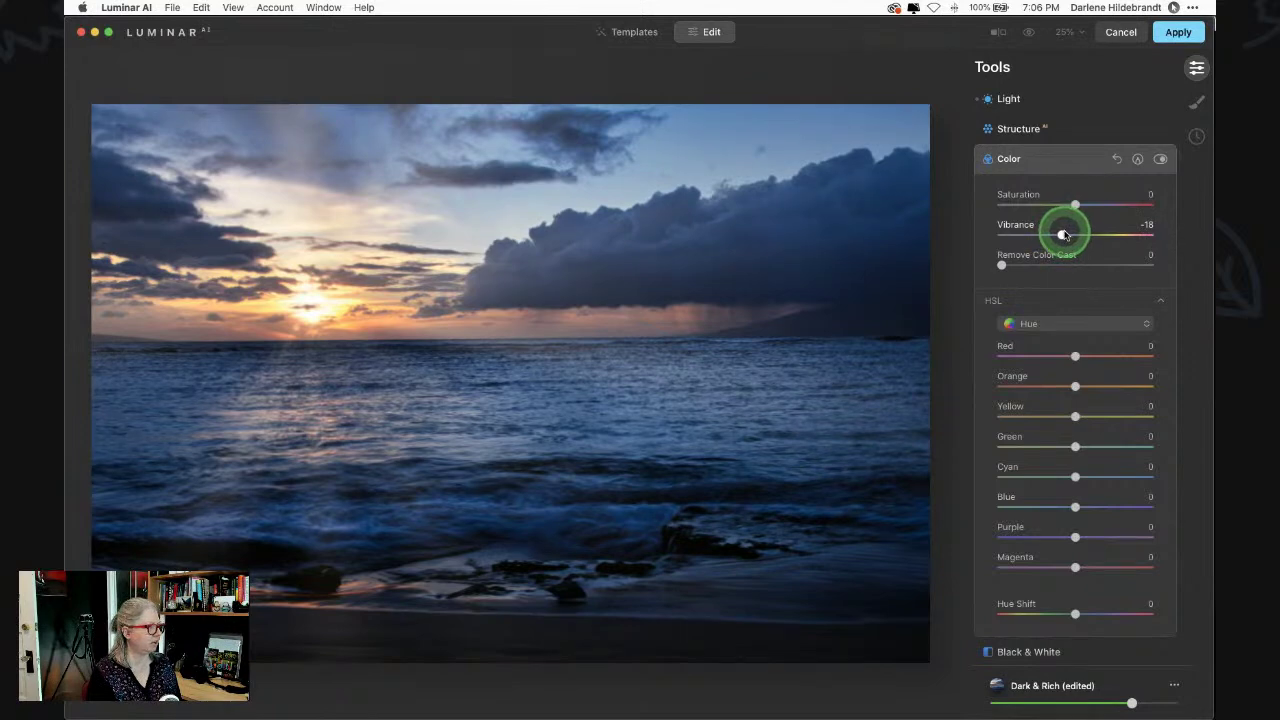
- Darken the HSL Luminance: Cyan -22, Blue -41, Purple -16, Magenta -21, Orange -16 and Red -9
{"action": "left_click", "coordinate": [1088, 322]}
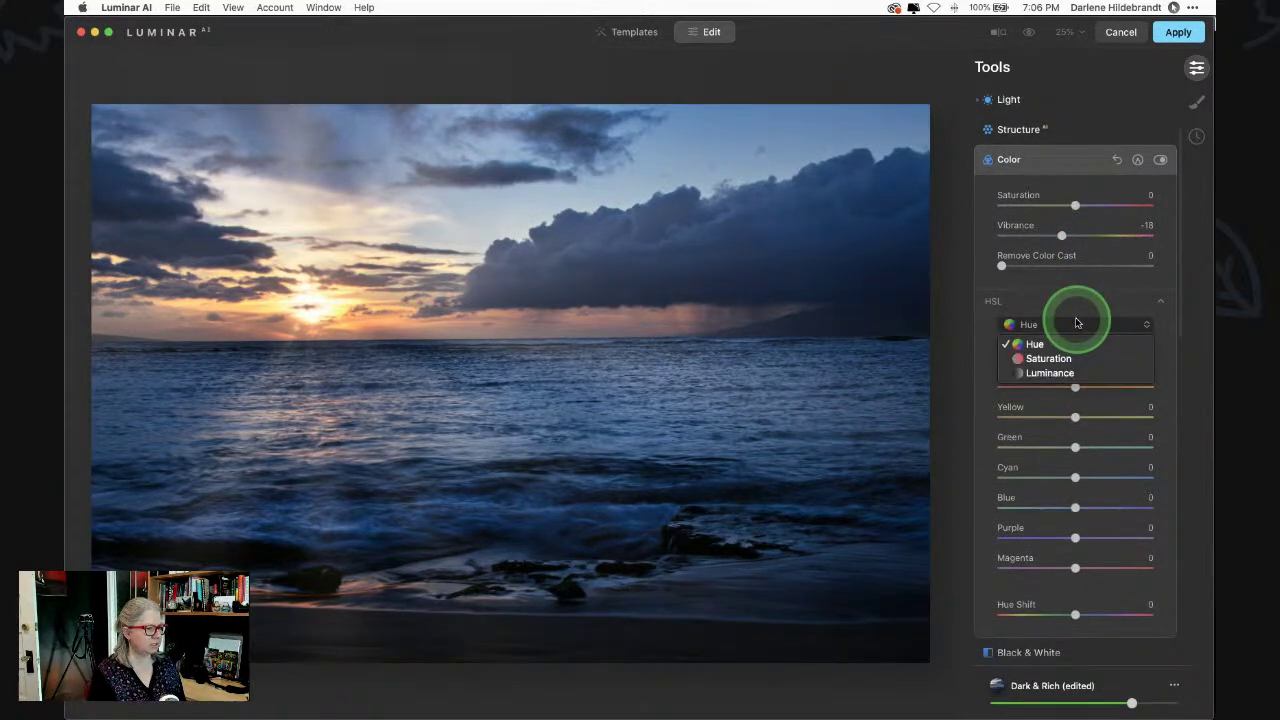
{"action": "left_click", "coordinate": [1063, 372]}
{"action": "scroll", "coordinate": [1063, 372], "scroll_direction": "down", "scroll_amount": 2}
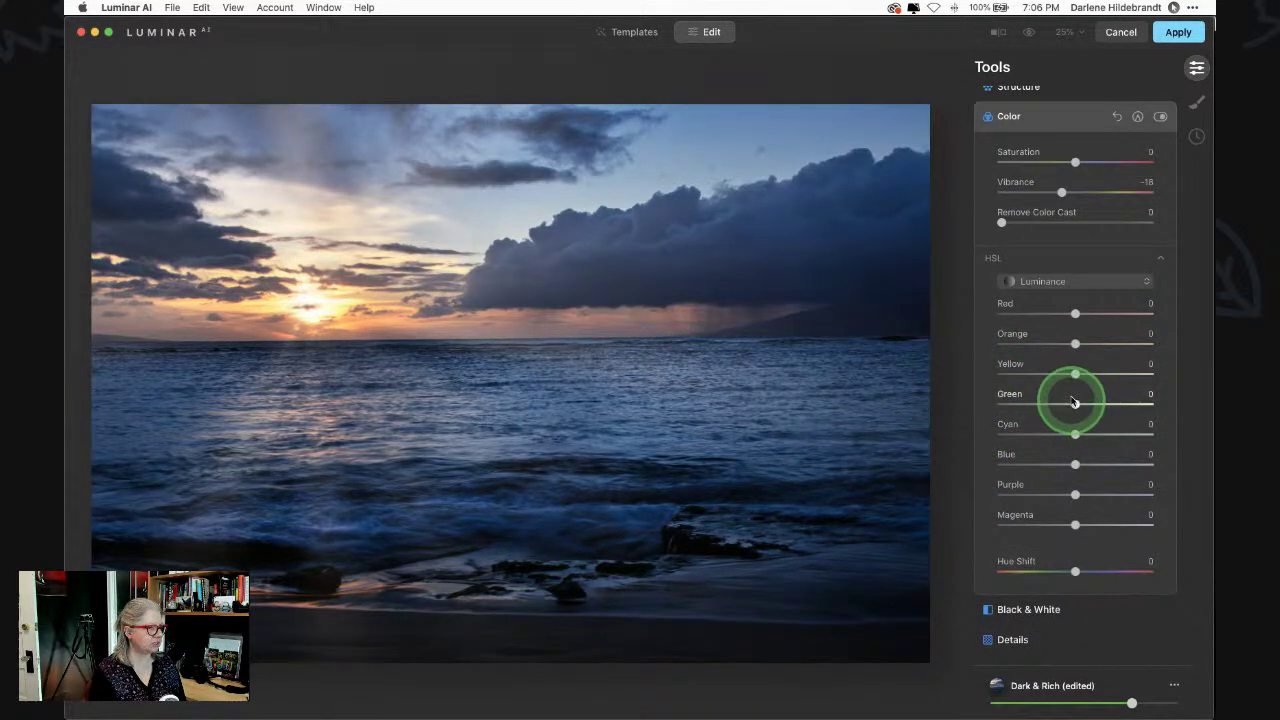
{"action": "left_click_drag", "start_coordinate": [1075, 467], "coordinate": [1060, 434]}
{"action": "left_click_drag", "start_coordinate": [1070, 490], "coordinate": [1070, 490]}
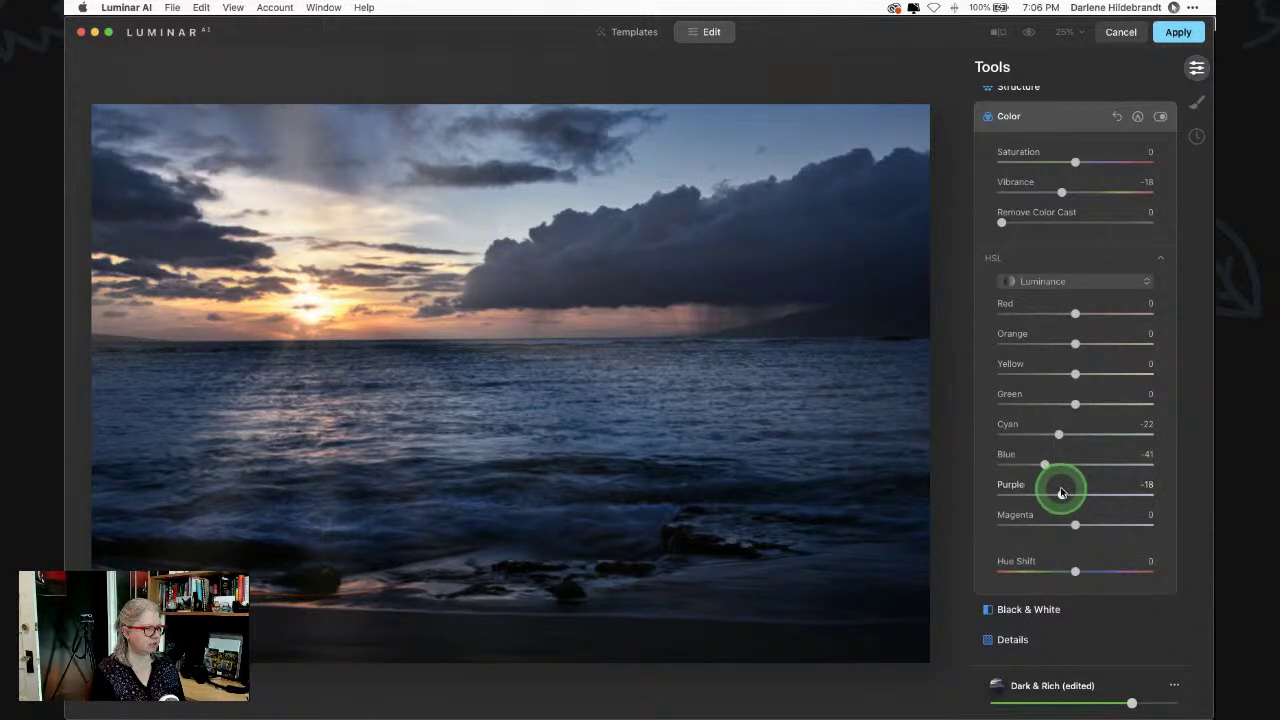
{"action": "left_click", "coordinate": [1069, 343]}
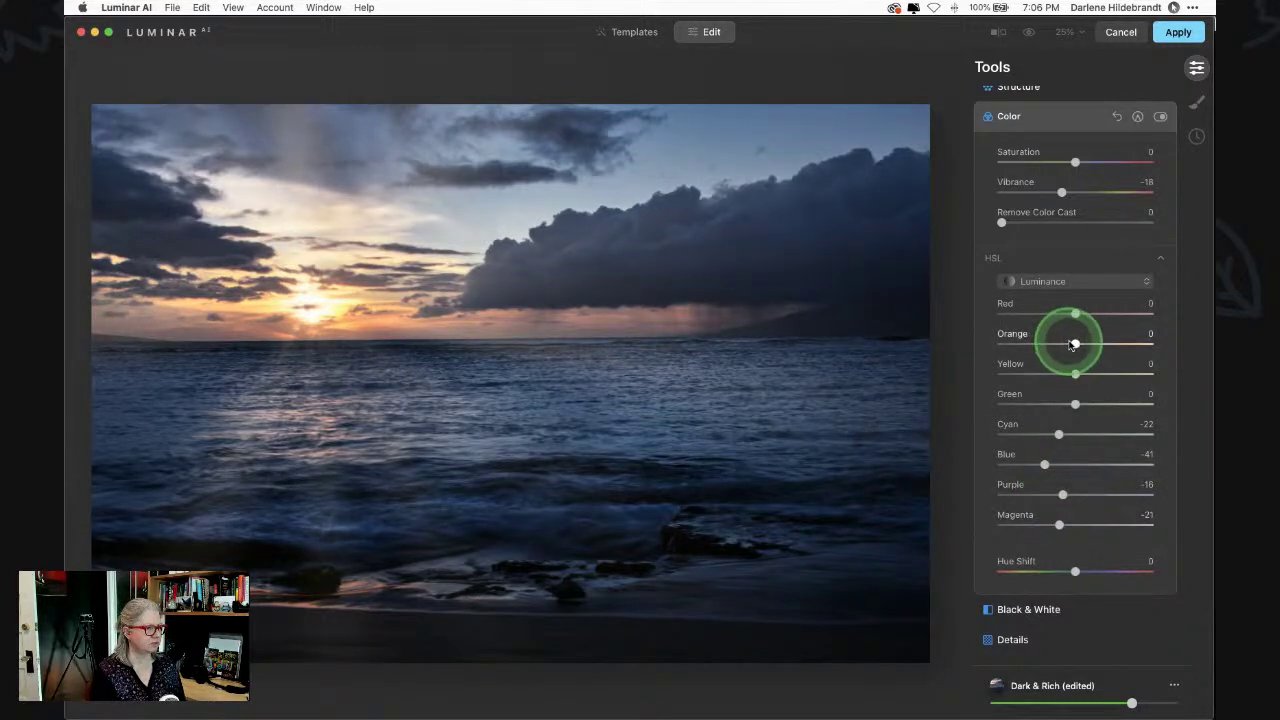
{"action": "left_click_drag", "start_coordinate": [1062, 343], "coordinate": [1068, 313]}
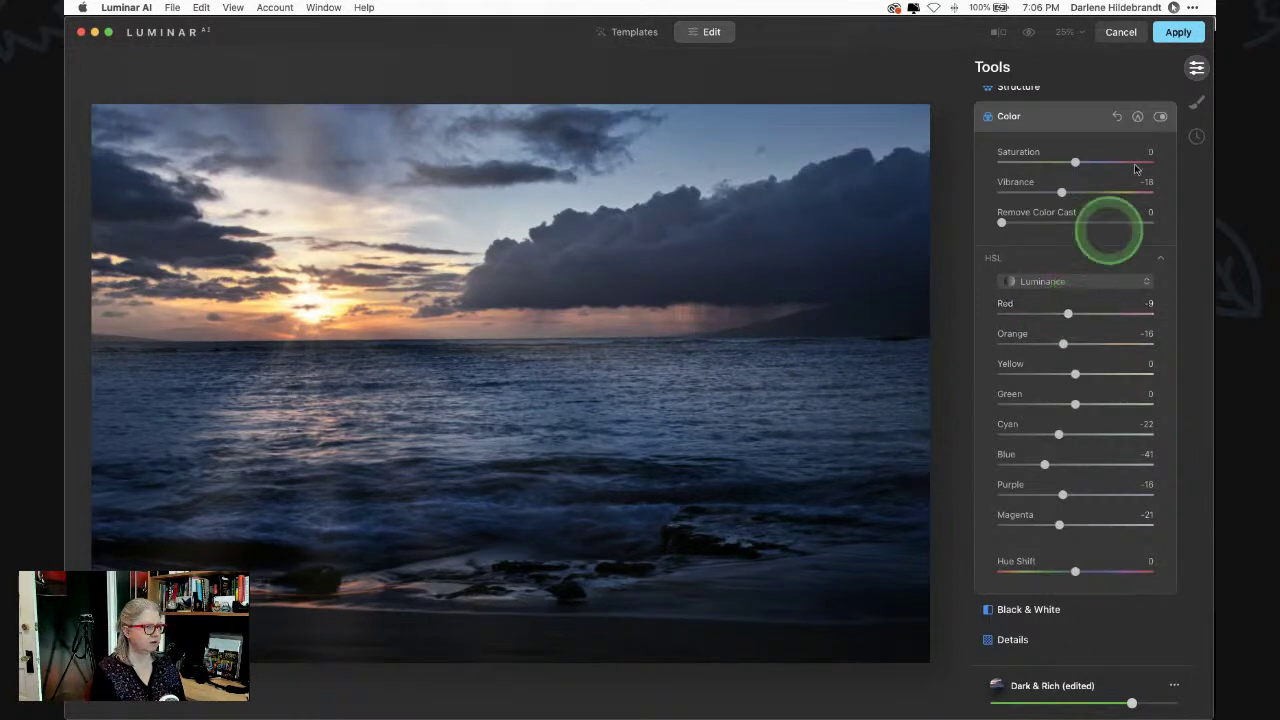
- Compare the photo with and without the Color adjustments, leaving them enabled
{"action": "left_click", "coordinate": [1158, 117]}
{"action": "left_click", "coordinate": [1160, 118]}
{"action": "left_click", "coordinate": [1160, 118]}
{"action": "left_click", "coordinate": [1160, 118]}
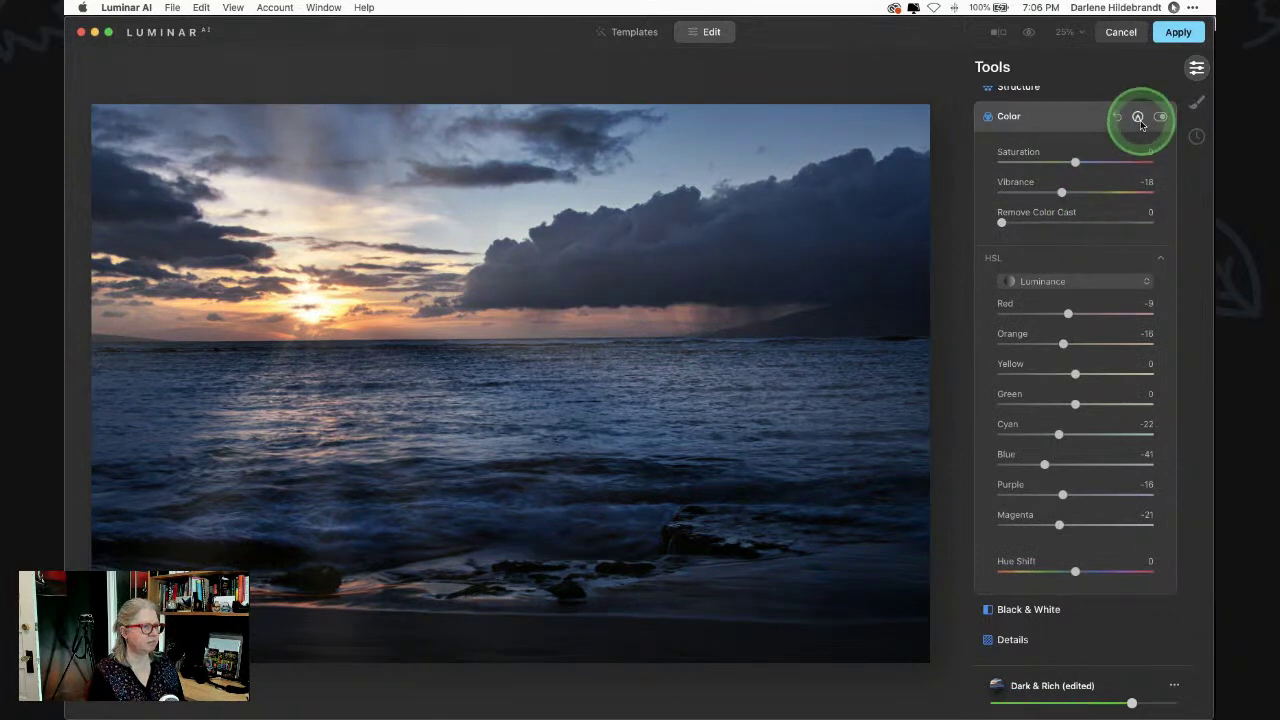
- Limit the Color adjustments to the sky with a Gradient Mask, tilted to follow the slope of the cloud bank
{"action": "left_click", "coordinate": [1138, 118]}
{"action": "left_click", "coordinate": [1057, 134]}
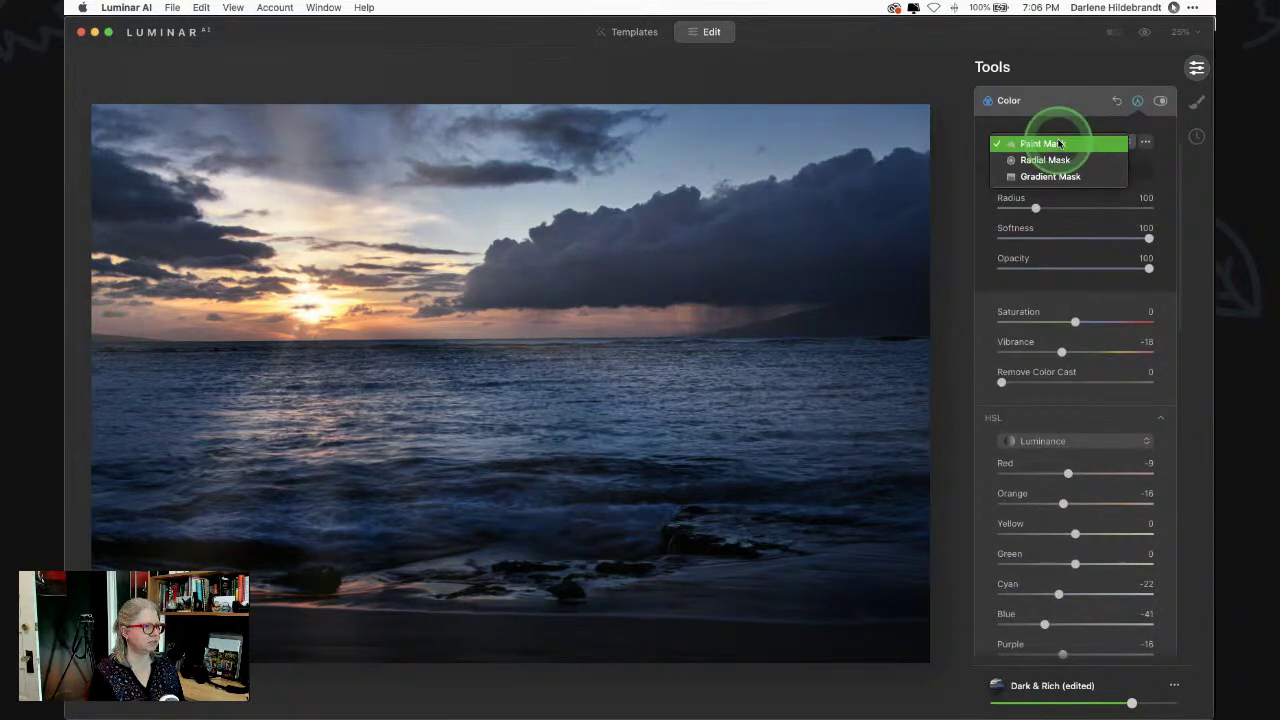
{"action": "left_click", "coordinate": [1057, 166]}
{"action": "left_click_drag", "start_coordinate": [495, 215], "coordinate": [514, 383]}
{"action": "left_click_drag", "start_coordinate": [513, 300], "coordinate": [513, 314]}
{"action": "left_click_drag", "start_coordinate": [808, 309], "coordinate": [801, 230]}
{"action": "left_click_drag", "start_coordinate": [513, 314], "coordinate": [503, 283]}
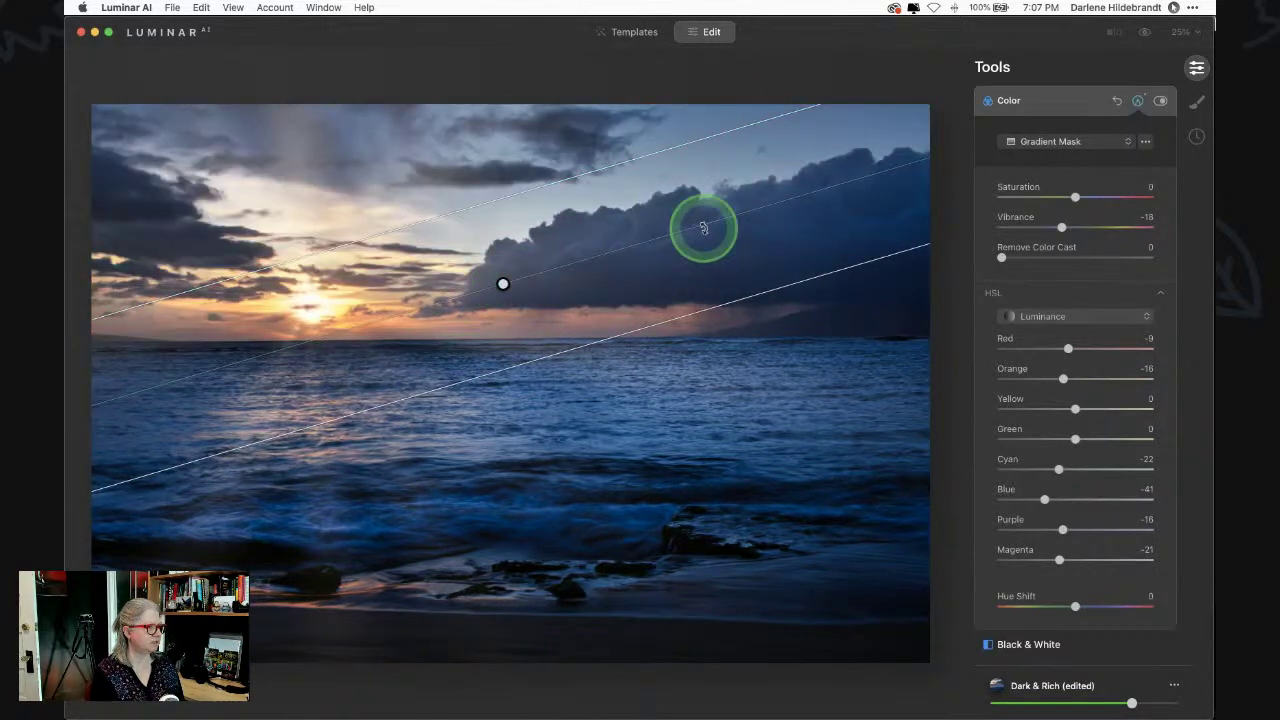
{"action": "left_click_drag", "start_coordinate": [729, 217], "coordinate": [726, 216]}
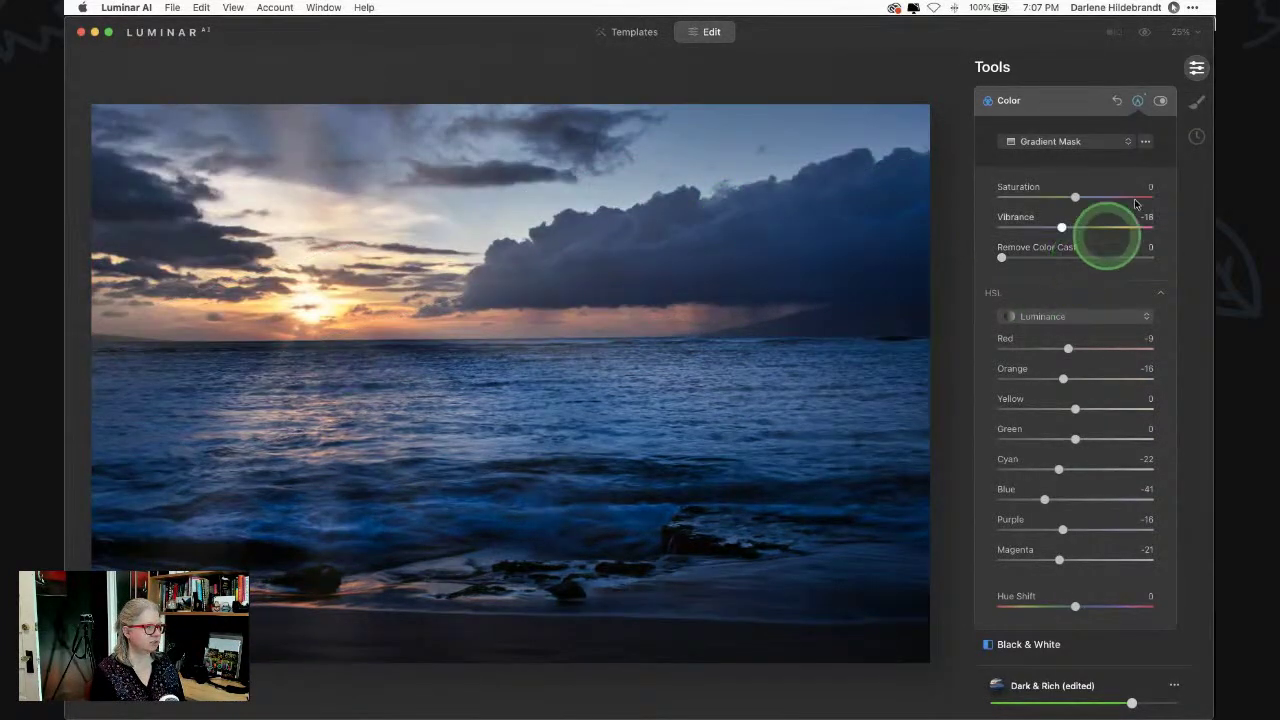
- Compare the photo with and without the gradient-masked Color adjustments, leaving them enabled
{"action": "left_click", "coordinate": [1158, 104]}
{"action": "left_click", "coordinate": [1158, 104]}
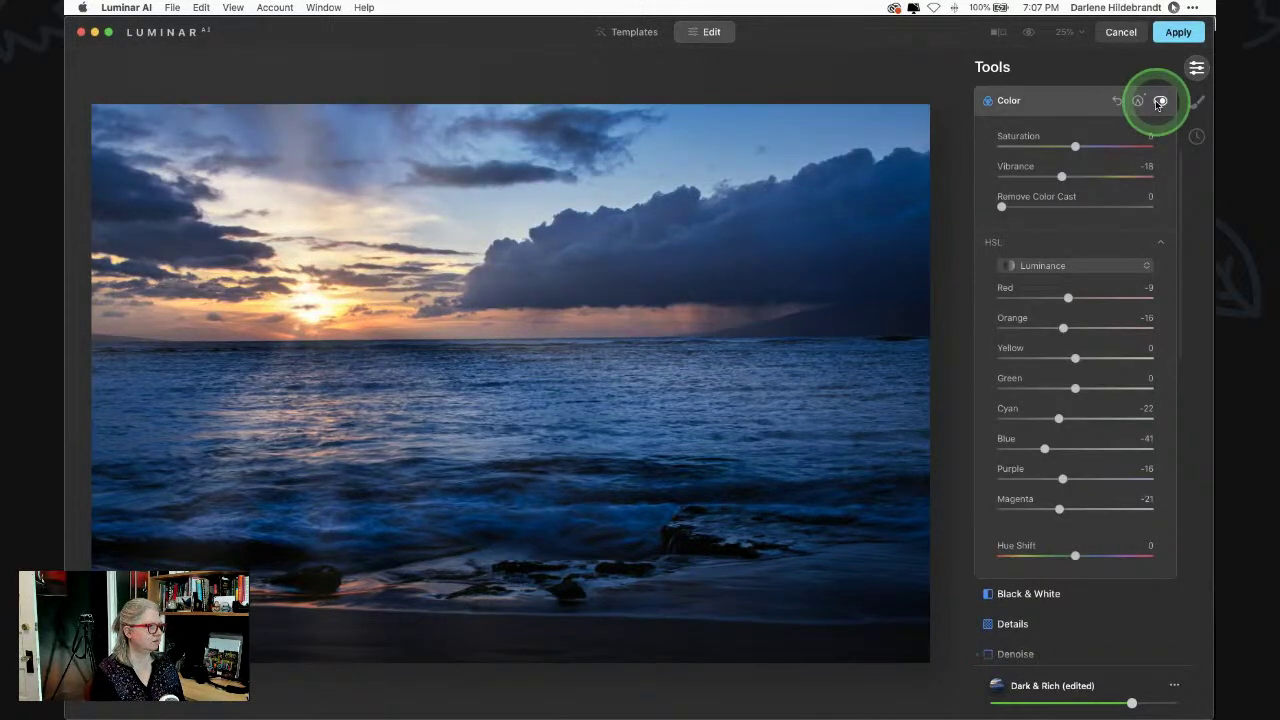
{"action": "left_click", "coordinate": [1135, 102]}
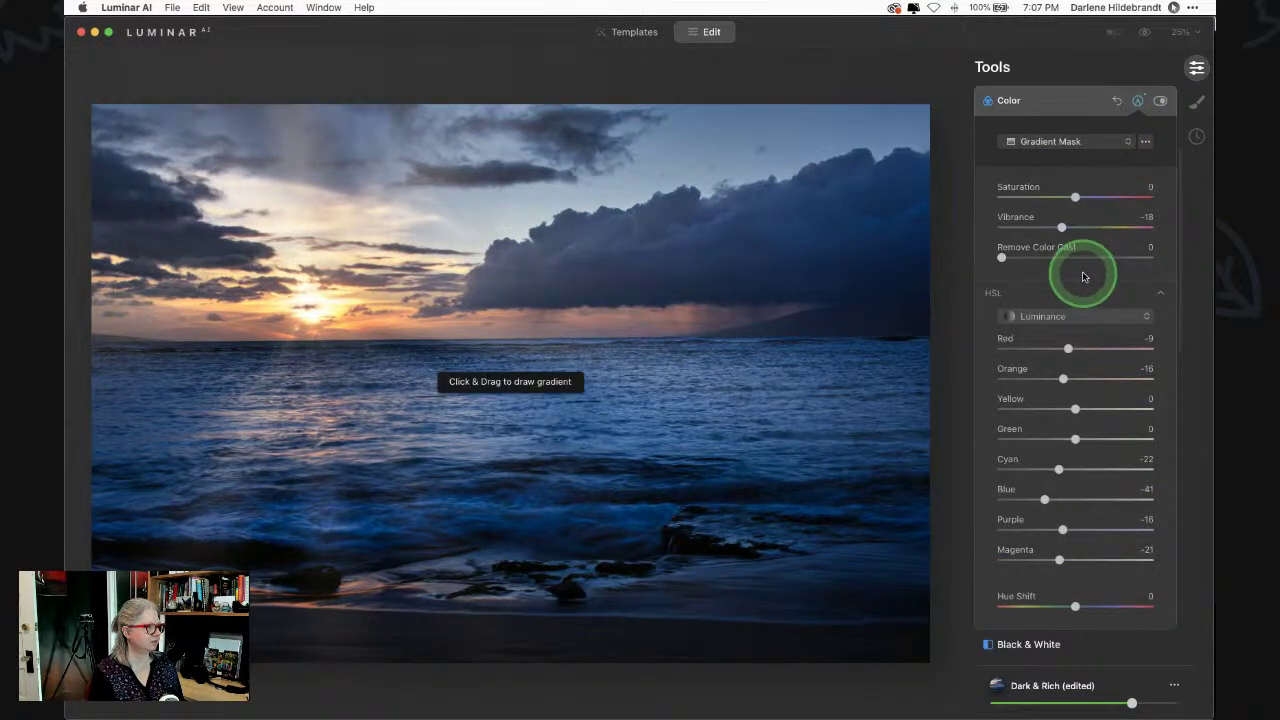
{"action": "scroll", "coordinate": [1082, 271], "scroll_direction": "up", "scroll_amount": 3}
{"action": "left_click", "coordinate": [1158, 194]}
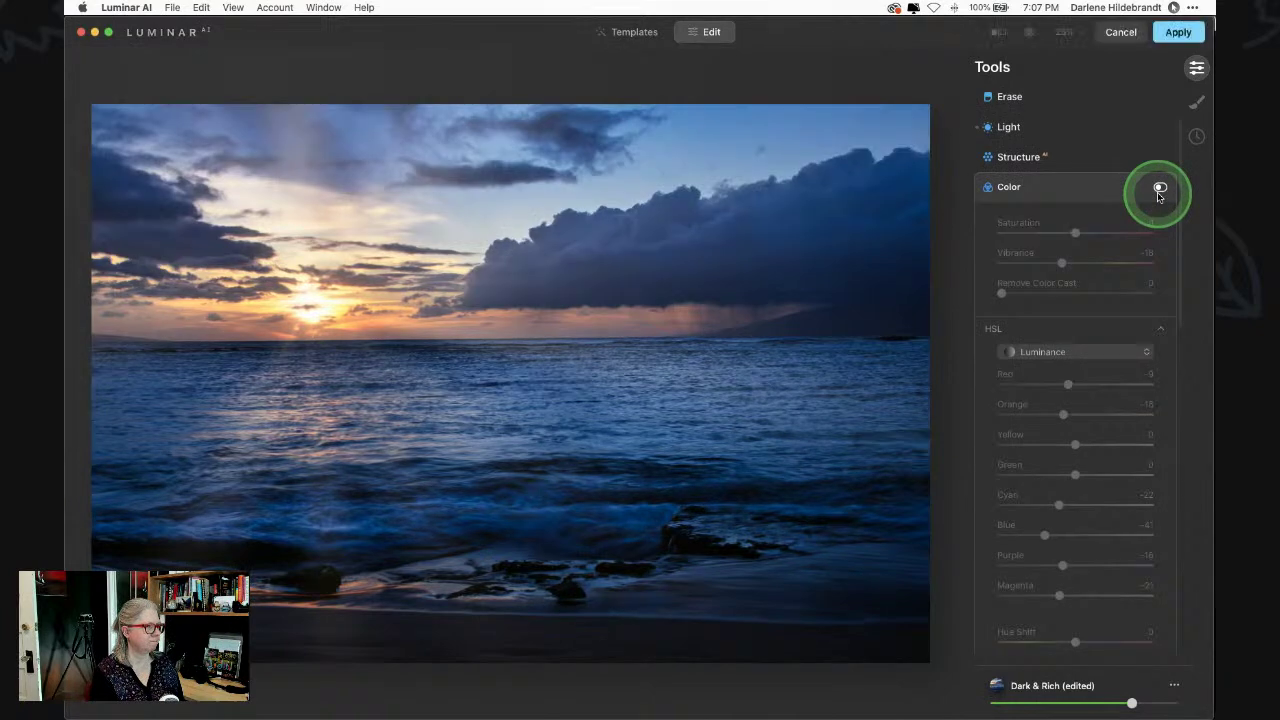
{"action": "left_click", "coordinate": [1159, 189]}
{"action": "left_click", "coordinate": [1159, 189]}
{"action": "left_click", "coordinate": [1159, 189]}
{"action": "left_click", "coordinate": [1090, 407]}
- Raise the HSL Saturation of Blue to 13 in the Color adjustments, and close the Color tool
{"action": "left_click", "coordinate": [1050, 351]}
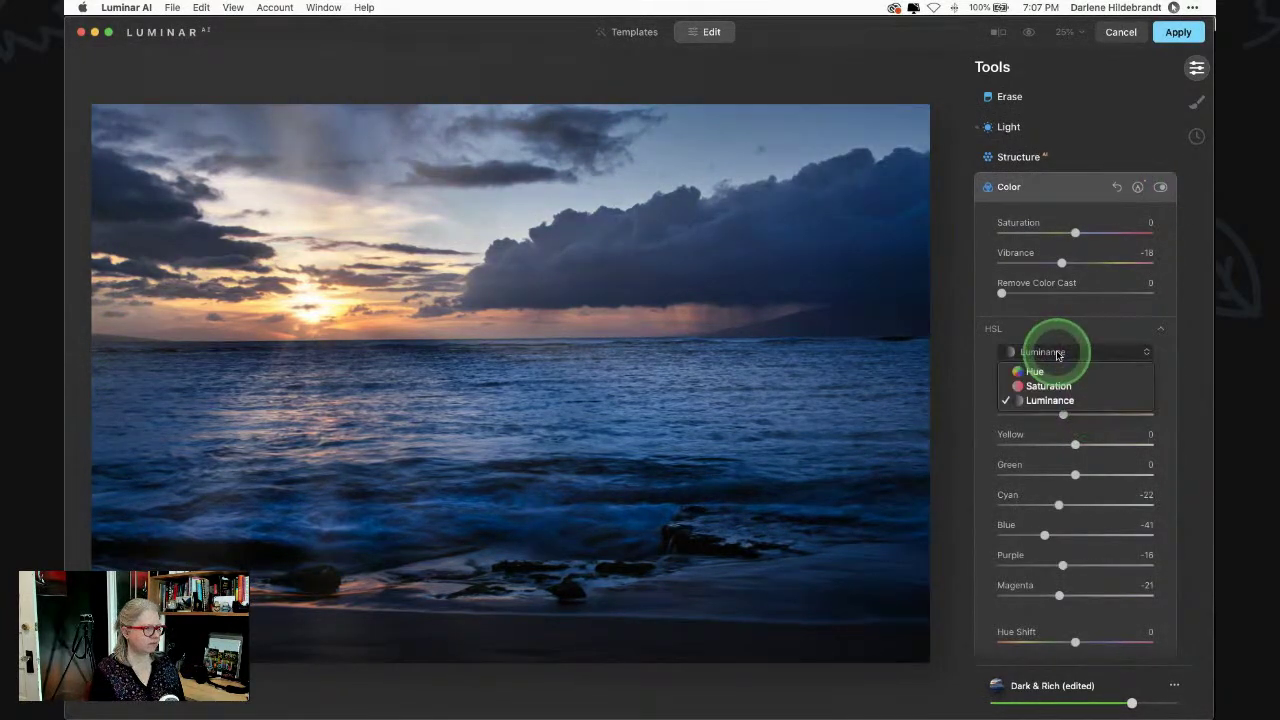
{"action": "left_click", "coordinate": [1050, 387]}
{"action": "scroll", "coordinate": [1050, 385], "scroll_direction": "down", "scroll_amount": 3}
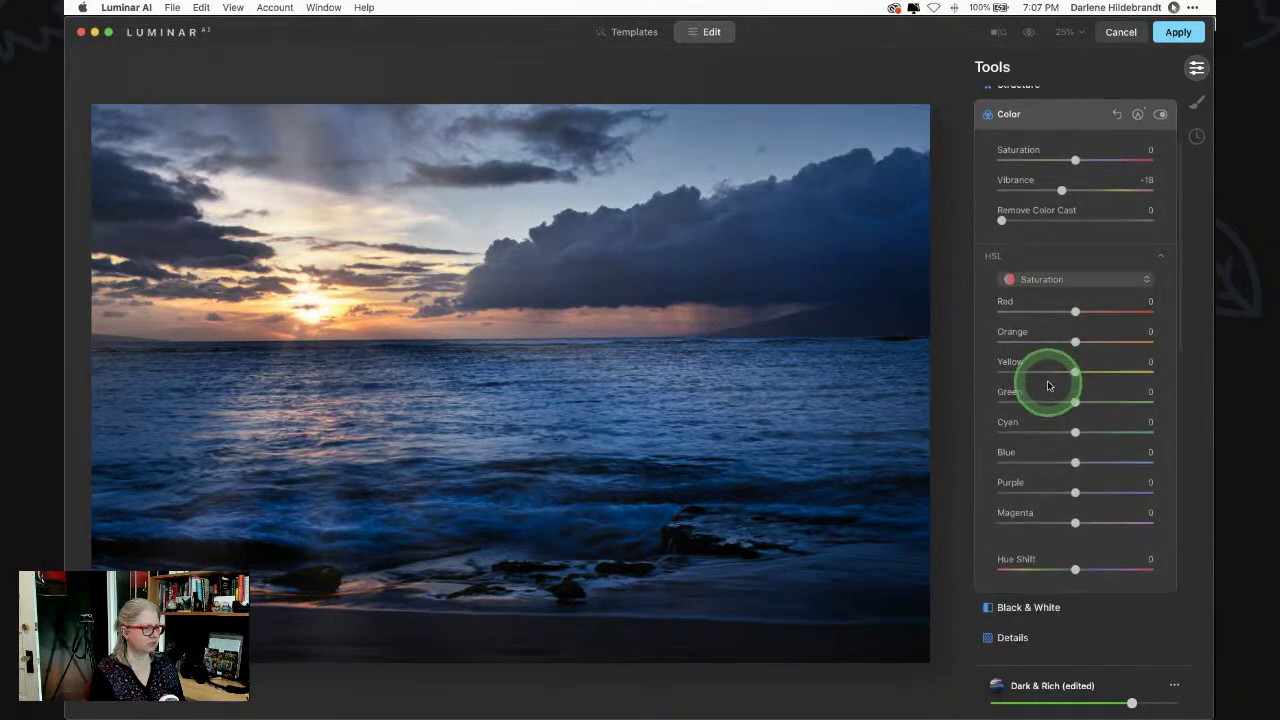
{"action": "mouse_move", "coordinate": [1075, 463]}
{"action": "left_mouse_down"}
{"action": "mouse_move", "coordinate": [1114, 460]}
{"action": "mouse_move", "coordinate": [1020, 460]}
{"action": "mouse_move", "coordinate": [1117, 460]}
{"action": "mouse_move", "coordinate": [1085, 460]}
{"action": "left_mouse_up"}
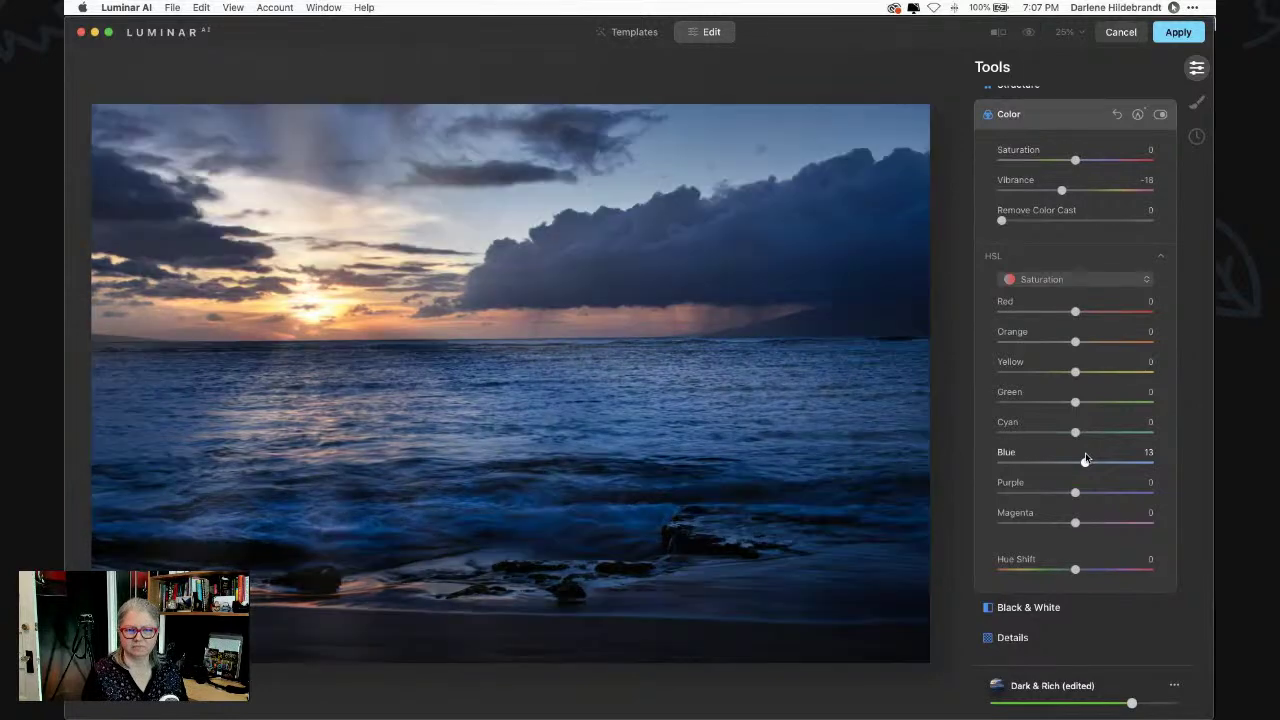
{"action": "left_click", "coordinate": [1061, 118]}
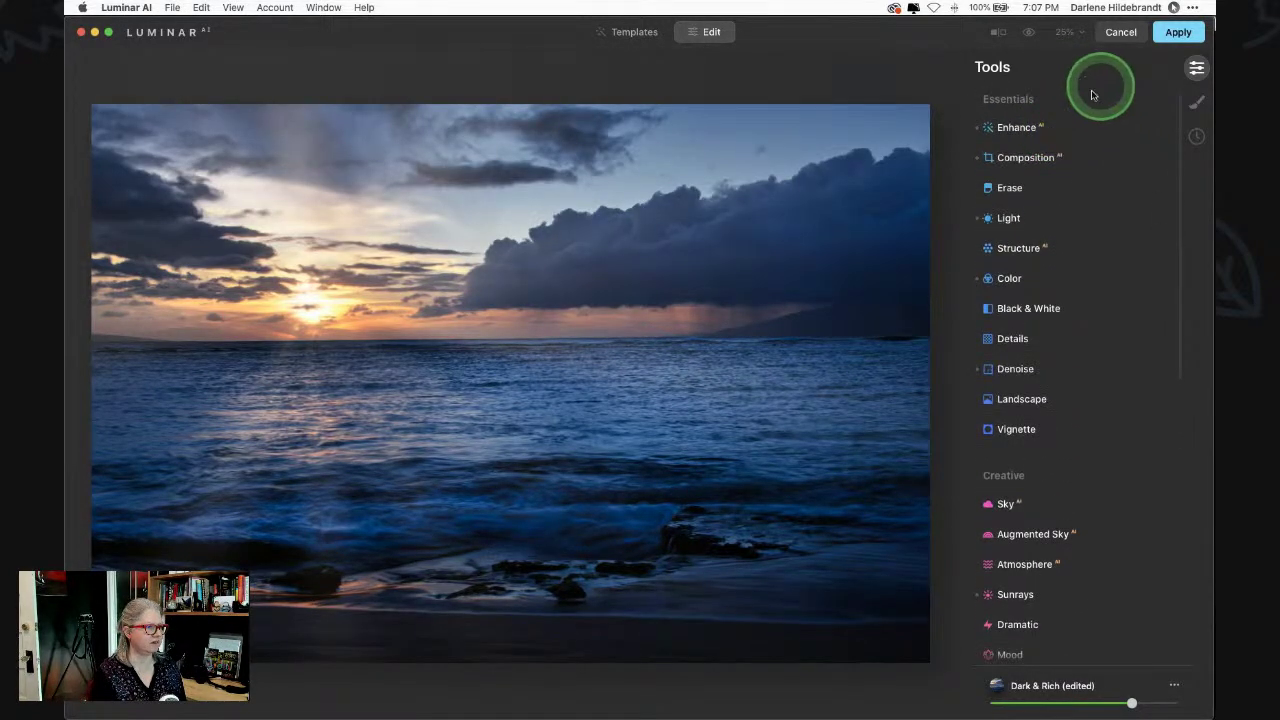
- Add a Basic local adjustment with Warmth 25 and Exposure 1.24, limited to the foreground water and beach by a Gradient Mask
{"action": "left_click", "coordinate": [1197, 101]}
{"action": "left_click", "coordinate": [1153, 68]}
{"action": "left_click", "coordinate": [1136, 84]}
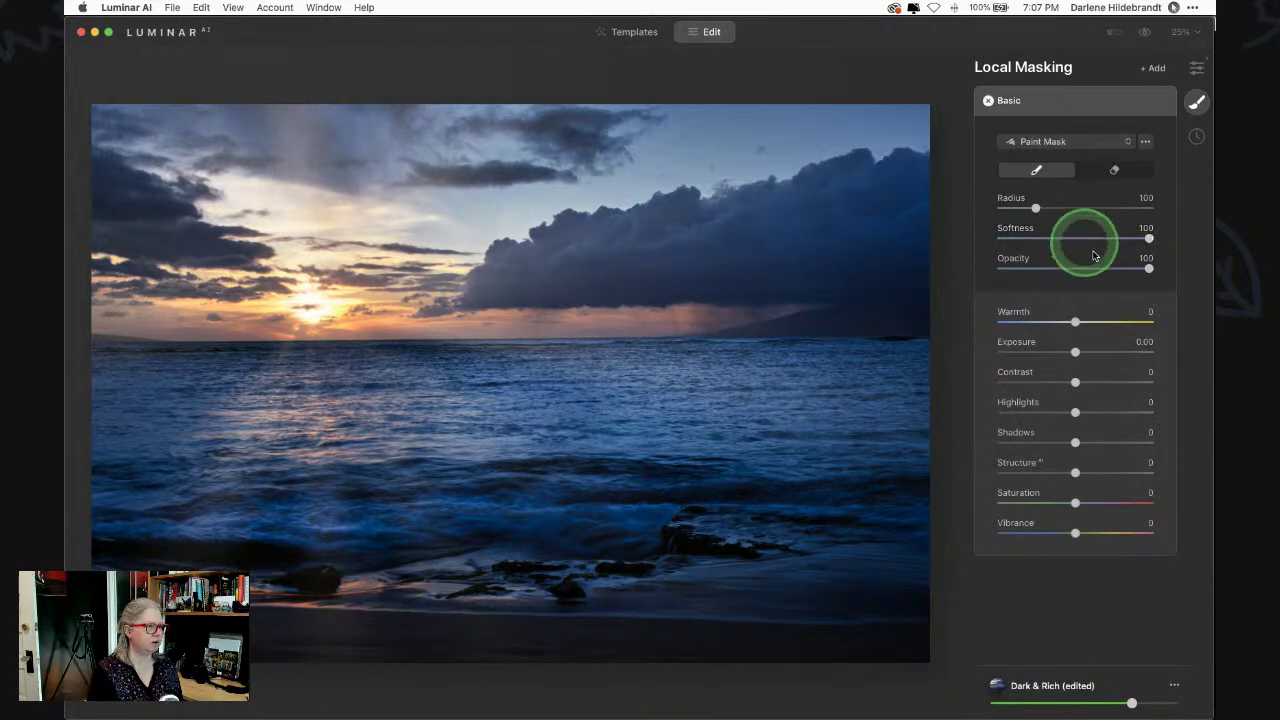
{"action": "mouse_move", "coordinate": [1075, 322]}
{"action": "left_mouse_down"}
{"action": "mouse_move", "coordinate": [1094, 321]}
{"action": "mouse_move", "coordinate": [1073, 352]}
{"action": "mouse_move", "coordinate": [1096, 352]}
{"action": "left_mouse_up"}
{"action": "left_click", "coordinate": [1071, 142]}
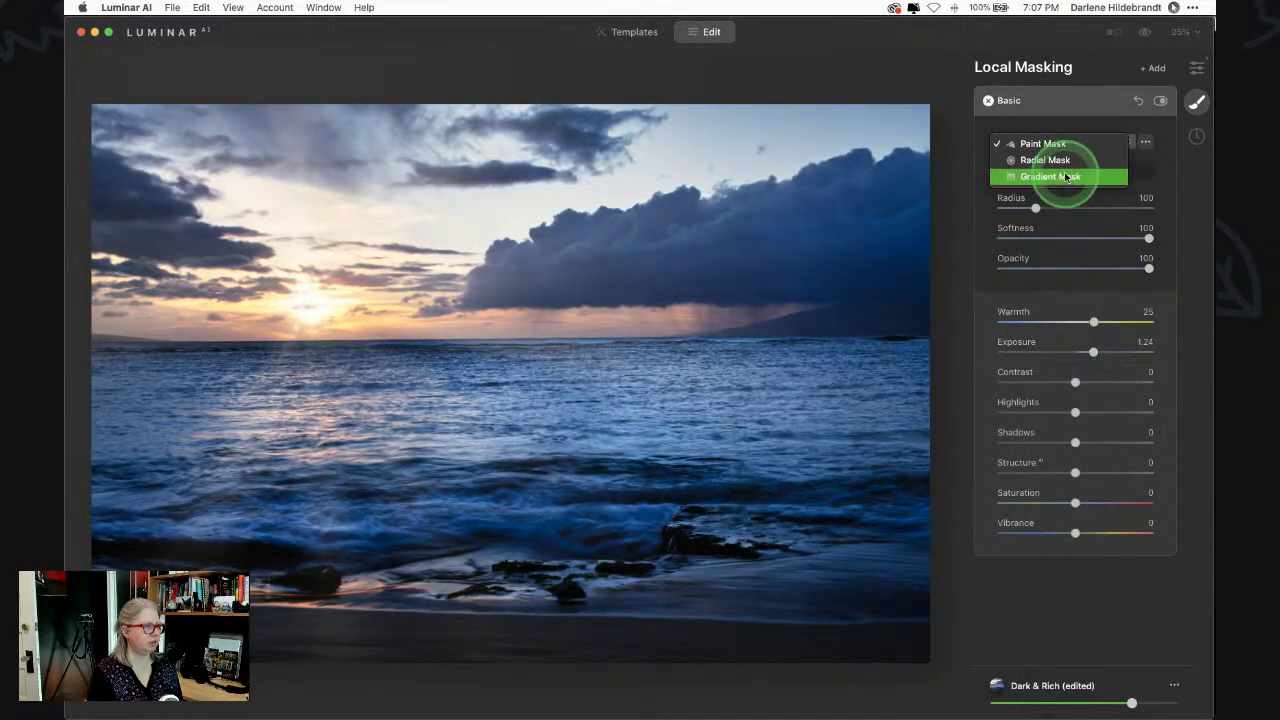
{"action": "left_click", "coordinate": [1060, 176]}
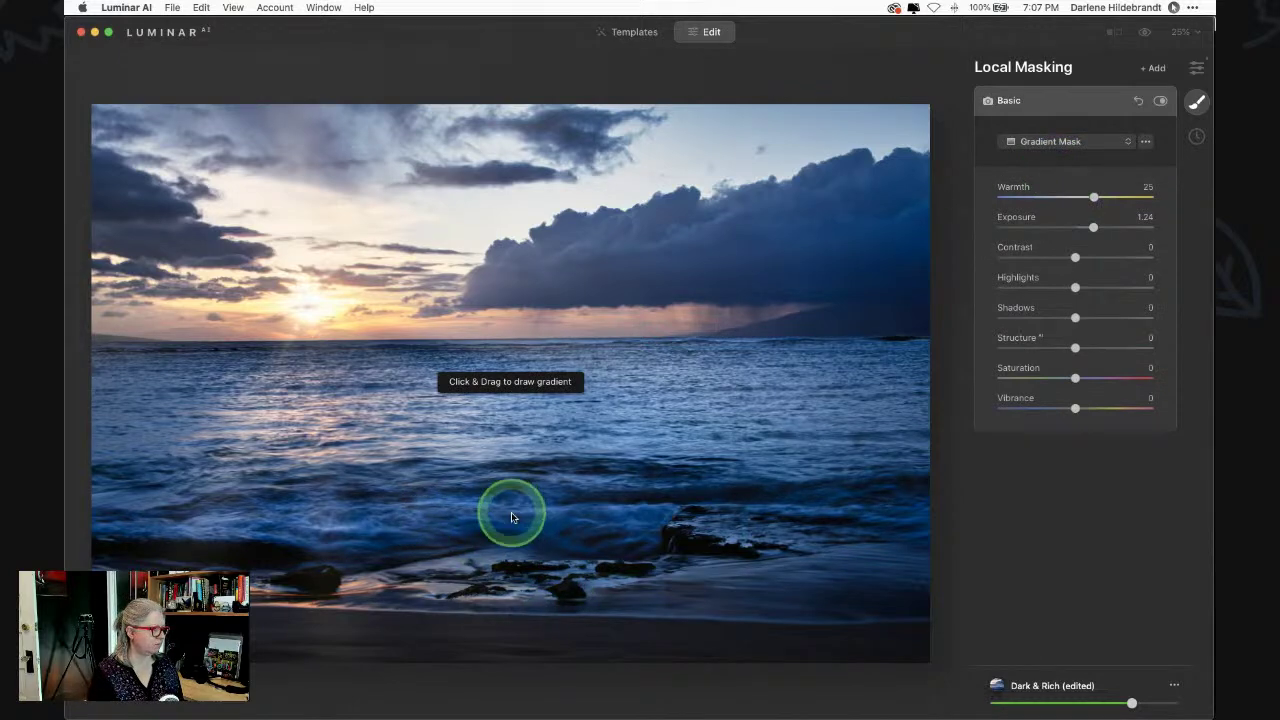
{"action": "left_click_drag", "start_coordinate": [509, 519], "coordinate": [508, 411]}
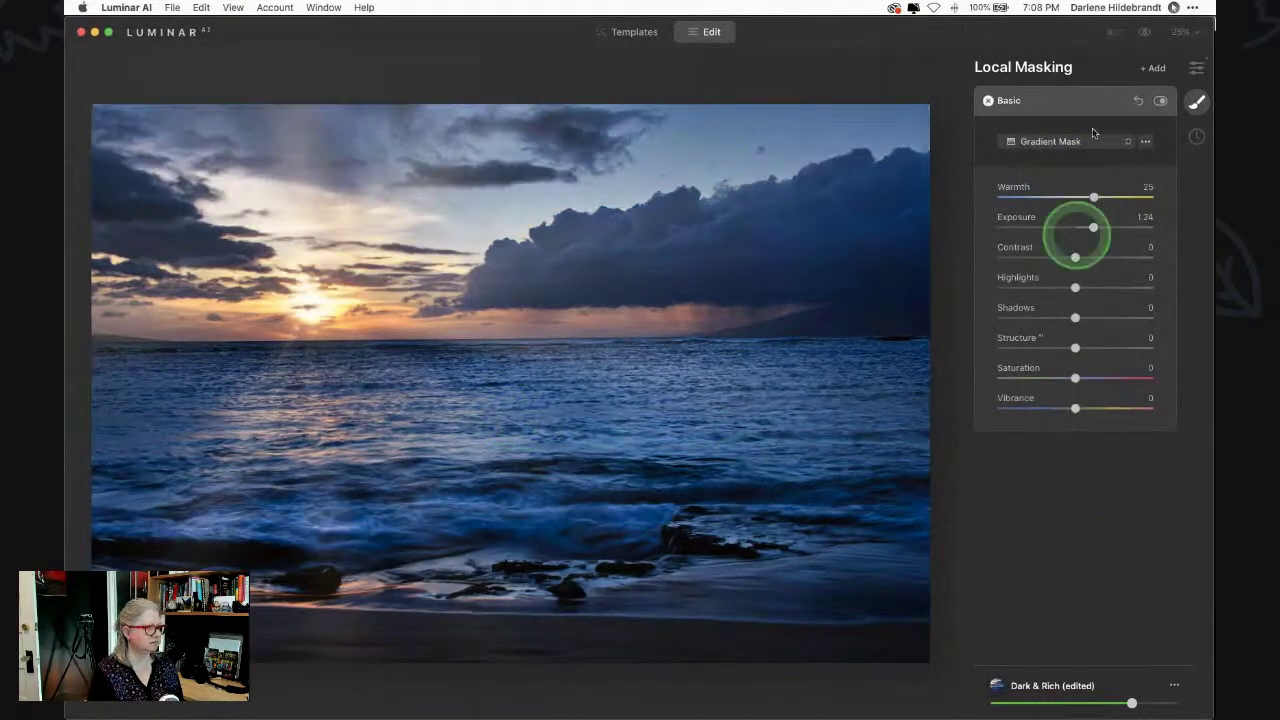
- Compare the photo with and without the local foreground adjustment, leaving it enabled
{"action": "left_click", "coordinate": [1159, 100]}
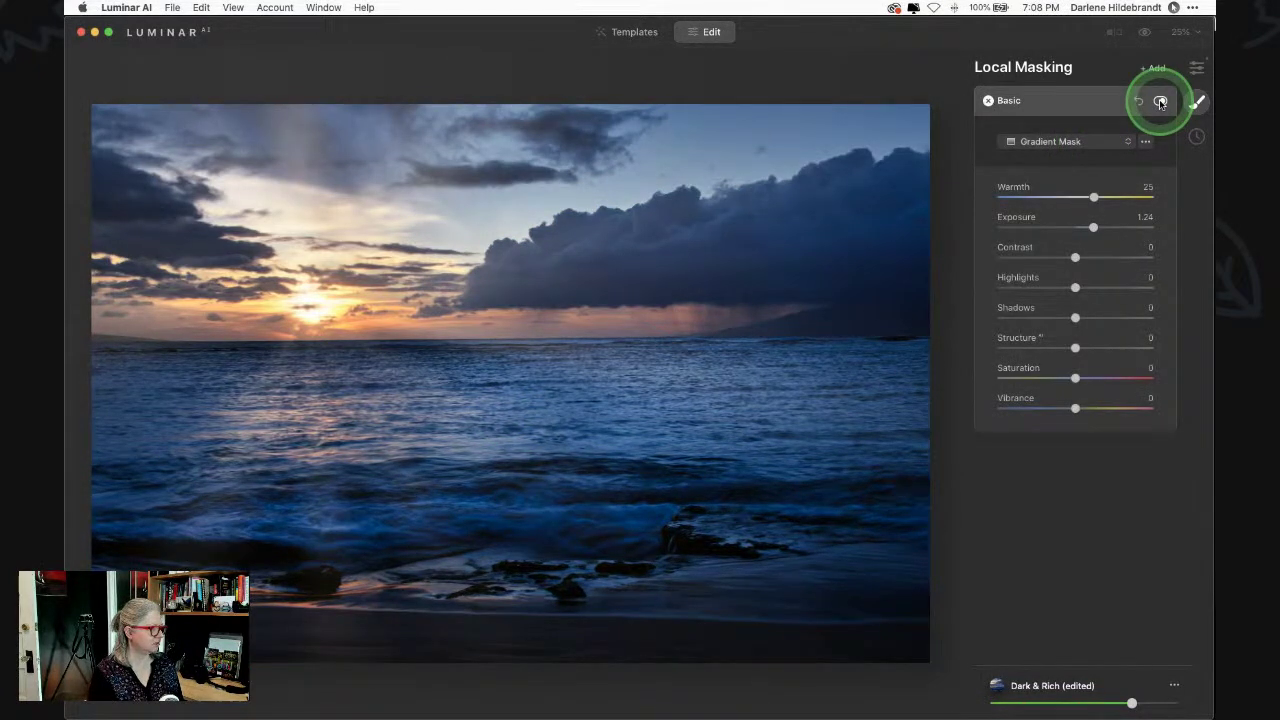
{"action": "left_click", "coordinate": [1159, 100]}
{"action": "left_click", "coordinate": [1159, 100]}
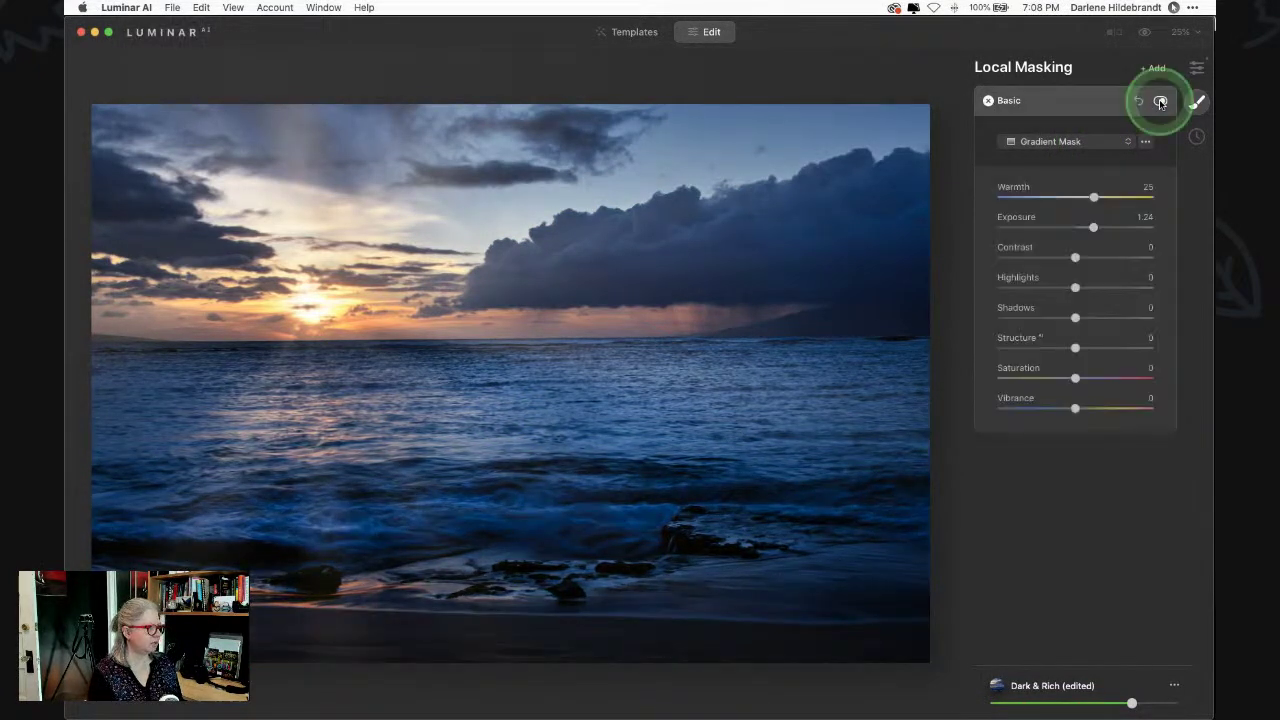
{"action": "left_click", "coordinate": [1159, 100]}
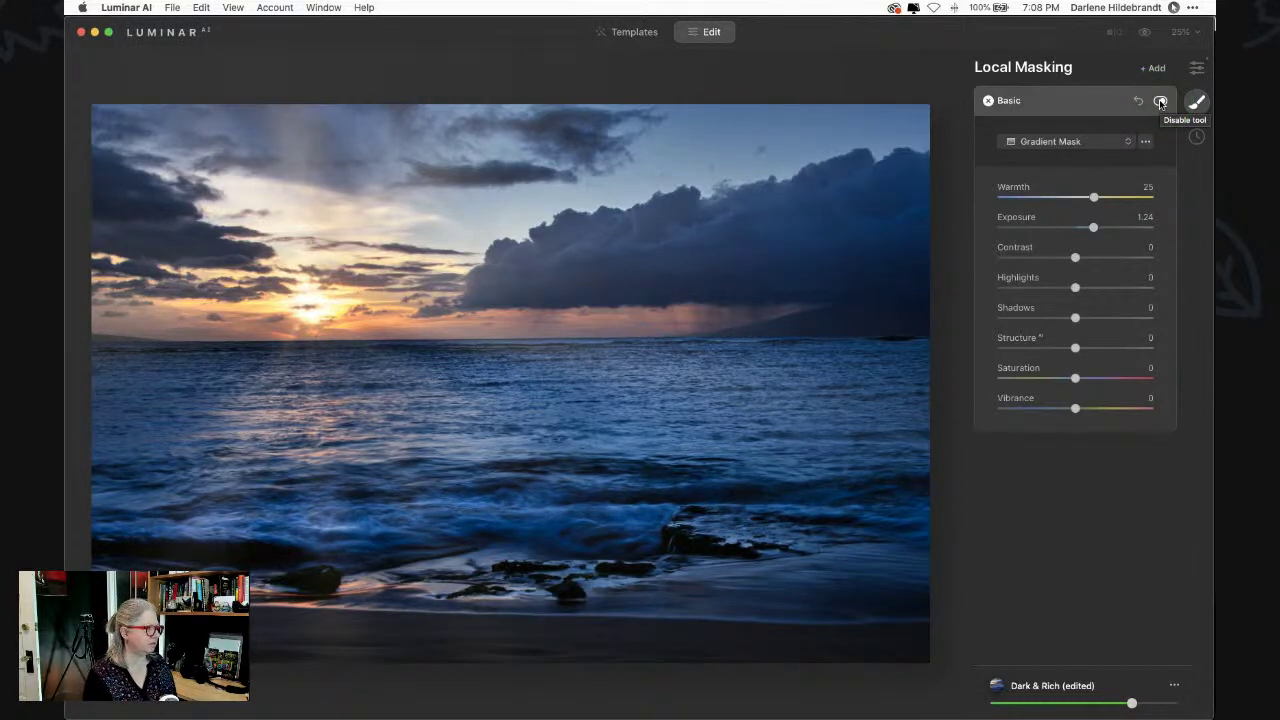
{"action": "left_click", "coordinate": [1069, 100]}
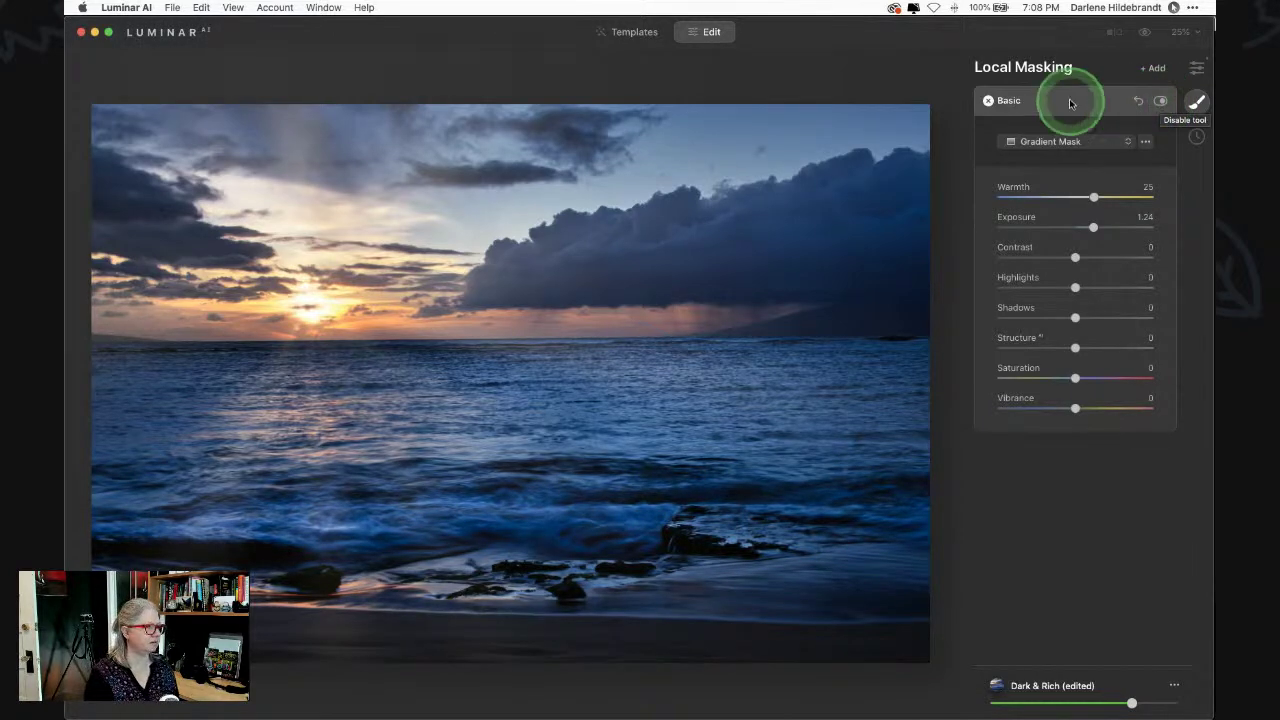
- In the Light tool, test a much warmer Temperature, settle it at 6 and set Smart Contrast to 30
{"action": "left_click", "coordinate": [1196, 67]}
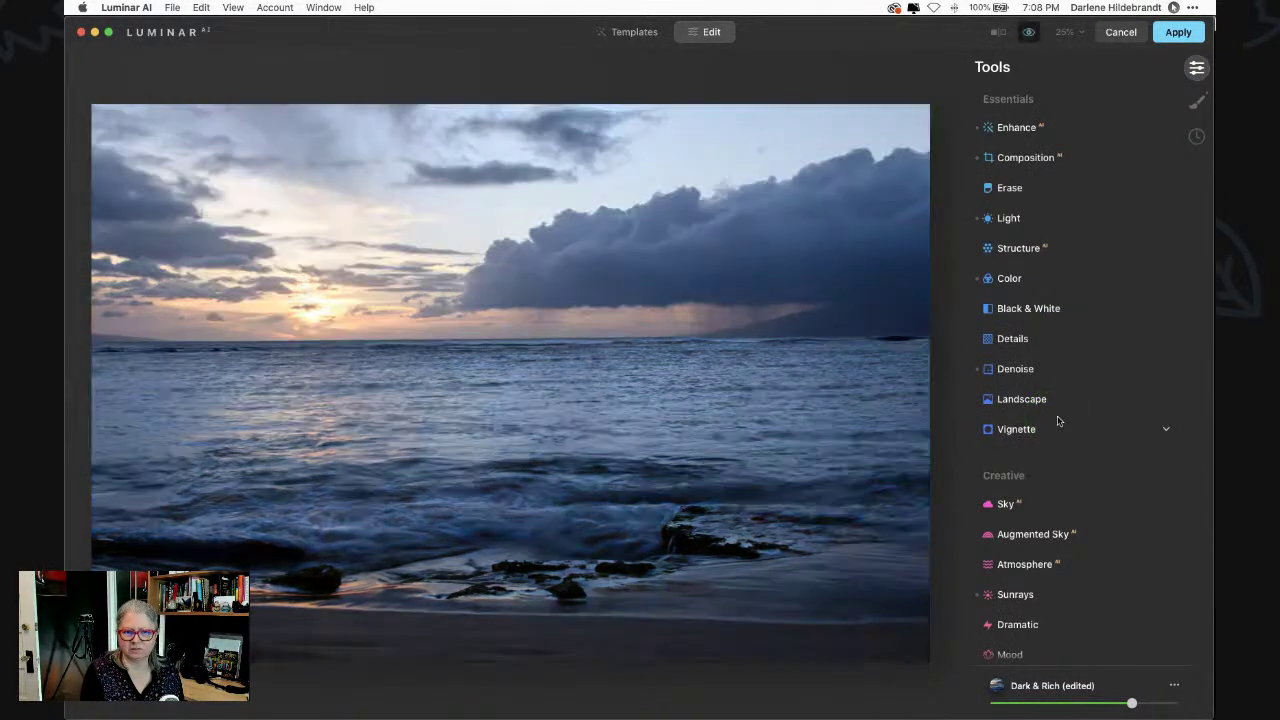
{"action": "scroll", "coordinate": [1064, 366], "scroll_direction": "down", "scroll_amount": 5}
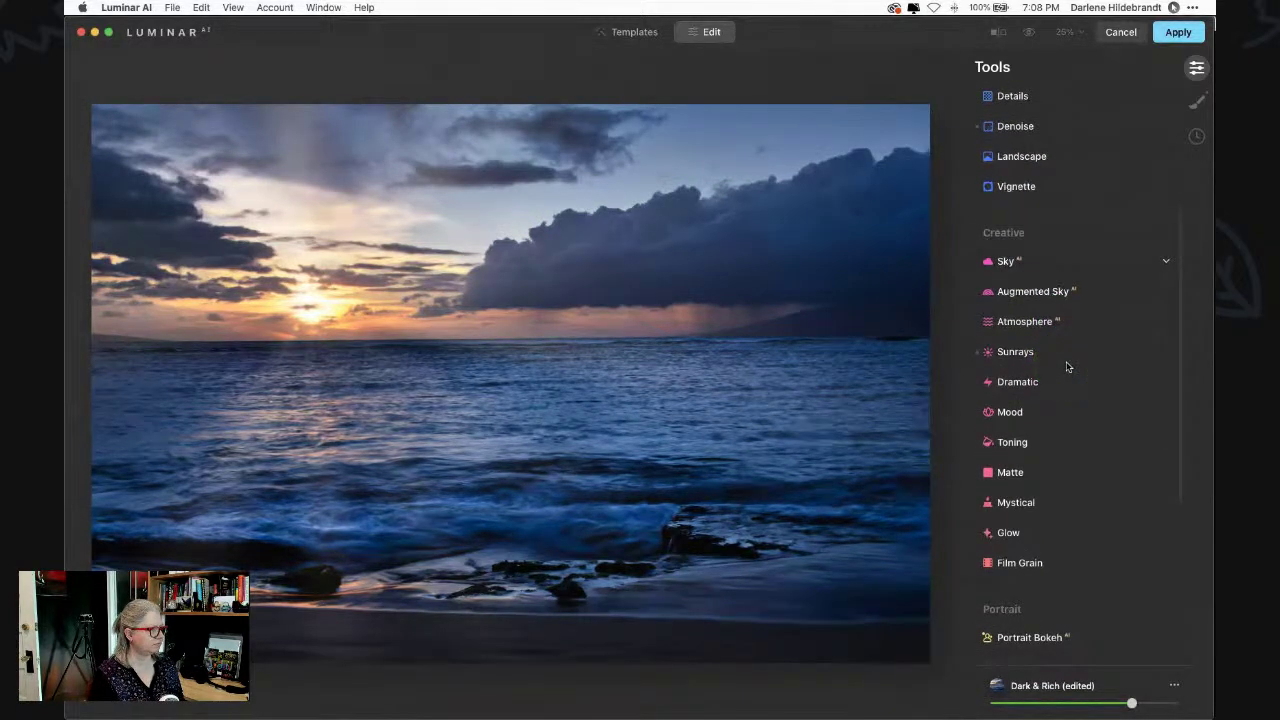
{"action": "scroll", "coordinate": [1066, 360], "scroll_direction": "up", "scroll_amount": 5}
{"action": "left_click", "coordinate": [1028, 217]}
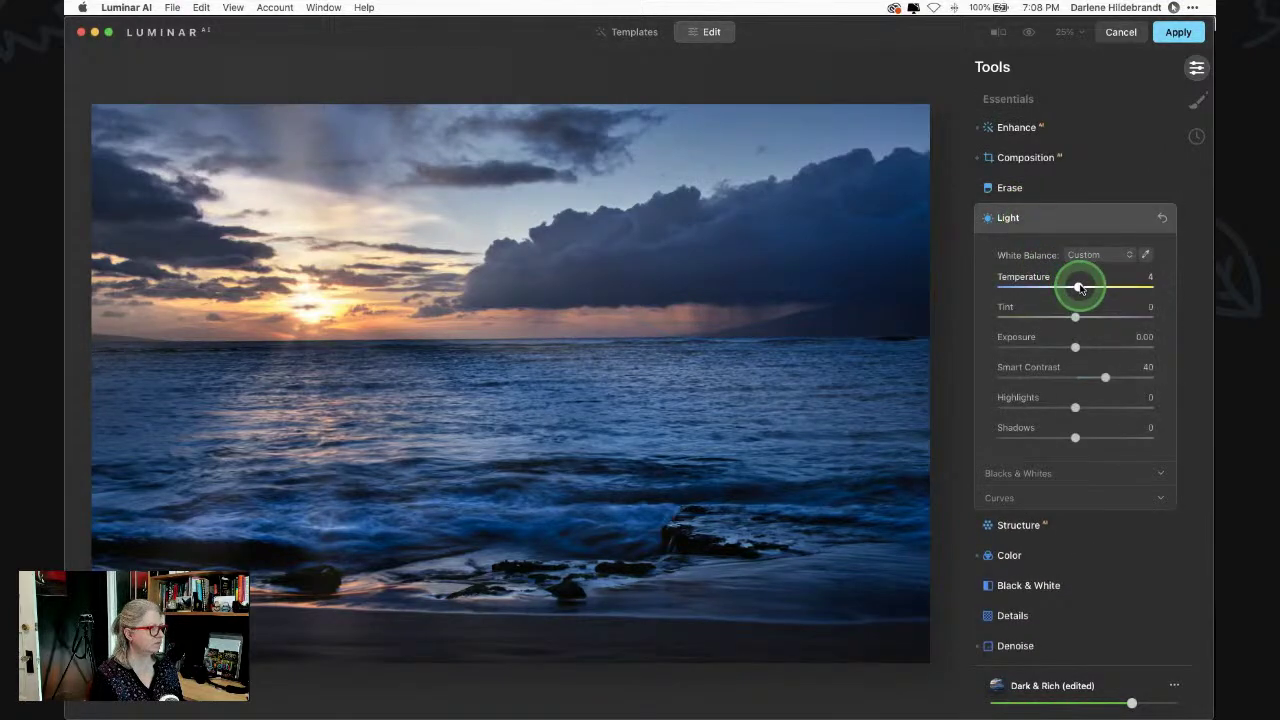
{"action": "left_click_drag", "start_coordinate": [1080, 288], "coordinate": [1113, 288]}
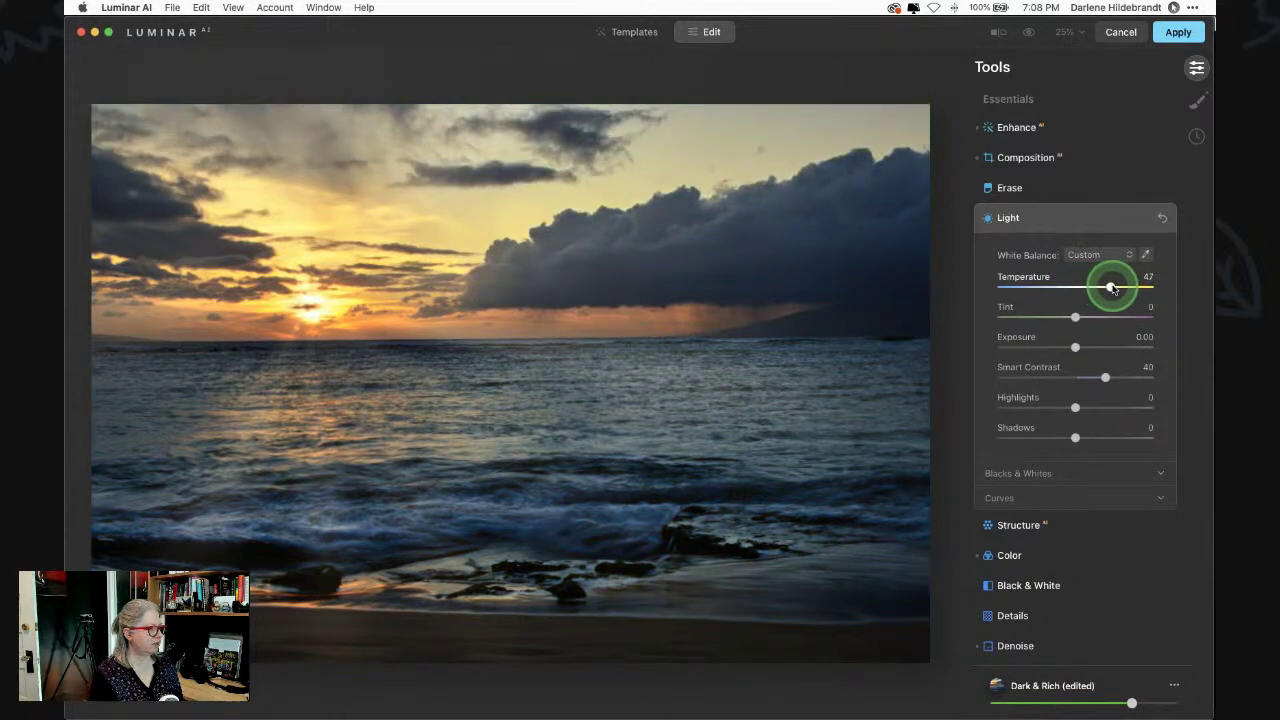
{"action": "left_click_drag", "start_coordinate": [1112, 288], "coordinate": [1080, 286]}
{"action": "left_click_drag", "start_coordinate": [1105, 377], "coordinate": [1097, 378]}
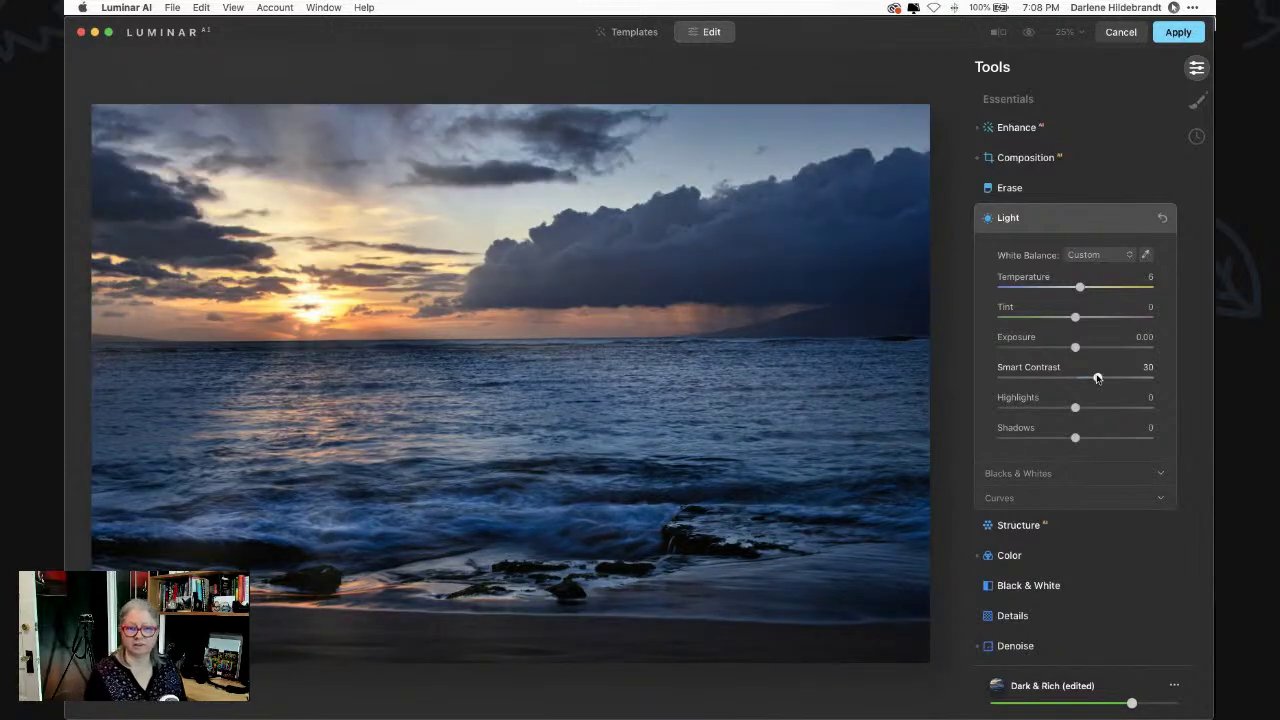
{"action": "left_click", "coordinate": [1097, 377]}
- Set the Light Tint to 5, try a cooler Temperature and bring it back close to neutral, and close the tool
{"action": "left_click", "coordinate": [1077, 348]}
{"action": "left_click", "coordinate": [1081, 290]}
{"action": "left_click_drag", "start_coordinate": [1075, 317], "coordinate": [1066, 287]}
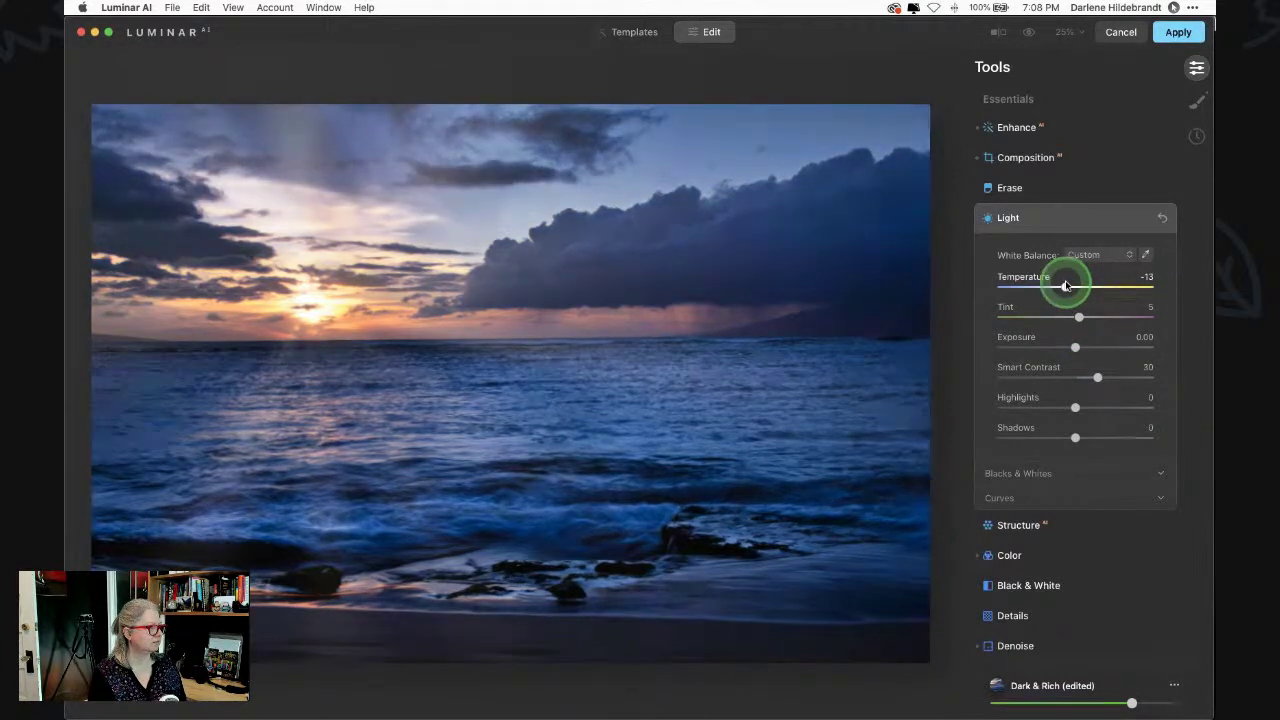
{"action": "left_click_drag", "start_coordinate": [1072, 288], "coordinate": [1077, 288]}
{"action": "left_click", "coordinate": [1074, 222]}
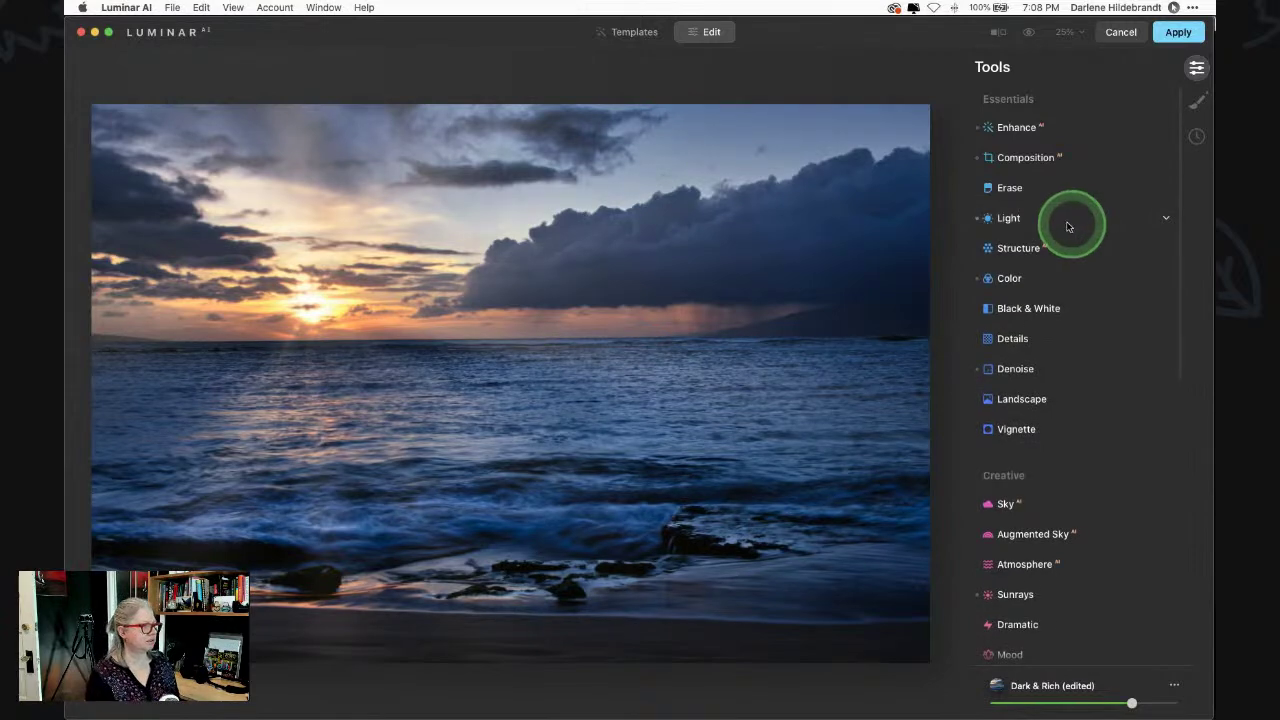
- Apply the Luminar edits, switch to Lightroom Classic and compare the sunset's virtual copy side by side with the new edit
{"action": "left_click", "coordinate": [1172, 33]}
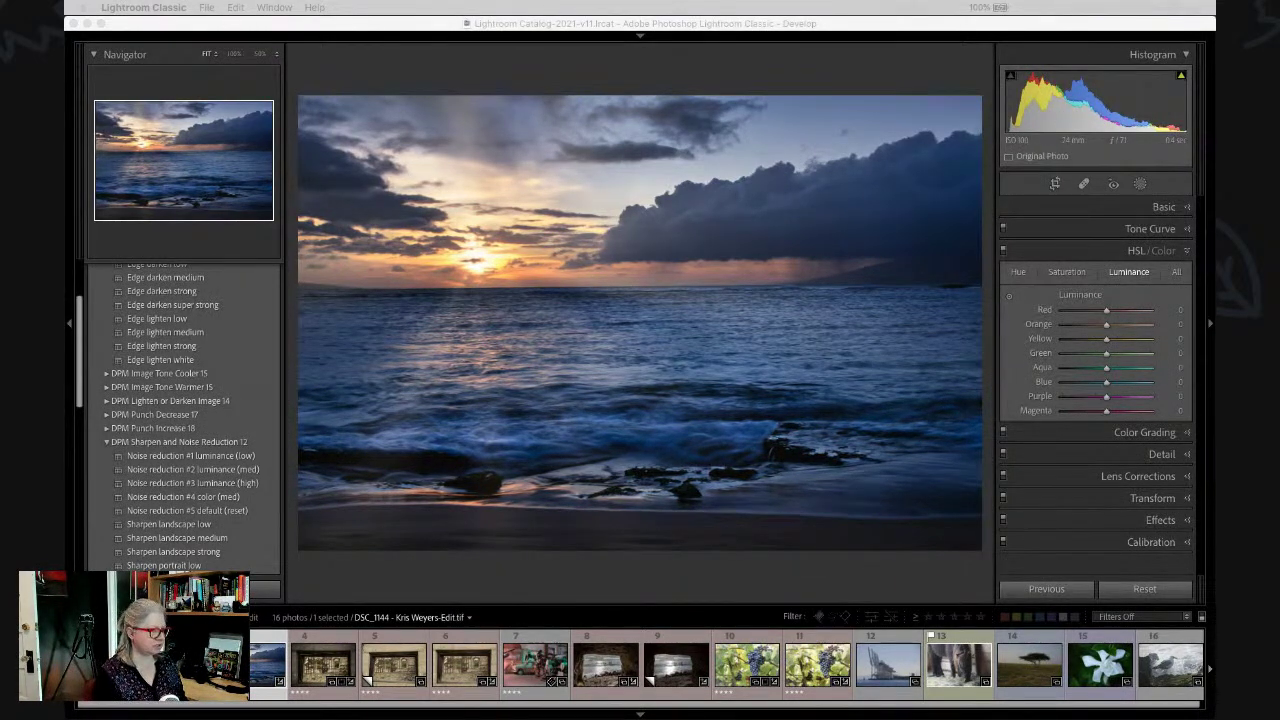
{"action": "left_click", "coordinate": [920, 573]}
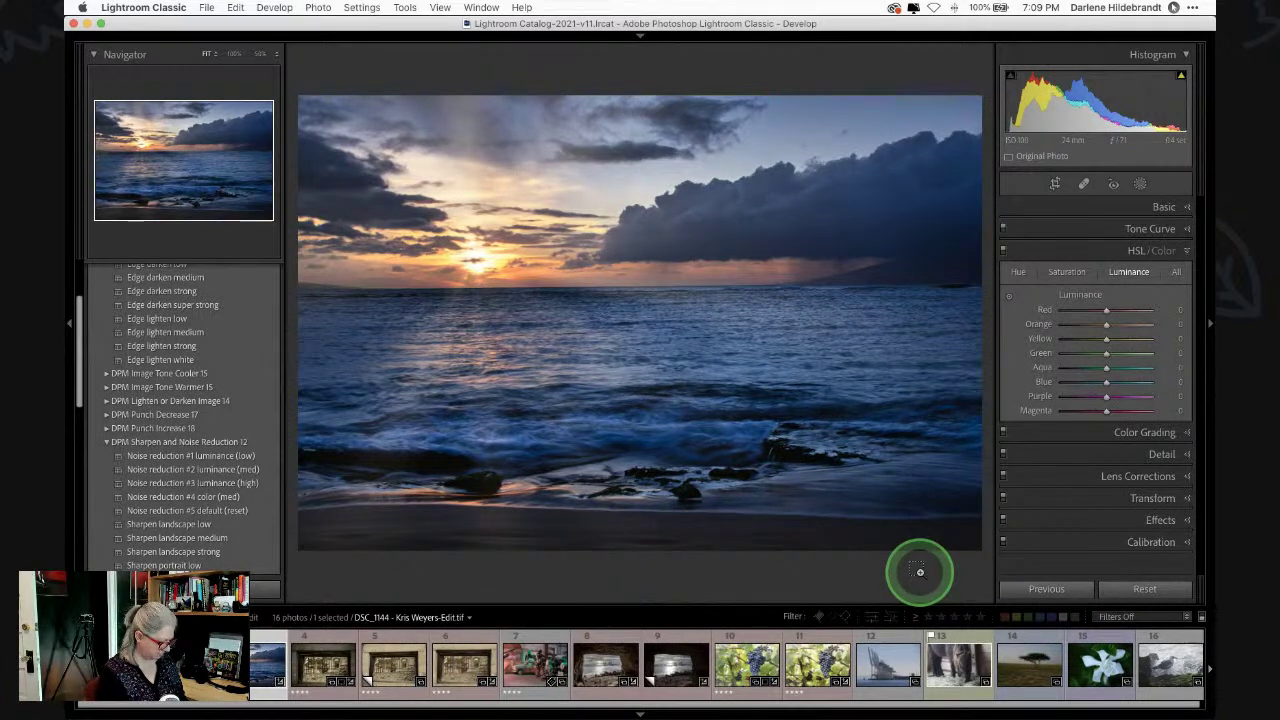
{"action": "key", "text": "super+shift+r"}
{"action": "key", "text": "n"}
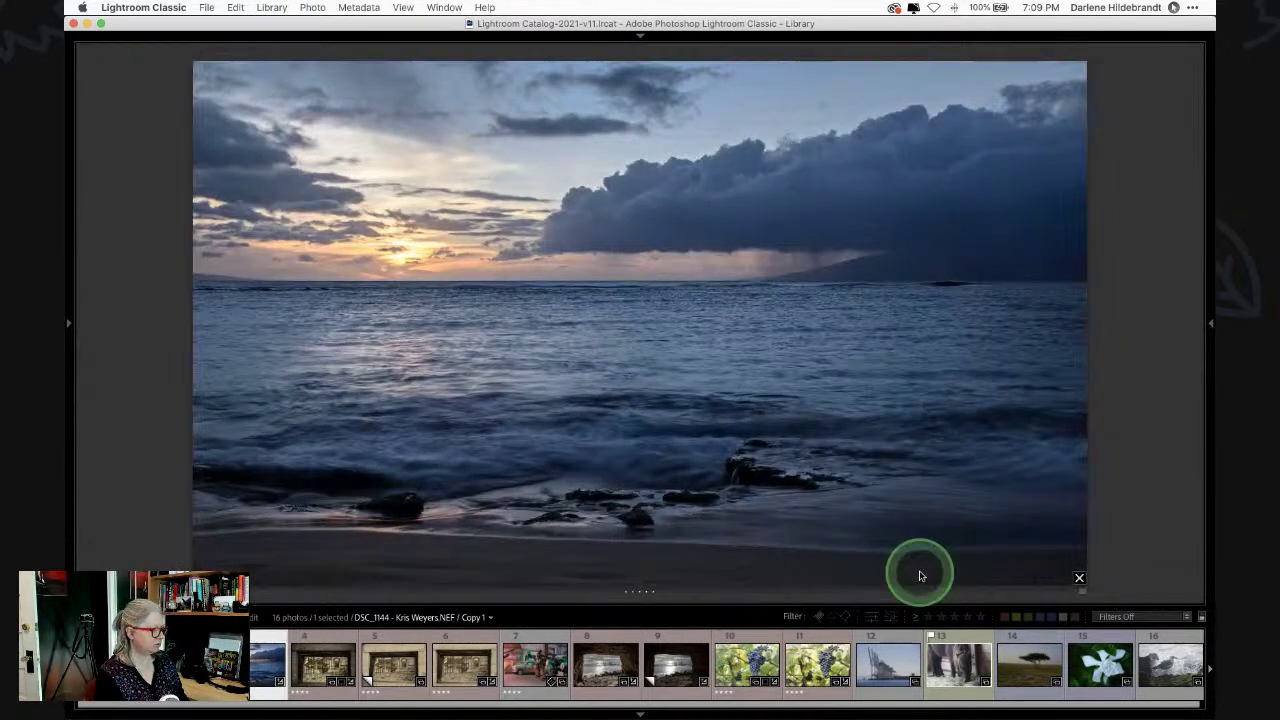
{"action": "key", "text": "c"}
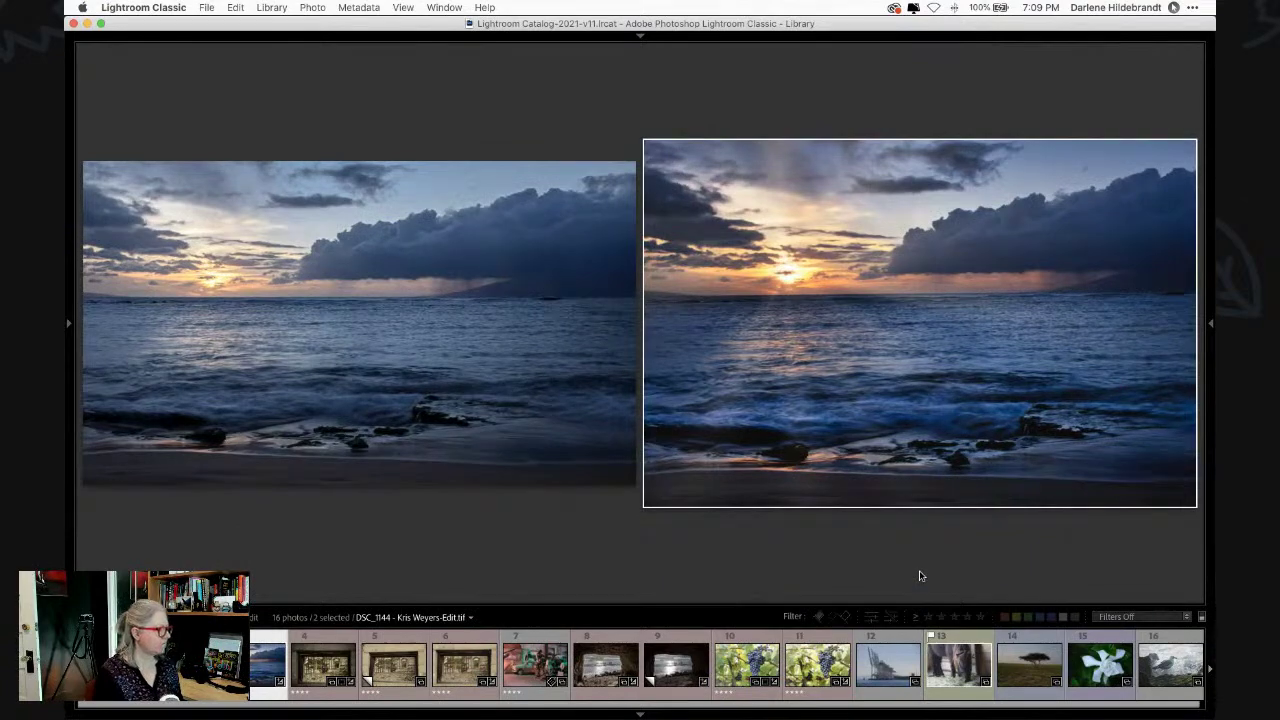
- View the sunset's virtual copy on its own from the Library grid, and compare it again with the Luminar version
{"action": "key", "text": "g"}
{"action": "left_click", "coordinate": [577, 279]}
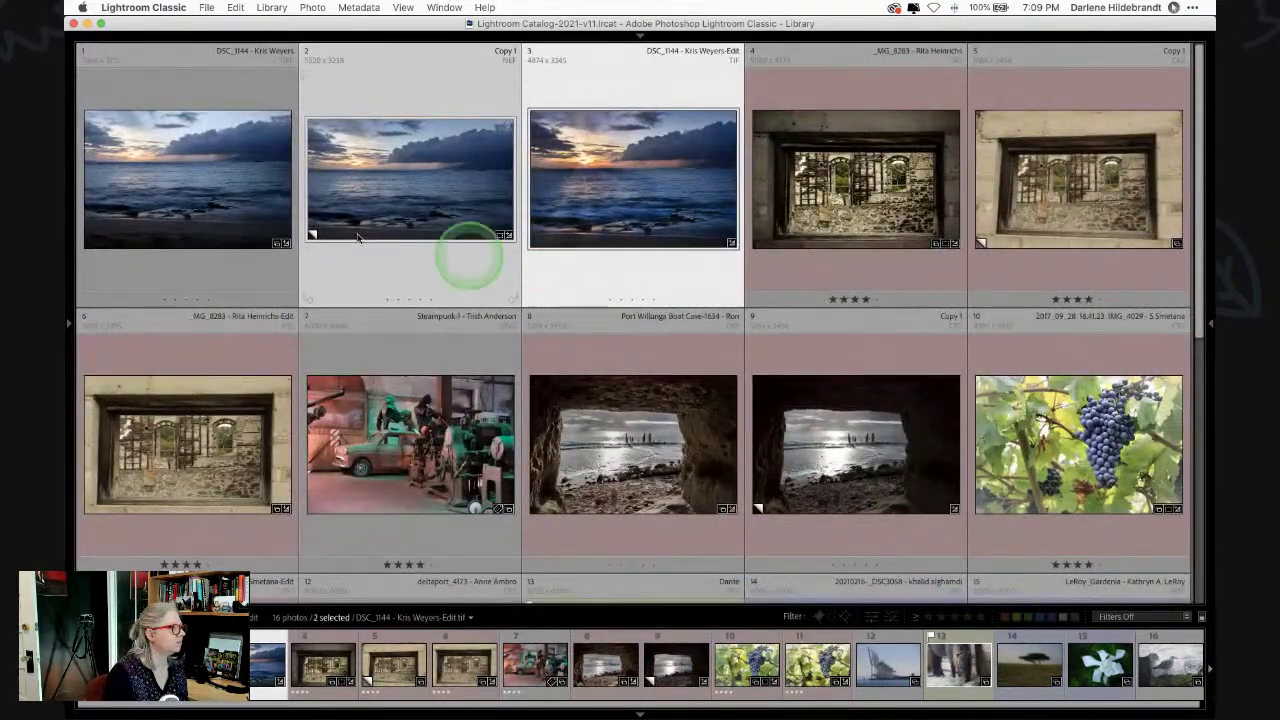
{"action": "left_click", "coordinate": [211, 209]}
{"action": "double_click", "coordinate": [211, 209]}
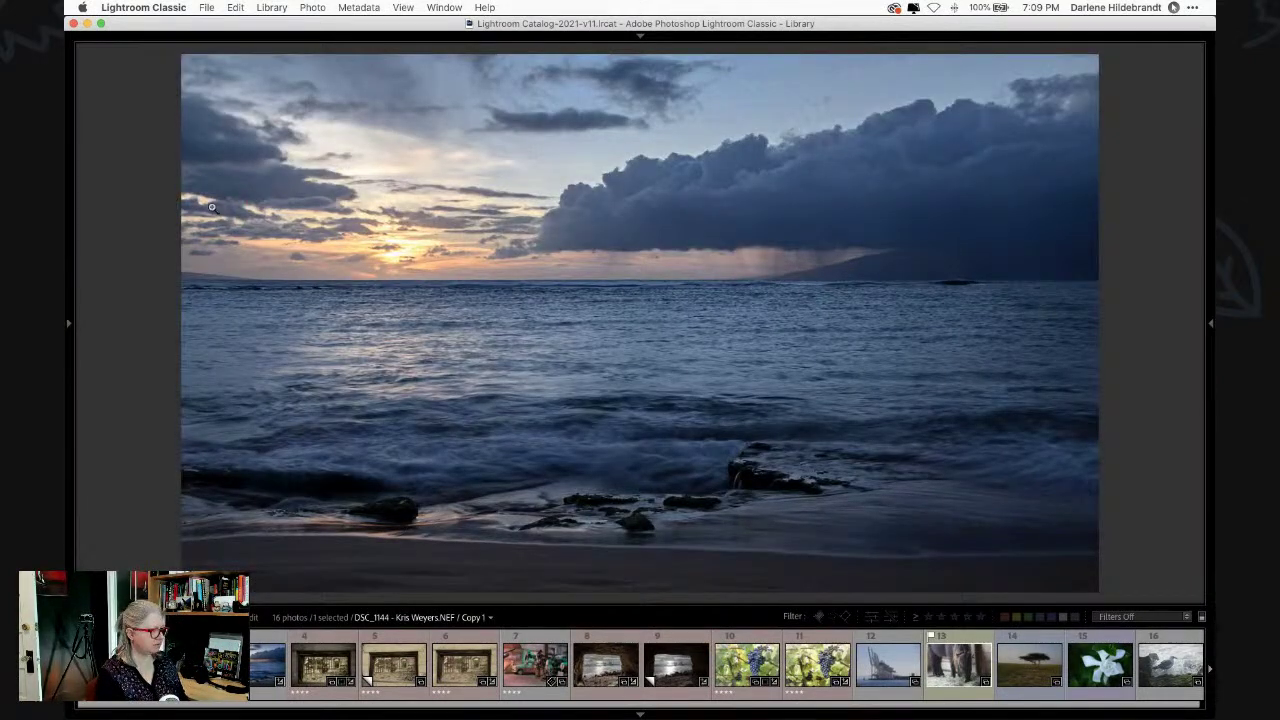
{"action": "left_click", "coordinate": [211, 207]}
{"action": "key", "text": "c"}
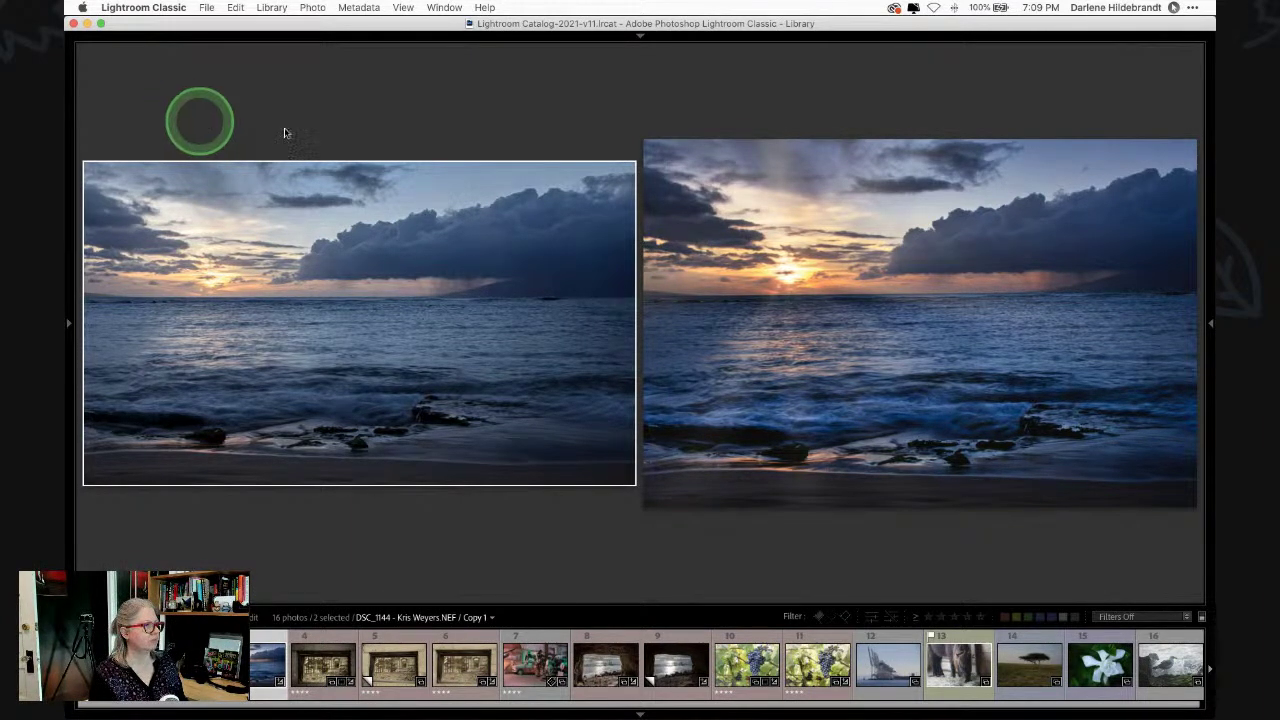
- Mark the three ocean sunset versions in the Library grid with the Red color label
{"action": "key", "text": "g"}
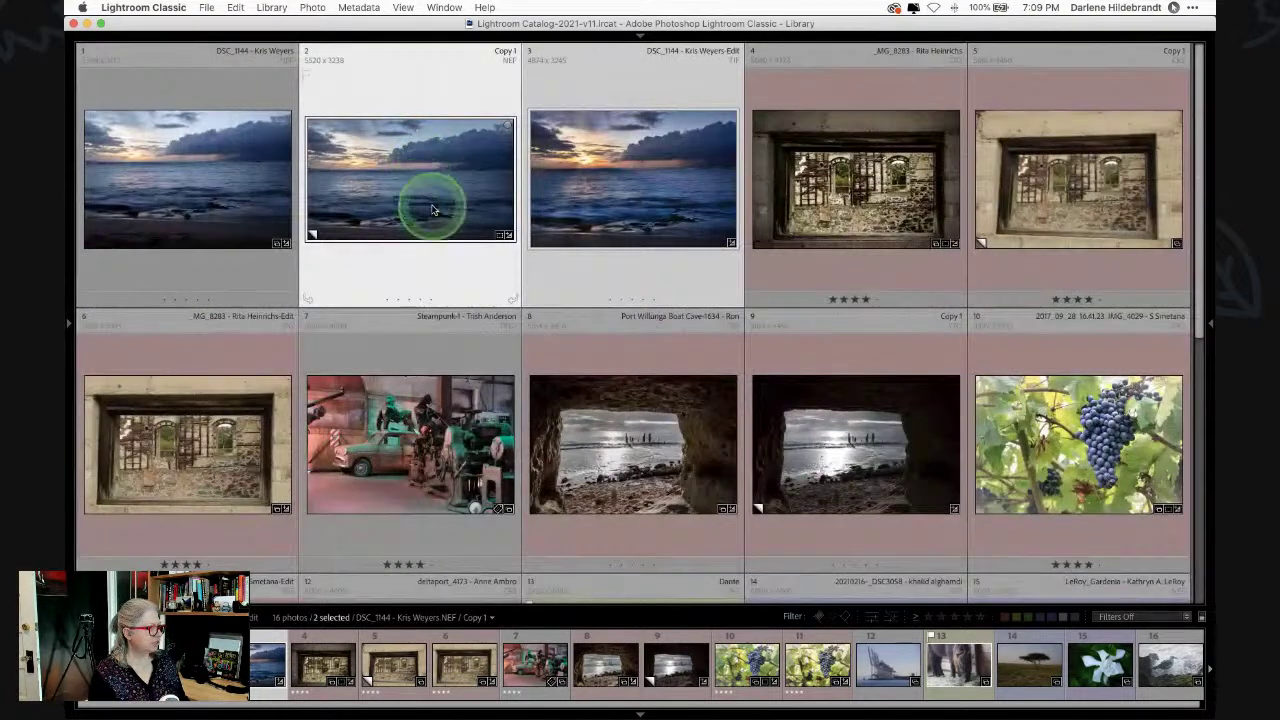
{"action": "left_click", "coordinate": [250, 183], "text": "shift"}
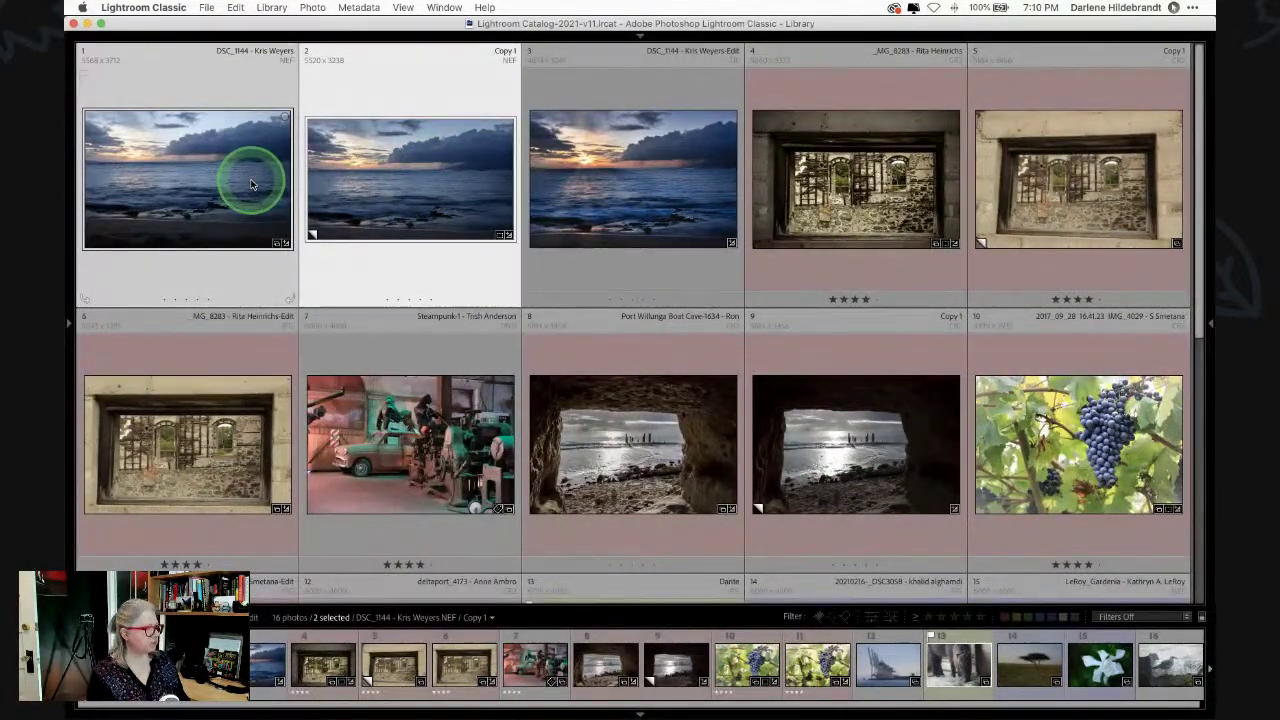
{"action": "key", "text": "6"}
{"action": "left_click", "coordinate": [477, 200]}
{"action": "left_click", "coordinate": [571, 191]}
- Open the pony photo Dante.JPG in the Develop module and show its Basic adjustments
{"action": "scroll", "coordinate": [579, 196], "scroll_direction": "down", "scroll_amount": 1}
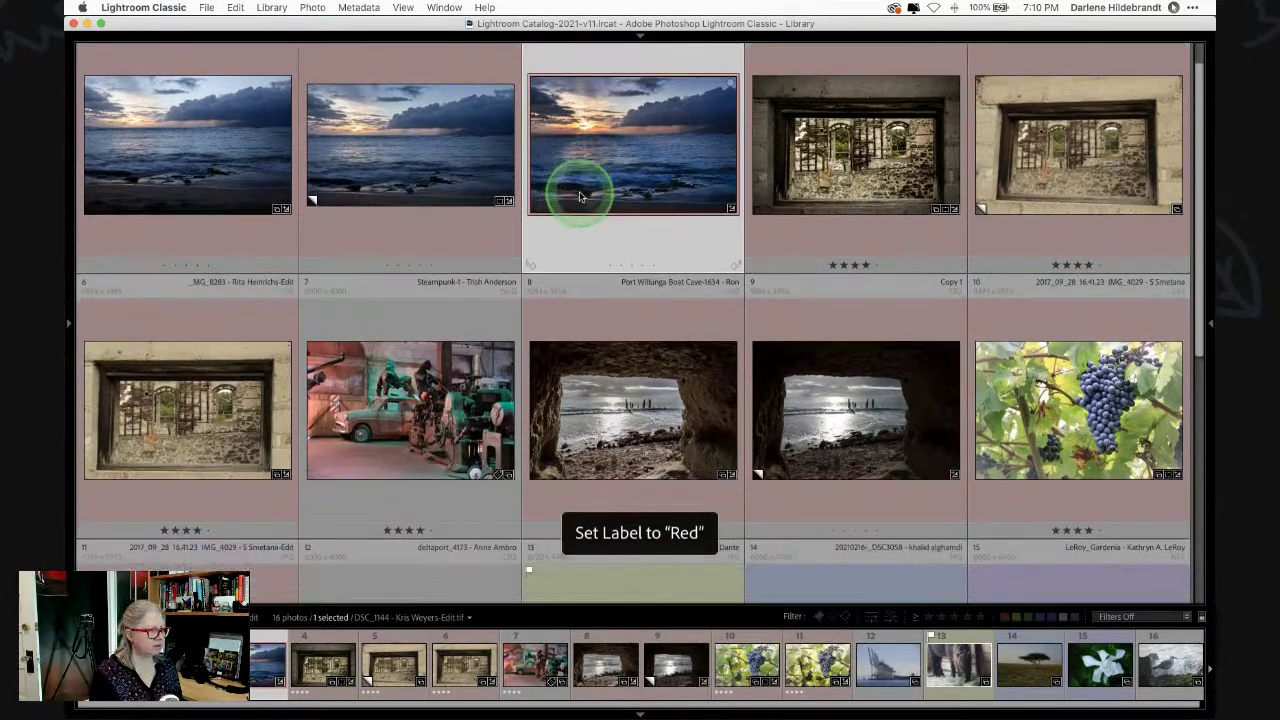
{"action": "scroll", "coordinate": [579, 193], "scroll_direction": "down", "scroll_amount": 3}
{"action": "scroll", "coordinate": [579, 191], "scroll_direction": "down", "scroll_amount": 3}
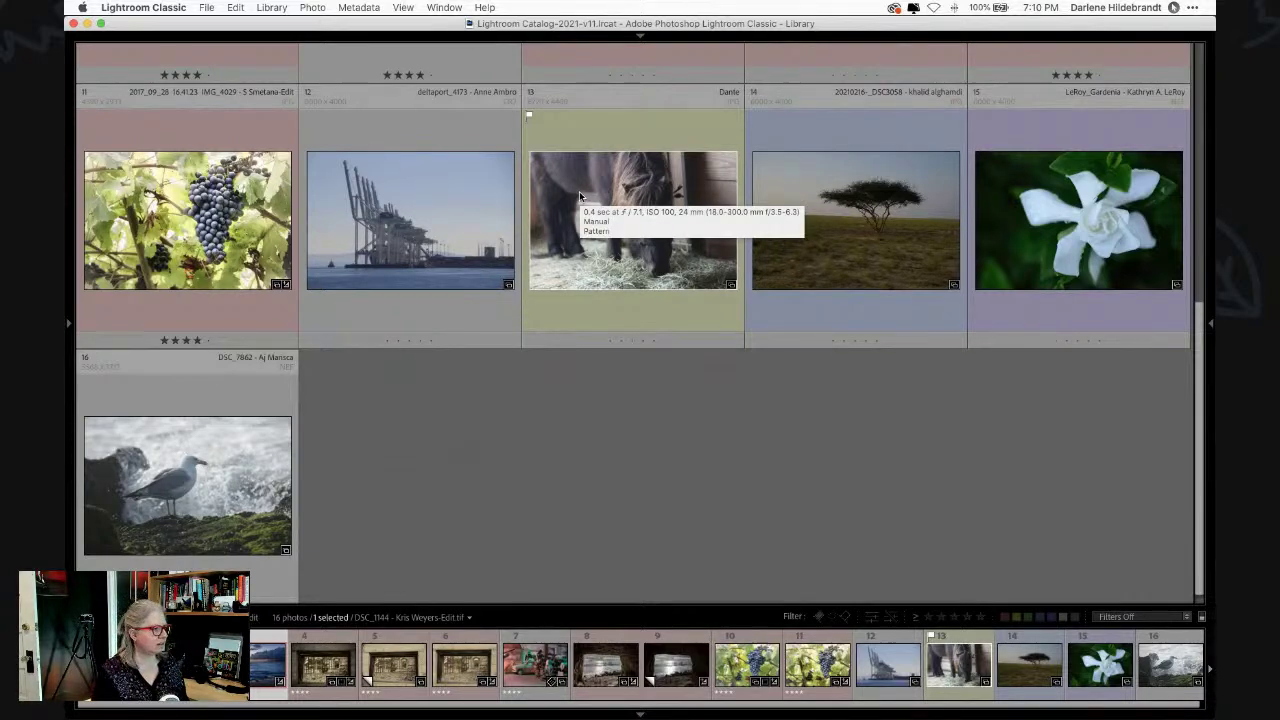
{"action": "left_click_drag", "start_coordinate": [579, 191], "coordinate": [592, 250]}
{"action": "double_click", "coordinate": [592, 250]}
{"action": "key", "text": "d"}
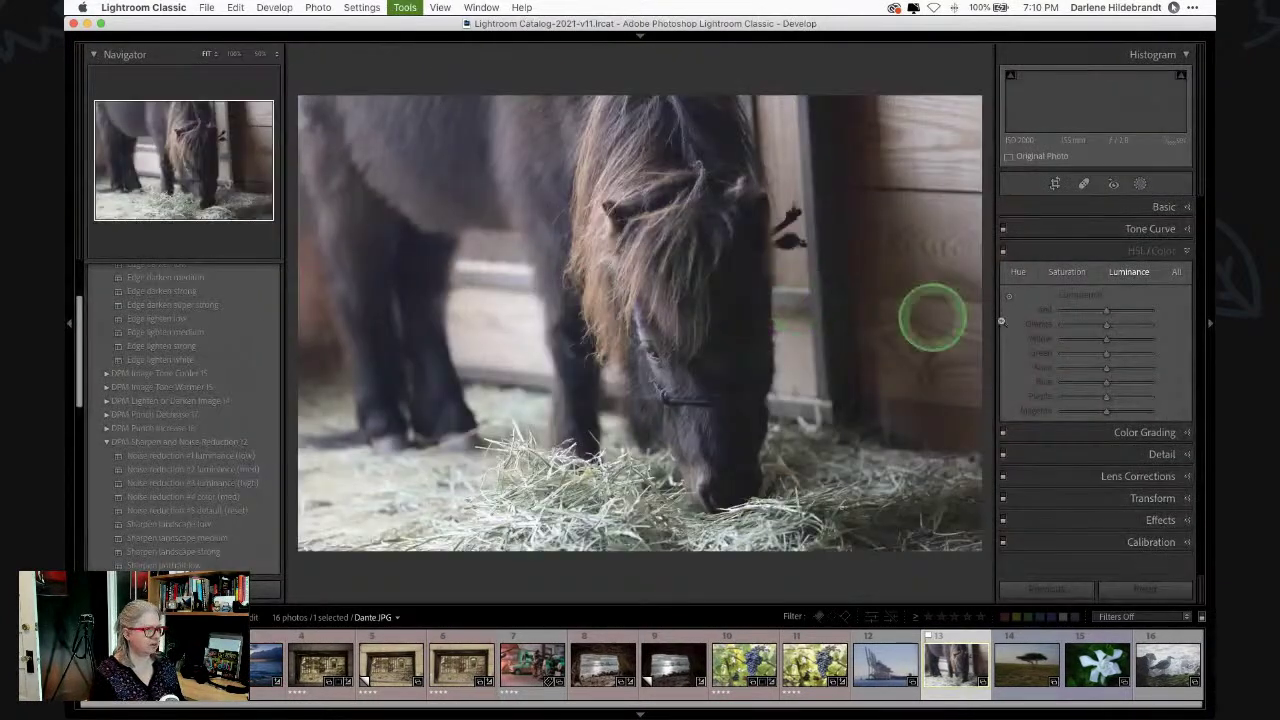
{"action": "left_click", "coordinate": [1158, 207]}
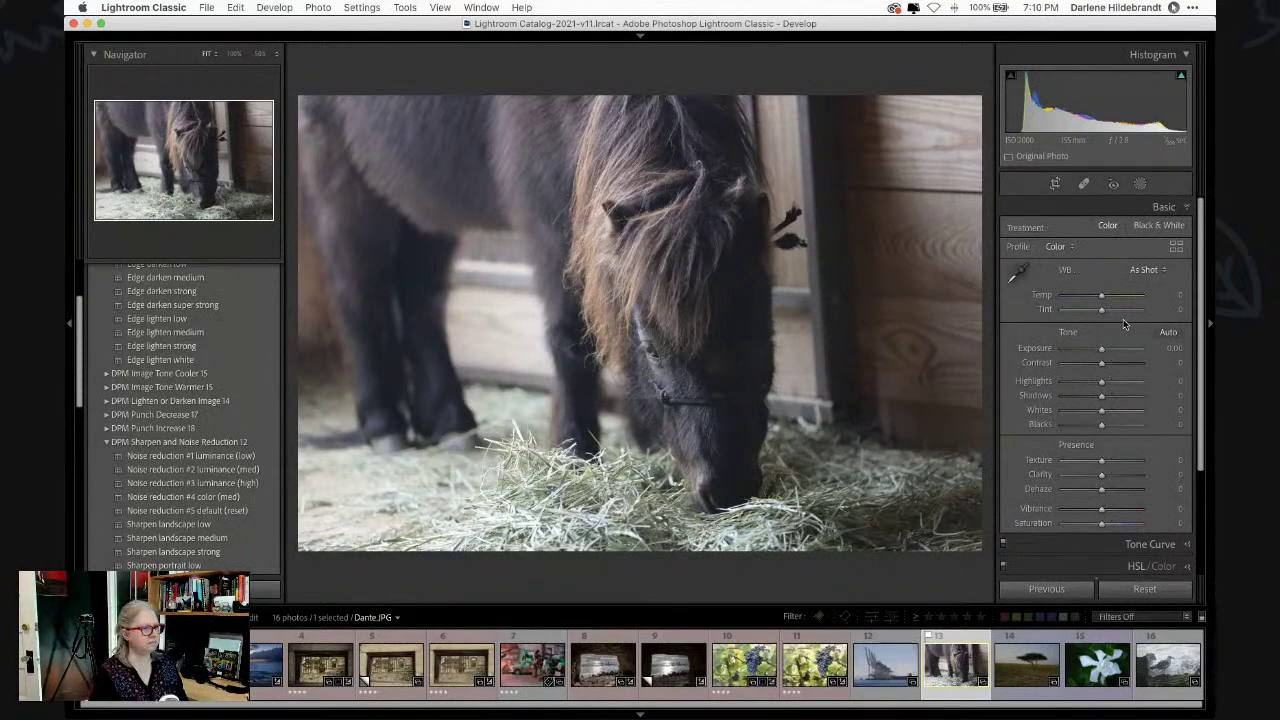
- Adjust the pony photo's Basic settings: Temp +10, Highlights −58, Shadows +22 and Blacks −56
{"action": "left_click", "coordinate": [1176, 247]}
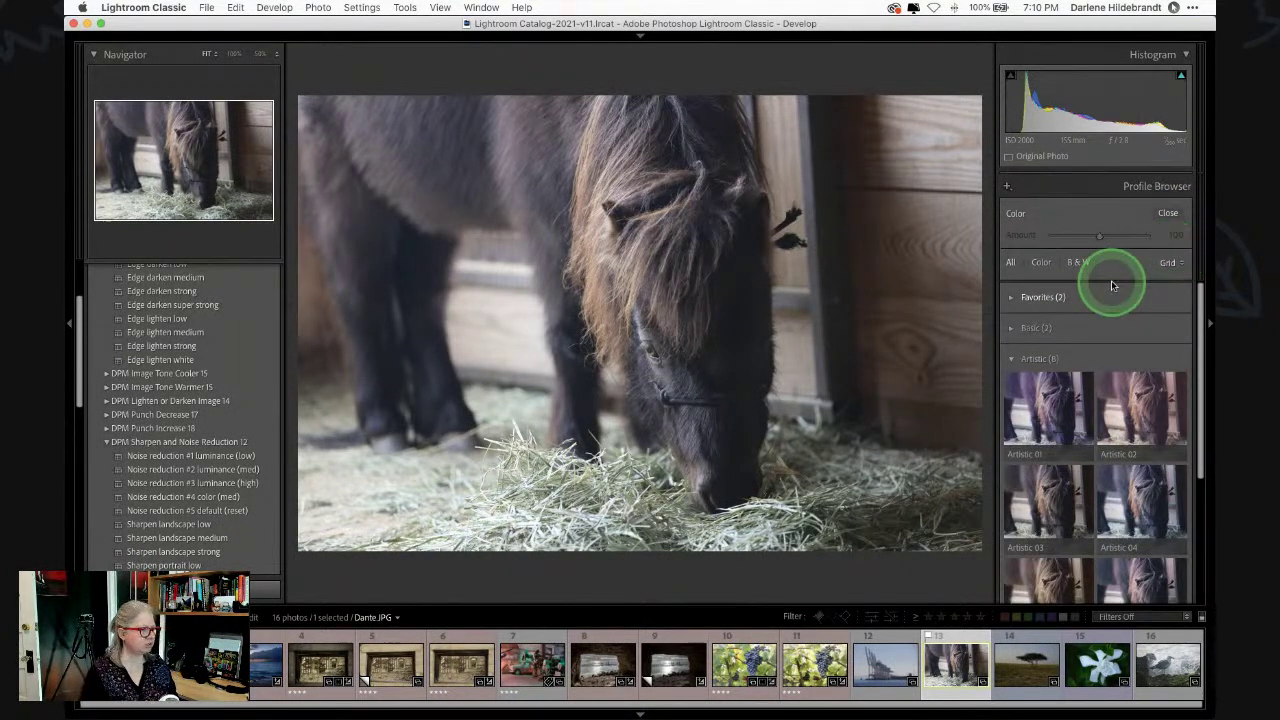
{"action": "left_click", "coordinate": [1164, 213]}
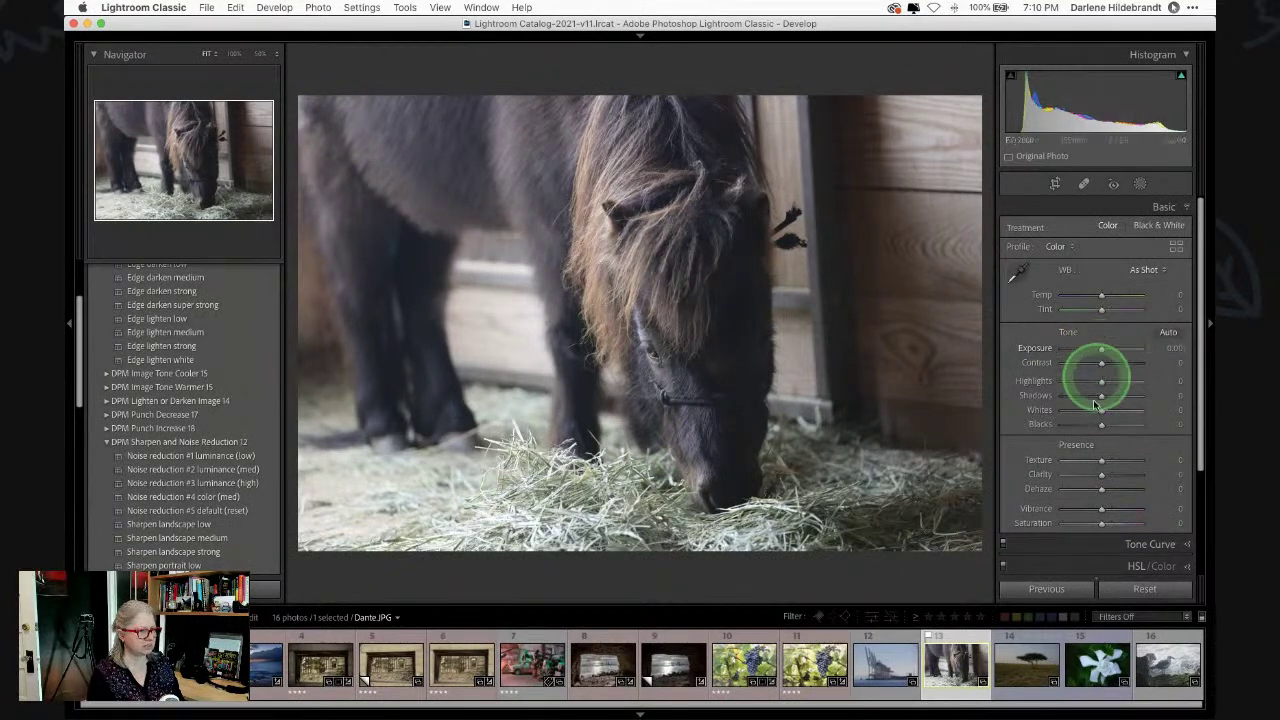
{"action": "left_click_drag", "start_coordinate": [1043, 413], "coordinate": [1096, 383]}
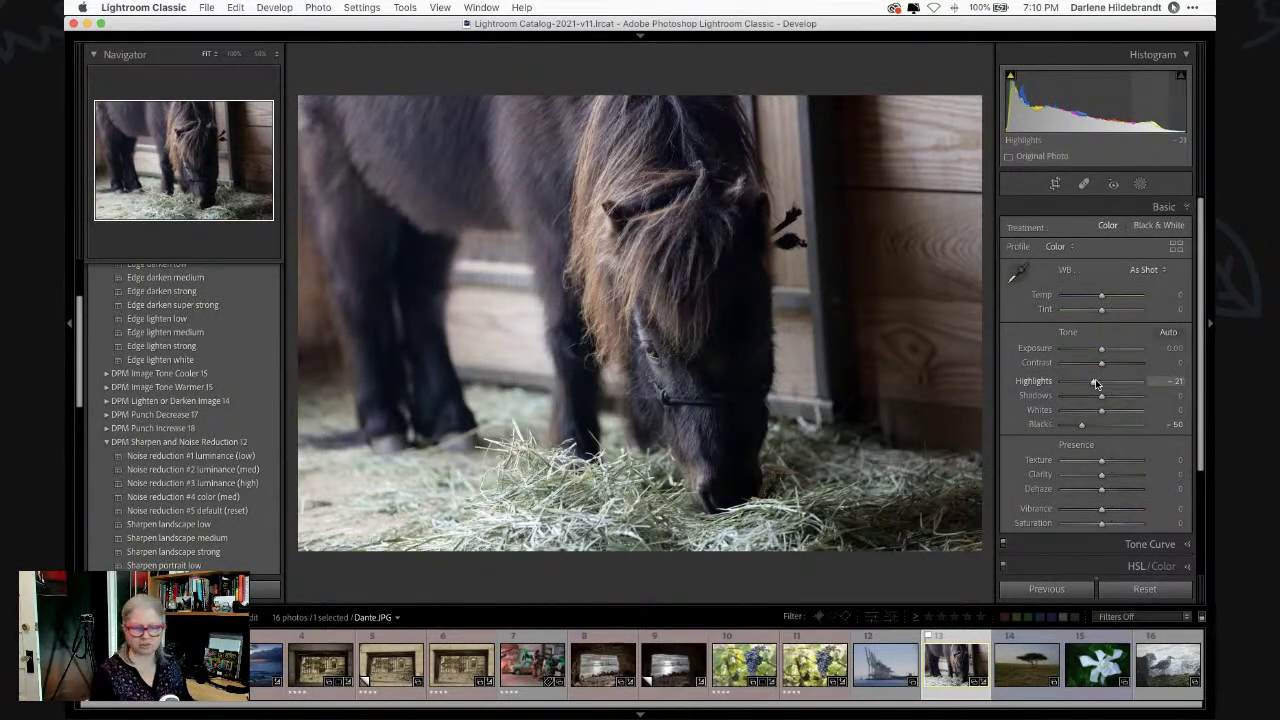
{"action": "left_click_drag", "start_coordinate": [1100, 295], "coordinate": [1103, 300]}
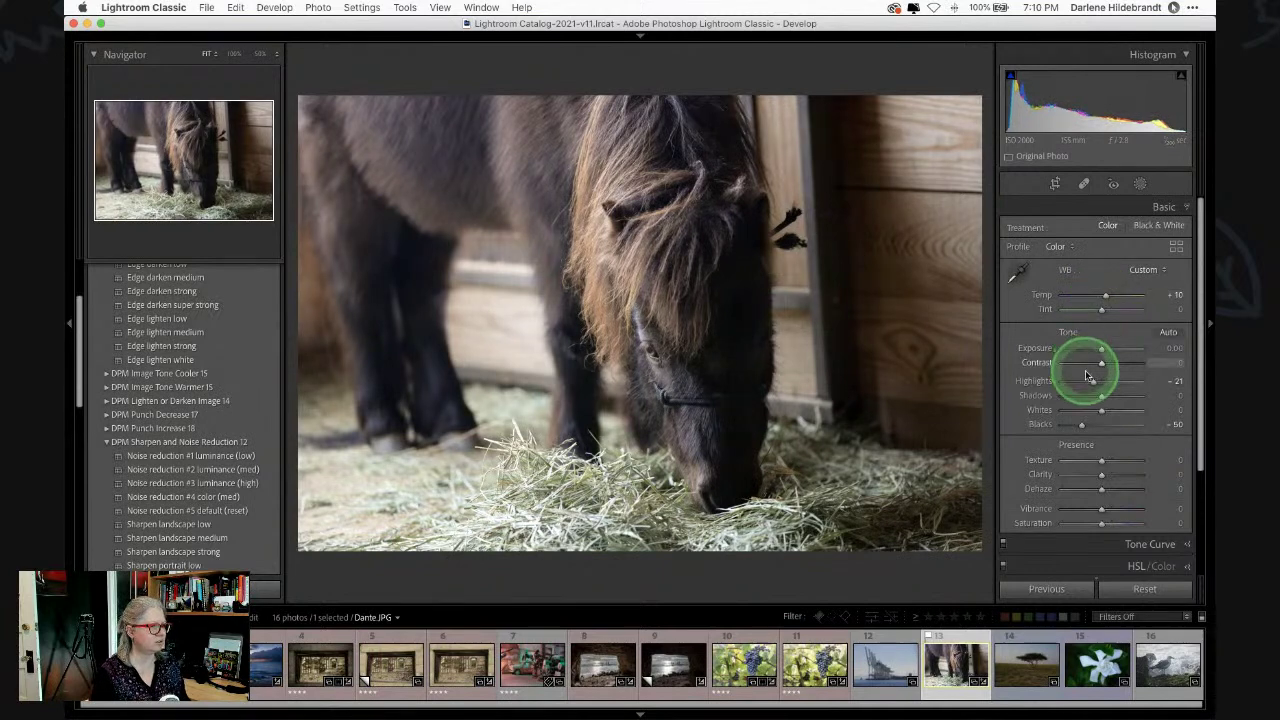
{"action": "left_click_drag", "start_coordinate": [1093, 382], "coordinate": [1094, 384]}
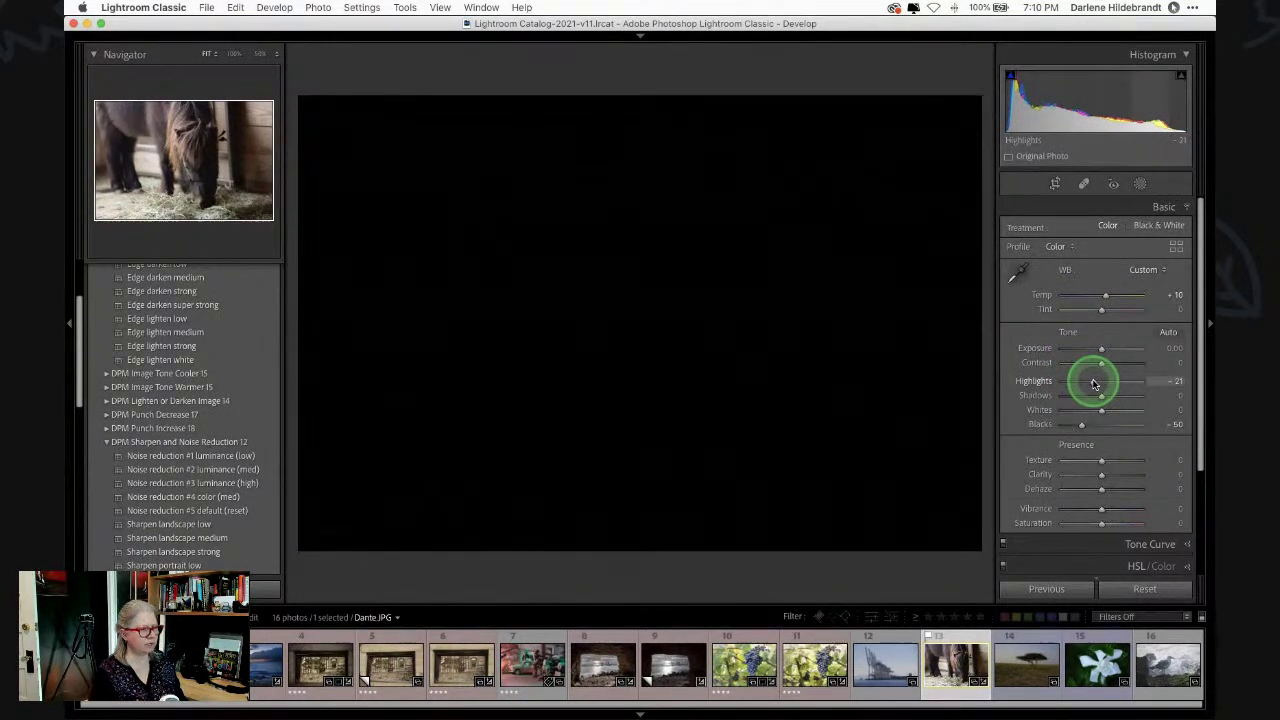
{"action": "left_click_drag", "start_coordinate": [1083, 382], "coordinate": [1081, 382]}
{"action": "left_click_drag", "start_coordinate": [1083, 432], "coordinate": [1111, 398]}
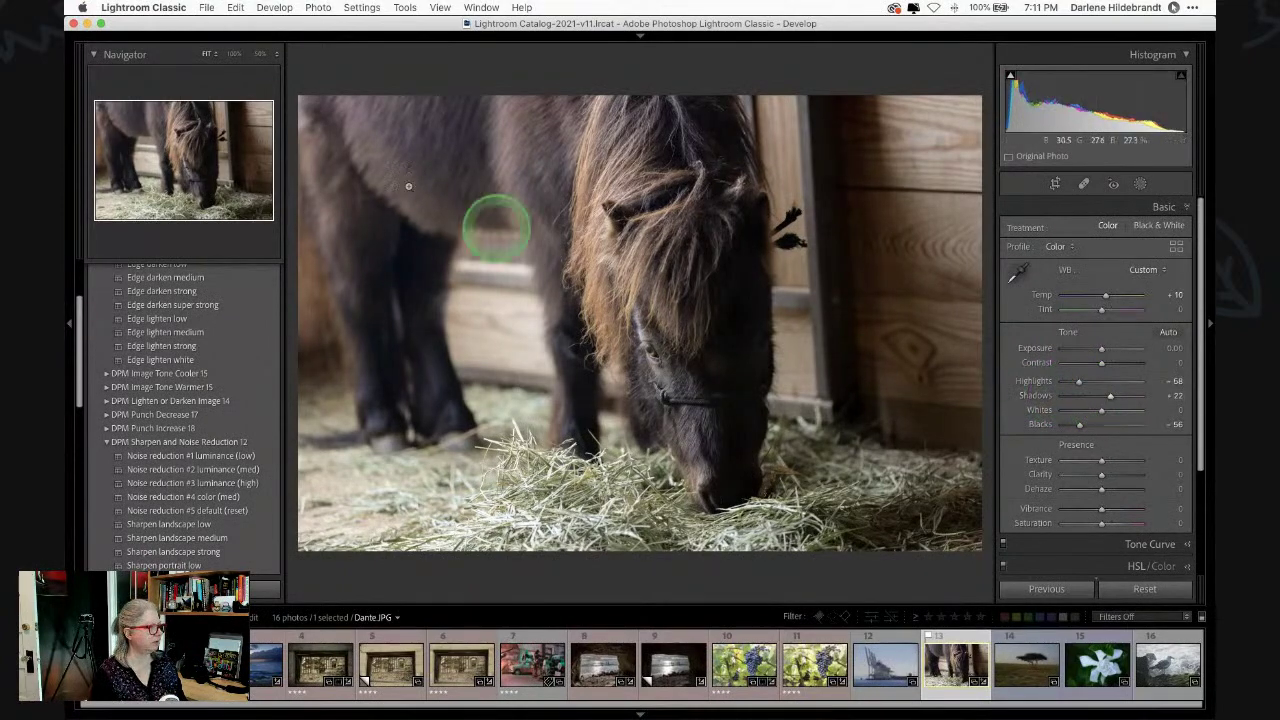
- Inspect the pony's face at 50% zoom, return to the full view and set Clarity to +11
{"action": "left_click", "coordinate": [259, 54]}
{"action": "scroll", "coordinate": [579, 338], "scroll_direction": "up", "scroll_amount": 5}
{"action": "scroll", "coordinate": [579, 338], "scroll_direction": "right", "scroll_amount": 3}
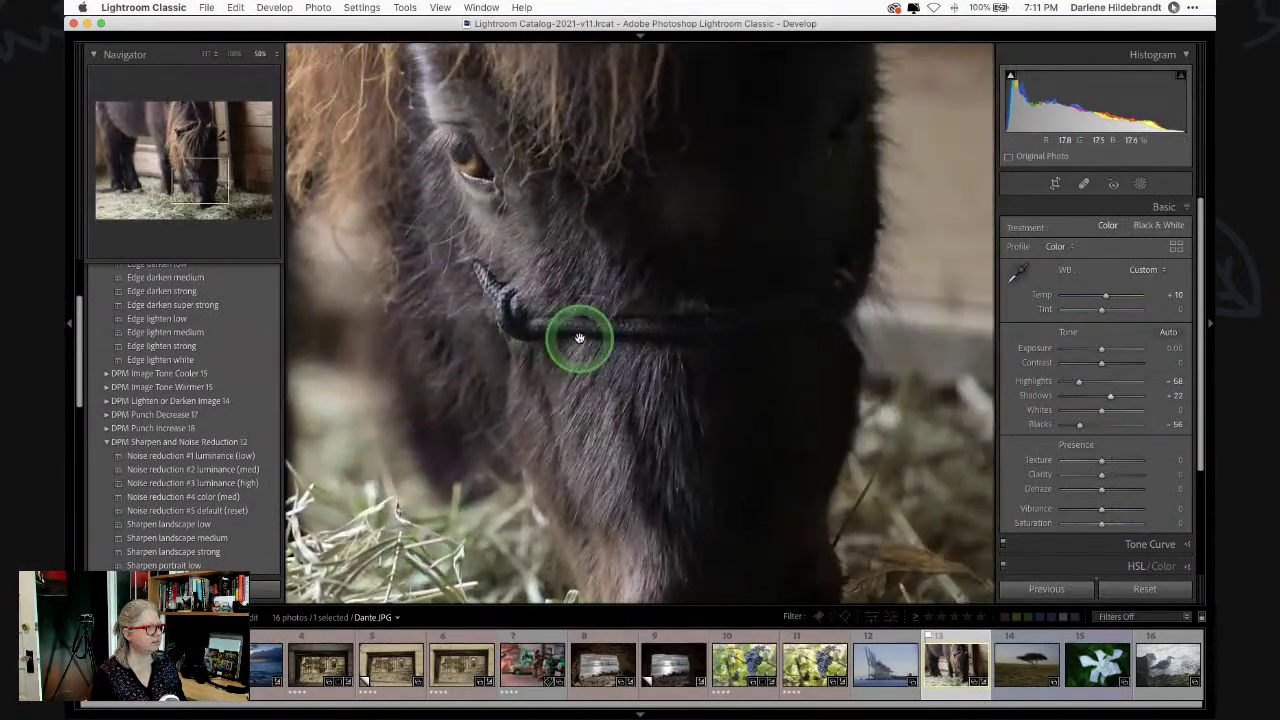
{"action": "left_click", "coordinate": [579, 338]}
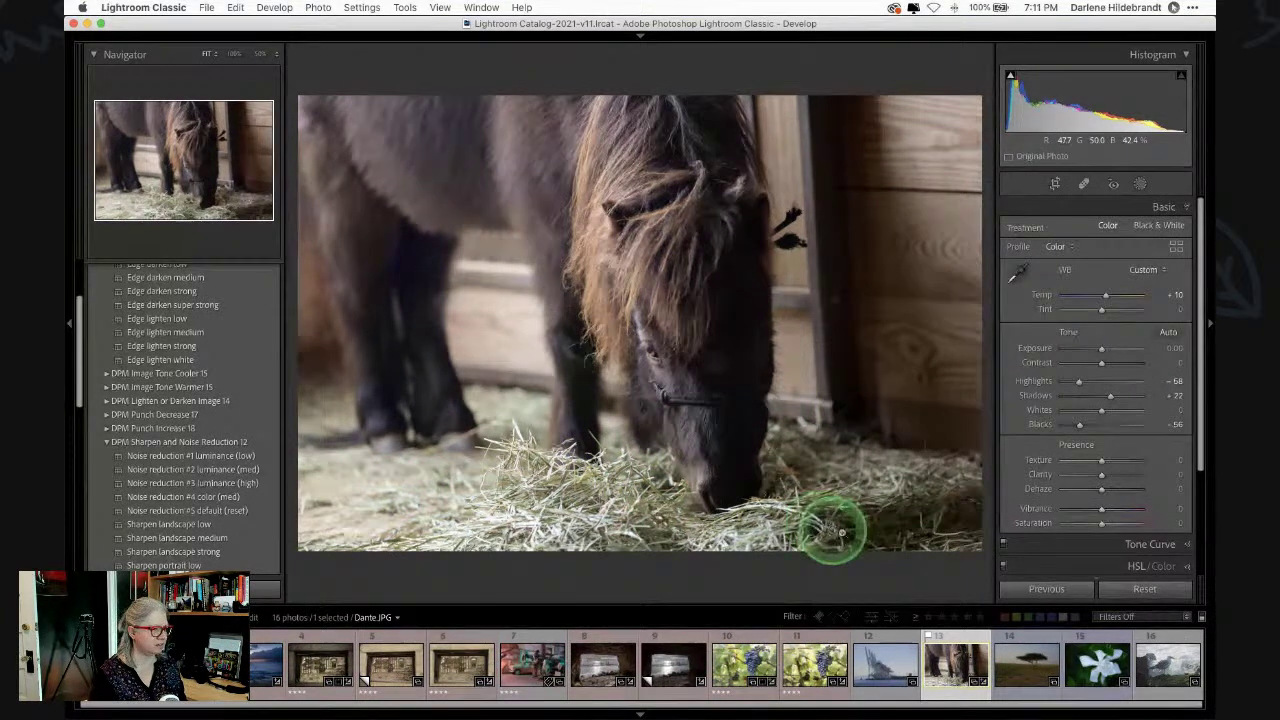
{"action": "left_click_drag", "start_coordinate": [1101, 474], "coordinate": [1106, 476]}
- Darken the hay with the HSL luminance targeted adjustment, taking Yellow to −93 and Green to −50
{"action": "scroll", "coordinate": [1110, 424], "scroll_direction": "down", "scroll_amount": 3}
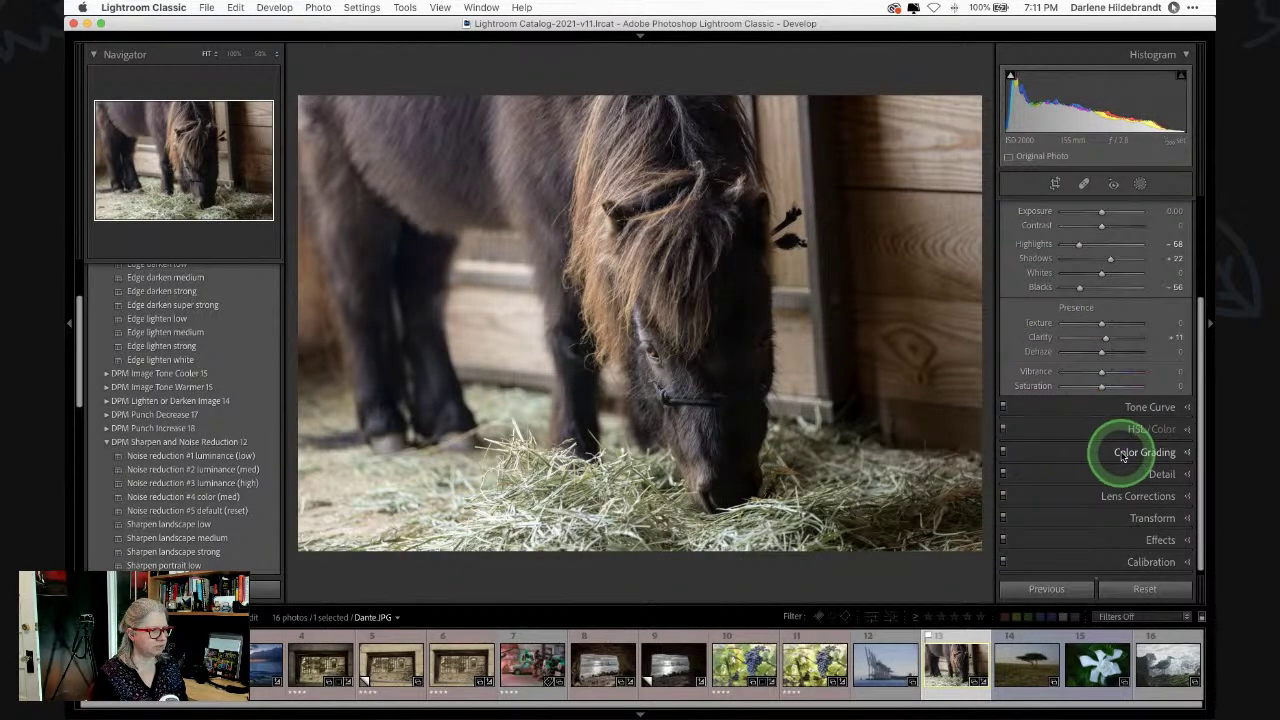
{"action": "left_click", "coordinate": [1110, 434]}
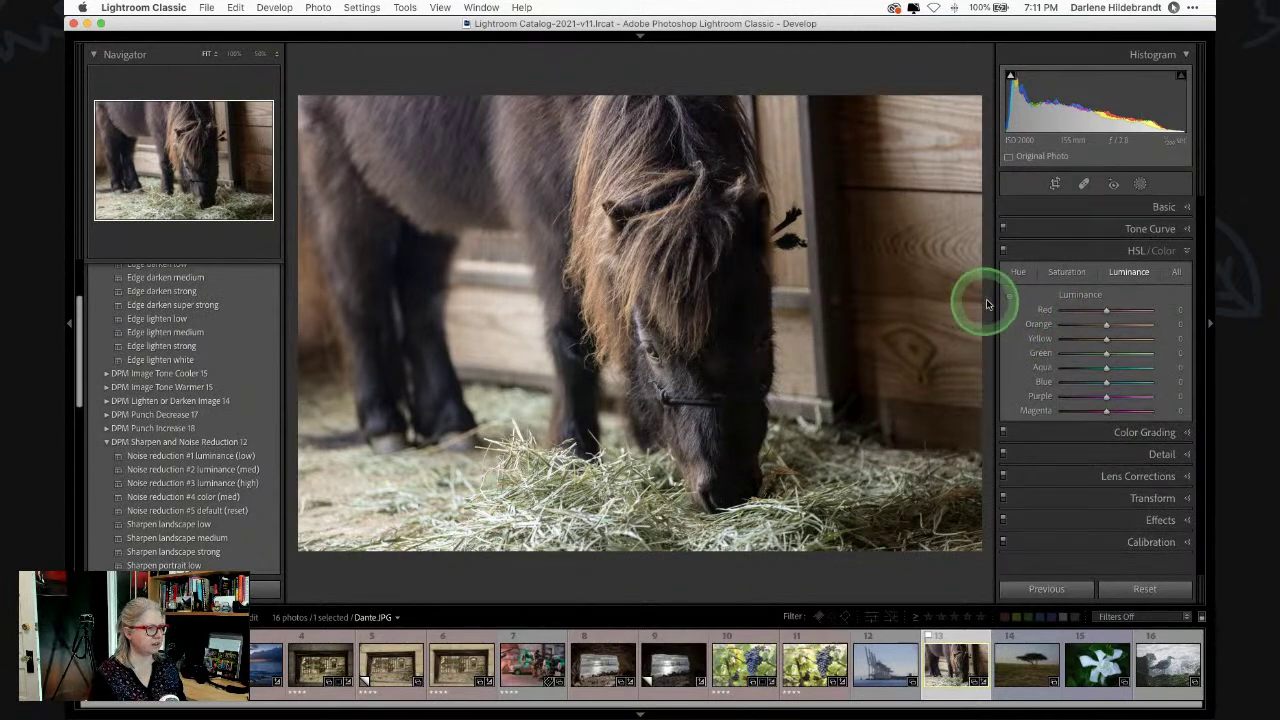
{"action": "left_click", "coordinate": [1010, 297]}
{"action": "left_click", "coordinate": [580, 490]}
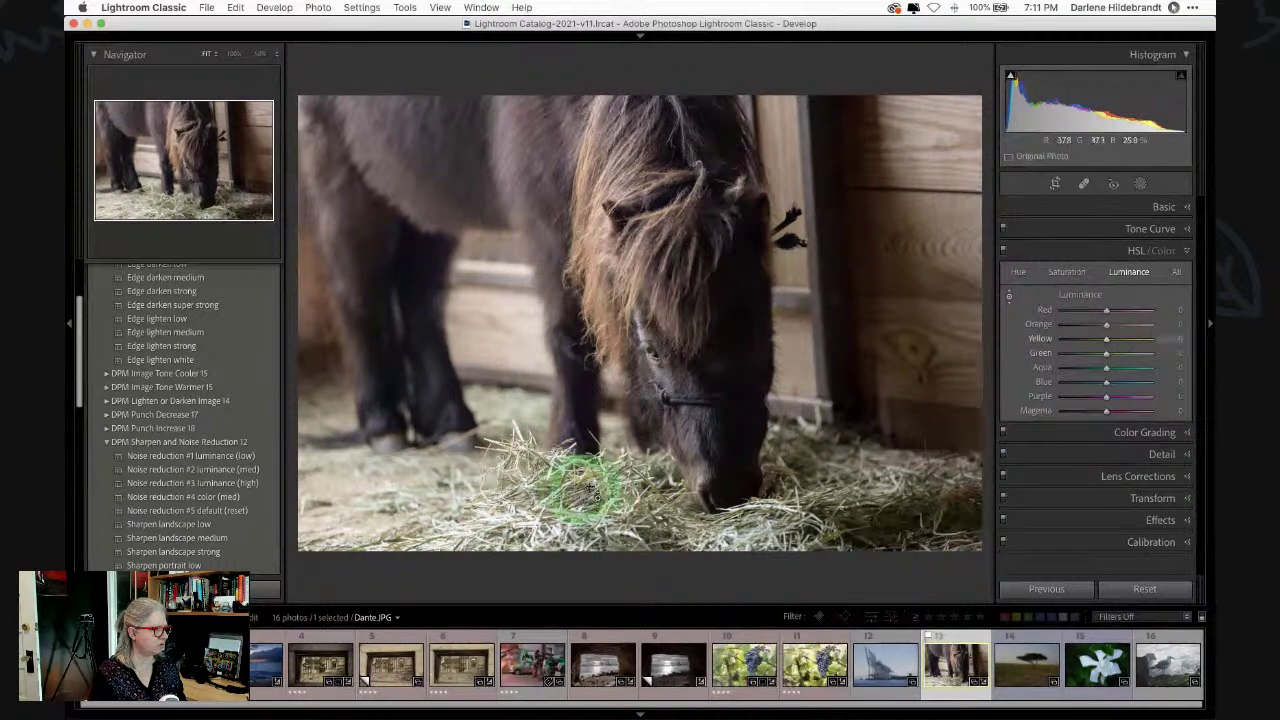
{"action": "left_click_drag", "start_coordinate": [590, 478], "coordinate": [634, 463]}
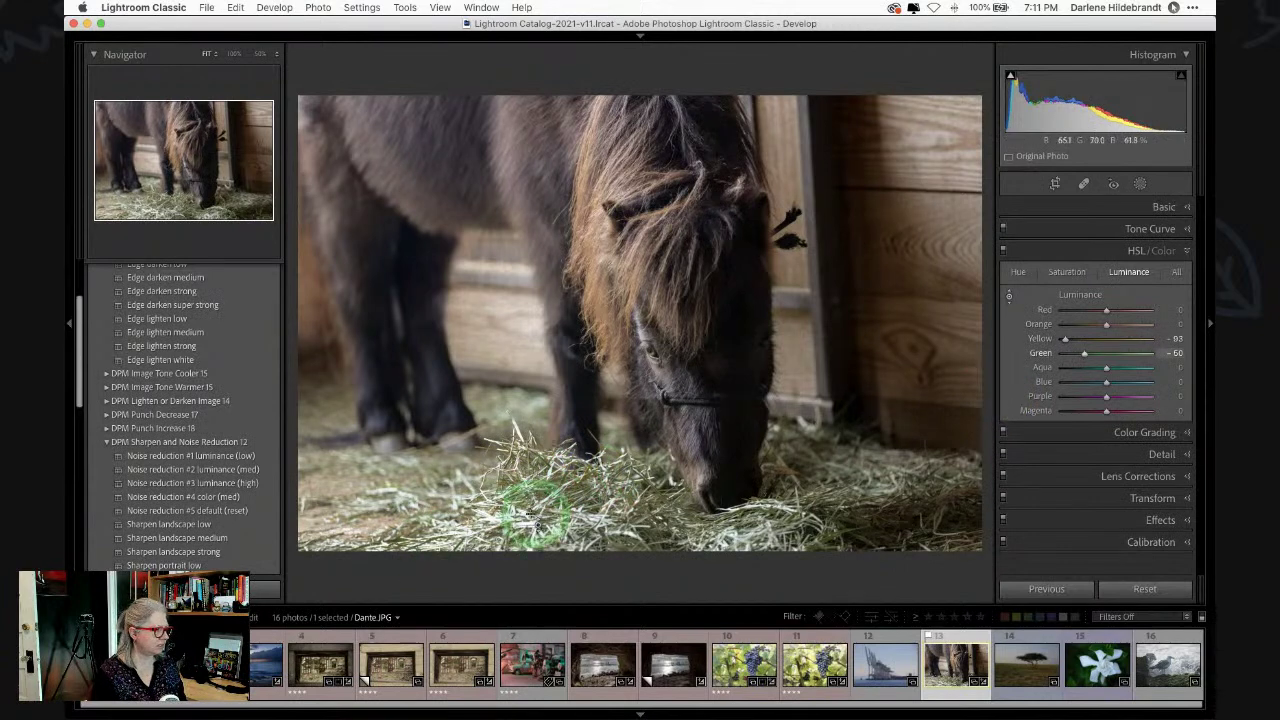
- Set the Yellow luminance to −39 and Orange to about −5, and compare the photo with the HSL adjustments off and on
{"action": "mouse_move", "coordinate": [1064, 338]}
{"action": "left_mouse_down"}
{"action": "mouse_move", "coordinate": [1126, 341]}
{"action": "mouse_move", "coordinate": [980, 334]}
{"action": "mouse_move", "coordinate": [1089, 338]}
{"action": "left_mouse_up"}
{"action": "mouse_move", "coordinate": [1090, 324]}
{"action": "left_mouse_down"}
{"action": "mouse_move", "coordinate": [1114, 324]}
{"action": "mouse_move", "coordinate": [1078, 322]}
{"action": "mouse_move", "coordinate": [1137, 324]}
{"action": "mouse_move", "coordinate": [1043, 314]}
{"action": "mouse_move", "coordinate": [1143, 323]}
{"action": "mouse_move", "coordinate": [1076, 325]}
{"action": "mouse_move", "coordinate": [1105, 323]}
{"action": "left_mouse_up"}
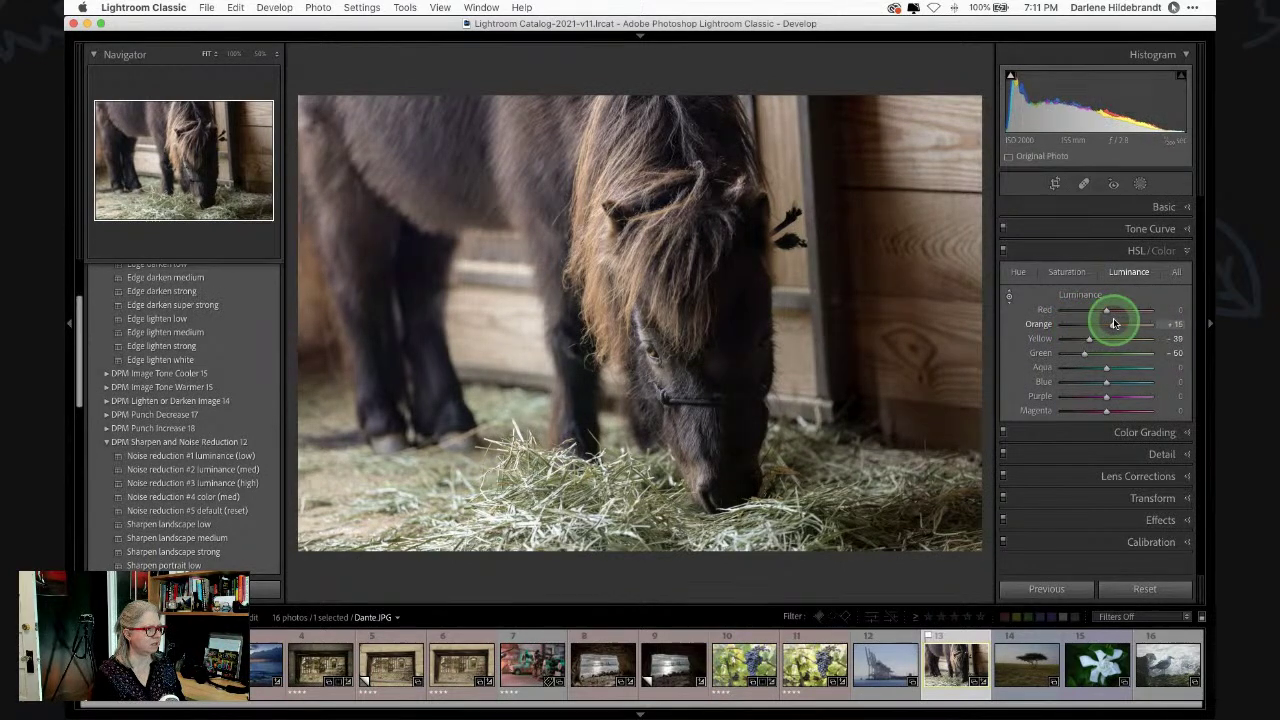
{"action": "mouse_move", "coordinate": [1105, 323]}
{"action": "left_mouse_down"}
{"action": "mouse_move", "coordinate": [1120, 306]}
{"action": "mouse_move", "coordinate": [1040, 306]}
{"action": "mouse_move", "coordinate": [1106, 310]}
{"action": "left_mouse_up"}
{"action": "left_click", "coordinate": [973, 261]}
{"action": "left_click_drag", "start_coordinate": [973, 261], "coordinate": [1004, 254]}
{"action": "left_click", "coordinate": [1003, 250]}
{"action": "left_click", "coordinate": [1003, 250]}
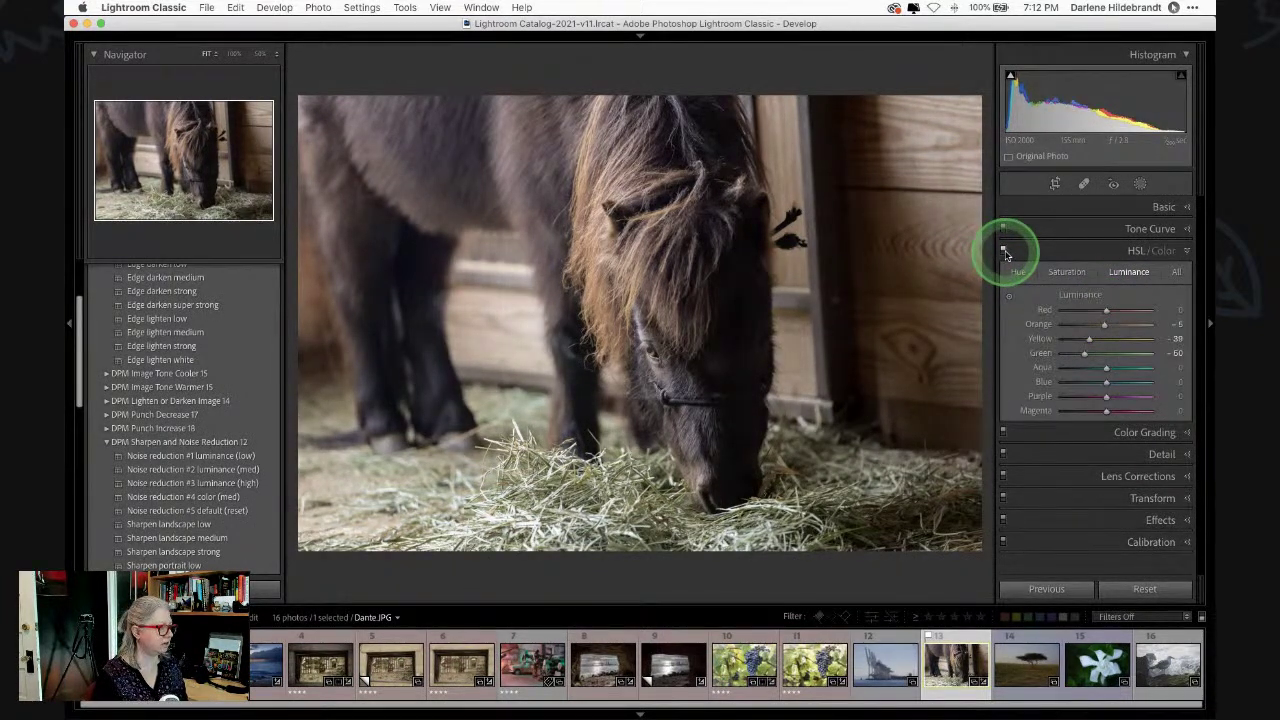
- Create a Select Subject mask of the pony and expand its components
{"action": "left_click", "coordinate": [1140, 185]}
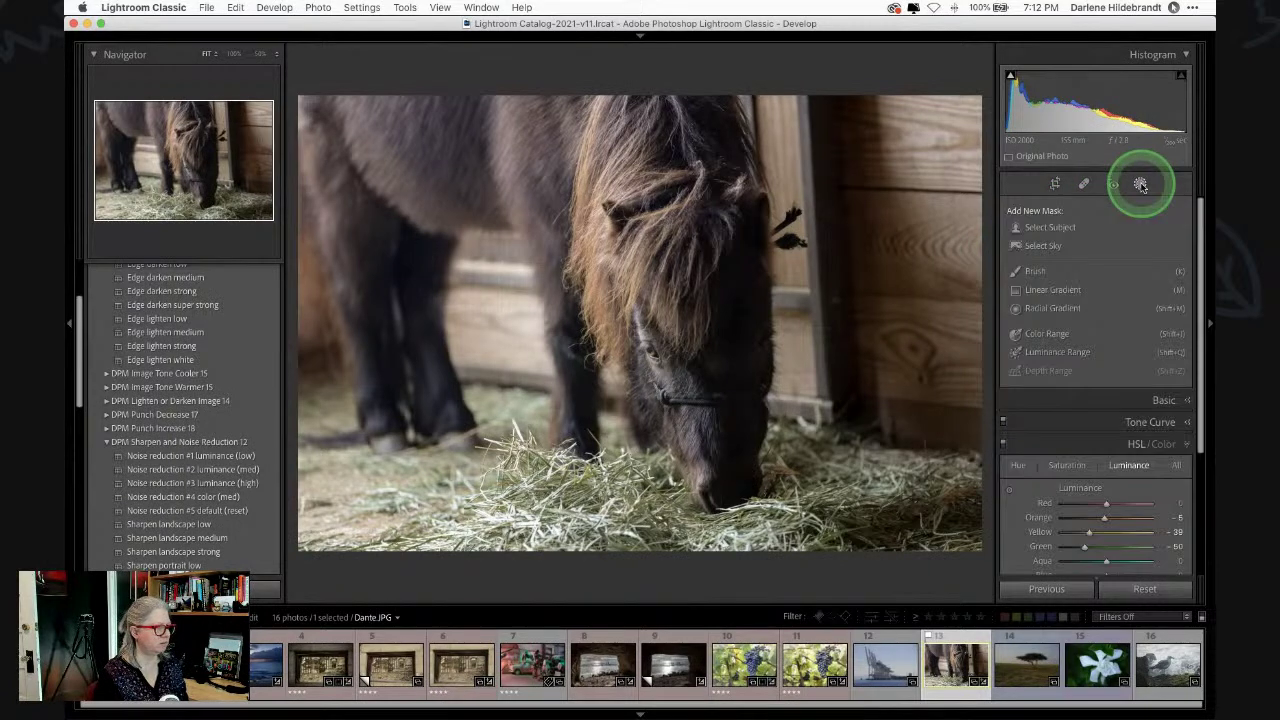
{"action": "left_click", "coordinate": [1046, 228]}
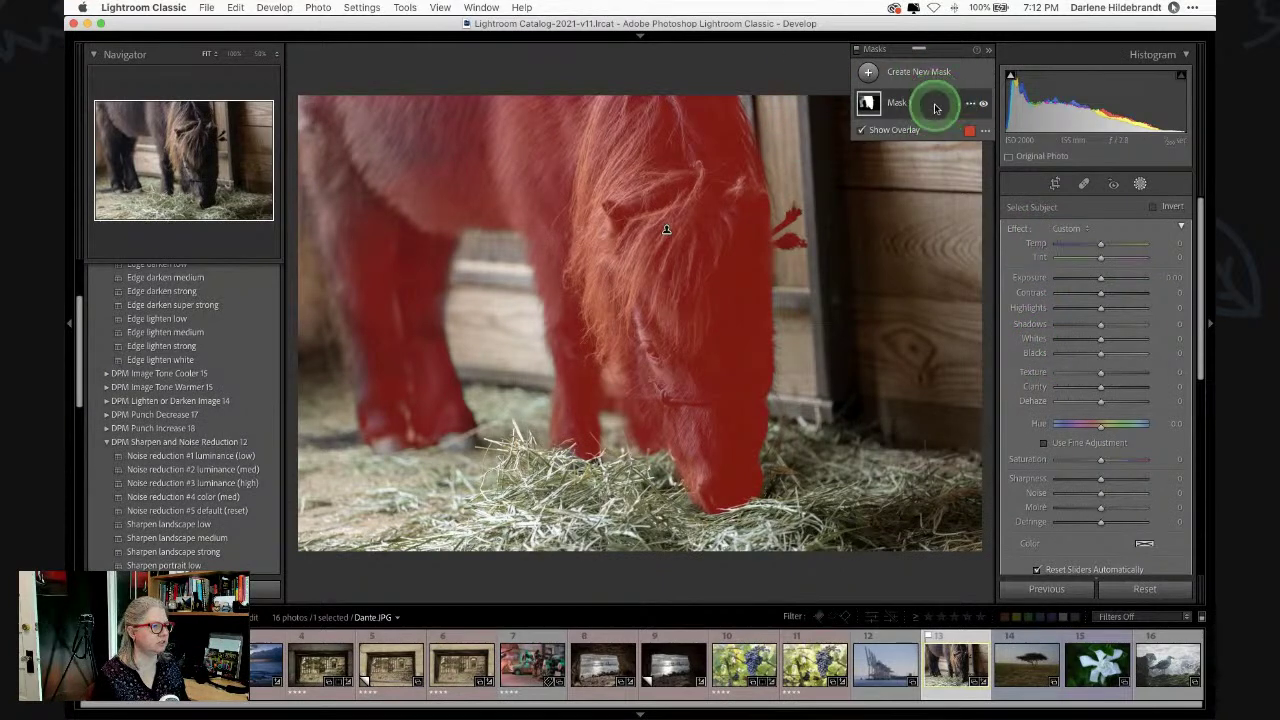
{"action": "left_click", "coordinate": [936, 106]}
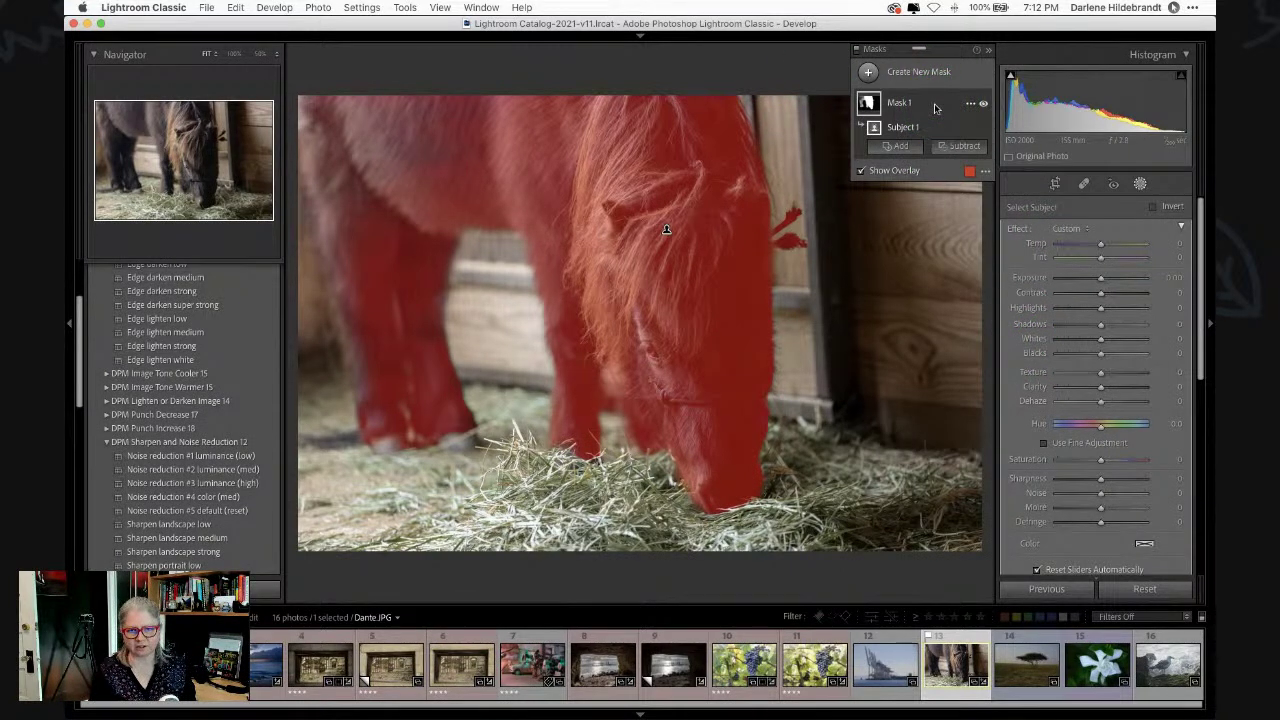
{"action": "left_click", "coordinate": [953, 147]}
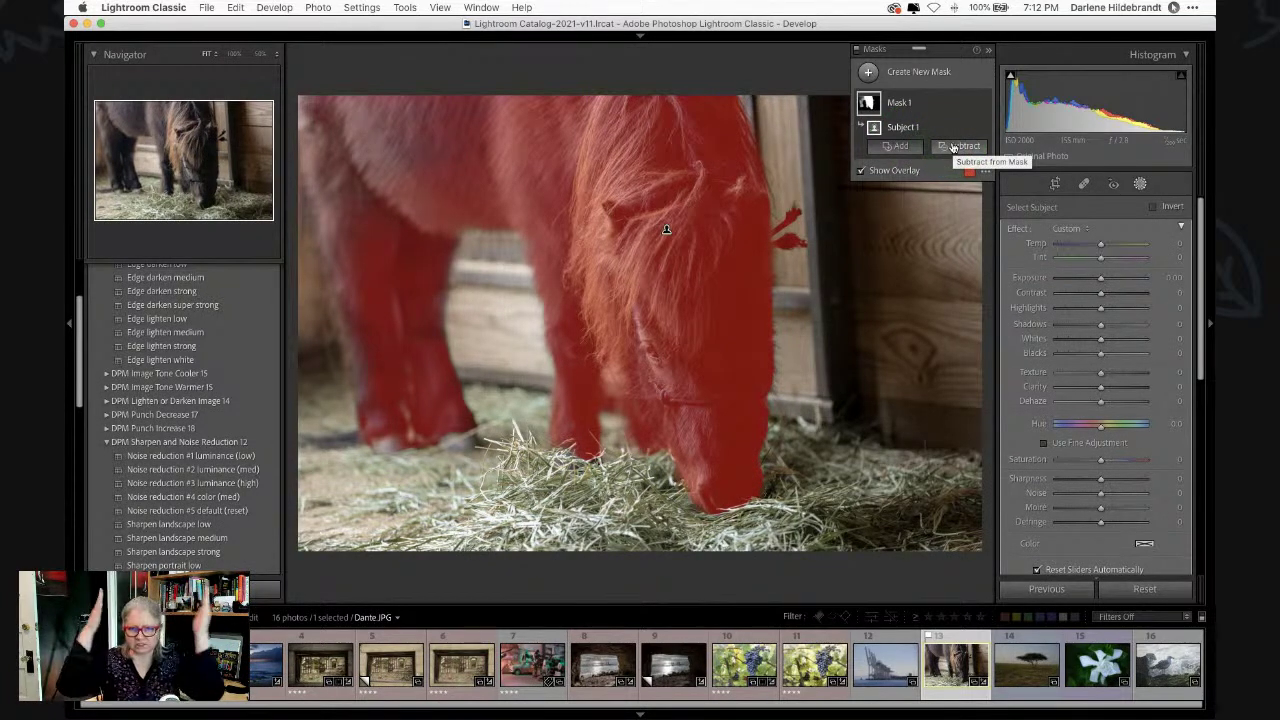
{"action": "mouse_move", "coordinate": [631, 114]}
{"action": "left_mouse_down"}
{"action": "mouse_move", "coordinate": [543, 234]}
{"action": "mouse_move", "coordinate": [557, 174]}
{"action": "mouse_move", "coordinate": [582, 147]}
{"action": "mouse_move", "coordinate": [380, 220]}
{"action": "mouse_move", "coordinate": [291, 224]}
{"action": "left_mouse_up"}
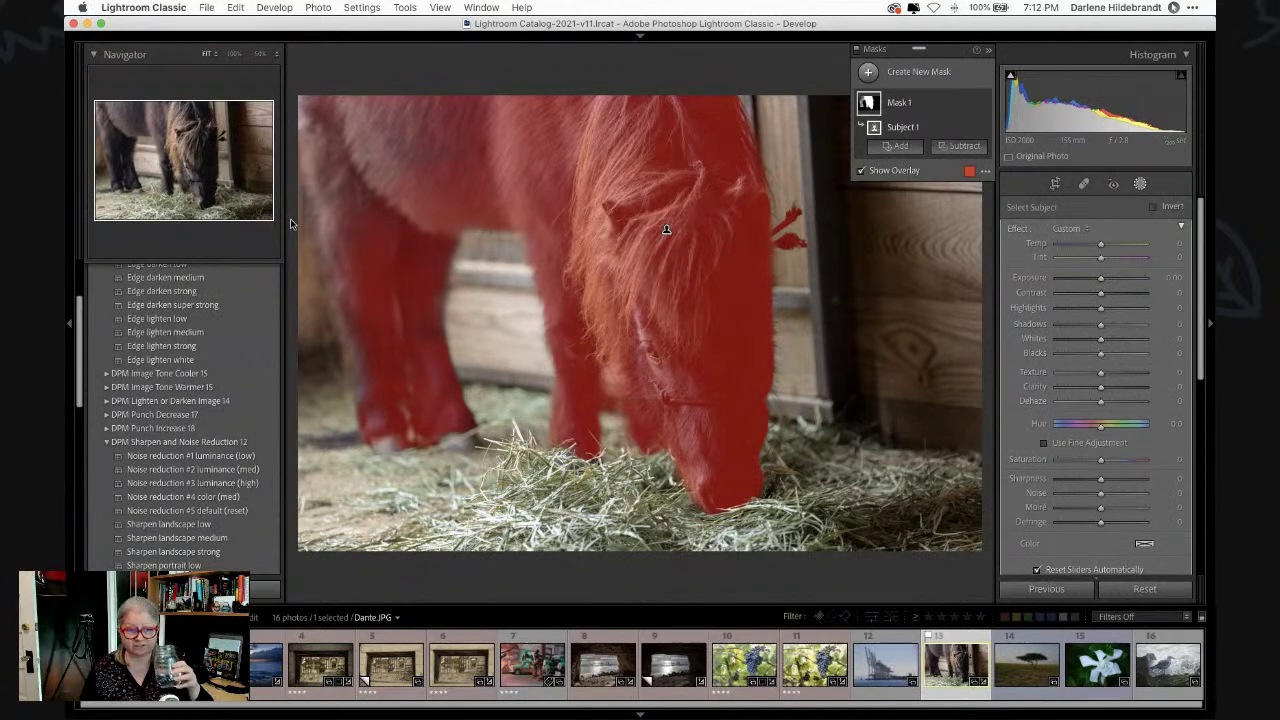
- Try subtracting a linear gradient over the pony's rear body from the subject mask, and undo it
{"action": "left_click", "coordinate": [962, 145]}
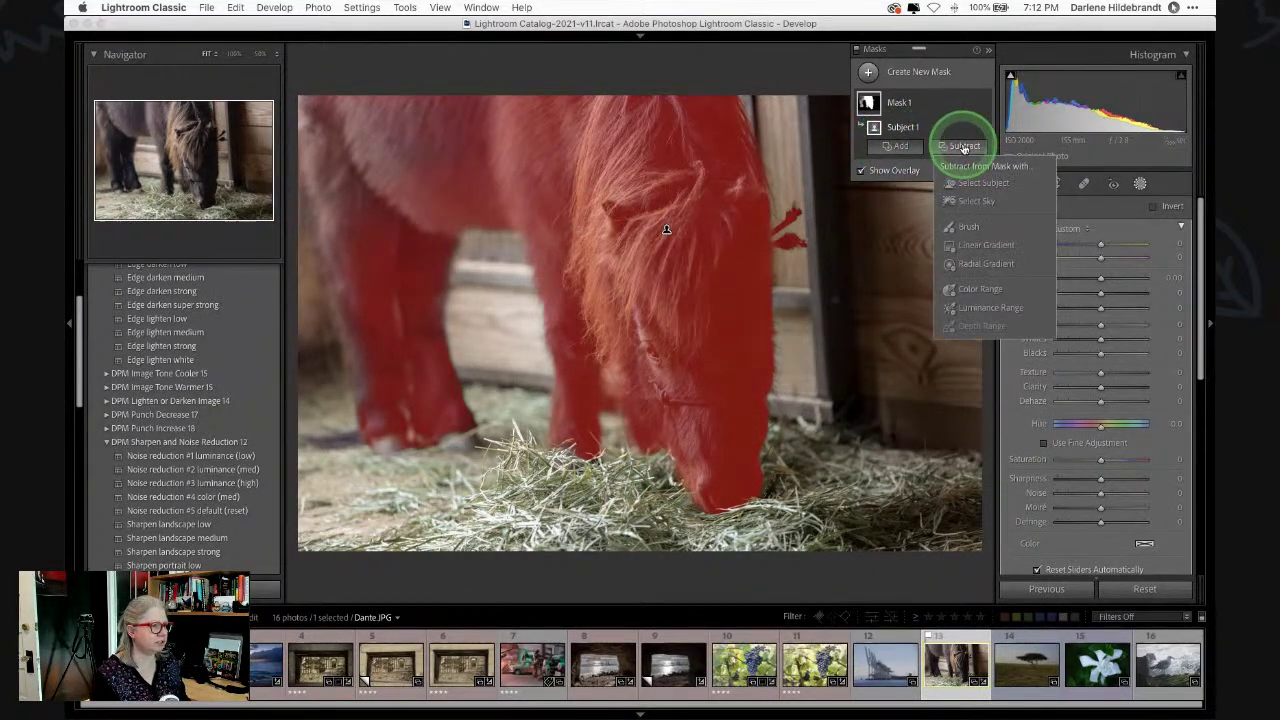
{"action": "left_click", "coordinate": [975, 249]}
{"action": "left_click_drag", "start_coordinate": [514, 217], "coordinate": [628, 211]}
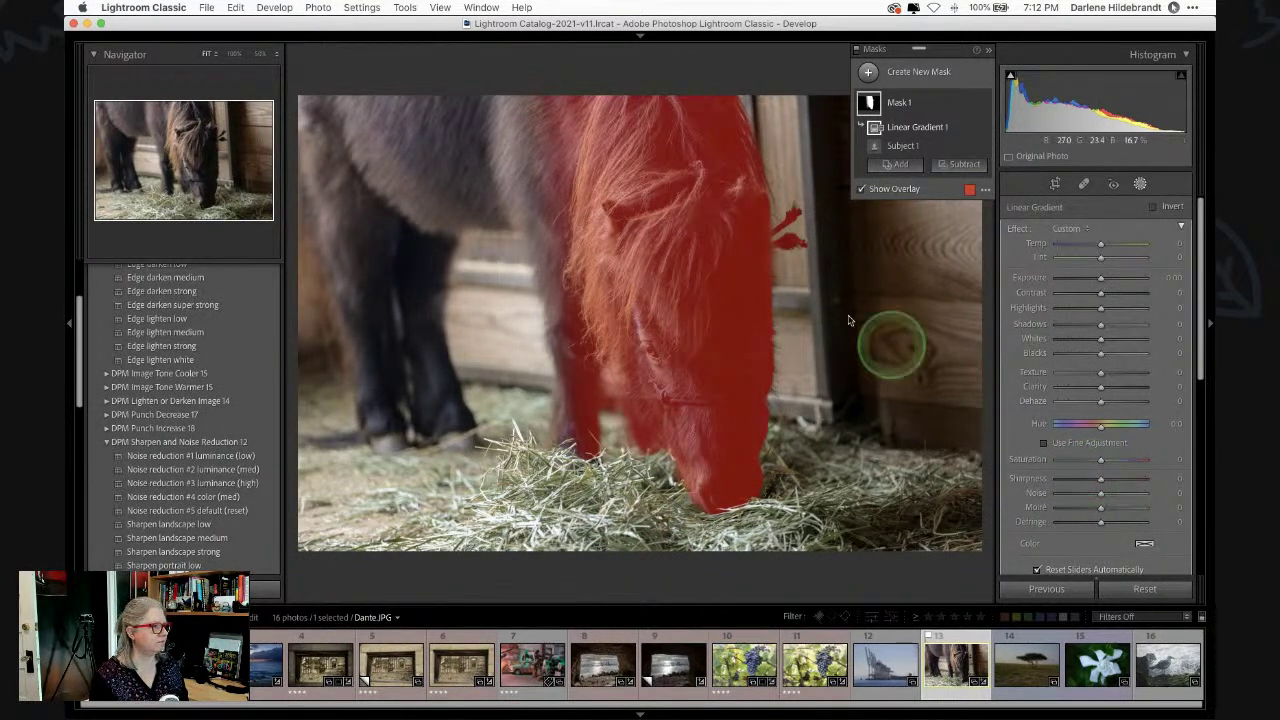
{"action": "key", "text": "cmd+z"}
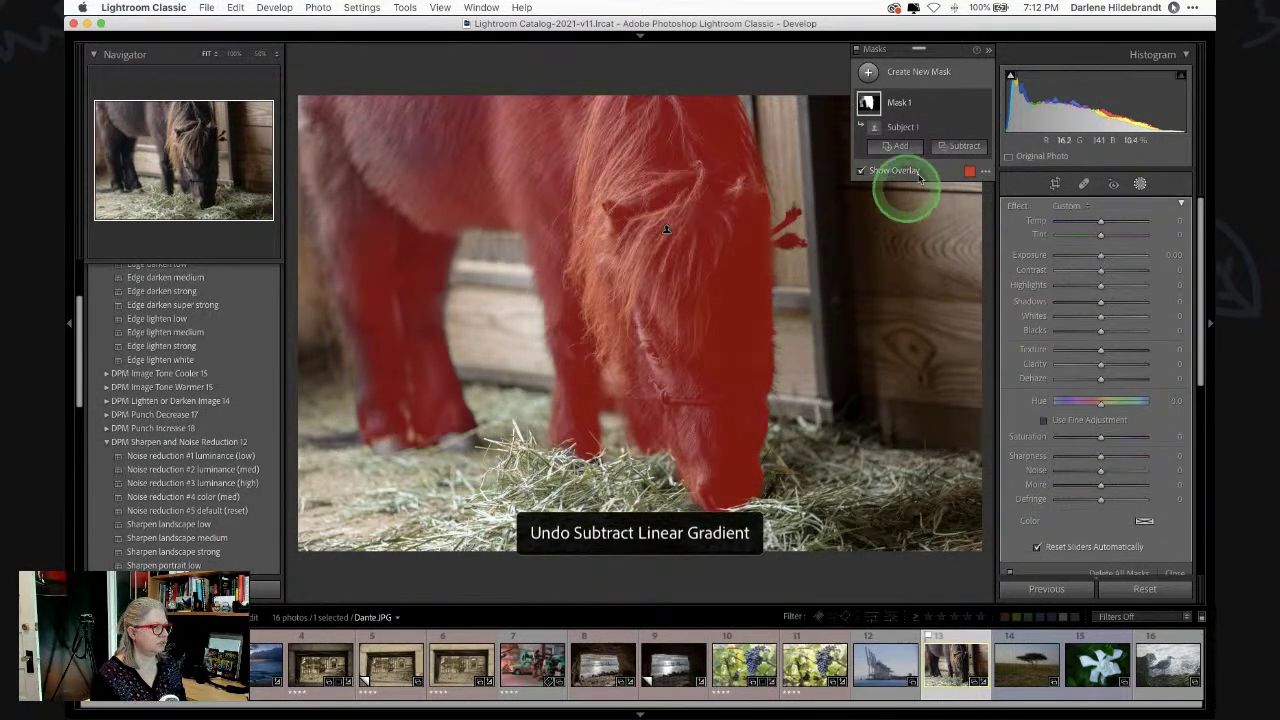
- Try subtracting a large radial gradient over the pony's rear body from the subject mask, adjusting its size, rotation and position
{"action": "left_click", "coordinate": [960, 146]}
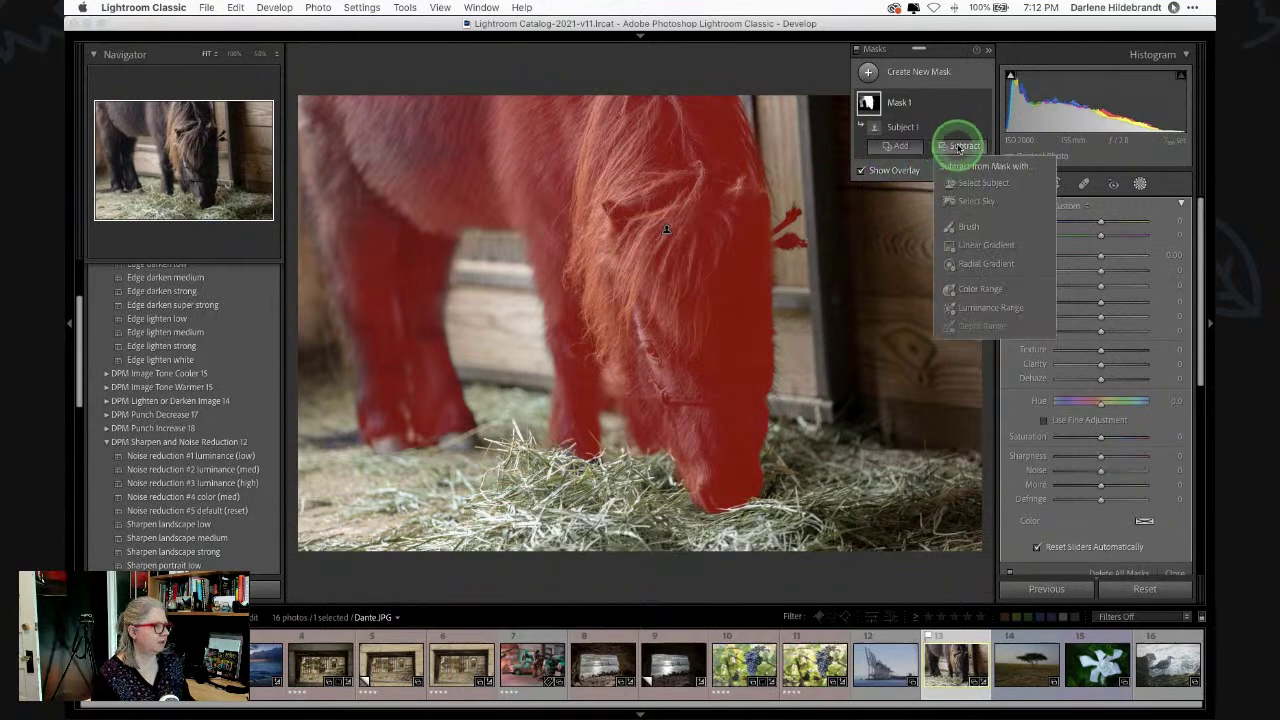
{"action": "left_click", "coordinate": [971, 268]}
{"action": "left_click_drag", "start_coordinate": [443, 371], "coordinate": [668, 556]}
{"action": "left_click_drag", "start_coordinate": [555, 510], "coordinate": [629, 480]}
{"action": "left_click_drag", "start_coordinate": [514, 430], "coordinate": [461, 301]}
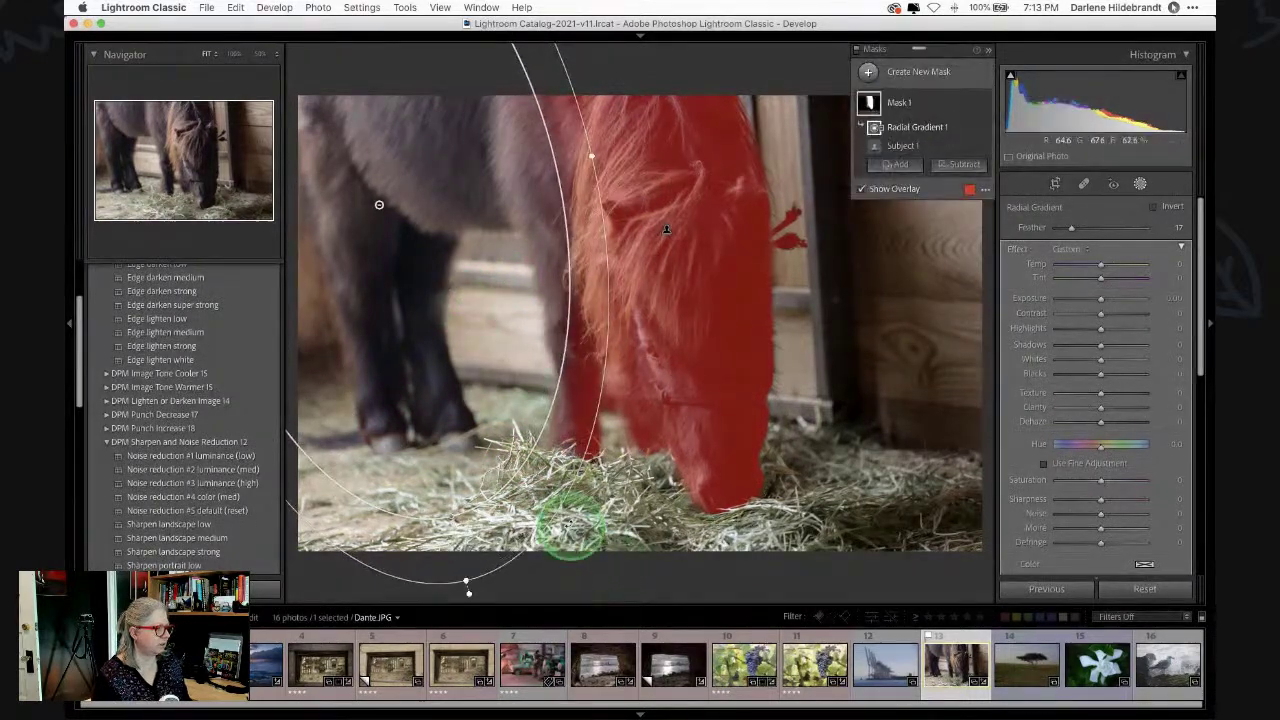
{"action": "left_click_drag", "start_coordinate": [566, 520], "coordinate": [605, 500]}
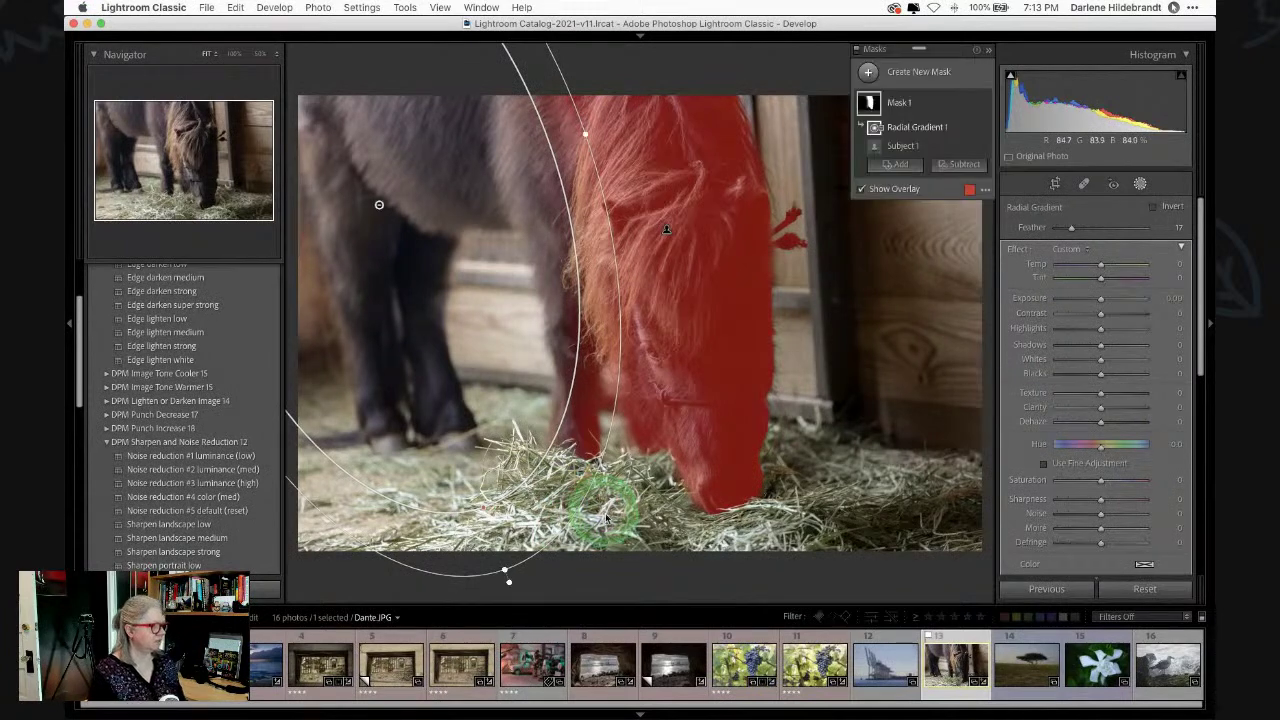
{"action": "left_click_drag", "start_coordinate": [461, 242], "coordinate": [449, 237]}
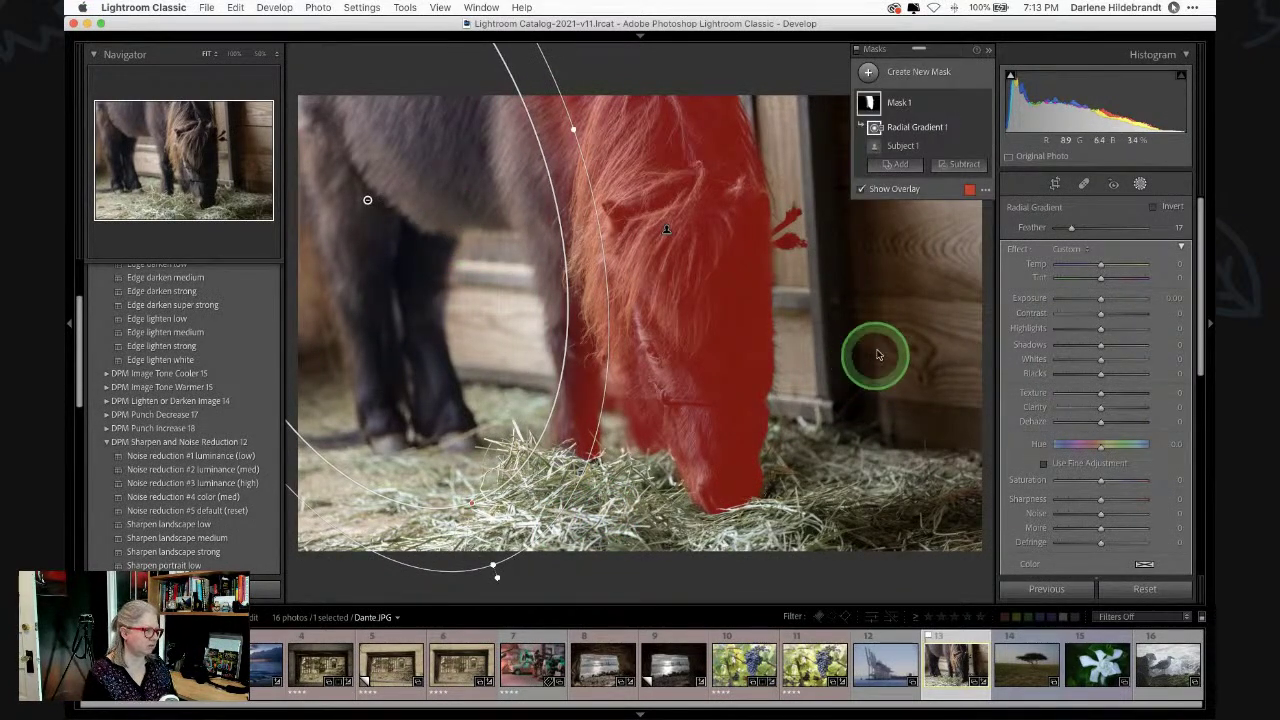
- Undo the radial gradient changes until only the subject selection is left in the mask
{"action": "key", "text": "super+z"}
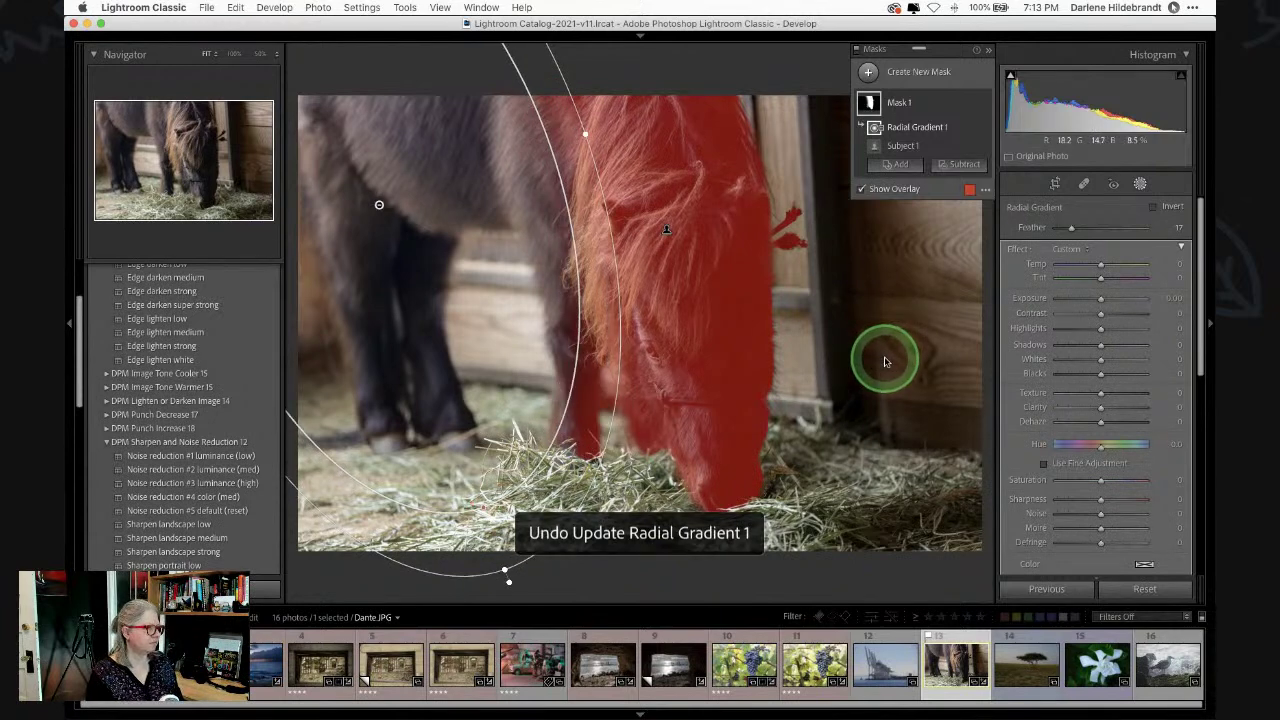
{"action": "key", "text": "super+z"}
{"action": "key", "text": "super+z"}
{"action": "key", "text": "super+z"}
{"action": "key", "text": "super+z"}
{"action": "key", "text": "super+z"}
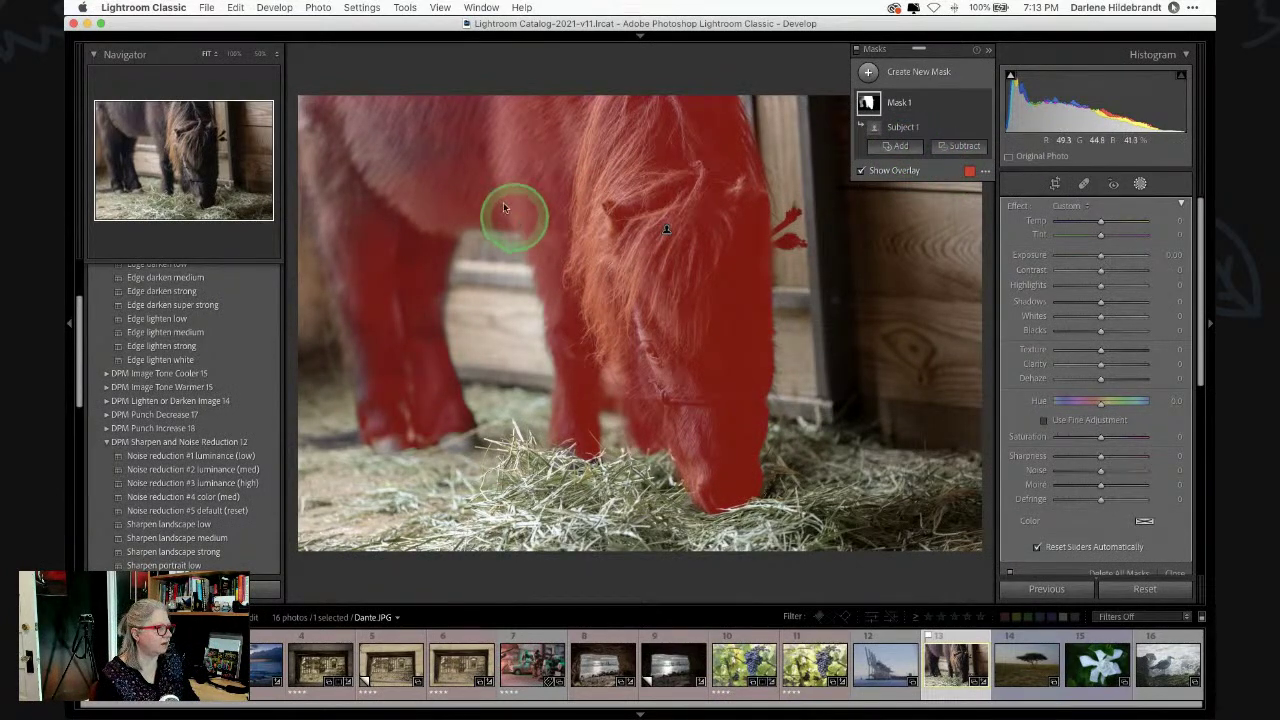
- Subtract a slightly tilted linear gradient from the subject mask so it fades out from the mane across the pony's rear body
{"action": "left_click", "coordinate": [958, 146]}
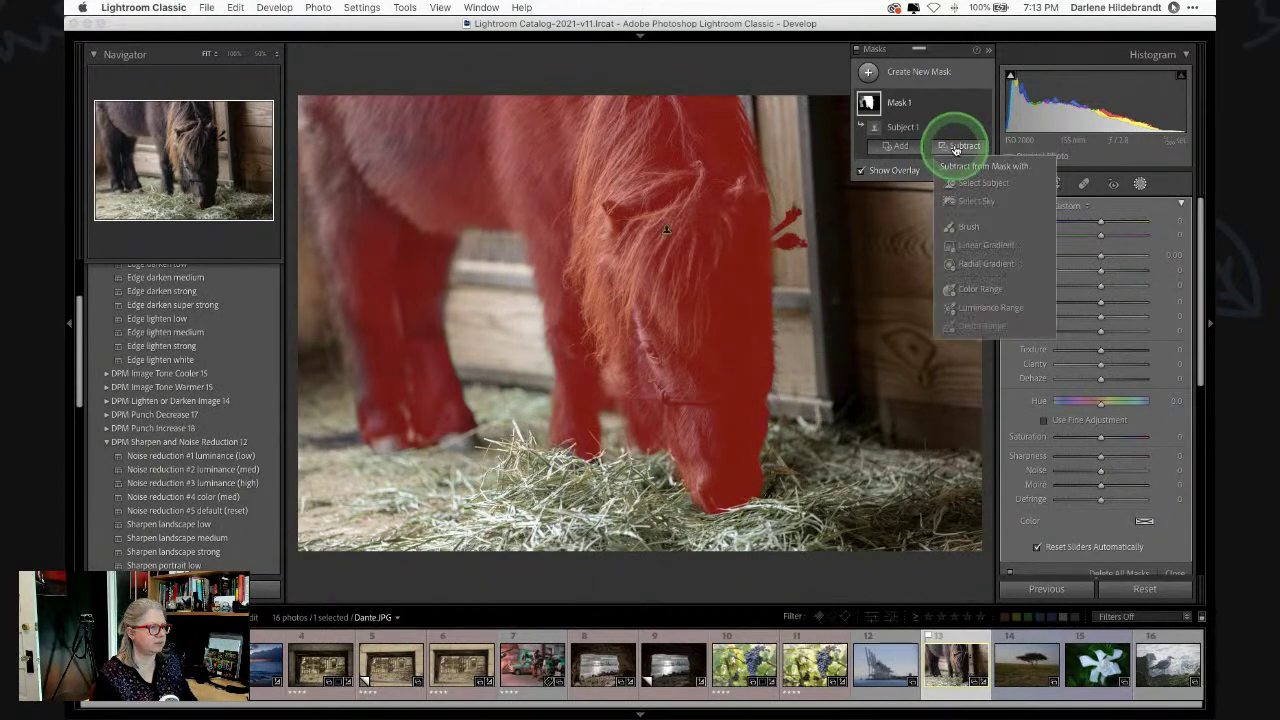
{"action": "left_click", "coordinate": [980, 245]}
{"action": "left_click_drag", "start_coordinate": [513, 207], "coordinate": [573, 207]}
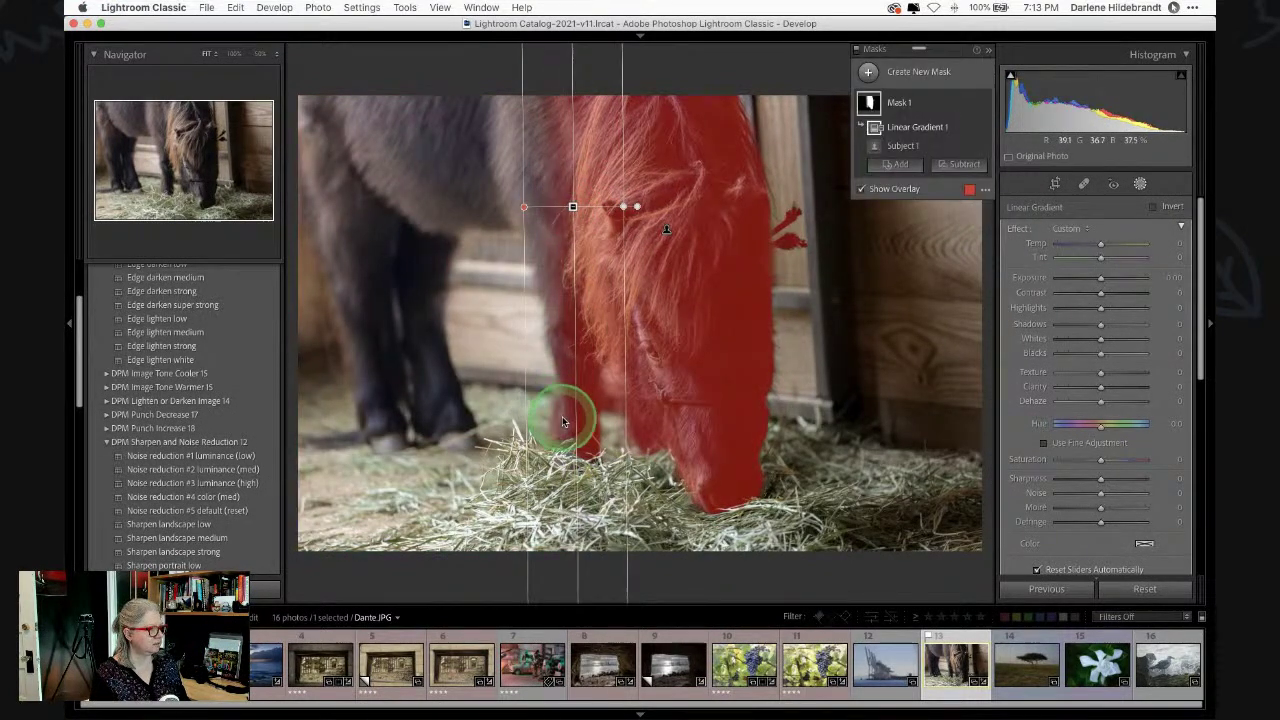
{"action": "left_click_drag", "start_coordinate": [571, 414], "coordinate": [580, 420]}
{"action": "left_click_drag", "start_coordinate": [569, 226], "coordinate": [564, 224]}
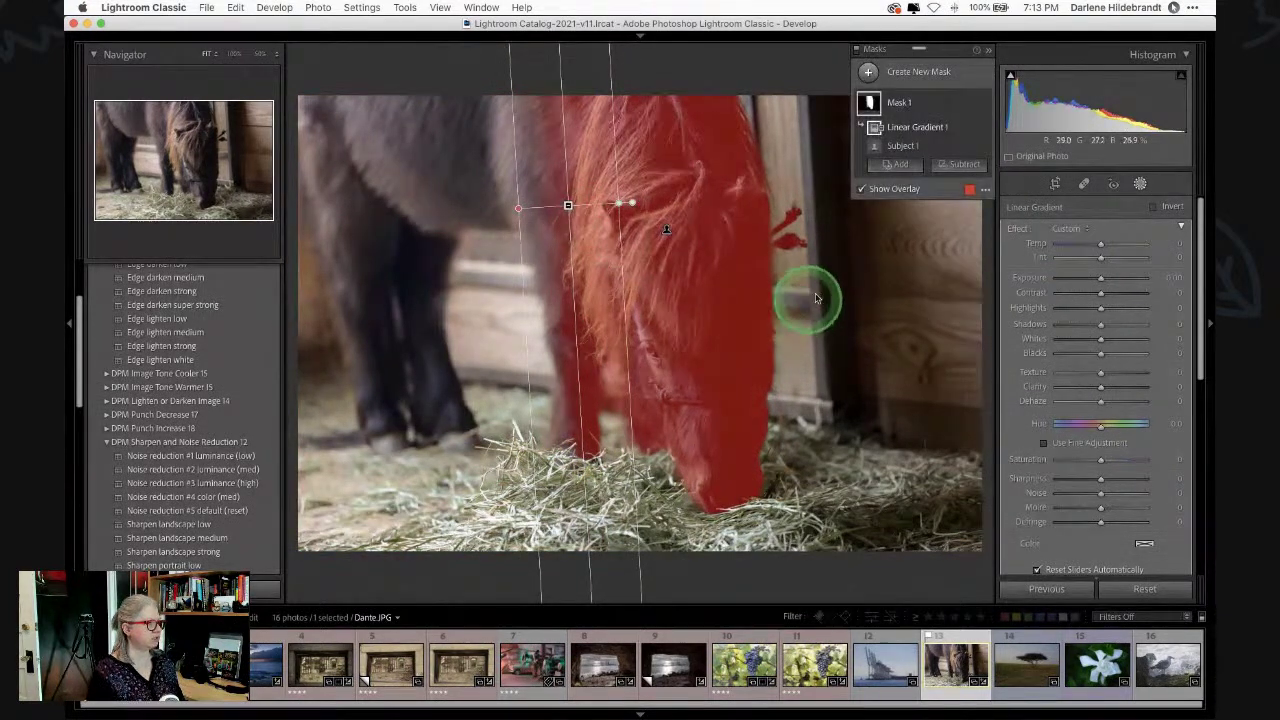
- Adjust the mask over the pony's head with Texture 23, Clarity 12 and Exposure 1.38
{"action": "left_click", "coordinate": [930, 102]}
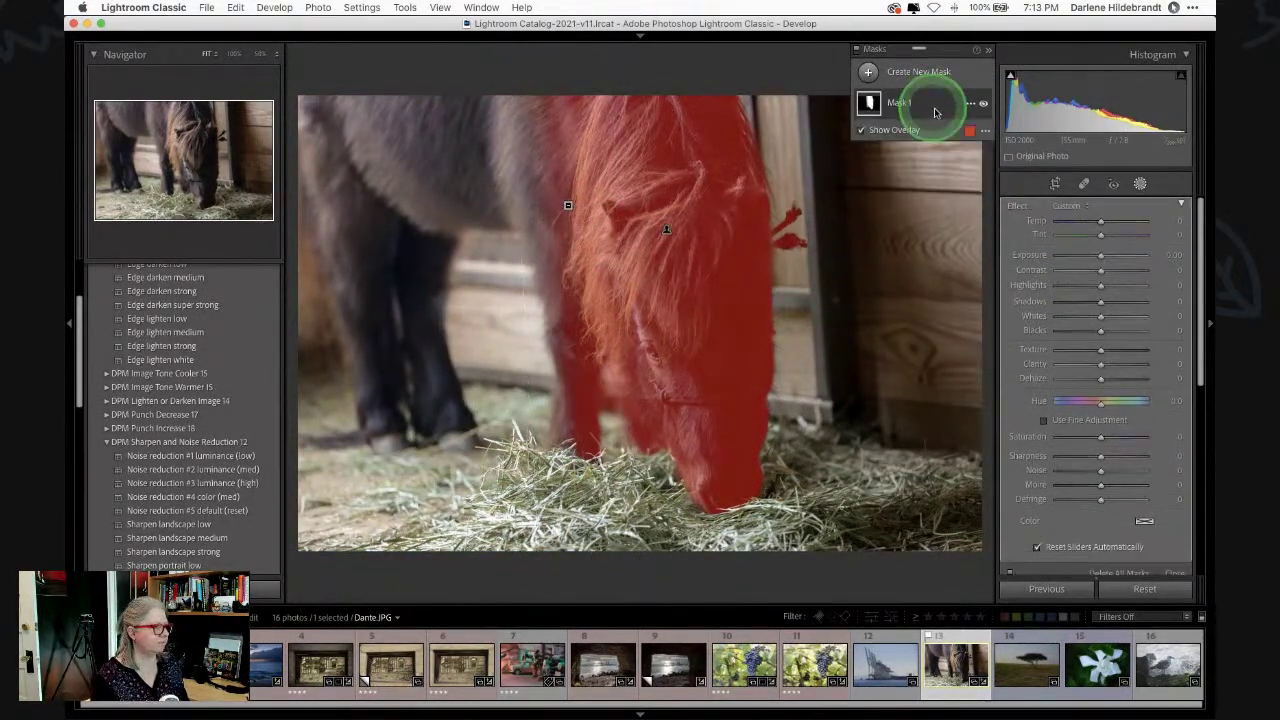
{"action": "mouse_move", "coordinate": [1098, 352]}
{"action": "left_mouse_down"}
{"action": "mouse_move", "coordinate": [1106, 367]}
{"action": "mouse_move", "coordinate": [1114, 350]}
{"action": "left_mouse_up"}
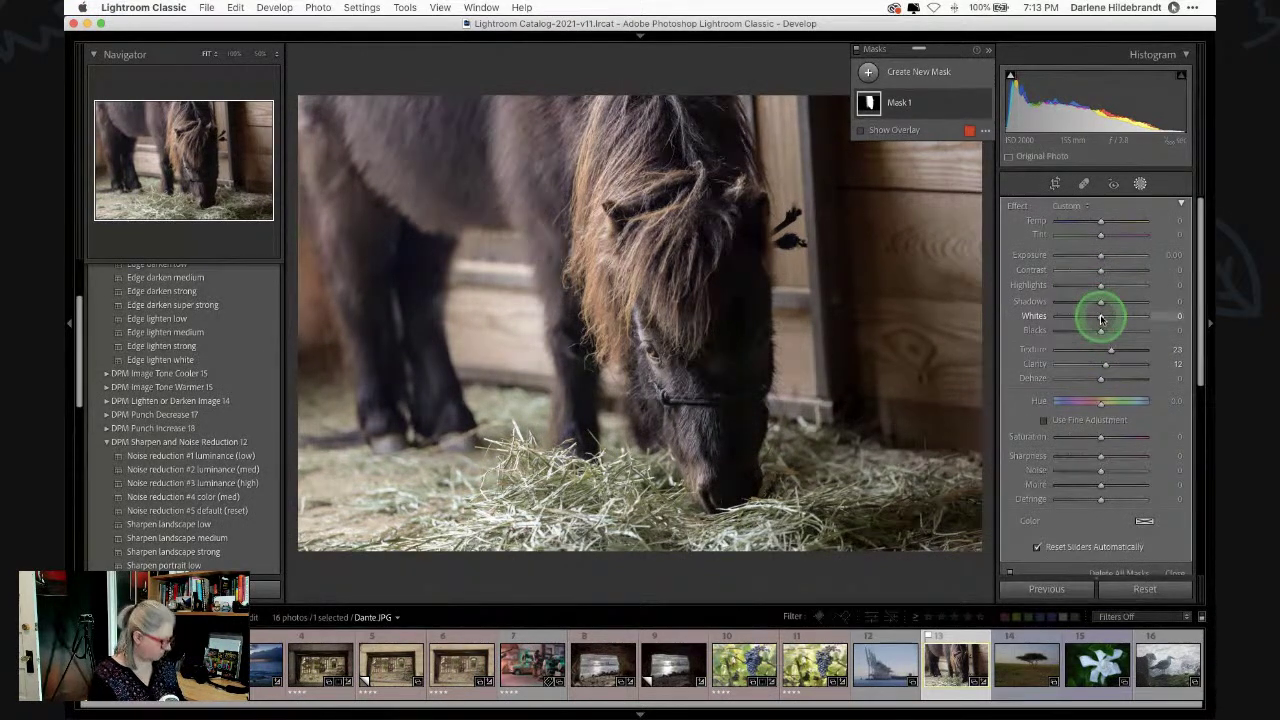
{"action": "left_click", "coordinate": [1101, 258]}
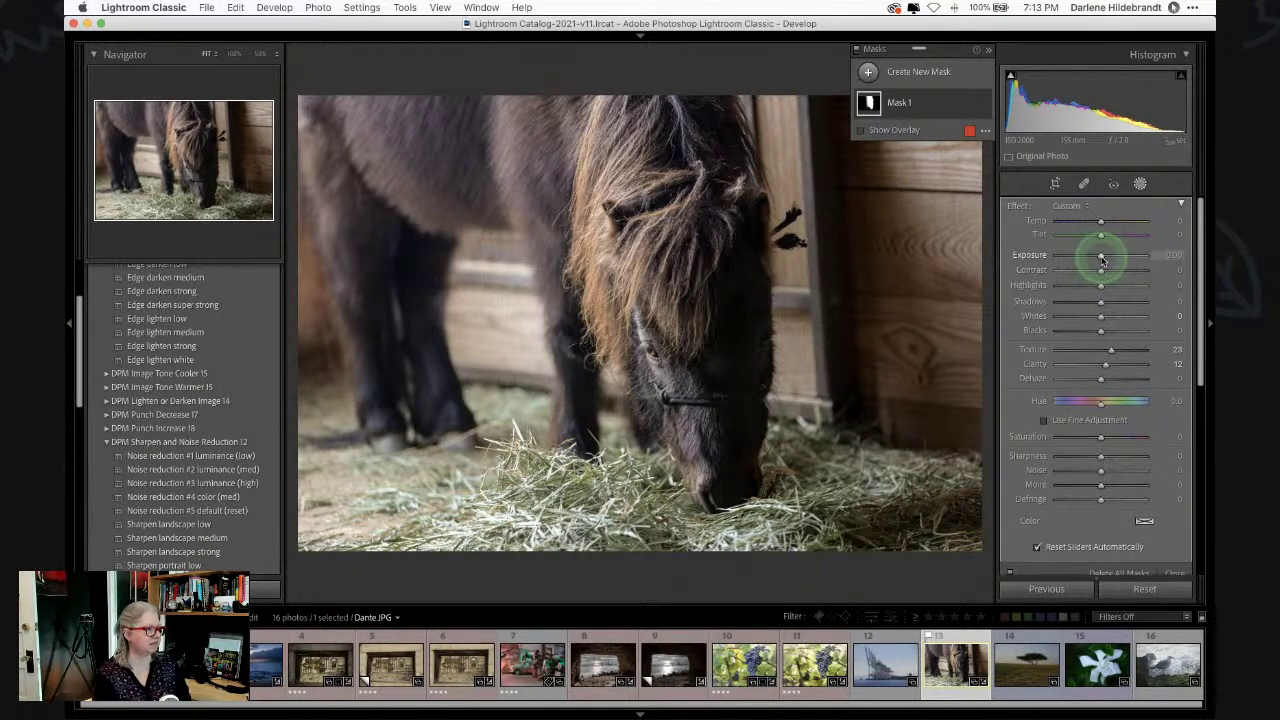
{"action": "left_click_drag", "start_coordinate": [1101, 258], "coordinate": [1117, 257]}
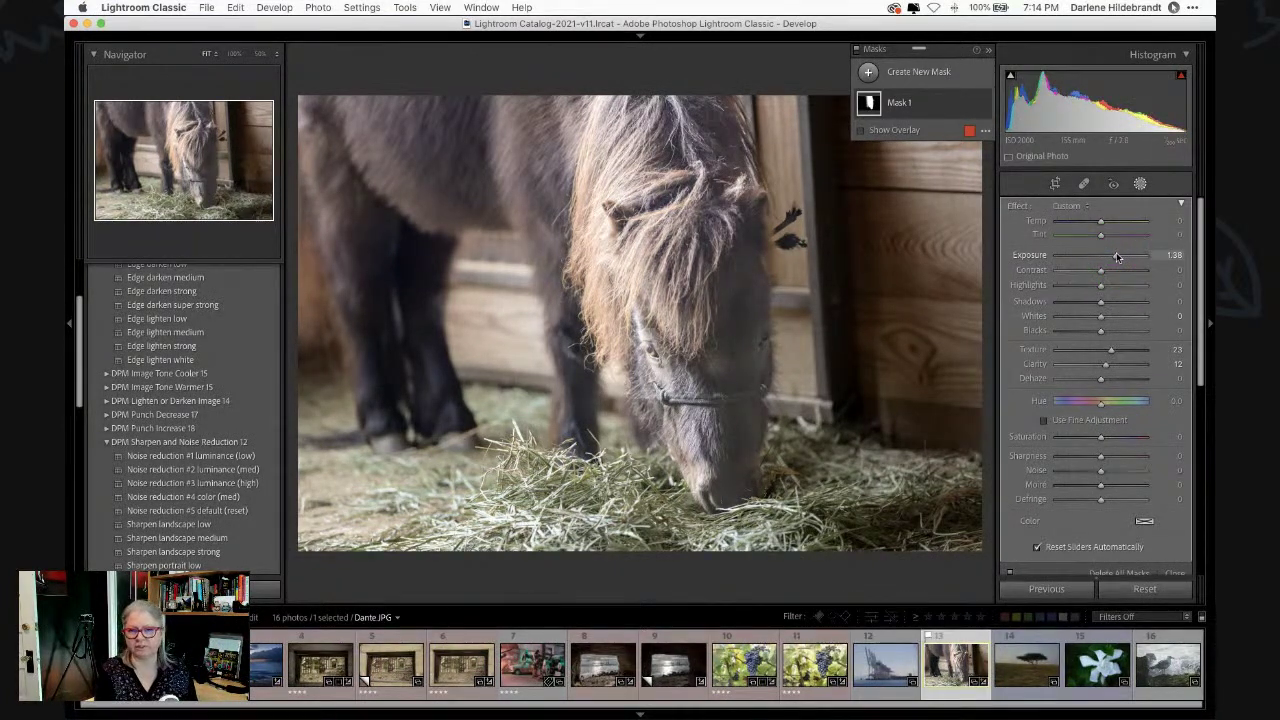
- Refine the mask over the pony's head with Exposure 0.72, Whites 20 and Blacks -16
{"action": "left_click", "coordinate": [1117, 257]}
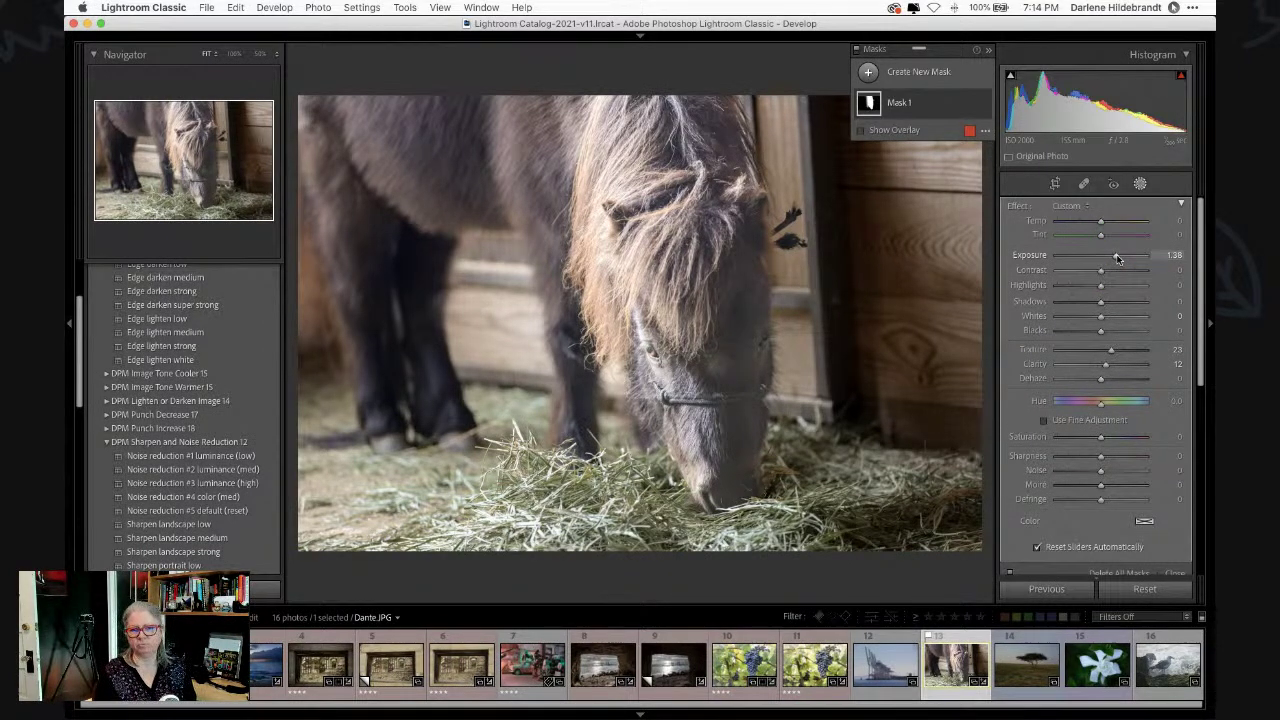
{"action": "left_click_drag", "start_coordinate": [1091, 300], "coordinate": [1097, 333]}
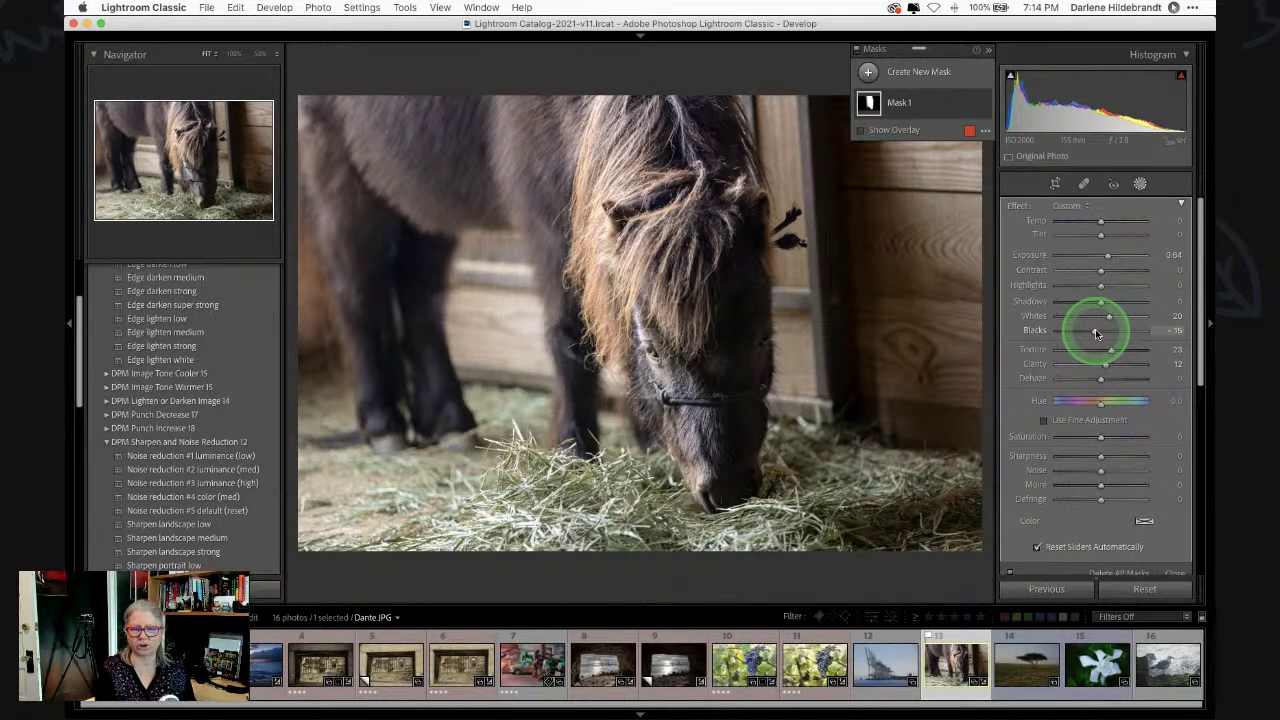
{"action": "left_click_drag", "start_coordinate": [1106, 256], "coordinate": [1107, 255]}
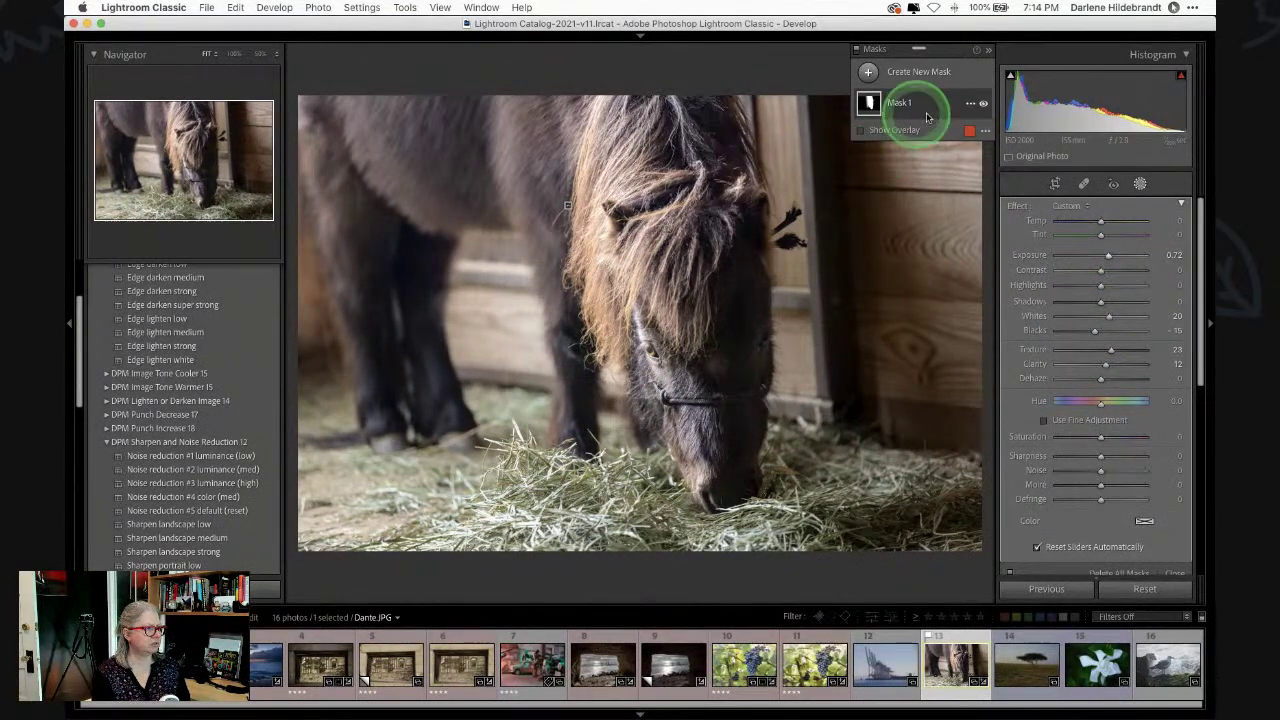
- Compare the photo with and without the head mask, and set the mask's Whites to 12
{"action": "left_click", "coordinate": [983, 105]}
{"action": "left_click", "coordinate": [983, 105]}
{"action": "left_click", "coordinate": [983, 105]}
{"action": "left_click", "coordinate": [983, 105]}
{"action": "left_click", "coordinate": [983, 105]}
{"action": "left_click", "coordinate": [983, 105]}
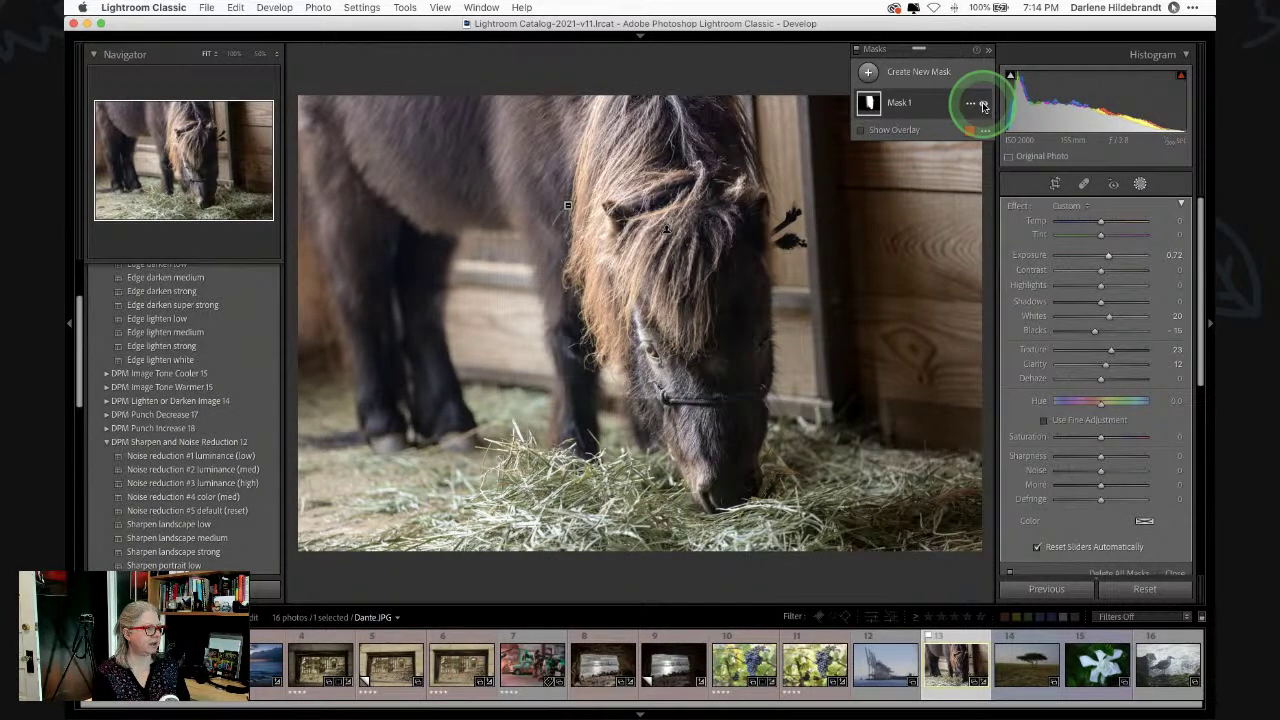
{"action": "left_click_drag", "start_coordinate": [1108, 316], "coordinate": [1105, 316]}
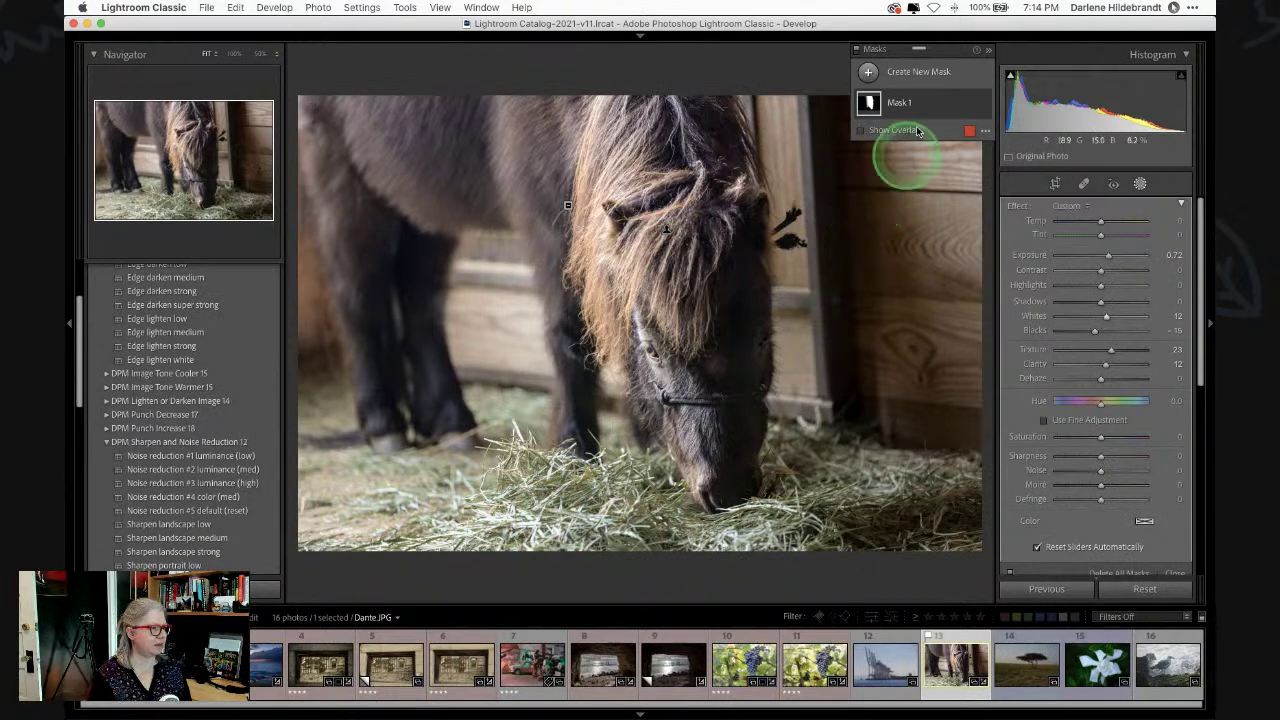
- Create a slightly tilted linear gradient mask over the foreground hay and subtract the subject so the pony is excluded
{"action": "left_click", "coordinate": [869, 72]}
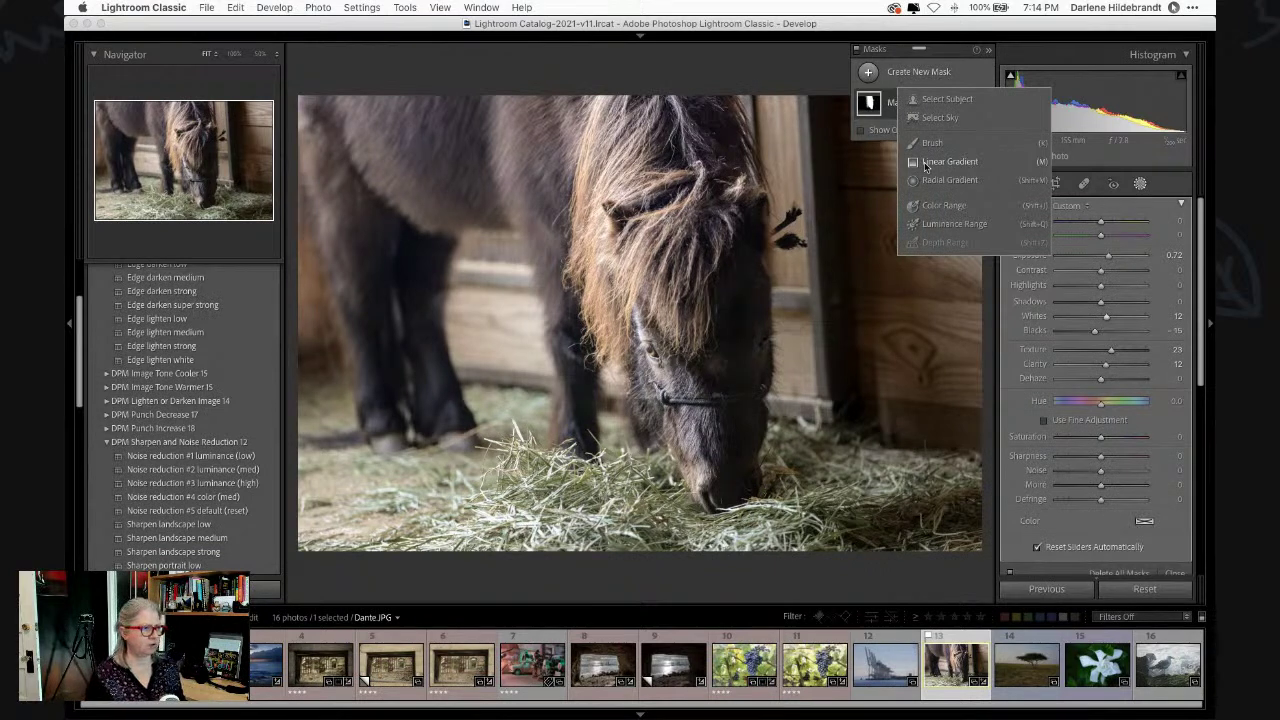
{"action": "left_click", "coordinate": [925, 164]}
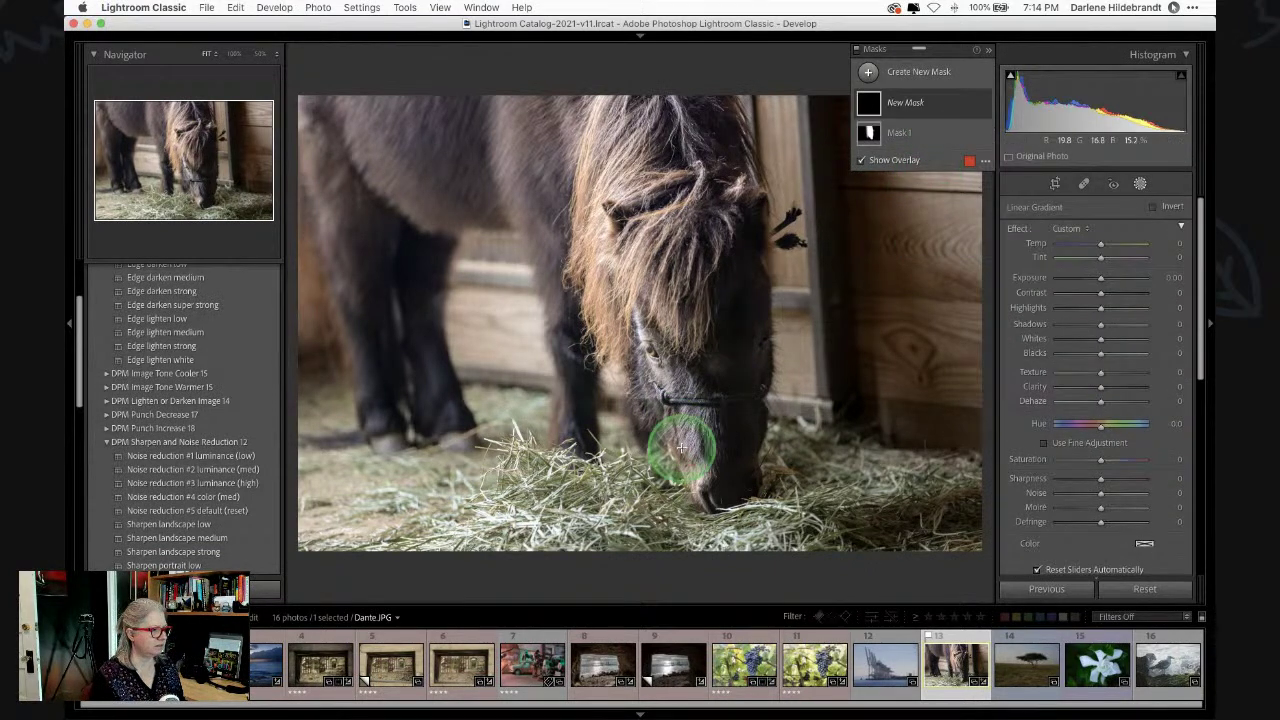
{"action": "left_click_drag", "start_coordinate": [650, 465], "coordinate": [672, 440]}
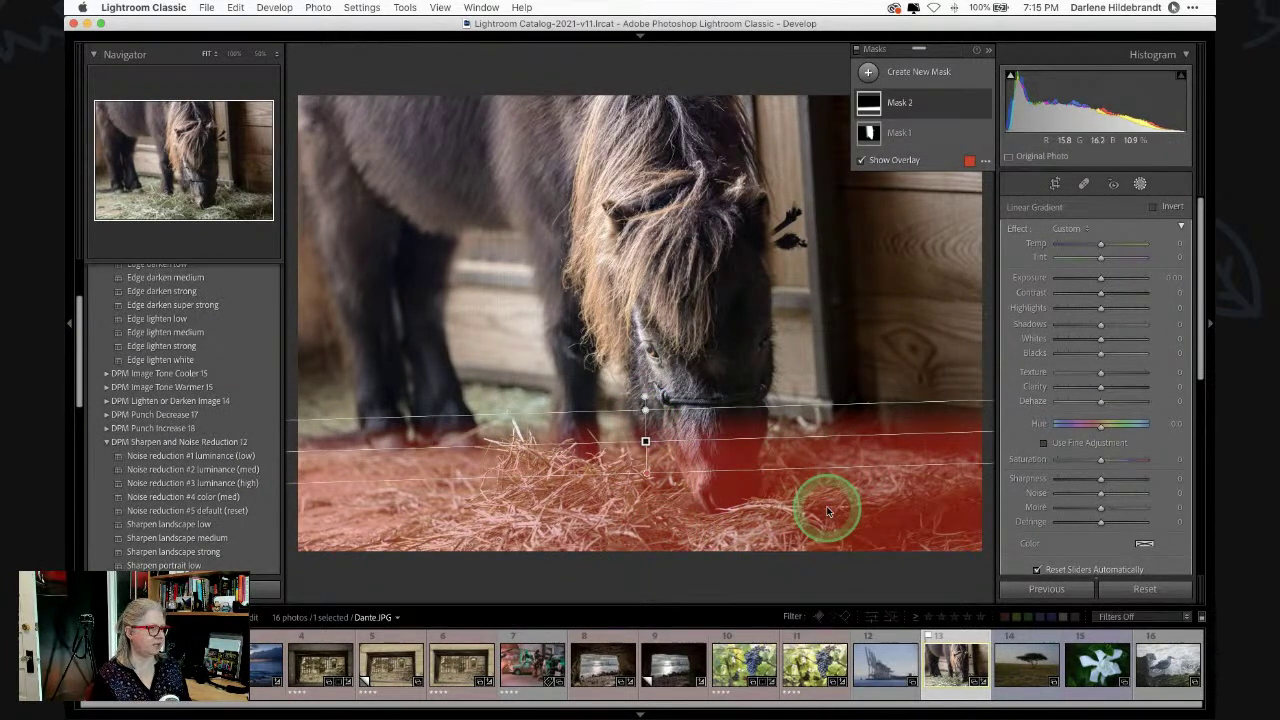
{"action": "left_click", "coordinate": [937, 106]}
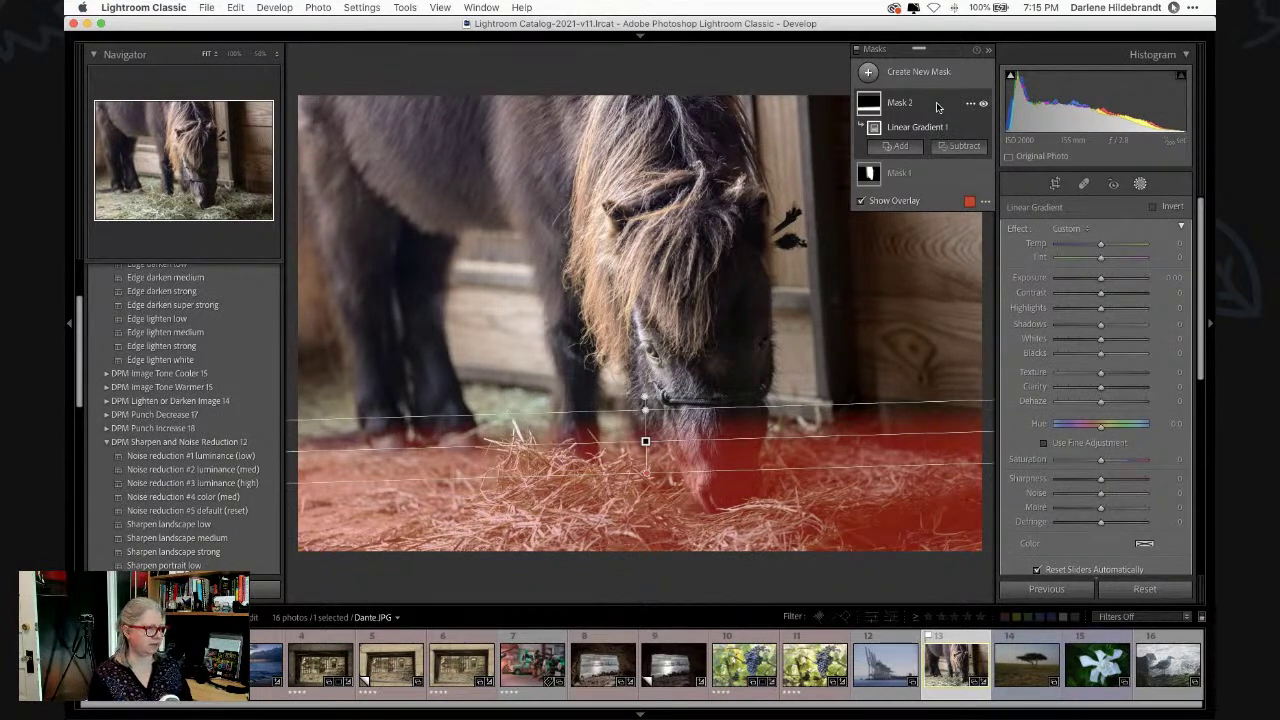
{"action": "left_click", "coordinate": [961, 147]}
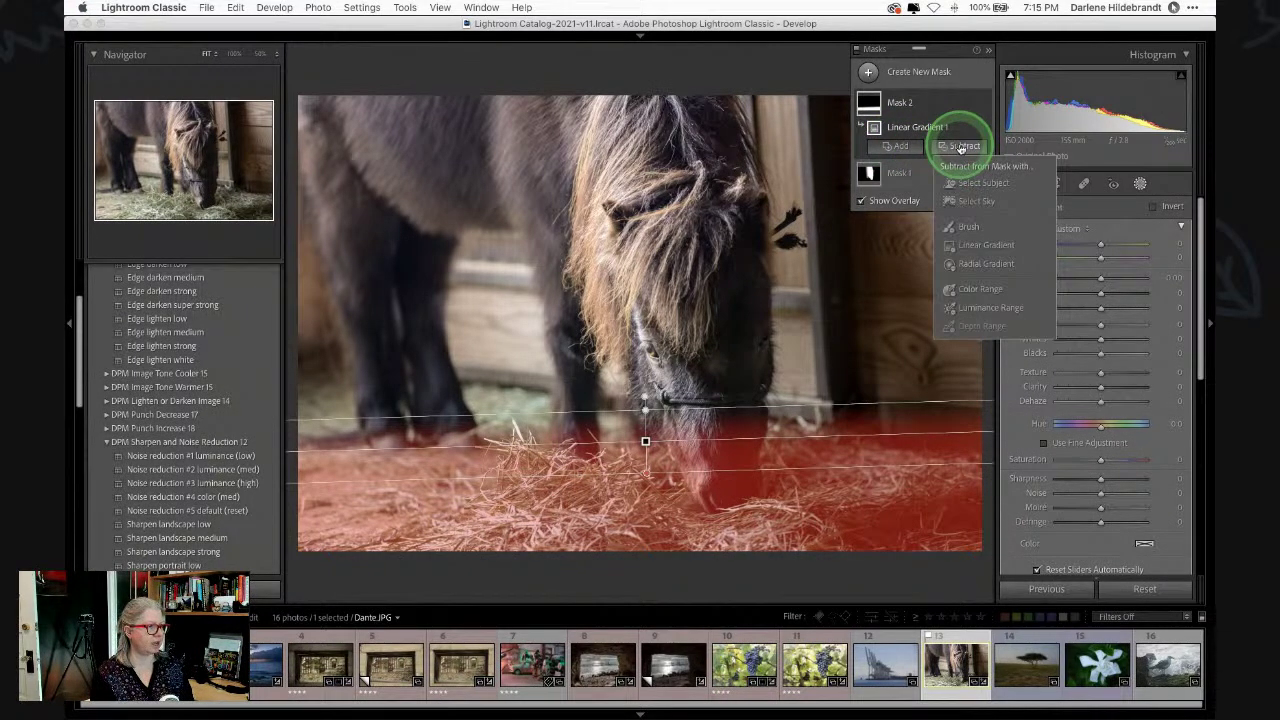
{"action": "left_click", "coordinate": [975, 183]}
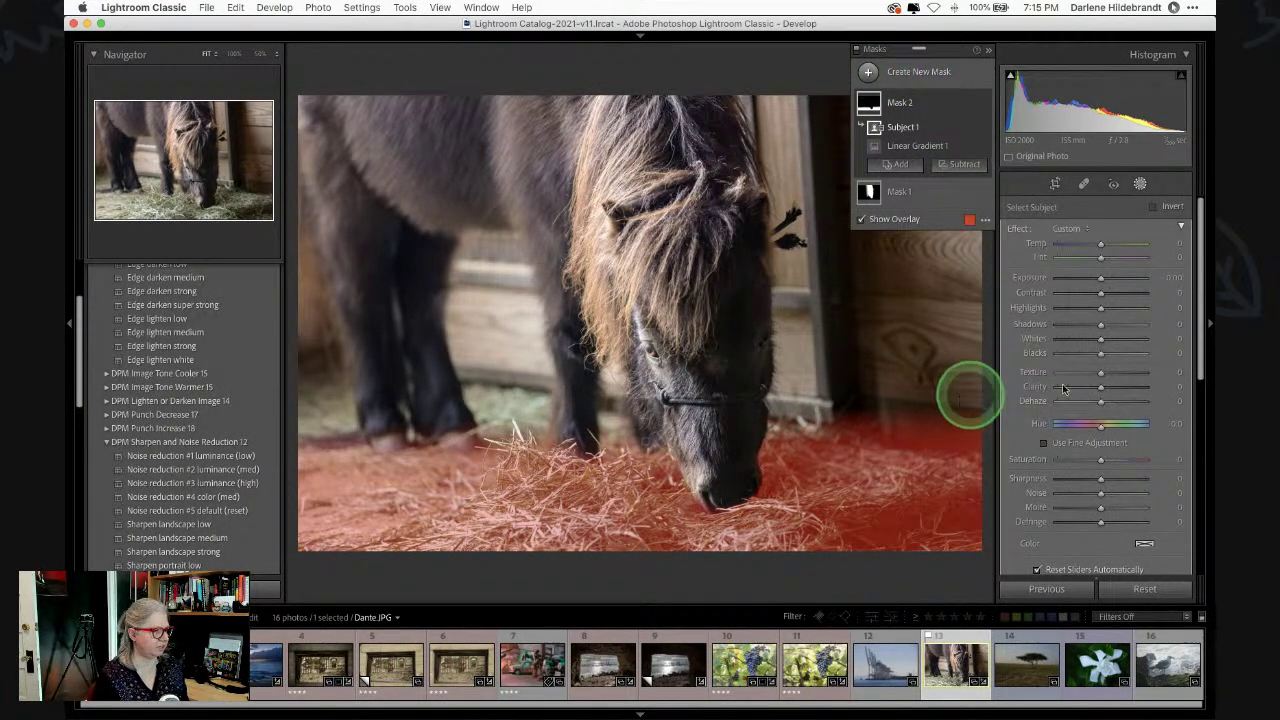
- Darken and soften the hay mask with Exposure -0.81, Texture -26 and Clarity -28
{"action": "left_click_drag", "start_coordinate": [1102, 277], "coordinate": [1092, 279]}
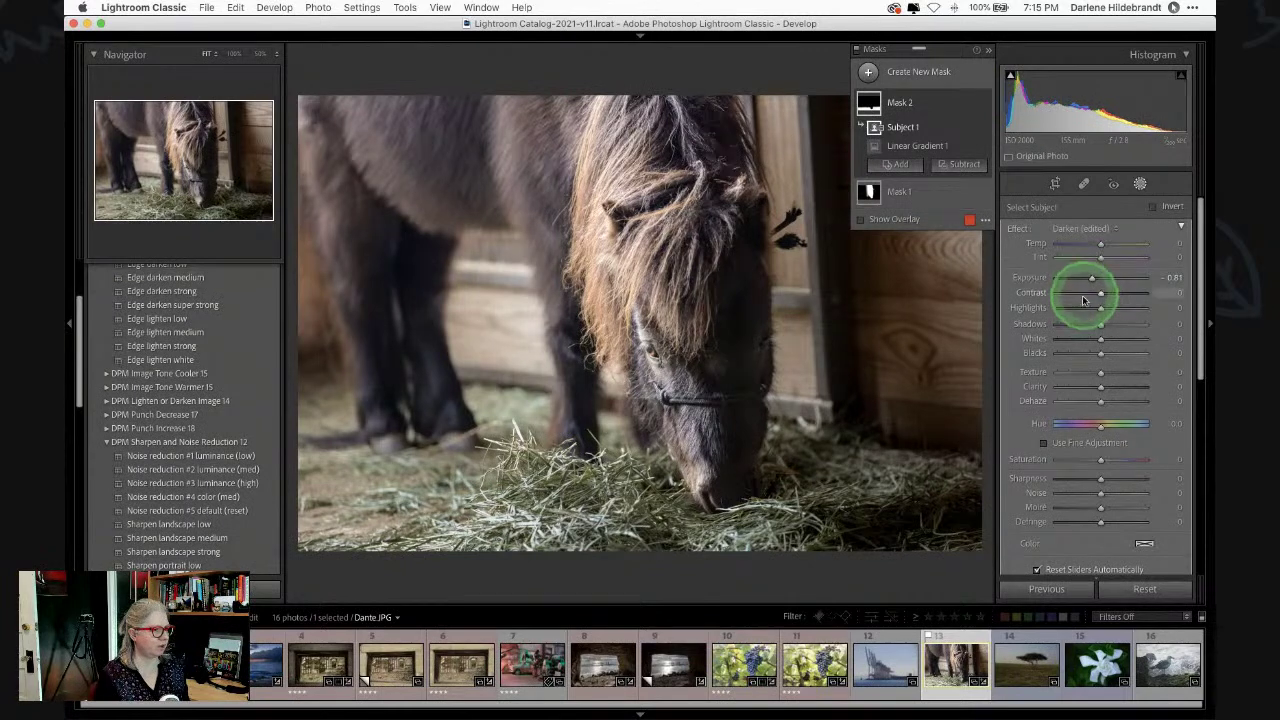
{"action": "mouse_move", "coordinate": [1103, 378]}
{"action": "left_mouse_down"}
{"action": "mouse_move", "coordinate": [1089, 374]}
{"action": "mouse_move", "coordinate": [1090, 390]}
{"action": "left_mouse_up"}
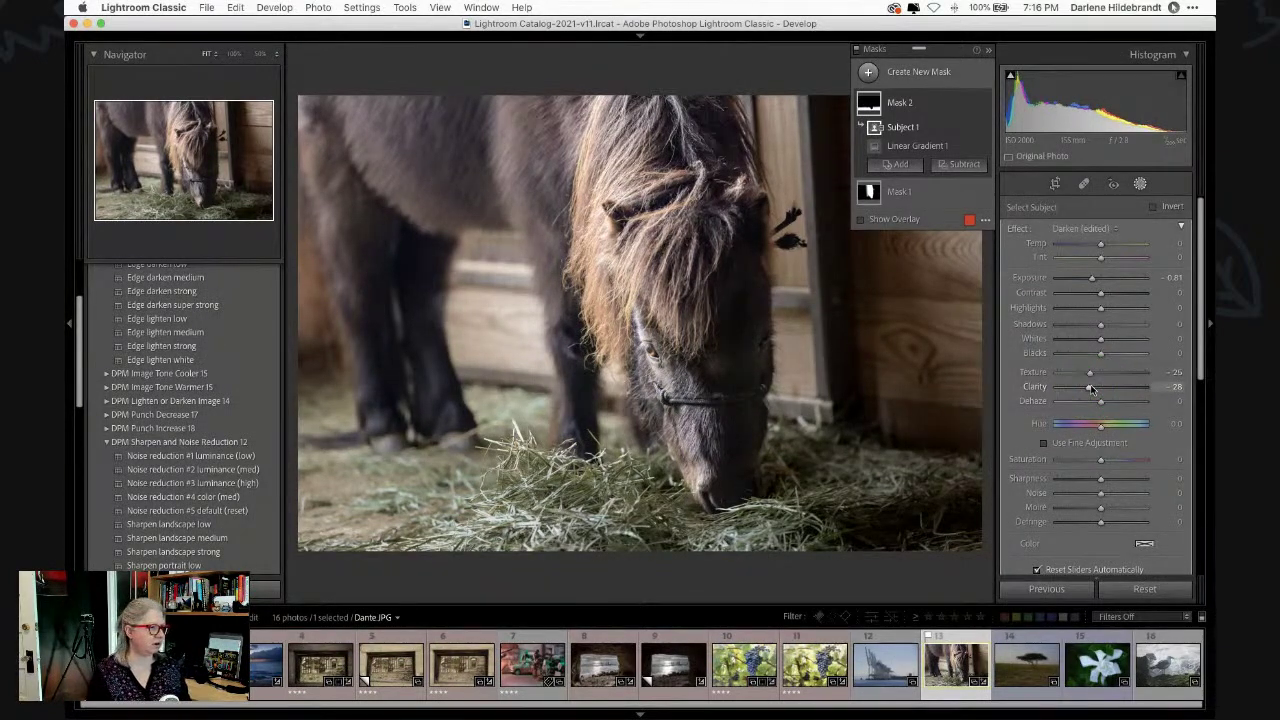
{"action": "left_click", "coordinate": [1089, 389]}
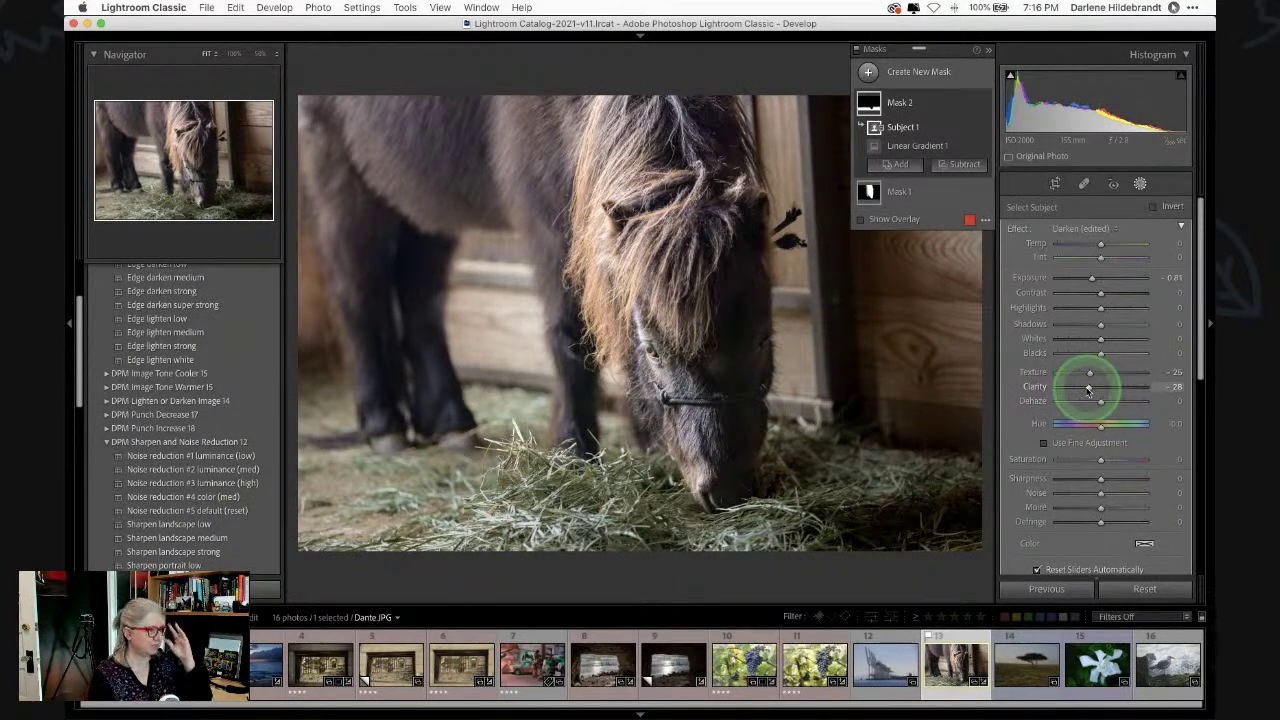
- Create a new subject mask and intersect it with a luminance range sampled from the pony's light mane
{"action": "left_click", "coordinate": [884, 94]}
{"action": "left_click", "coordinate": [869, 73]}
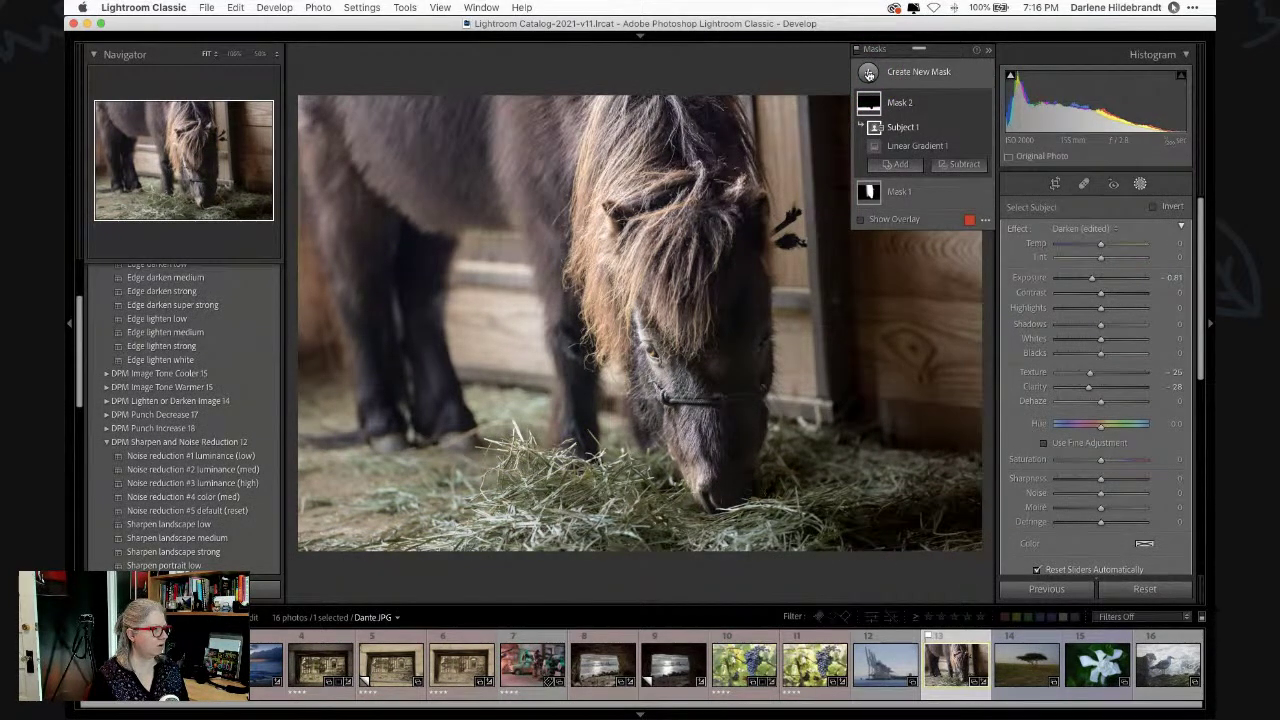
{"action": "left_click", "coordinate": [869, 73]}
{"action": "left_click", "coordinate": [932, 102]}
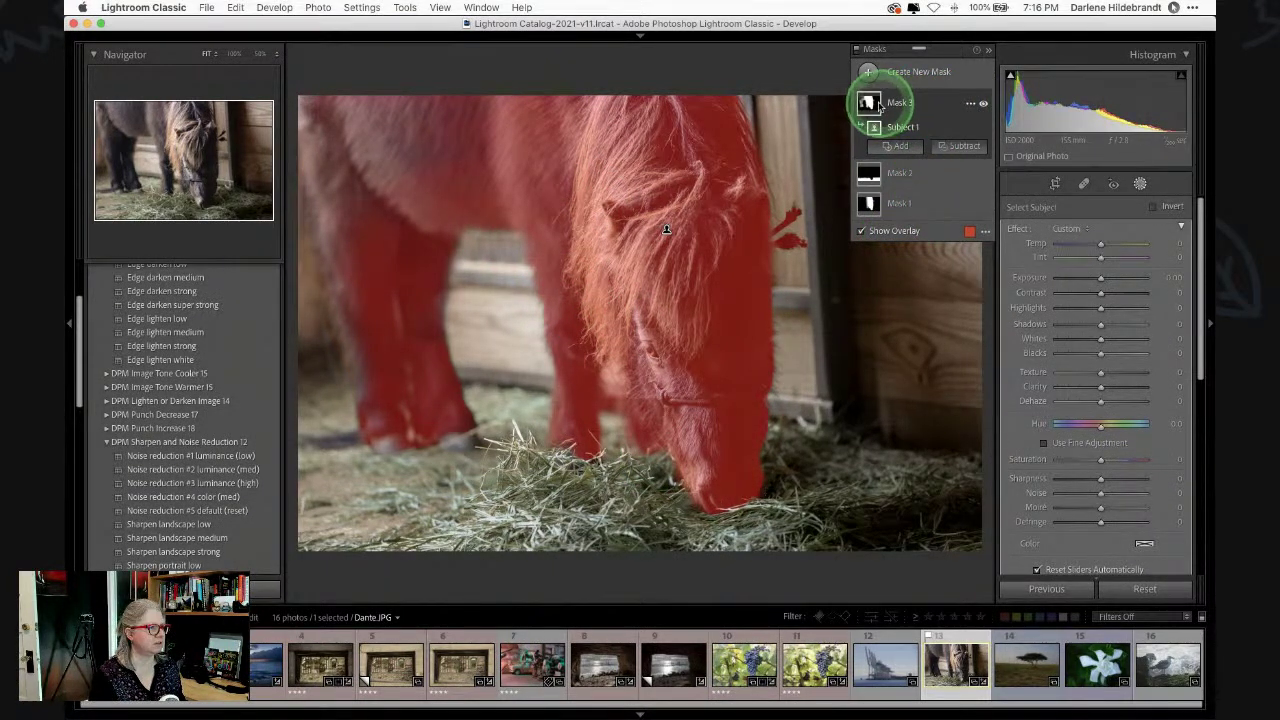
{"action": "left_click", "coordinate": [969, 104]}
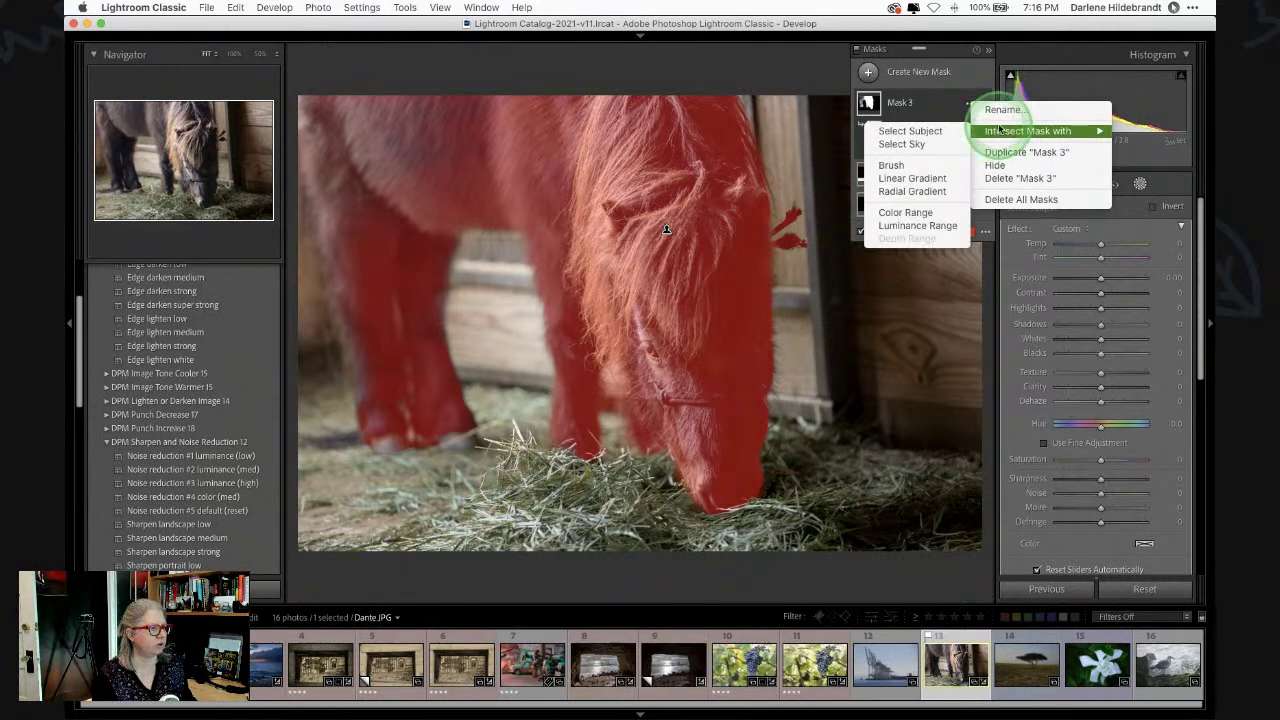
{"action": "mouse_move", "coordinate": [1004, 140]}
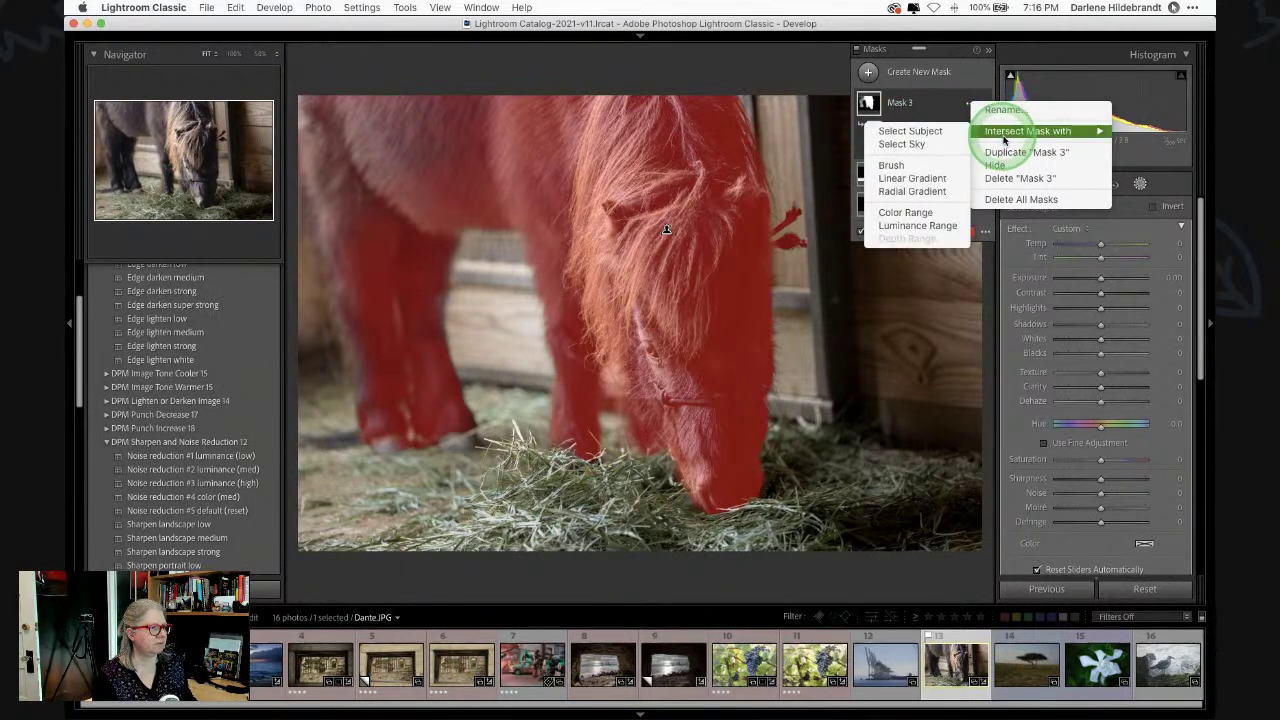
{"action": "left_click", "coordinate": [905, 228]}
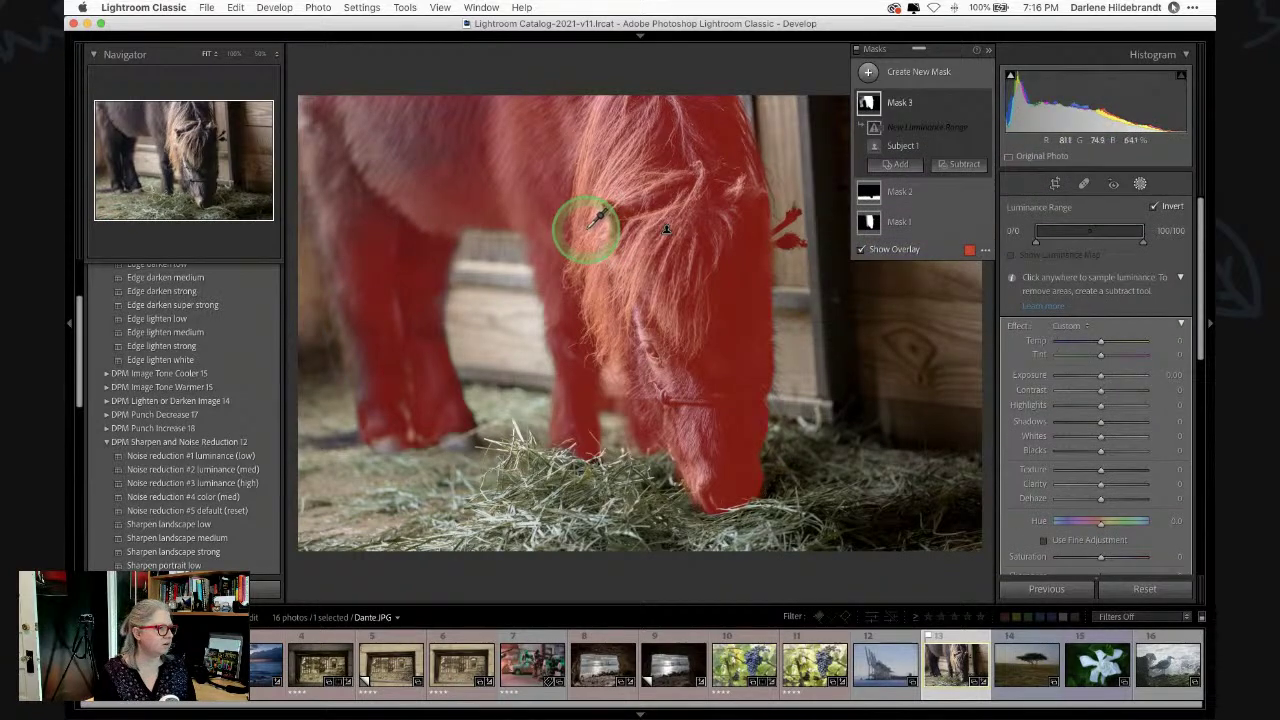
{"action": "left_click_drag", "start_coordinate": [590, 232], "coordinate": [595, 244]}
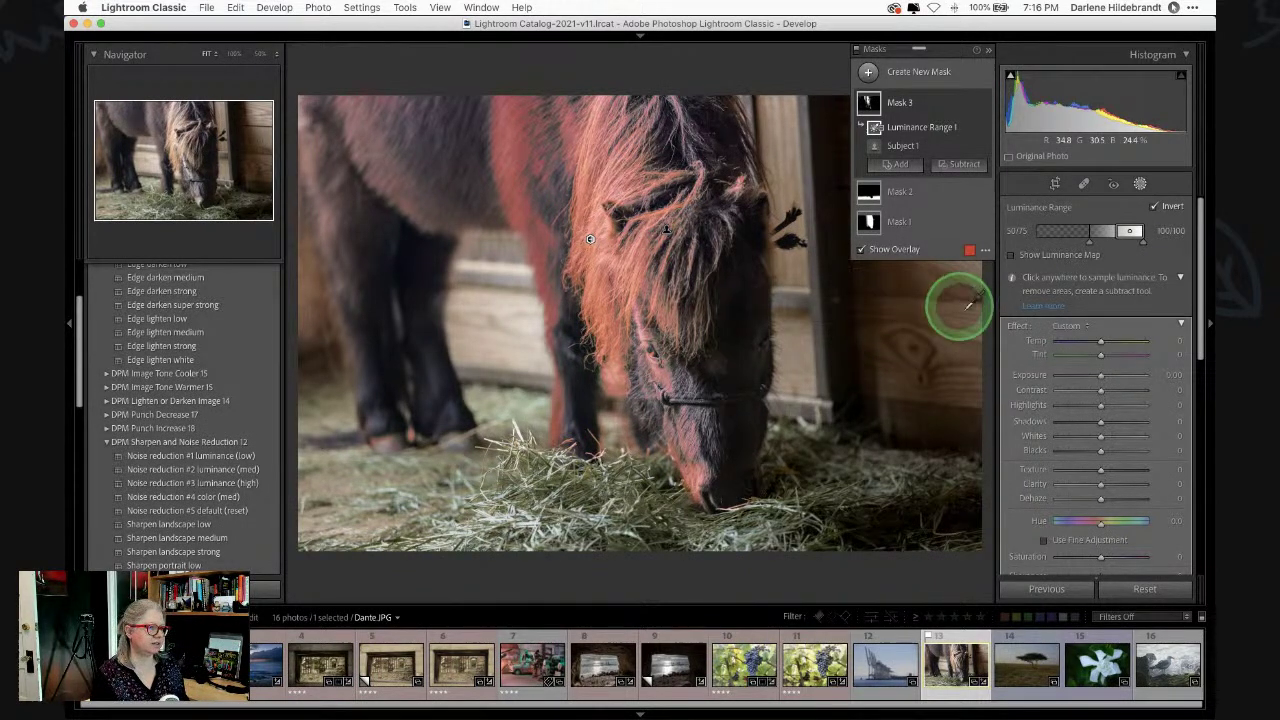
- Try warming the mane highlights by raising the Temp and Tint of the luminance-limited mask
{"action": "mouse_move", "coordinate": [1101, 342]}
{"action": "left_mouse_down"}
{"action": "mouse_move", "coordinate": [1117, 343]}
{"action": "mouse_move", "coordinate": [1084, 343]}
{"action": "mouse_move", "coordinate": [1106, 343]}
{"action": "left_mouse_up"}
{"action": "left_click_drag", "start_coordinate": [1101, 355], "coordinate": [1109, 356]}
{"action": "left_click_drag", "start_coordinate": [1106, 343], "coordinate": [1101, 357]}
{"action": "left_click", "coordinate": [1107, 343]}
{"action": "key", "text": "o"}
- Tint the mane highlights with a yellow-orange color of hue 45 and saturation 37, and close masking
{"action": "scroll", "coordinate": [1105, 384], "scroll_direction": "down", "scroll_amount": 3}
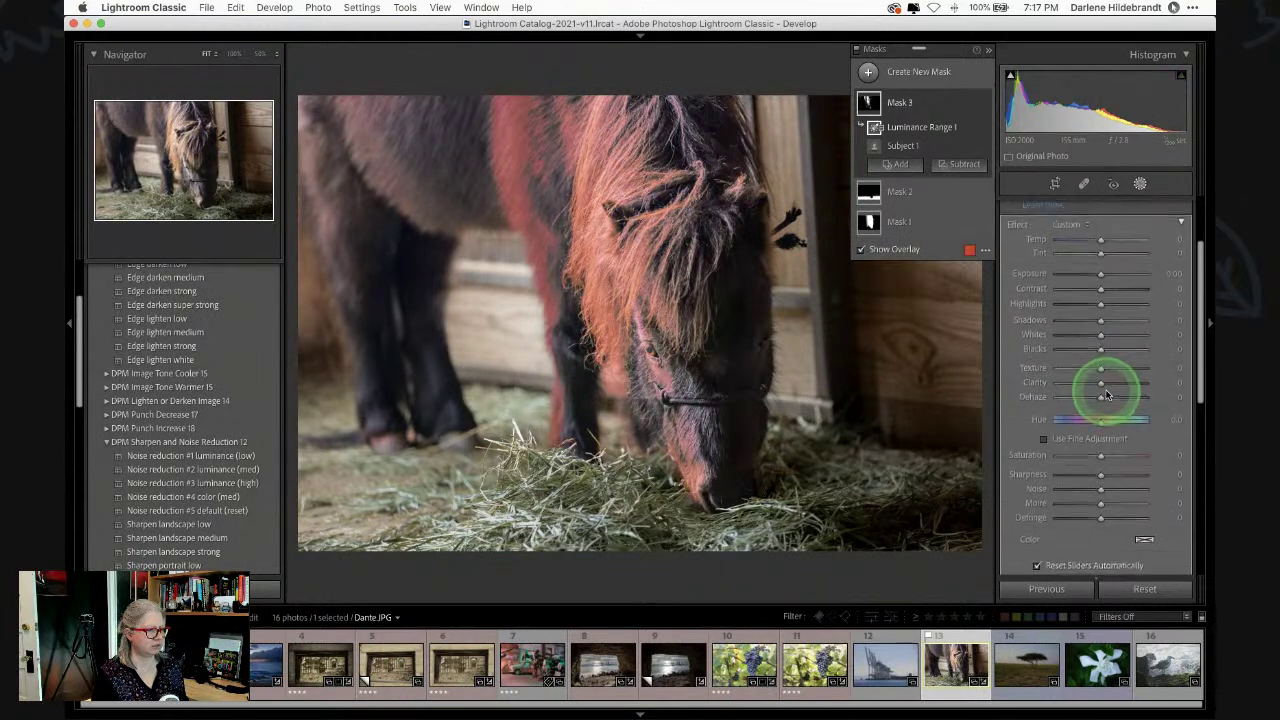
{"action": "left_click", "coordinate": [1144, 538]}
{"action": "key", "text": "o"}
{"action": "mouse_move", "coordinate": [883, 557]}
{"action": "left_mouse_down"}
{"action": "mouse_move", "coordinate": [886, 545]}
{"action": "mouse_move", "coordinate": [897, 580]}
{"action": "mouse_move", "coordinate": [900, 505]}
{"action": "mouse_move", "coordinate": [1022, 518]}
{"action": "mouse_move", "coordinate": [1025, 548]}
{"action": "mouse_move", "coordinate": [887, 577]}
{"action": "mouse_move", "coordinate": [901, 577]}
{"action": "left_mouse_up"}
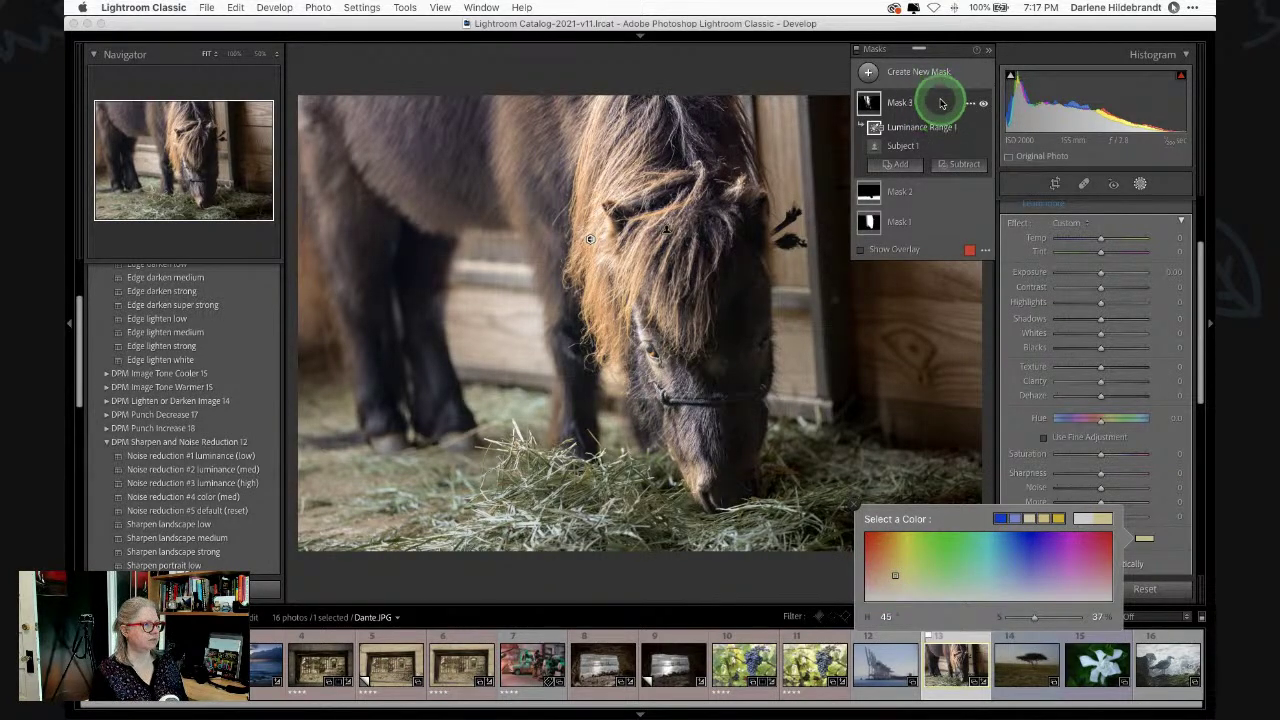
{"action": "left_click", "coordinate": [1139, 183]}
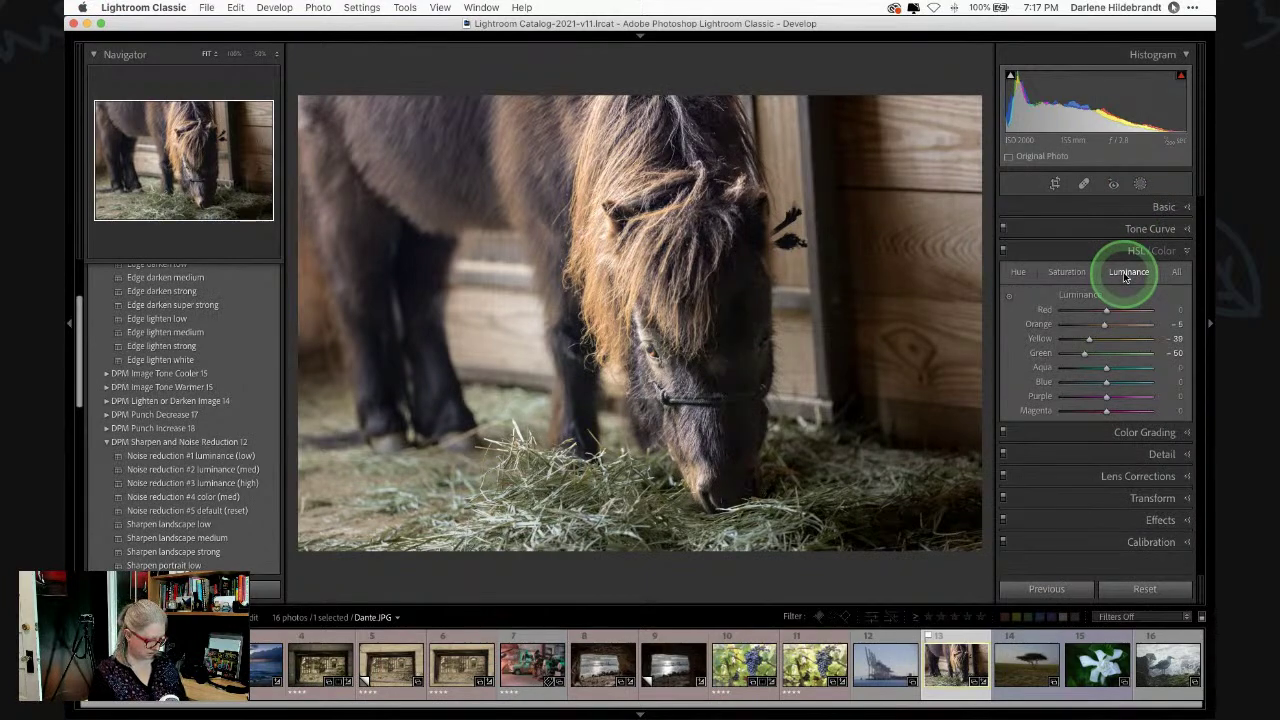
- Compare the edited photo with its original, and apply the Edge darken low vignette preset
{"action": "key", "text": "backslash"}
{"action": "key", "text": "backslash"}
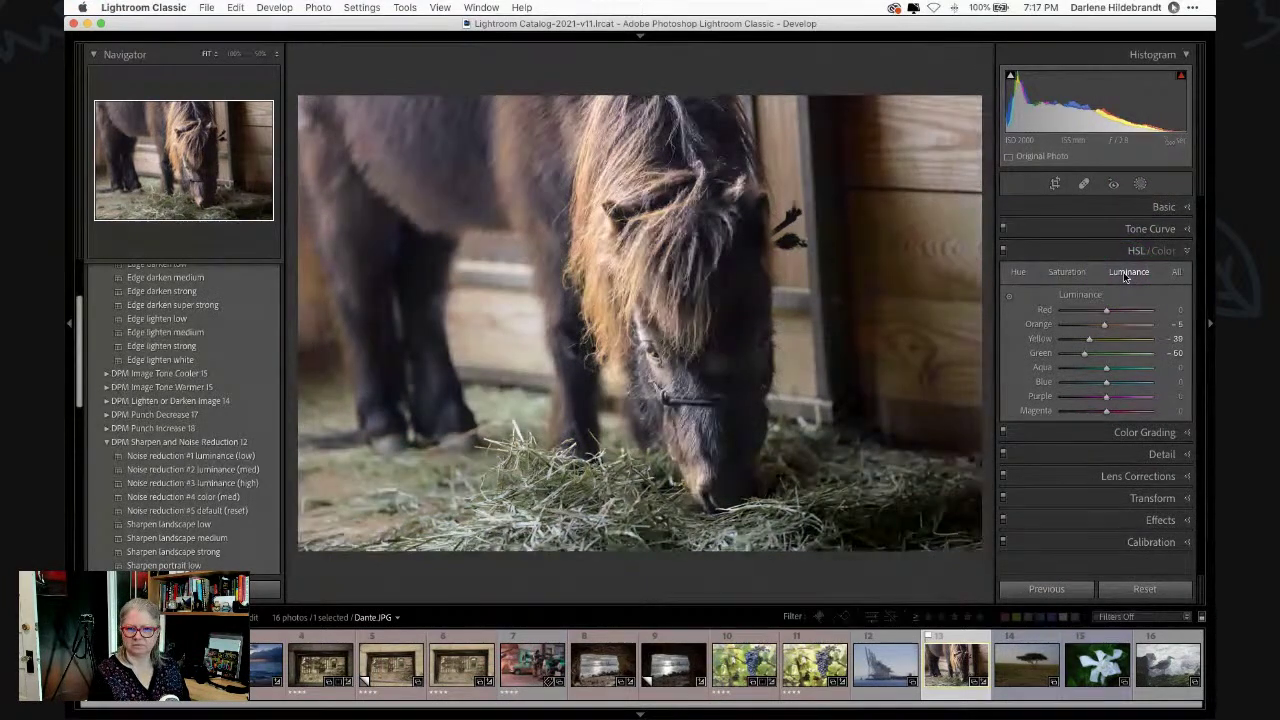
{"action": "key", "text": "backslash"}
{"action": "key", "text": "backslash"}
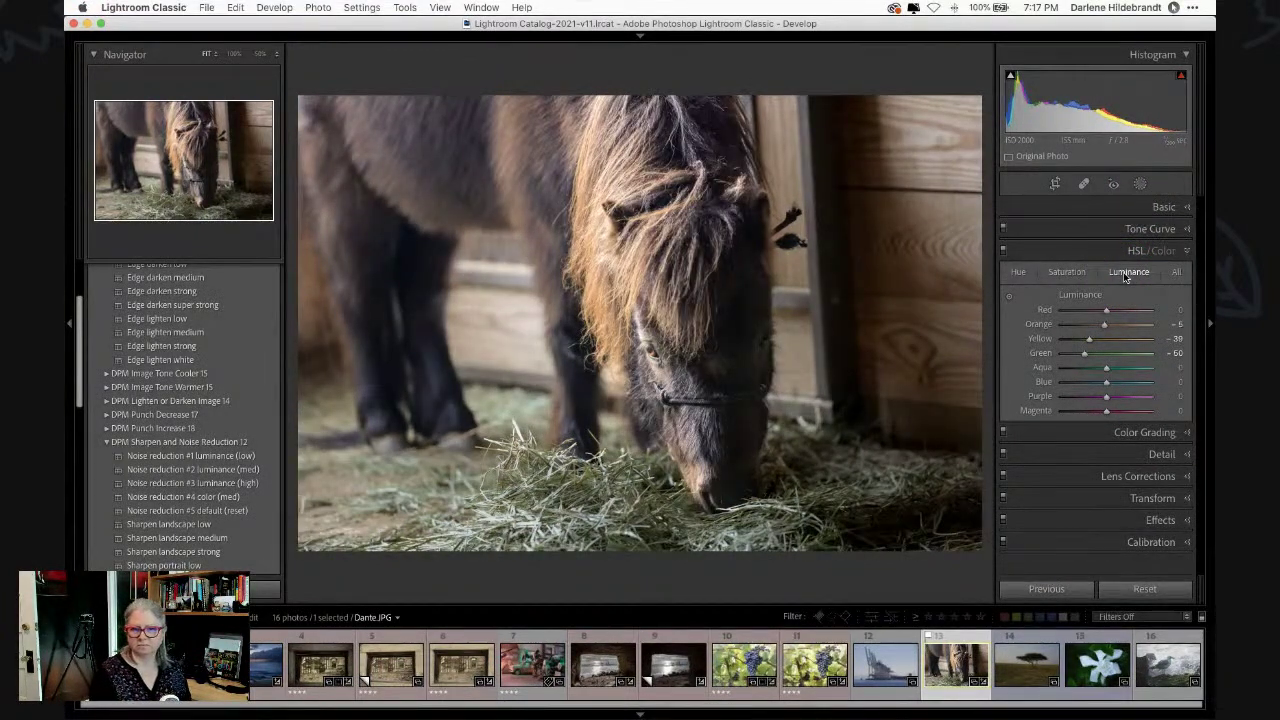
{"action": "left_click", "coordinate": [194, 311]}
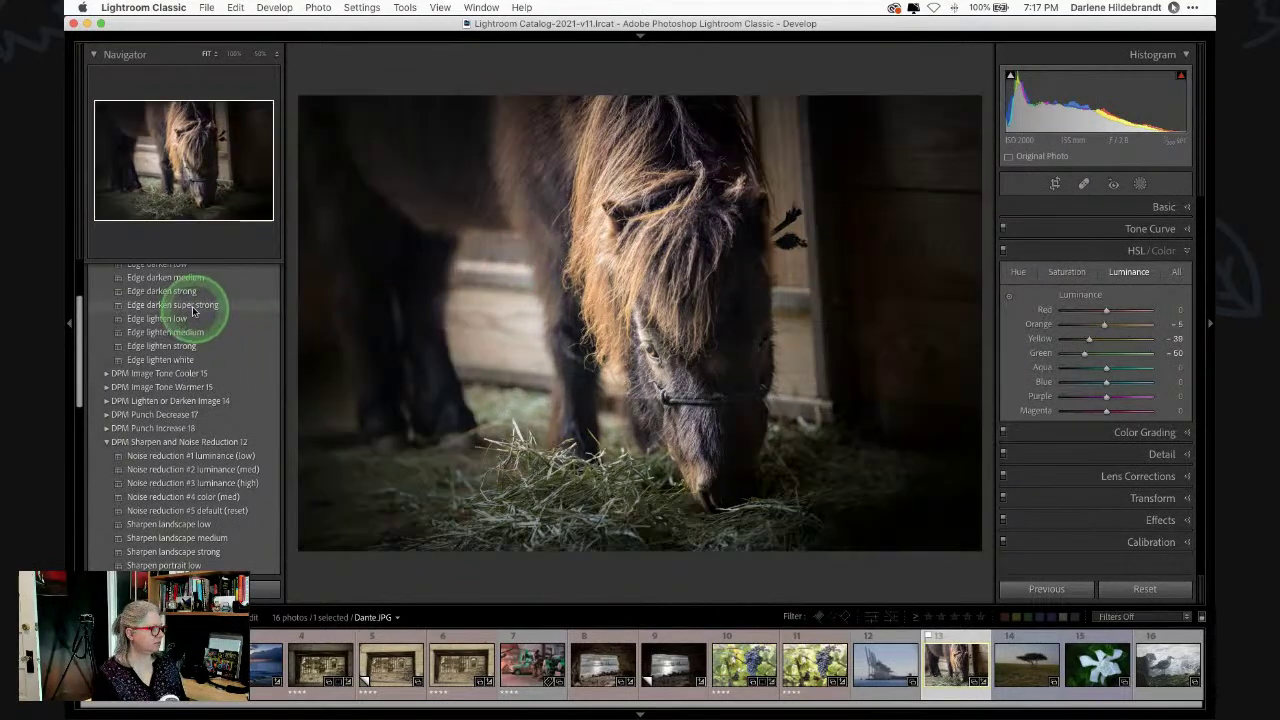
{"action": "left_click", "coordinate": [189, 277]}
{"action": "scroll", "coordinate": [209, 400], "scroll_direction": "up", "scroll_amount": 2}
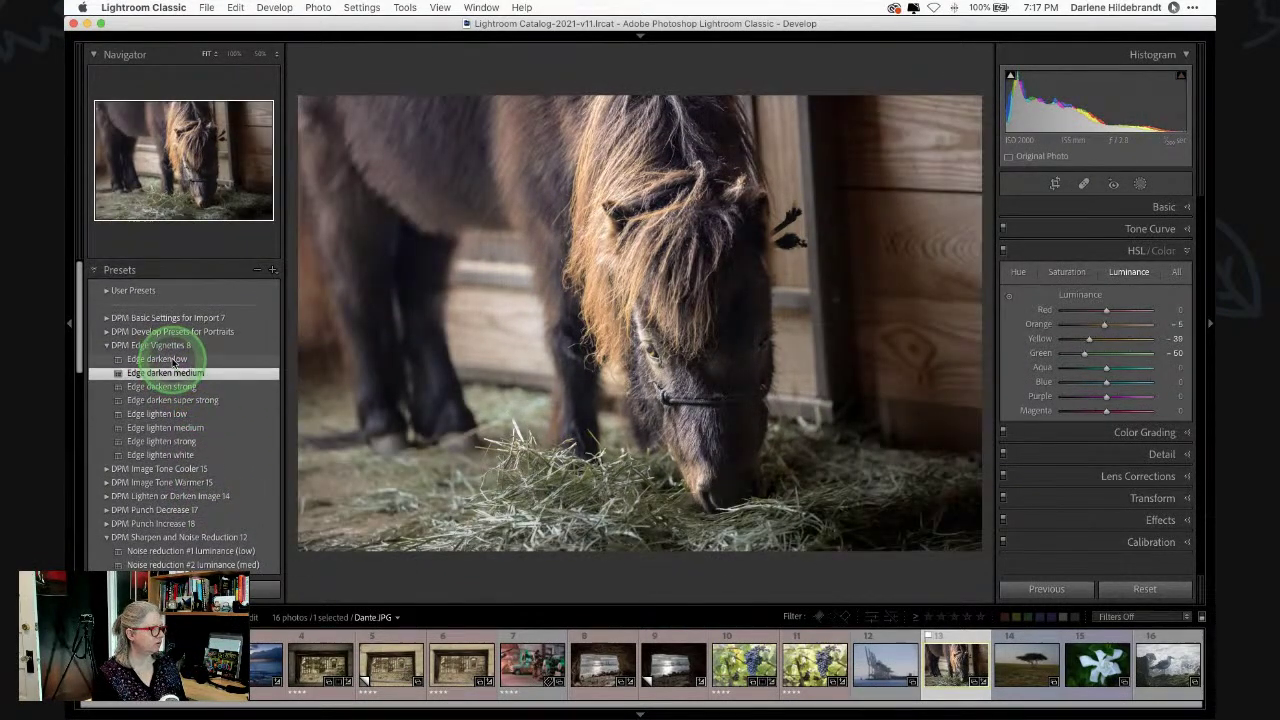
{"action": "left_click", "coordinate": [168, 359]}
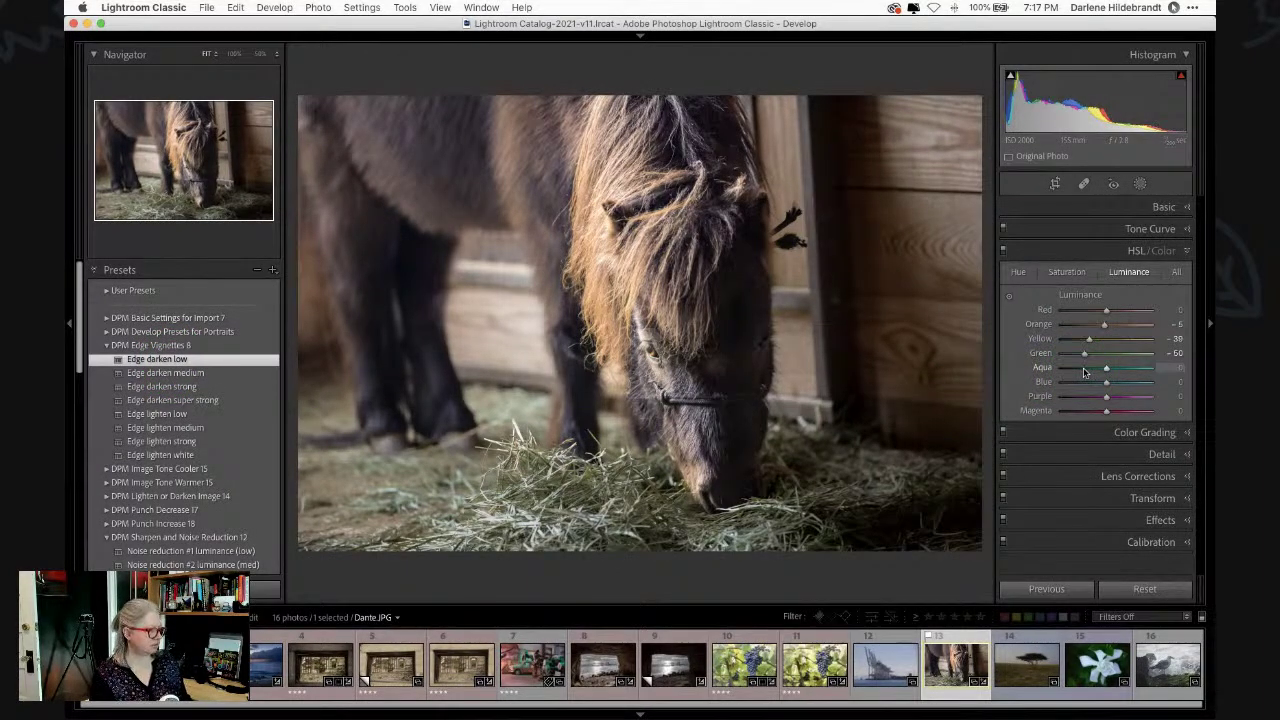
- Straighten the pony photo to an angle of 1.49 and crop a little off its right side
{"action": "left_click", "coordinate": [1055, 183]}
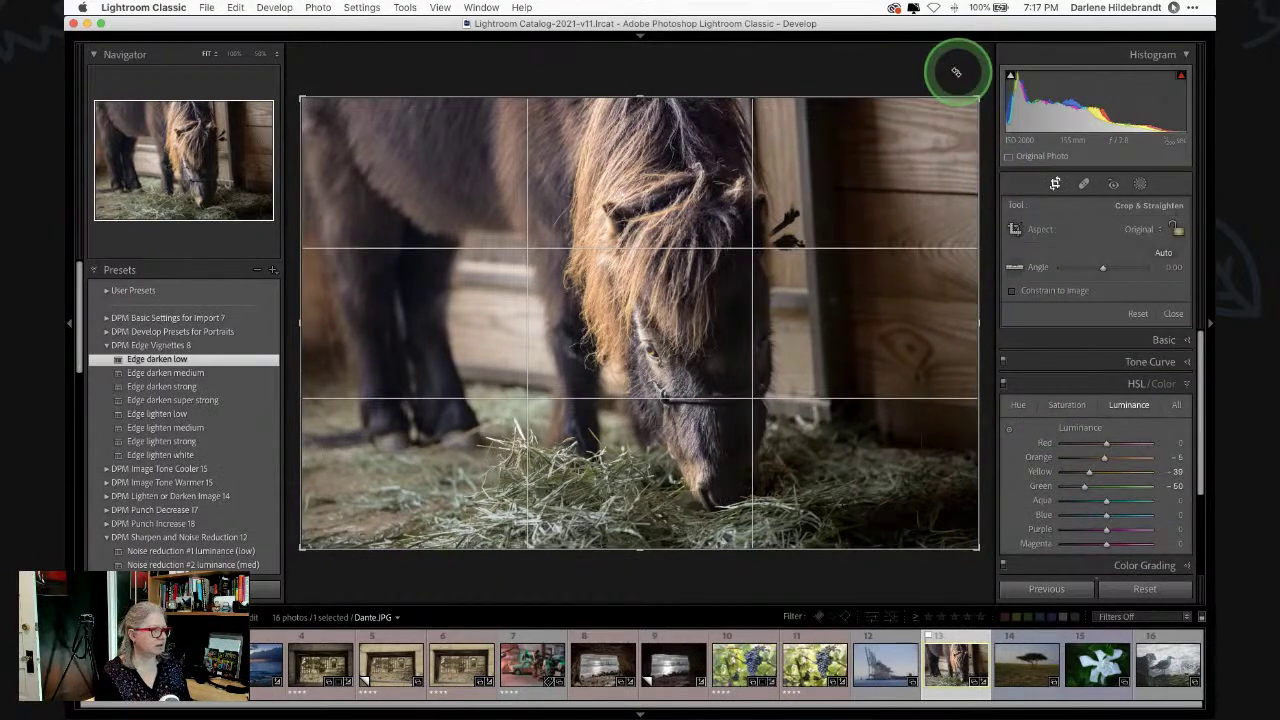
{"action": "left_click_drag", "start_coordinate": [956, 74], "coordinate": [958, 82]}
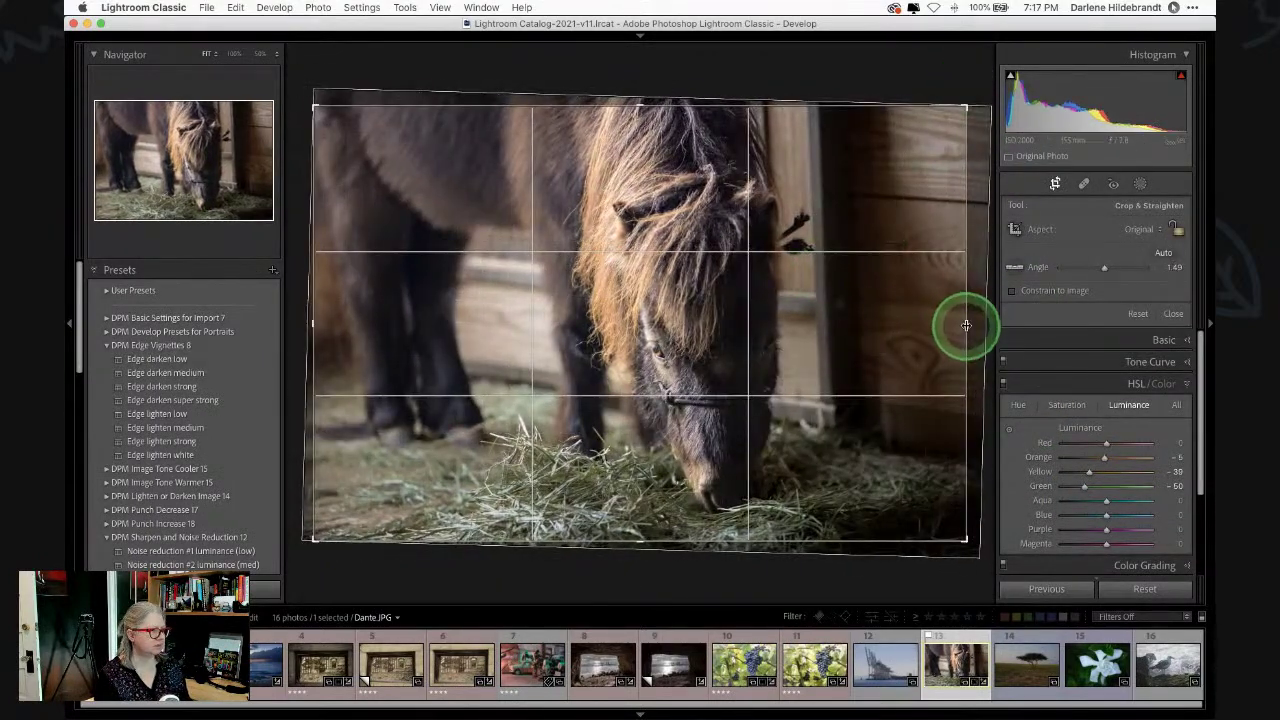
{"action": "left_click_drag", "start_coordinate": [966, 323], "coordinate": [949, 323]}
{"action": "left_click", "coordinate": [1120, 358]}
{"action": "left_click", "coordinate": [1155, 350]}
- Compare the finished pony photo with its unedited version
{"action": "key", "text": "backslash"}
{"action": "key", "text": "backslash"}
{"action": "key", "text": "backslash"}
{"action": "key", "text": "backslash"}
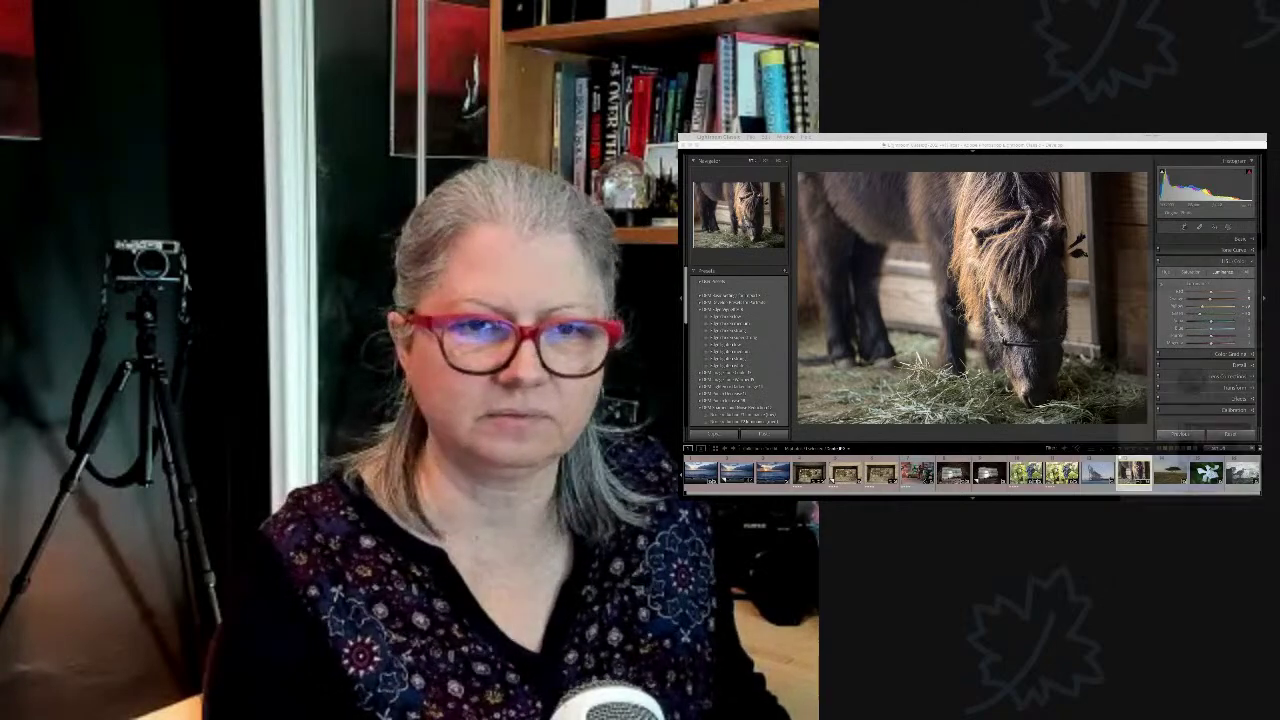
- Switch to Chrome, widen its window and open the Community page of the Digital Photo Mentor YouTube channel
{"action": "key", "text": "super+Tab"}
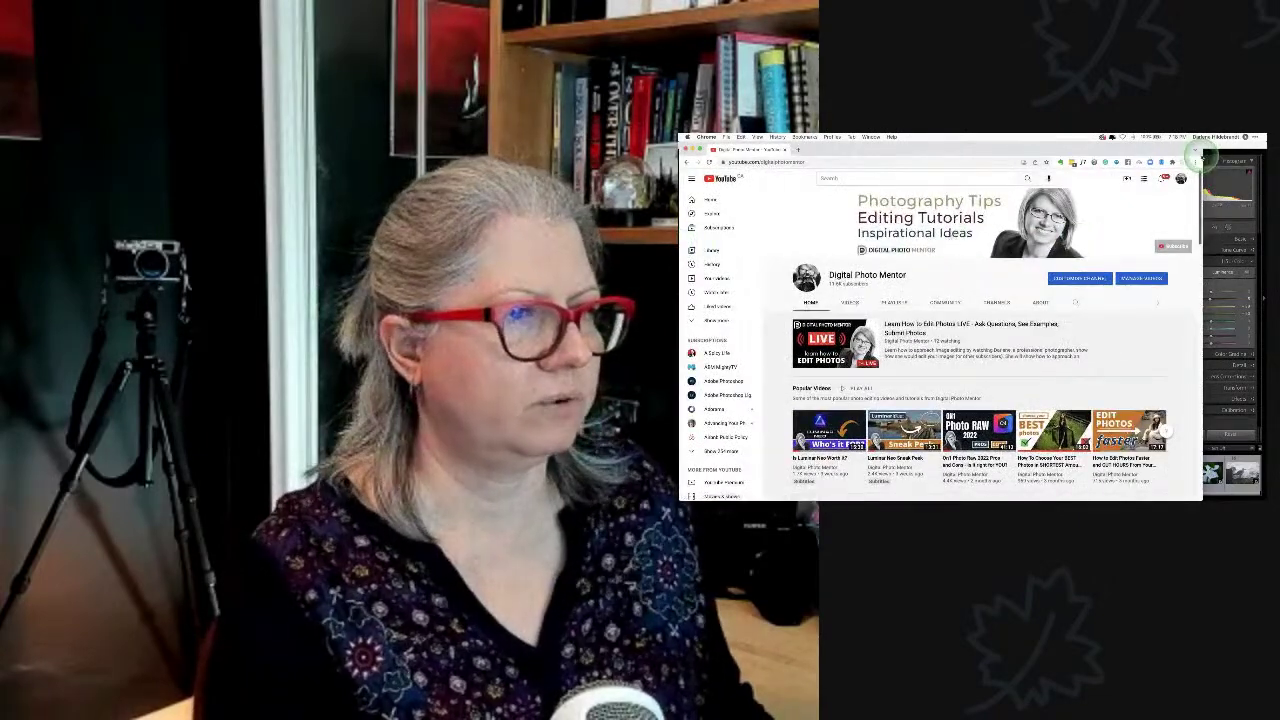
{"action": "left_click_drag", "start_coordinate": [1200, 155], "coordinate": [1262, 152]}
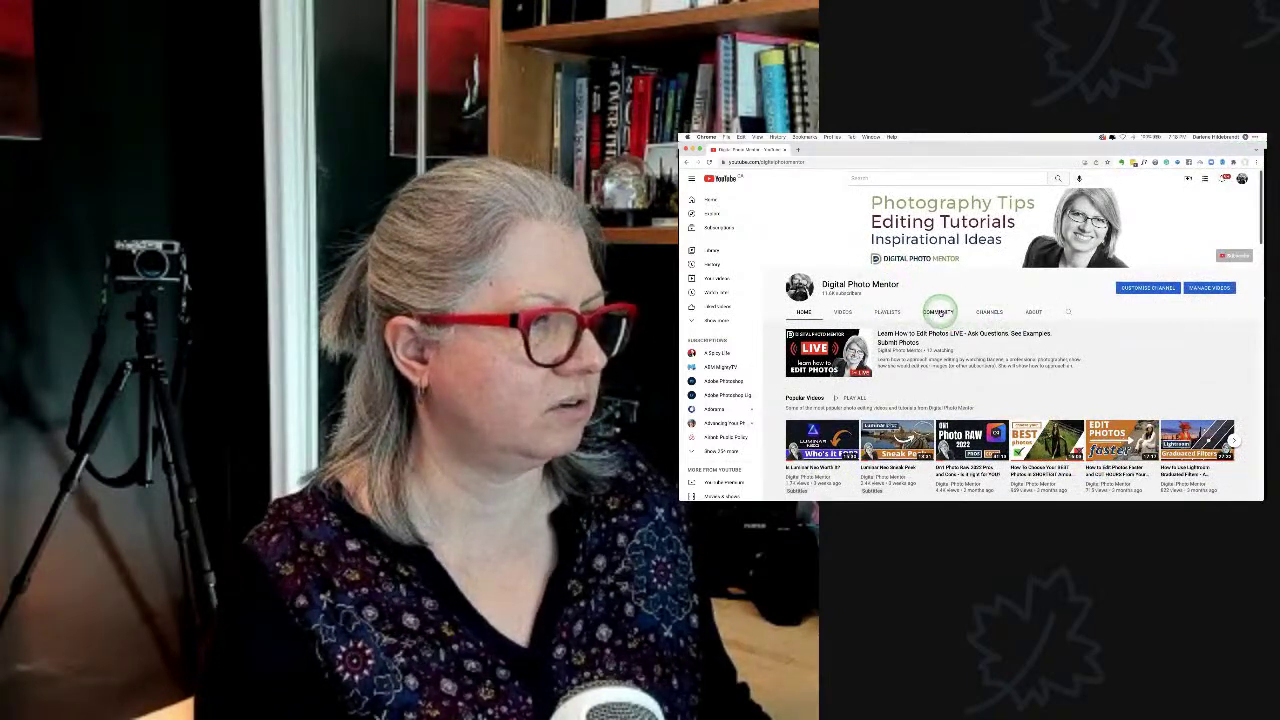
{"action": "left_click", "coordinate": [938, 311]}
{"action": "scroll", "coordinate": [1119, 340], "scroll_direction": "down", "scroll_amount": 2}
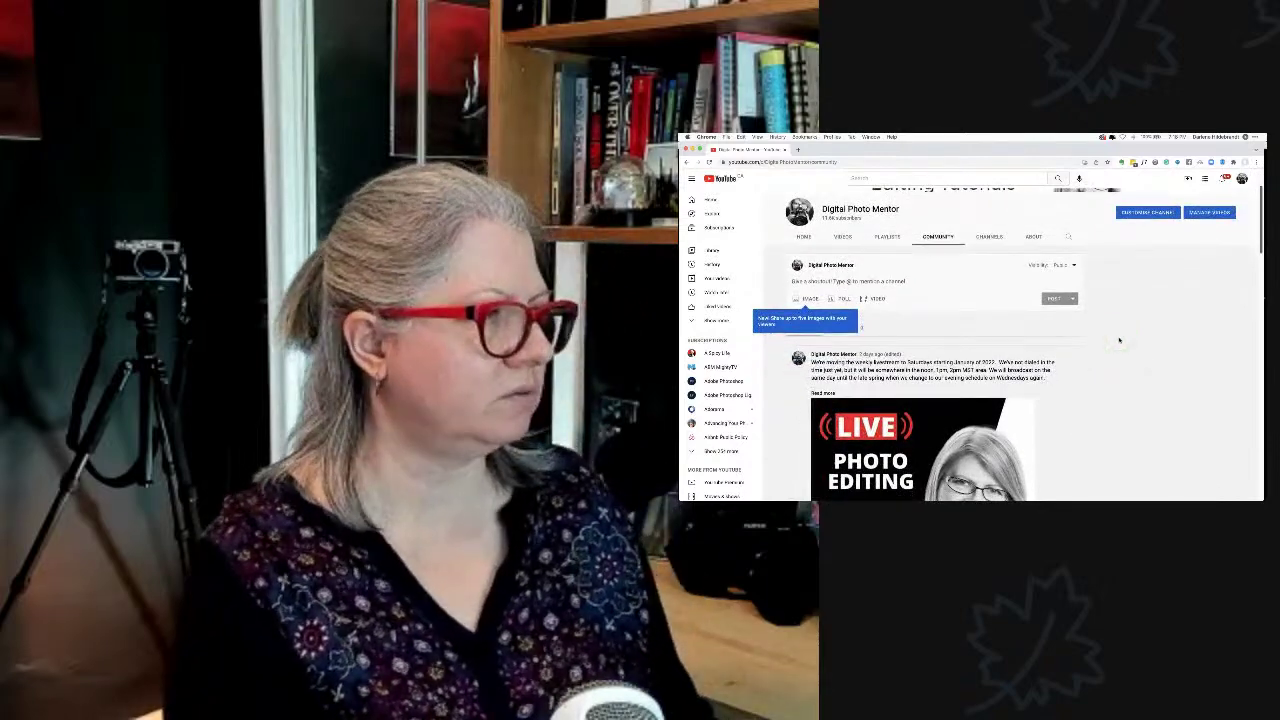
- Look through the community posts down to the poll on the Saturday livestream time, and select the page's address
{"action": "scroll", "coordinate": [1119, 340], "scroll_direction": "down", "scroll_amount": 1}
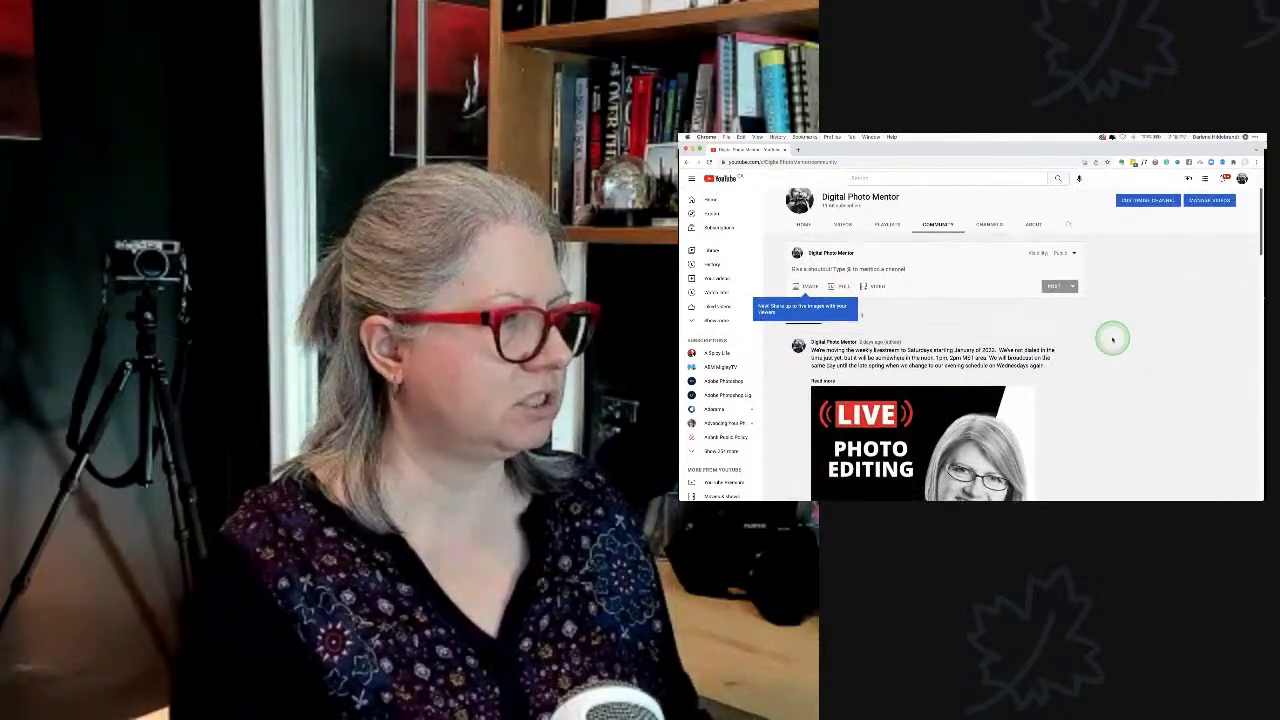
{"action": "scroll", "coordinate": [1112, 340], "scroll_direction": "down", "scroll_amount": 5}
{"action": "scroll", "coordinate": [1112, 340], "scroll_direction": "up", "scroll_amount": 3}
{"action": "scroll", "coordinate": [1112, 340], "scroll_direction": "down", "scroll_amount": 7}
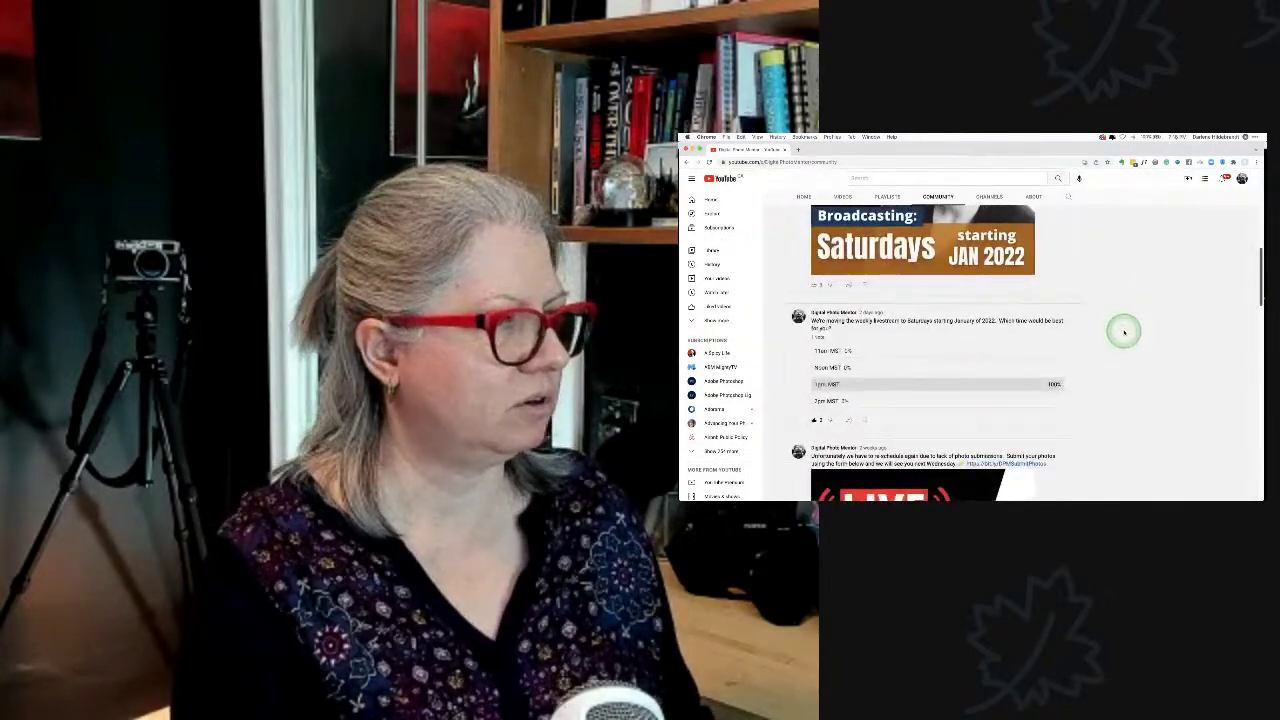
{"action": "scroll", "coordinate": [1124, 332], "scroll_direction": "down", "scroll_amount": 1}
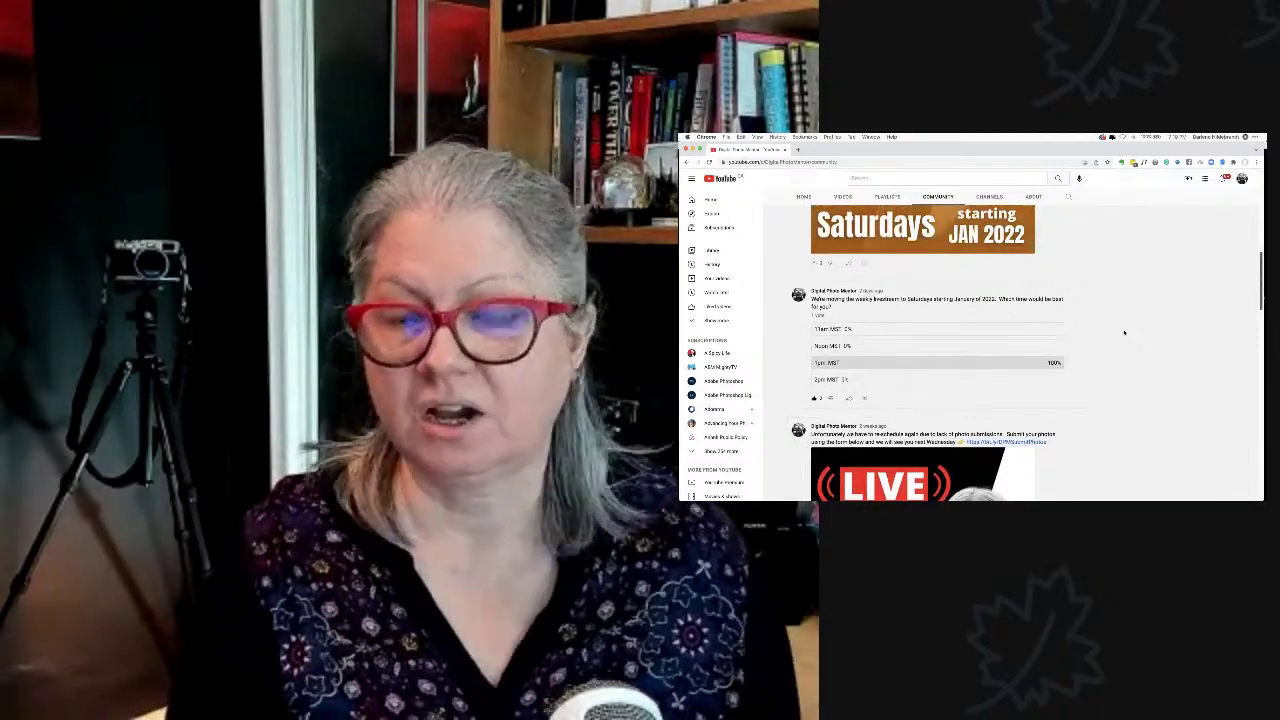
{"action": "left_click", "coordinate": [770, 161]}
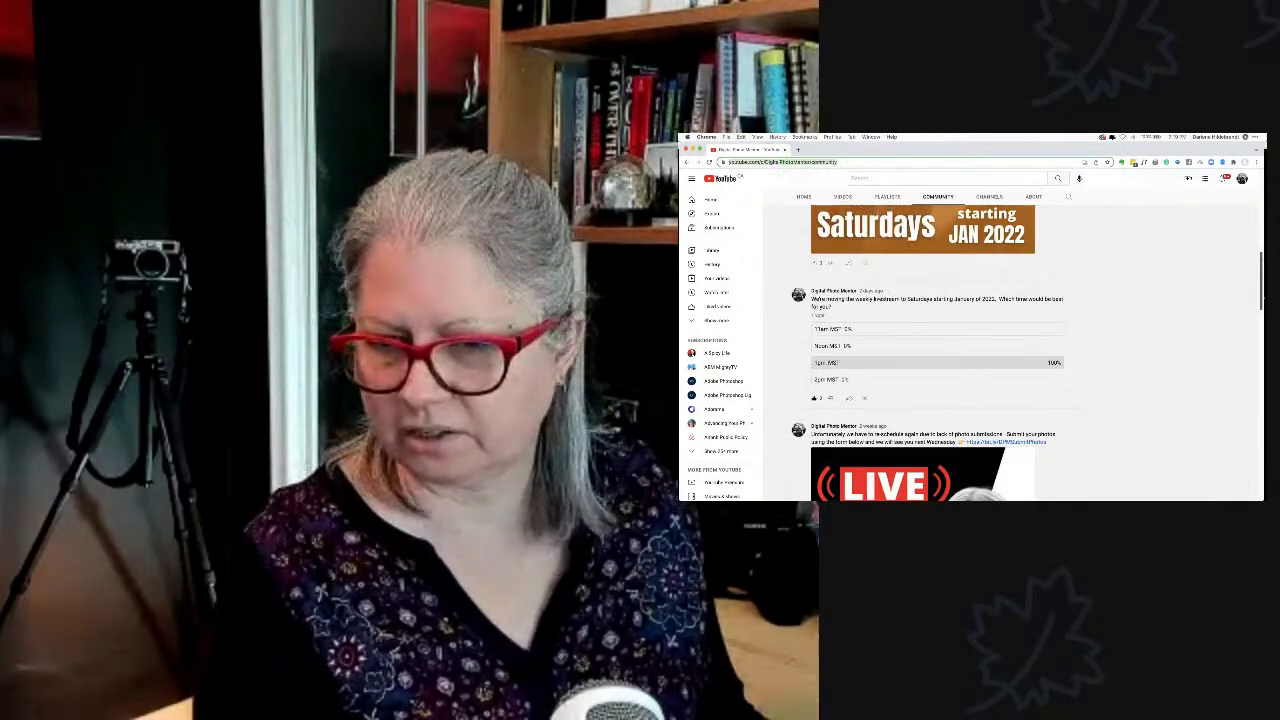